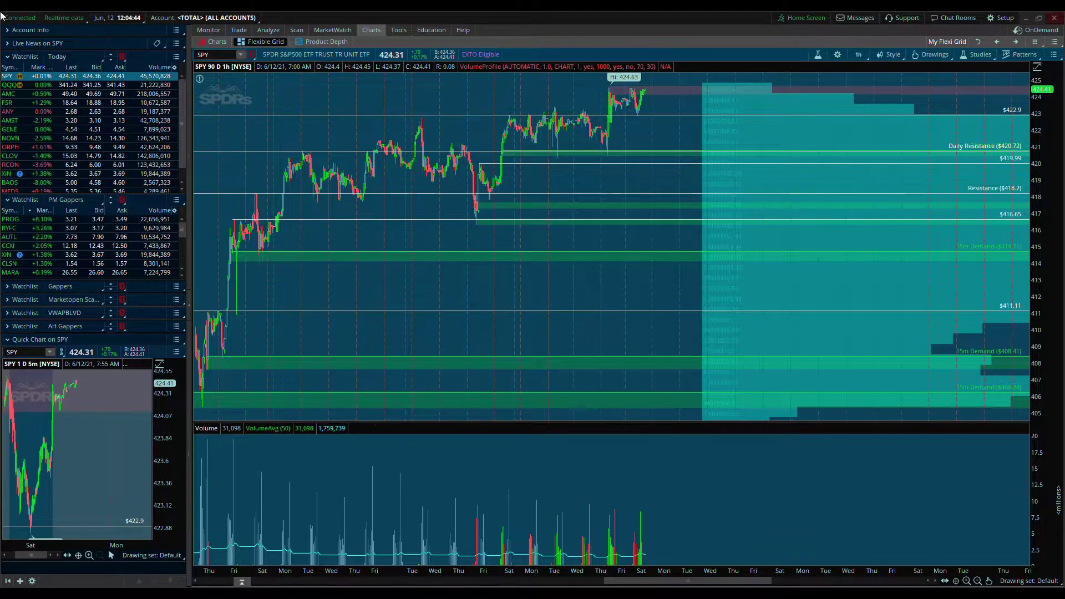
# Switch the SPY chart to '180 D : 4h' candles and pan the levels into view.
pyautogui.moveTo(395, 134); pyautogui.dragTo(441, 145)
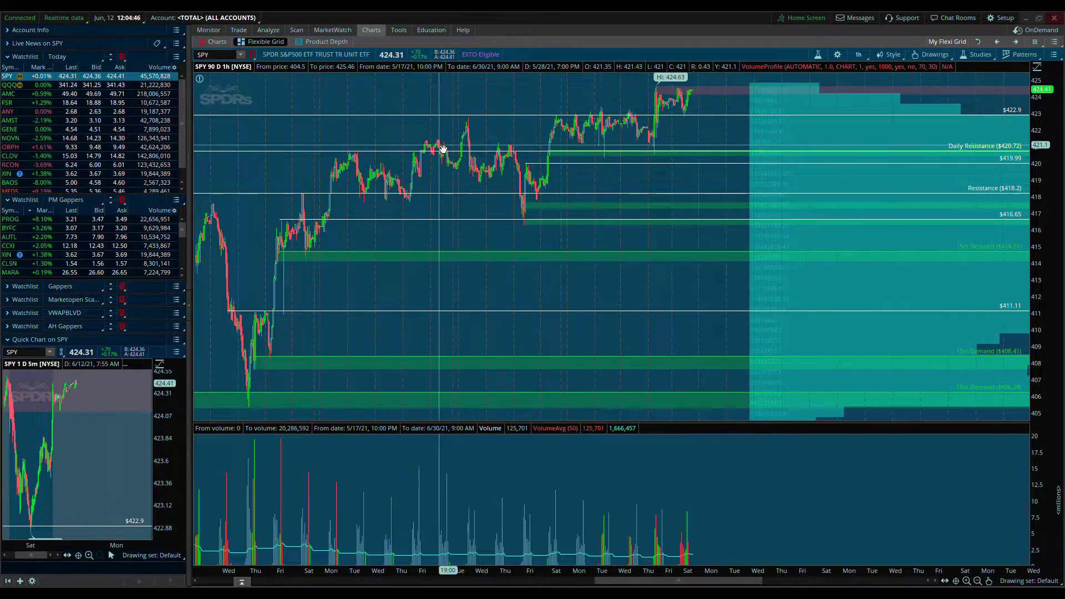
pyautogui.click(967, 581)
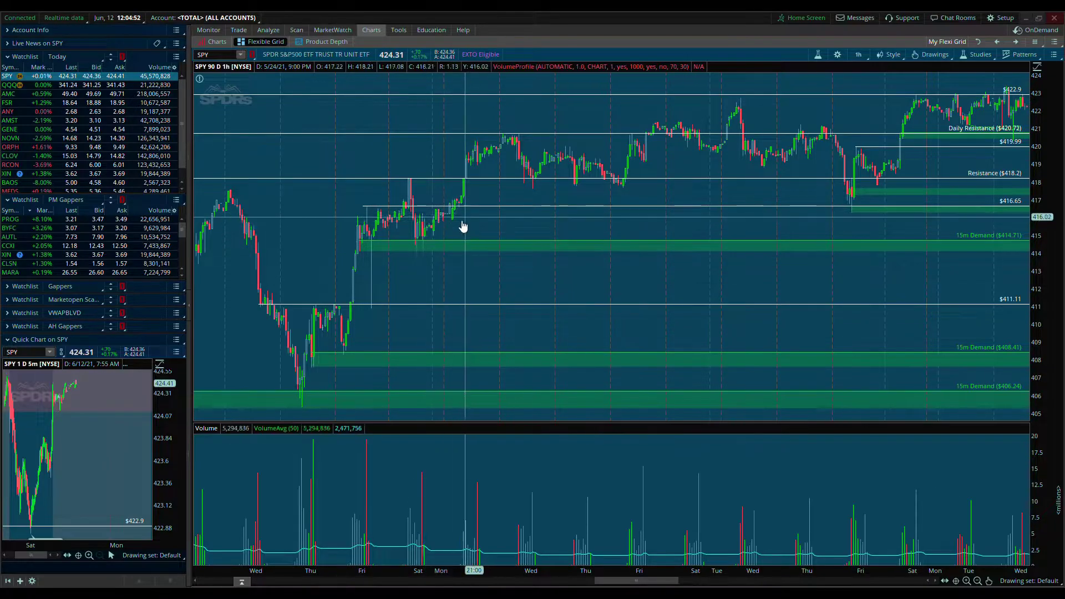
pyautogui.click(859, 55)
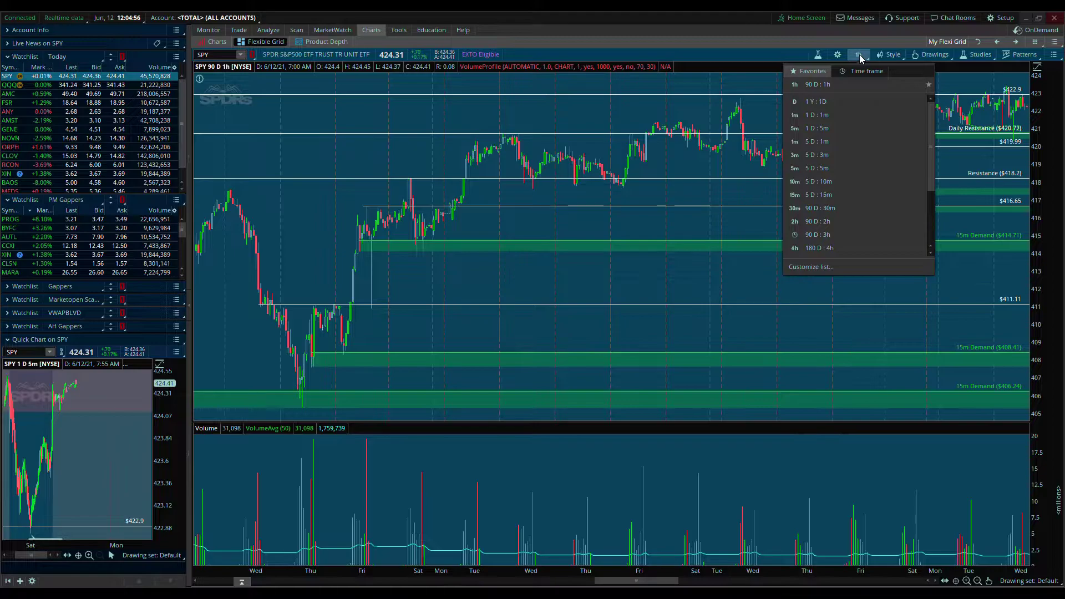
pyautogui.click(860, 247)
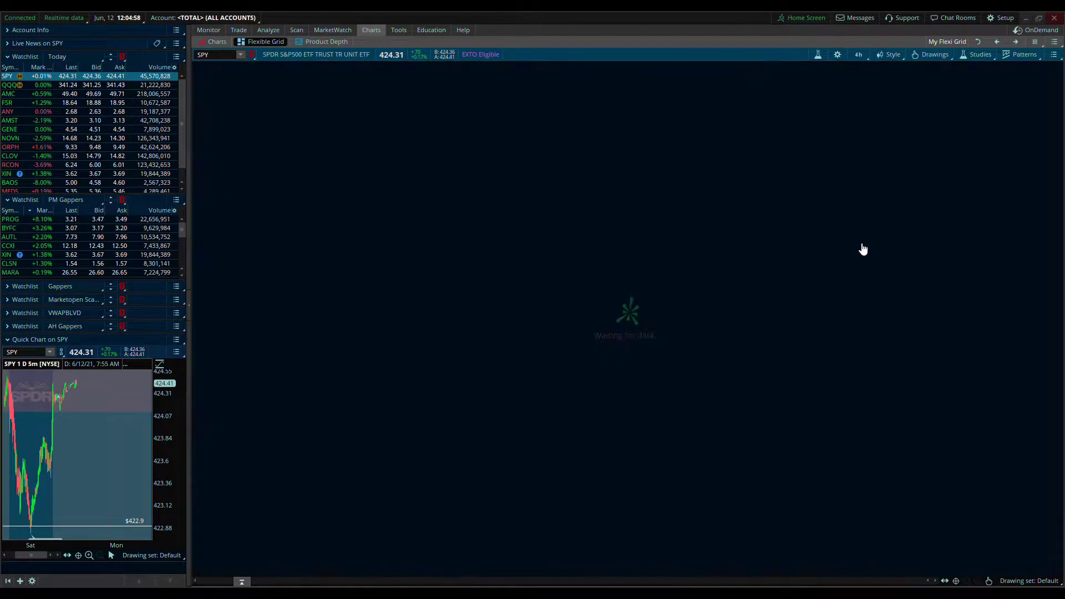
pyautogui.moveTo(878, 585); pyautogui.dragTo(578, 581)
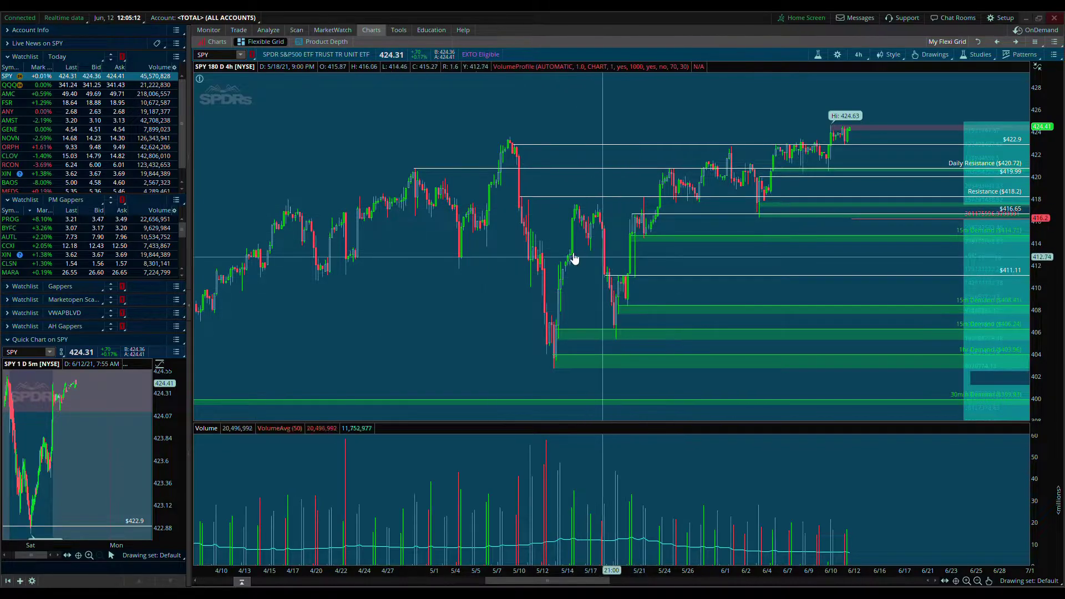
# Pan the 4-hour chart back to the early-May drop into the $399.93–$414.71 demand zones.
pyautogui.moveTo(486, 344); pyautogui.dragTo(605, 341)
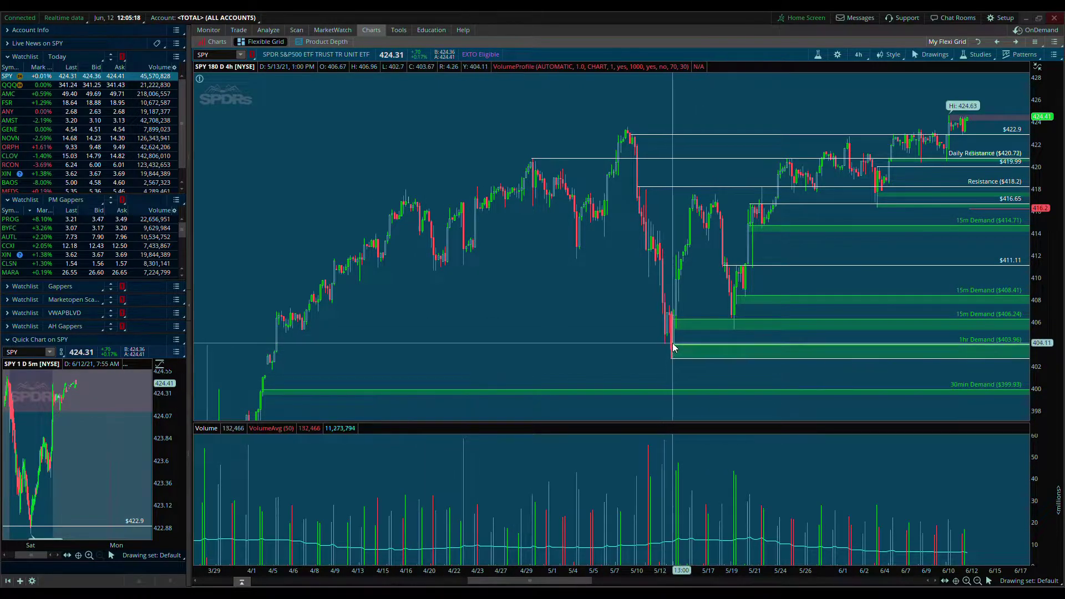
pyautogui.click(967, 581)
pyautogui.moveTo(950, 346); pyautogui.dragTo(368, 278)
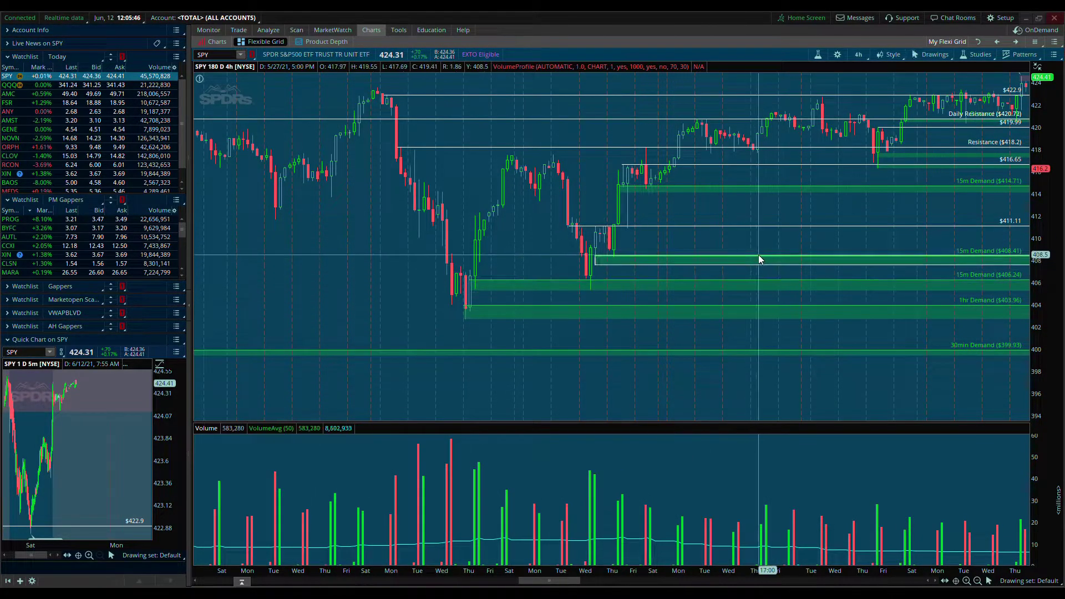
pyautogui.moveTo(760, 260)
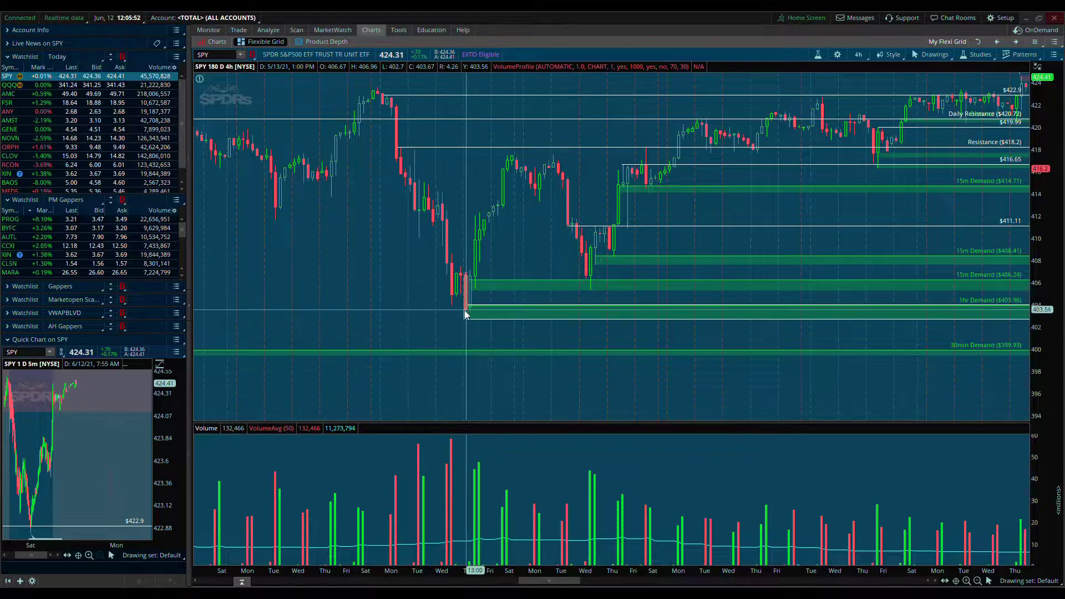
pyautogui.moveTo(625, 74)
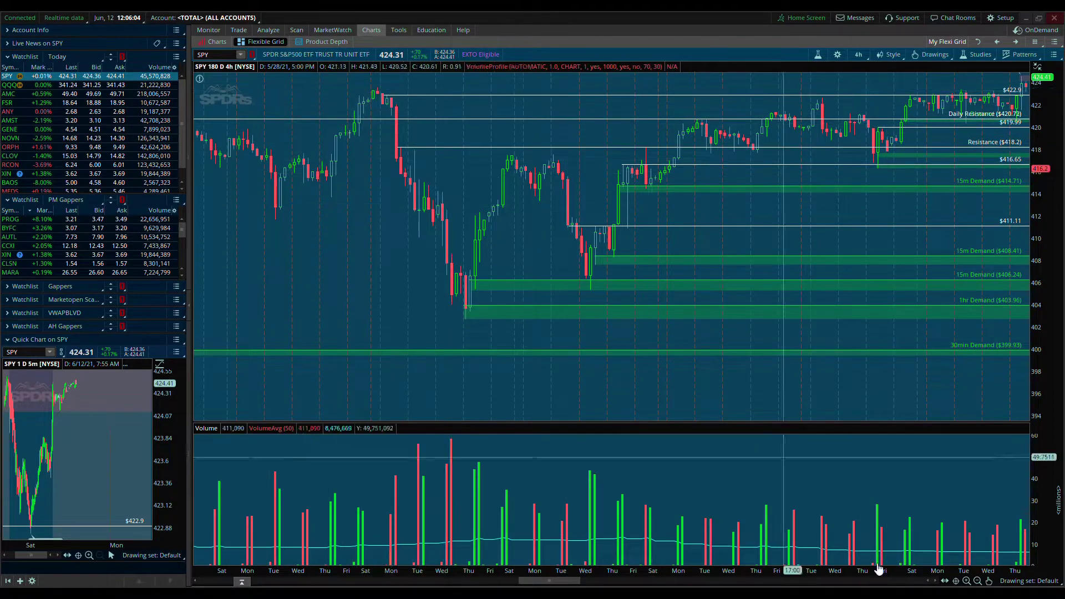
pyautogui.moveTo(409, 256); pyautogui.dragTo(512, 239)
pyautogui.moveTo(505, 170); pyautogui.dragTo(272, 165)
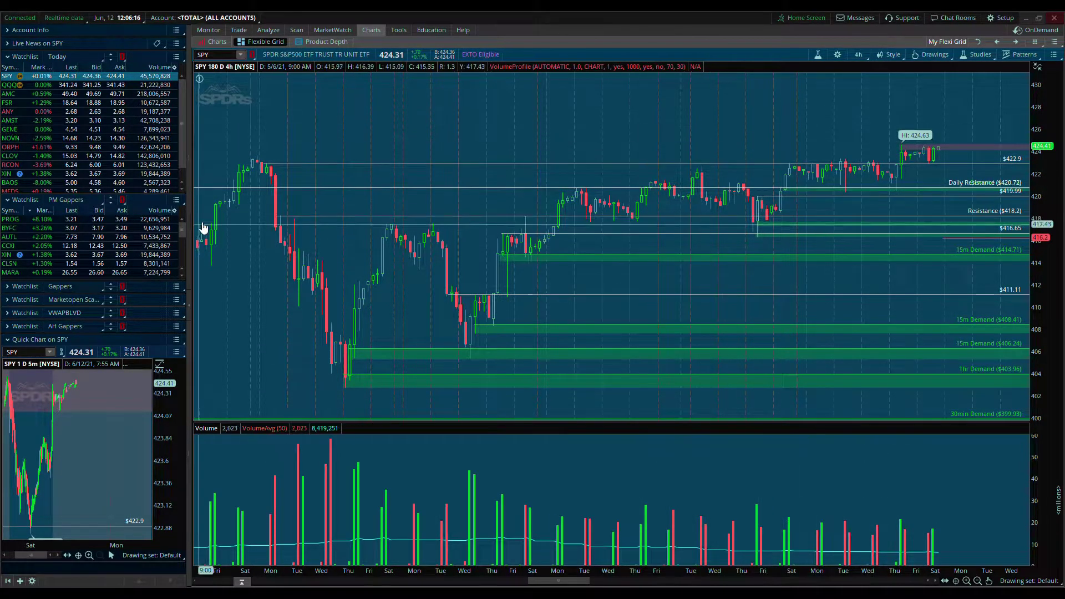
pyautogui.click(859, 56)
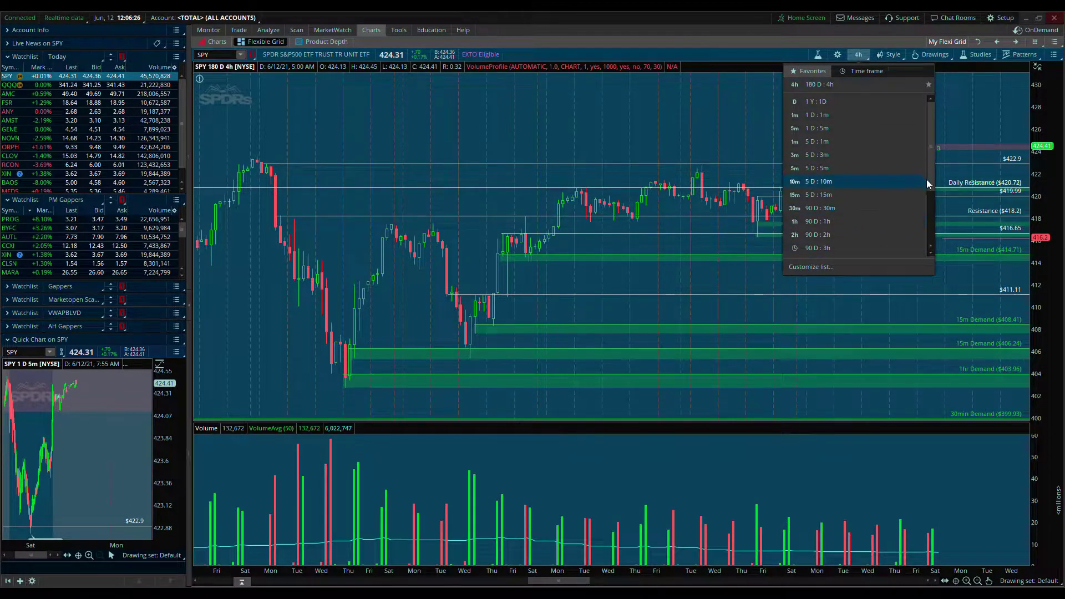
# Scroll the time-frame list down toward the '90 D : 1h' option.
pyautogui.moveTo(932, 172); pyautogui.dragTo(931, 183)
pyautogui.scroll(-1, 860, 252)
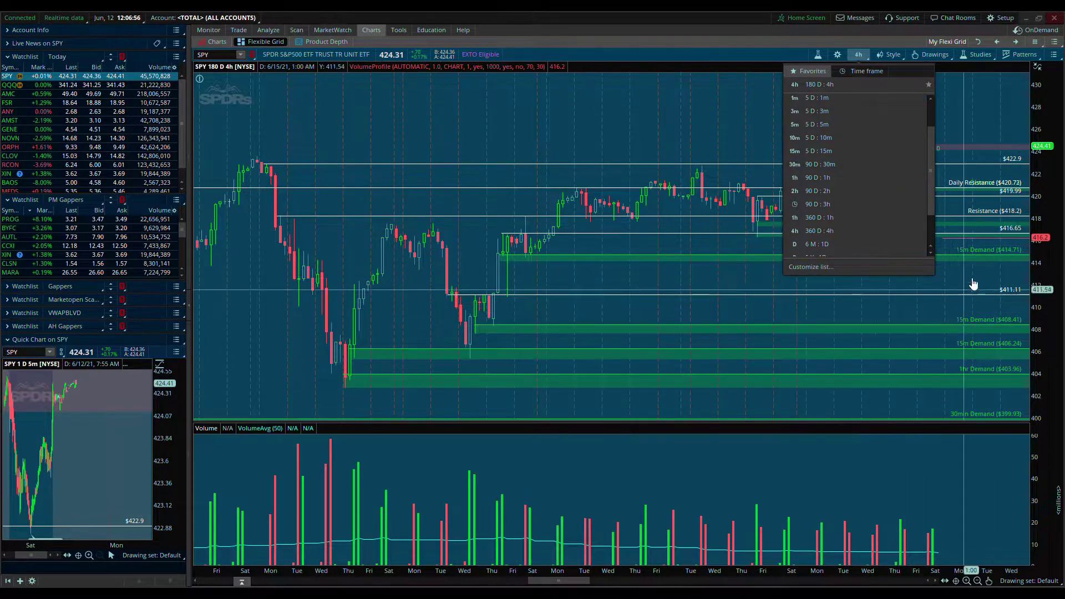
# Switch SPY to 90 days of 1-hour candles and zoom out over the wider history.
pyautogui.click(849, 177)
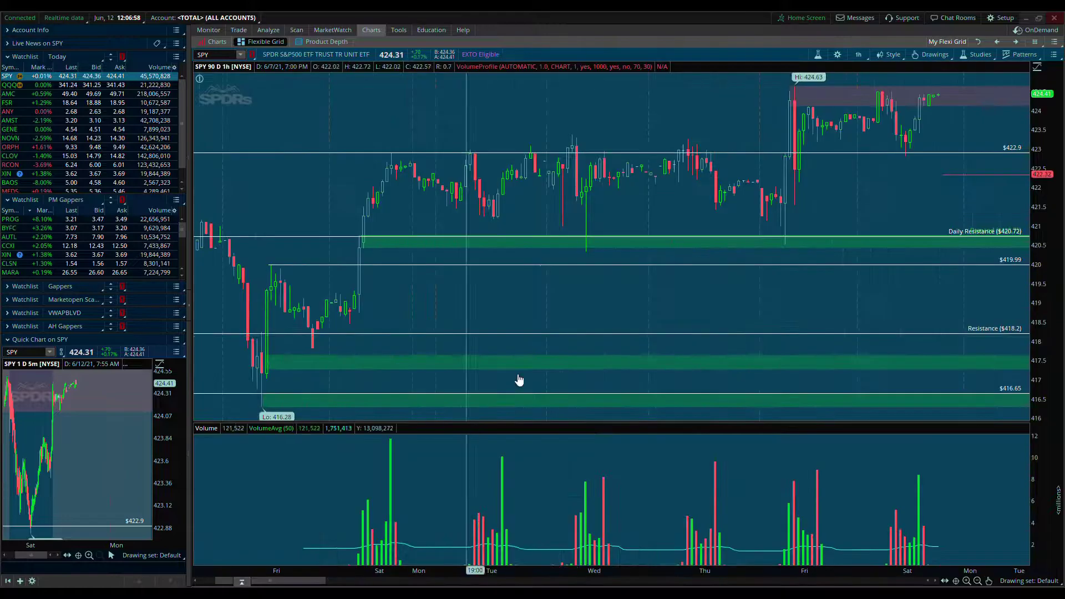
pyautogui.click(978, 581)
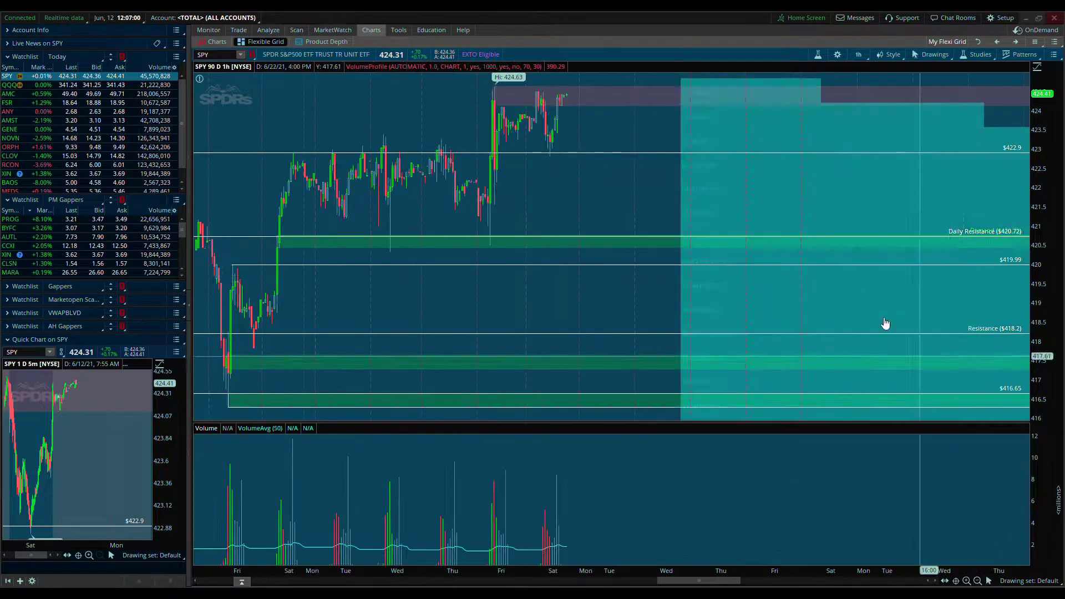
pyautogui.moveTo(499, 294); pyautogui.dragTo(830, 311)
pyautogui.moveTo(481, 330); pyautogui.dragTo(841, 311)
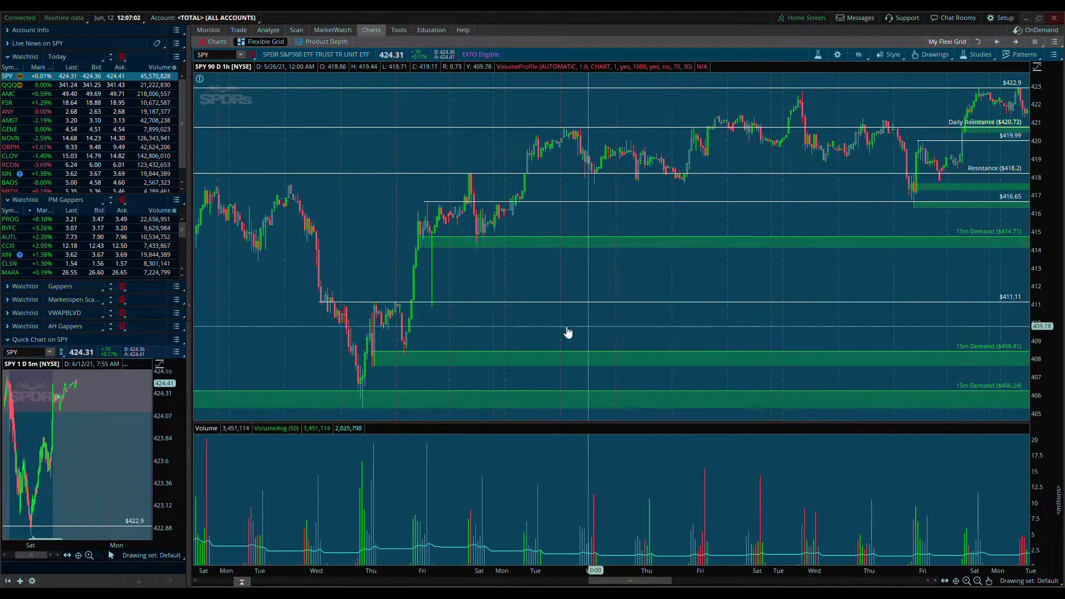
pyautogui.scroll(5, 568, 332)
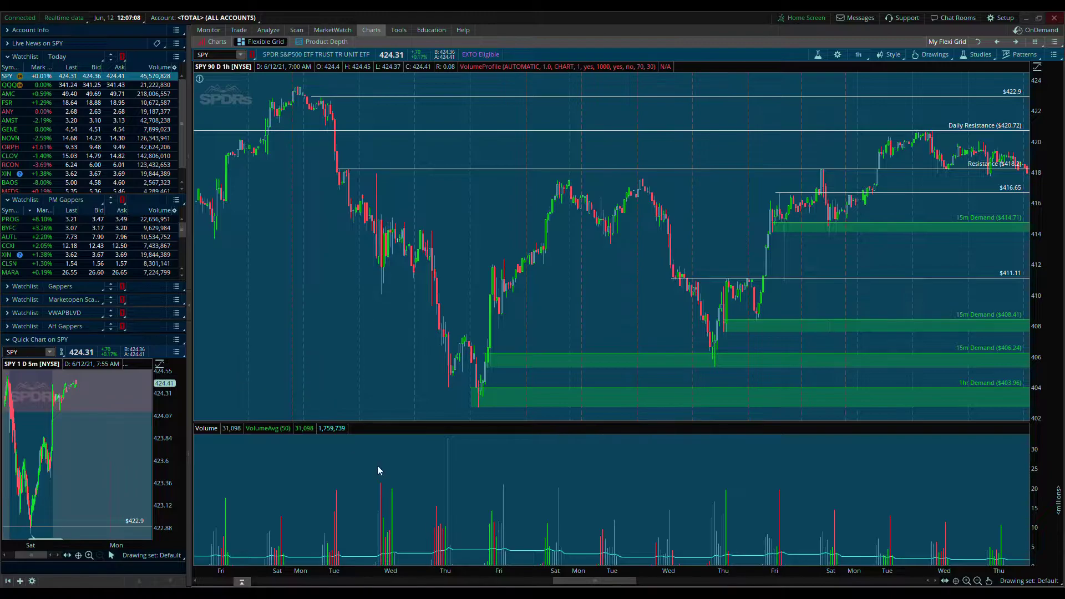
pyautogui.click(967, 581)
pyautogui.moveTo(744, 369); pyautogui.dragTo(400, 333)
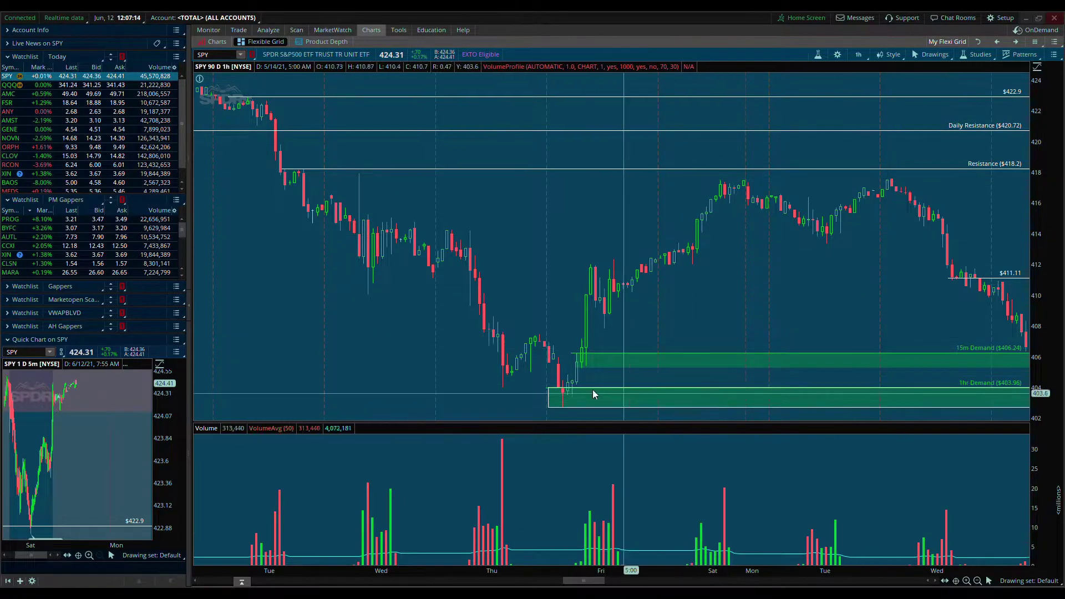
# Zoom in on the mid-May bounce off the 403.96 1hr Demand zone and stretch the candles.
pyautogui.click(967, 582)
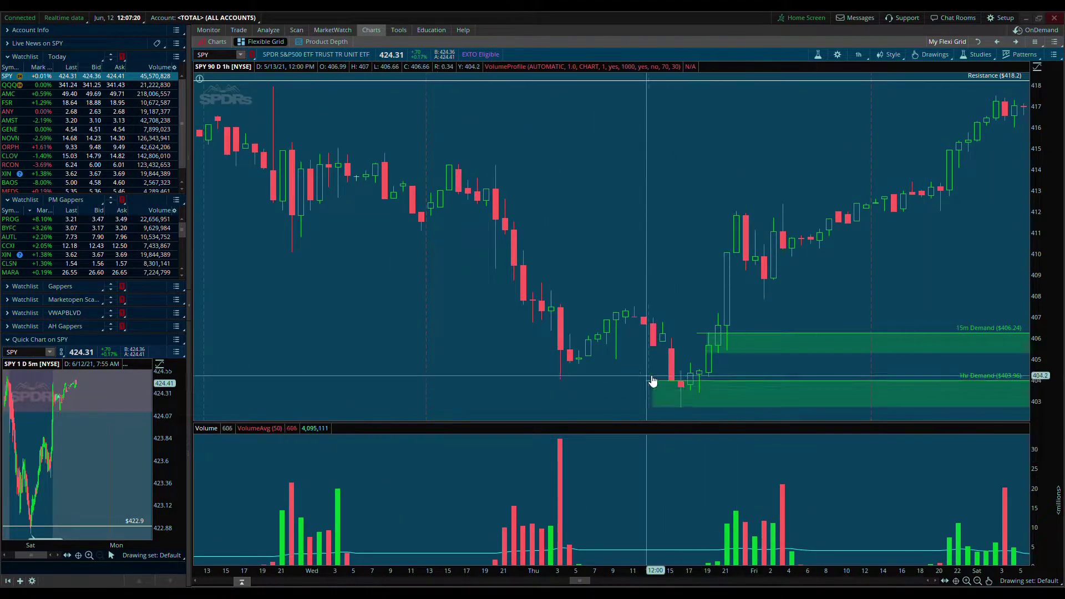
pyautogui.moveTo(816, 264); pyautogui.dragTo(507, 274)
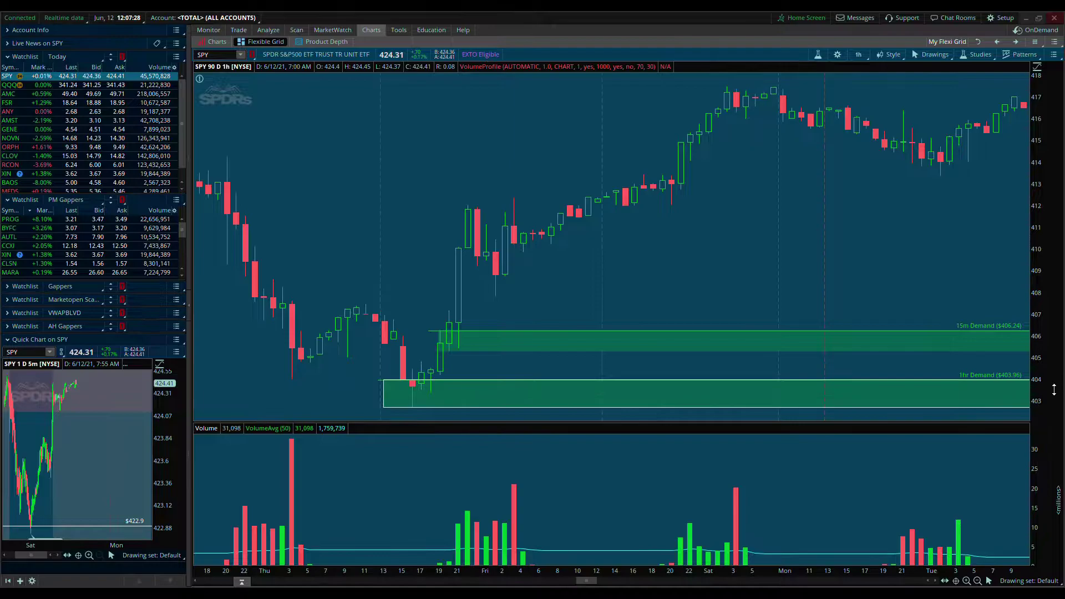
pyautogui.moveTo(1055, 390); pyautogui.dragTo(1054, 355)
pyautogui.moveTo(722, 292); pyautogui.dragTo(741, 234)
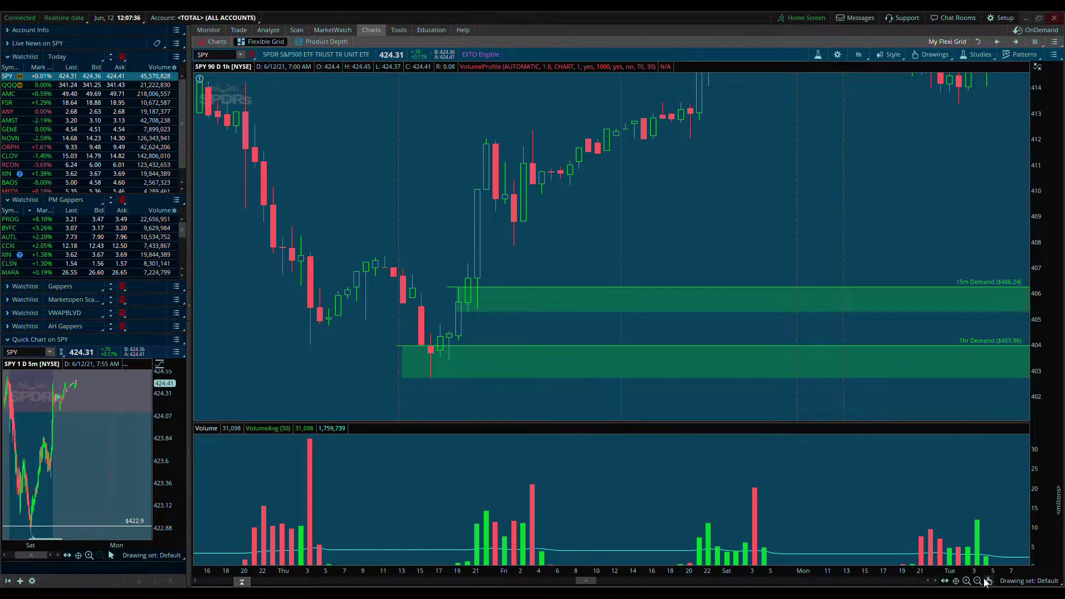
pyautogui.click(967, 581)
pyautogui.moveTo(668, 315); pyautogui.dragTo(464, 318)
pyautogui.moveTo(1049, 316); pyautogui.dragTo(1048, 272)
pyautogui.moveTo(471, 315); pyautogui.dragTo(593, 247)
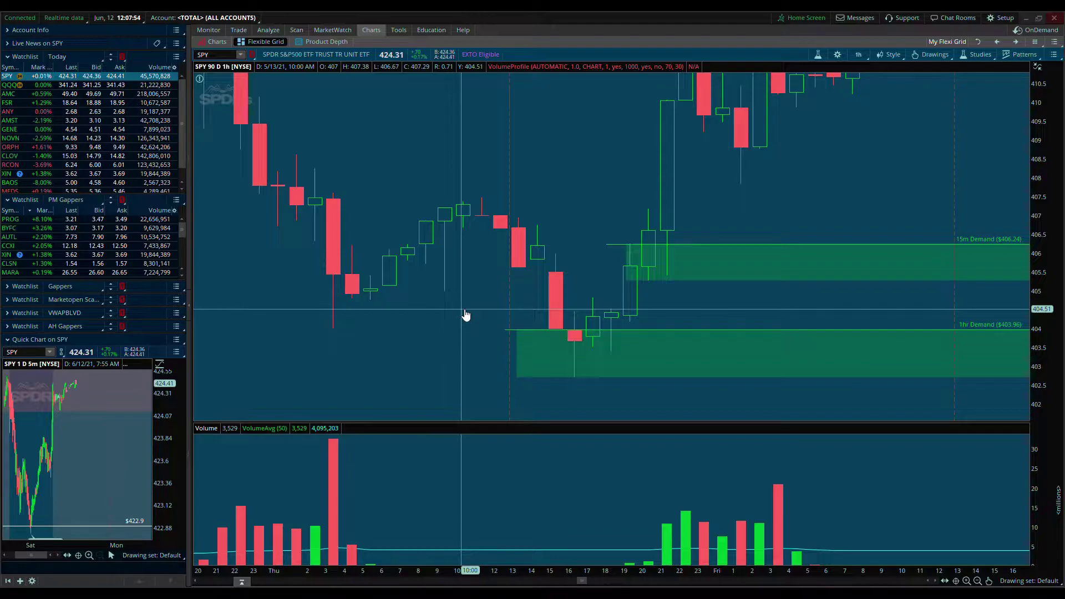
pyautogui.moveTo(544, 304); pyautogui.dragTo(392, 294)
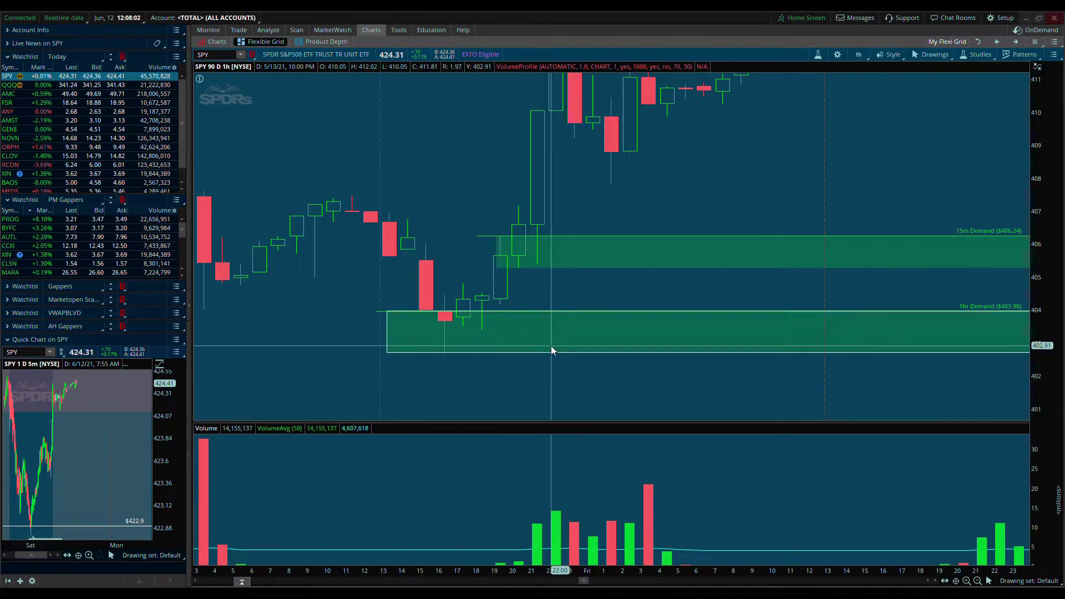
pyautogui.moveTo(1058, 393); pyautogui.dragTo(1058, 358)
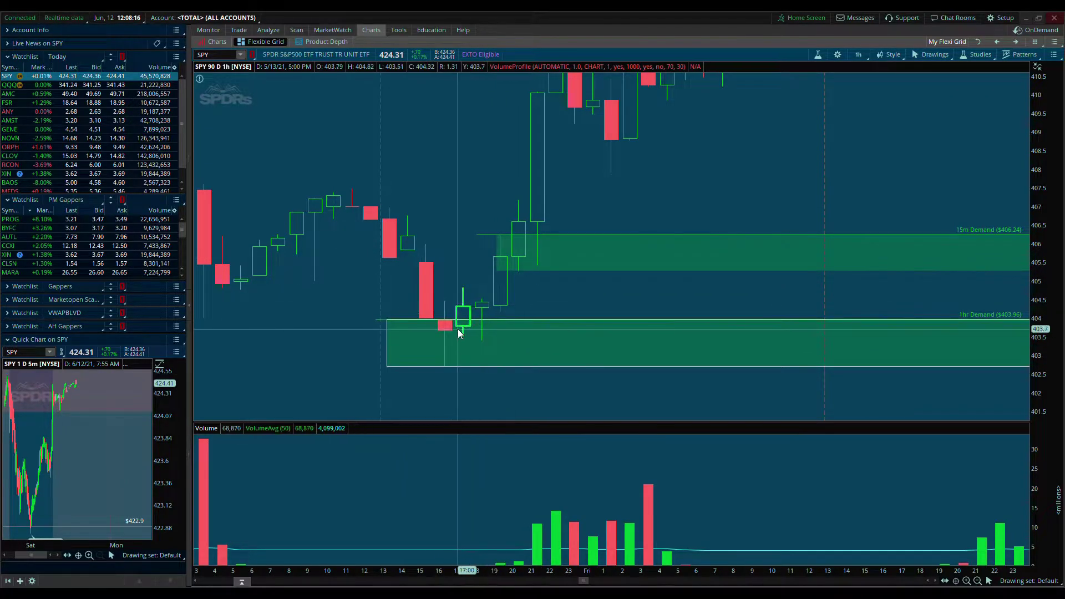
pyautogui.click(860, 55)
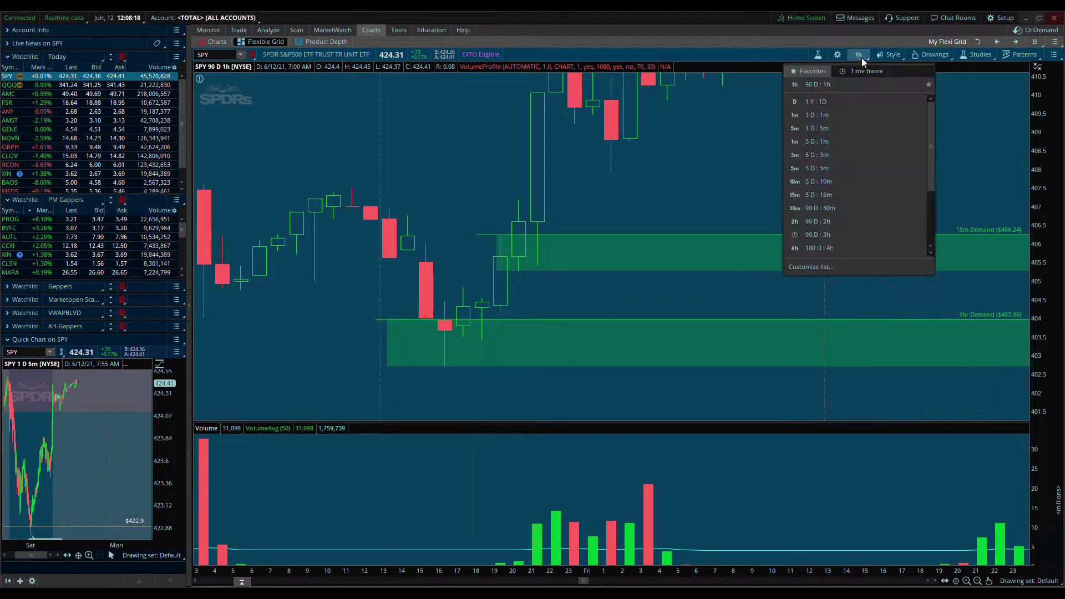
pyautogui.click(844, 208)
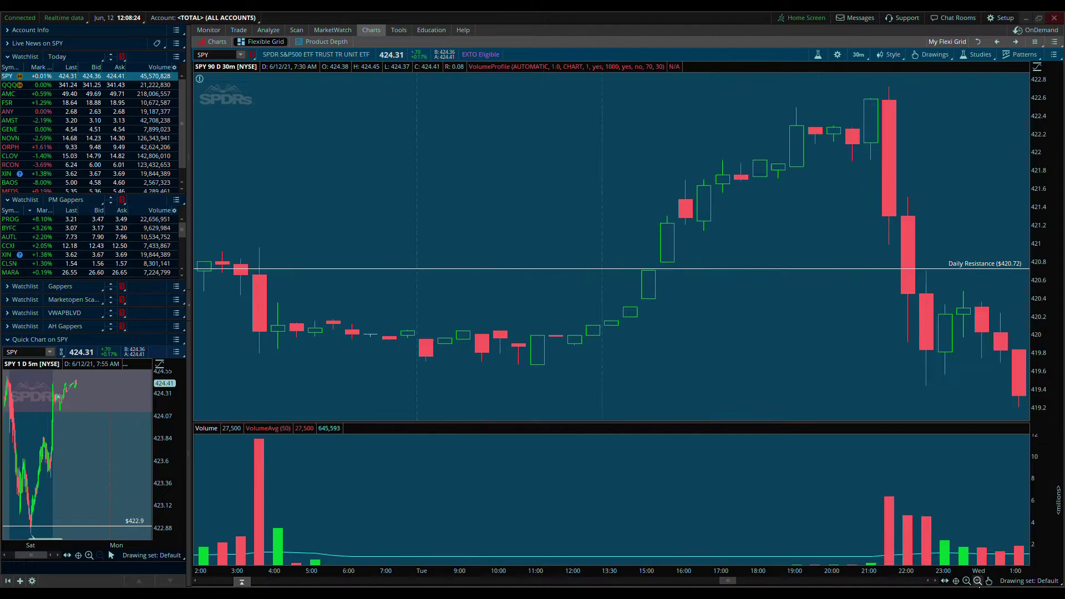
pyautogui.click(978, 581)
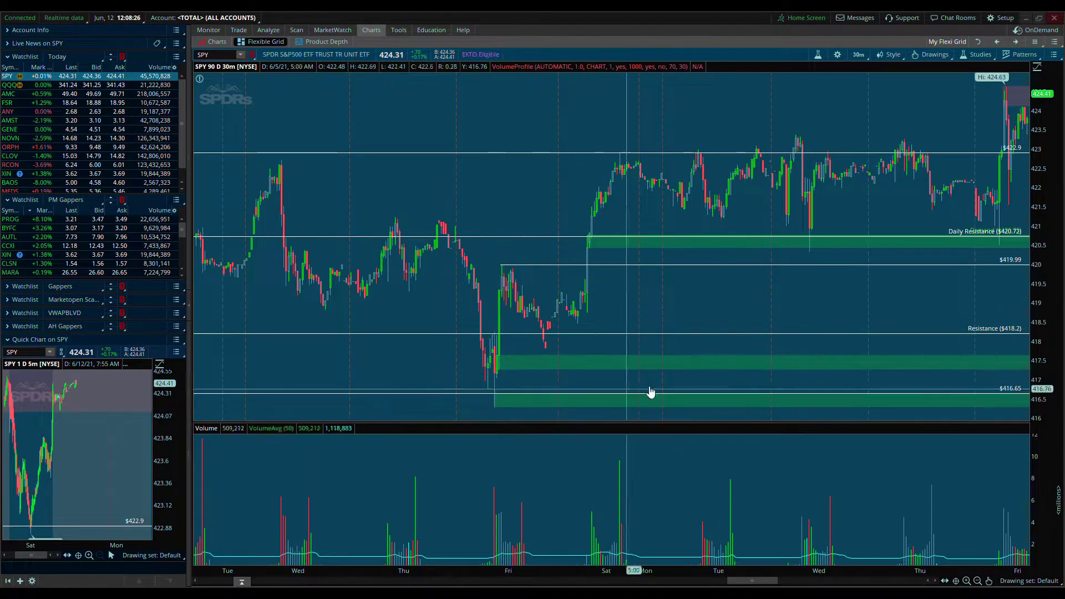
pyautogui.moveTo(418, 283); pyautogui.dragTo(899, 278)
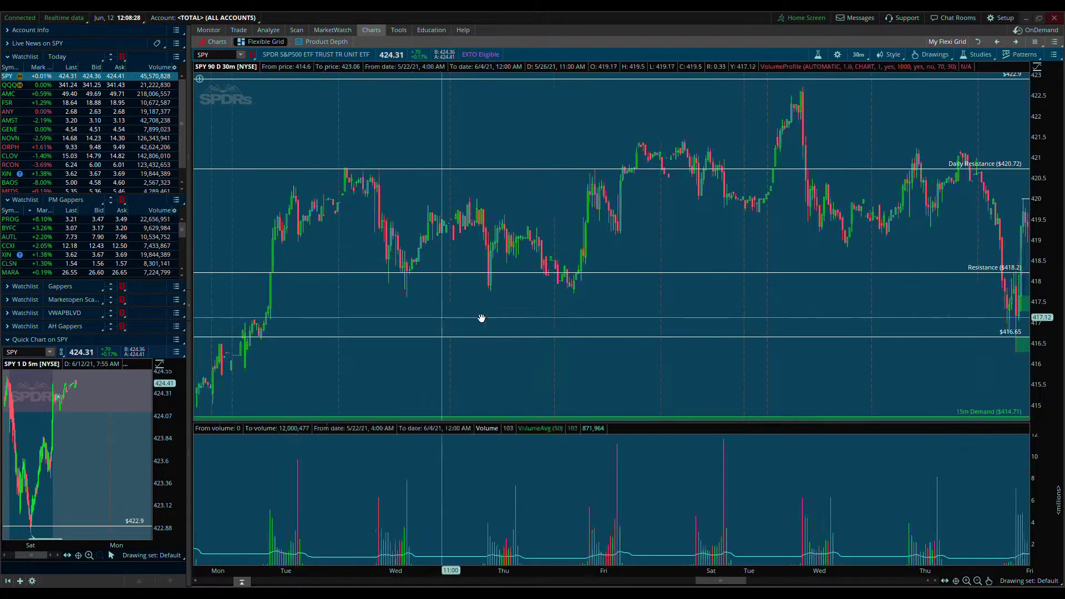
pyautogui.moveTo(446, 321); pyautogui.dragTo(897, 324)
pyautogui.moveTo(378, 373); pyautogui.dragTo(823, 347)
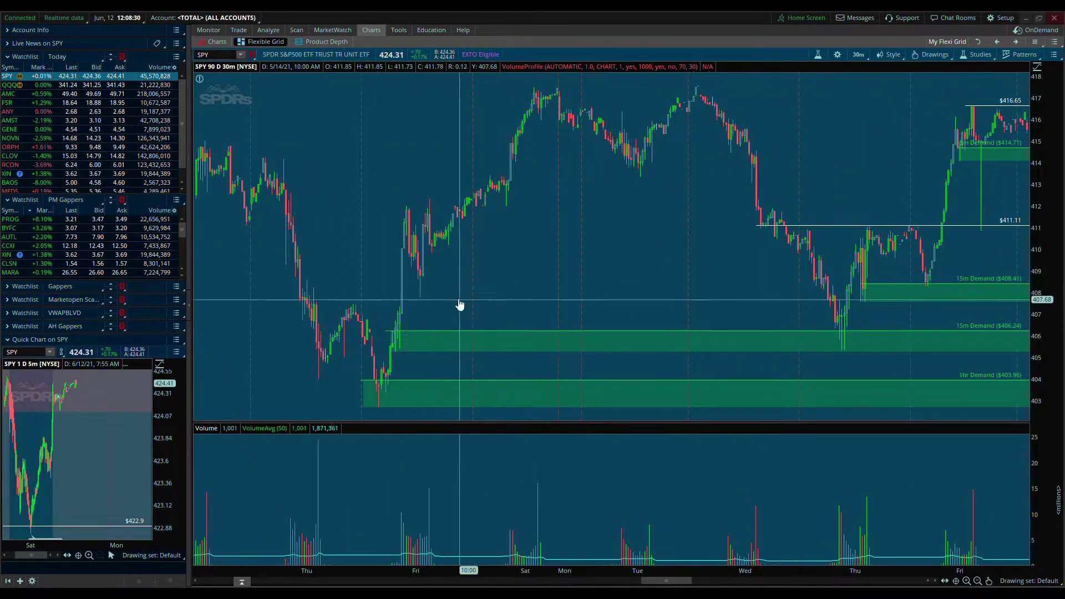
pyautogui.click(966, 581)
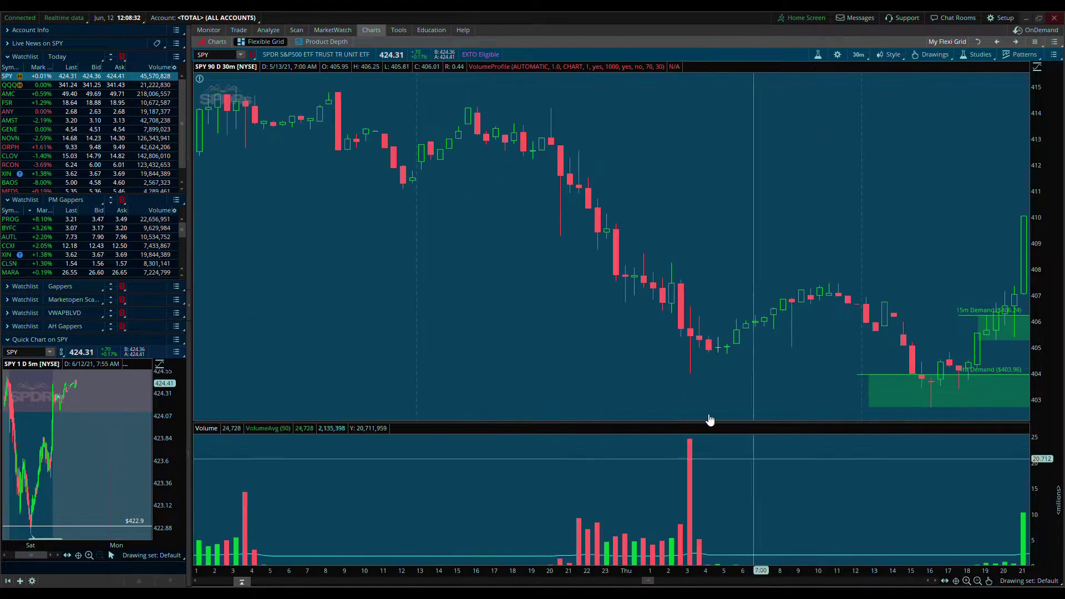
pyautogui.moveTo(823, 507); pyautogui.dragTo(466, 340)
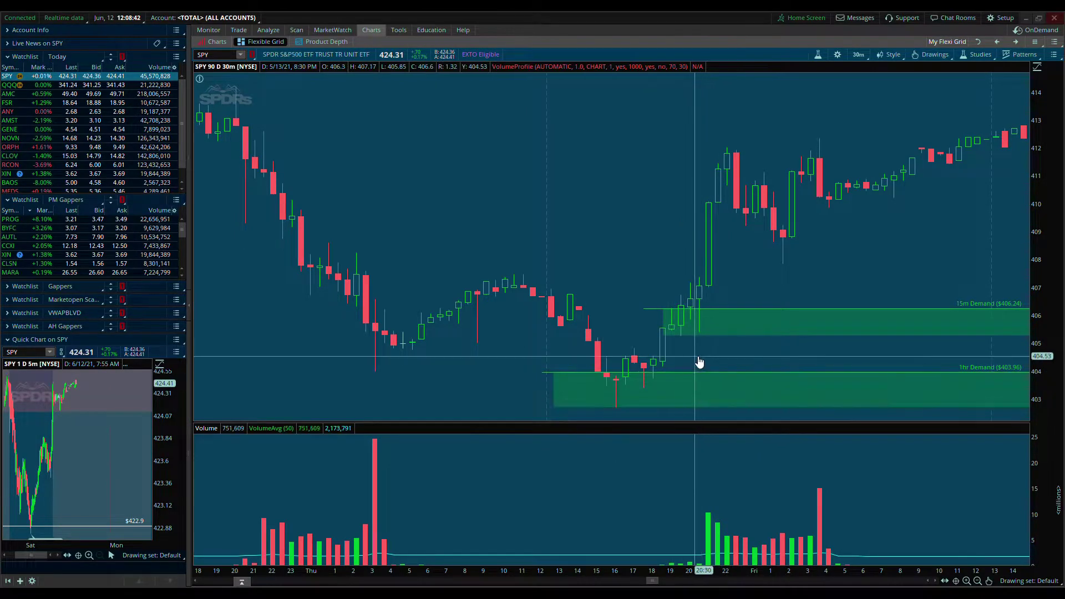
pyautogui.moveTo(697, 357); pyautogui.dragTo(576, 366)
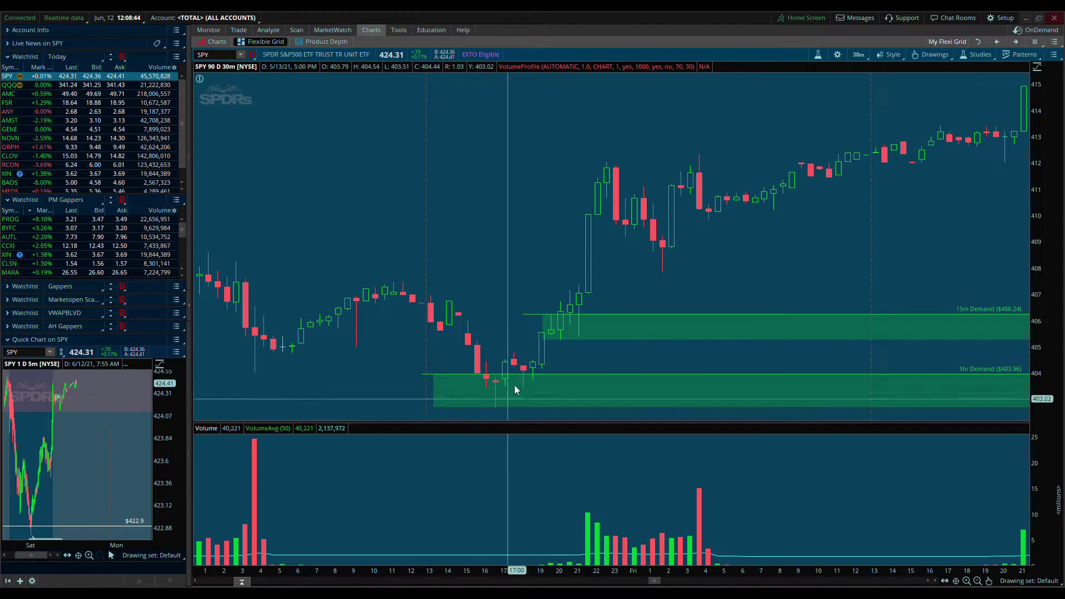
pyautogui.moveTo(869, 227); pyautogui.dragTo(526, 248)
pyautogui.click(978, 581)
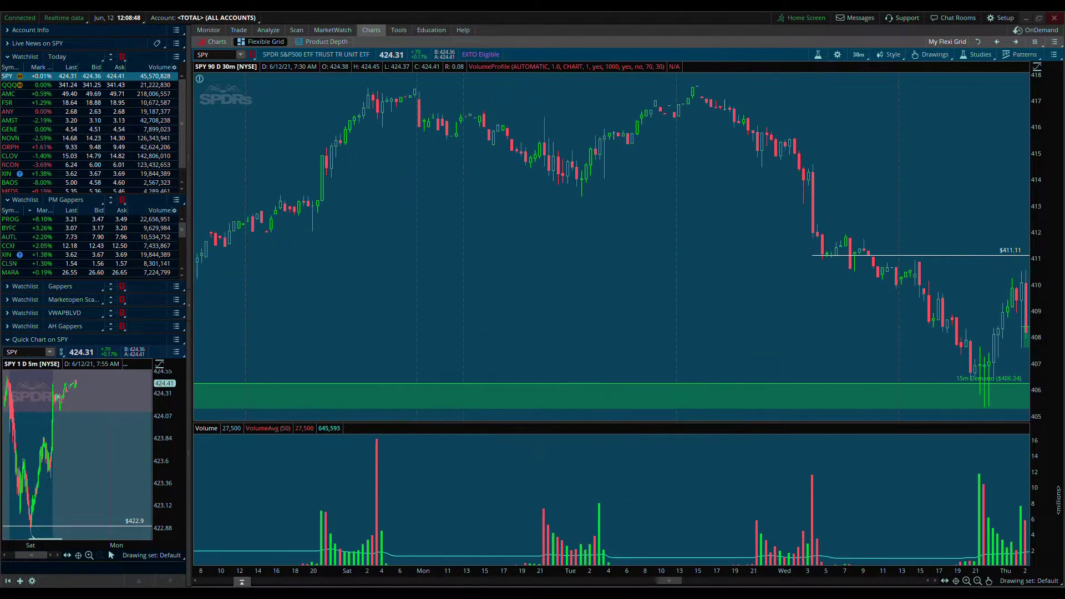
pyautogui.click(978, 581)
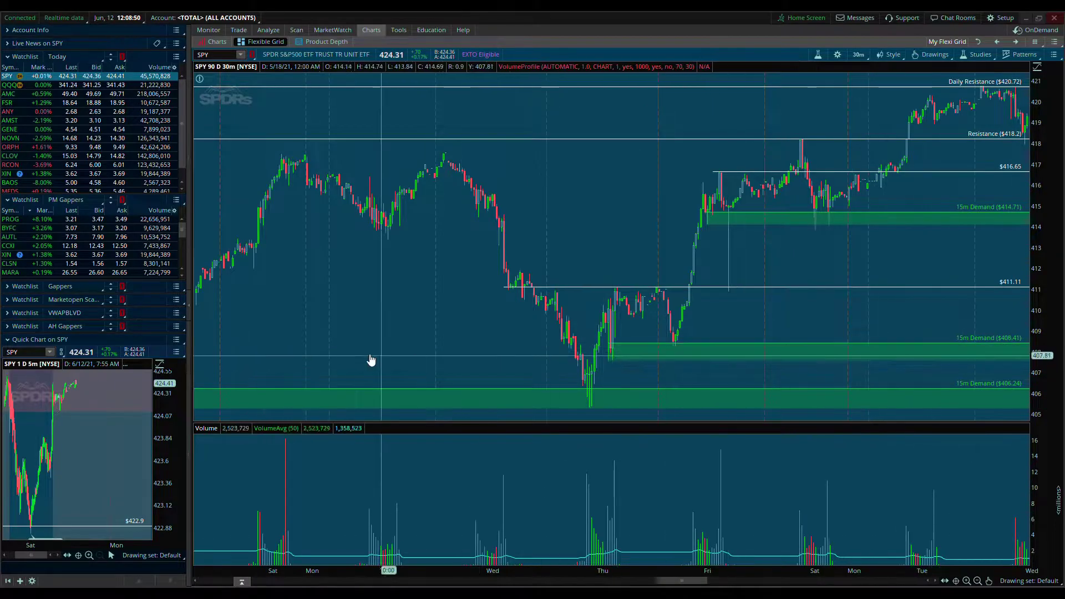
pyautogui.moveTo(394, 362); pyautogui.dragTo(821, 353)
pyautogui.scroll(-3, 567, 362)
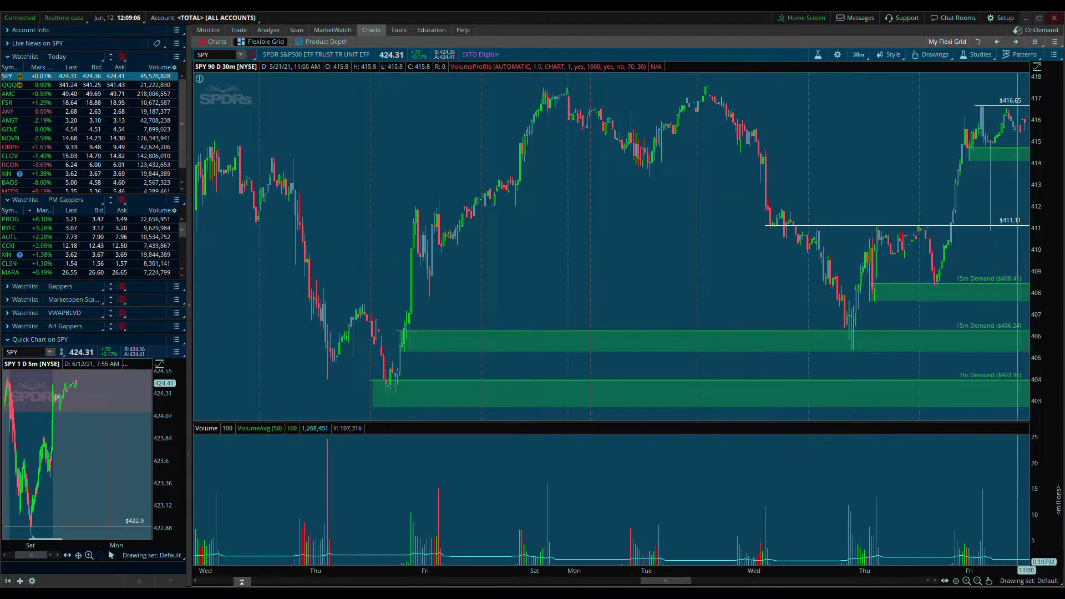
pyautogui.click(978, 581)
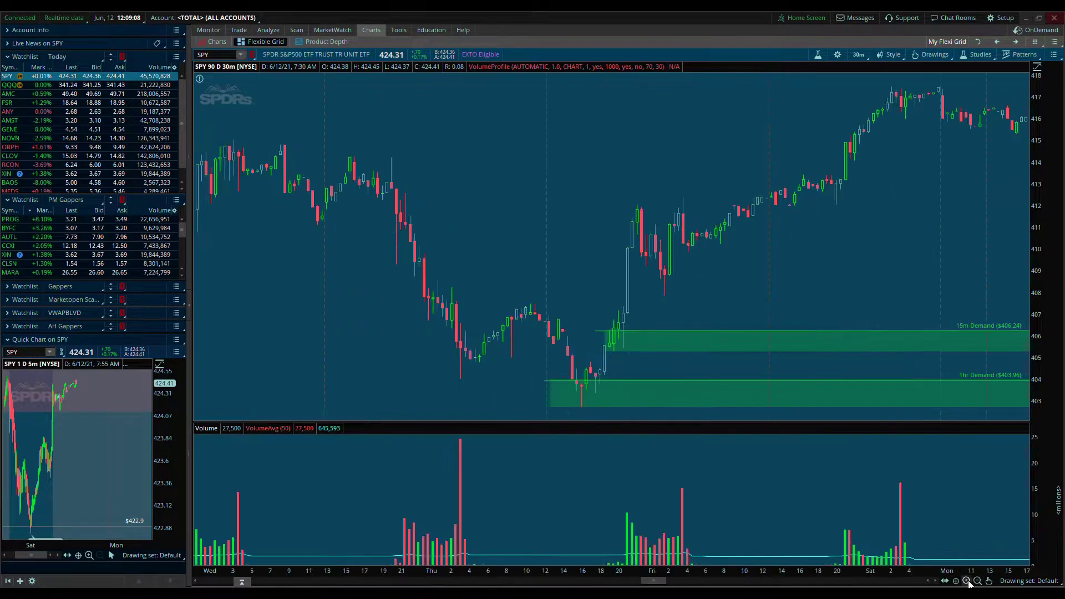
pyautogui.moveTo(730, 265); pyautogui.dragTo(272, 302)
pyautogui.click(978, 581)
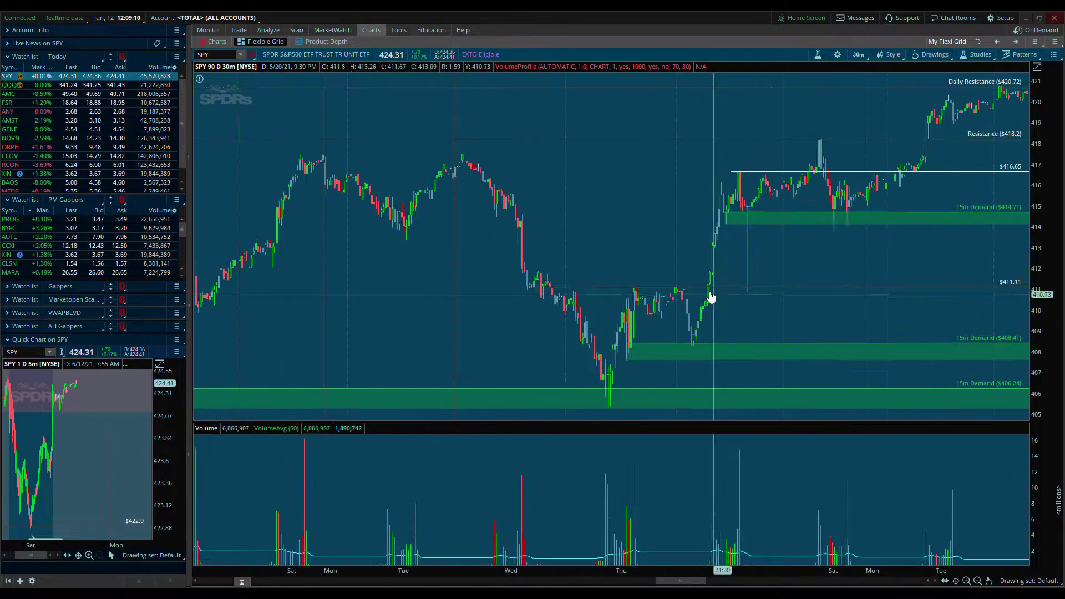
pyautogui.moveTo(680, 333); pyautogui.dragTo(546, 336)
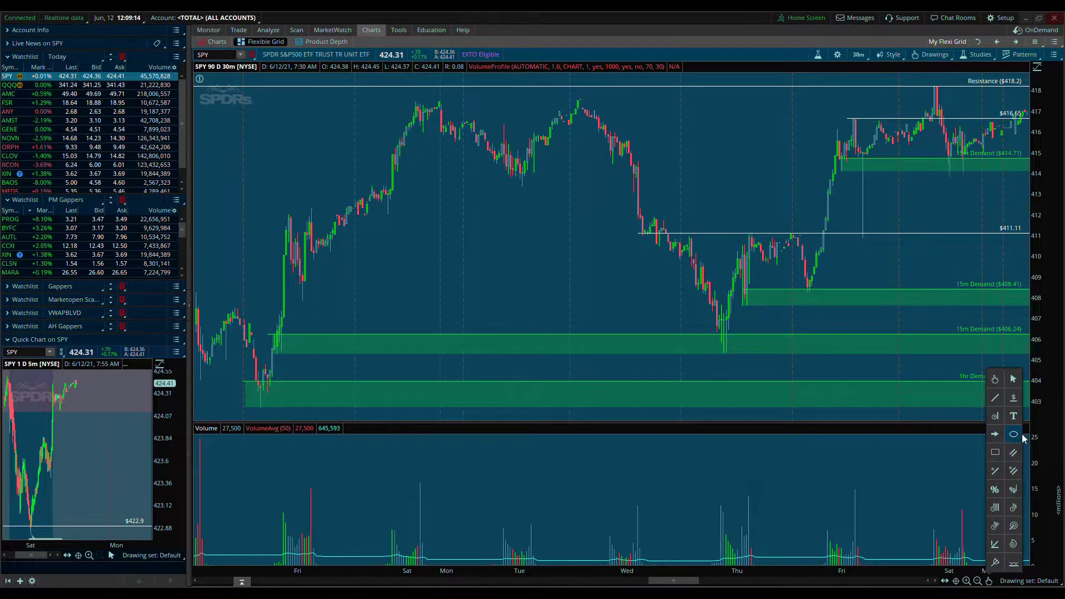
# Circle the low touching the 15m Demand ($406.24) zone, then return to the pointer.
pyautogui.click(1014, 435)
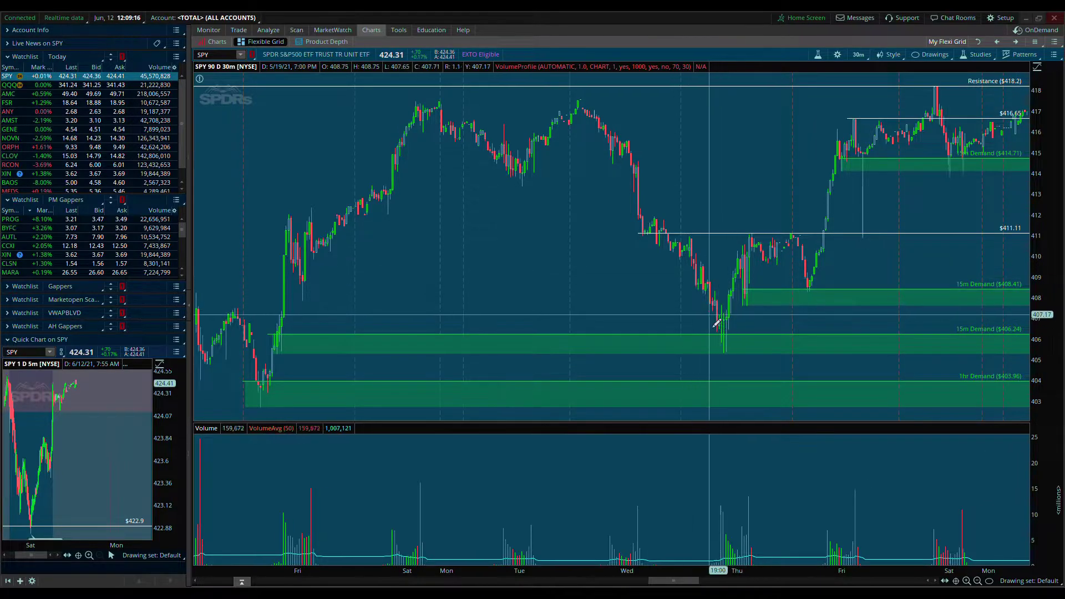
pyautogui.click(748, 364)
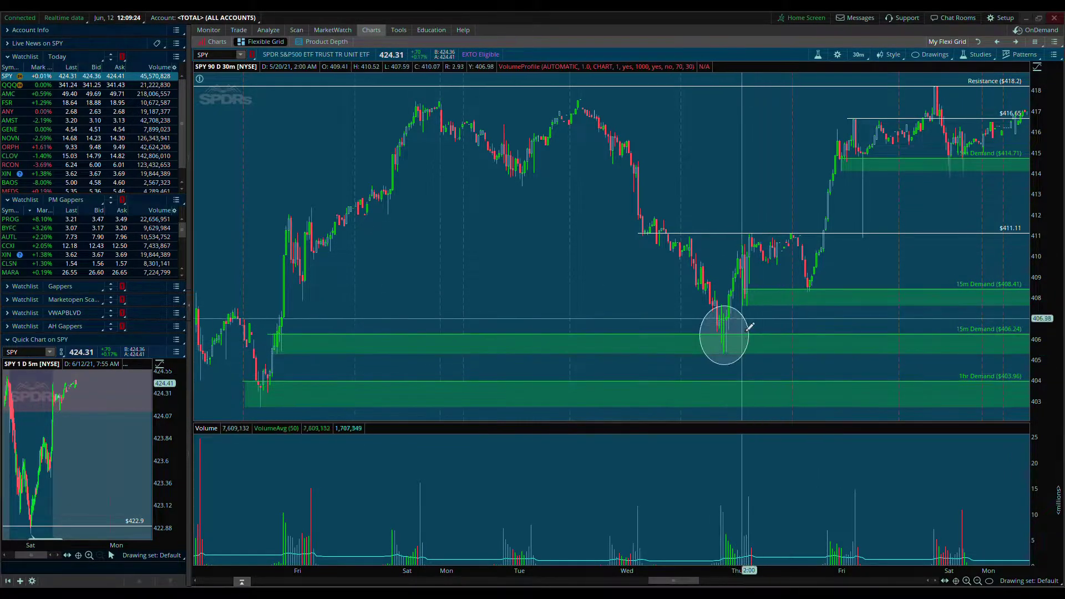
pyautogui.middleClick(680, 309)
pyautogui.click(682, 315)
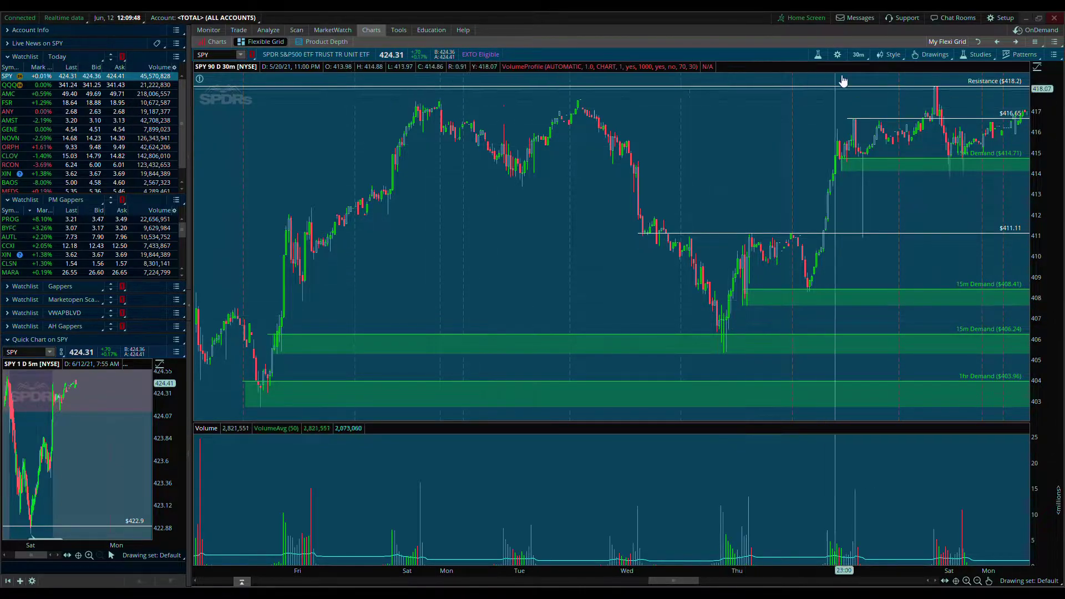
# Bring up the SPY chart's timeframe choices.
pyautogui.click(859, 54)
pyautogui.click(704, 270)
pyautogui.scroll(-5, 688, 277)
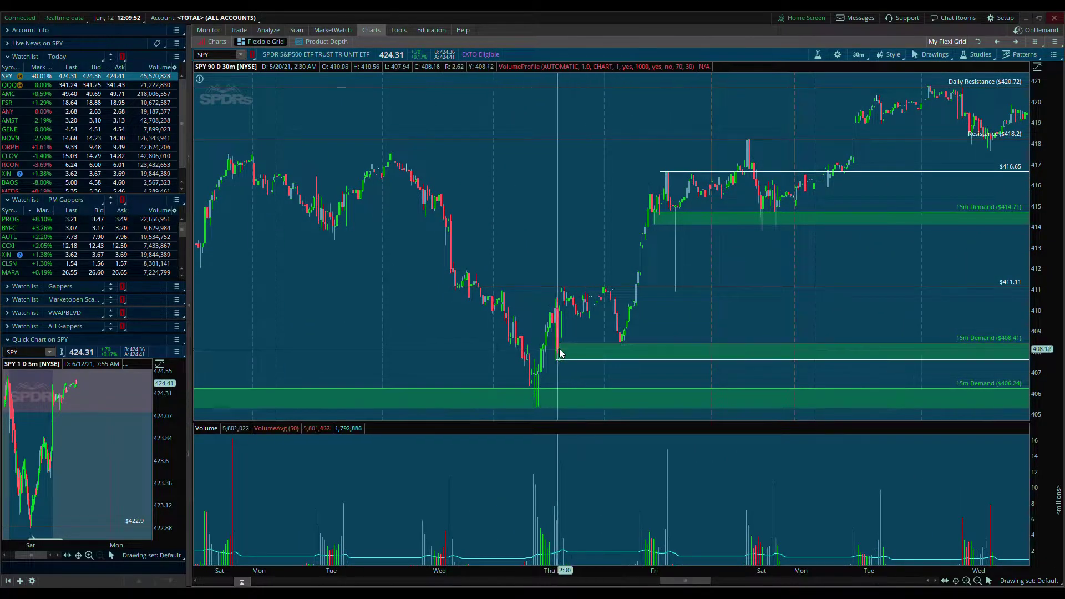
pyautogui.click(858, 54)
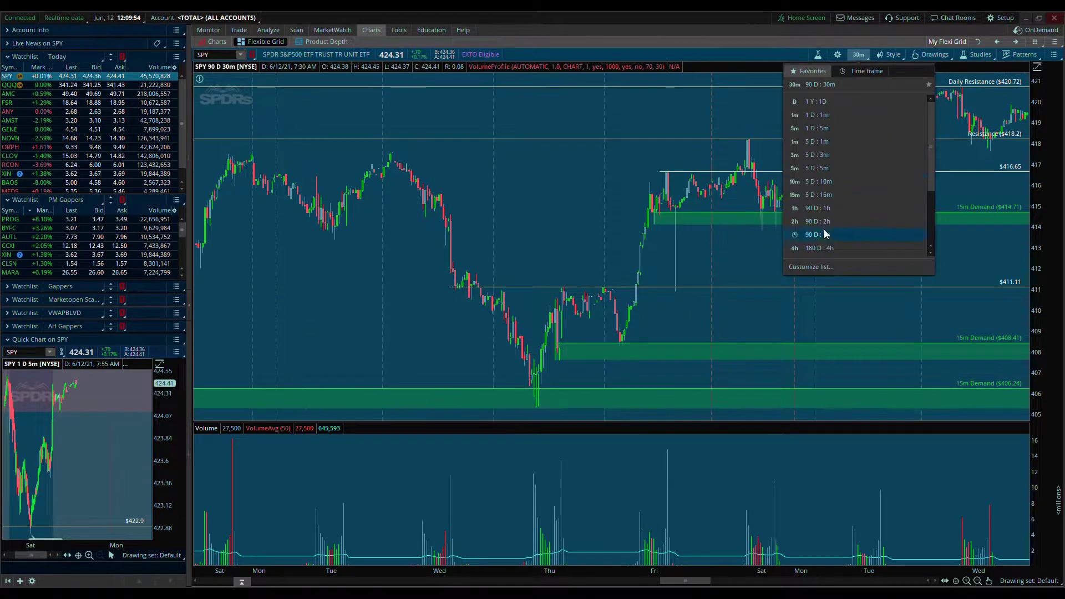
# Set the SPY chart's aggregation period to 15 min.
pyautogui.click(863, 71)
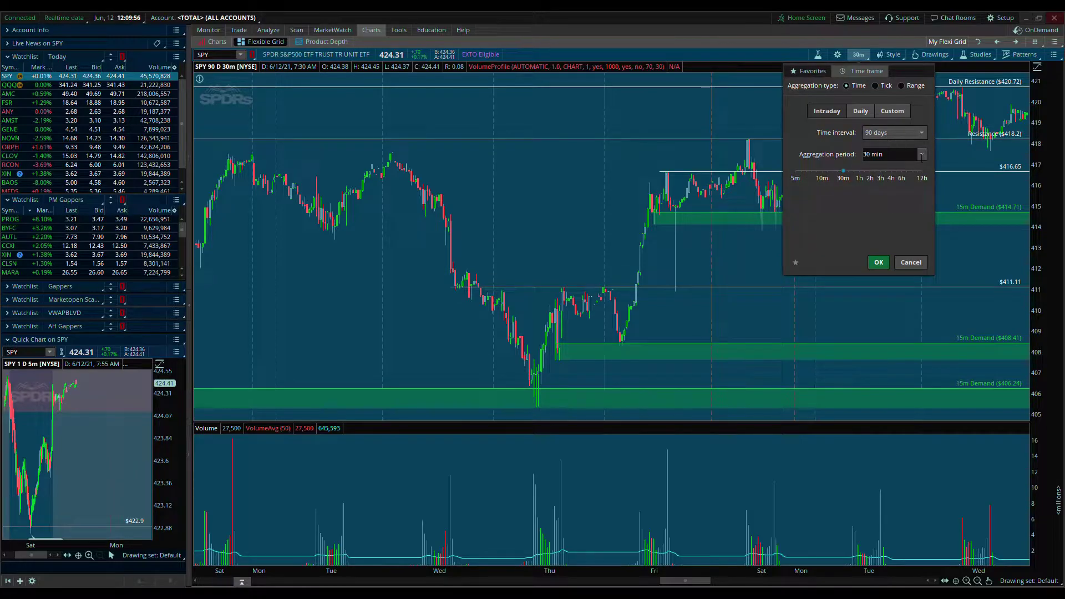
pyautogui.click(922, 154)
pyautogui.click(895, 201)
pyautogui.click(879, 262)
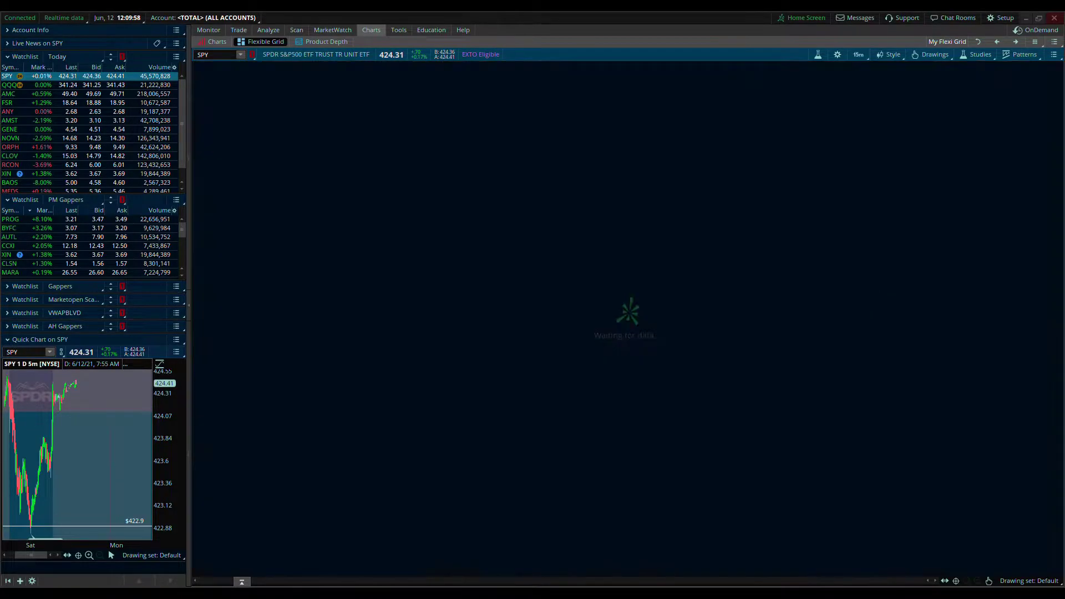
pyautogui.moveTo(881, 583); pyautogui.dragTo(811, 581)
# Zoom out and pan back to the mid-May bars on the 15-minute chart.
pyautogui.click(966, 581)
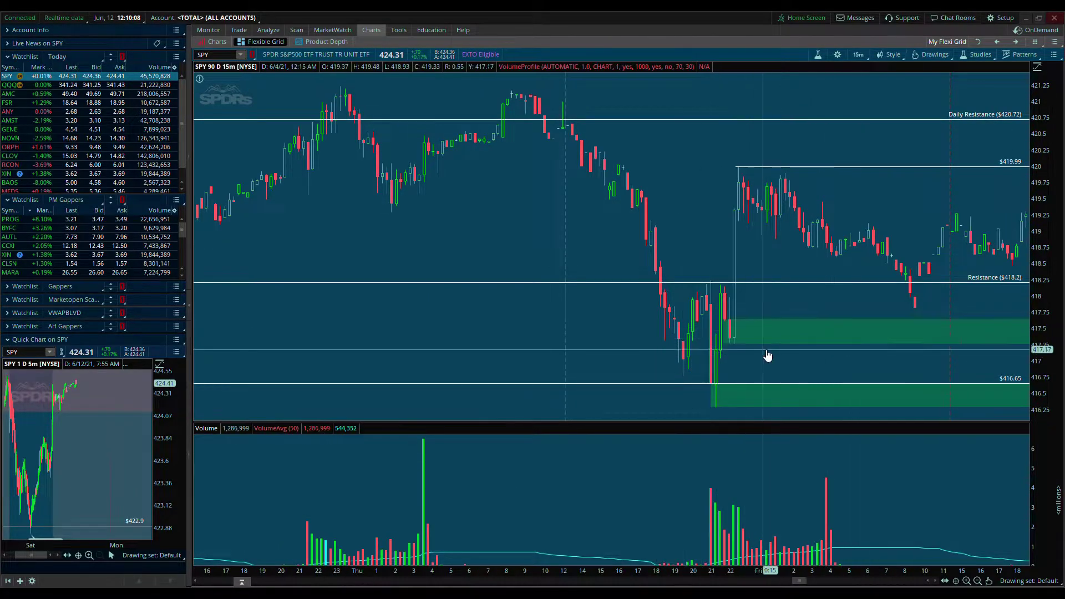
pyautogui.click(979, 581)
pyautogui.click(978, 581)
pyautogui.click(979, 581)
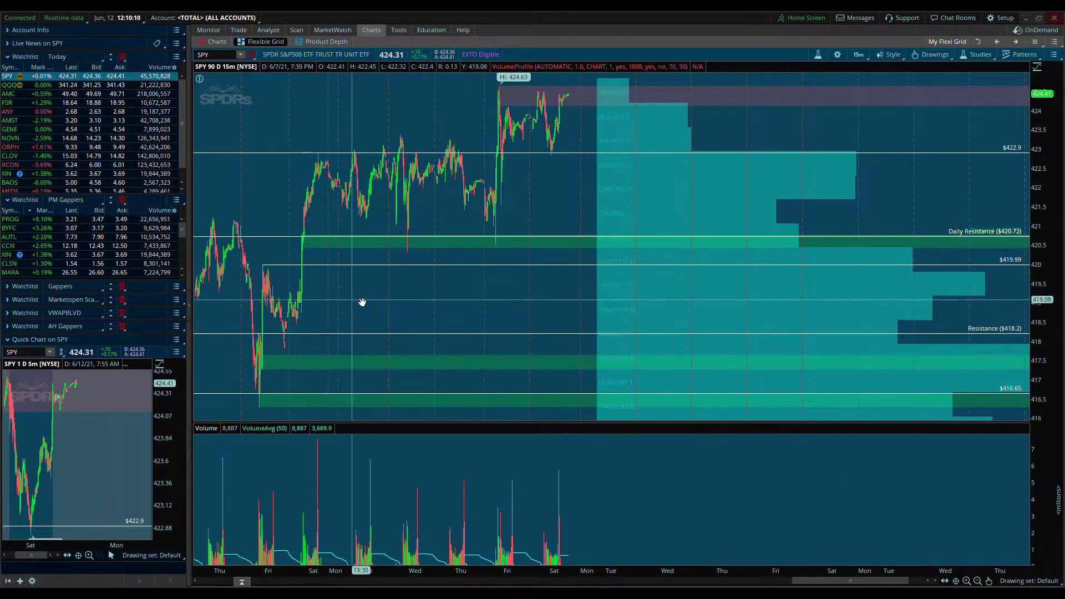
pyautogui.moveTo(363, 303); pyautogui.dragTo(742, 299)
pyautogui.moveTo(430, 297); pyautogui.dragTo(866, 282)
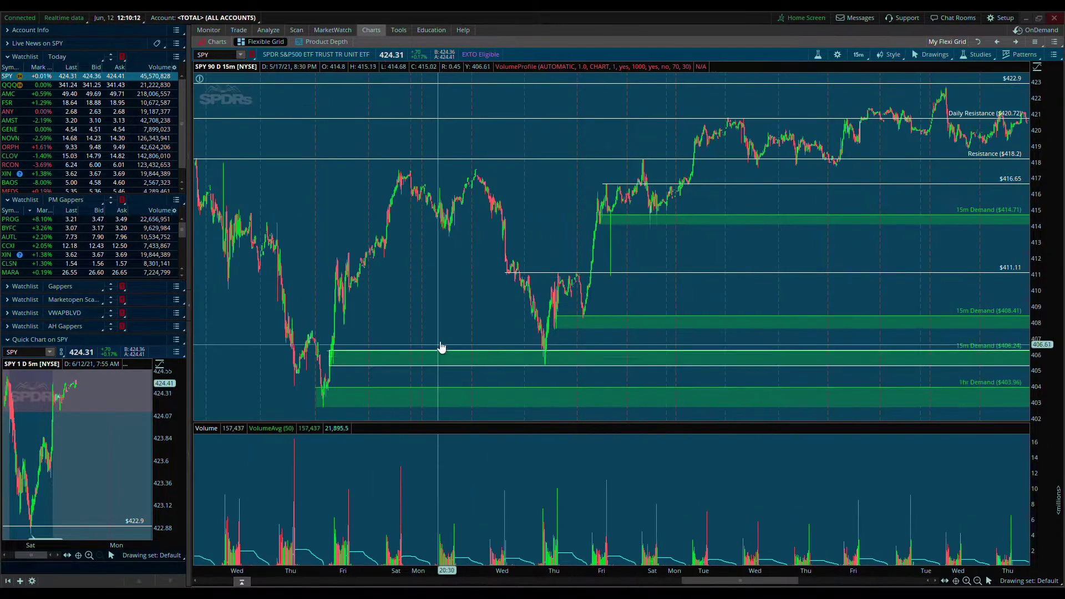
pyautogui.click(968, 581)
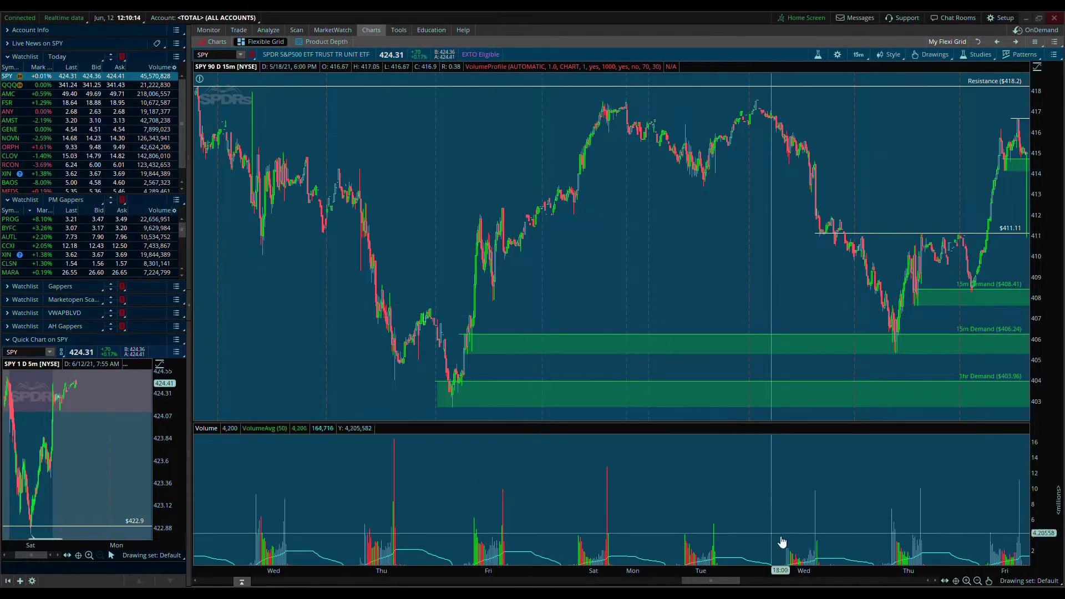
pyautogui.click(968, 581)
# Zoom closer and stretch the price scale around the 15m and 1hr demand zones.
pyautogui.scroll(-3, 571, 291)
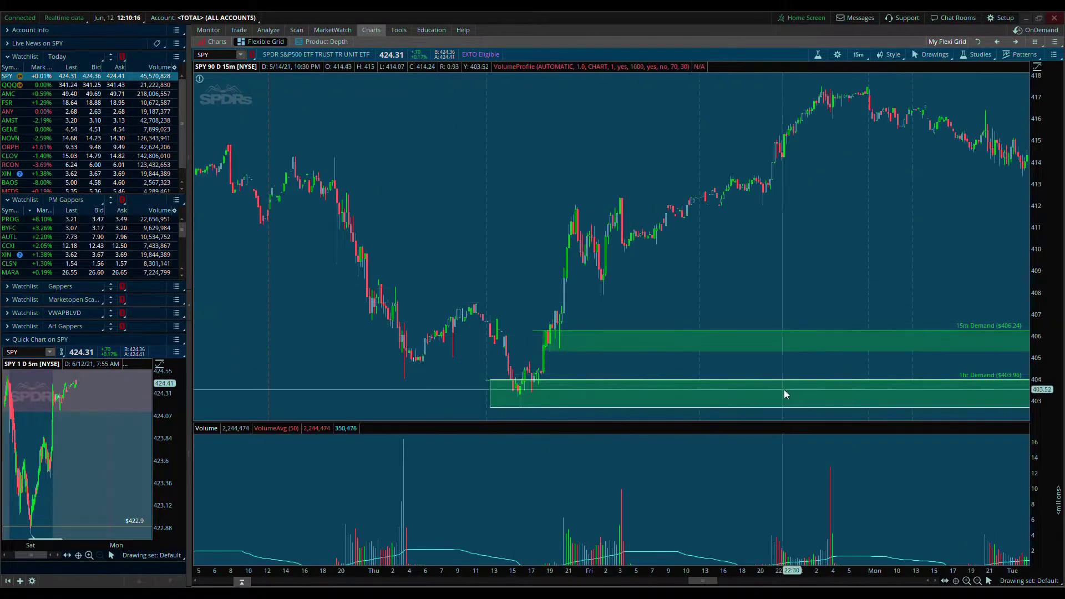
pyautogui.click(967, 581)
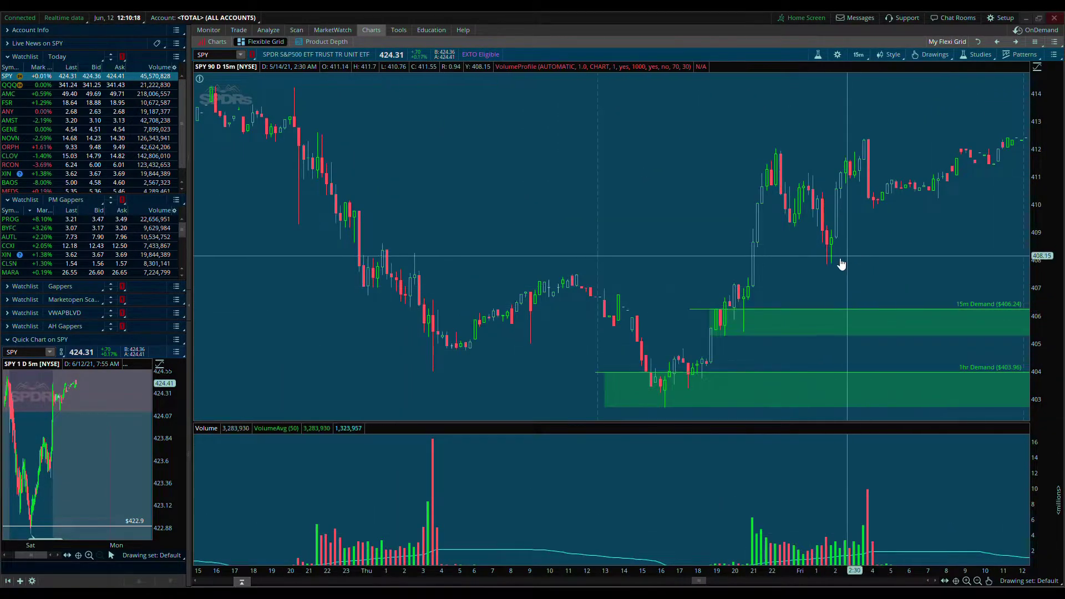
pyautogui.moveTo(852, 258); pyautogui.dragTo(648, 262)
pyautogui.moveTo(1041, 317); pyautogui.dragTo(1041, 280)
pyautogui.moveTo(982, 380); pyautogui.dragTo(959, 260)
pyautogui.moveTo(1047, 295); pyautogui.dragTo(1048, 230)
pyautogui.moveTo(618, 132); pyautogui.dragTo(505, 288)
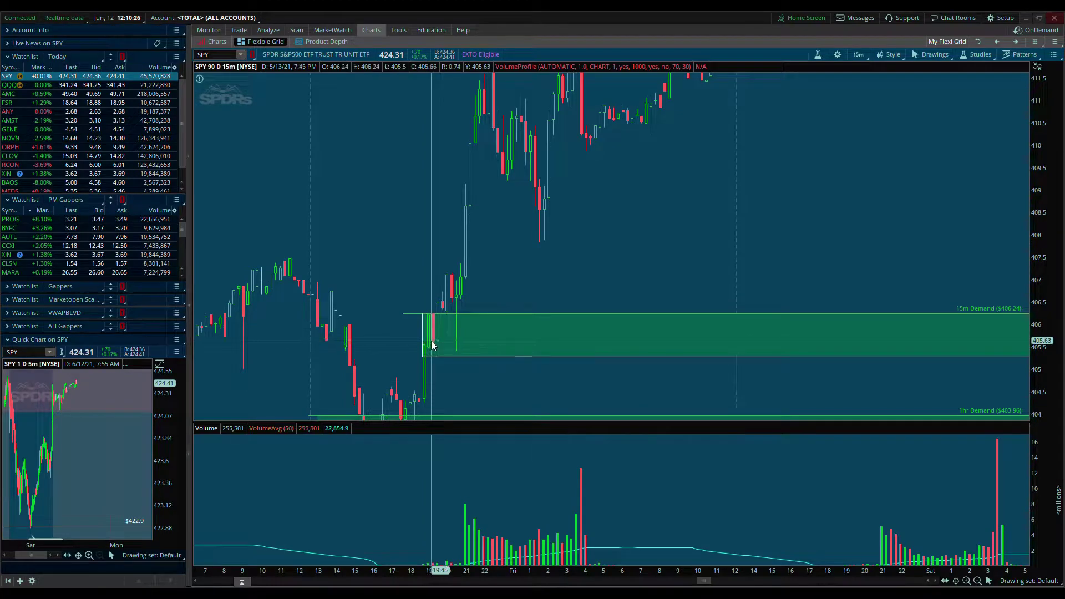
pyautogui.moveTo(451, 331)
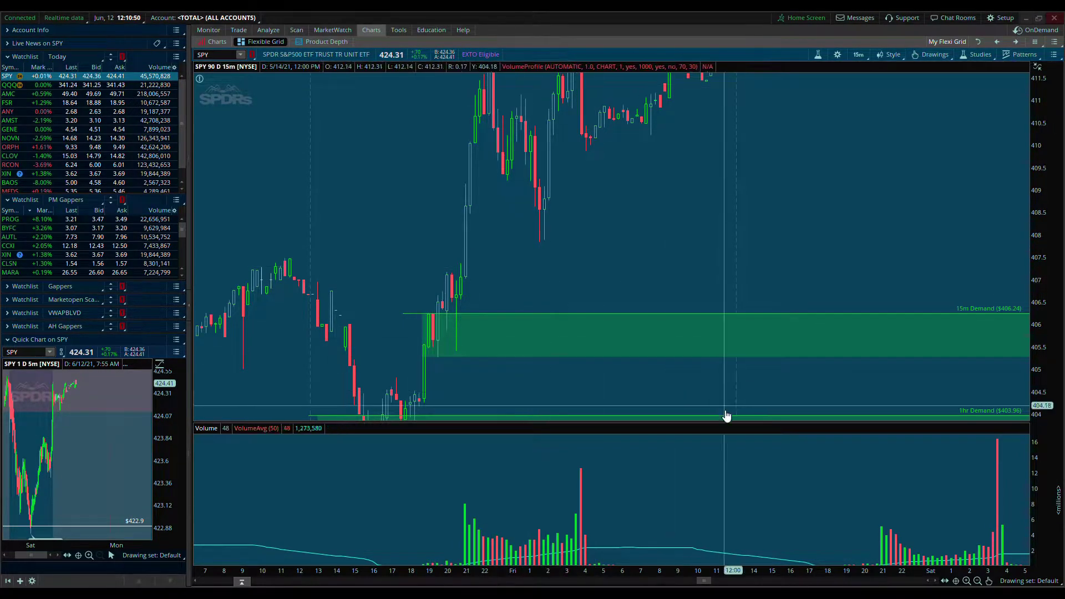
pyautogui.moveTo(566, 249); pyautogui.dragTo(639, 231)
pyautogui.click(977, 581)
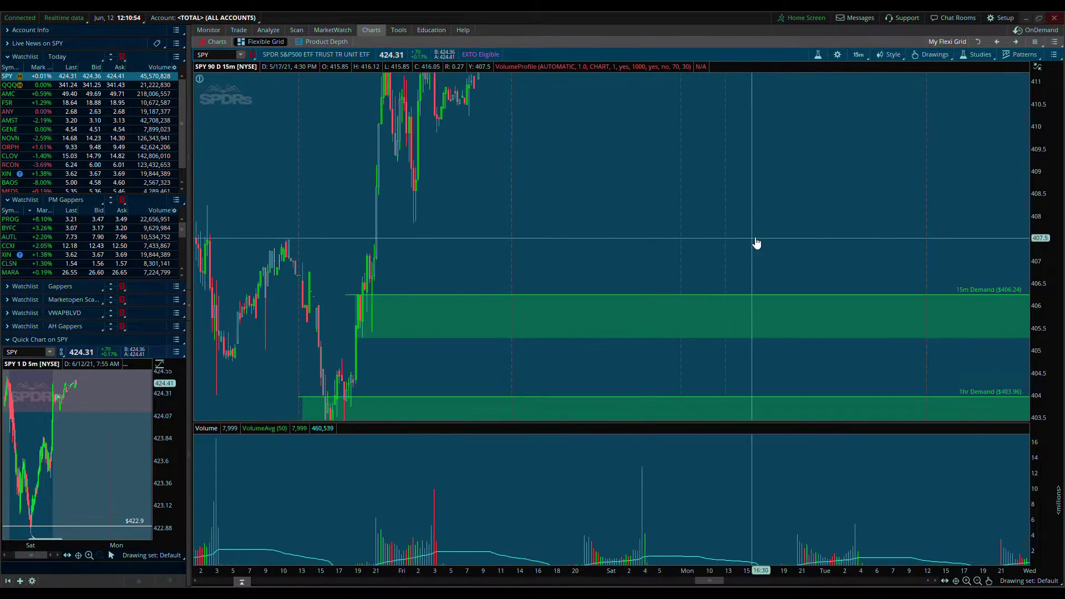
pyautogui.moveTo(756, 248); pyautogui.dragTo(559, 292)
pyautogui.moveTo(854, 267); pyautogui.dragTo(506, 246)
pyautogui.moveTo(616, 251); pyautogui.dragTo(355, 255)
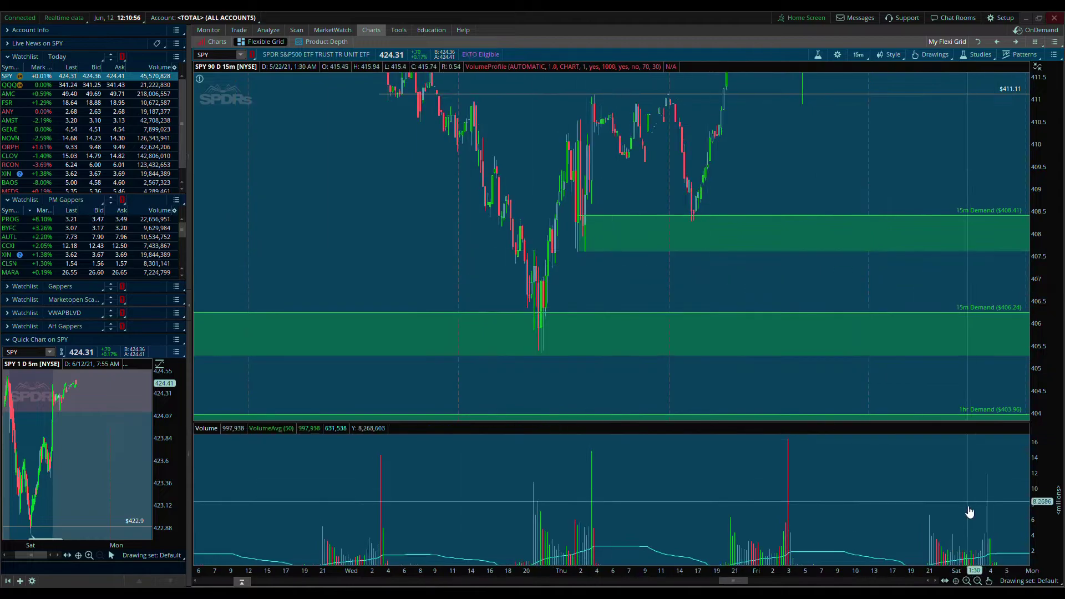
pyautogui.click(966, 581)
pyautogui.moveTo(937, 290); pyautogui.dragTo(659, 271)
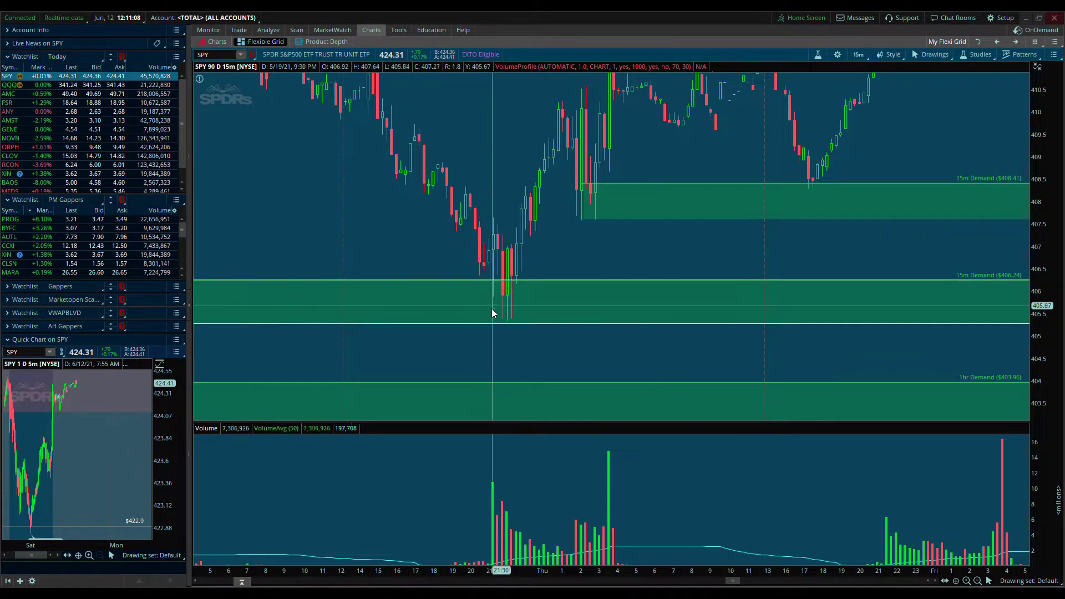
pyautogui.moveTo(1056, 201); pyautogui.dragTo(1053, 260)
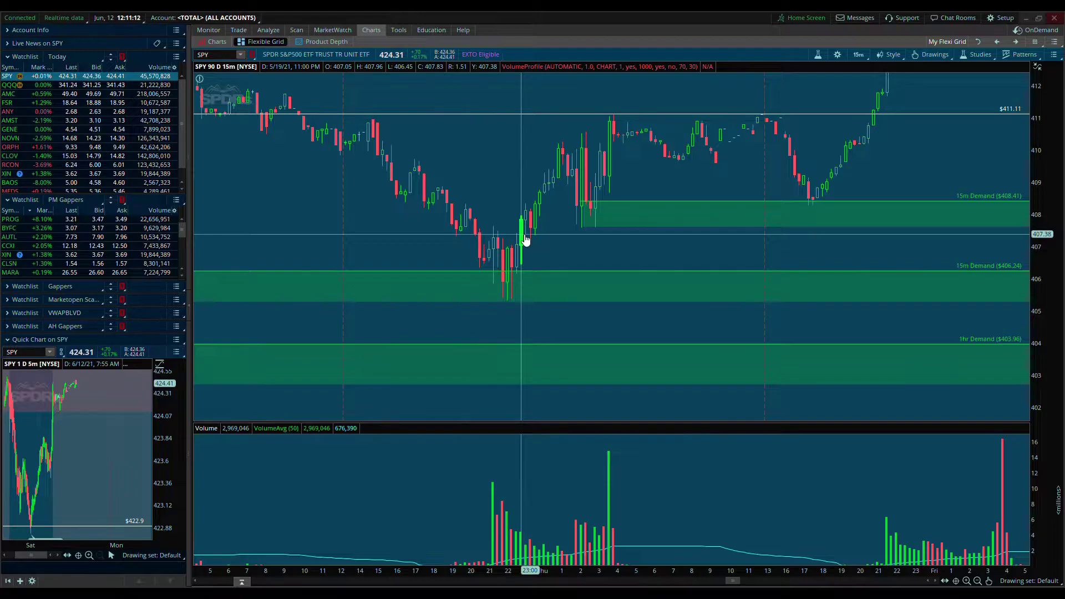
pyautogui.moveTo(234, 210); pyautogui.dragTo(737, 194)
pyautogui.moveTo(333, 162); pyautogui.dragTo(841, 192)
pyautogui.moveTo(330, 172); pyautogui.dragTo(493, 183)
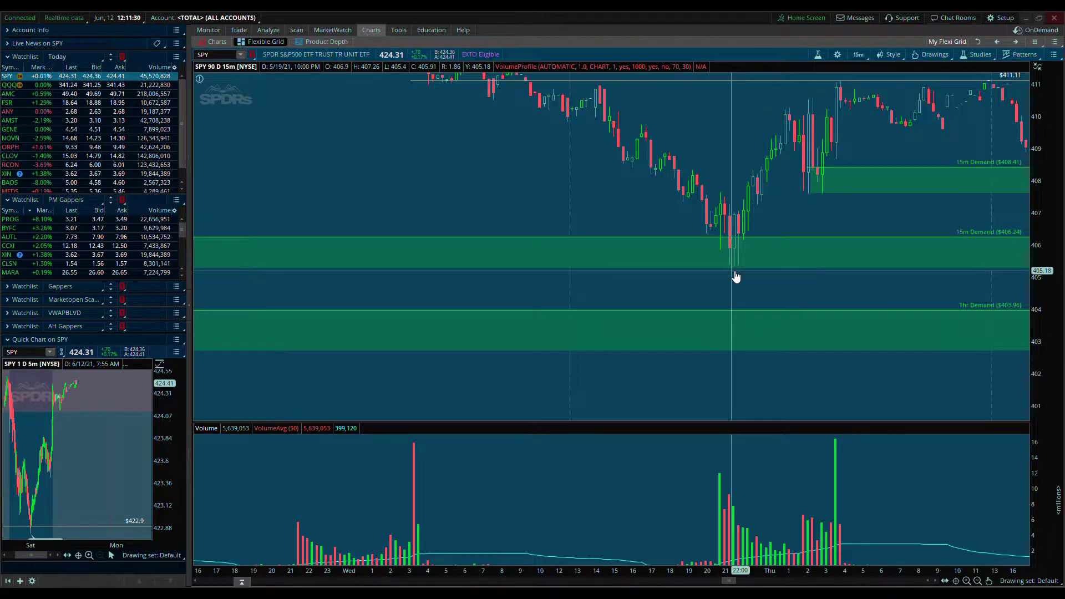
pyautogui.moveTo(296, 229); pyautogui.dragTo(960, 231)
pyautogui.moveTo(460, 216); pyautogui.dragTo(891, 219)
pyautogui.moveTo(514, 189); pyautogui.dragTo(878, 173)
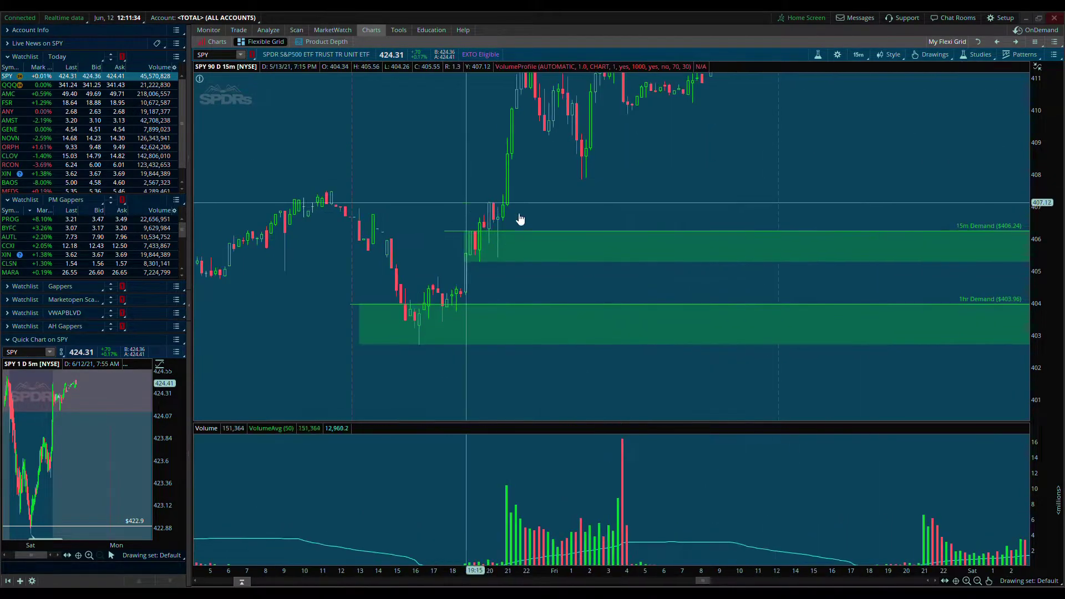
pyautogui.click(967, 581)
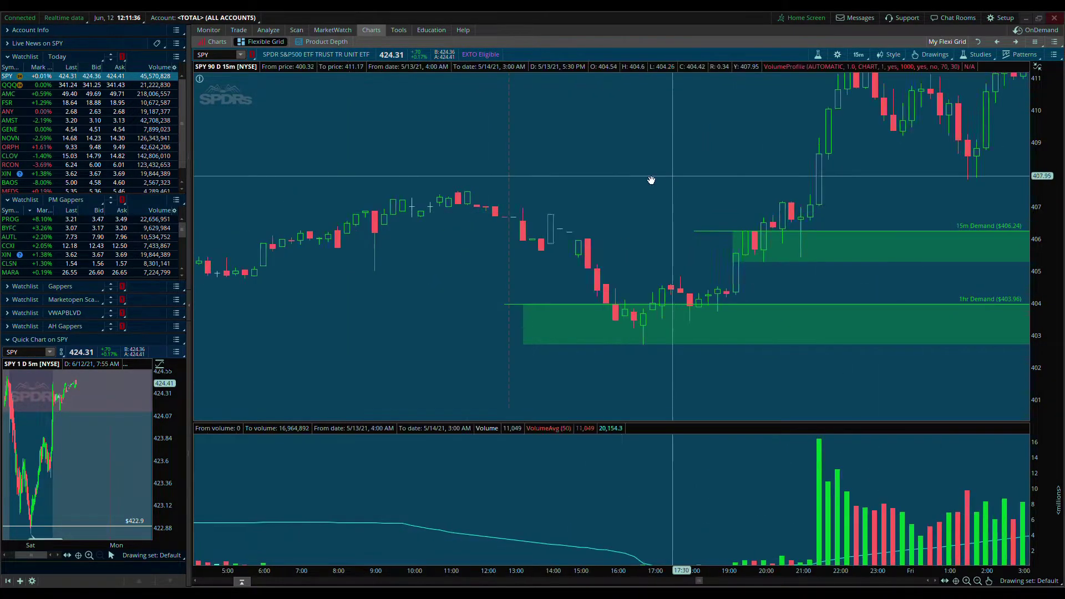
# Rescale and zoom out to several days showing the $399.93–$408.41 demand zones and $411.11 level.
pyautogui.moveTo(651, 178); pyautogui.dragTo(522, 180)
pyautogui.moveTo(1046, 214); pyautogui.dragTo(1046, 155)
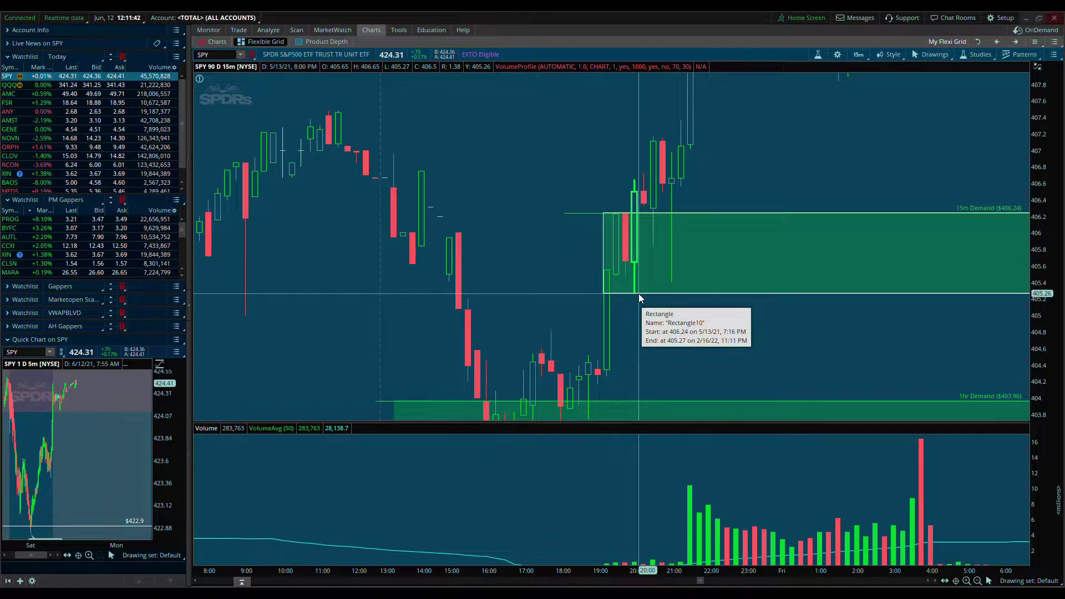
pyautogui.moveTo(1058, 246); pyautogui.dragTo(1038, 385)
pyautogui.moveTo(790, 217); pyautogui.dragTo(477, 309)
pyautogui.scroll(-4, 578, 257)
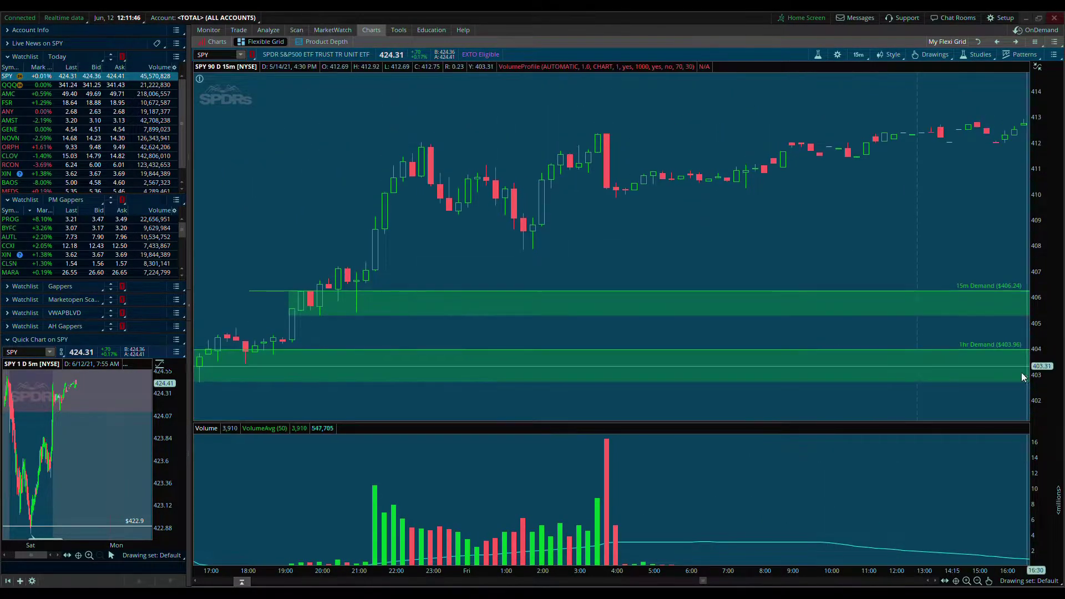
pyautogui.scroll(2, 466, 249)
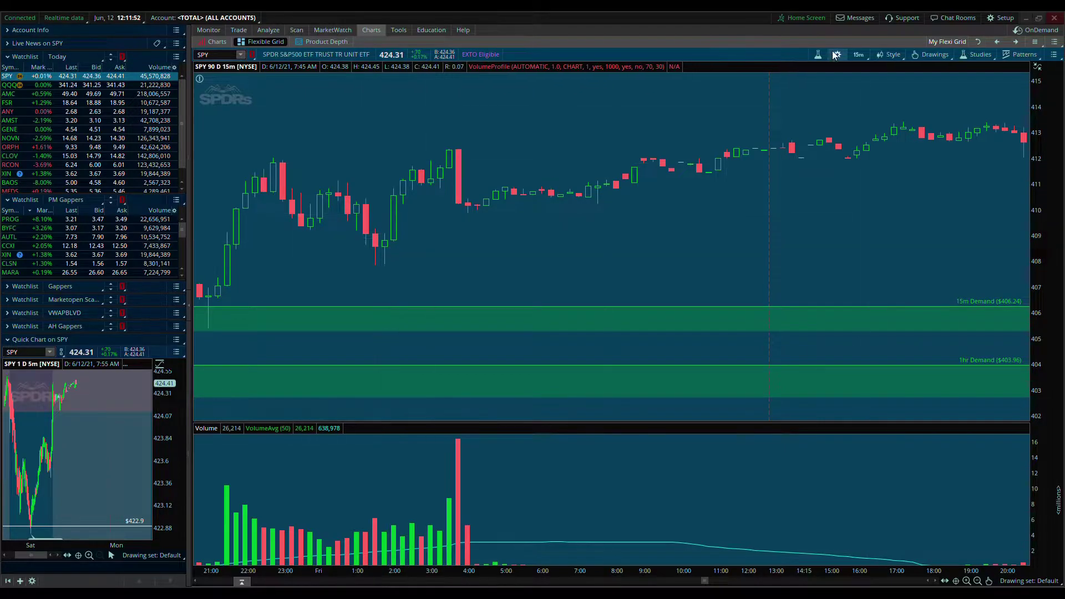
pyautogui.scroll(2, 385, 247)
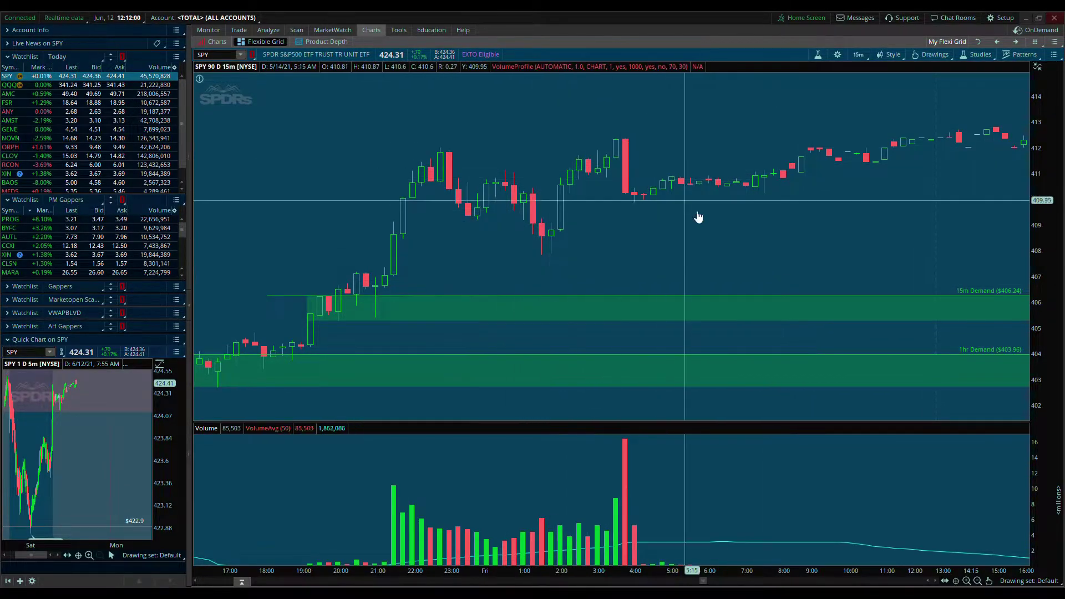
pyautogui.scroll(-2, 632, 270)
pyautogui.click(978, 581)
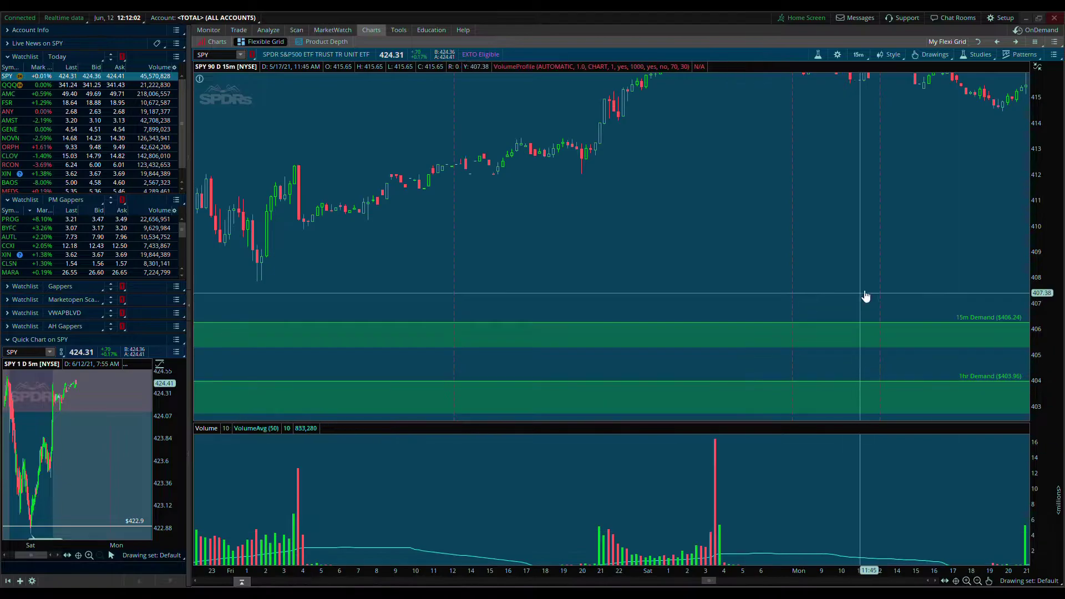
pyautogui.scroll(-6, 860, 278)
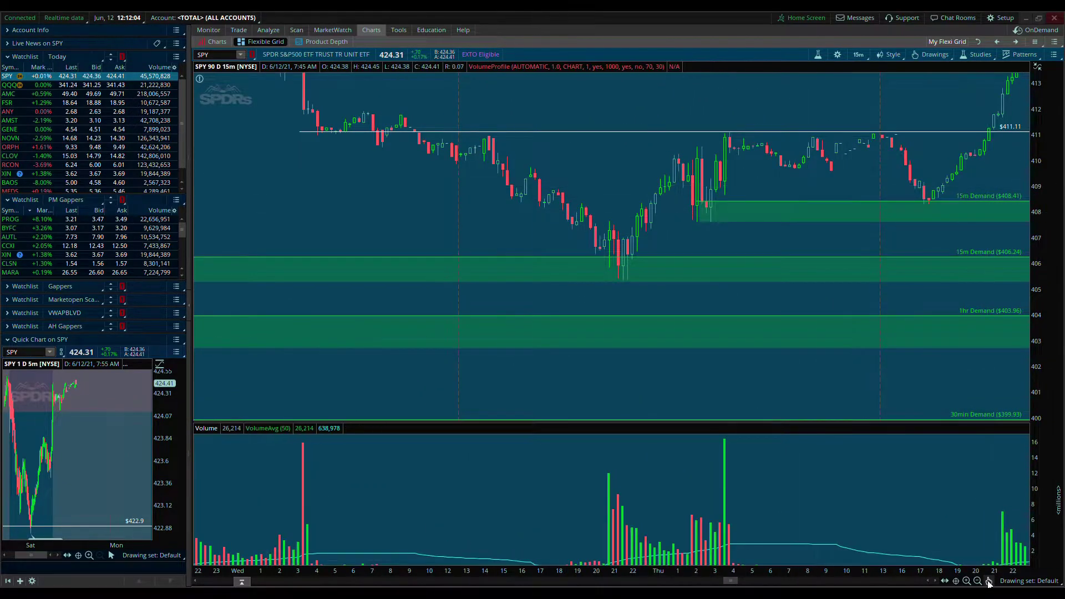
pyautogui.click(979, 582)
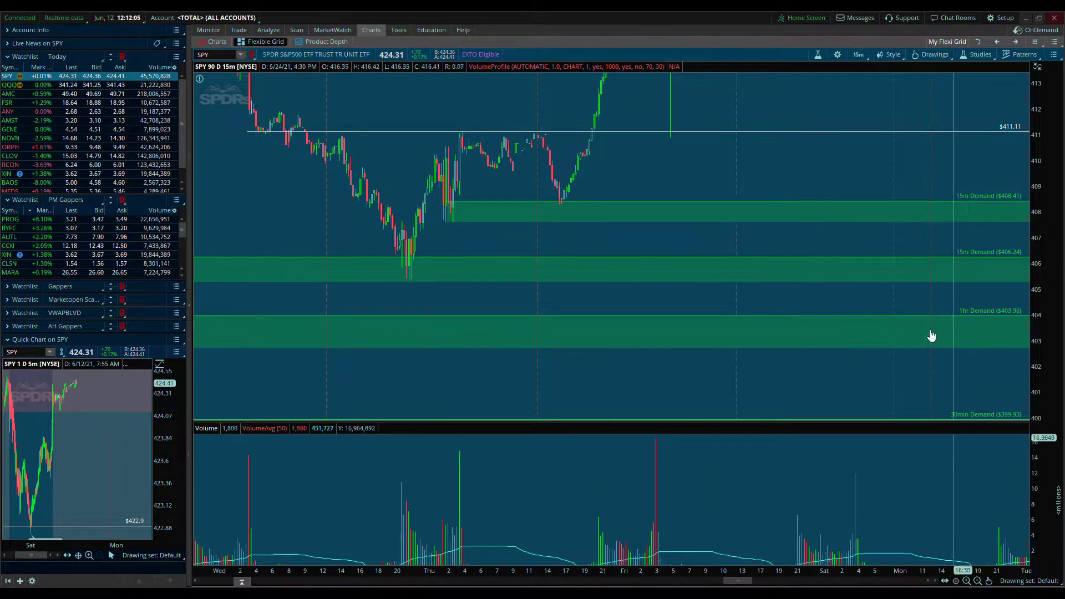
# Centre the chart on the May 20 bounce off the $408.41 15m Demand zone, then open the drawing tools.
pyautogui.click(966, 581)
pyautogui.moveTo(934, 186); pyautogui.dragTo(648, 217)
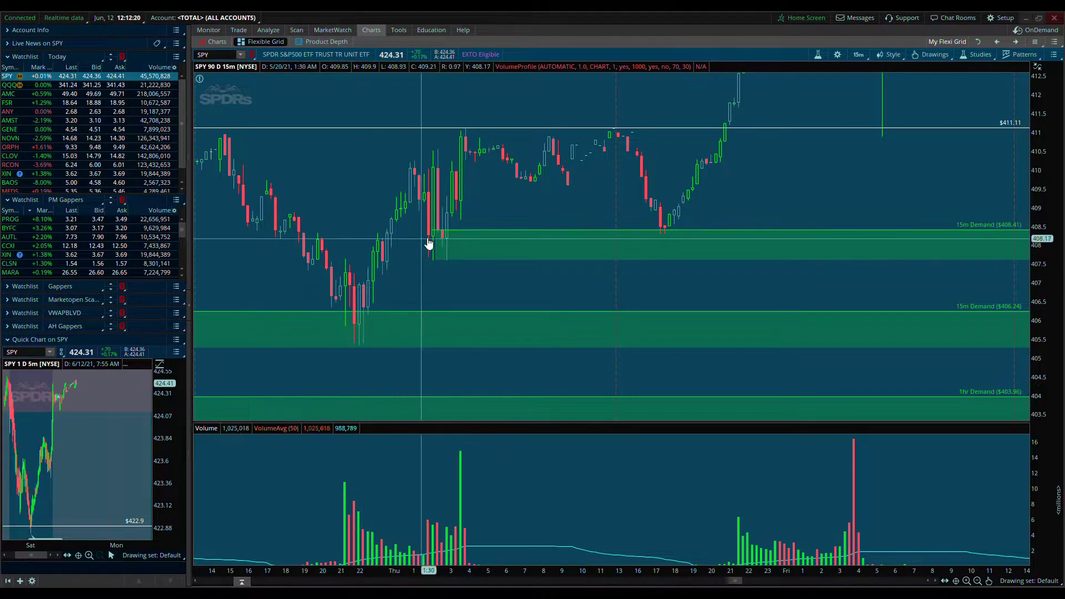
pyautogui.click(978, 581)
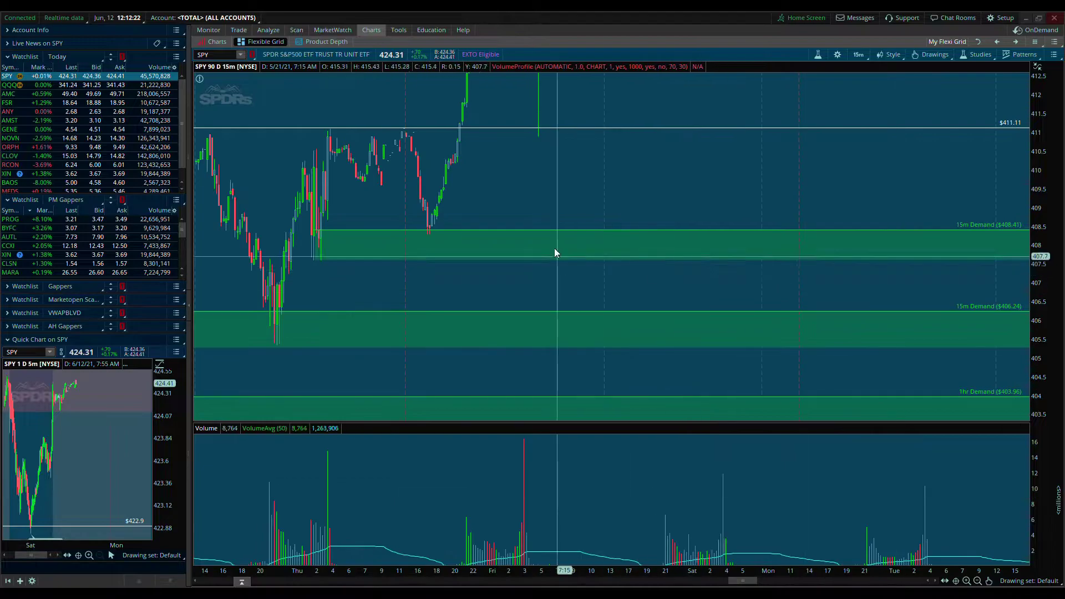
pyautogui.click(967, 581)
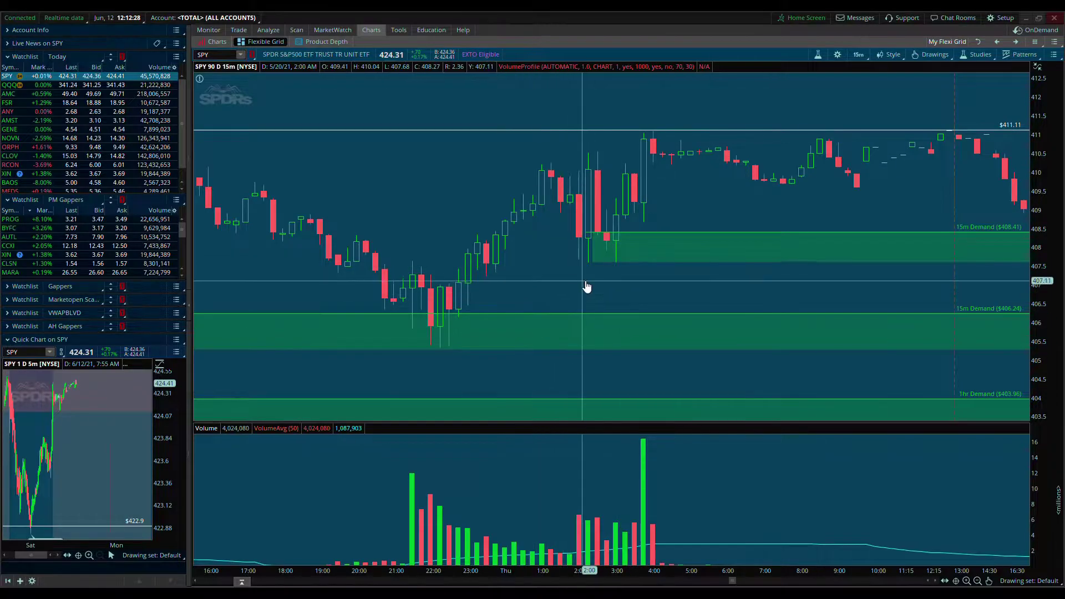
pyautogui.moveTo(709, 143); pyautogui.dragTo(542, 264)
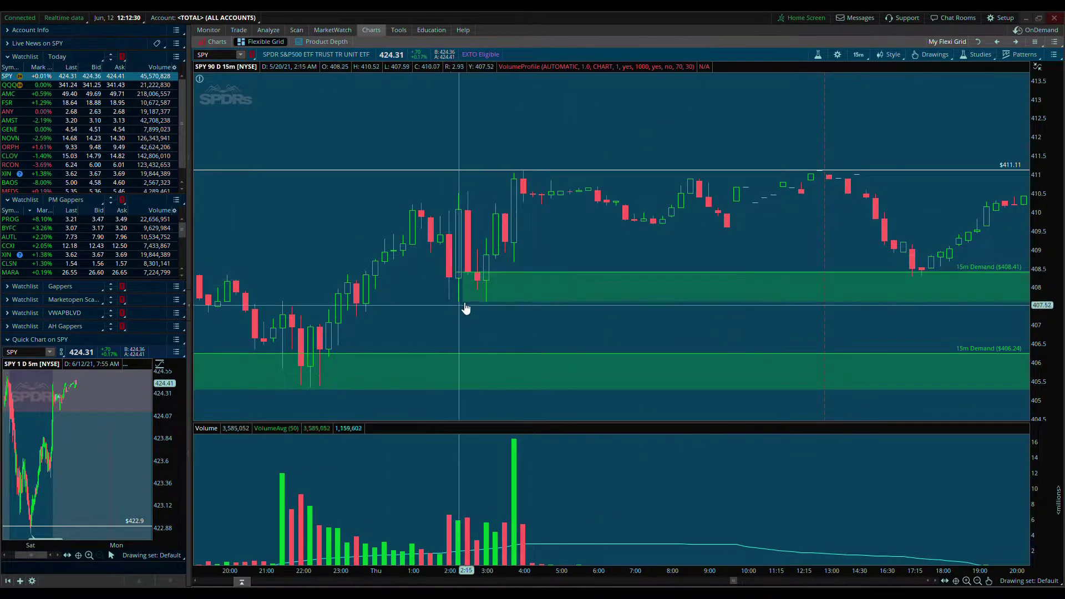
pyautogui.moveTo(660, 260); pyautogui.dragTo(457, 251)
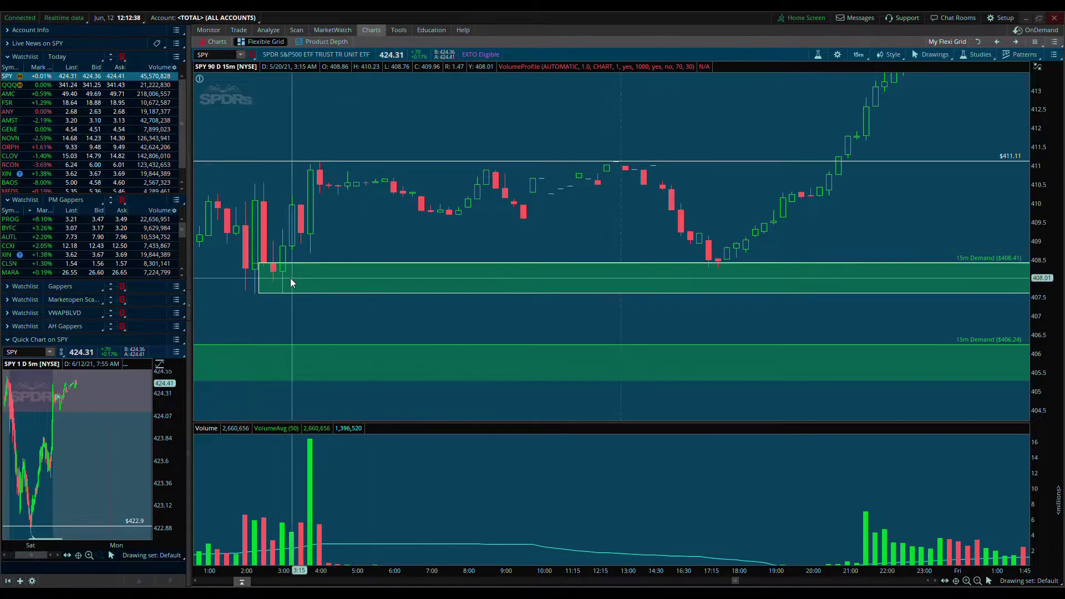
pyautogui.scroll(-4, 320, 392)
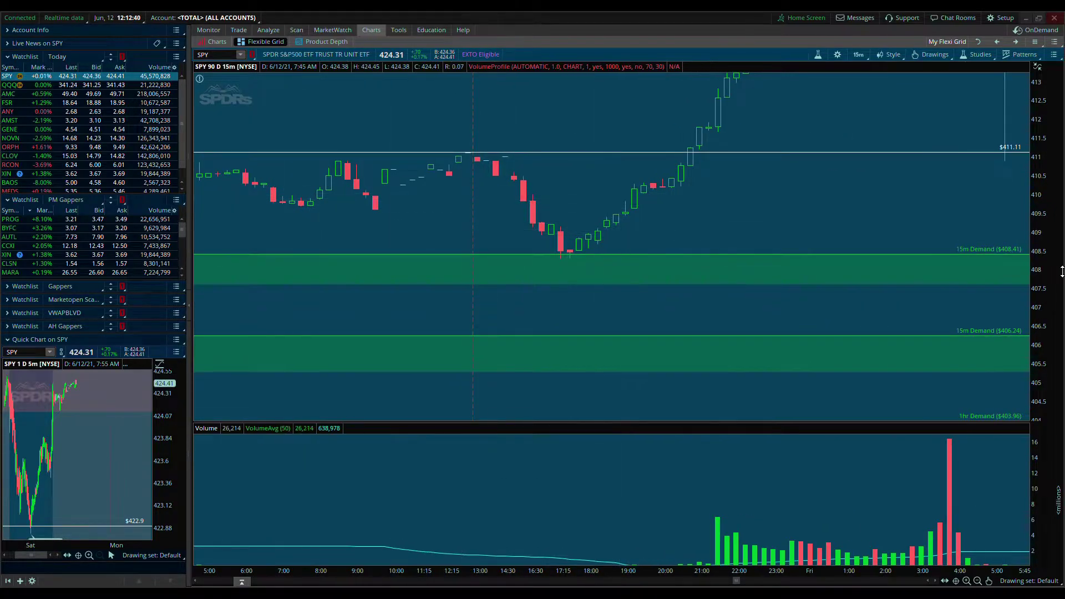
pyautogui.moveTo(1063, 271); pyautogui.dragTo(1061, 240)
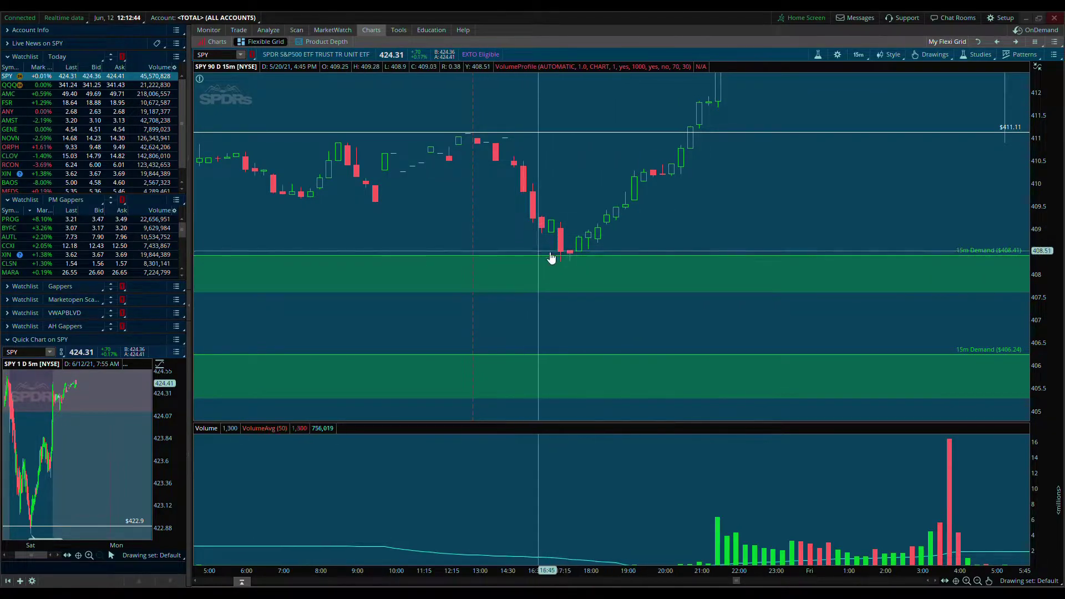
pyautogui.click(990, 581)
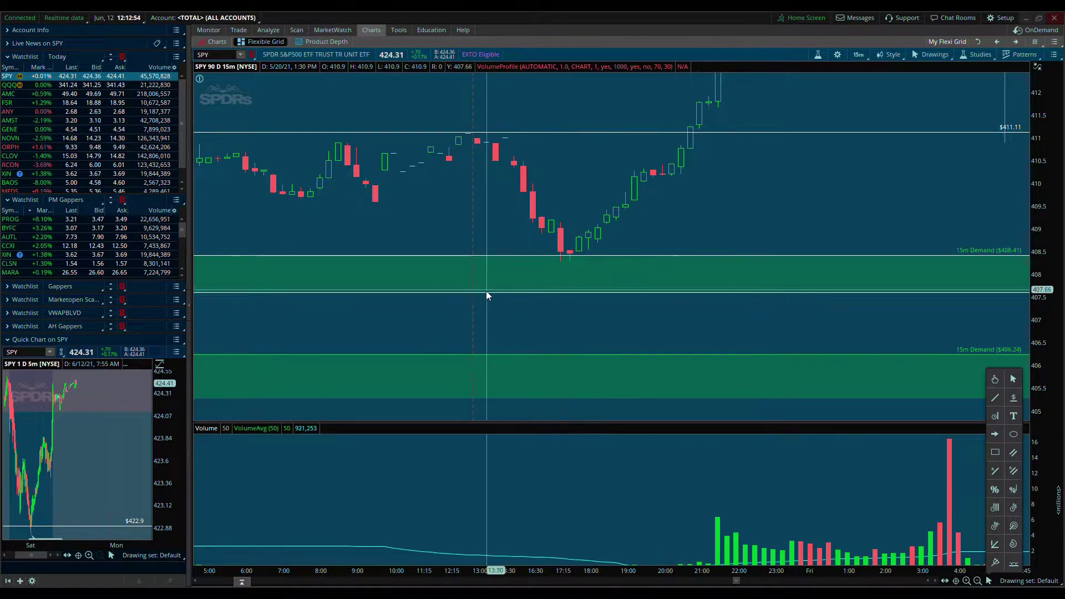
pyautogui.moveTo(487, 290); pyautogui.dragTo(868, 313)
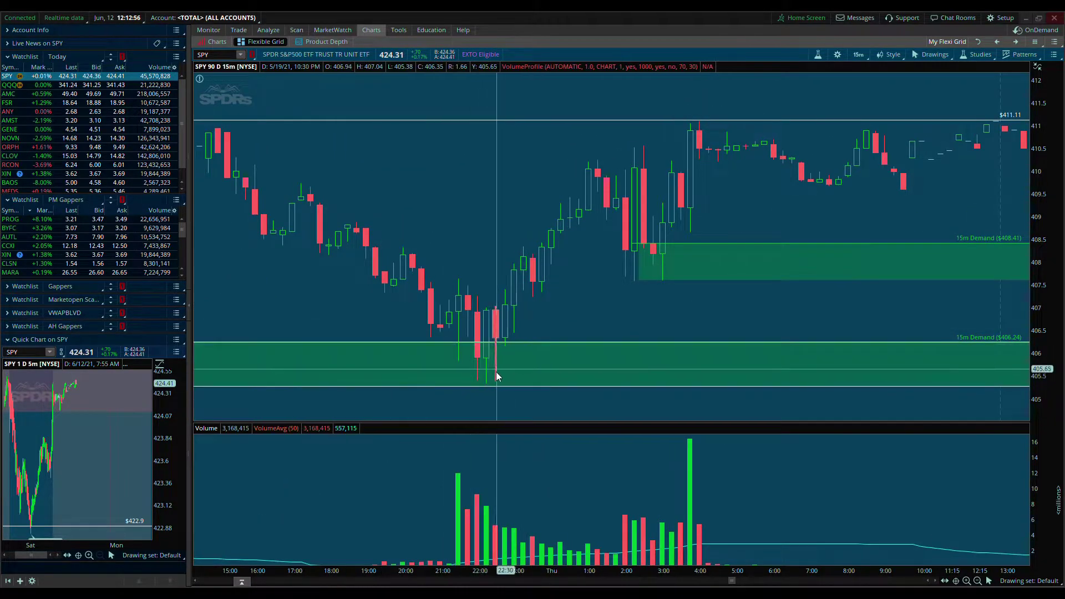
pyautogui.click(989, 581)
pyautogui.moveTo(481, 322)
pyautogui.mouseDown()
pyautogui.moveTo(513, 398)
pyautogui.moveTo(501, 349)
pyautogui.moveTo(503, 414)
pyautogui.mouseUp()
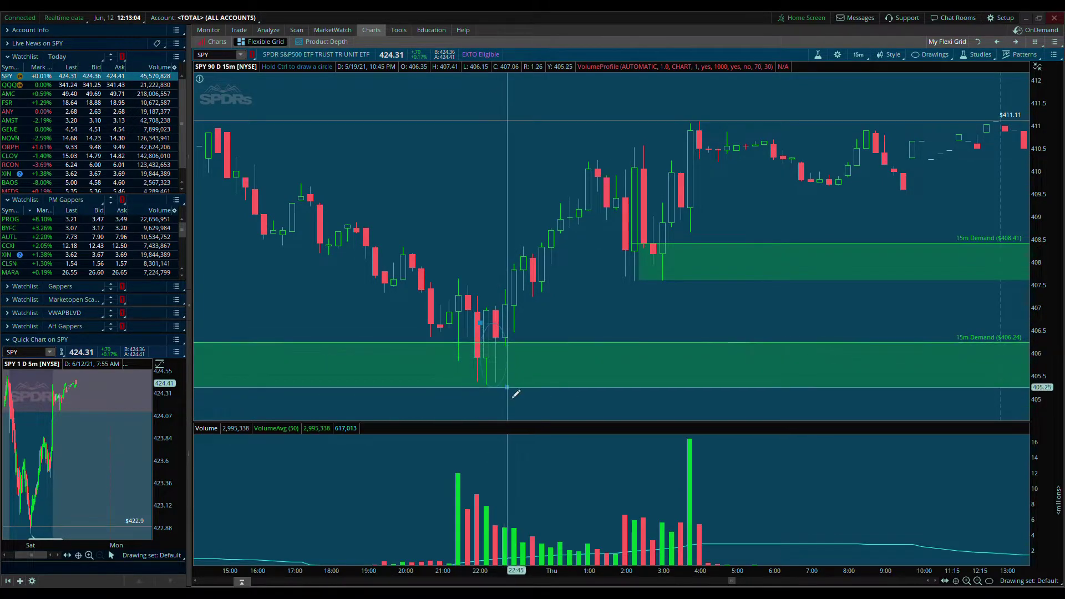
pyautogui.moveTo(509, 376); pyautogui.dragTo(594, 299)
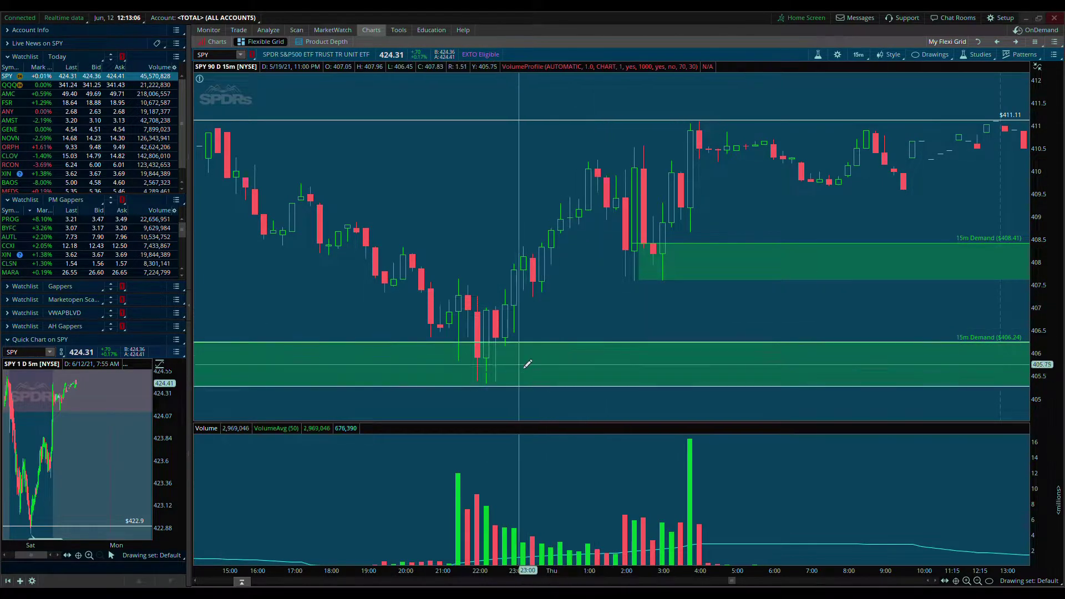
pyautogui.middleClick(588, 325)
pyautogui.click(617, 331)
pyautogui.moveTo(807, 309); pyautogui.dragTo(388, 297)
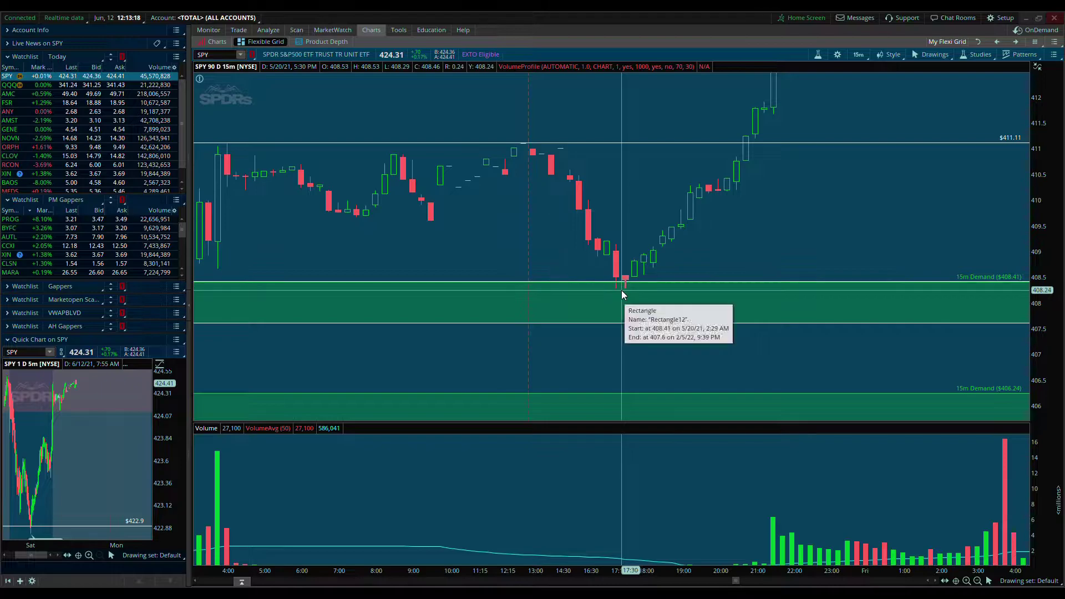
# Pan through the rally after the bounce and bring the $416.65 line into view.
pyautogui.moveTo(622, 295); pyautogui.dragTo(594, 317)
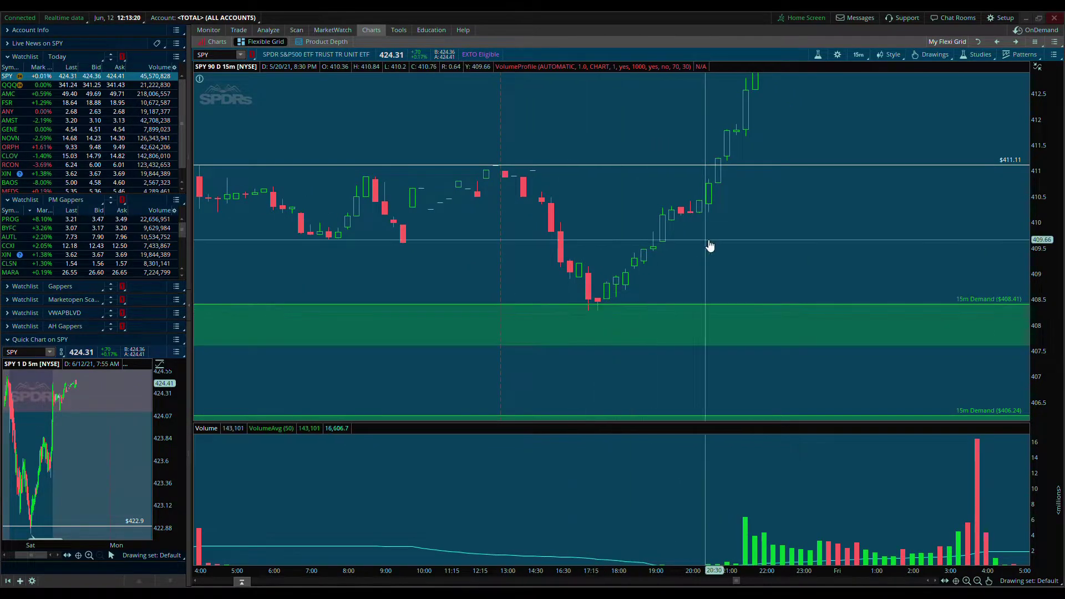
pyautogui.moveTo(602, 266); pyautogui.dragTo(808, 240)
pyautogui.moveTo(771, 271); pyautogui.dragTo(475, 312)
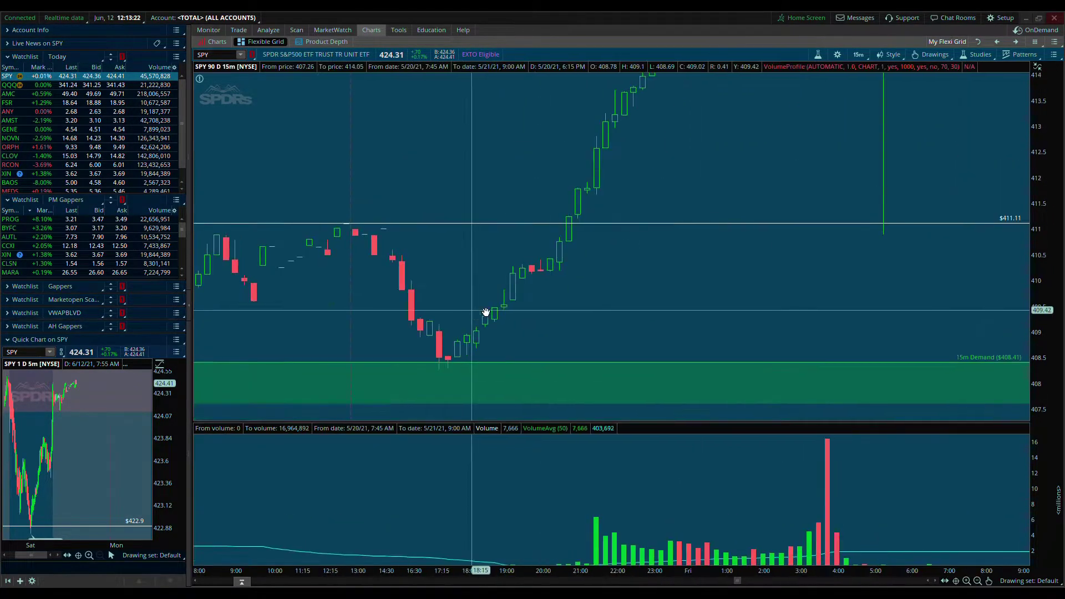
pyautogui.moveTo(1051, 200); pyautogui.dragTo(1050, 247)
pyautogui.moveTo(641, 274); pyautogui.dragTo(585, 309)
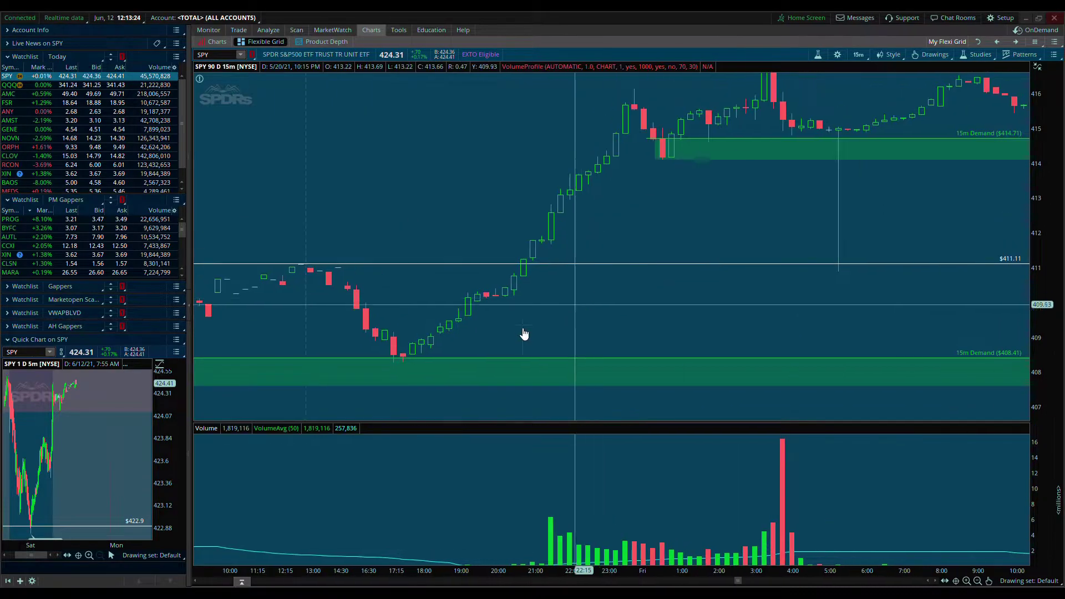
pyautogui.moveTo(803, 82); pyautogui.dragTo(729, 138)
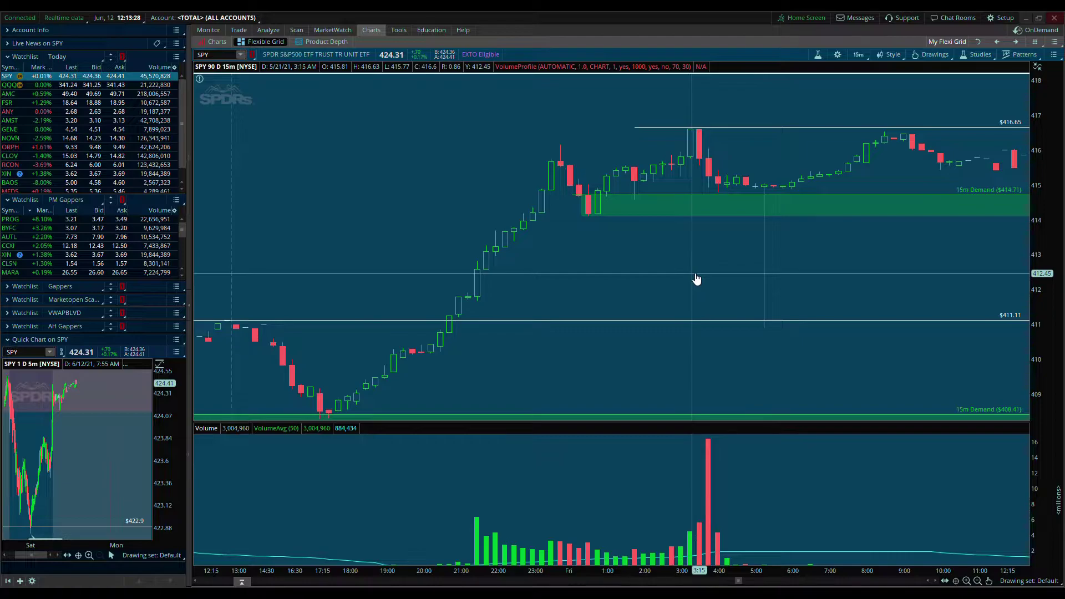
pyautogui.moveTo(697, 280); pyautogui.dragTo(644, 266)
pyautogui.moveTo(806, 233); pyautogui.dragTo(812, 335)
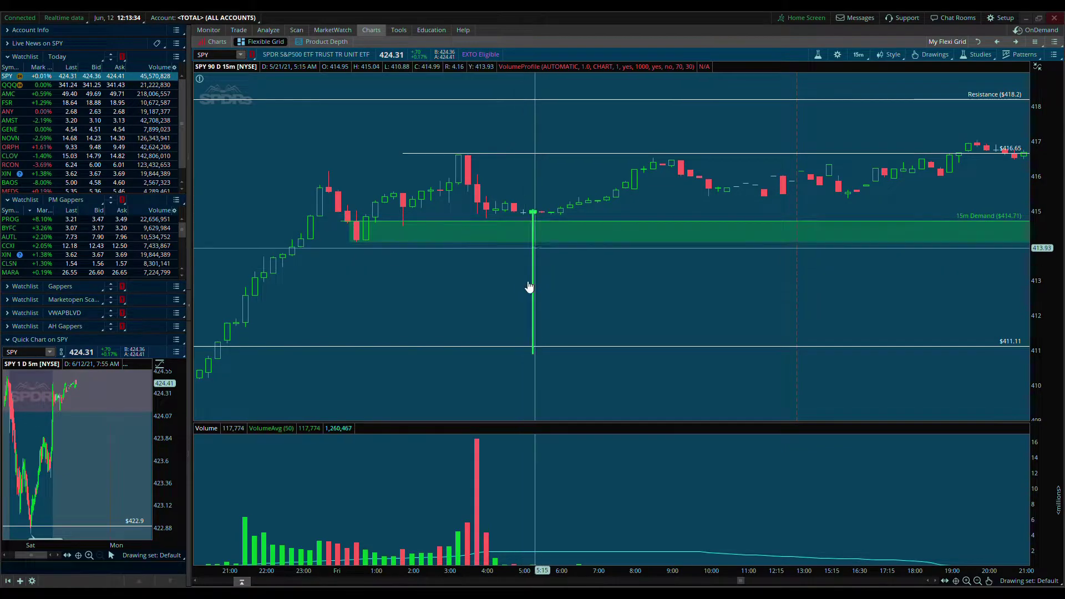
# Frame the May 21 dip into the $414.71 zone and enlarge the candles.
pyautogui.moveTo(416, 304); pyautogui.dragTo(684, 277)
pyautogui.moveTo(753, 278); pyautogui.dragTo(471, 340)
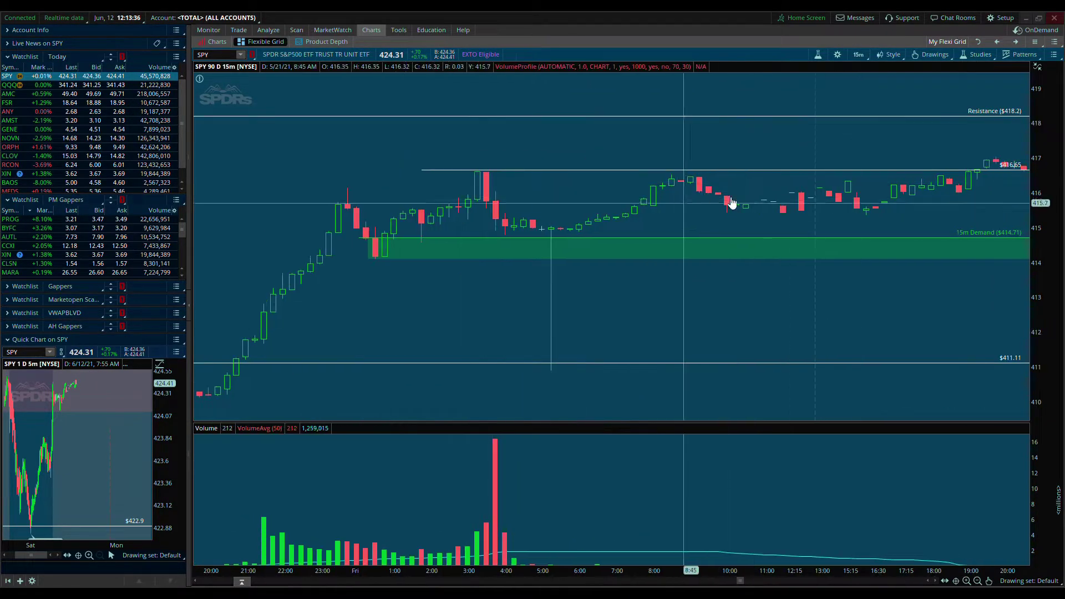
pyautogui.moveTo(714, 204); pyautogui.dragTo(544, 317)
pyautogui.moveTo(408, 244); pyautogui.dragTo(538, 238)
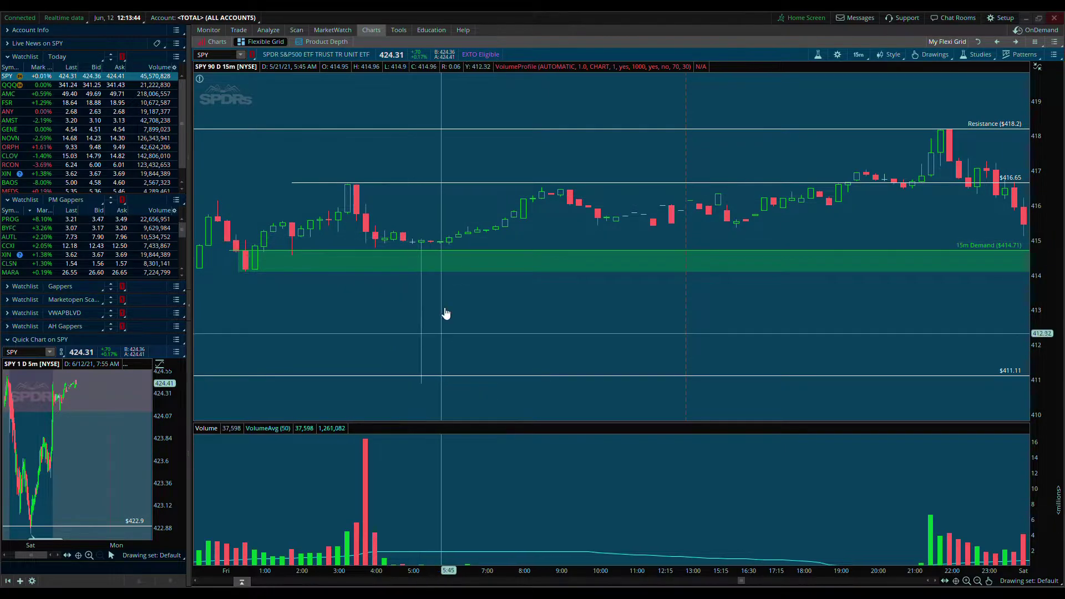
pyautogui.moveTo(739, 319); pyautogui.dragTo(724, 318)
pyautogui.moveTo(264, 336); pyautogui.dragTo(470, 316)
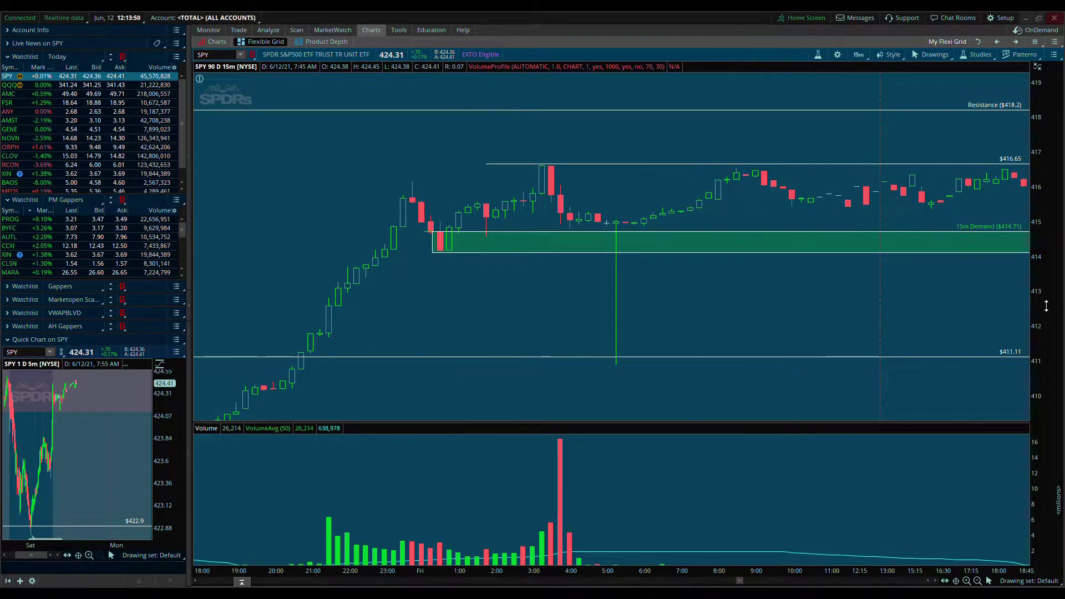
pyautogui.moveTo(1045, 308); pyautogui.dragTo(1043, 282)
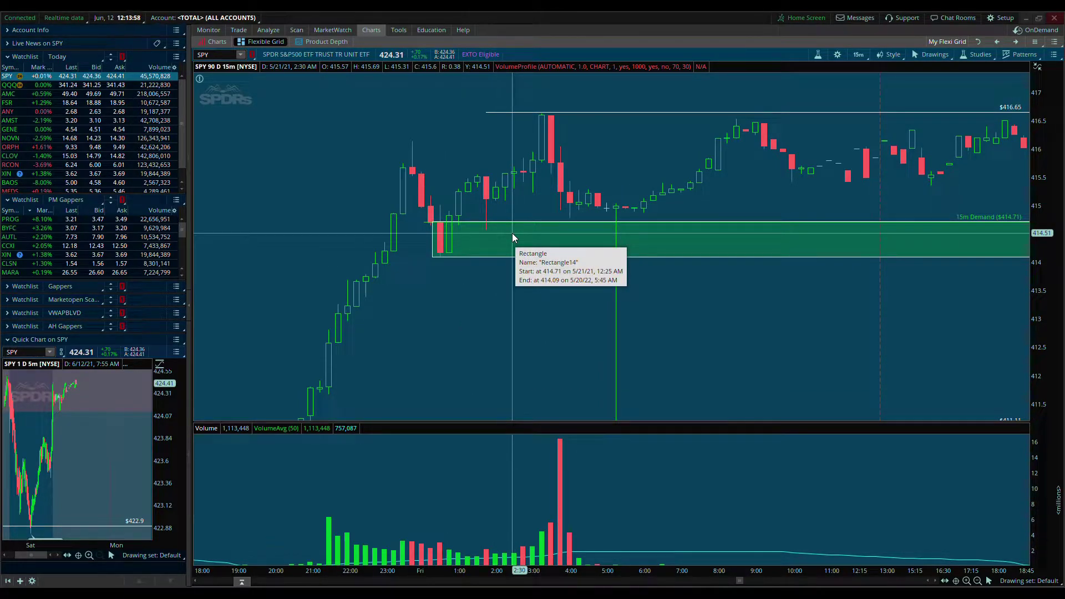
pyautogui.moveTo(1044, 205); pyautogui.dragTo(1043, 193)
pyautogui.moveTo(339, 268); pyautogui.dragTo(355, 253)
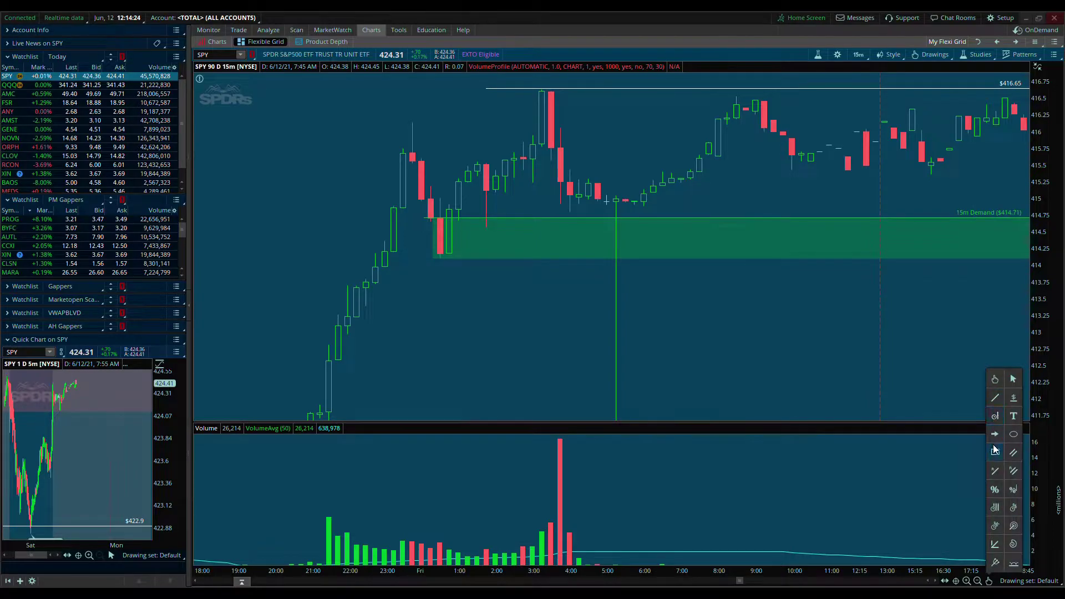
# Delete the stray rectangle above the 15m Demand zone and reframe the May 21 session.
pyautogui.click(995, 451)
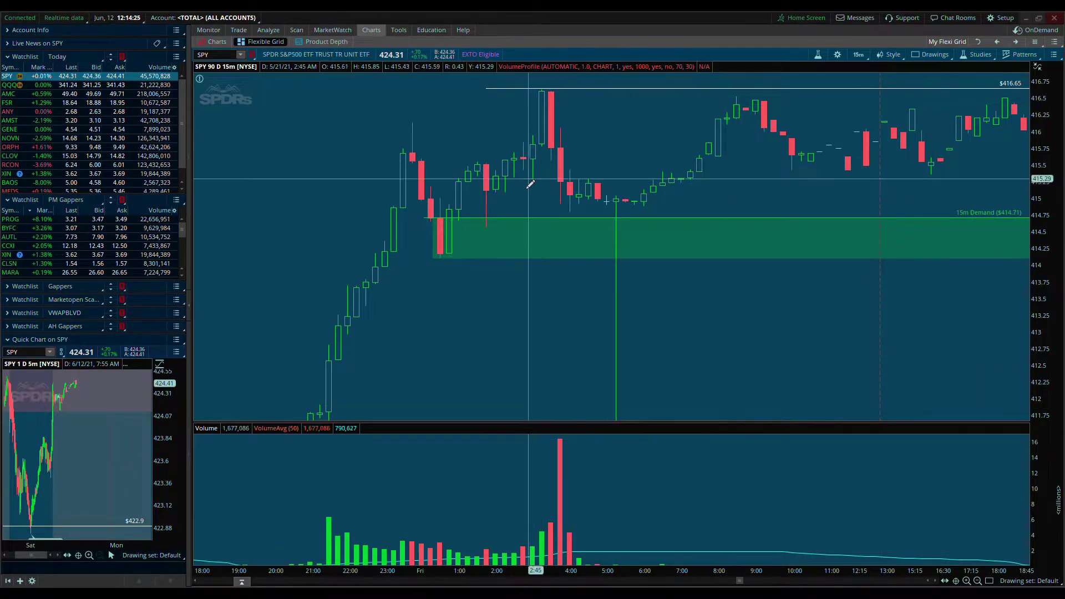
pyautogui.click(596, 183)
pyautogui.middleClick(644, 162)
pyautogui.click(672, 172)
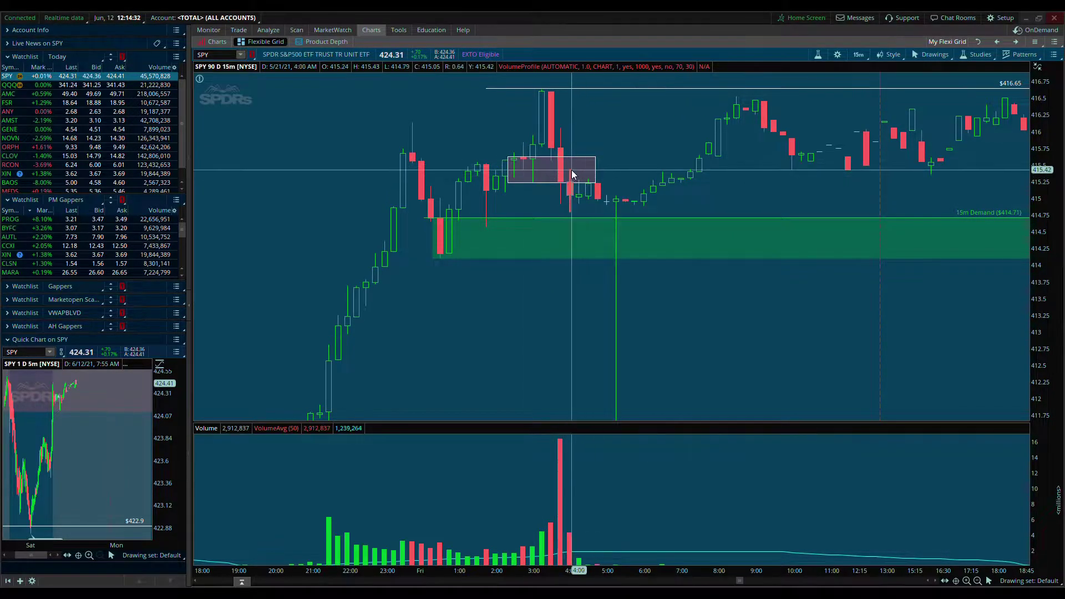
pyautogui.press('Delete')
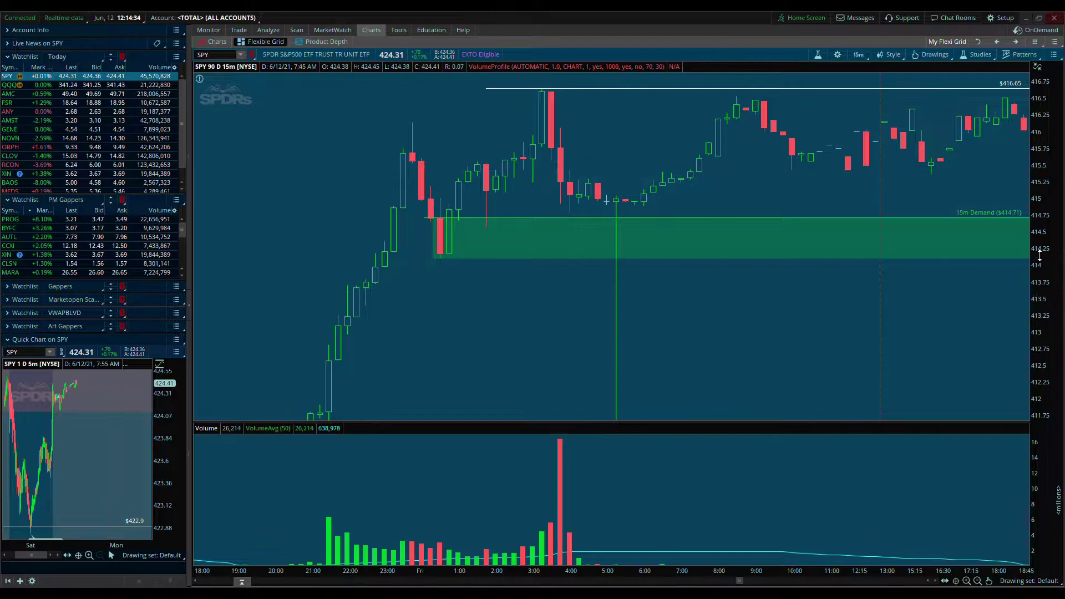
pyautogui.moveTo(1054, 216); pyautogui.dragTo(1057, 272)
pyautogui.moveTo(861, 340); pyautogui.dragTo(723, 311)
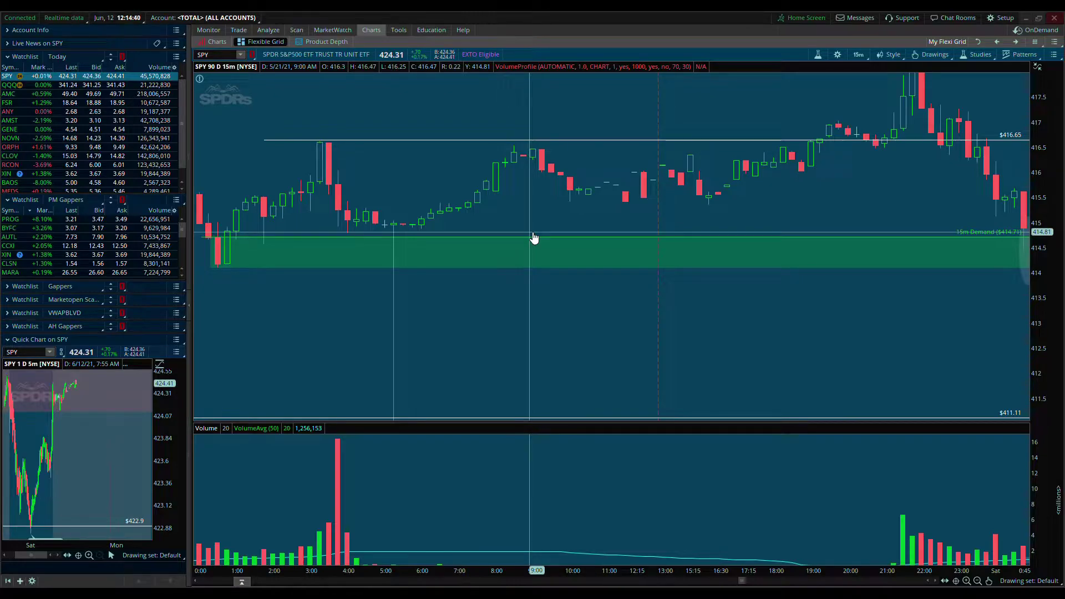
pyautogui.click(978, 582)
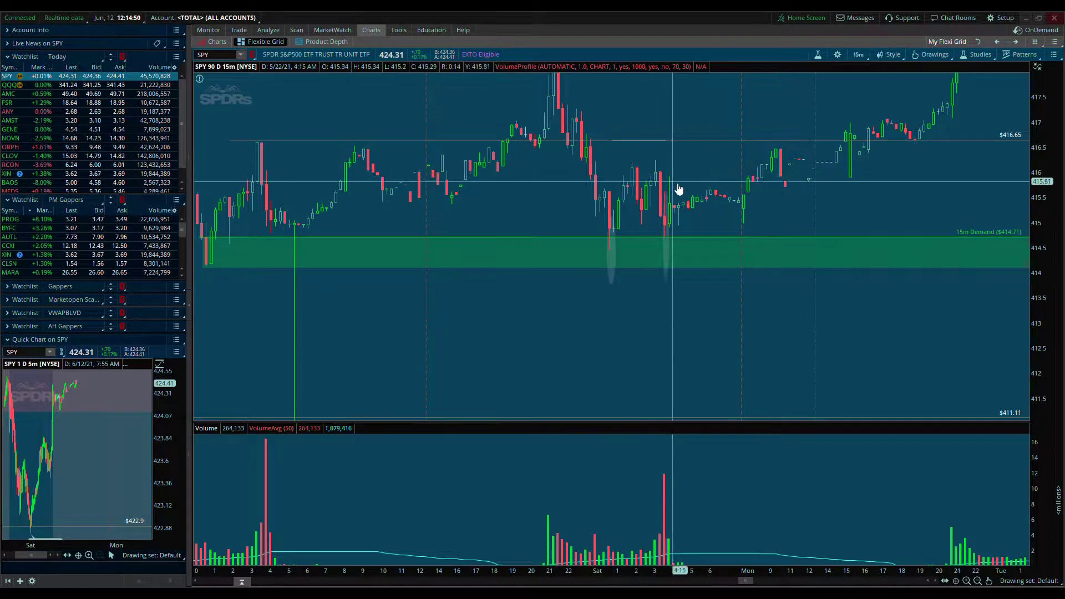
pyautogui.moveTo(1043, 252); pyautogui.dragTo(1043, 197)
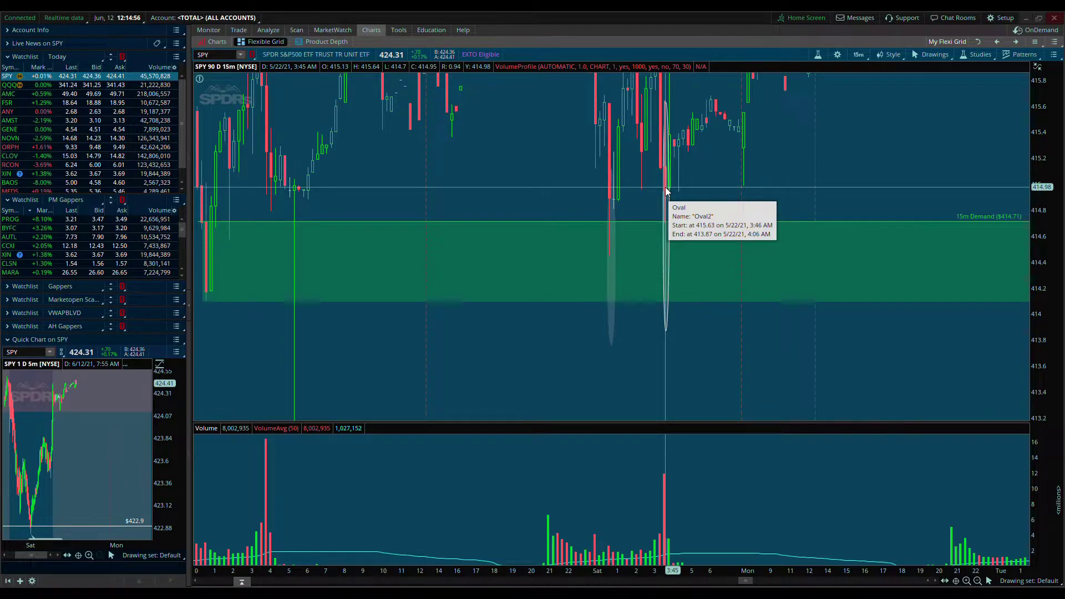
pyautogui.scroll(-3, 476, 183)
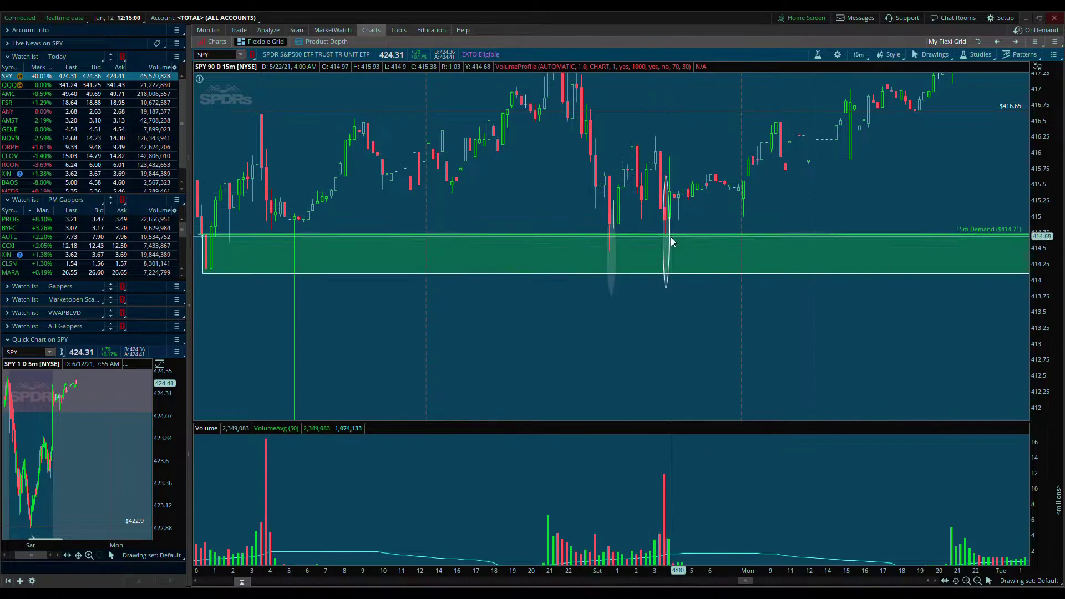
# Delete a wick oval in the 15m Demand zone and reposition the remaining oval.
pyautogui.moveTo(1022, 143); pyautogui.dragTo(697, 254)
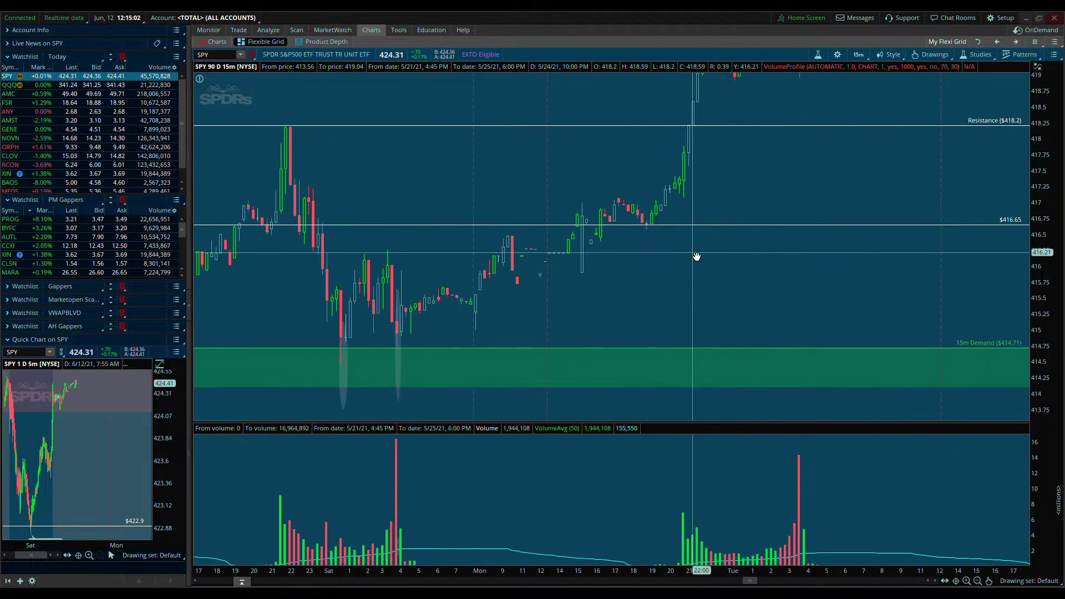
pyautogui.moveTo(863, 154); pyautogui.dragTo(668, 322)
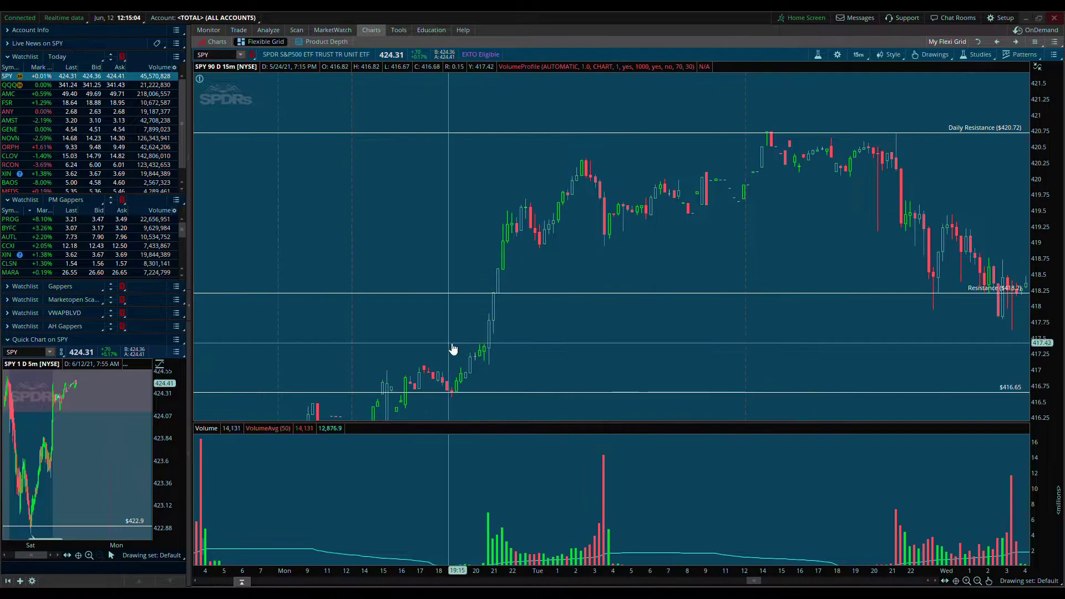
pyautogui.moveTo(338, 399); pyautogui.dragTo(790, 270)
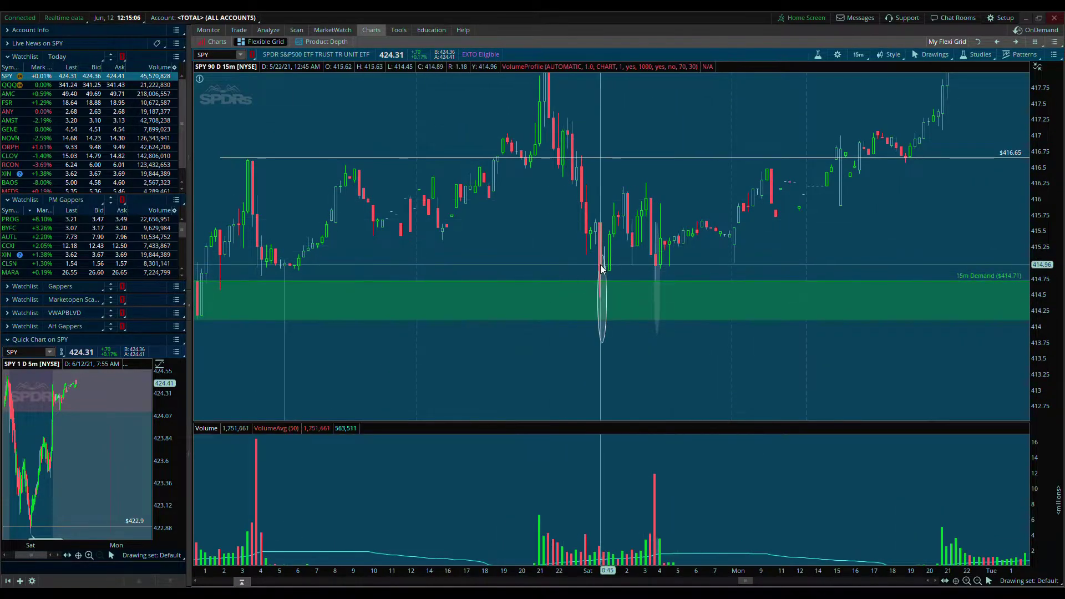
pyautogui.press('Delete')
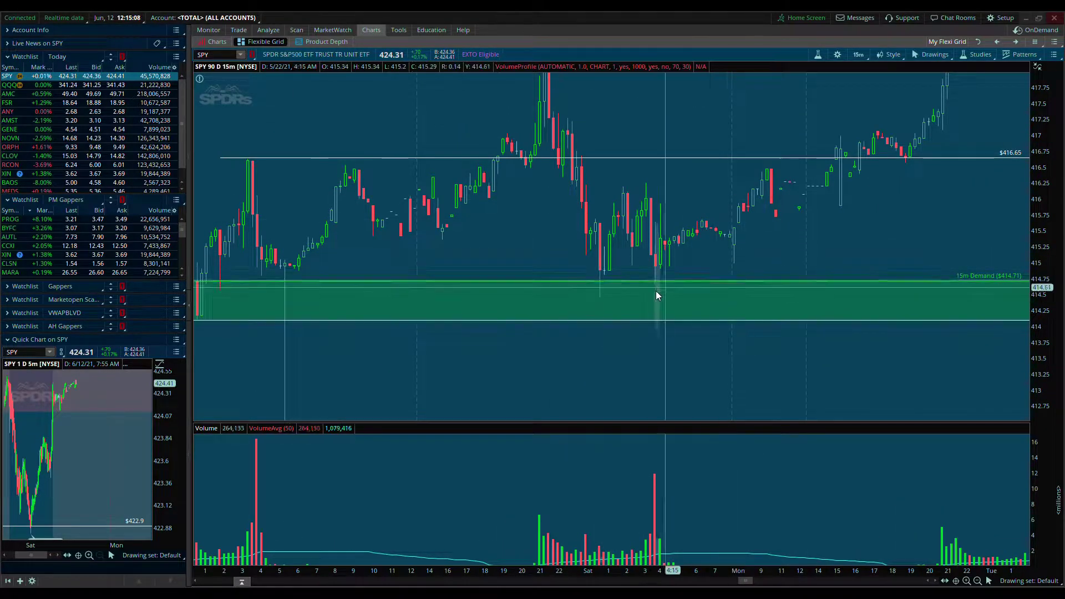
pyautogui.moveTo(656, 270); pyautogui.dragTo(669, 275)
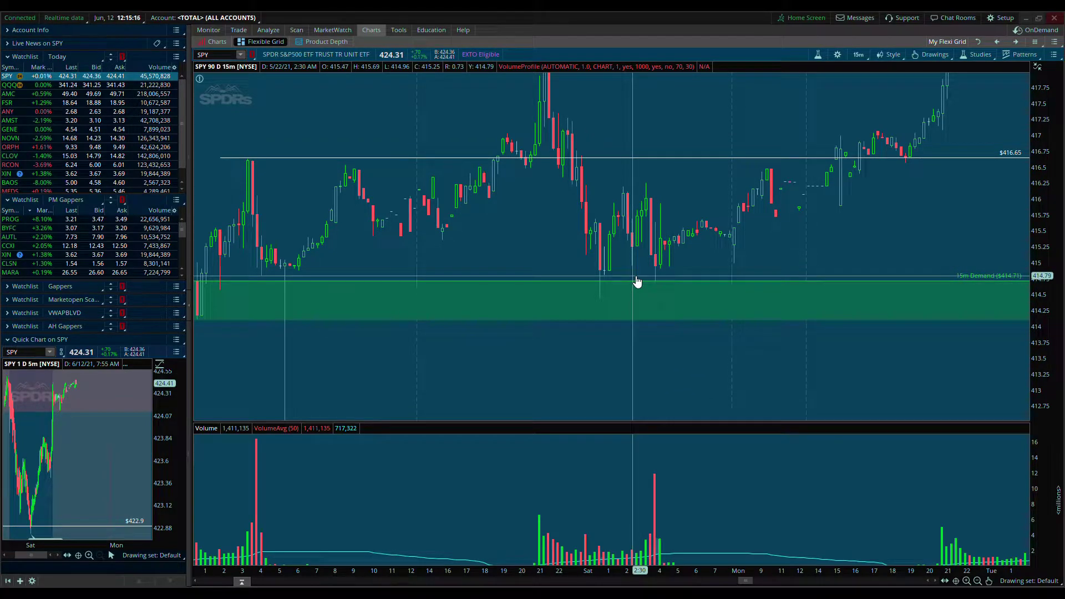
# Compress the price scale and zoom out to show the rally to the 424.63 high.
pyautogui.moveTo(1058, 181); pyautogui.dragTo(1056, 231)
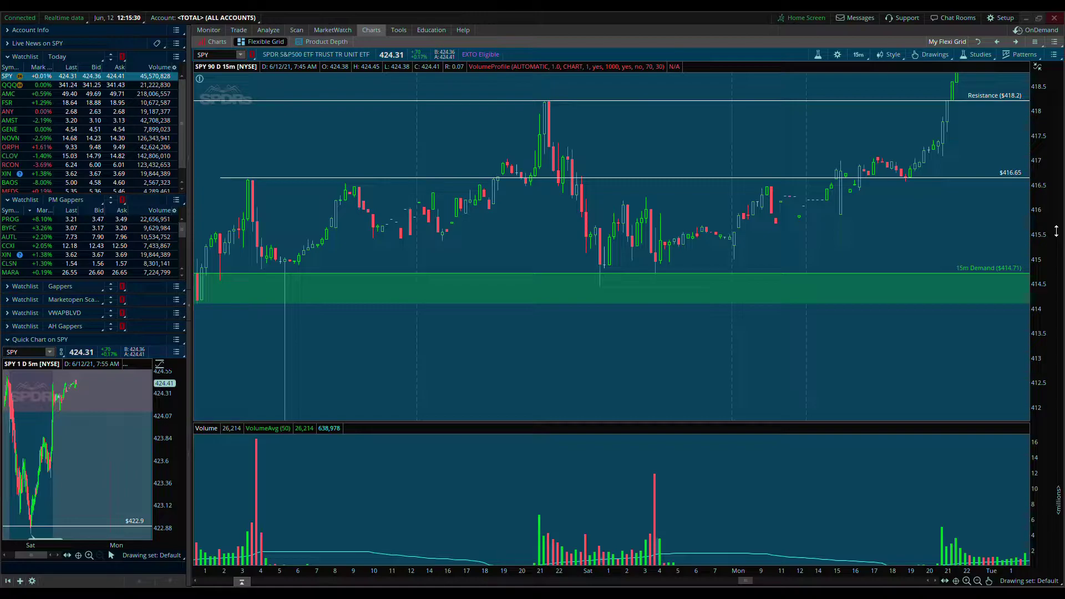
pyautogui.moveTo(717, 279)
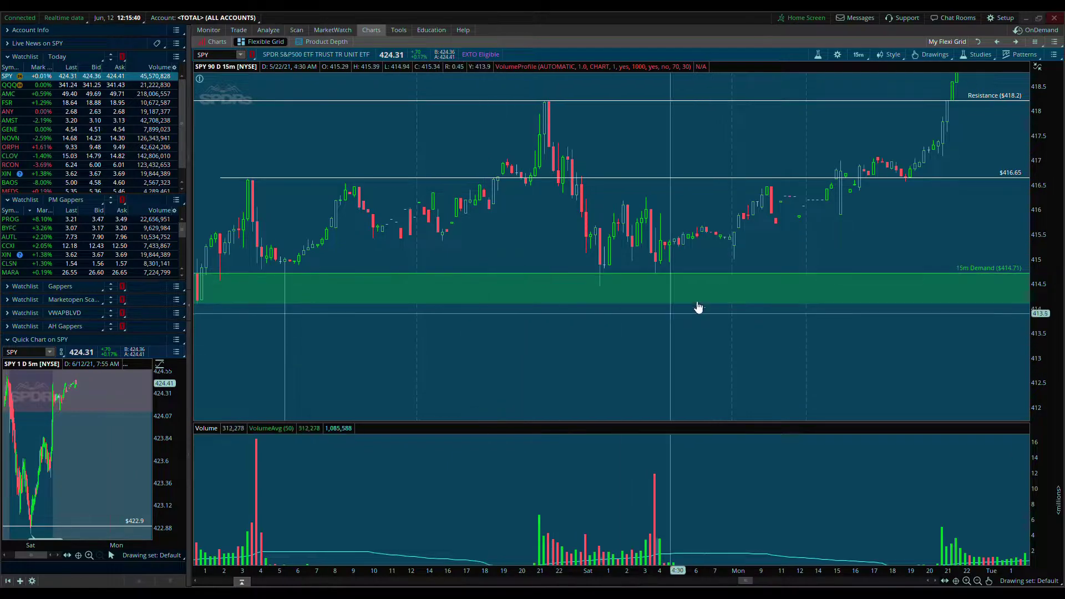
pyautogui.moveTo(746, 254); pyautogui.dragTo(440, 317)
pyautogui.moveTo(801, 218); pyautogui.dragTo(703, 218)
pyautogui.click(978, 581)
pyautogui.moveTo(821, 299); pyautogui.dragTo(511, 338)
pyautogui.moveTo(880, 229); pyautogui.dragTo(523, 311)
pyautogui.moveTo(615, 245); pyautogui.dragTo(423, 379)
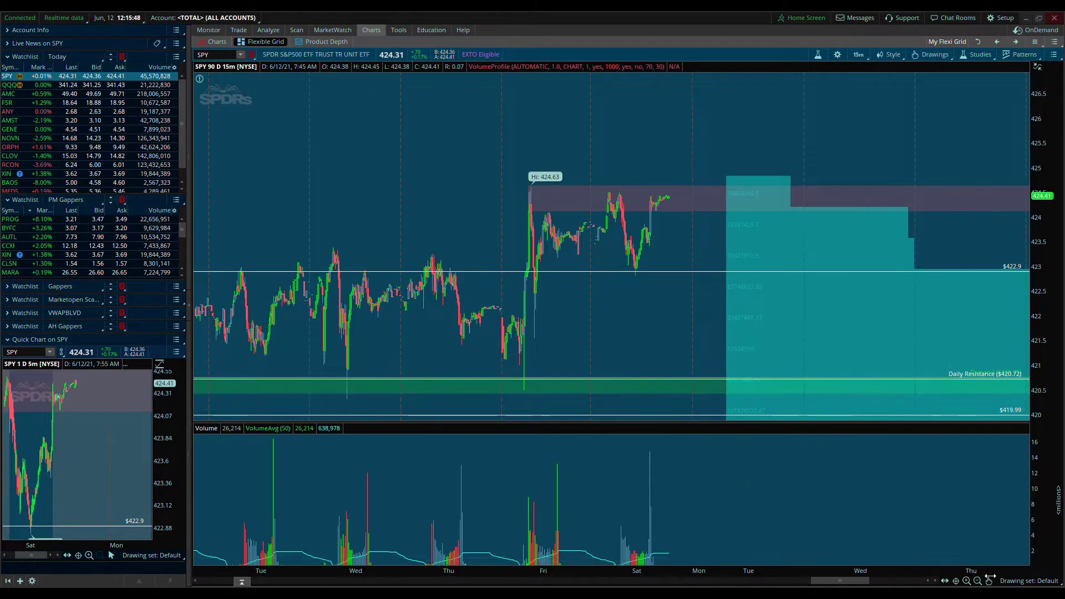
pyautogui.moveTo(459, 414); pyautogui.dragTo(409, 346)
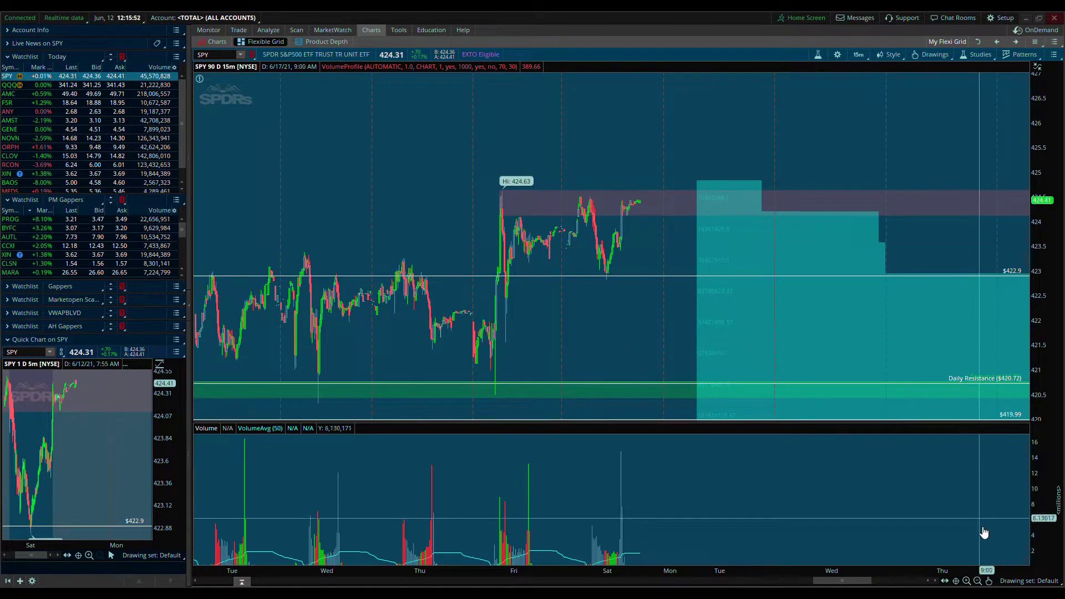
pyautogui.click(977, 581)
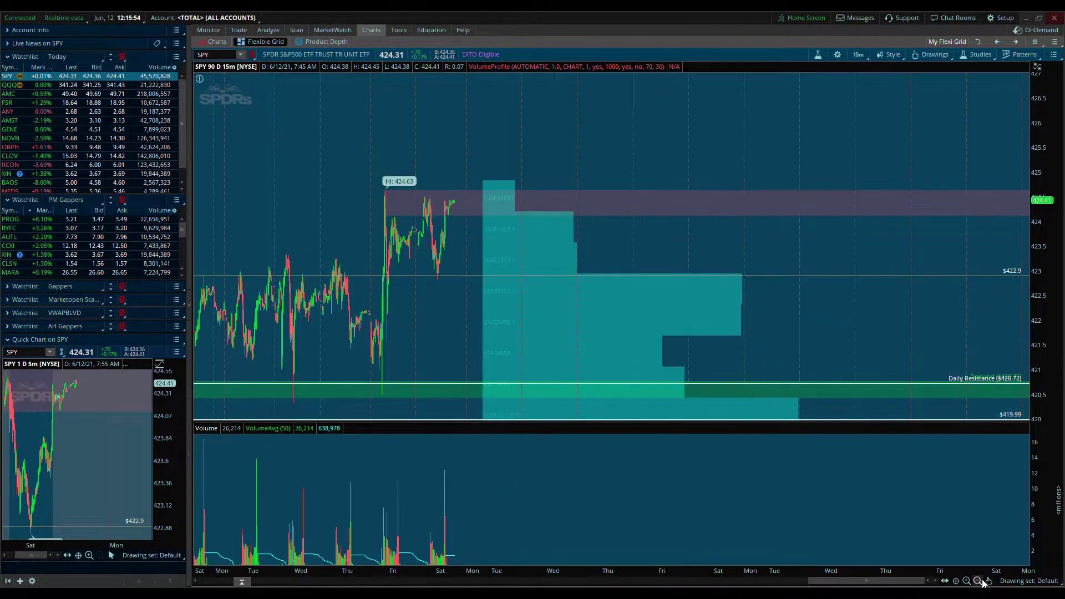
pyautogui.click(969, 581)
pyautogui.click(968, 581)
pyautogui.moveTo(303, 266); pyautogui.dragTo(944, 272)
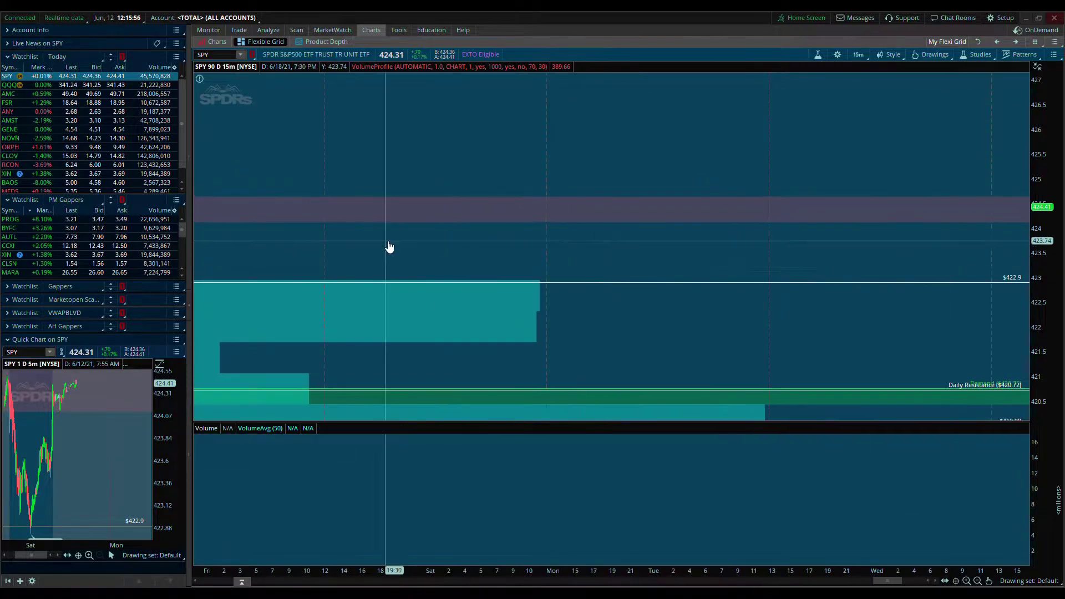
pyautogui.moveTo(267, 248); pyautogui.dragTo(796, 239)
pyautogui.moveTo(342, 238); pyautogui.dragTo(1004, 215)
pyautogui.moveTo(373, 230); pyautogui.dragTo(655, 233)
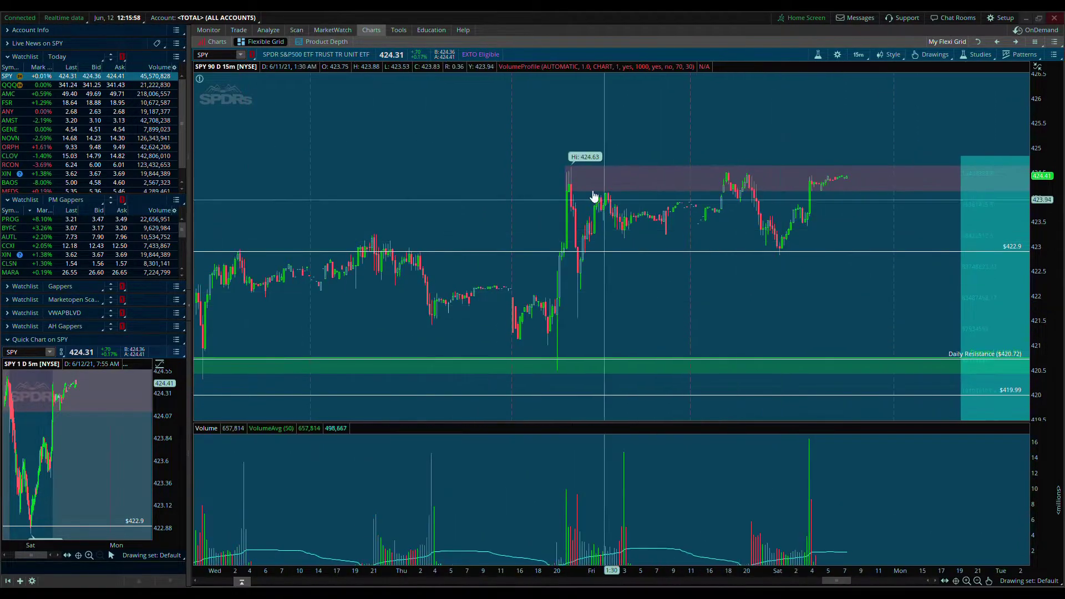
pyautogui.moveTo(1055, 232); pyautogui.dragTo(1054, 197)
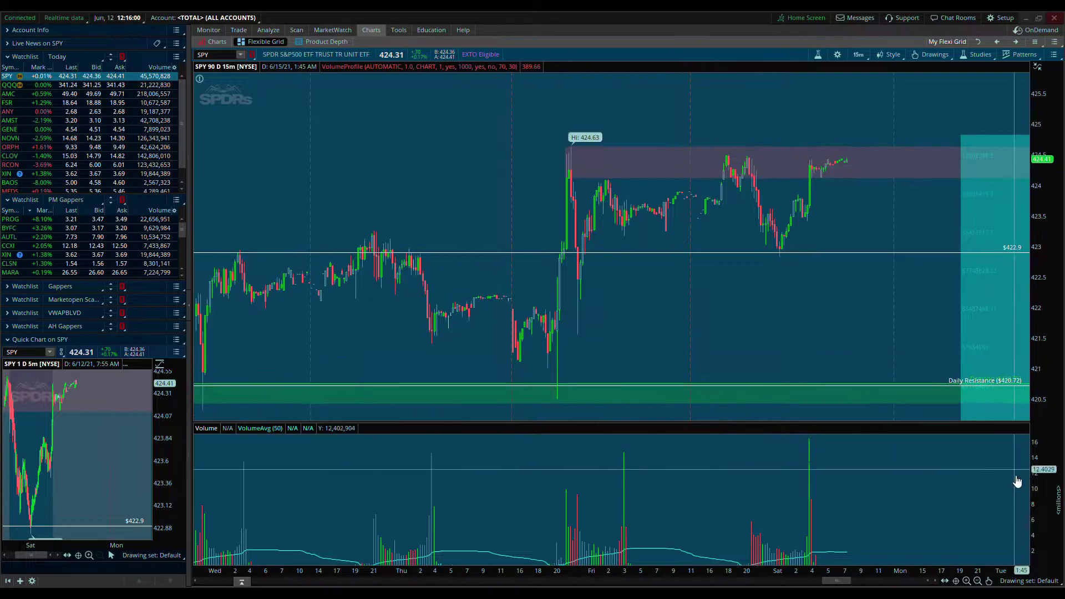
pyautogui.click(968, 581)
pyautogui.click(968, 581)
pyautogui.moveTo(846, 174); pyautogui.dragTo(54, 204)
pyautogui.moveTo(821, 203); pyautogui.dragTo(279, 233)
pyautogui.moveTo(1059, 277); pyautogui.dragTo(1058, 234)
pyautogui.moveTo(608, 267); pyautogui.dragTo(469, 282)
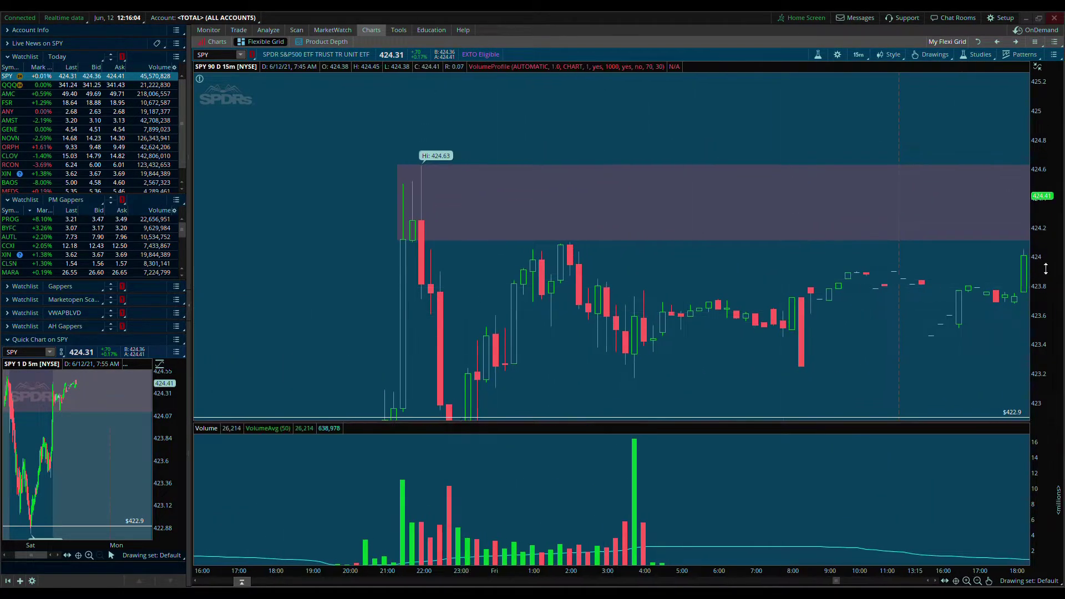
pyautogui.moveTo(1050, 229); pyautogui.dragTo(1050, 272)
pyautogui.moveTo(532, 293); pyautogui.dragTo(483, 209)
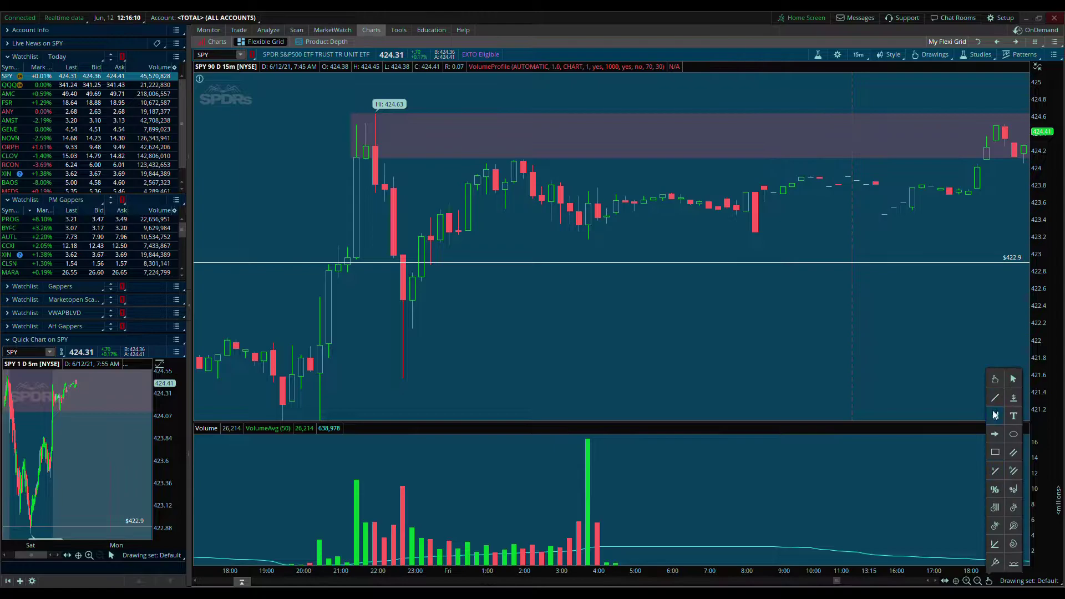
# Draw an ellipse around the June 10 spike to 424.63 and its drop toward 421.3.
pyautogui.click(1014, 434)
pyautogui.click(348, 103)
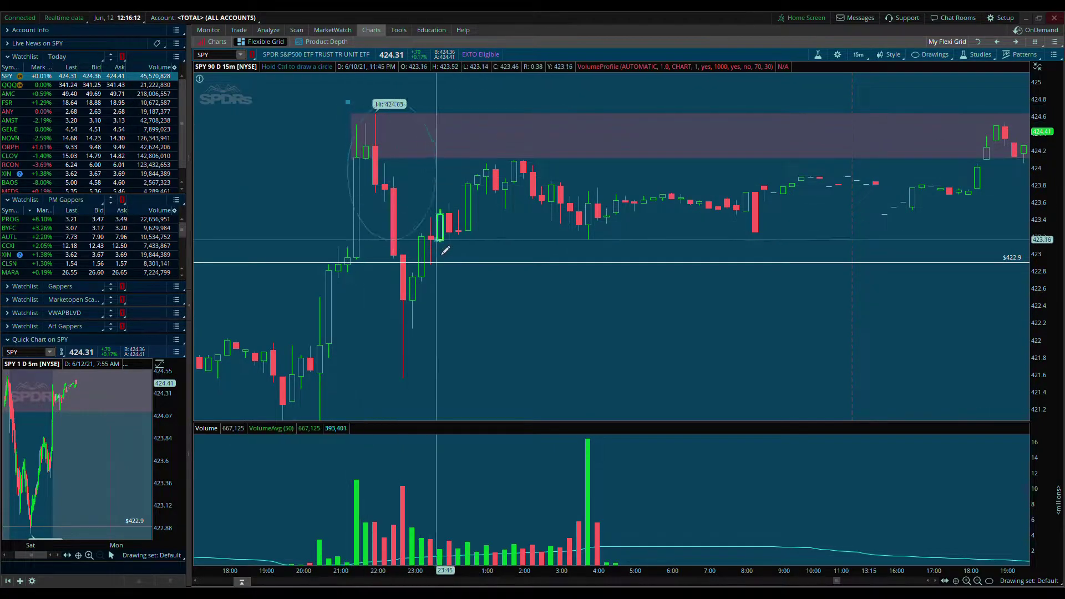
pyautogui.click(447, 404)
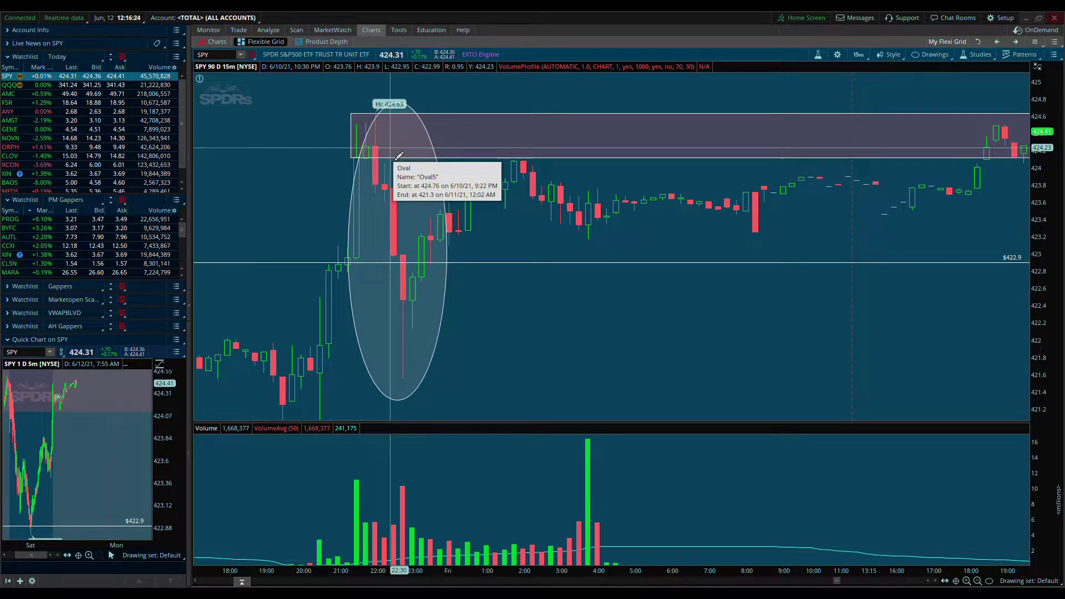
pyautogui.middleClick(545, 233)
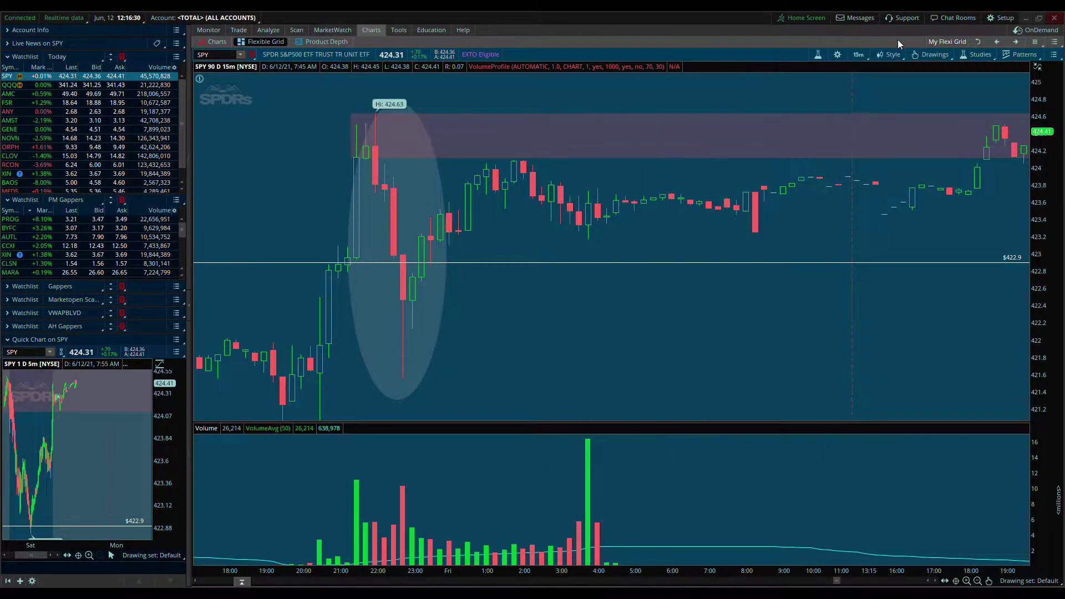
pyautogui.click(876, 56)
pyautogui.click(858, 55)
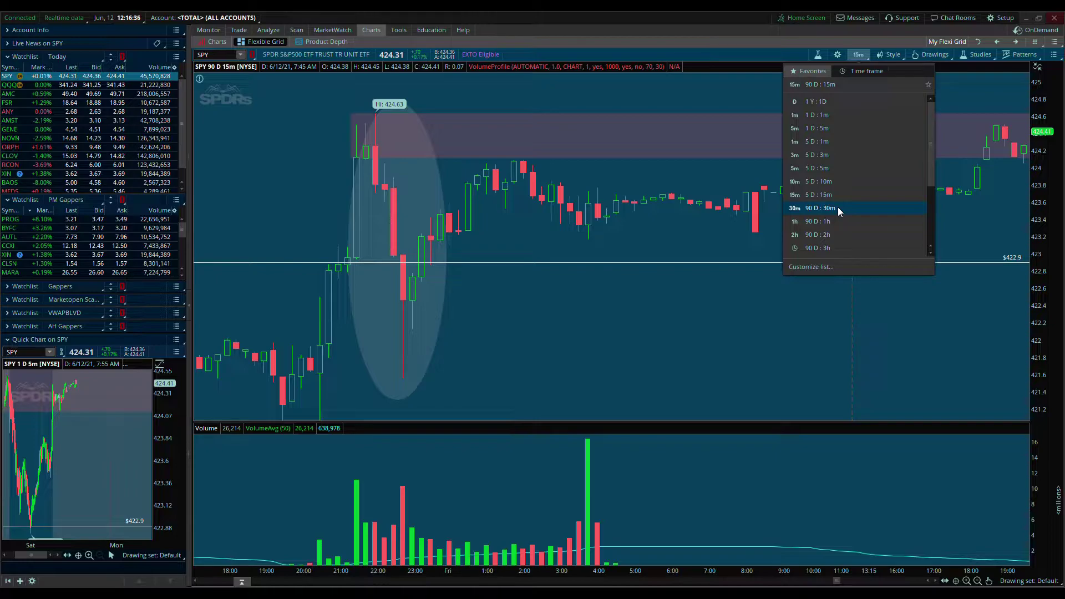
# Close the time frame list unchanged and remove the oval around the June 10 spike.
pyautogui.click(381, 180)
pyautogui.click(410, 195)
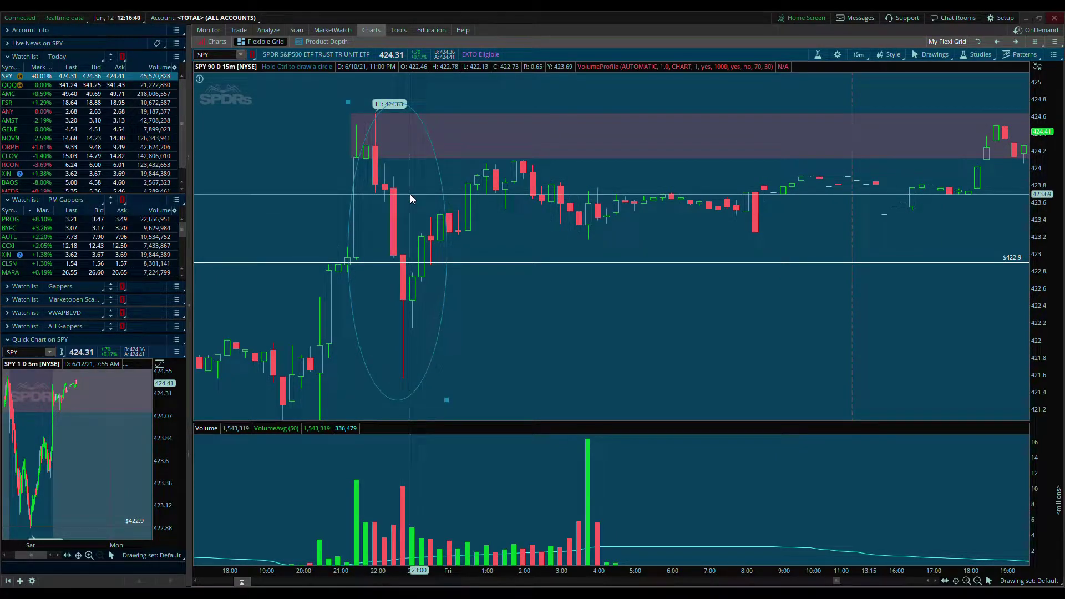
pyautogui.press('Escape')
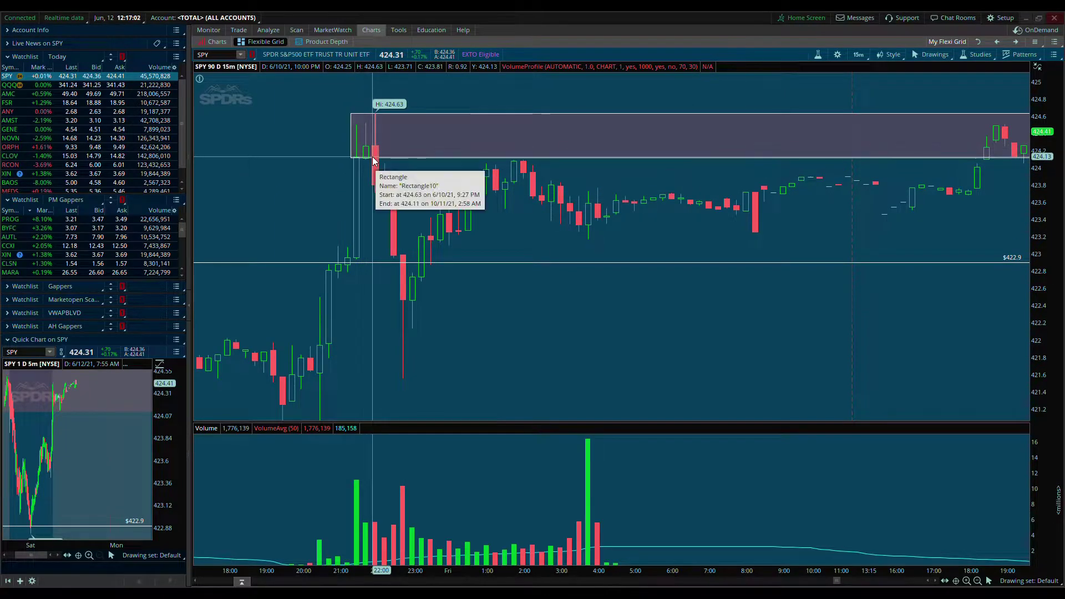
# Zoom out and compress the 15m chart to show price climbing from 416.65 to 424.63.
pyautogui.click(979, 581)
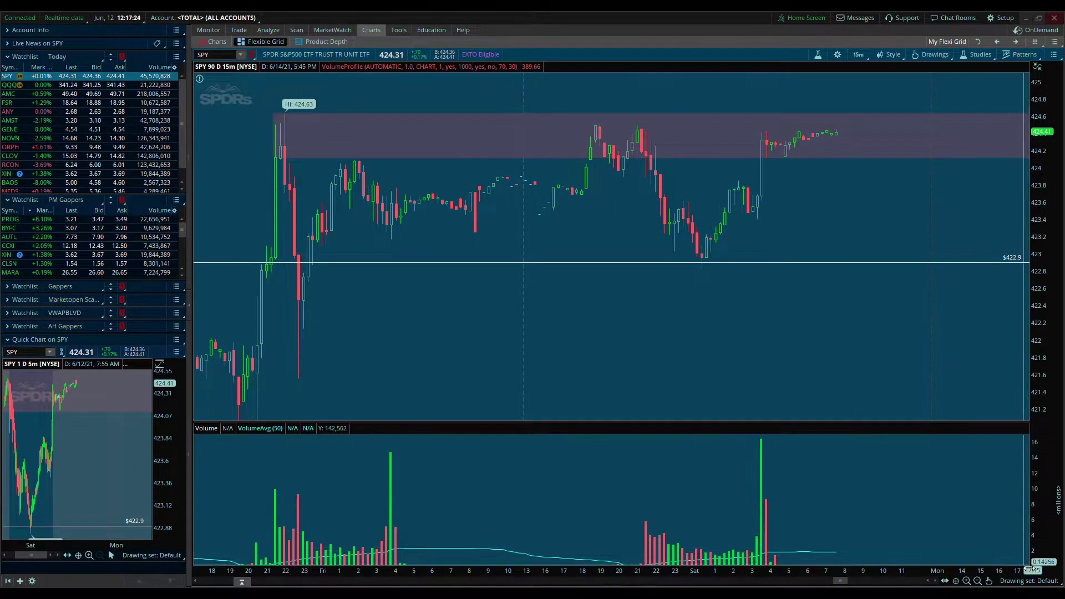
pyautogui.click(996, 399)
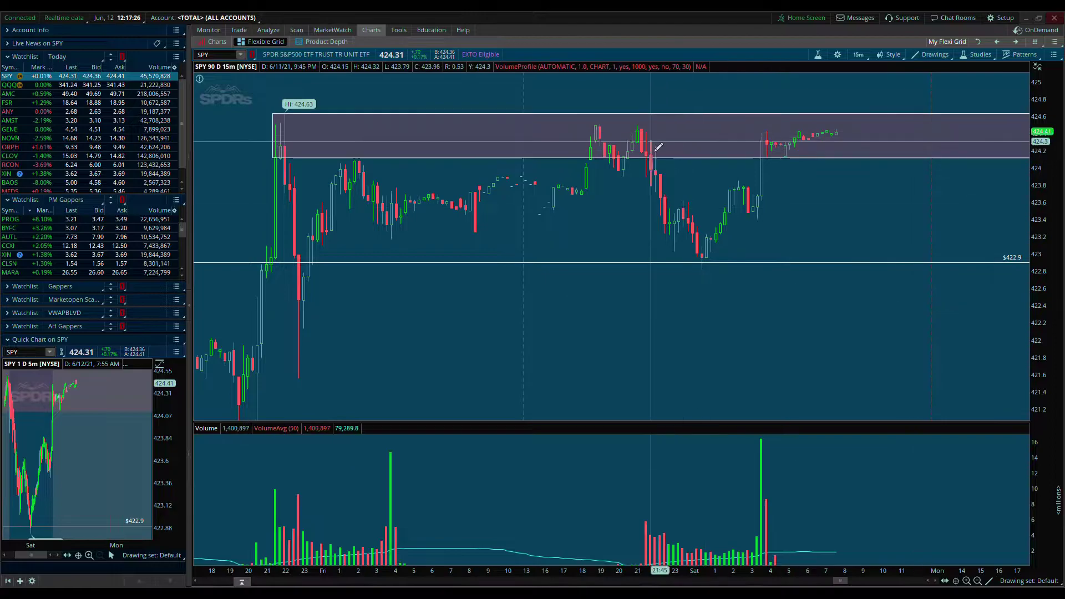
pyautogui.middleClick(801, 214)
pyautogui.click(813, 222)
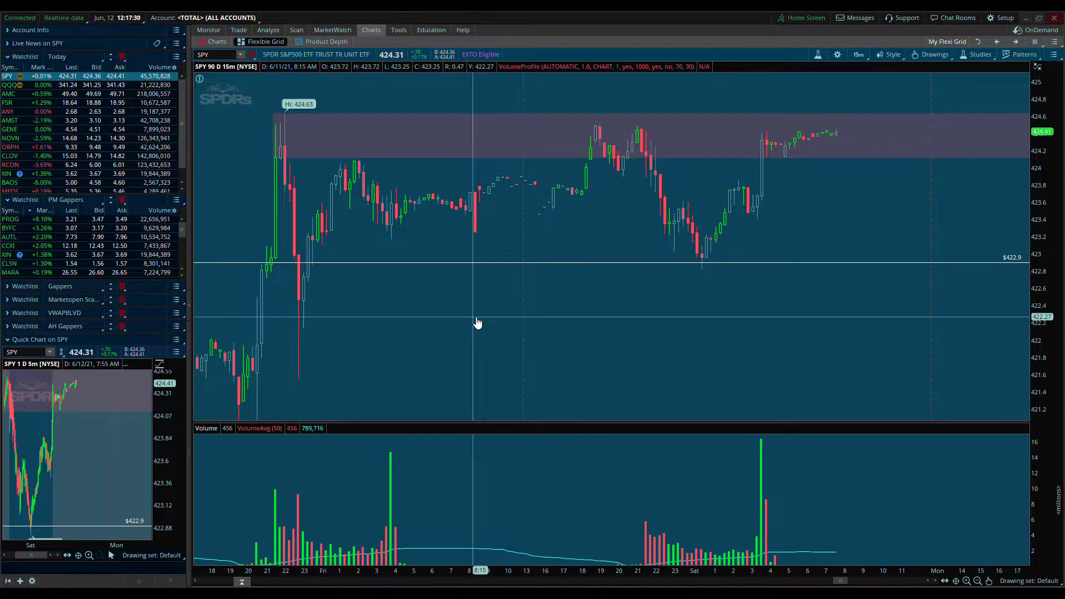
pyautogui.moveTo(583, 349); pyautogui.dragTo(773, 328)
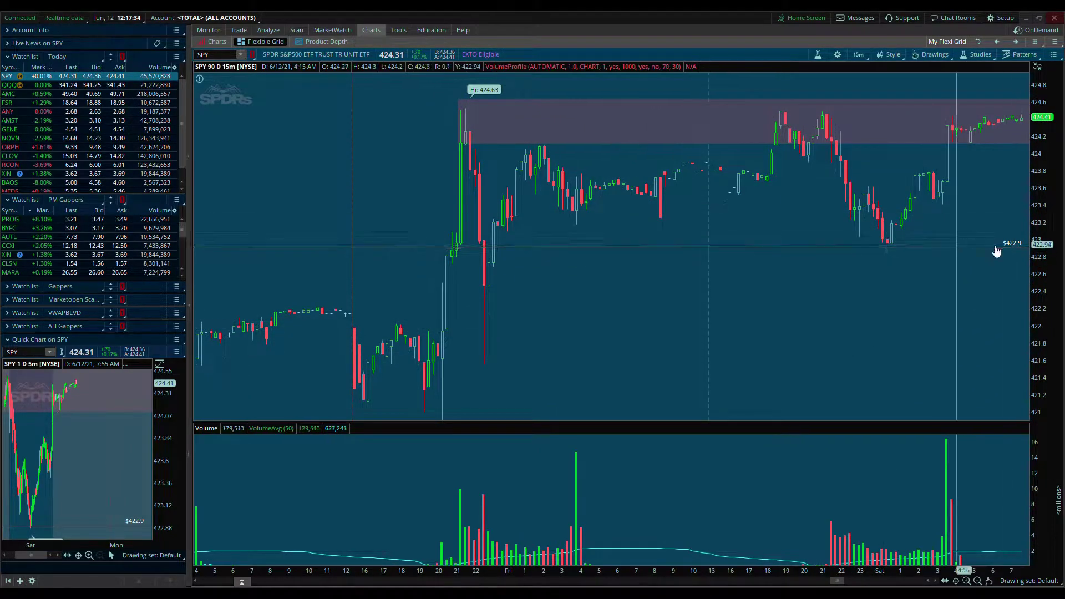
pyautogui.click(978, 581)
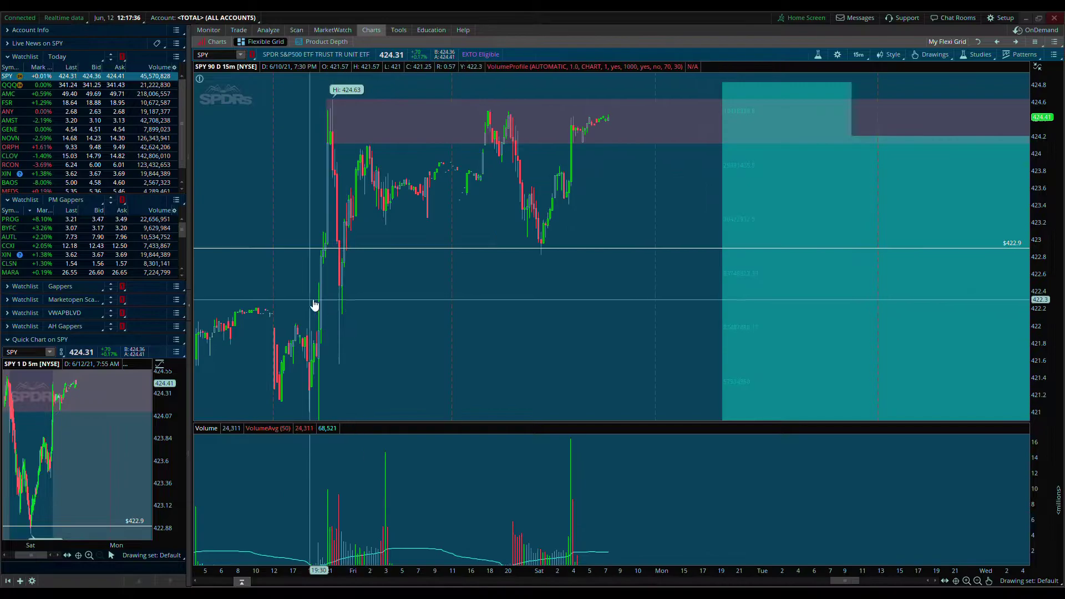
pyautogui.click(989, 581)
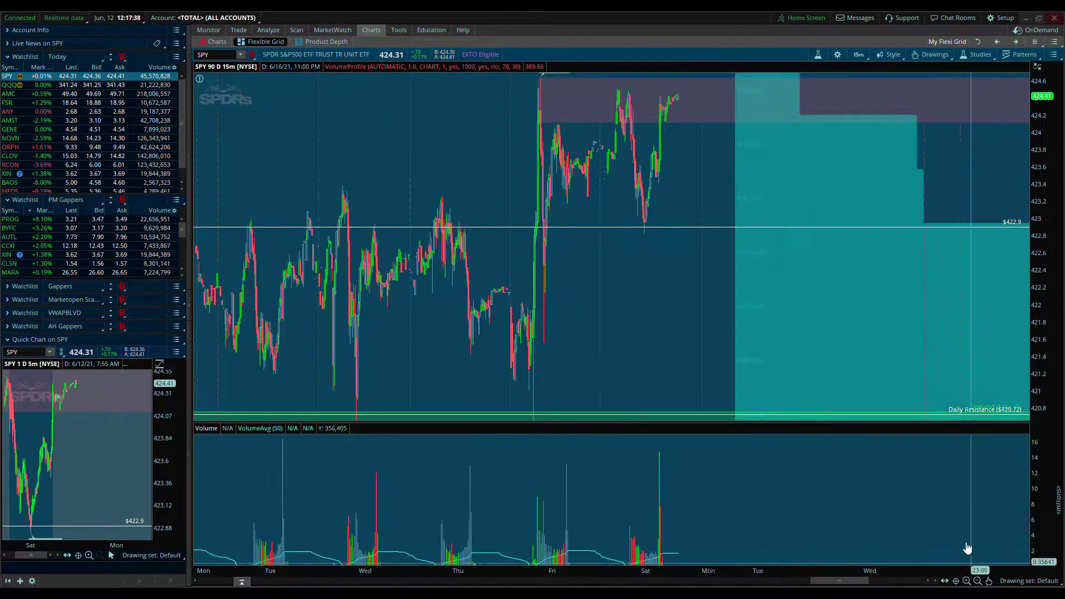
pyautogui.moveTo(1061, 205); pyautogui.dragTo(1054, 258)
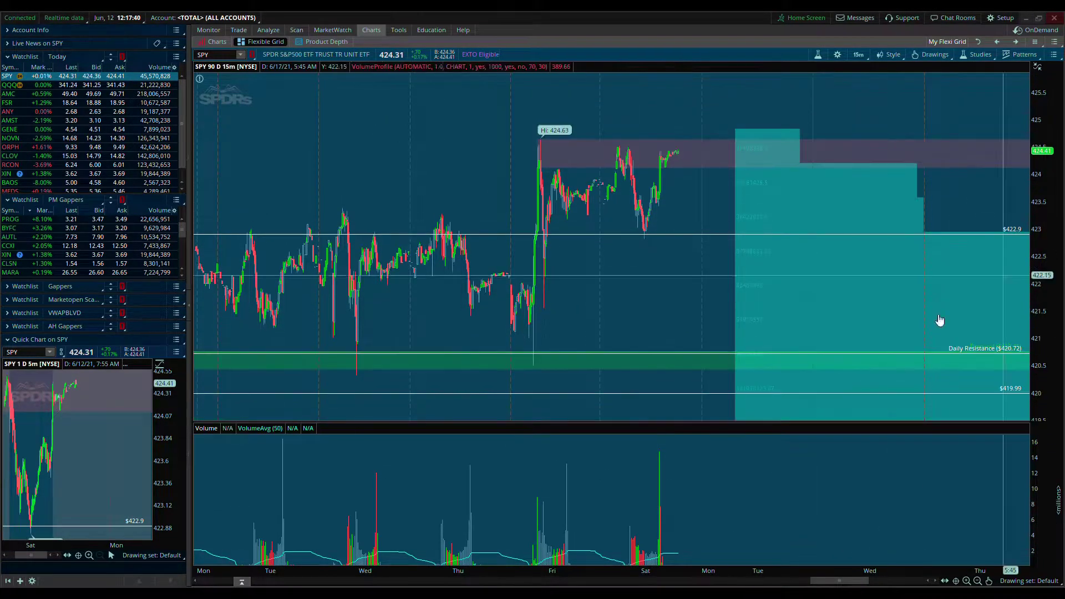
pyautogui.moveTo(601, 334); pyautogui.dragTo(959, 221)
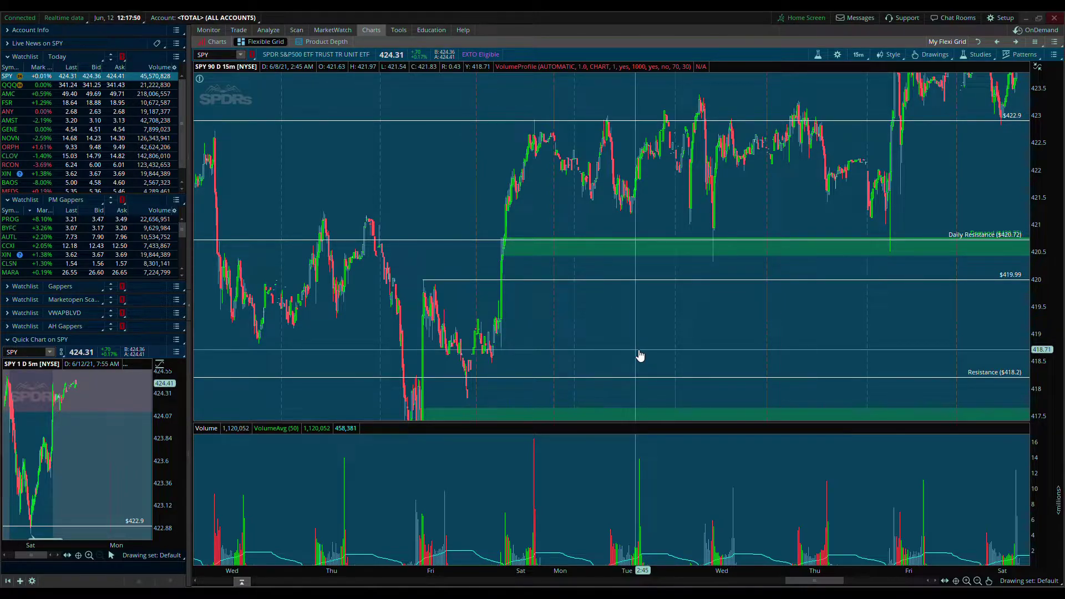
pyautogui.click(978, 582)
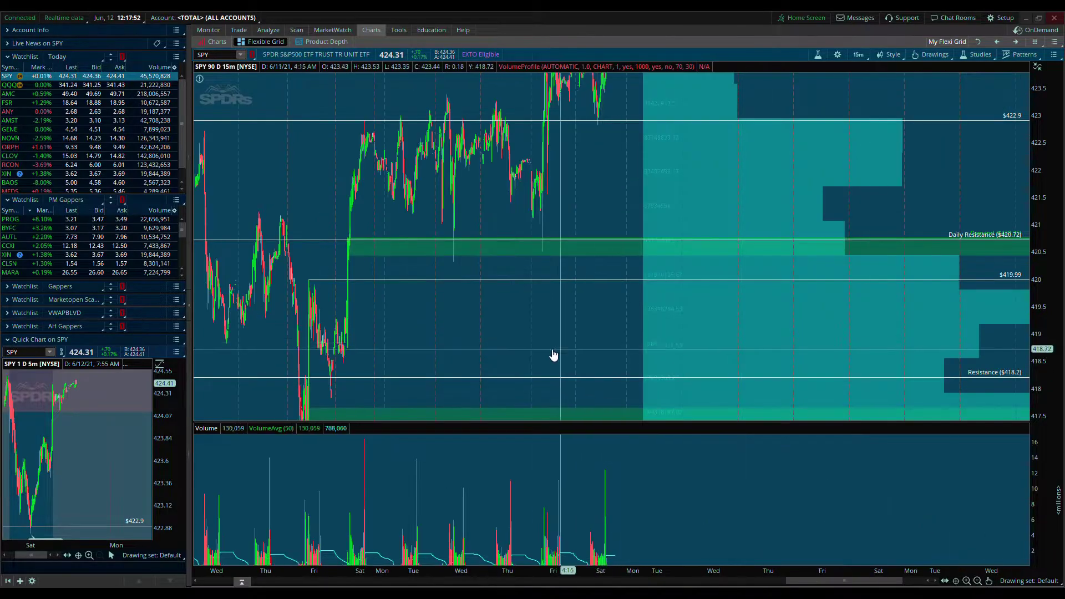
pyautogui.moveTo(497, 341); pyautogui.dragTo(775, 388)
pyautogui.moveTo(486, 206); pyautogui.dragTo(645, 231)
pyautogui.moveTo(1055, 198); pyautogui.dragTo(1053, 113)
# Switch the SPY chart timeframe to 90 D : 1h.
pyautogui.moveTo(812, 140); pyautogui.dragTo(492, 140)
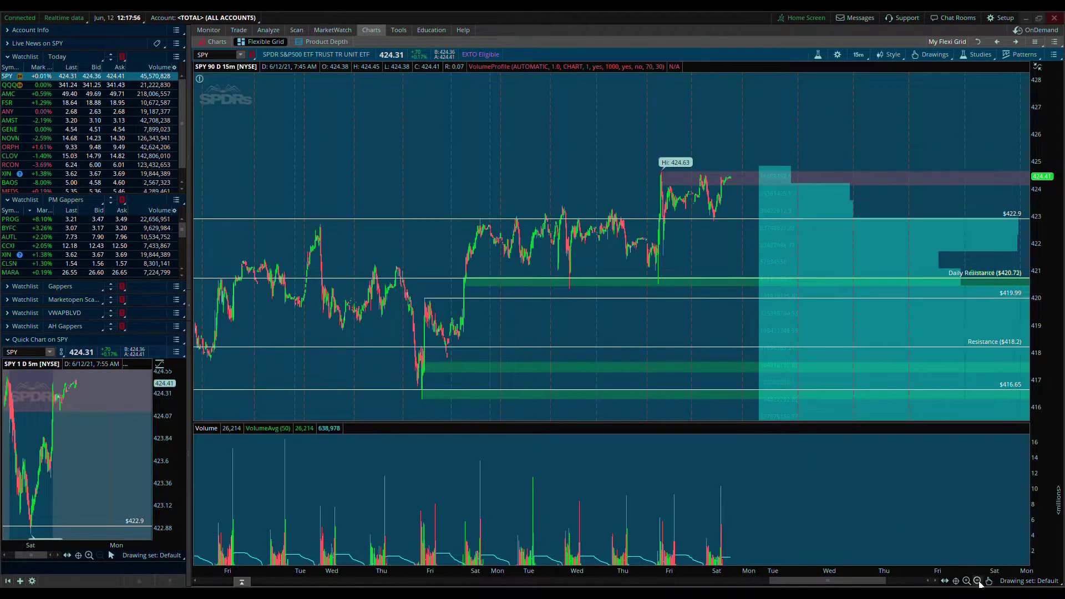
pyautogui.moveTo(550, 183); pyautogui.dragTo(722, 191)
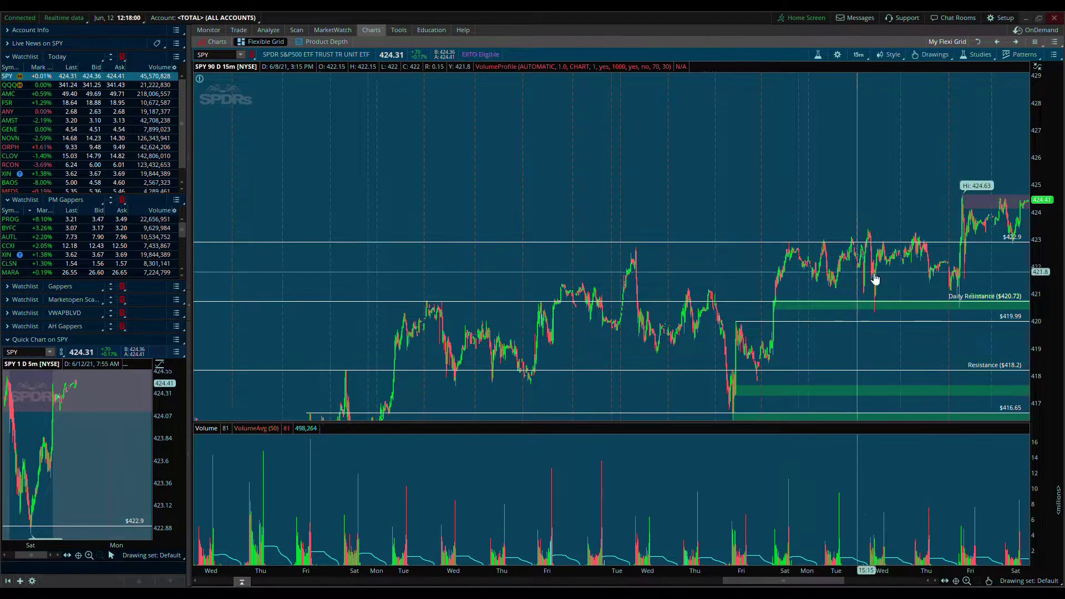
pyautogui.click(858, 54)
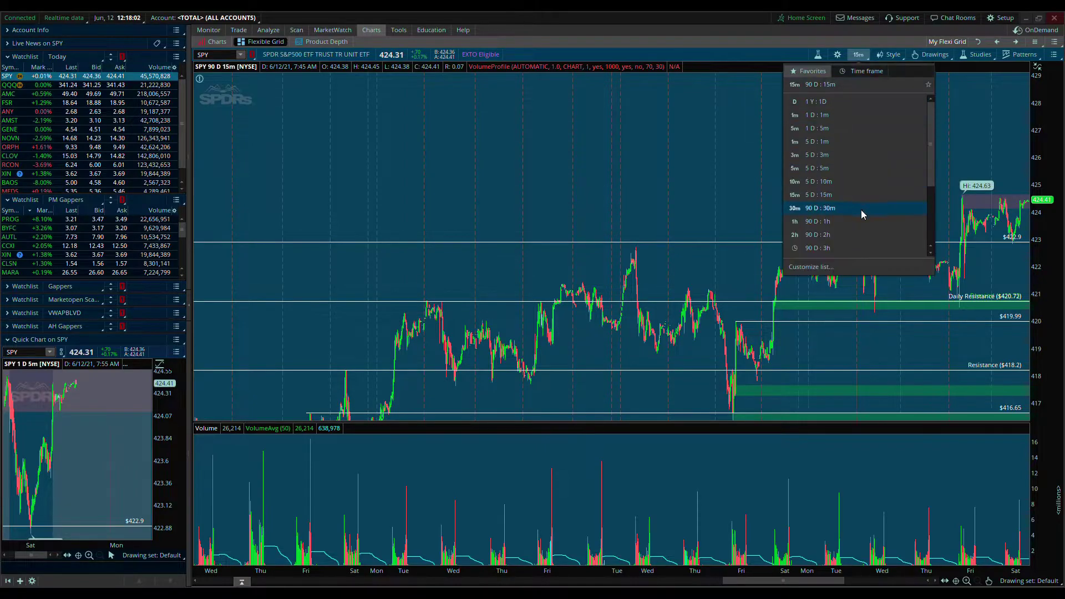
pyautogui.click(848, 222)
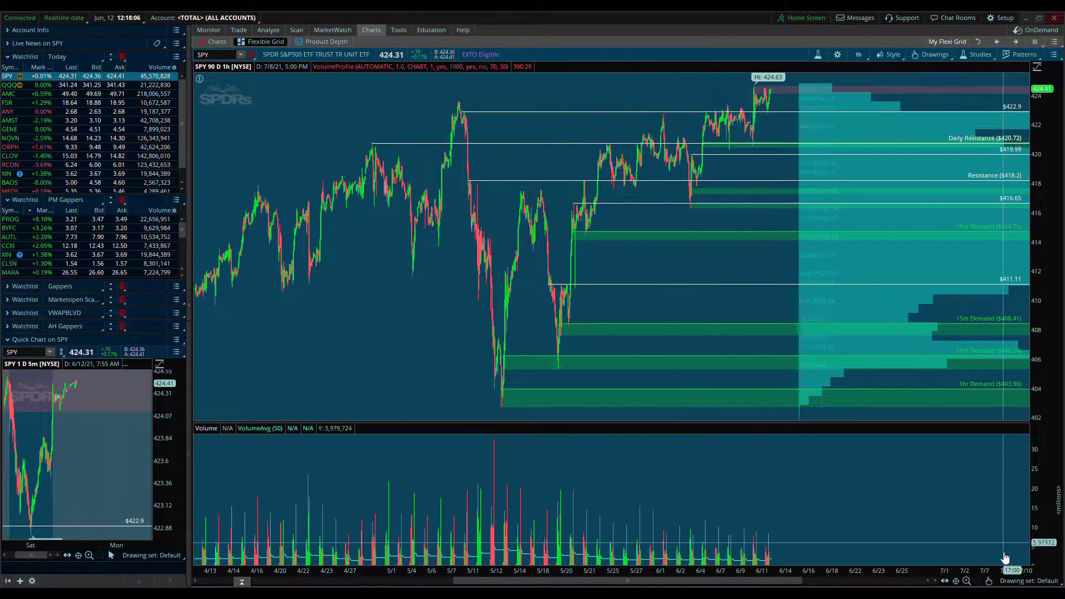
# Frame the mid-May drop from near 423.5 through 420.72 and 418.2 on the 1h chart.
pyautogui.click(967, 581)
pyautogui.moveTo(885, 389); pyautogui.dragTo(600, 397)
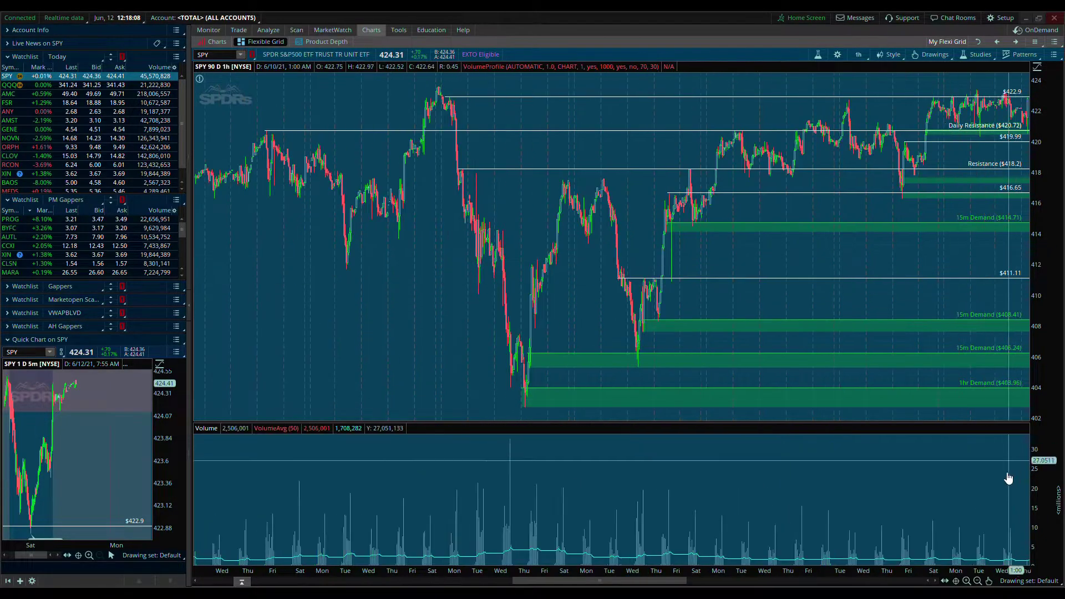
pyautogui.click(967, 581)
pyautogui.click(968, 581)
pyautogui.moveTo(889, 286); pyautogui.dragTo(444, 311)
pyautogui.moveTo(1050, 271); pyautogui.dragTo(1049, 190)
pyautogui.moveTo(959, 240); pyautogui.dragTo(666, 332)
pyautogui.moveTo(735, 239); pyautogui.dragTo(608, 251)
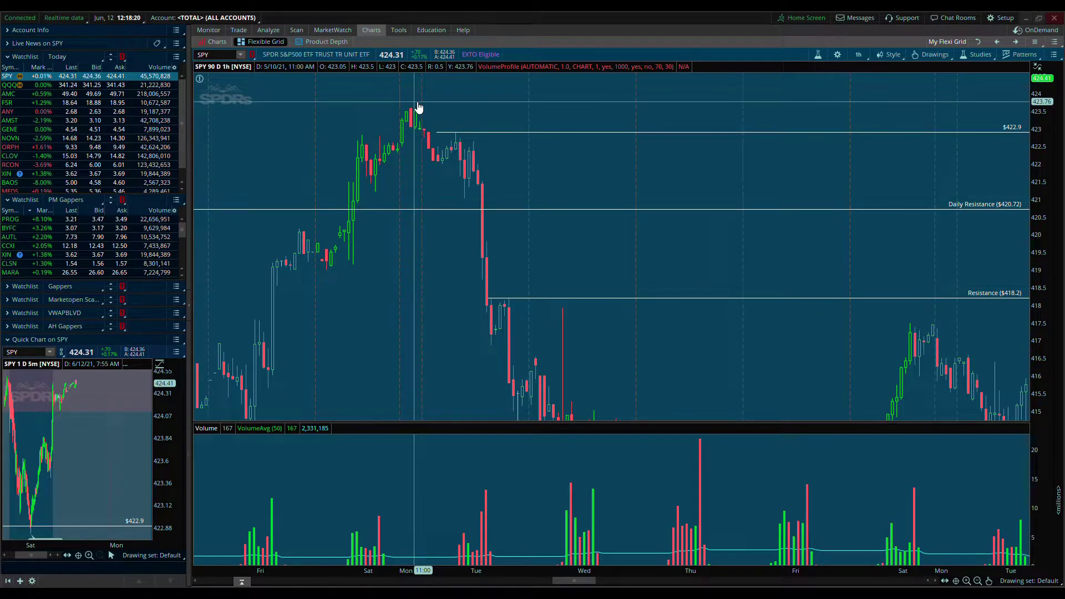
pyautogui.moveTo(611, 181); pyautogui.dragTo(643, 162)
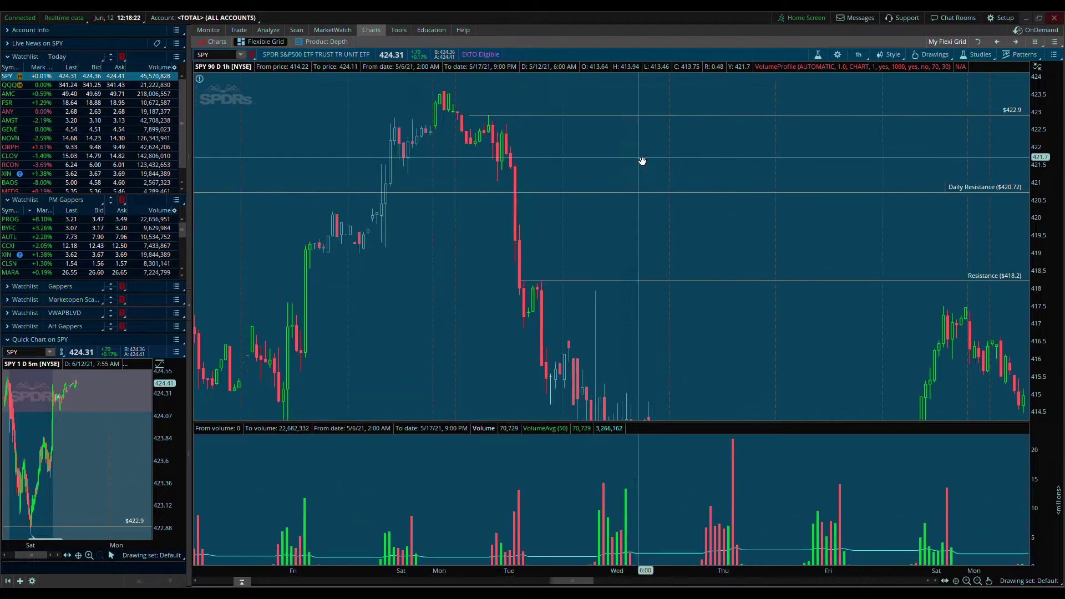
pyautogui.click(978, 581)
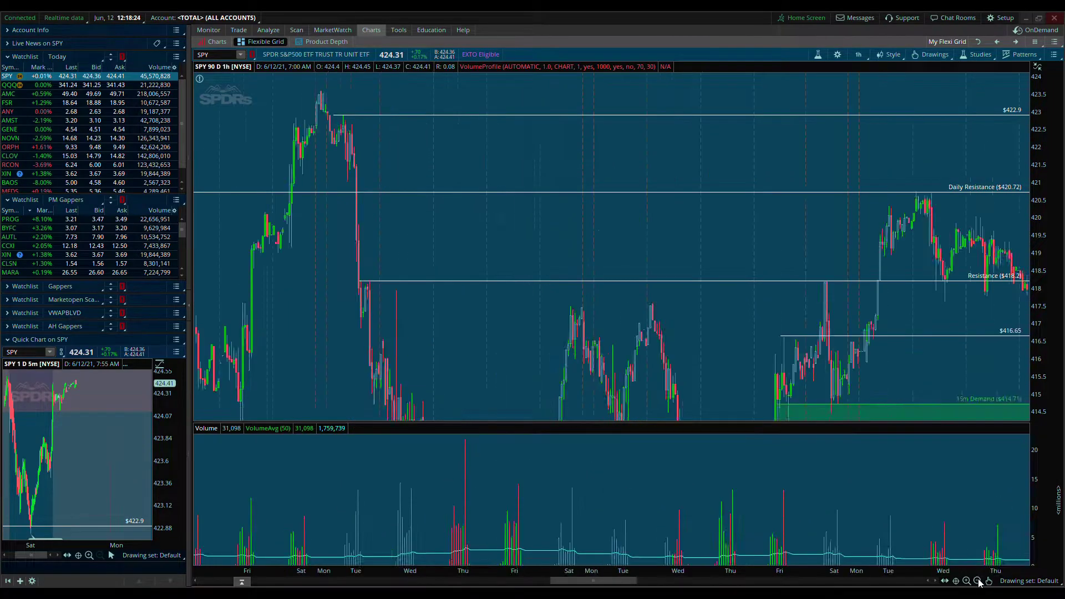
pyautogui.click(979, 581)
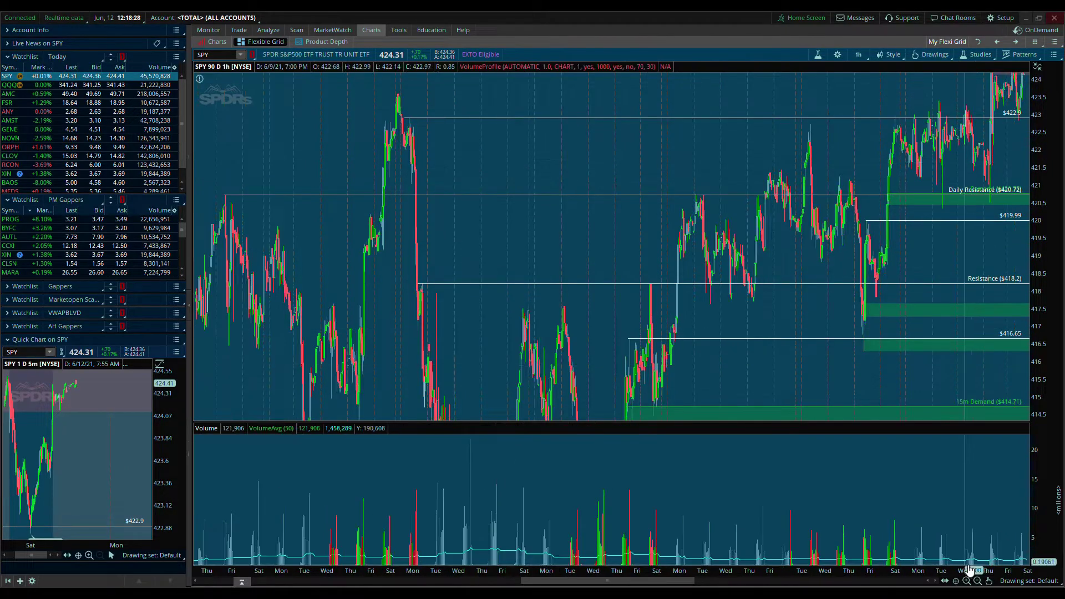
pyautogui.scroll(3, 805, 233)
pyautogui.scroll(-3, 805, 233)
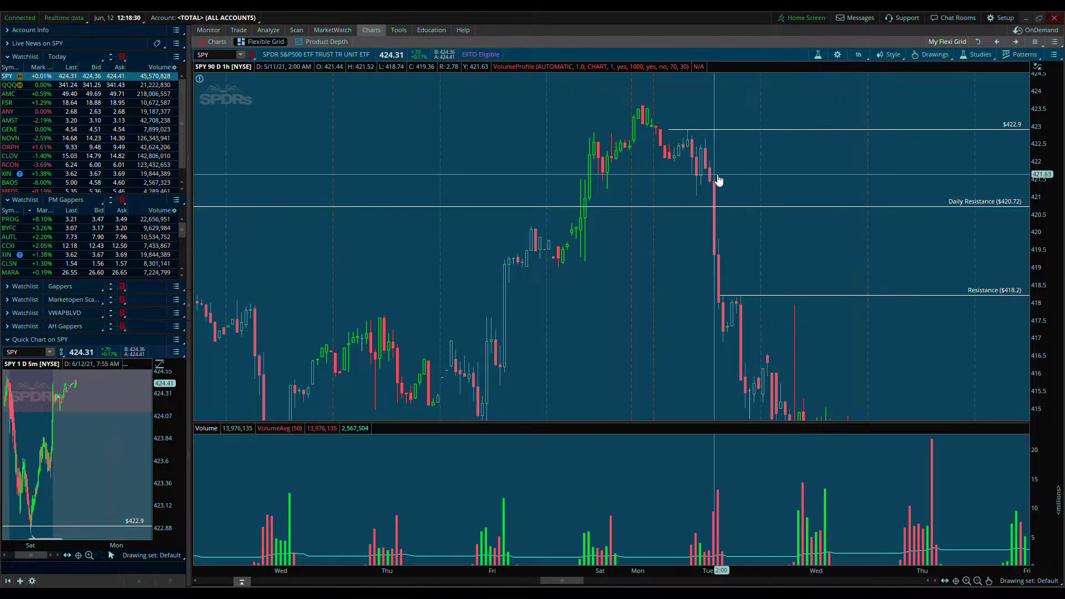
# Switch the SPY chart timeframe to 90 D : 2h.
pyautogui.click(860, 54)
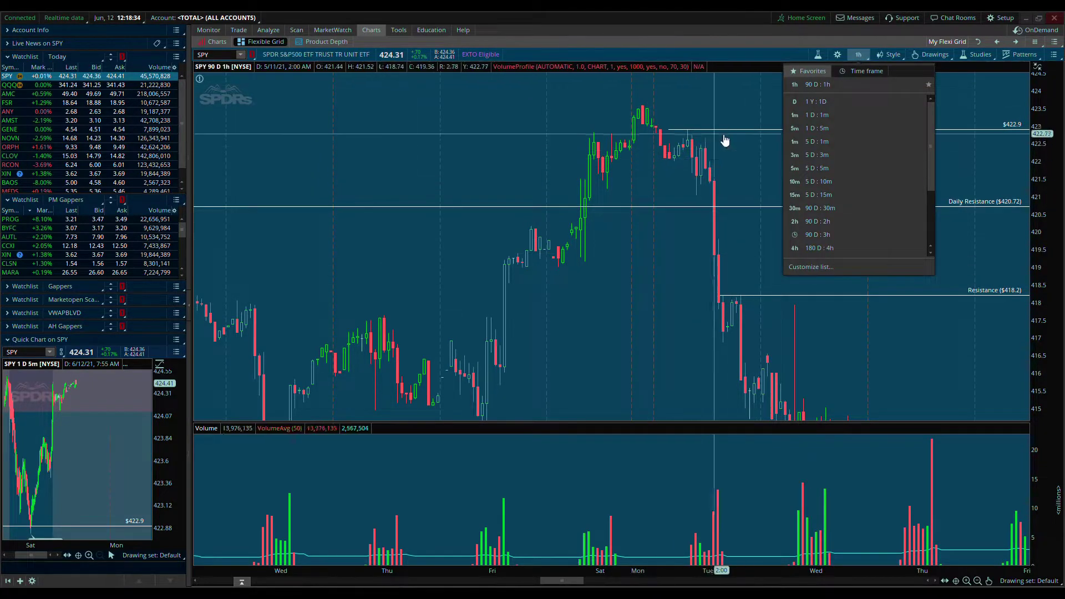
pyautogui.click(847, 223)
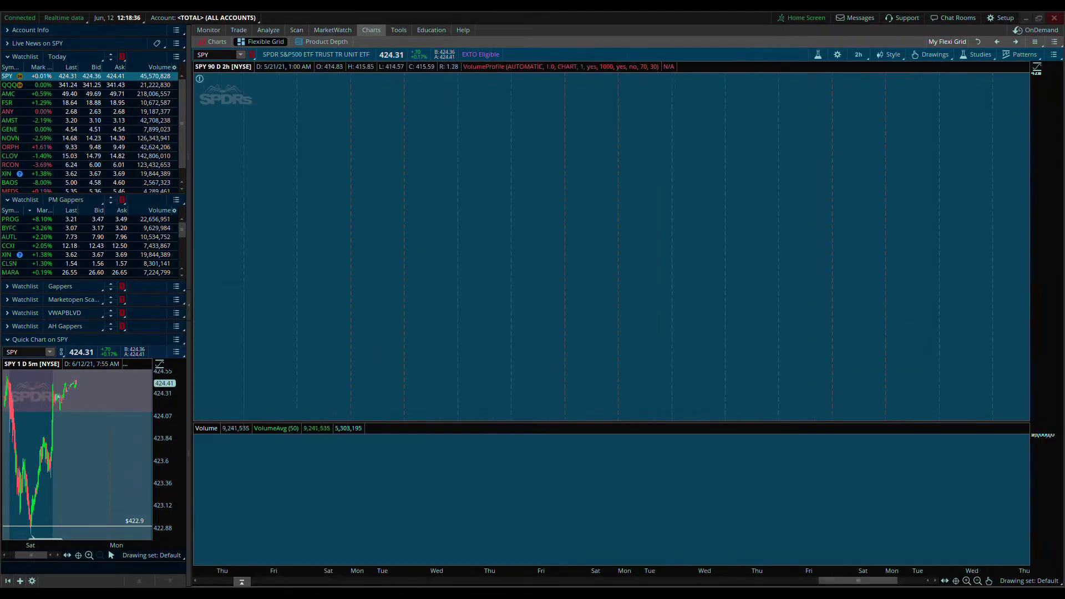
pyautogui.moveTo(841, 578); pyautogui.dragTo(765, 576)
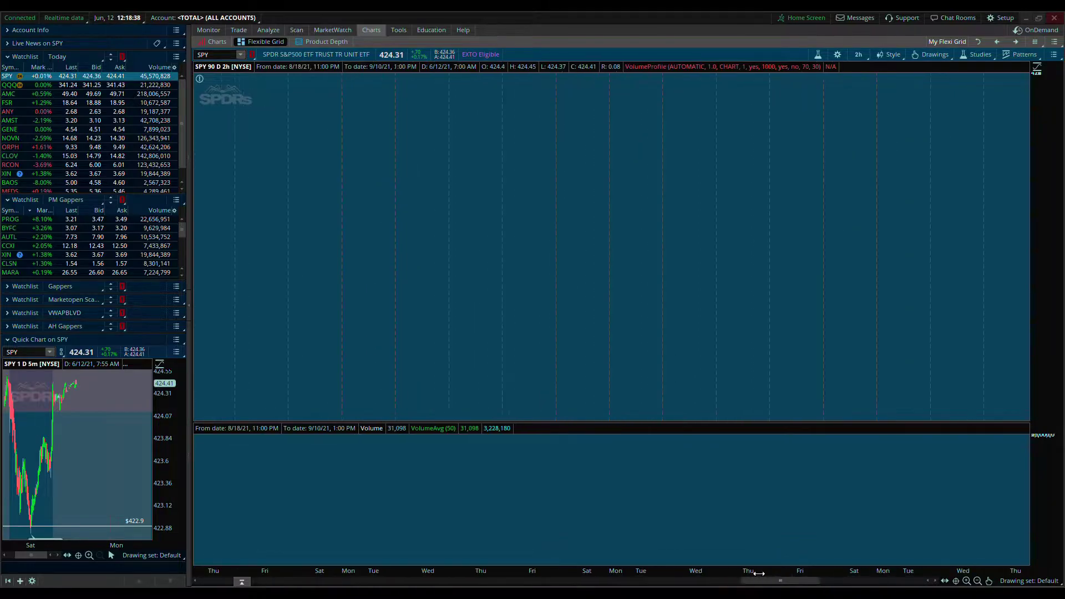
pyautogui.moveTo(597, 566); pyautogui.dragTo(460, 538)
# Frame the May 10–11 sell-off below 422.9, scaling prices to about 411–424.
pyautogui.click(978, 581)
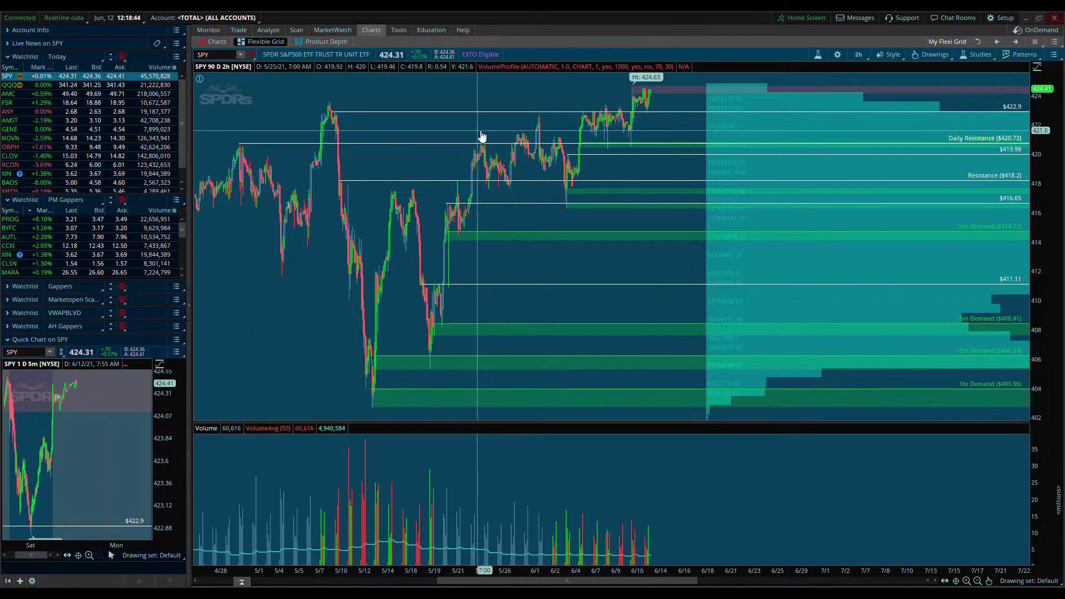
pyautogui.click(966, 581)
pyautogui.moveTo(718, 195); pyautogui.dragTo(570, 102)
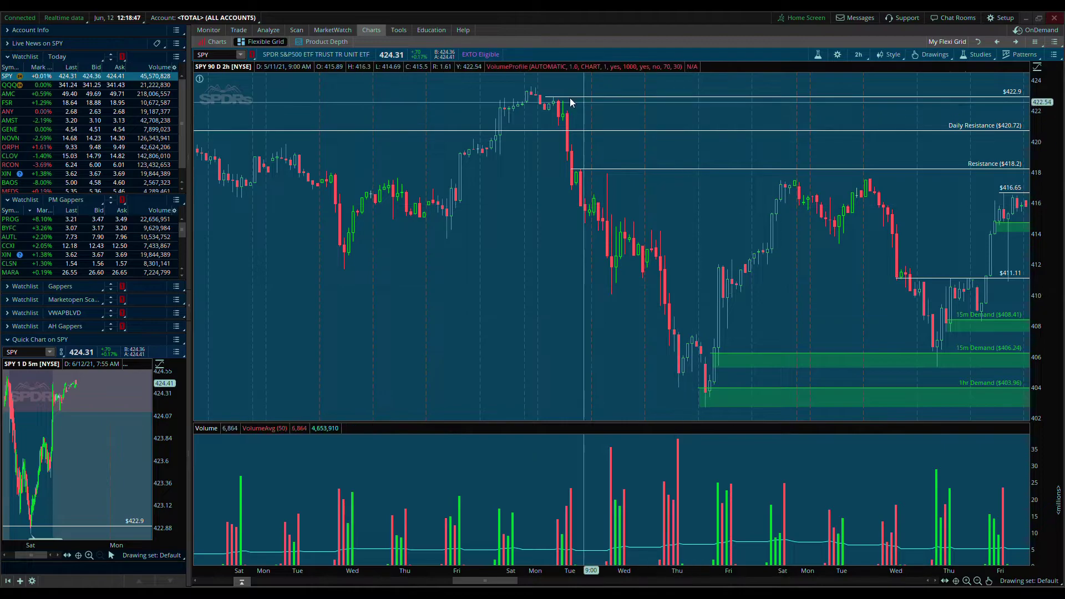
pyautogui.click(967, 581)
pyautogui.moveTo(815, 220); pyautogui.dragTo(426, 250)
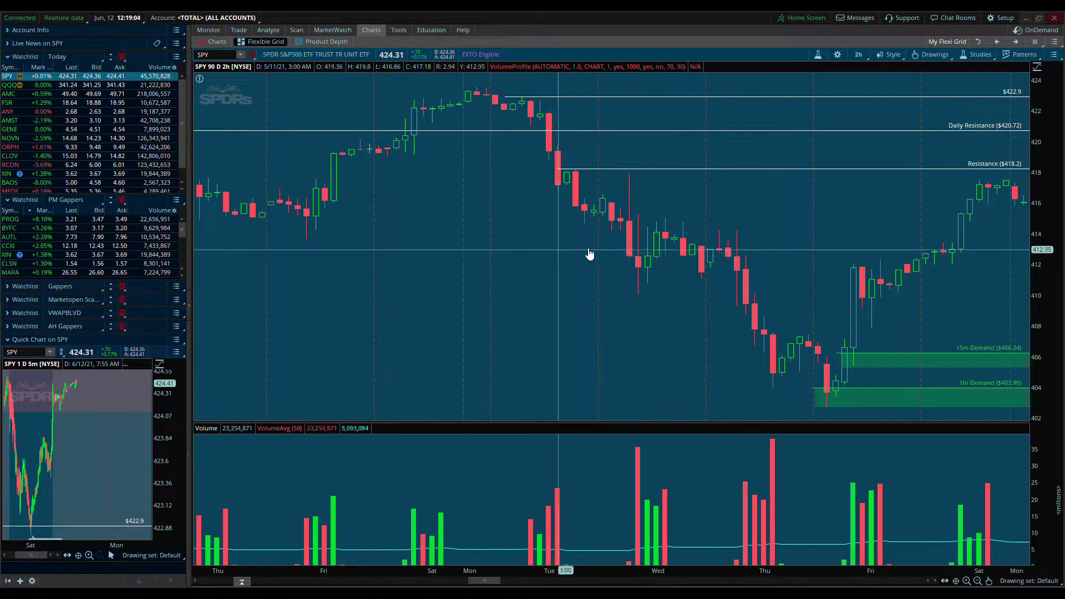
pyautogui.moveTo(1038, 245); pyautogui.dragTo(1058, 261)
pyautogui.moveTo(560, 181); pyautogui.dragTo(565, 269)
pyautogui.moveTo(1050, 357); pyautogui.dragTo(1050, 321)
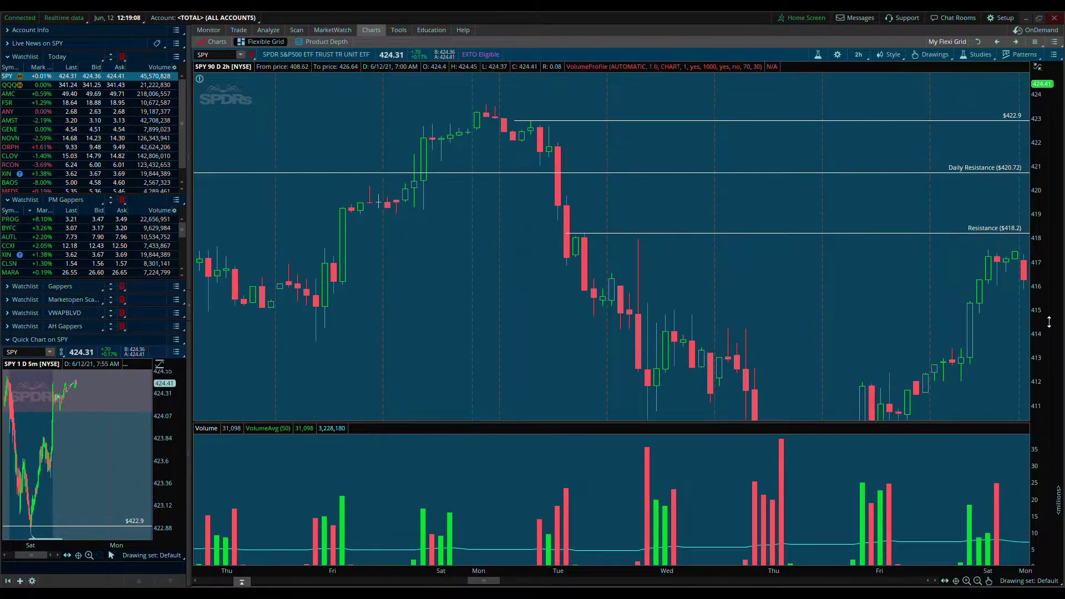
pyautogui.click(967, 581)
pyautogui.moveTo(846, 355); pyautogui.dragTo(445, 319)
pyautogui.moveTo(1056, 217); pyautogui.dragTo(1055, 215)
pyautogui.moveTo(599, 281); pyautogui.dragTo(578, 388)
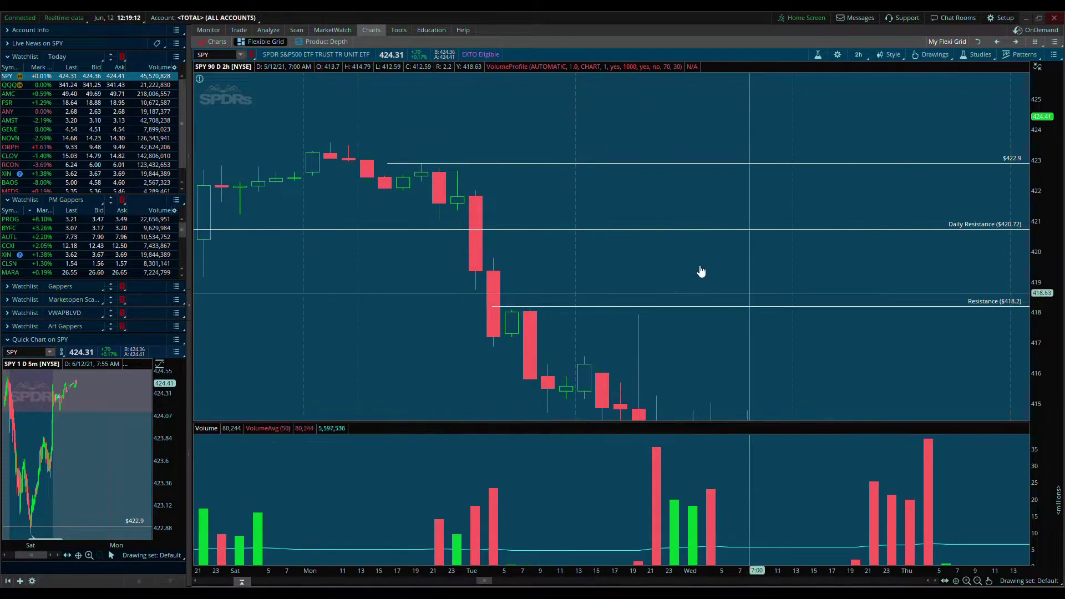
# Draw the purple supply zone just below 422.9 from the breakdown candle to the right edge.
pyautogui.middleClick(520, 197)
pyautogui.click(533, 285)
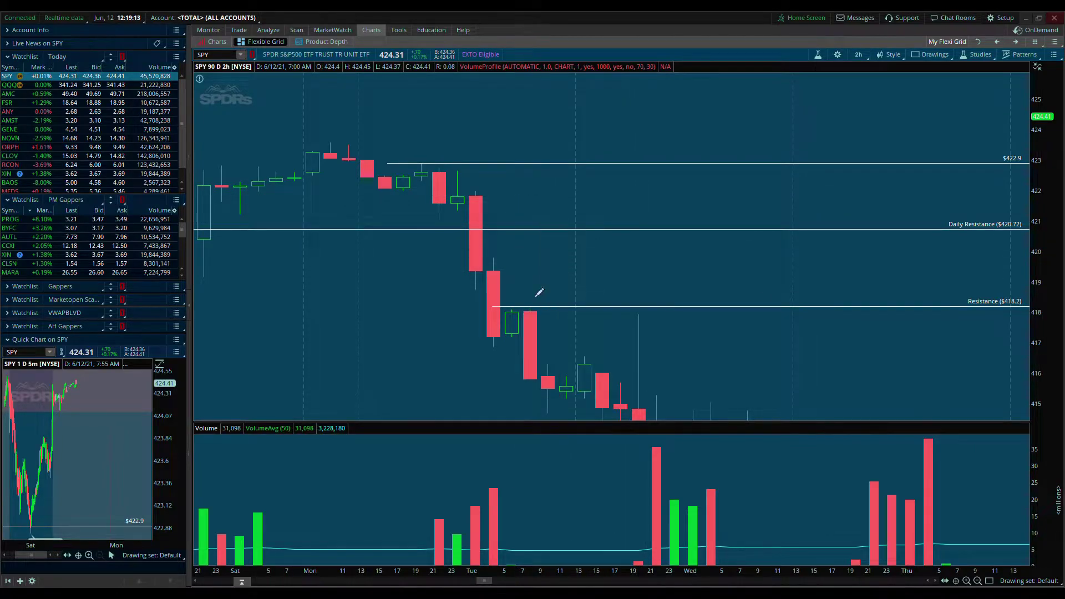
pyautogui.click(446, 170)
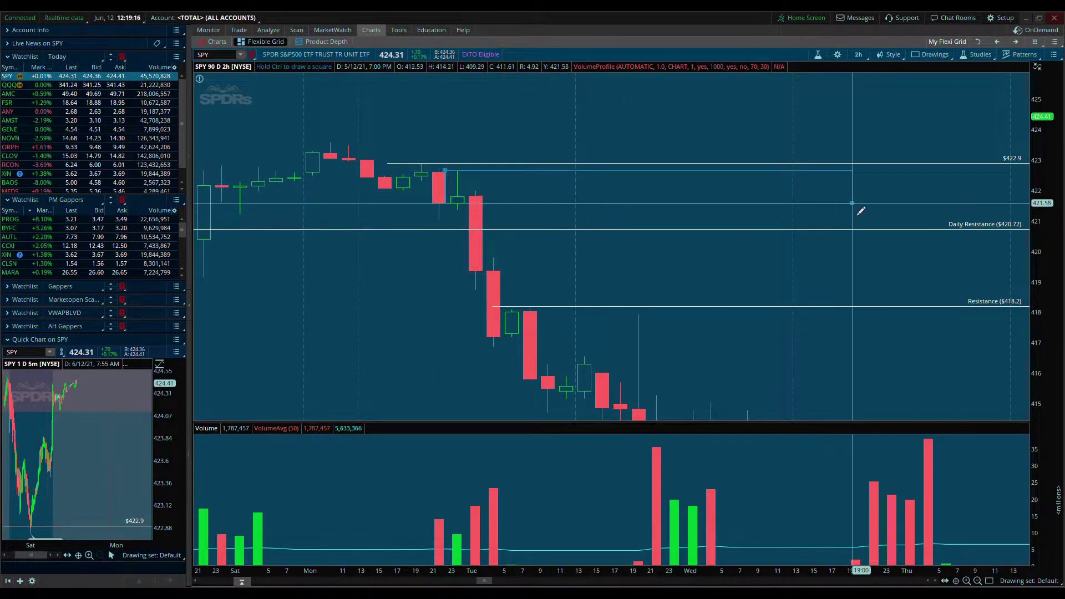
pyautogui.click(853, 204)
pyautogui.rightClick(738, 134)
pyautogui.click(731, 140)
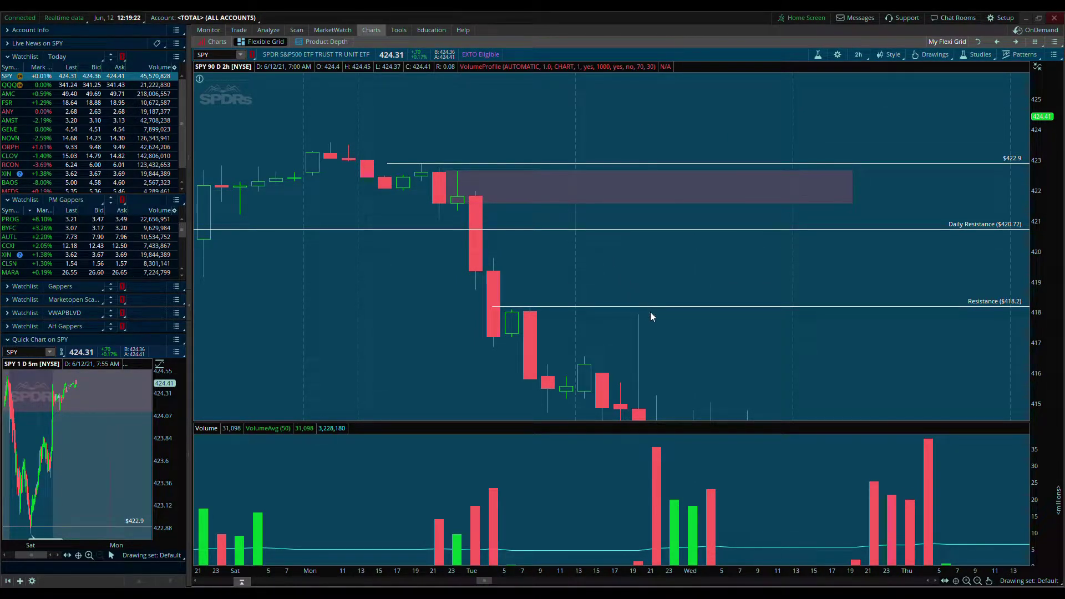
pyautogui.click(651, 373)
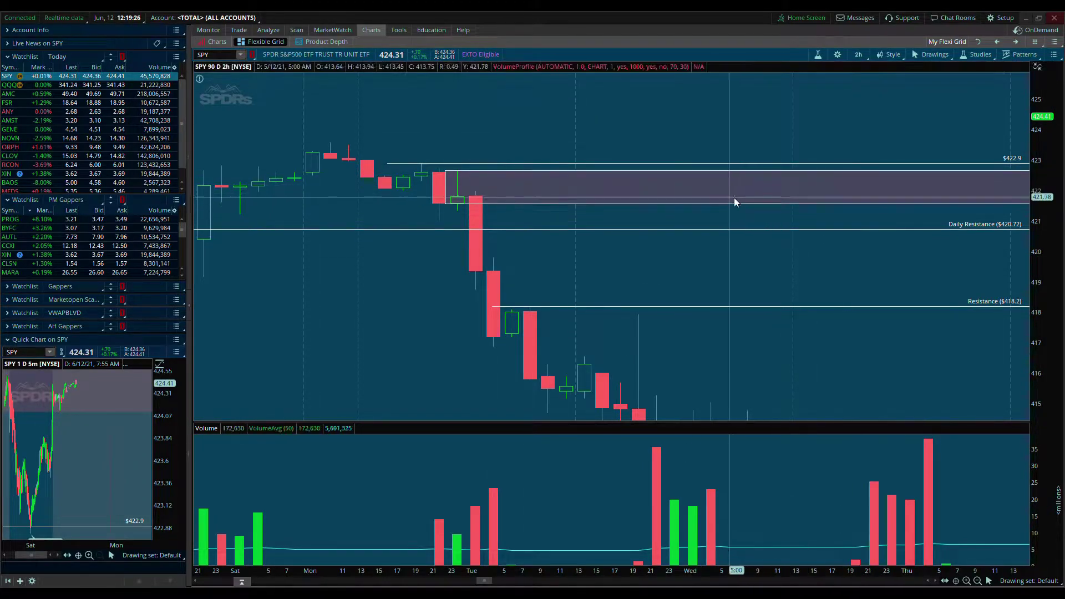
# Draw a second rectangle above the 422.9 line near the 424 level.
pyautogui.moveTo(669, 203)
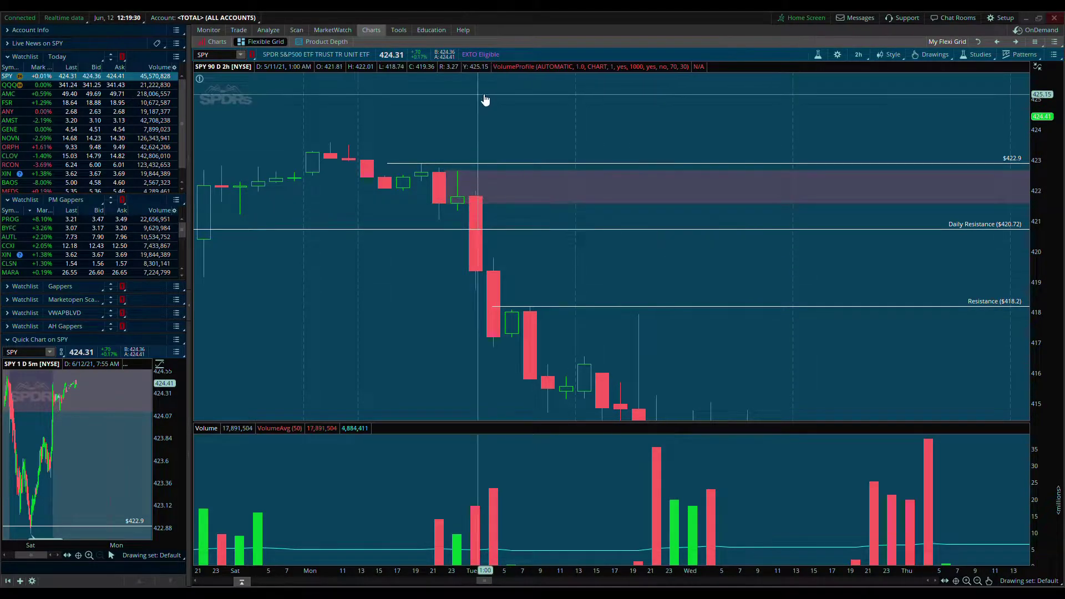
pyautogui.middleClick(511, 106)
pyautogui.click(517, 191)
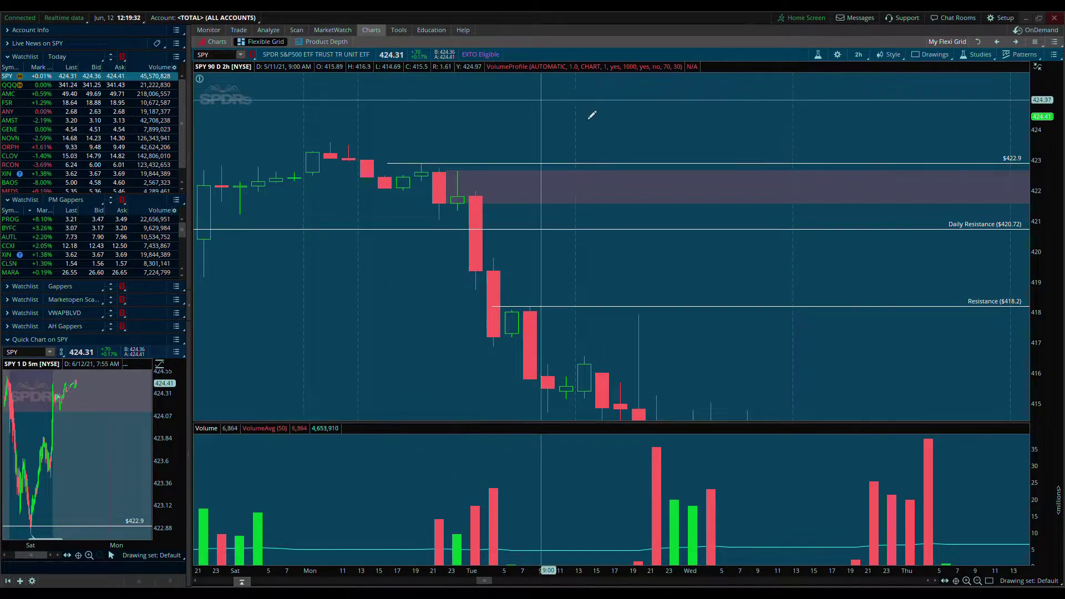
pyautogui.click(452, 94)
pyautogui.click(840, 146)
pyautogui.middleClick(648, 115)
pyautogui.click(659, 128)
# Remove the stray rectangle above price, keeping only the purple zone under 422.9.
pyautogui.middleClick(548, 344)
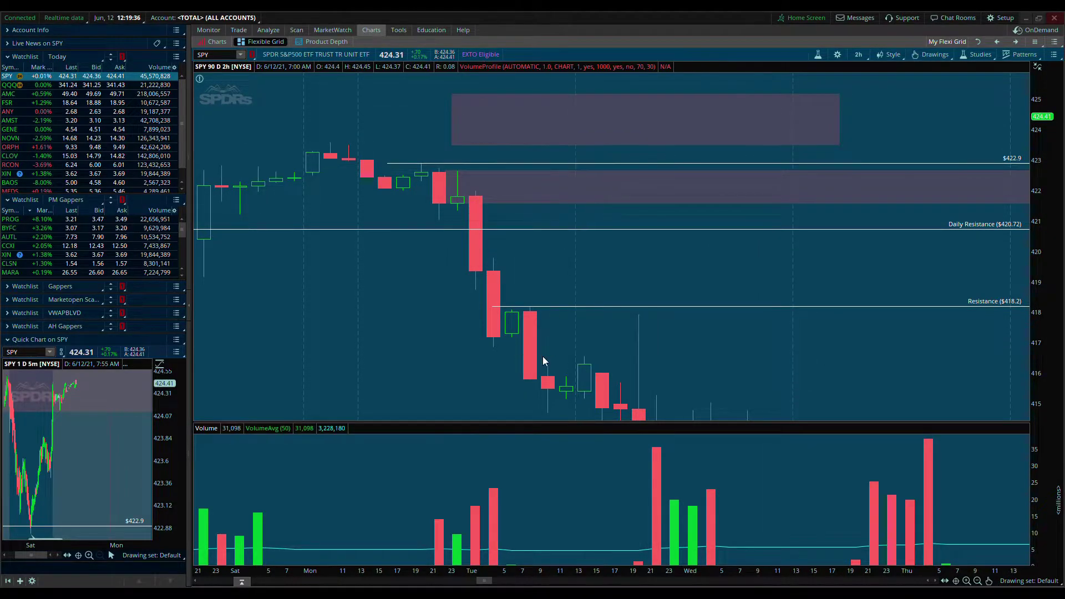
pyautogui.middleClick(637, 375)
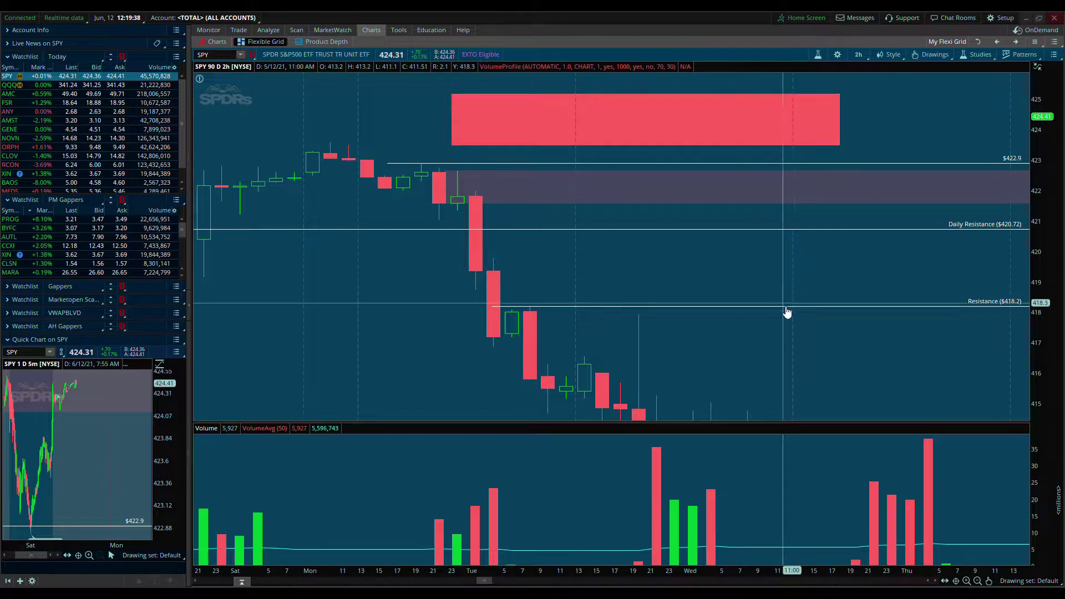
pyautogui.moveTo(601, 127); pyautogui.dragTo(614, 312)
pyautogui.click(615, 291)
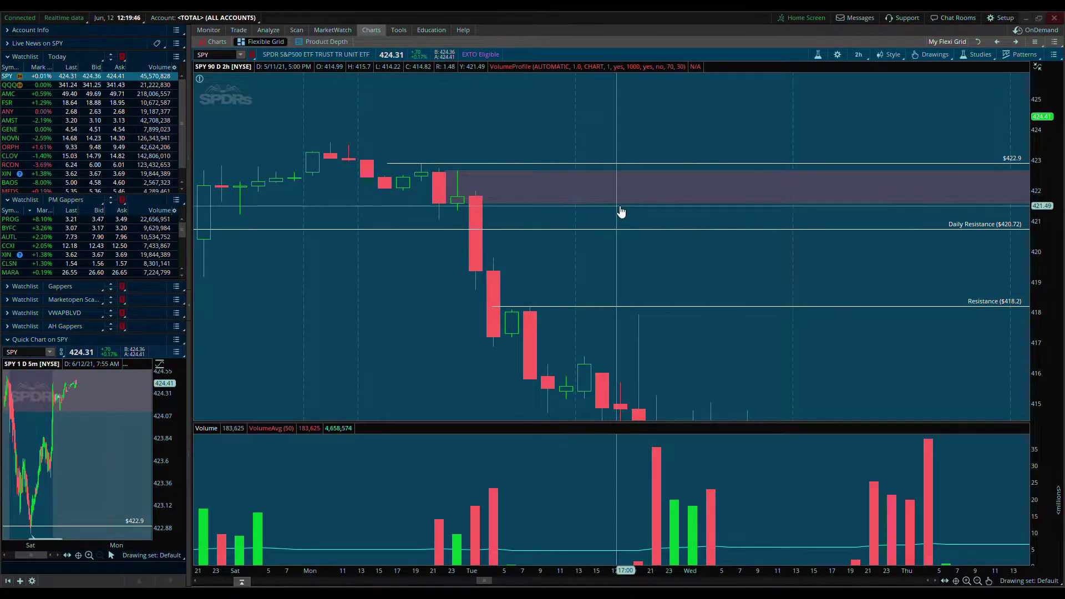
pyautogui.click(615, 189)
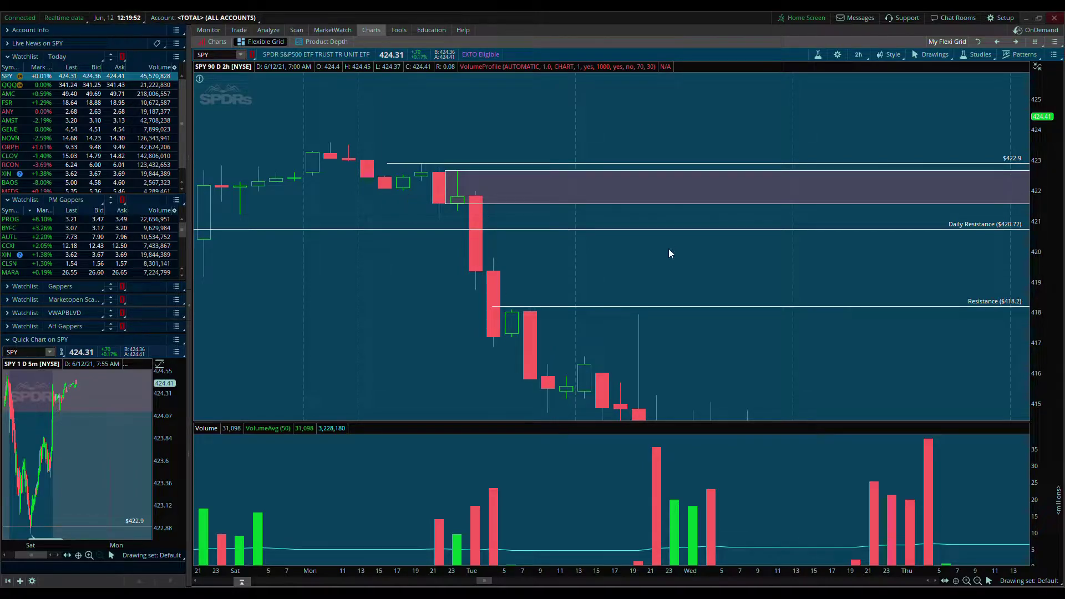
pyautogui.click(658, 411)
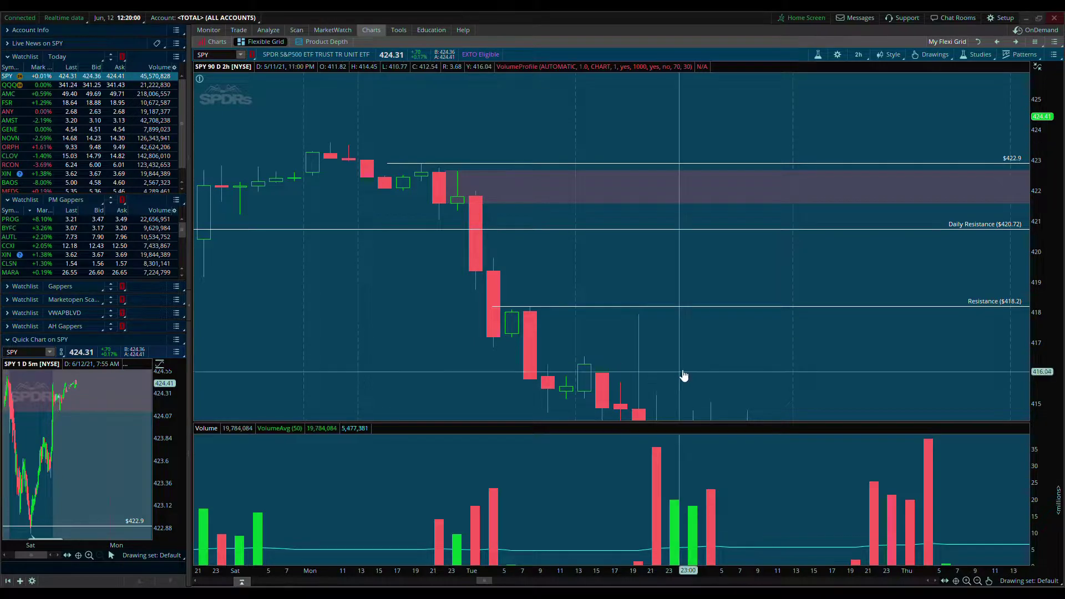
pyautogui.click(1041, 328)
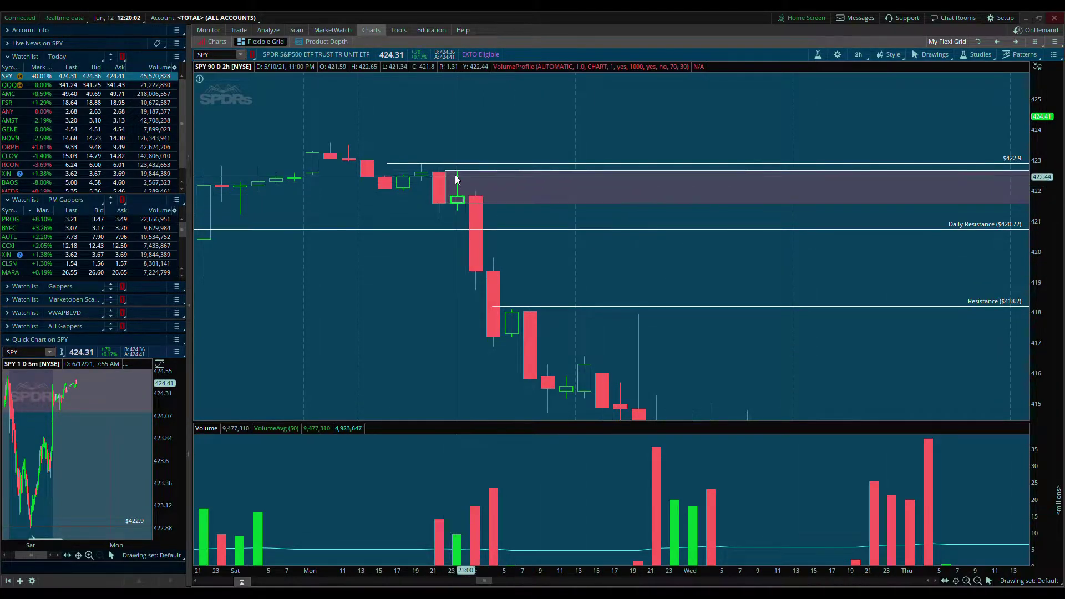
pyautogui.click(977, 581)
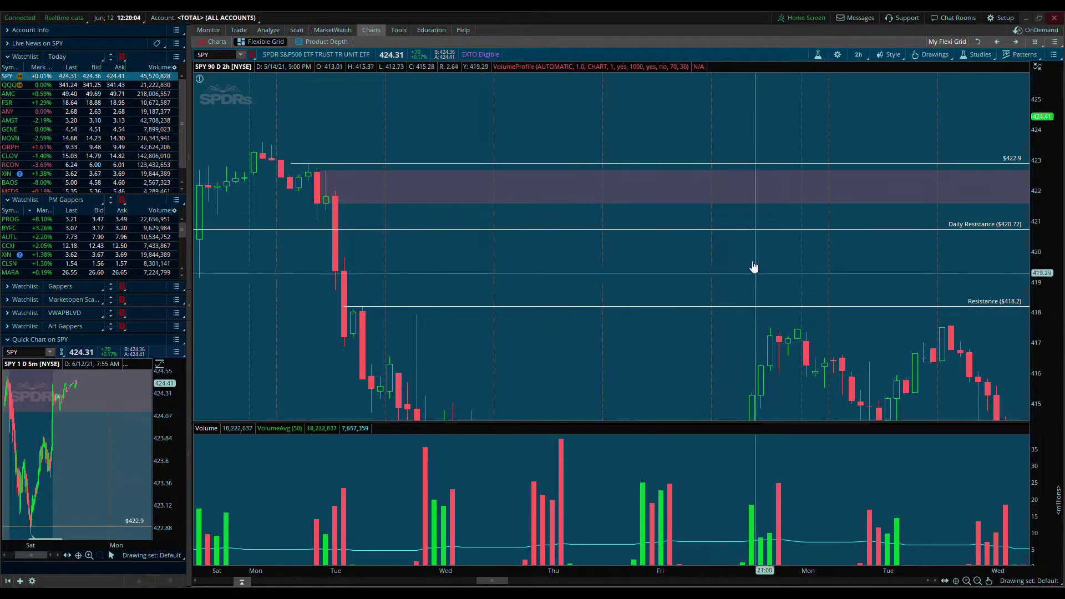
# Circle the 6/1 wick into the purple supply zone with an ellipse.
pyautogui.moveTo(847, 283); pyautogui.dragTo(433, 257)
pyautogui.moveTo(756, 255); pyautogui.dragTo(476, 253)
pyautogui.moveTo(625, 247); pyautogui.dragTo(455, 236)
pyautogui.moveTo(838, 256); pyautogui.dragTo(680, 241)
pyautogui.moveTo(1047, 216); pyautogui.dragTo(1045, 283)
pyautogui.moveTo(988, 569); pyautogui.dragTo(866, 569)
pyautogui.moveTo(679, 286); pyautogui.dragTo(867, 377)
pyautogui.press('Escape')
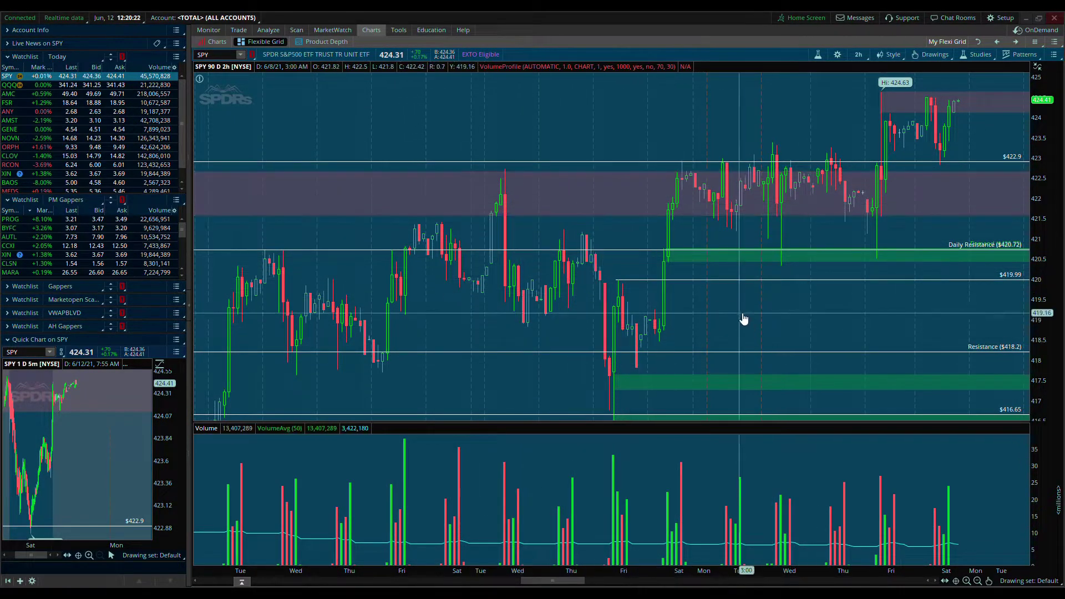
pyautogui.moveTo(675, 264); pyautogui.dragTo(799, 215)
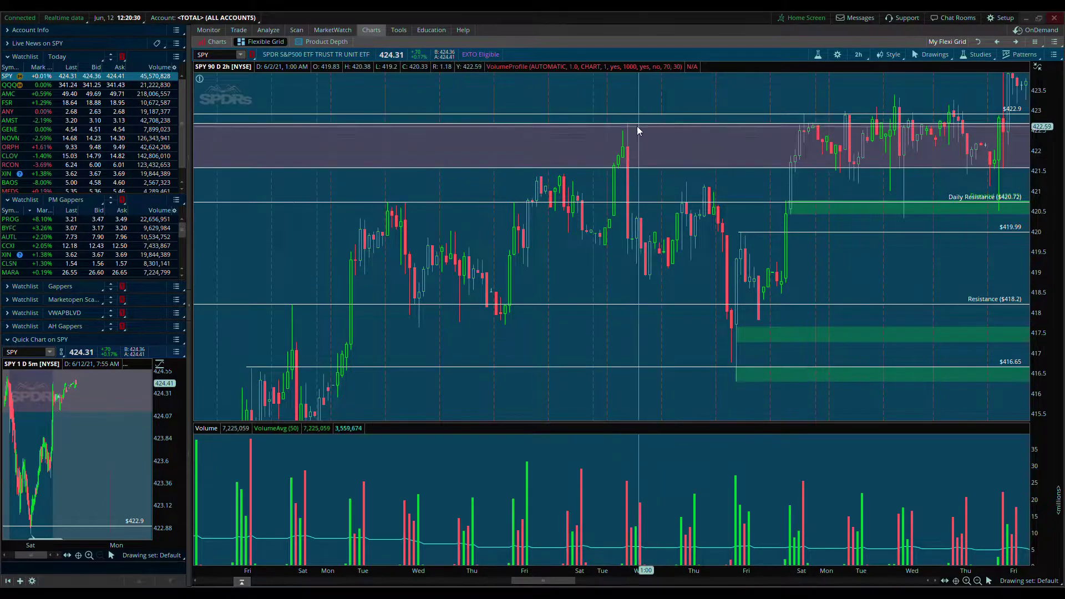
pyautogui.scroll(3, 495, 194)
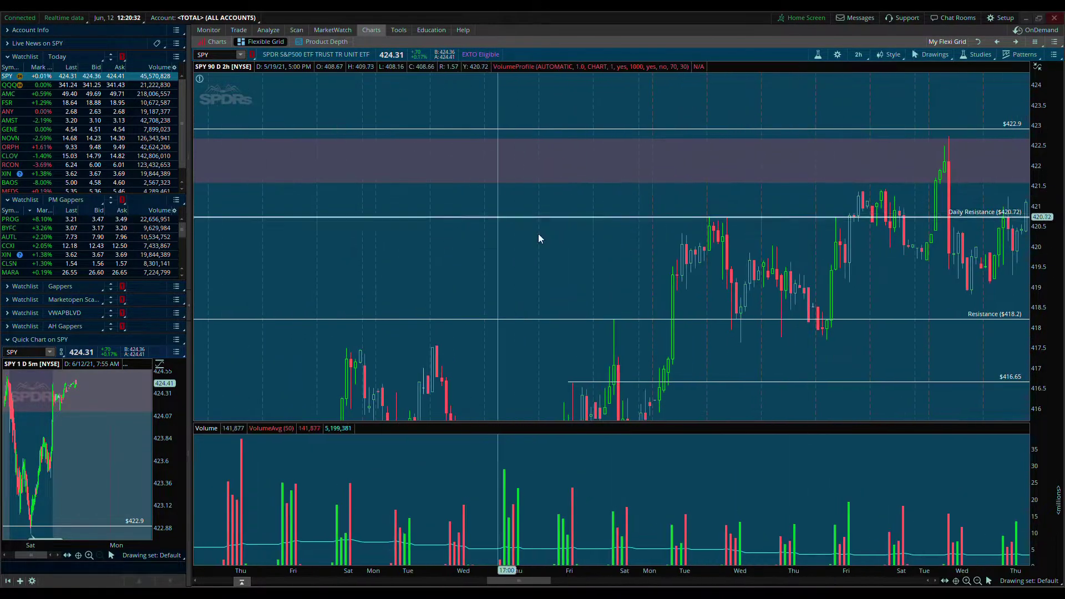
pyautogui.moveTo(941, 239); pyautogui.dragTo(747, 238)
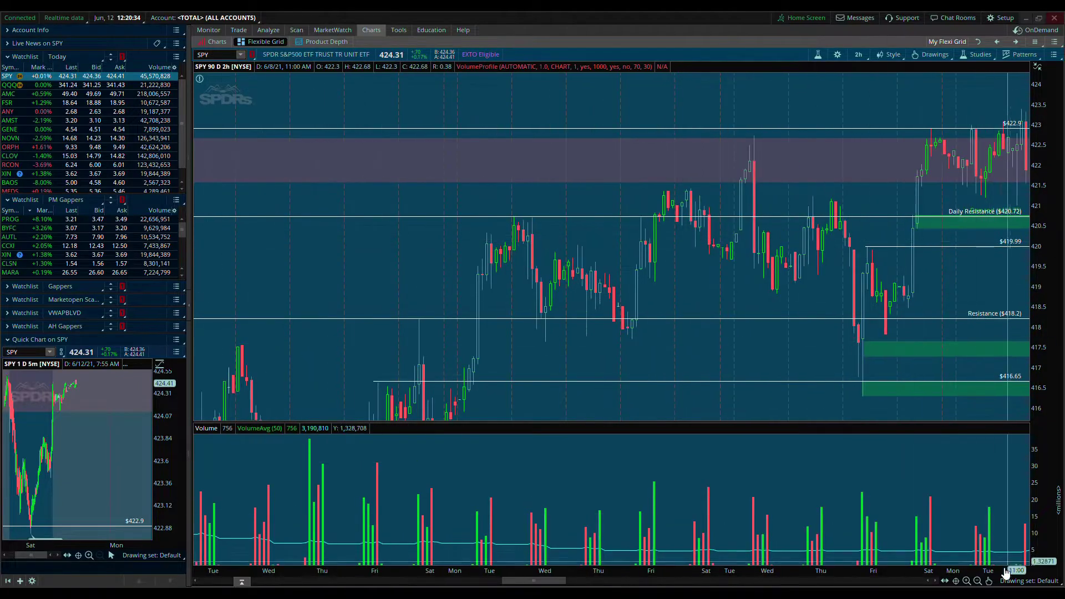
pyautogui.click(1013, 436)
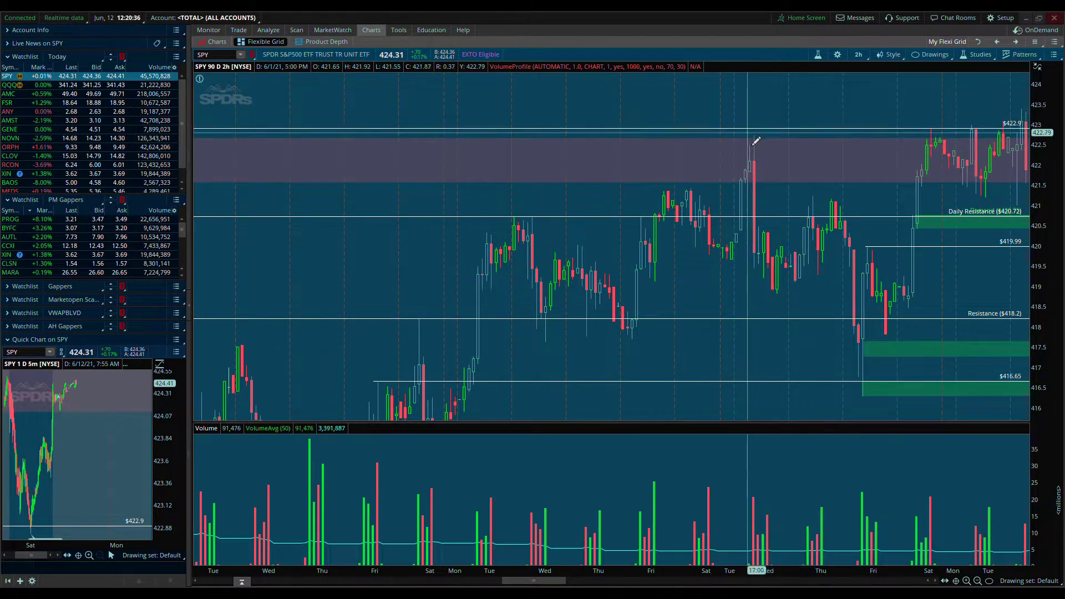
pyautogui.rightClick(800, 215)
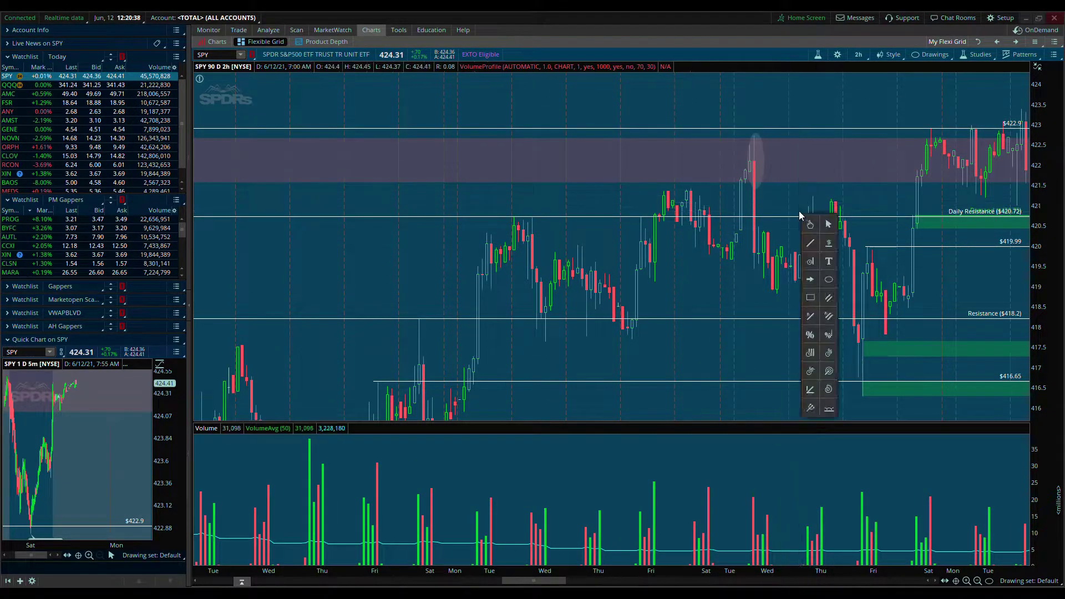
pyautogui.click(818, 226)
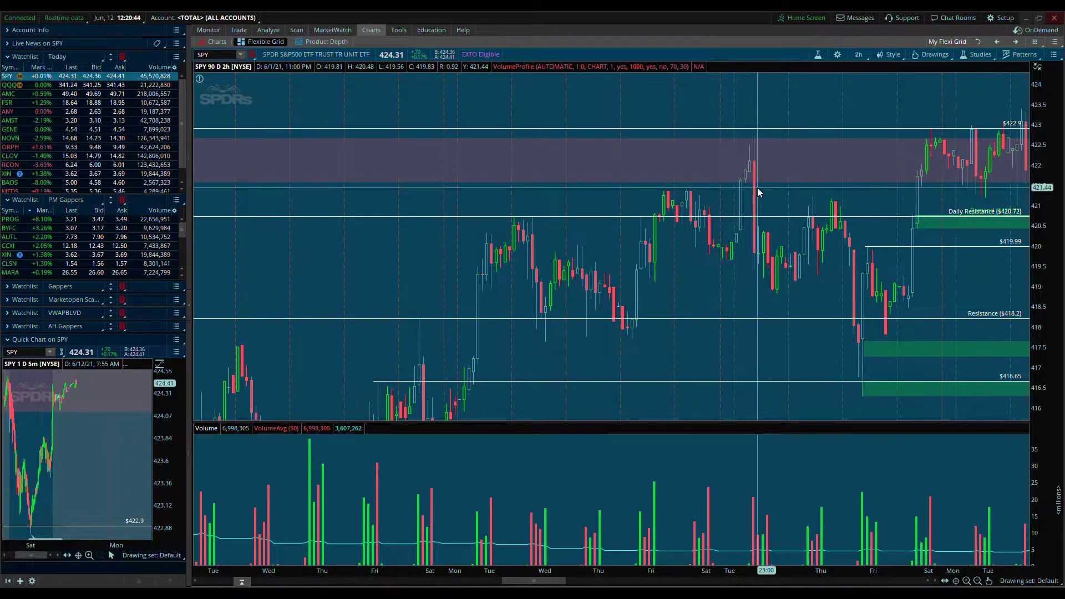
# Zoom and rescale the 2h chart to frame the mid-May price action.
pyautogui.click(978, 581)
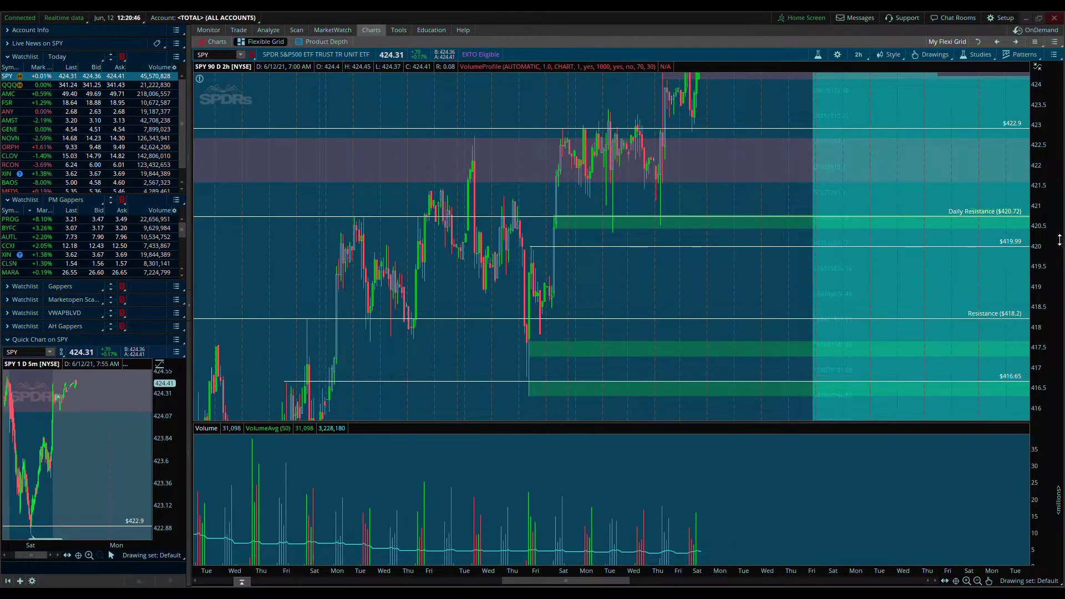
pyautogui.moveTo(1048, 196); pyautogui.dragTo(1049, 230)
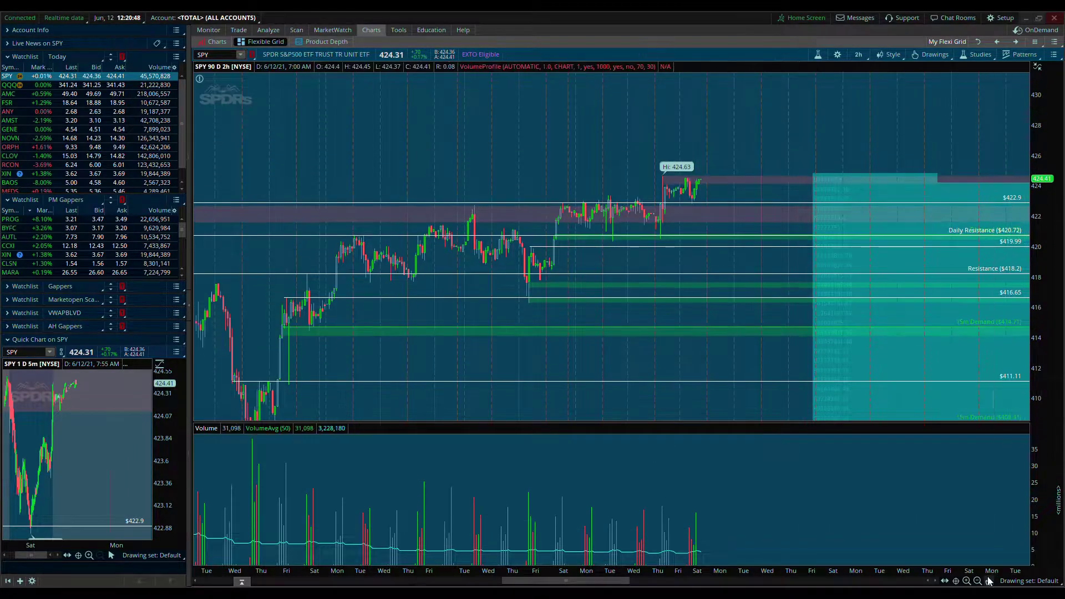
pyautogui.click(977, 581)
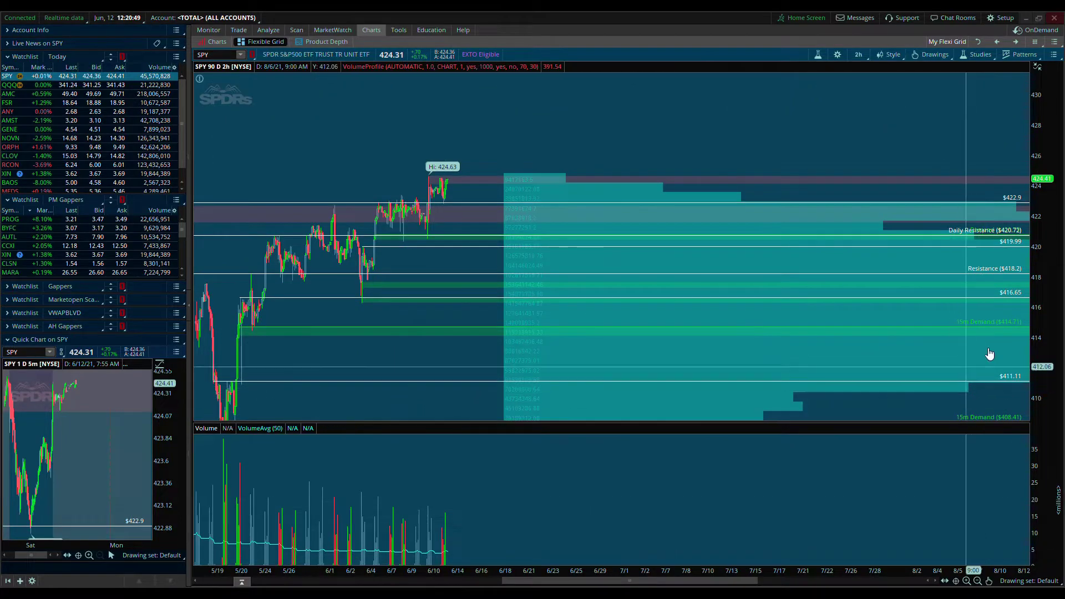
pyautogui.click(967, 581)
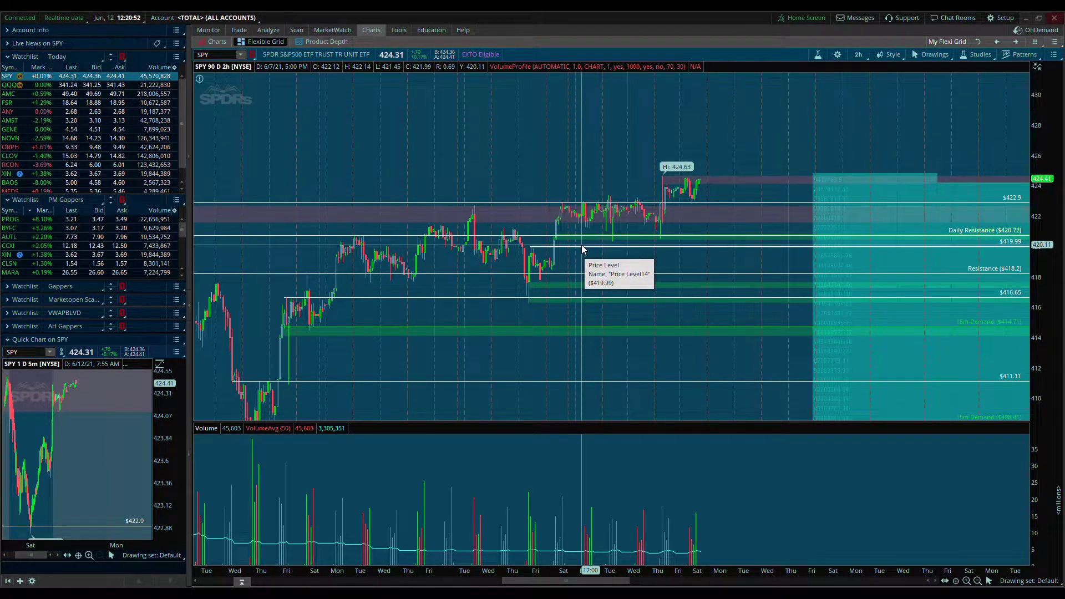
pyautogui.moveTo(1050, 272); pyautogui.dragTo(1051, 264)
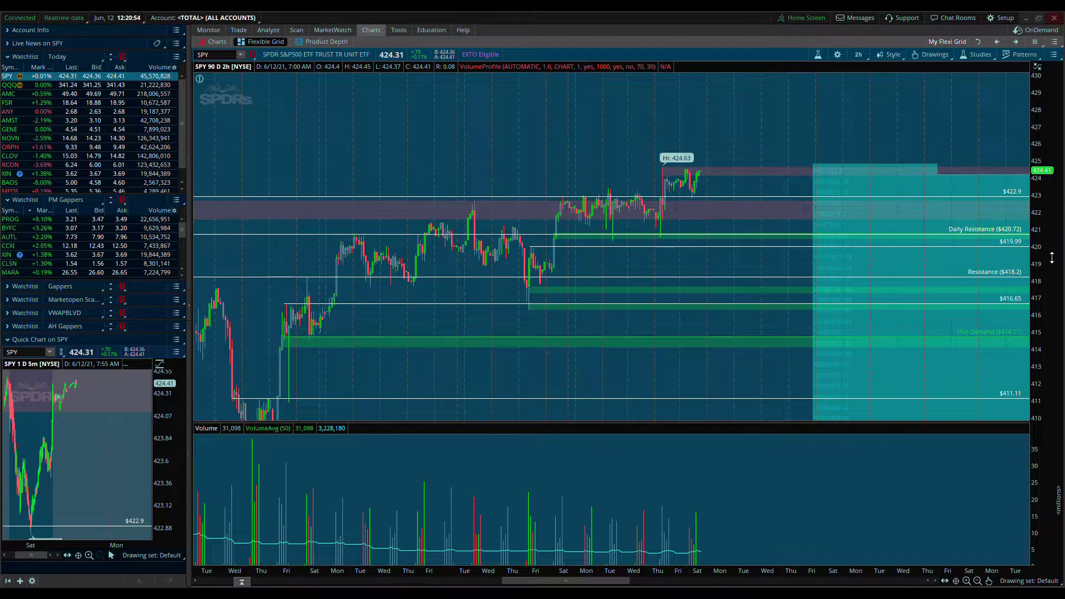
pyautogui.moveTo(590, 138); pyautogui.dragTo(827, 150)
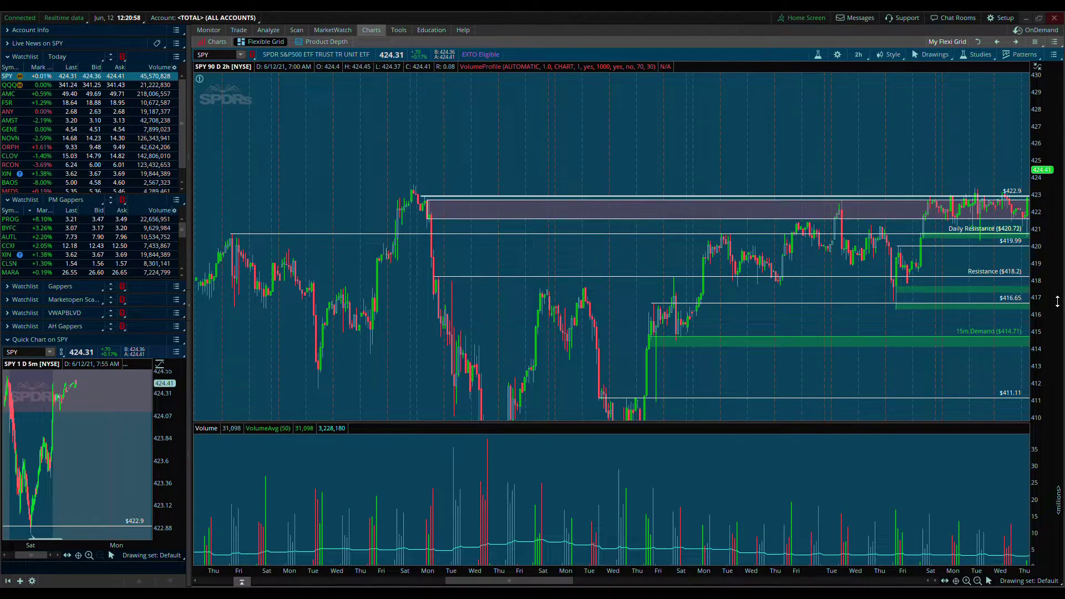
pyautogui.moveTo(1054, 299); pyautogui.dragTo(1054, 286)
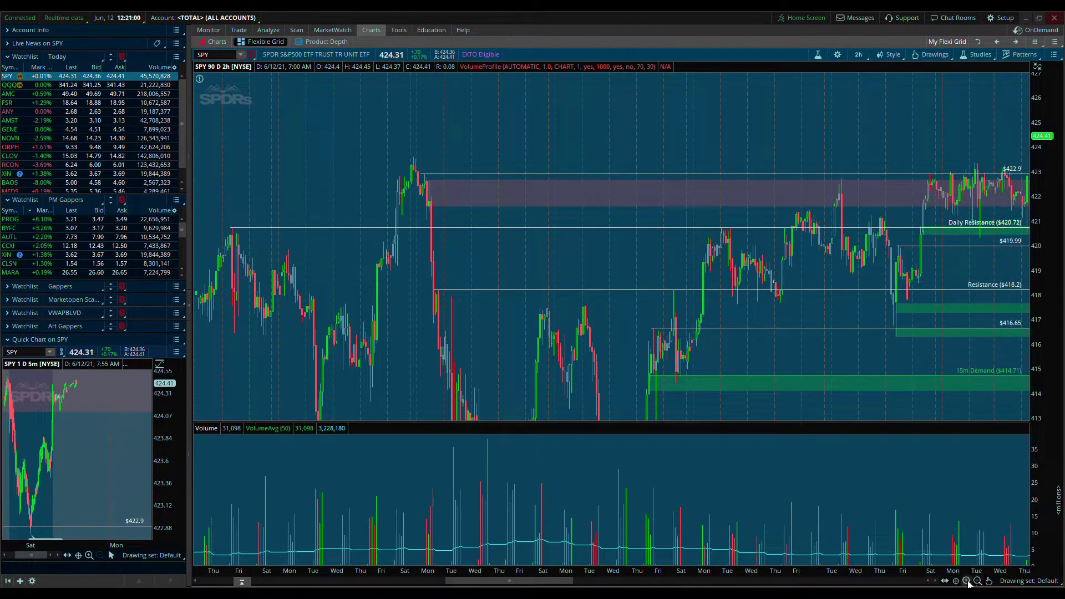
pyautogui.click(970, 582)
pyautogui.moveTo(666, 350); pyautogui.dragTo(428, 100)
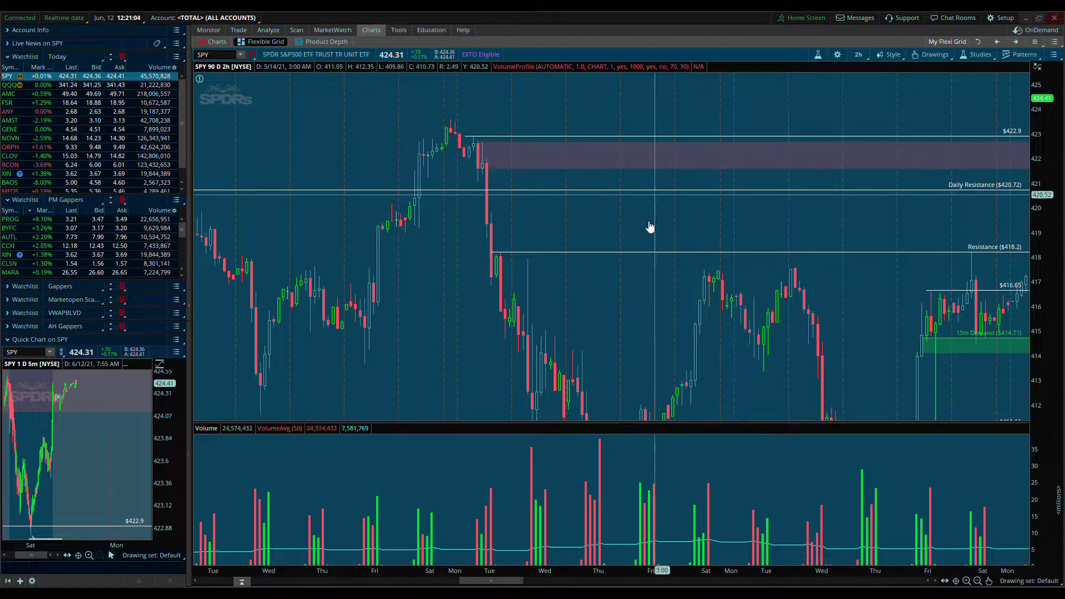
pyautogui.moveTo(480, 302); pyautogui.dragTo(738, 267)
# Shade a purple rectangle just below the 418.2 resistance line across mid-May.
pyautogui.middleClick(573, 212)
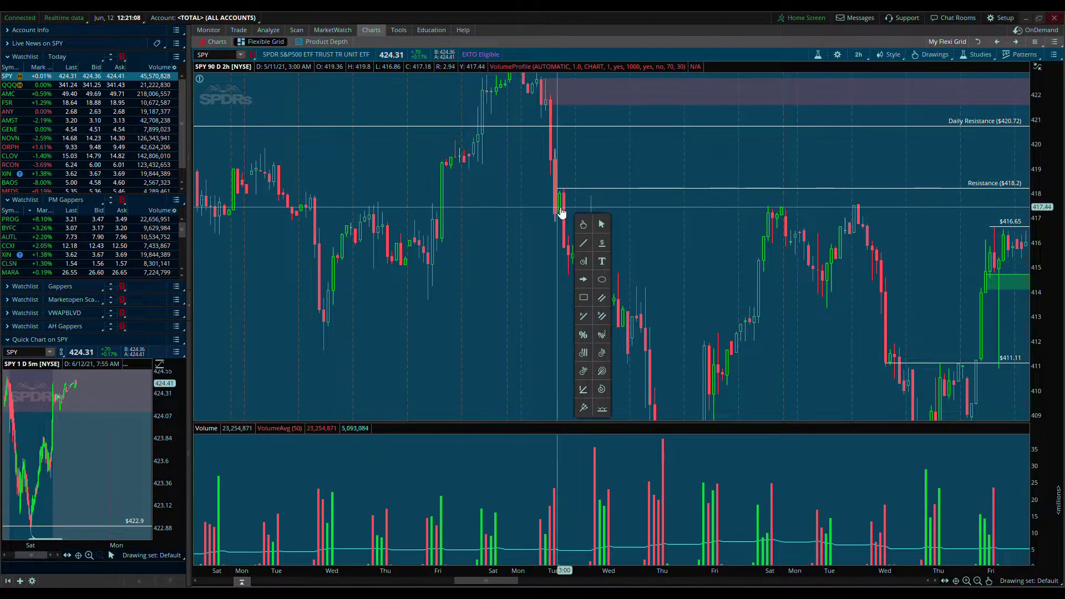
pyautogui.click(583, 298)
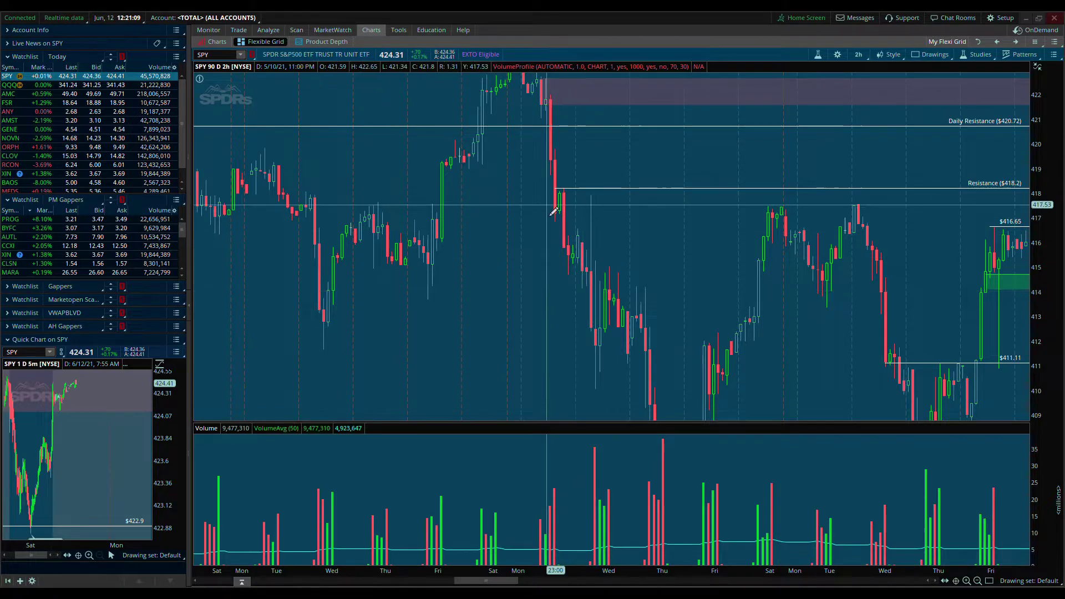
pyautogui.click(535, 188)
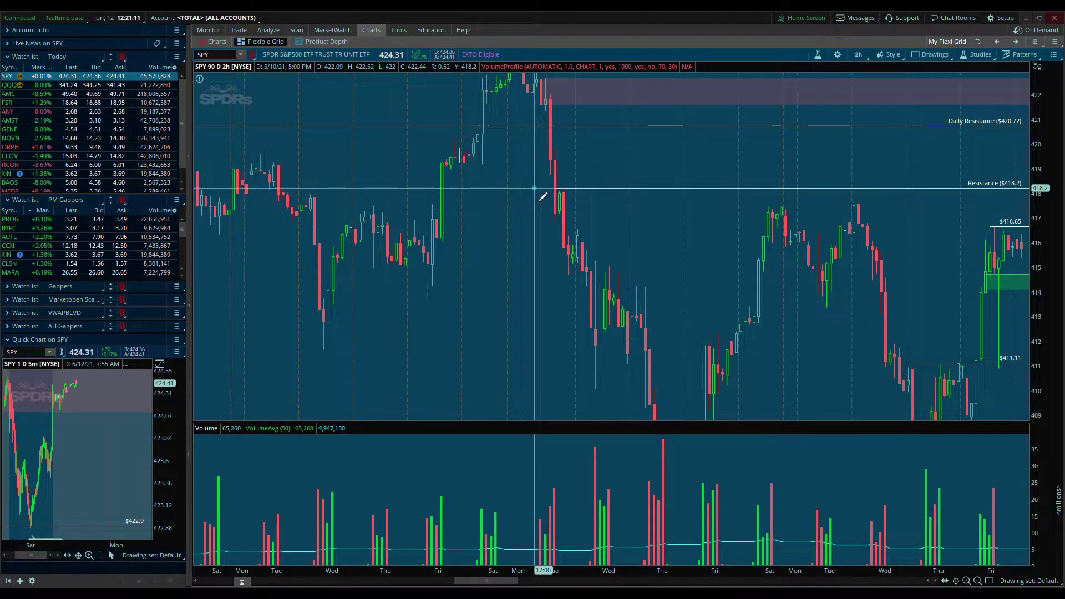
pyautogui.click(980, 210)
pyautogui.middleClick(718, 235)
pyautogui.click(732, 251)
pyautogui.moveTo(882, 260); pyautogui.dragTo(601, 255)
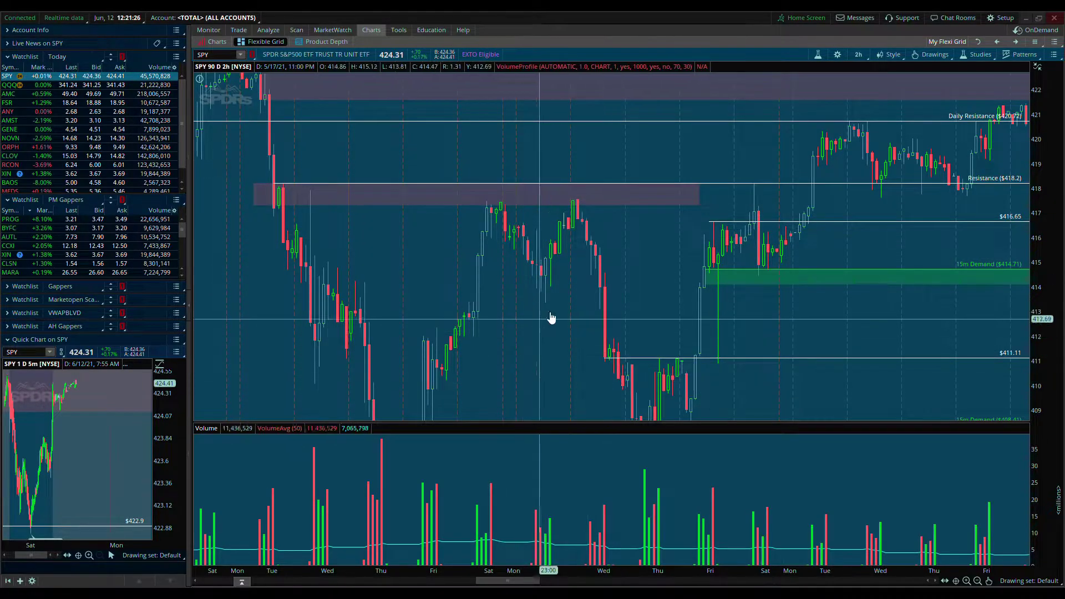
pyautogui.moveTo(581, 205); pyautogui.dragTo(621, 145)
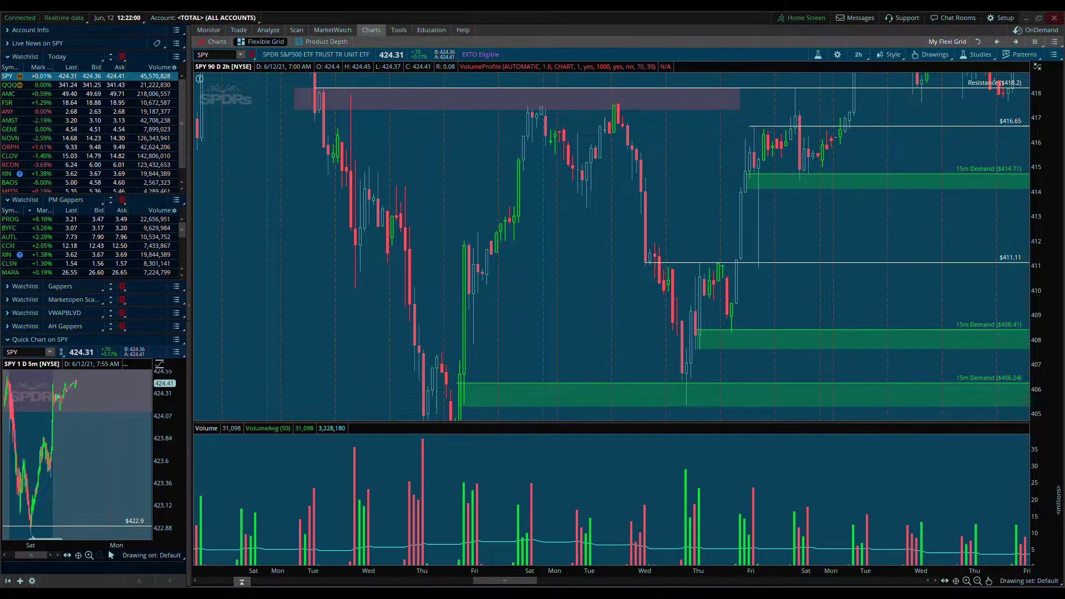
# Delete the unwanted shaded band from the SPY 2h chart.
pyautogui.moveTo(1046, 181); pyautogui.dragTo(1047, 204)
pyautogui.moveTo(873, 246); pyautogui.dragTo(666, 333)
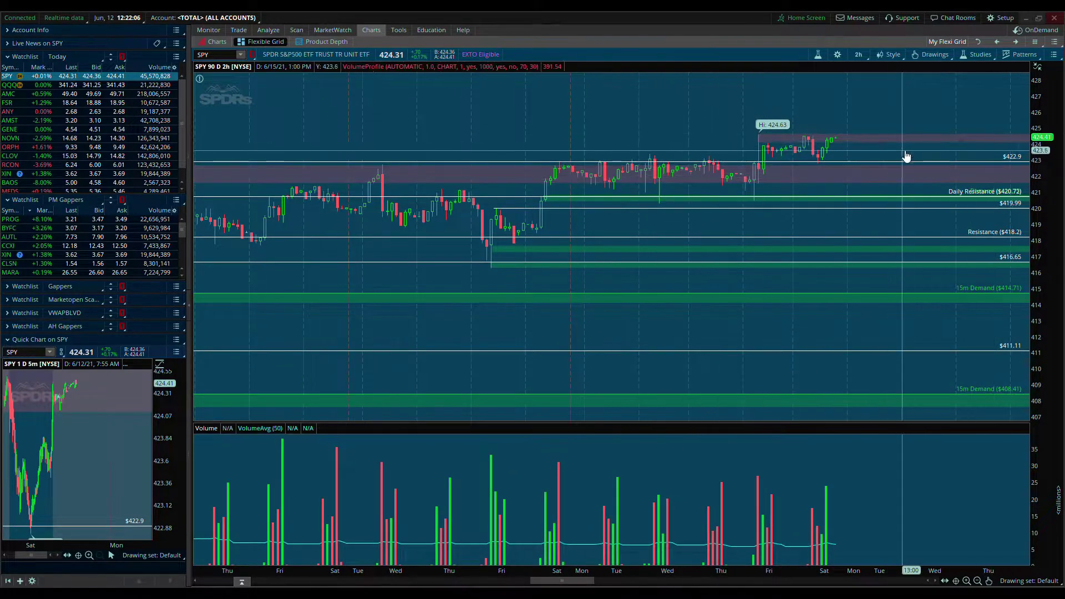
pyautogui.click(789, 181)
pyautogui.press('Delete')
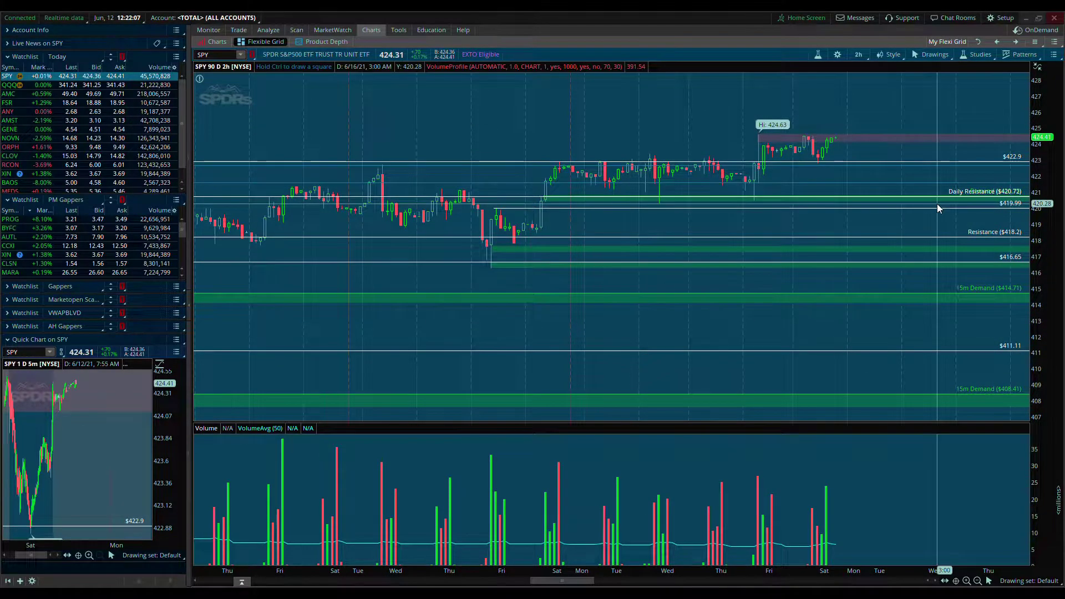
# Review earlier and latest SPY candles, then load QQQ into the main chart.
pyautogui.click(978, 581)
pyautogui.moveTo(414, 152); pyautogui.dragTo(740, 129)
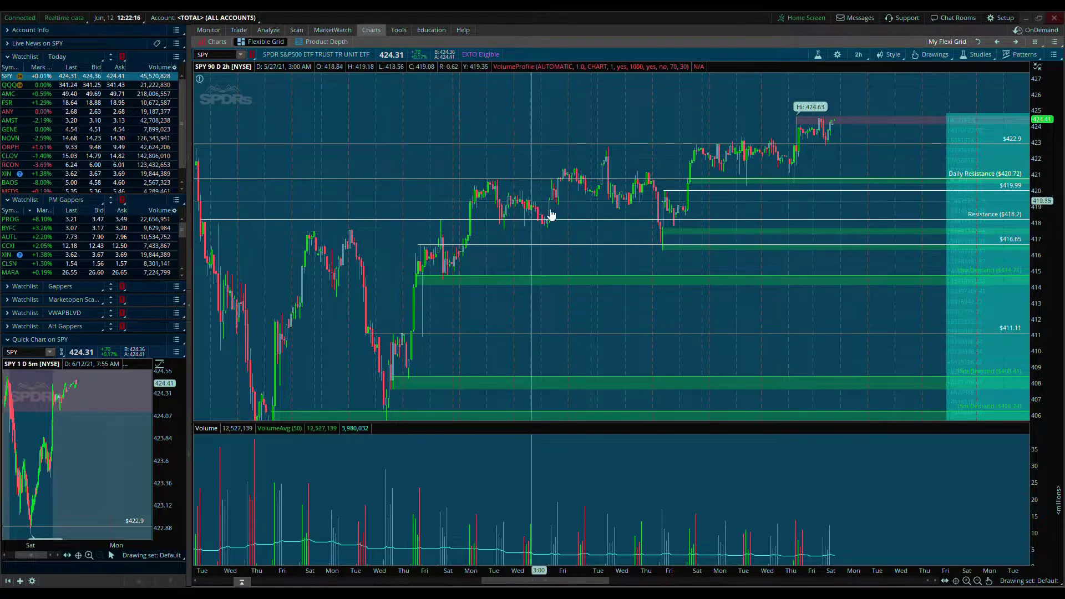
pyautogui.moveTo(444, 207); pyautogui.dragTo(638, 201)
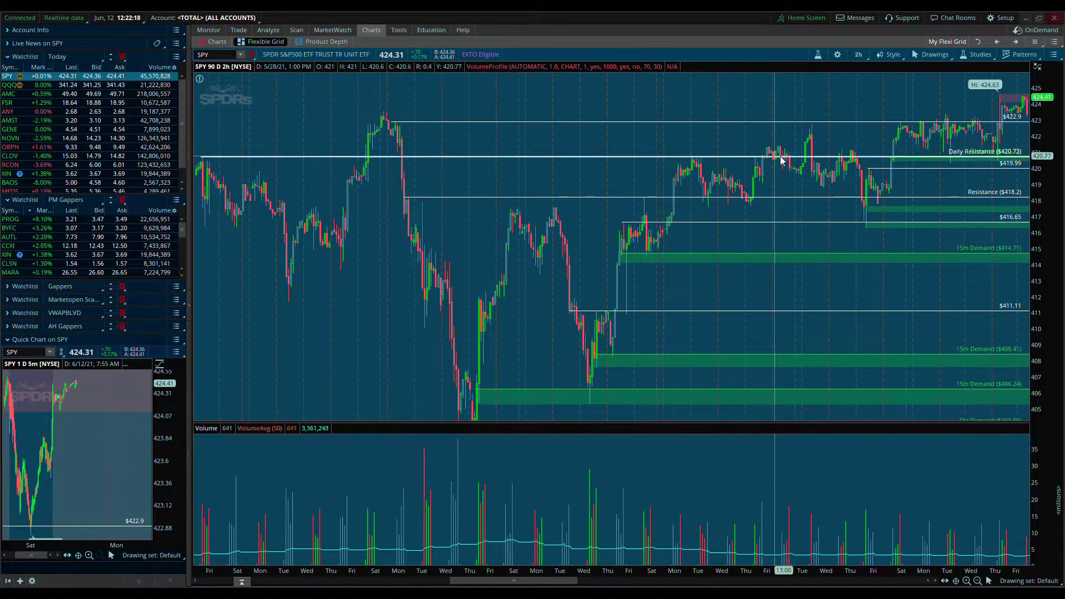
pyautogui.moveTo(766, 323); pyautogui.dragTo(564, 335)
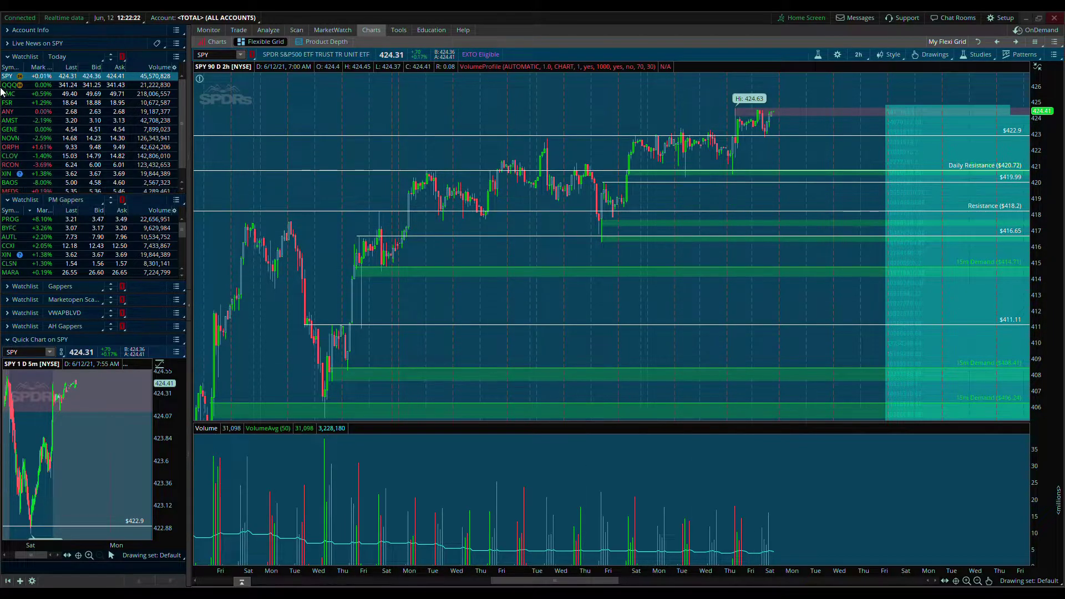
pyautogui.click(23, 85)
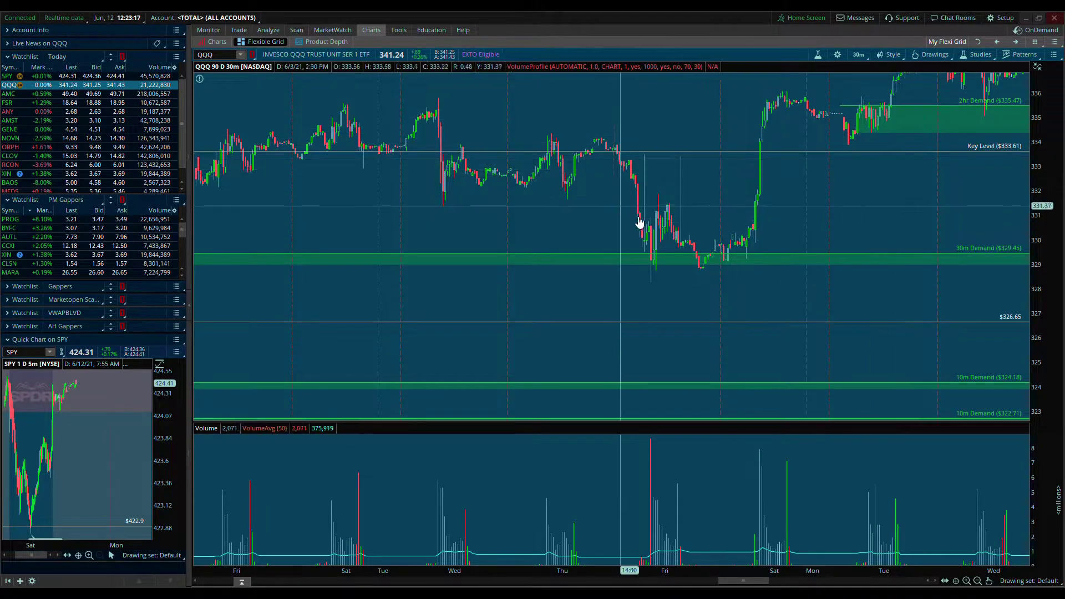
pyautogui.click(978, 581)
pyautogui.moveTo(340, 185); pyautogui.dragTo(591, 184)
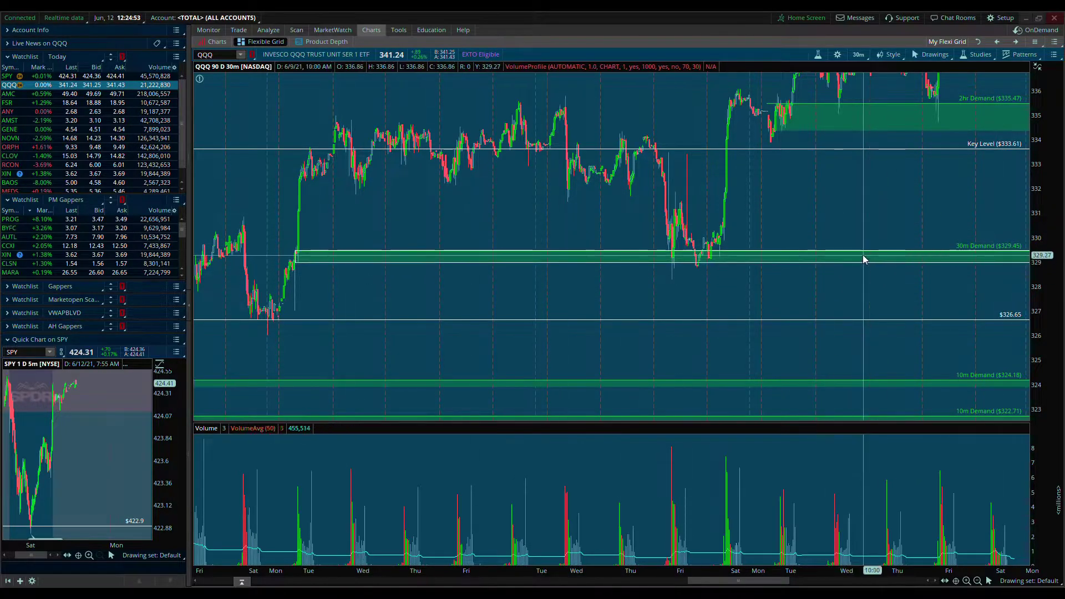
# Select and delete the $329.45 30m Demand rectangle on the QQQ chart.
pyautogui.click(747, 262)
pyautogui.moveTo(864, 268); pyautogui.dragTo(868, 252)
pyautogui.press('Delete')
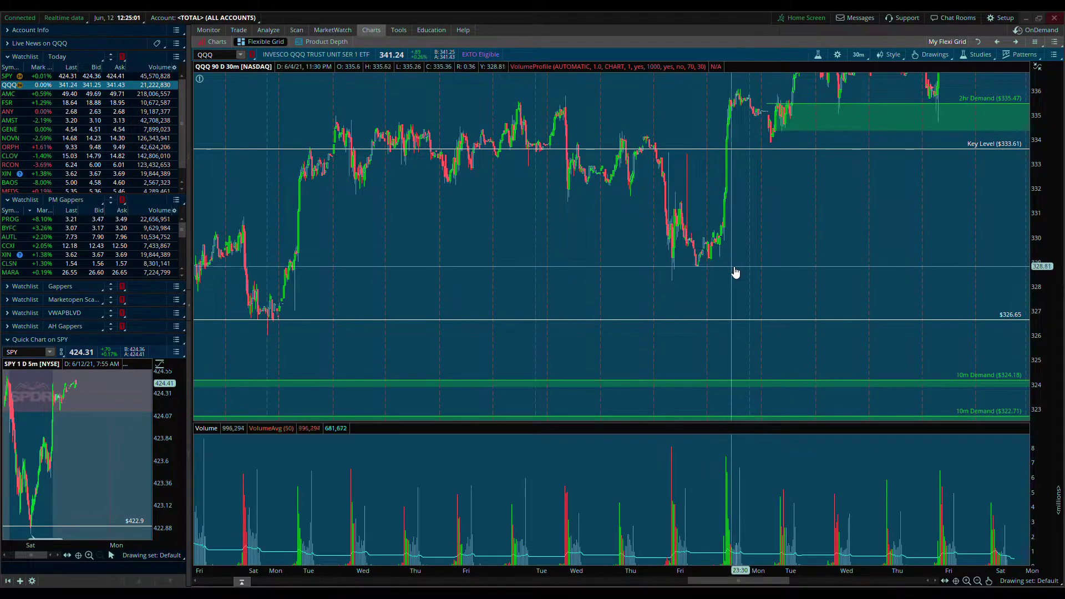
# Frame the week of June 7, with price holding the $335.47 2hr Demand toward $340.
pyautogui.moveTo(741, 268); pyautogui.dragTo(446, 319)
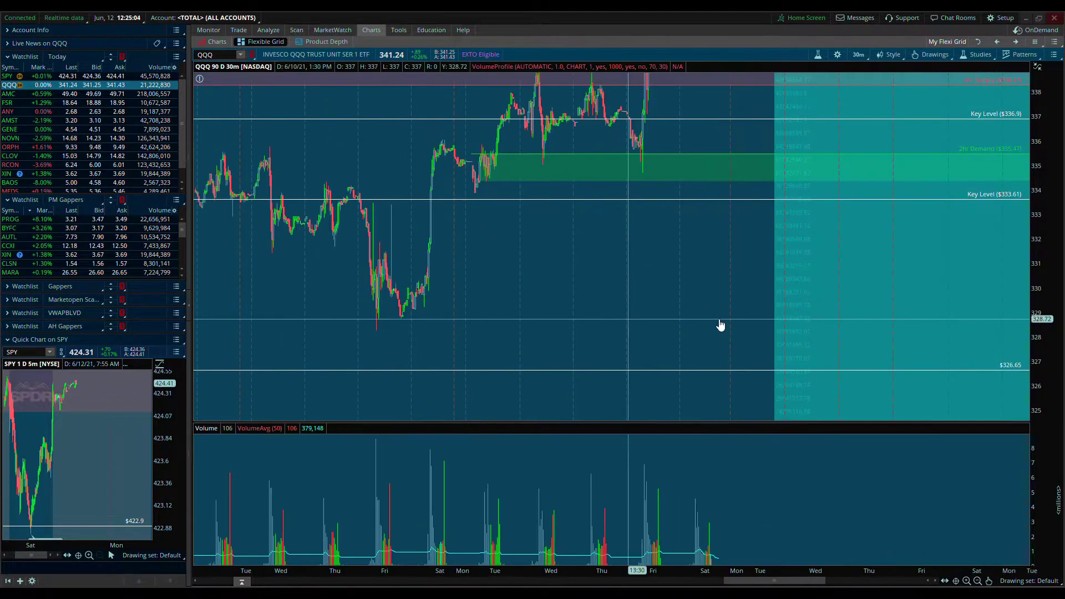
pyautogui.click(968, 581)
pyautogui.moveTo(735, 340); pyautogui.dragTo(401, 361)
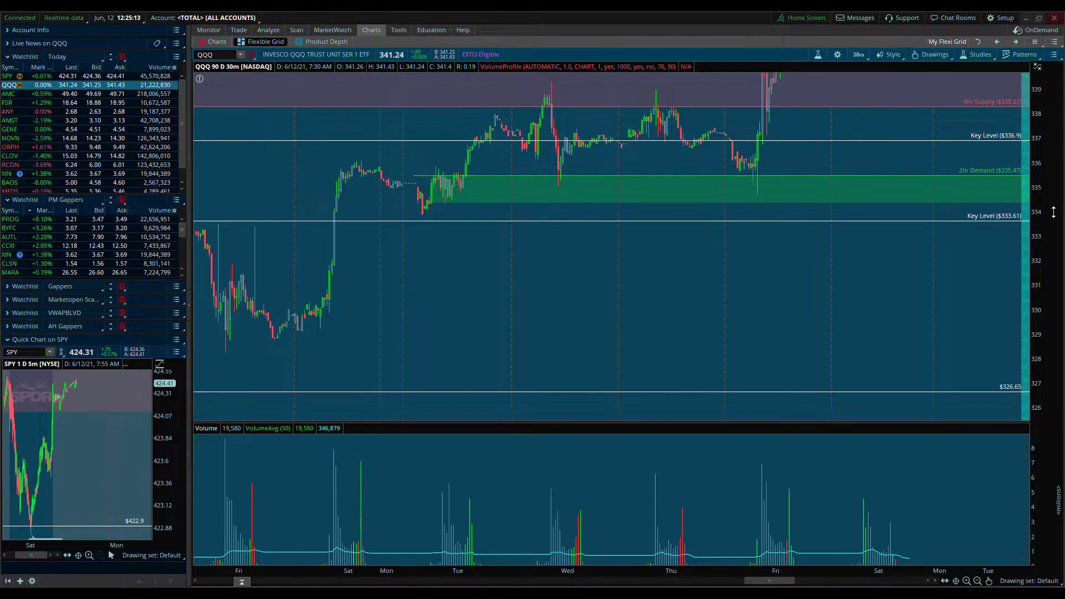
pyautogui.moveTo(460, 220); pyautogui.dragTo(458, 240)
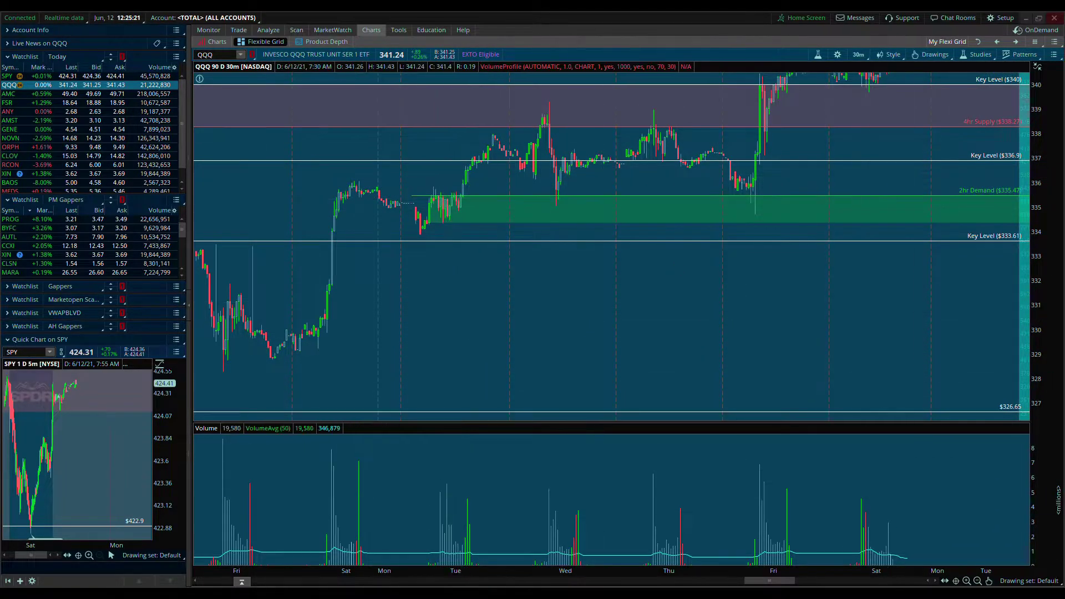
pyautogui.moveTo(779, 199)
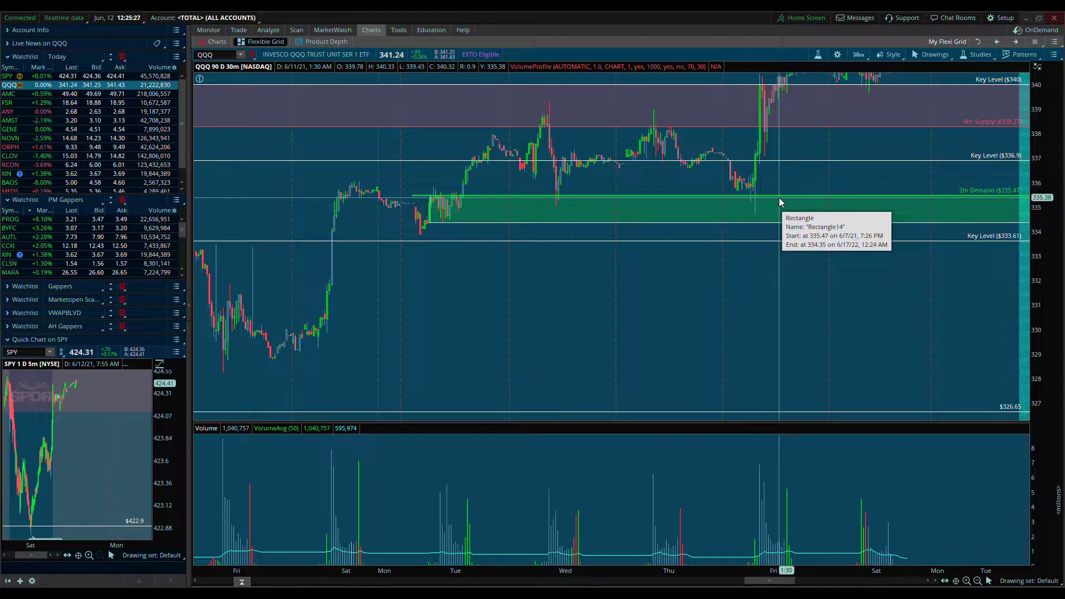
pyautogui.moveTo(1053, 267); pyautogui.dragTo(1048, 233)
pyautogui.scroll(2, 720, 363)
pyautogui.moveTo(721, 364); pyautogui.dragTo(397, 399)
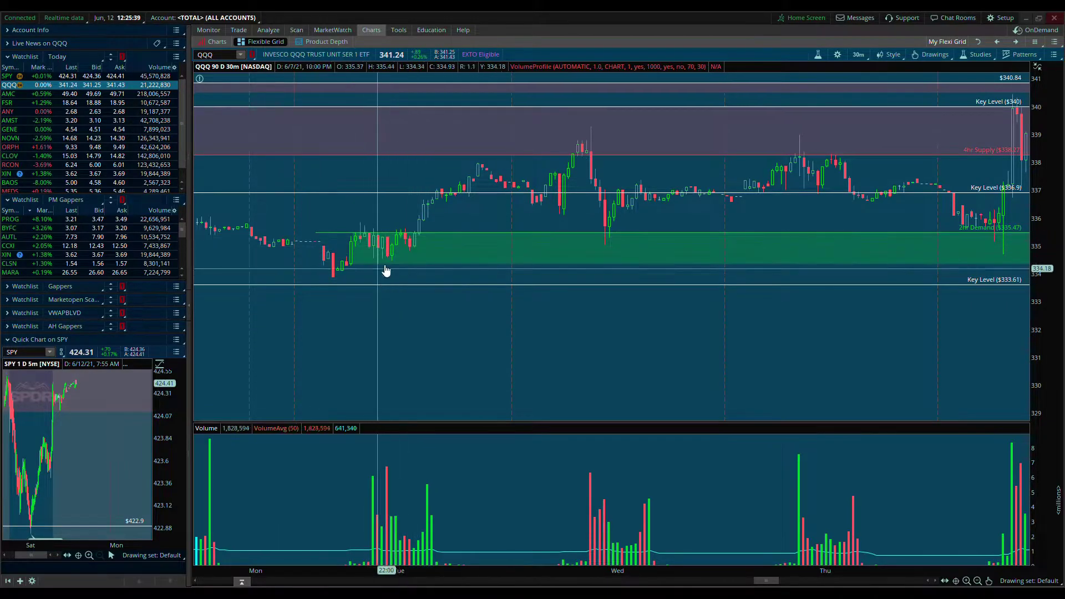
pyautogui.click(989, 581)
pyautogui.click(994, 452)
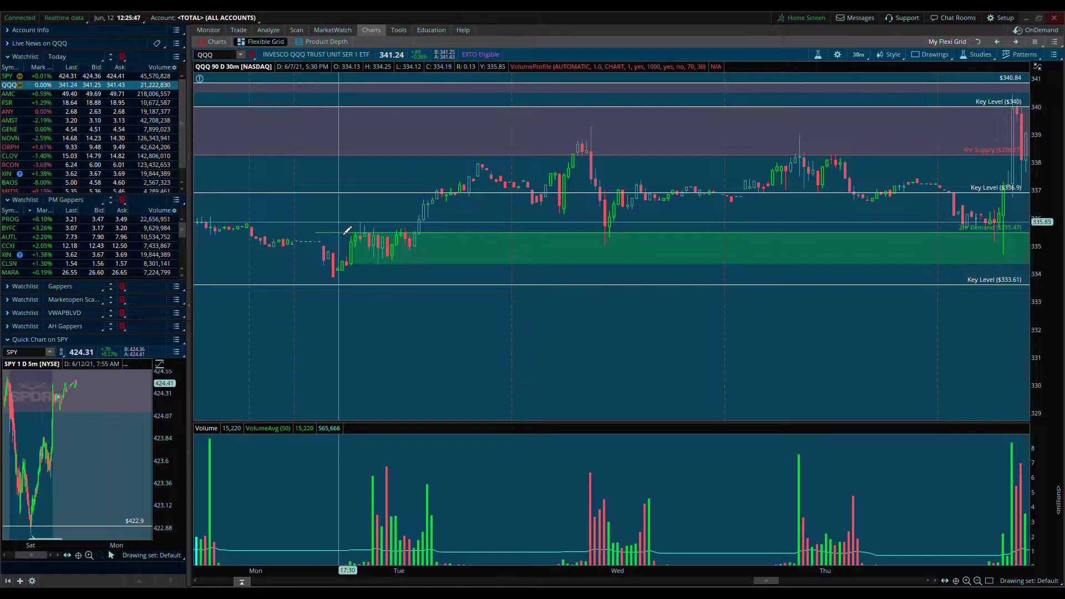
pyautogui.moveTo(338, 222)
pyautogui.mouseDown()
pyautogui.moveTo(611, 268)
pyautogui.moveTo(939, 264)
pyautogui.mouseUp()
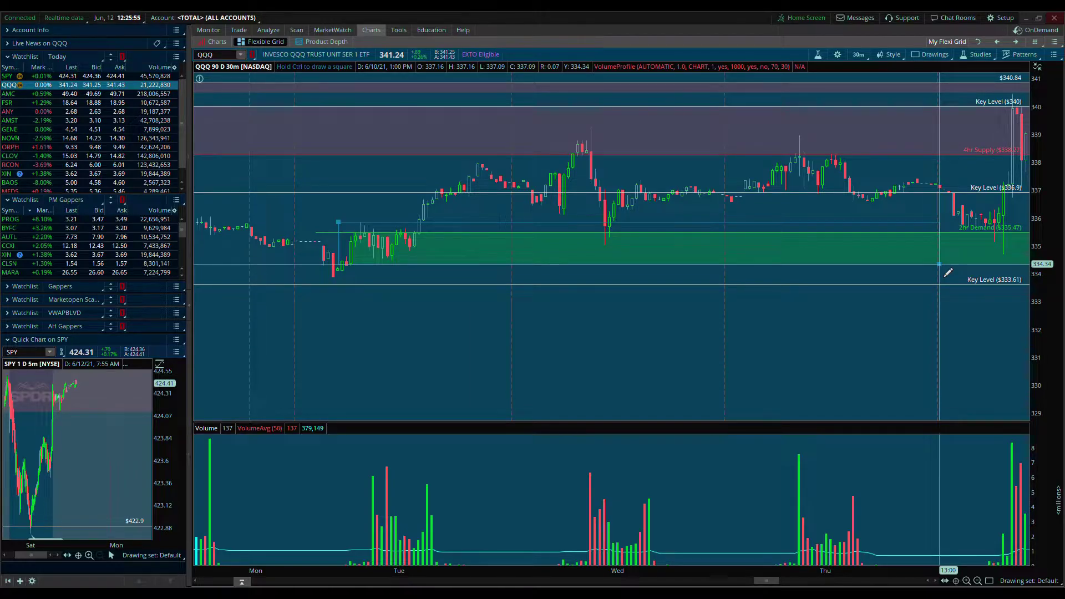
pyautogui.moveTo(939, 264)
pyautogui.mouseDown()
pyautogui.moveTo(255, 259)
pyautogui.moveTo(726, 233)
pyautogui.moveTo(980, 235)
pyautogui.moveTo(899, 236)
pyautogui.mouseUp()
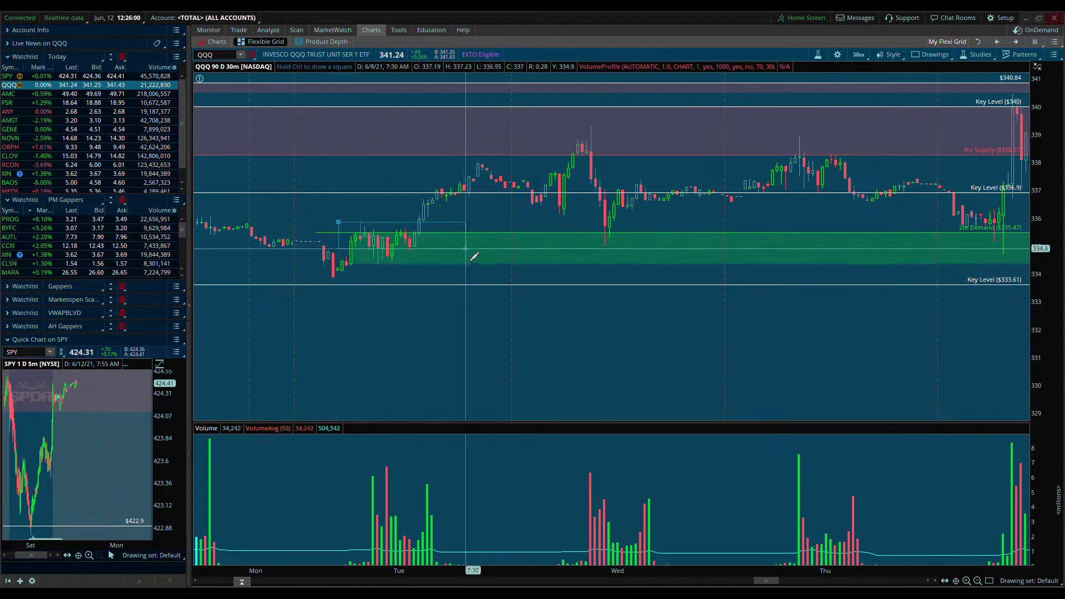
pyautogui.moveTo(1005, 262); pyautogui.dragTo(996, 264)
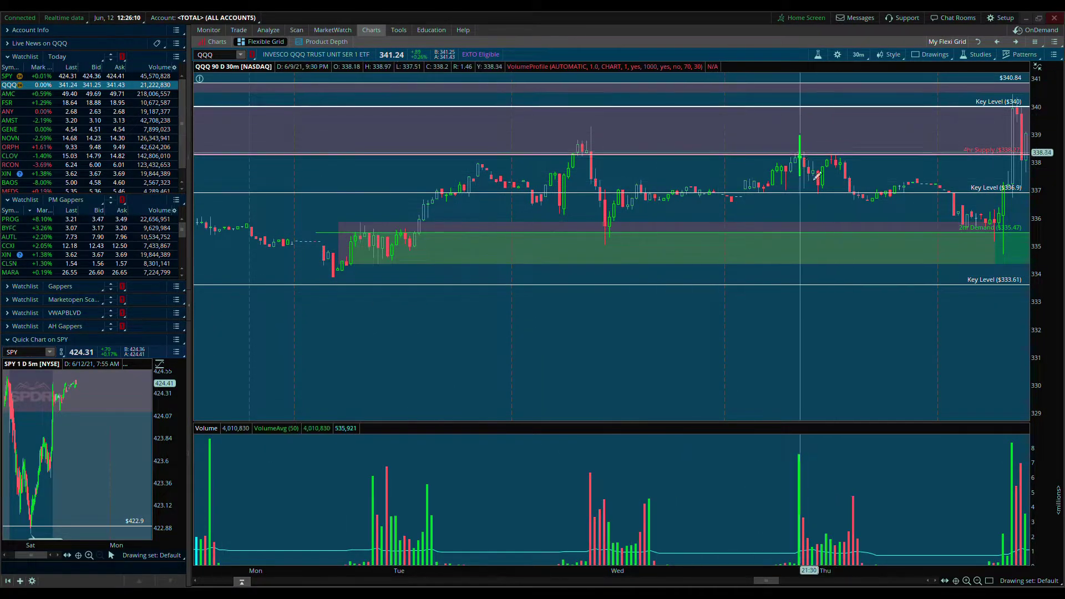
pyautogui.middleClick(700, 324)
pyautogui.click(726, 335)
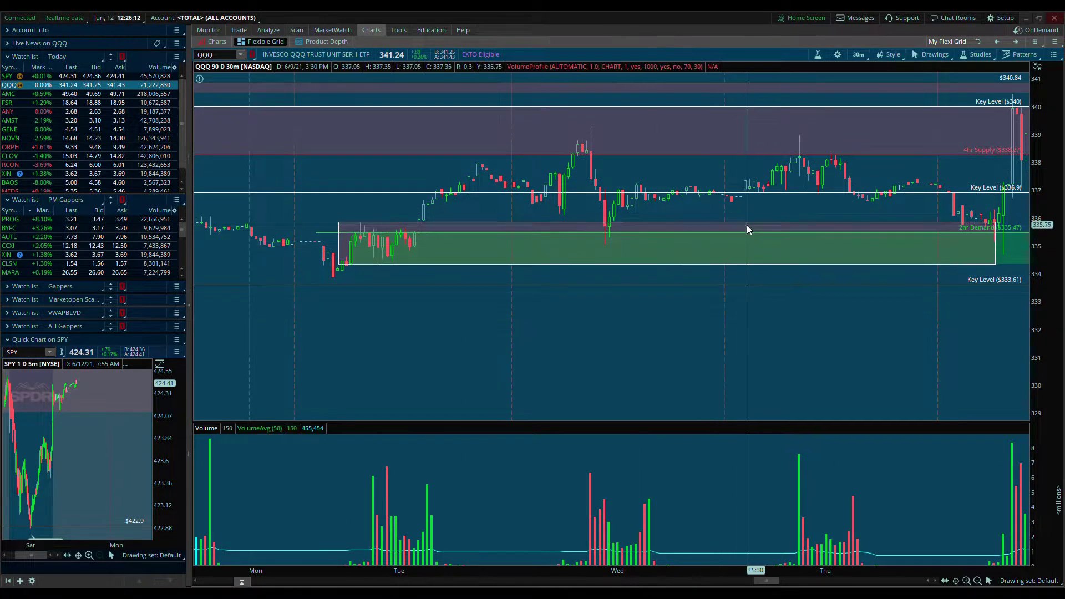
pyautogui.click(747, 225)
pyautogui.press('Delete')
pyautogui.moveTo(796, 274); pyautogui.dragTo(333, 221)
pyautogui.middleClick(429, 262)
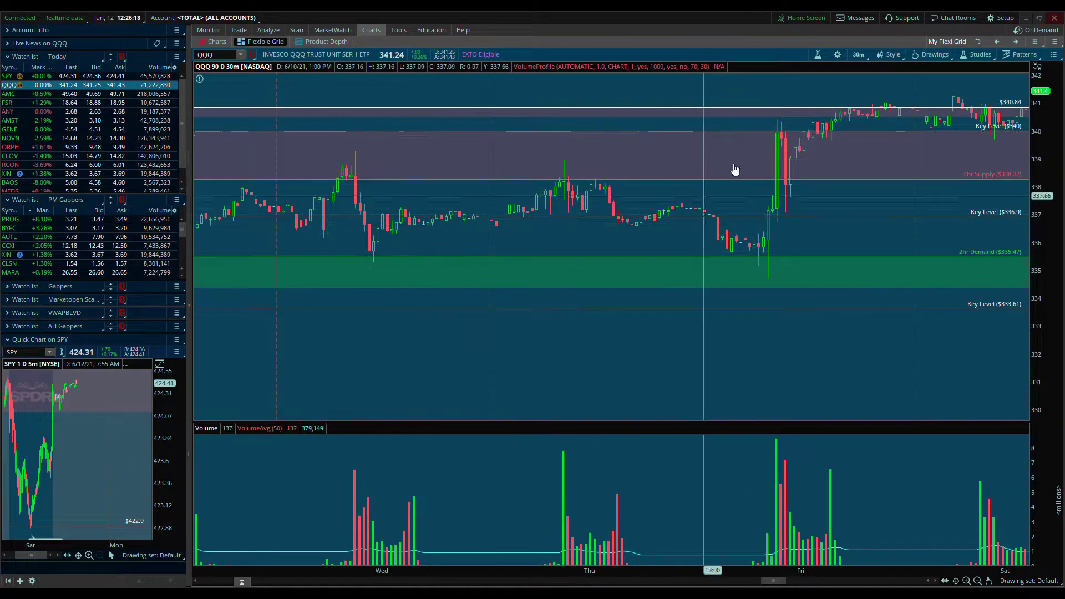
pyautogui.moveTo(411, 247); pyautogui.dragTo(523, 242)
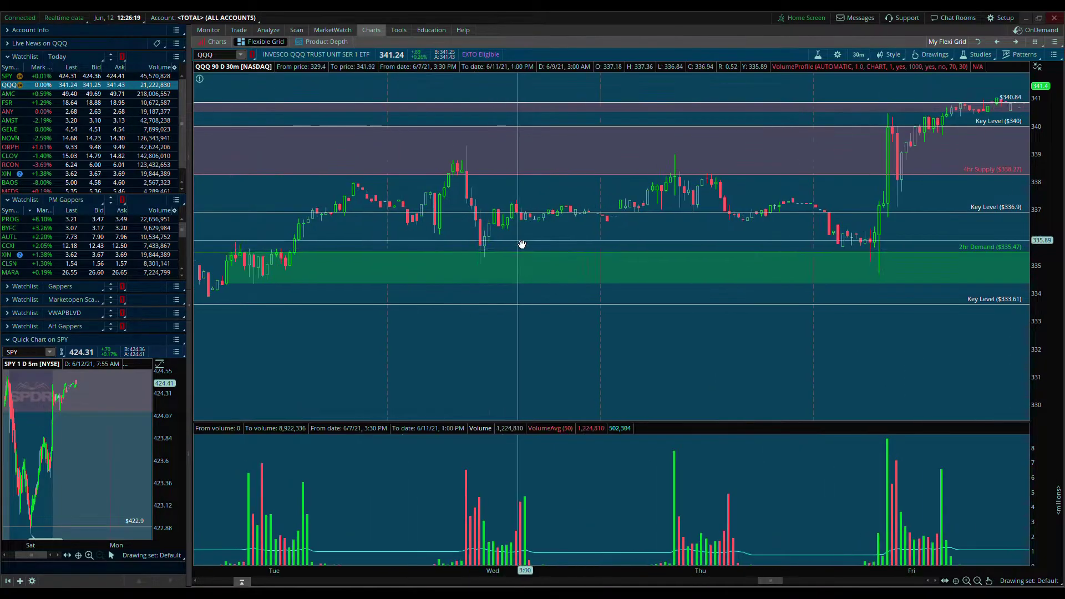
pyautogui.click(967, 581)
pyautogui.moveTo(782, 384); pyautogui.dragTo(653, 383)
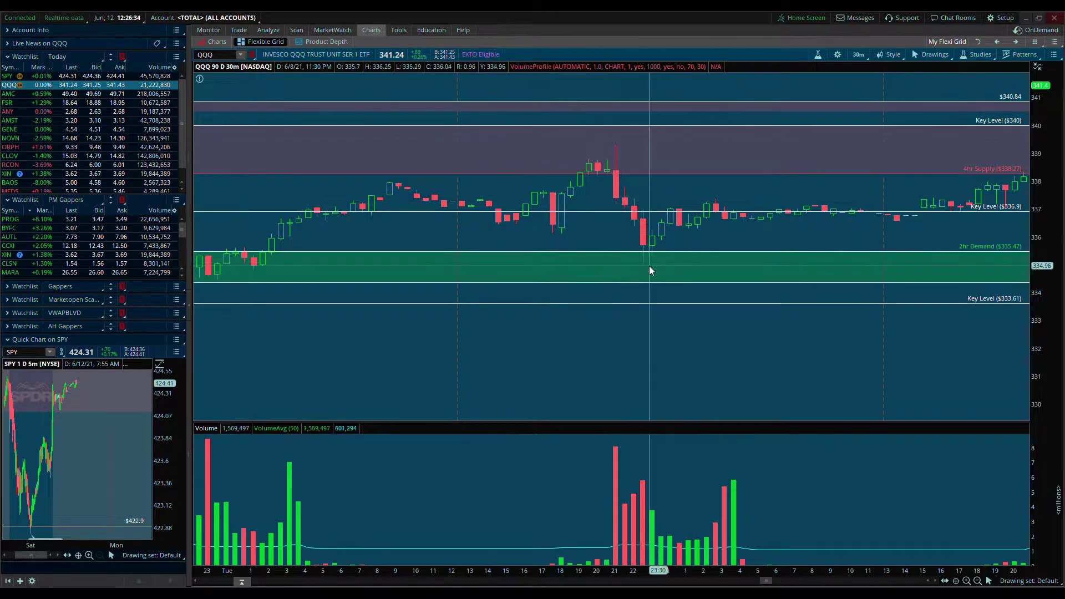
pyautogui.moveTo(923, 192); pyautogui.dragTo(597, 205)
pyautogui.scroll(-5, 653, 204)
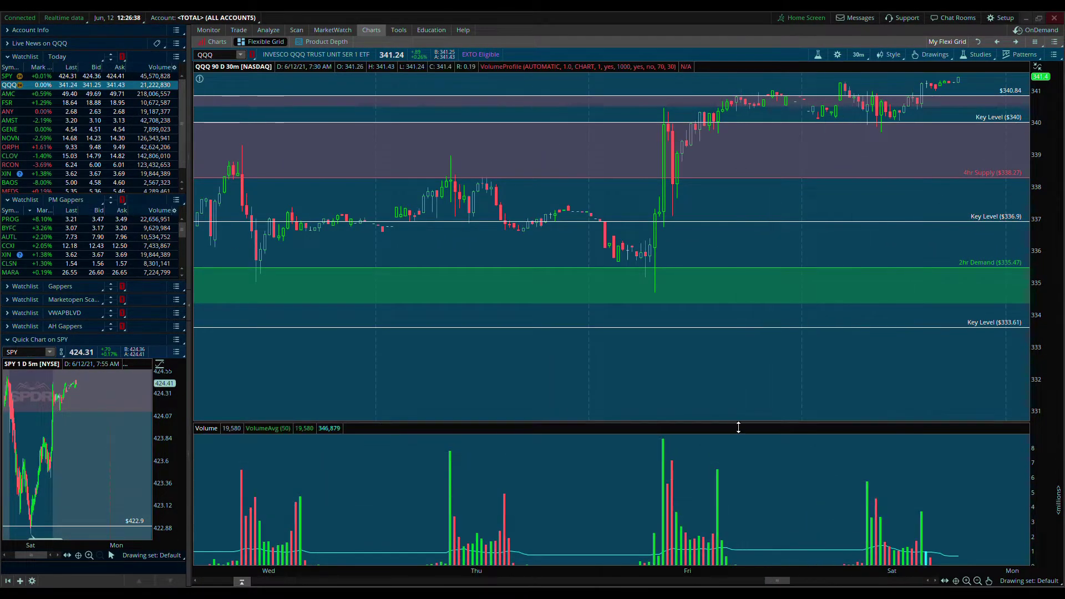
pyautogui.click(967, 581)
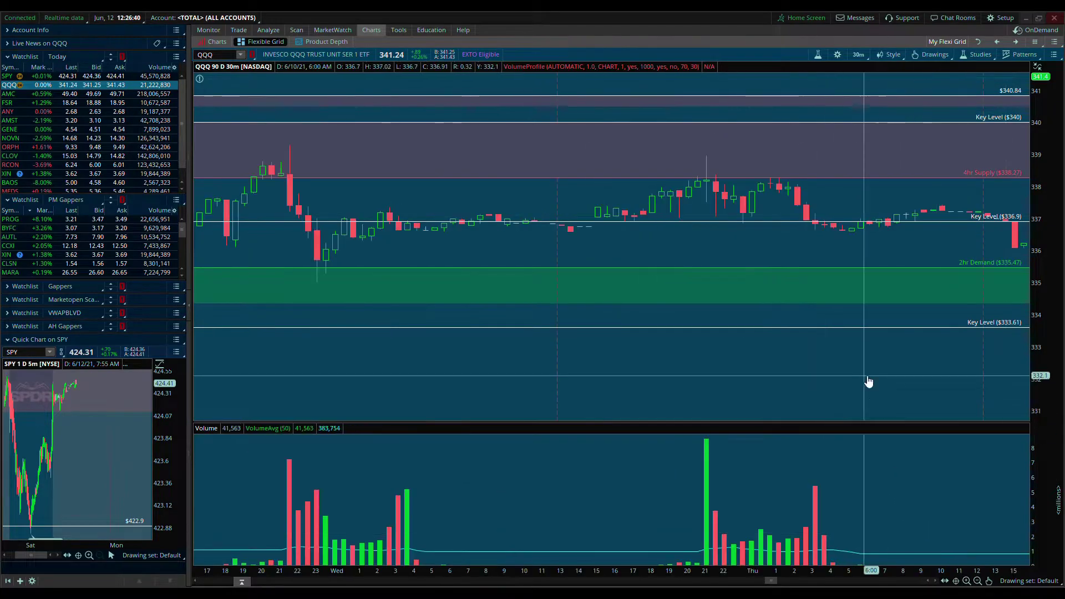
pyautogui.scroll(-2, 893, 366)
pyautogui.moveTo(526, 344); pyautogui.dragTo(623, 332)
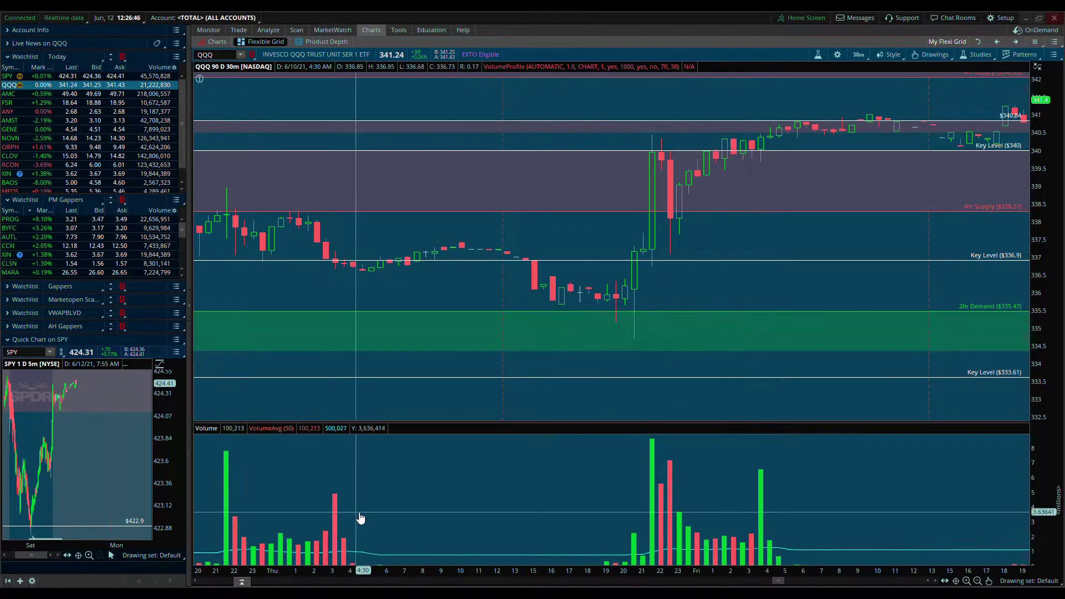
pyautogui.click(979, 581)
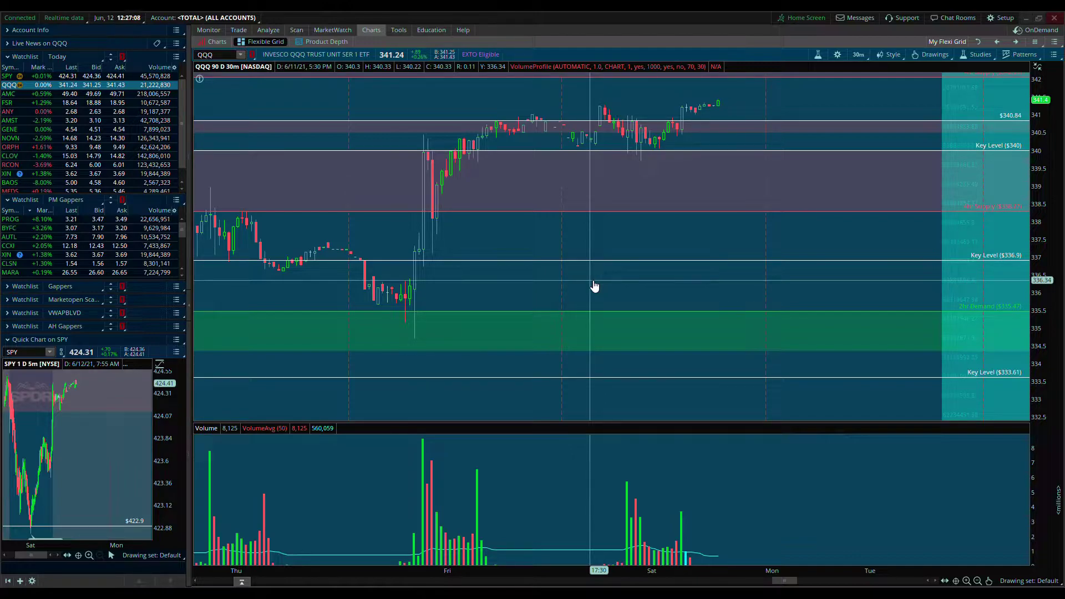
pyautogui.moveTo(487, 257); pyautogui.dragTo(701, 256)
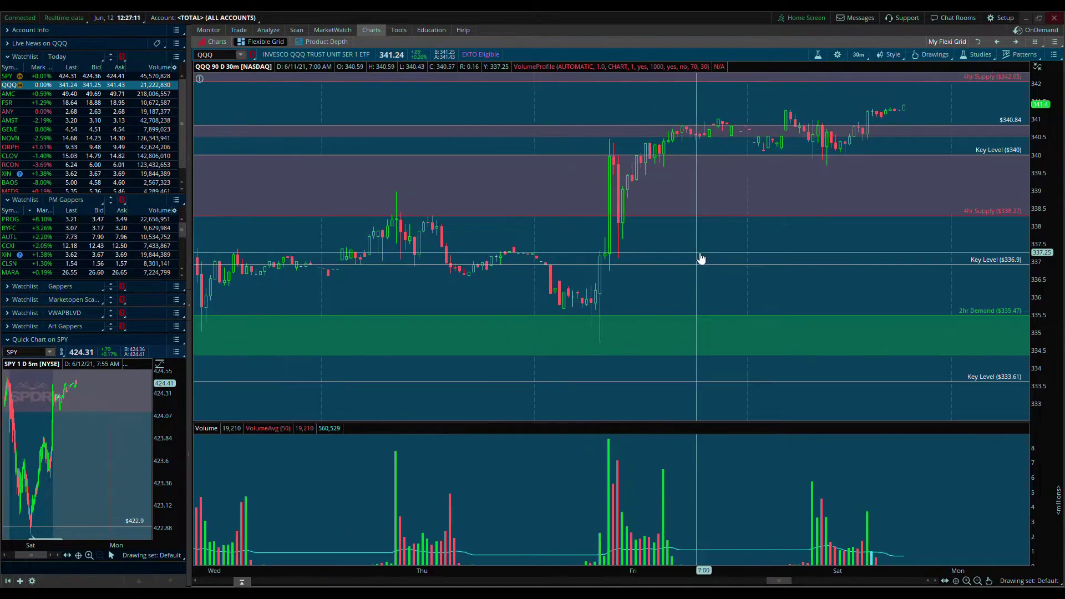
pyautogui.click(978, 581)
pyautogui.moveTo(367, 309); pyautogui.dragTo(877, 301)
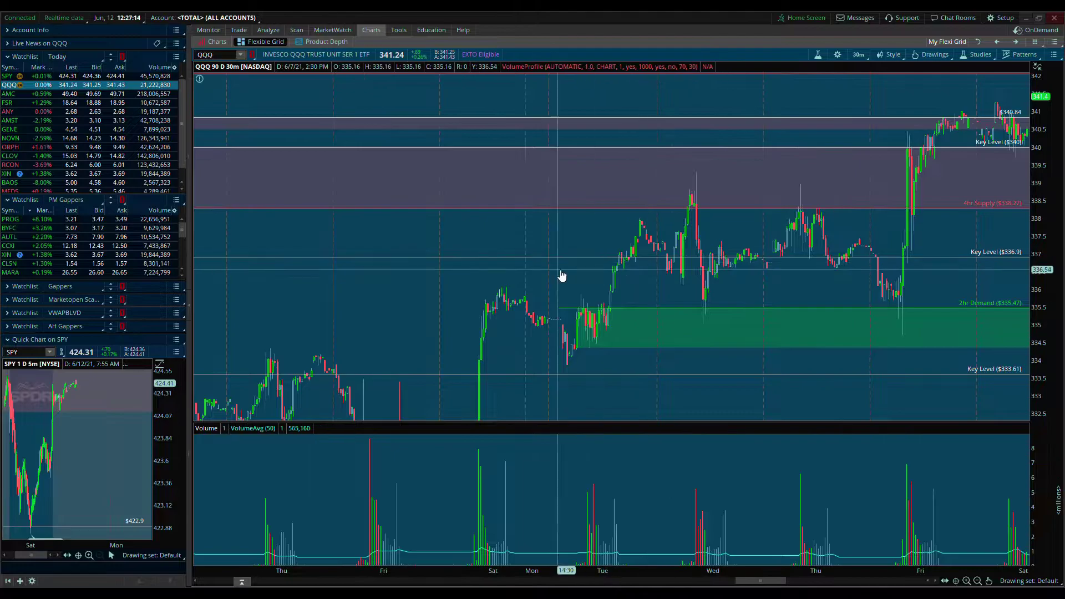
pyautogui.moveTo(298, 307); pyautogui.dragTo(185, 298)
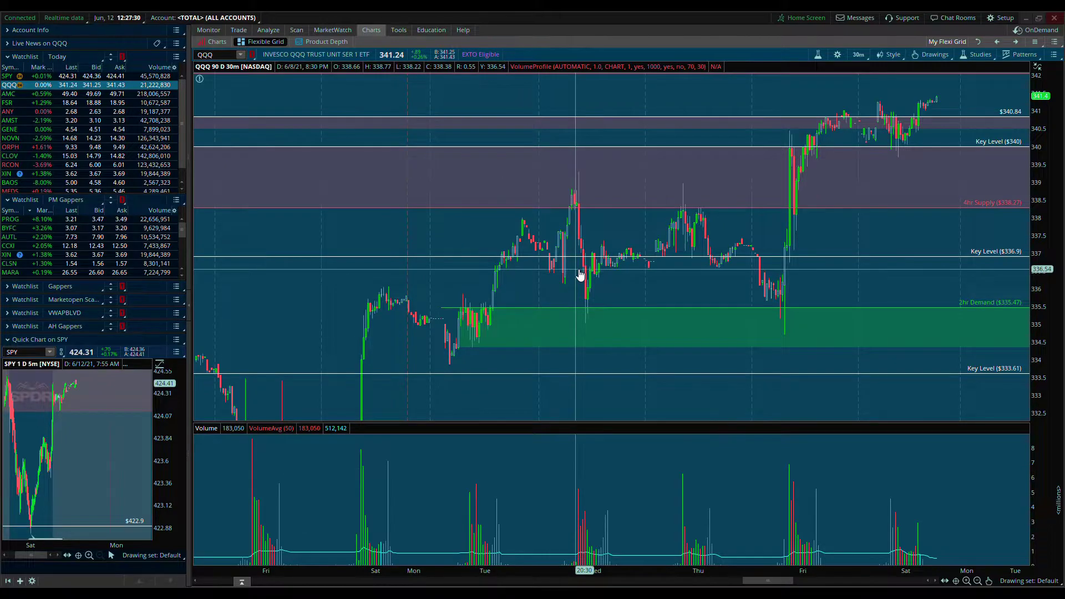
pyautogui.moveTo(634, 248); pyautogui.dragTo(556, 280)
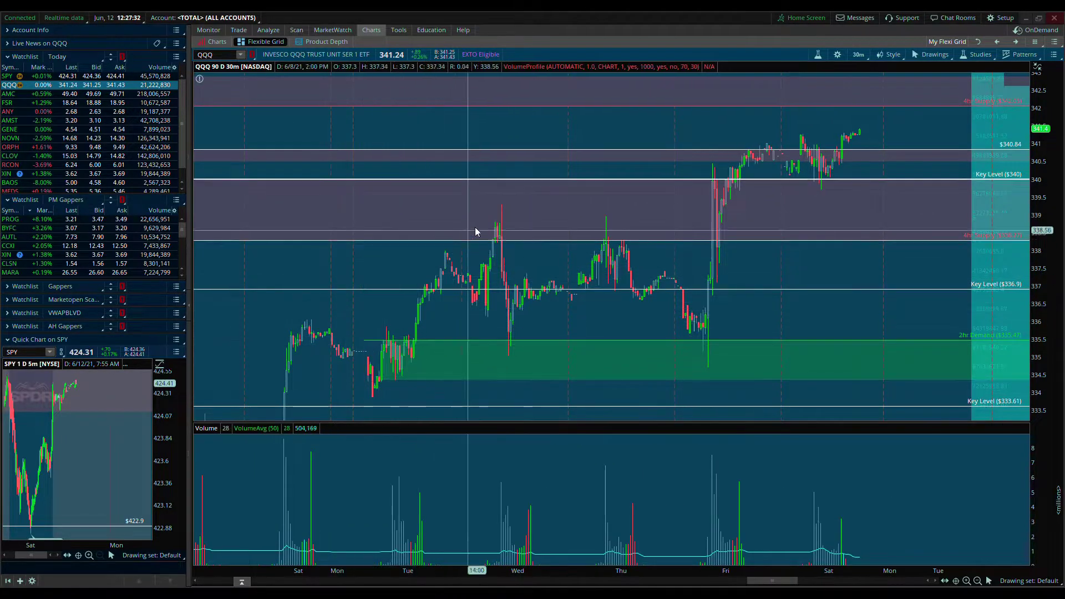
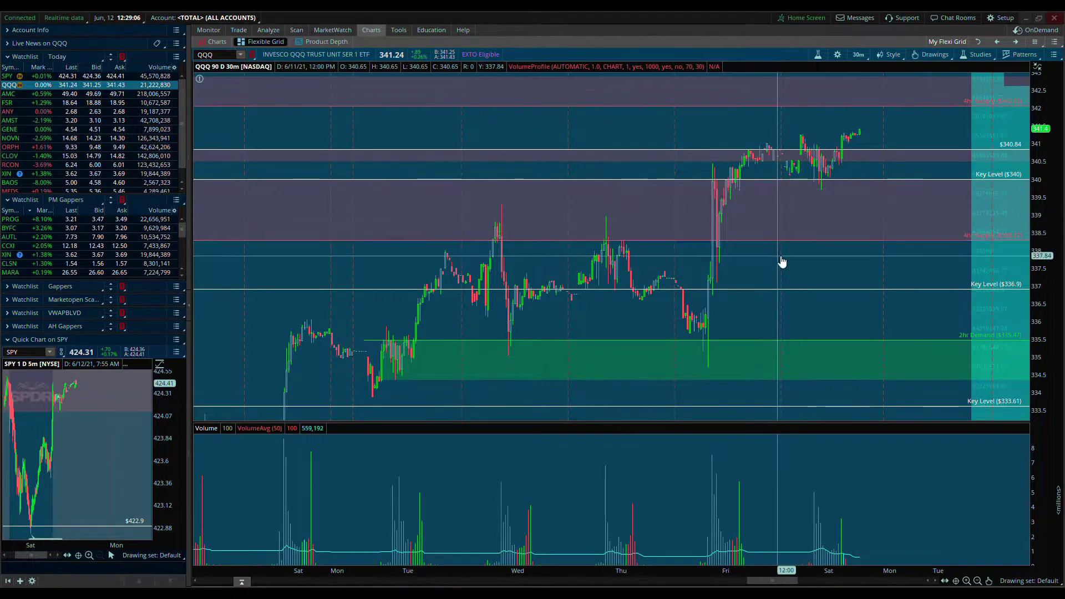
# Frame the Friday rally on the QQQ 30m chart and delete the 4hr supply zone between $340 and $338.27.
pyautogui.moveTo(783, 262); pyautogui.dragTo(663, 271)
pyautogui.moveTo(515, 285); pyautogui.dragTo(655, 275)
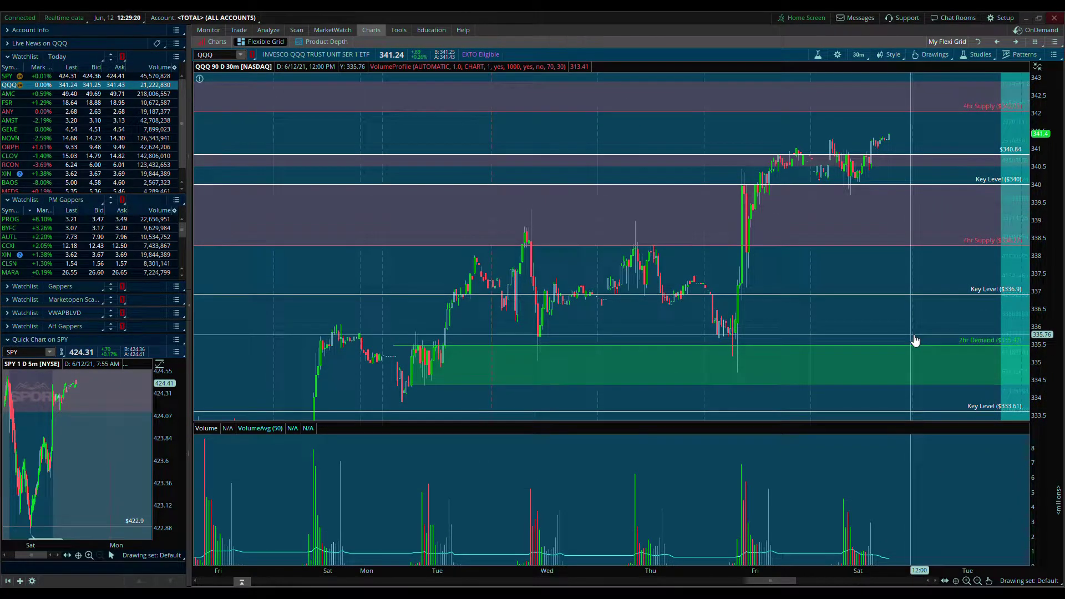
pyautogui.click(967, 581)
pyautogui.moveTo(833, 315); pyautogui.dragTo(281, 369)
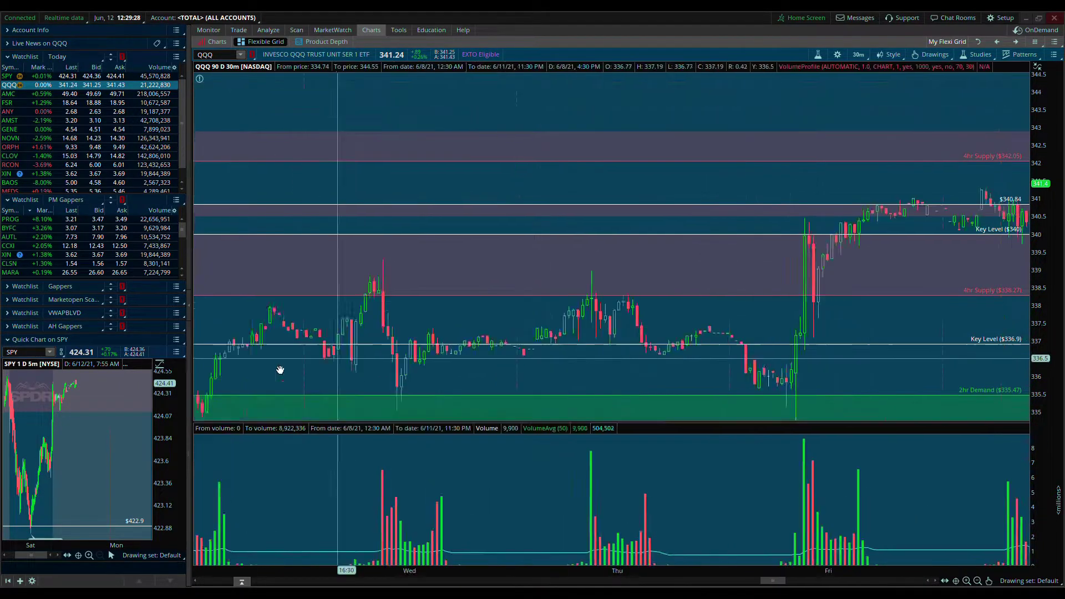
pyautogui.moveTo(711, 358); pyautogui.dragTo(544, 363)
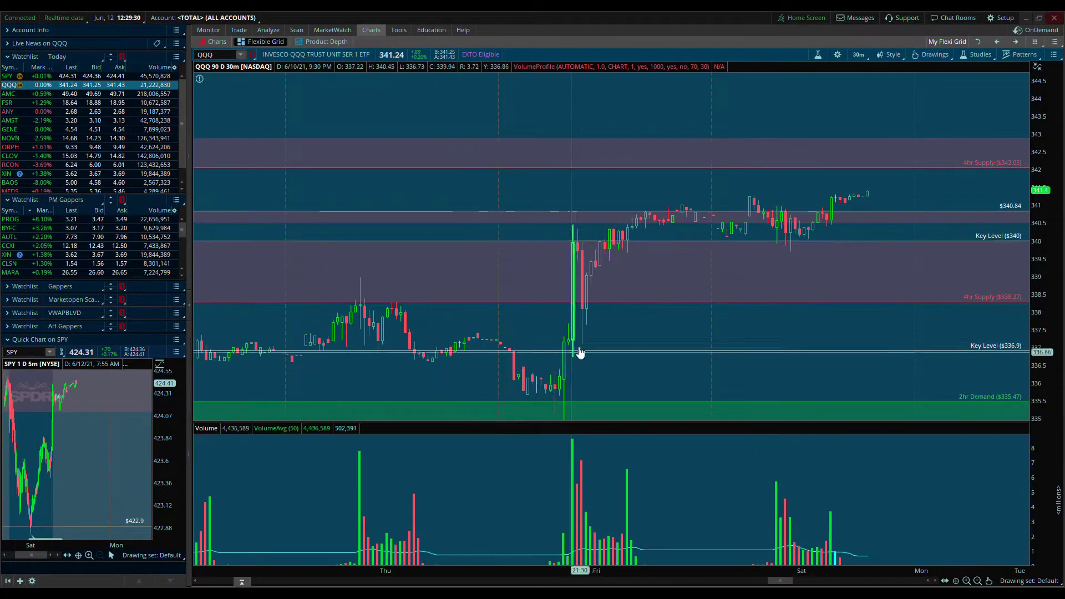
pyautogui.moveTo(614, 342); pyautogui.dragTo(727, 290)
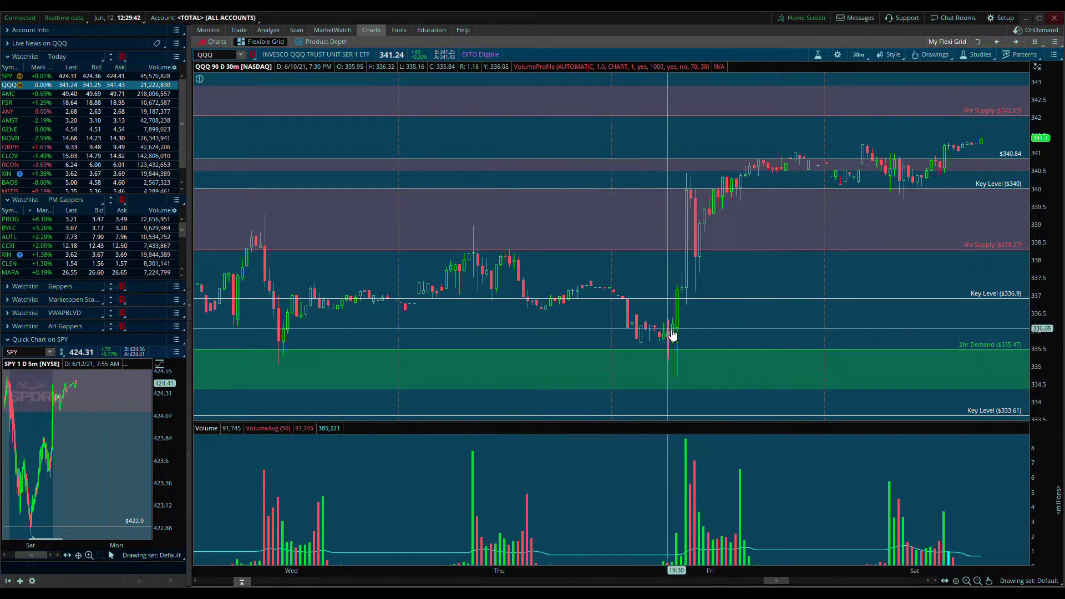
pyautogui.moveTo(771, 317); pyautogui.dragTo(695, 284)
pyautogui.press('Delete')
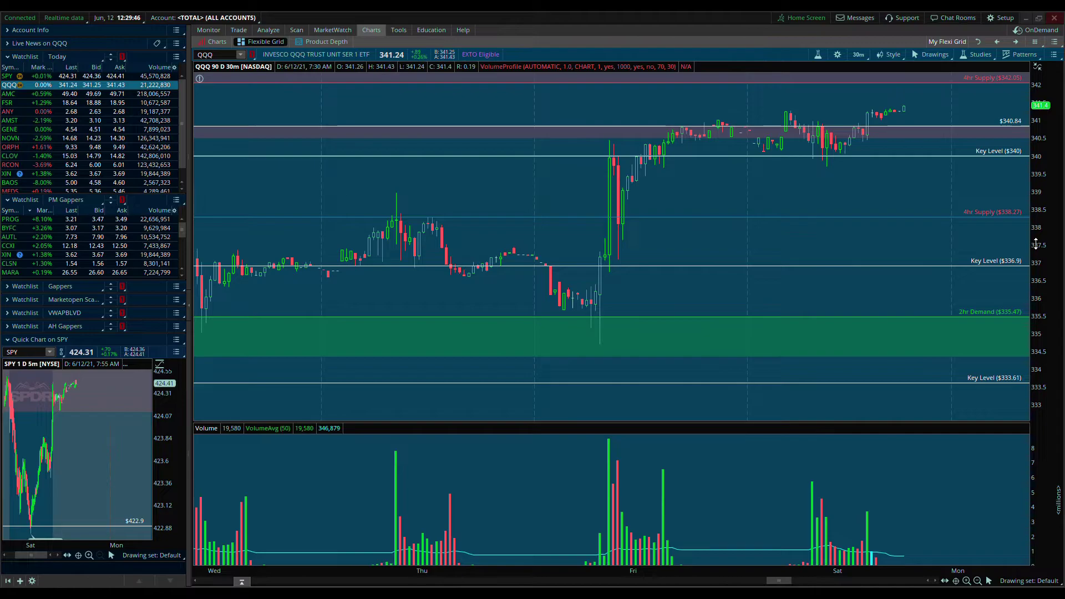
pyautogui.moveTo(780, 221); pyautogui.dragTo(617, 303)
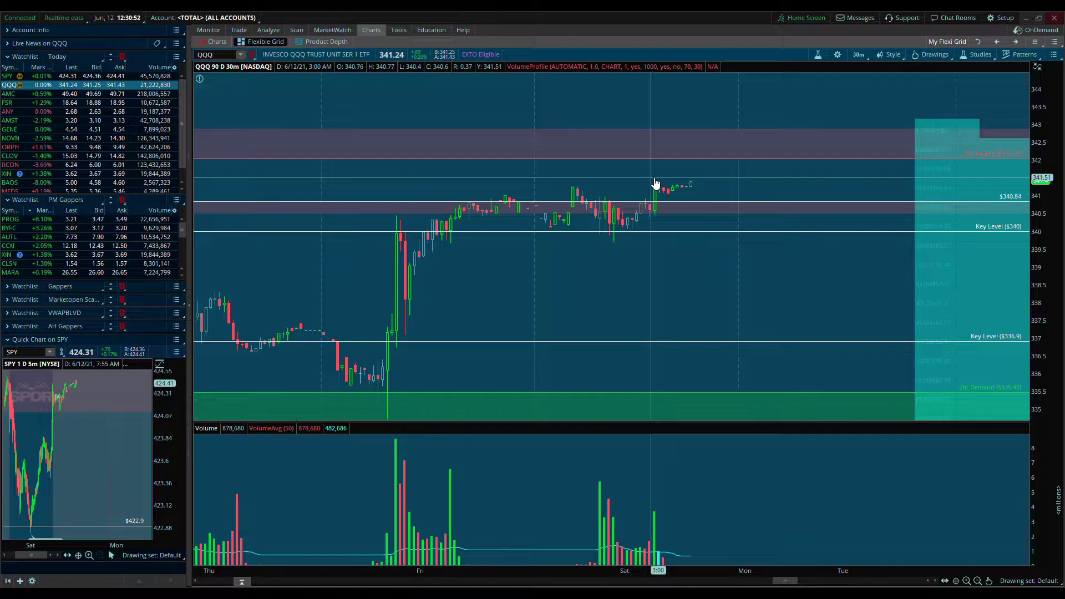
# Zoom in on recent QQQ price action and remove the thin $340.84 supply band.
pyautogui.click(978, 581)
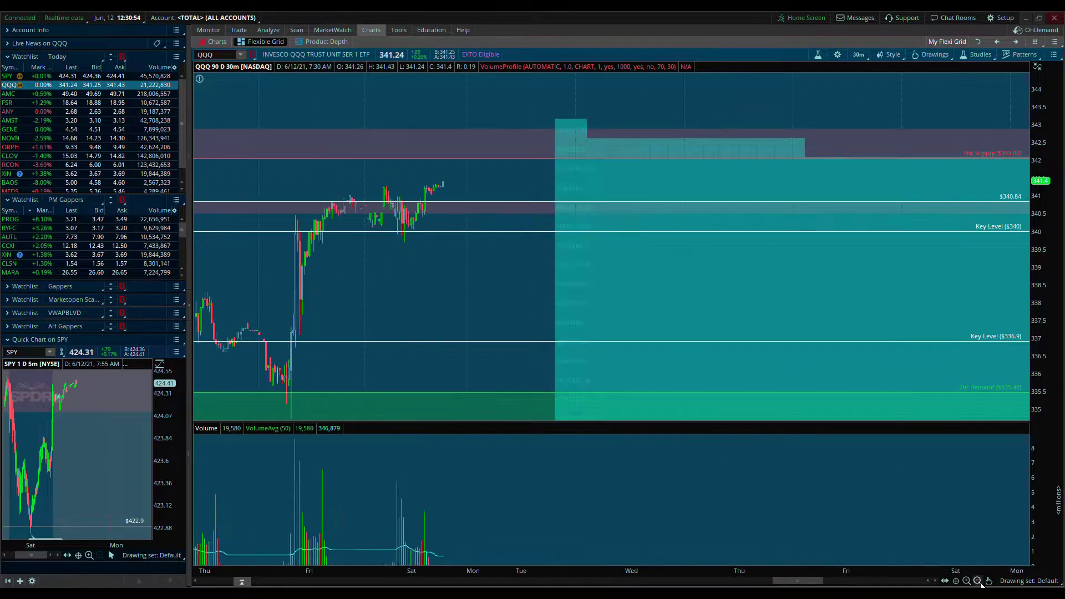
pyautogui.moveTo(462, 293); pyautogui.dragTo(694, 257)
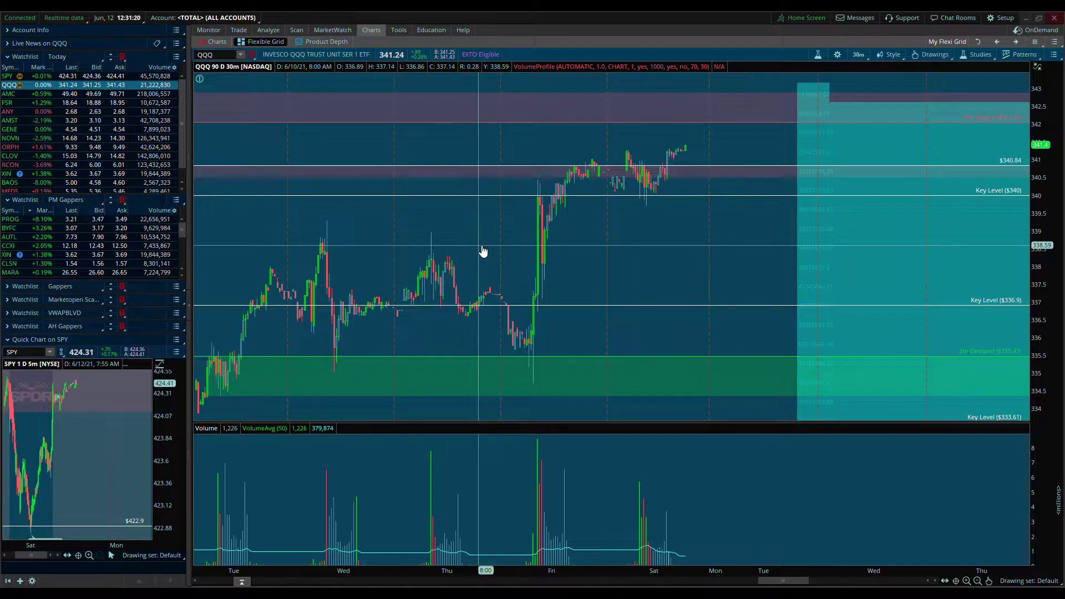
pyautogui.click(967, 581)
pyautogui.moveTo(789, 246); pyautogui.dragTo(478, 261)
pyautogui.middleClick(860, 194)
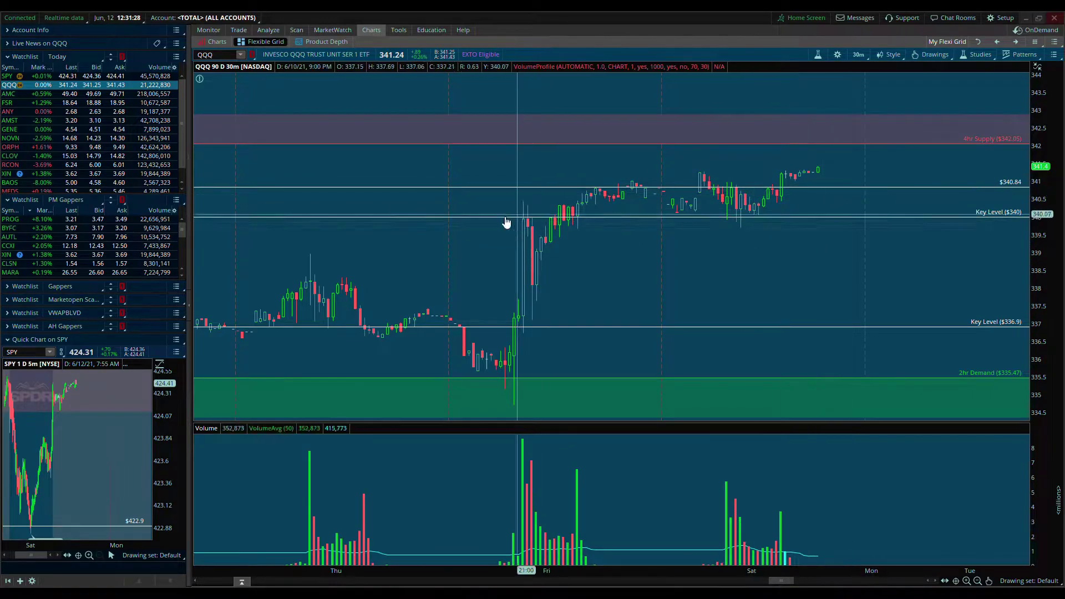
# Start a rectangle at $340.84, cancel it, then pan back to Thursday and the earlier week.
pyautogui.hotkey('alt', 'r')
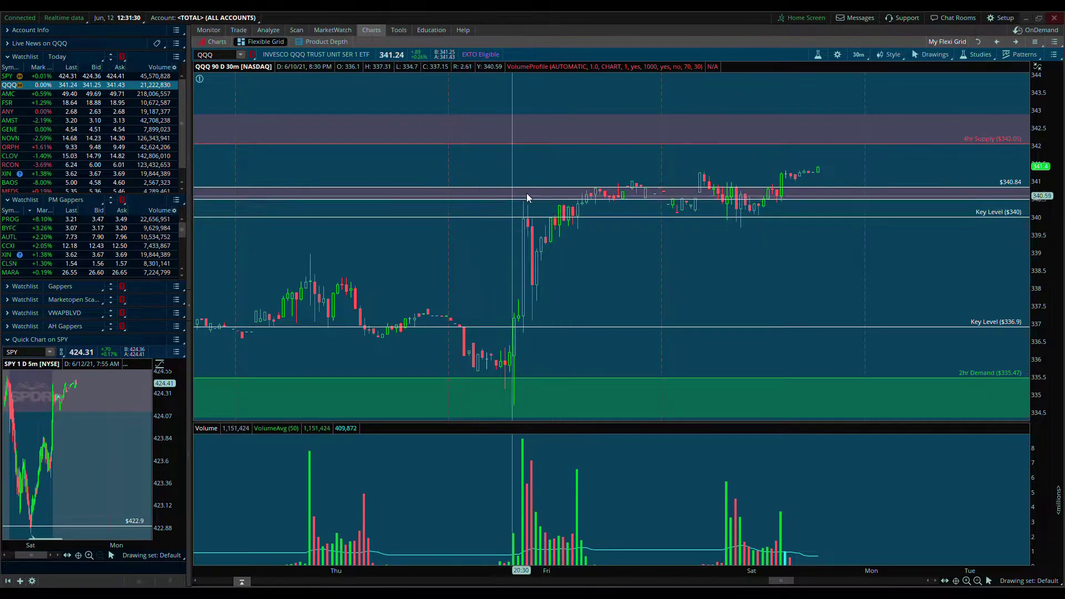
pyautogui.click(678, 188)
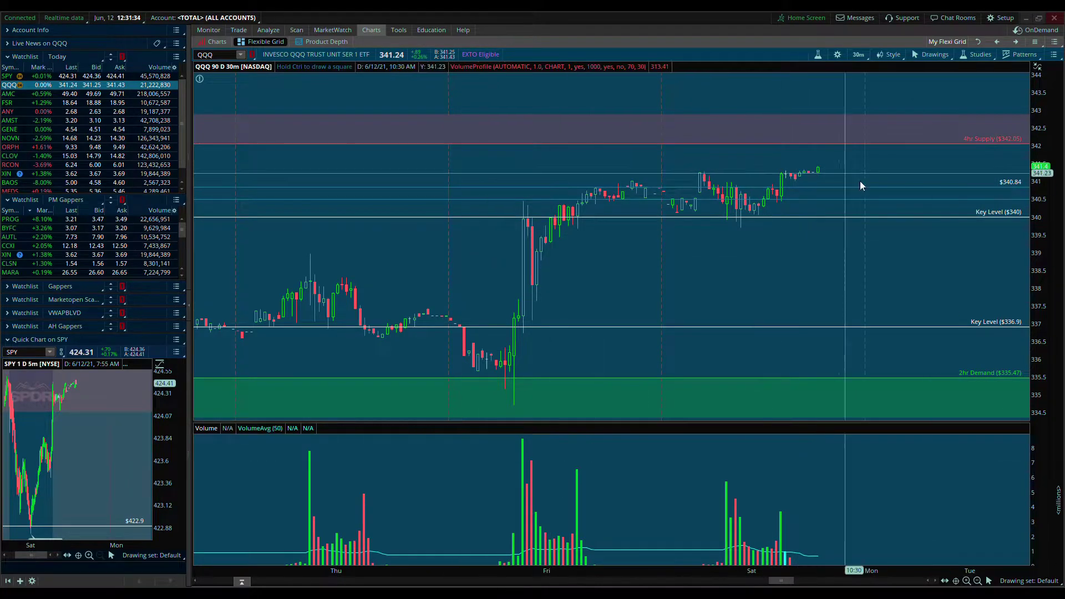
pyautogui.moveTo(650, 210)
pyautogui.mouseDown()
pyautogui.moveTo(546, 227)
pyautogui.moveTo(554, 219)
pyautogui.moveTo(519, 298)
pyautogui.moveTo(581, 210)
pyautogui.moveTo(663, 168)
pyautogui.moveTo(485, 238)
pyautogui.moveTo(705, 203)
pyautogui.mouseUp()
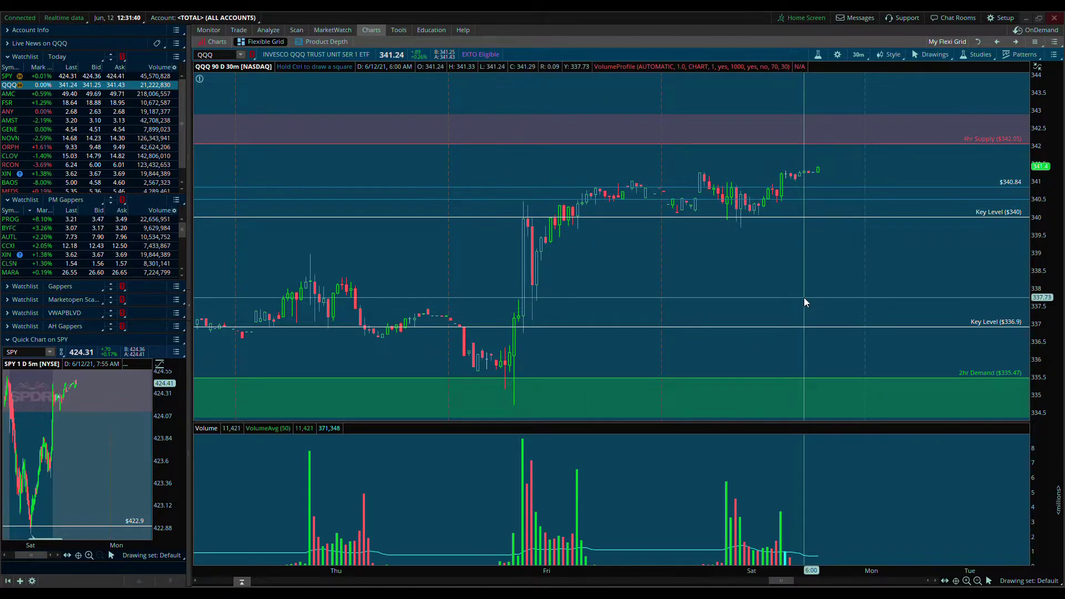
pyautogui.press('Escape')
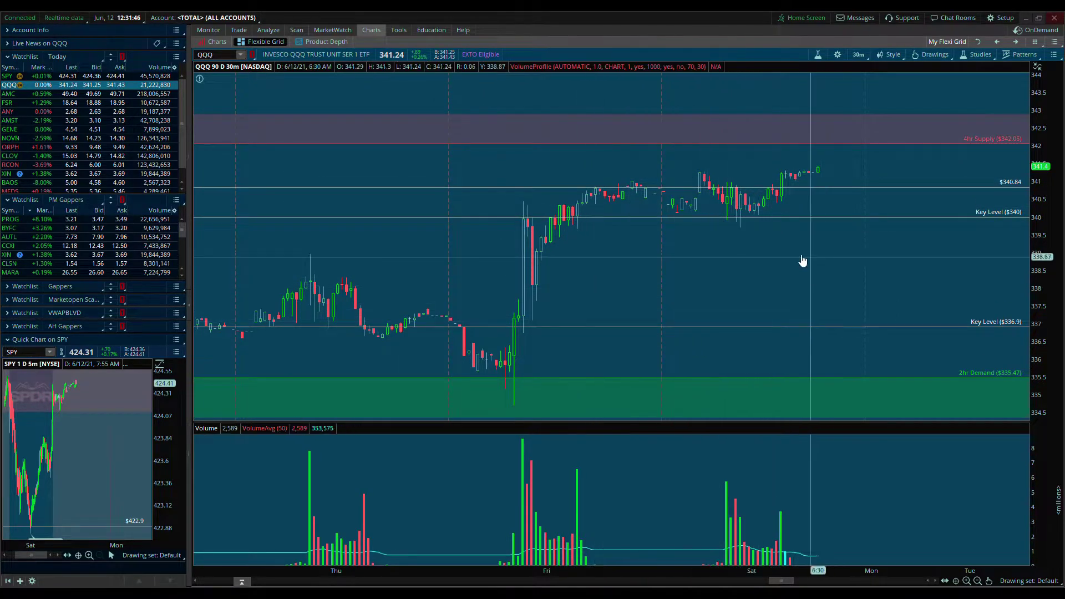
pyautogui.moveTo(431, 359); pyautogui.dragTo(509, 345)
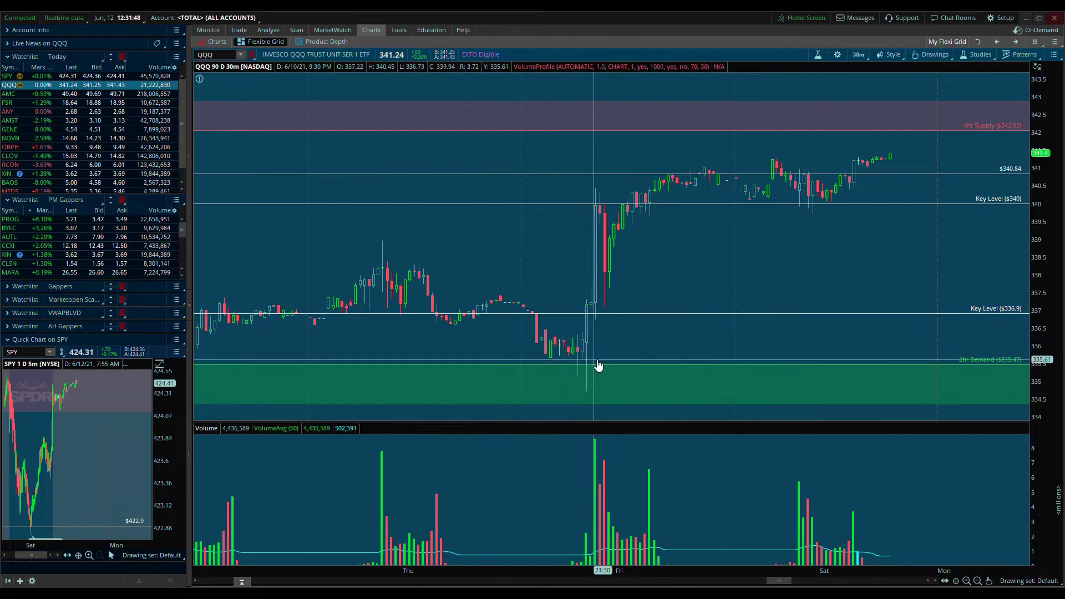
pyautogui.moveTo(430, 349); pyautogui.dragTo(678, 321)
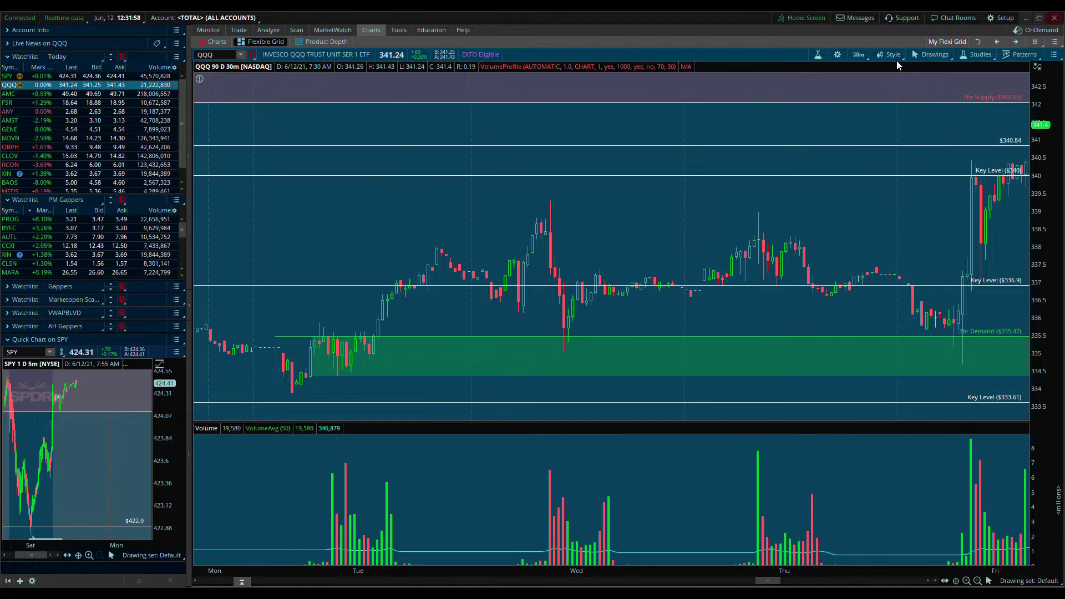
# Switch the QQQ chart to 90 days of 5-minute bars and zoom out to the widest range.
pyautogui.click(858, 55)
pyautogui.click(867, 72)
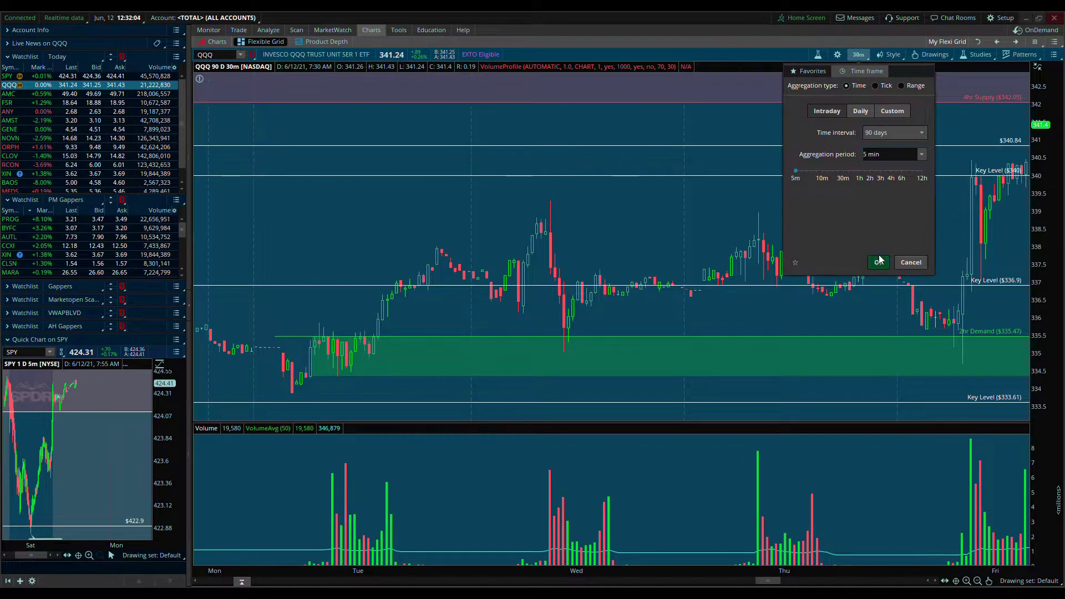
pyautogui.click(880, 262)
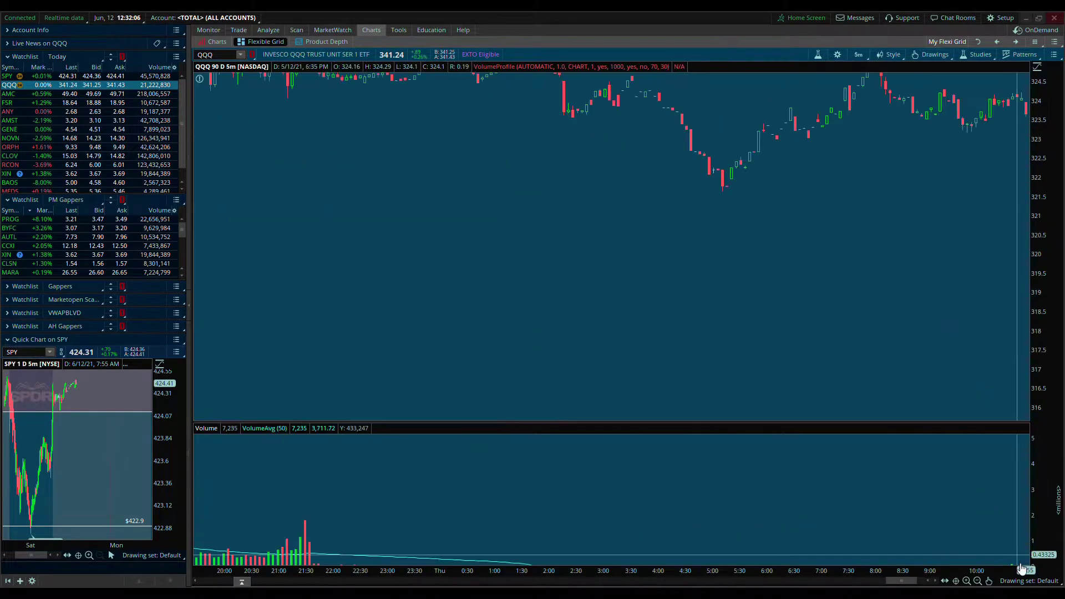
pyautogui.click(978, 581)
pyautogui.click(978, 581)
pyautogui.click(977, 581)
pyautogui.click(978, 581)
pyautogui.click(978, 581)
pyautogui.moveTo(373, 579); pyautogui.dragTo(874, 545)
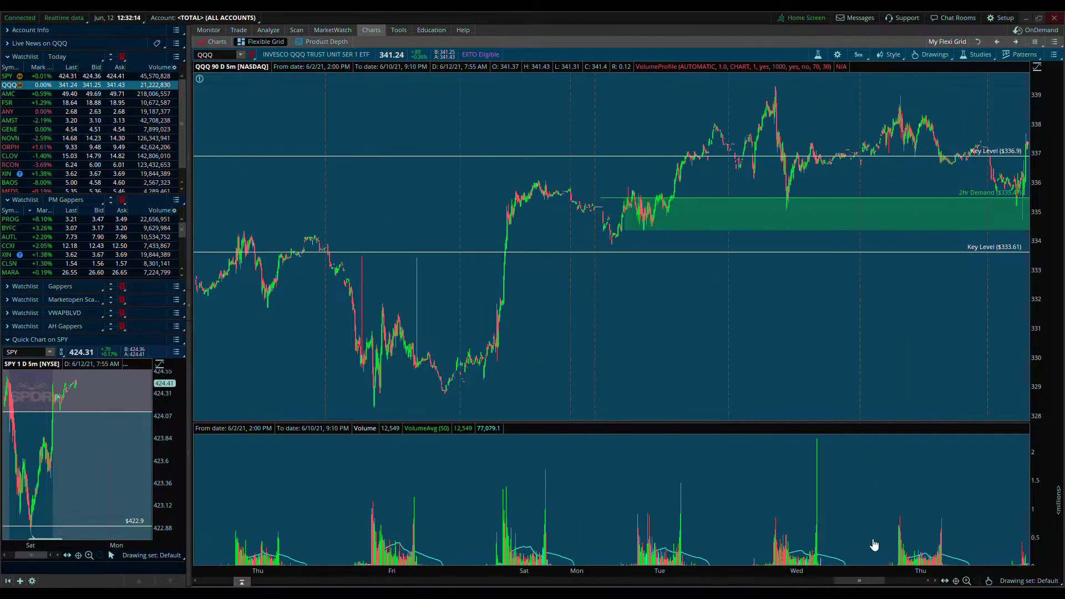
# Zoom in on the Monday–Friday 5-minute candles around the demand zone test.
pyautogui.click(968, 581)
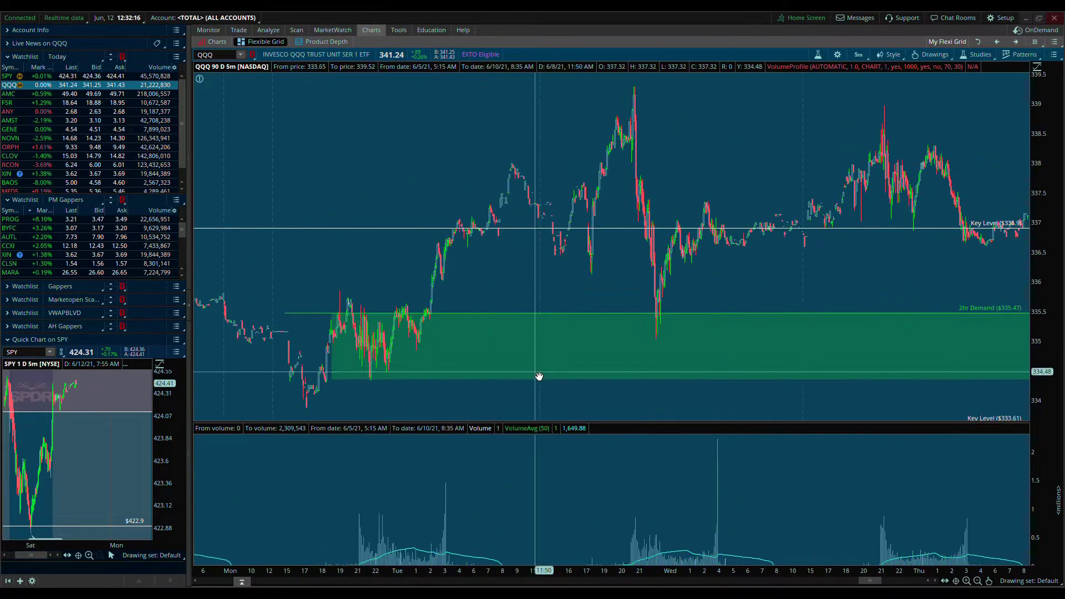
pyautogui.moveTo(818, 285); pyautogui.dragTo(649, 312)
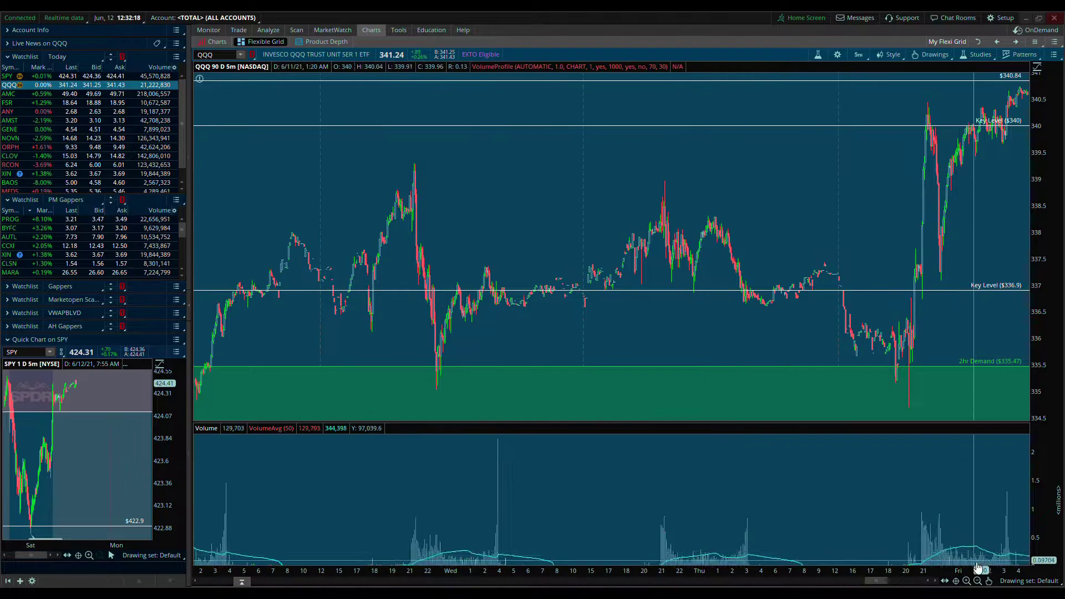
pyautogui.click(968, 581)
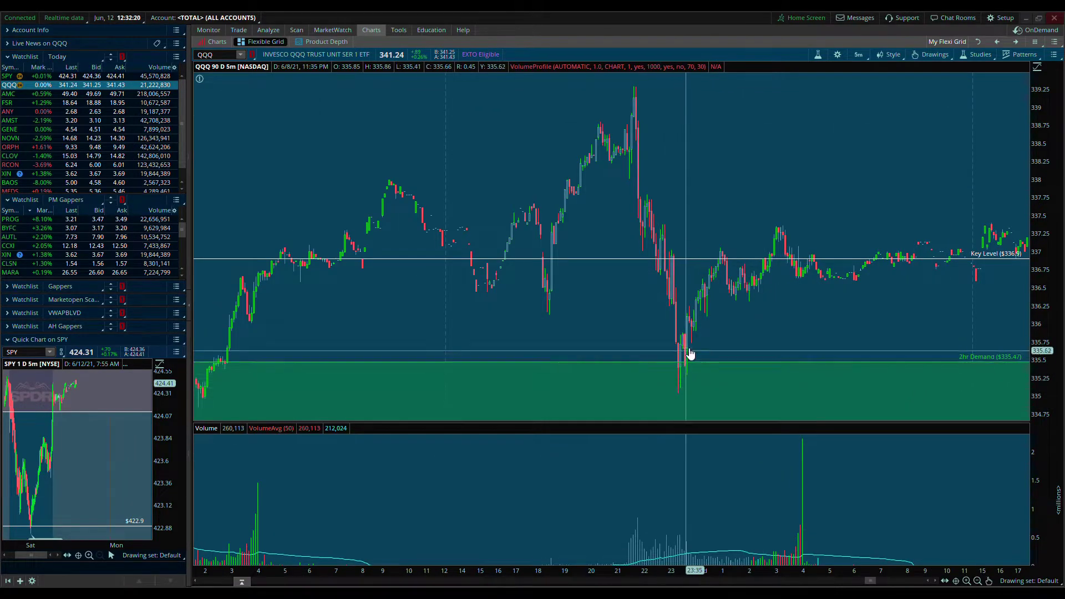
pyautogui.scroll(2, 738, 229)
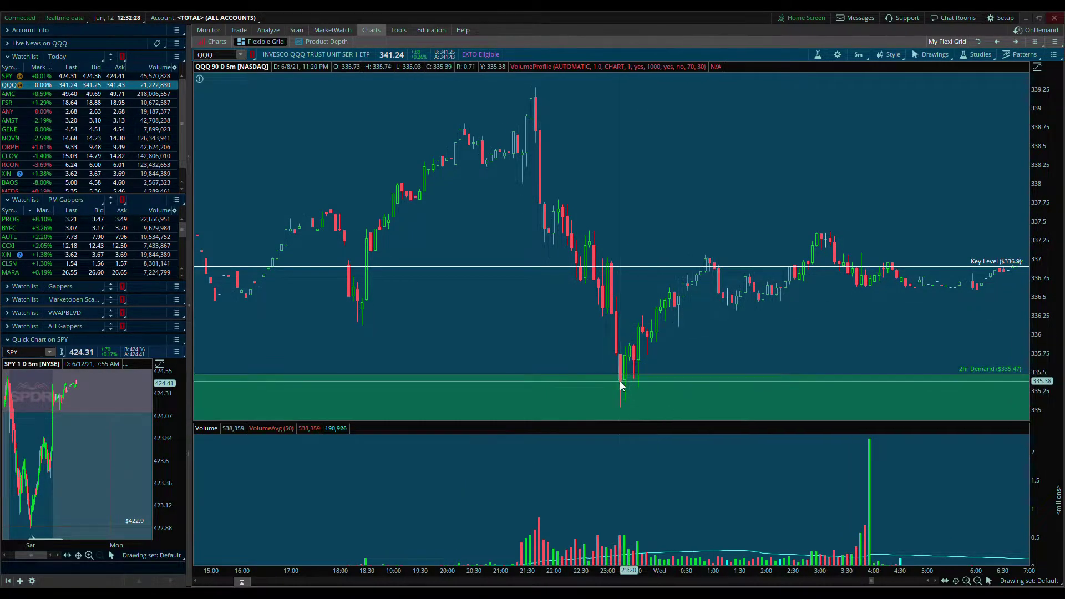
pyautogui.moveTo(624, 390)
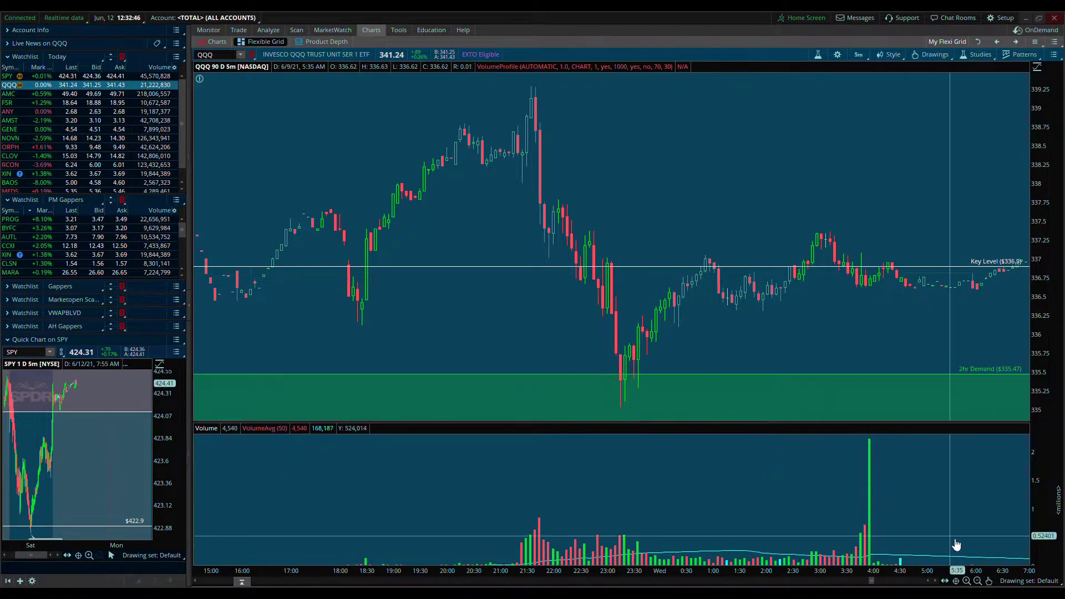
pyautogui.click(978, 581)
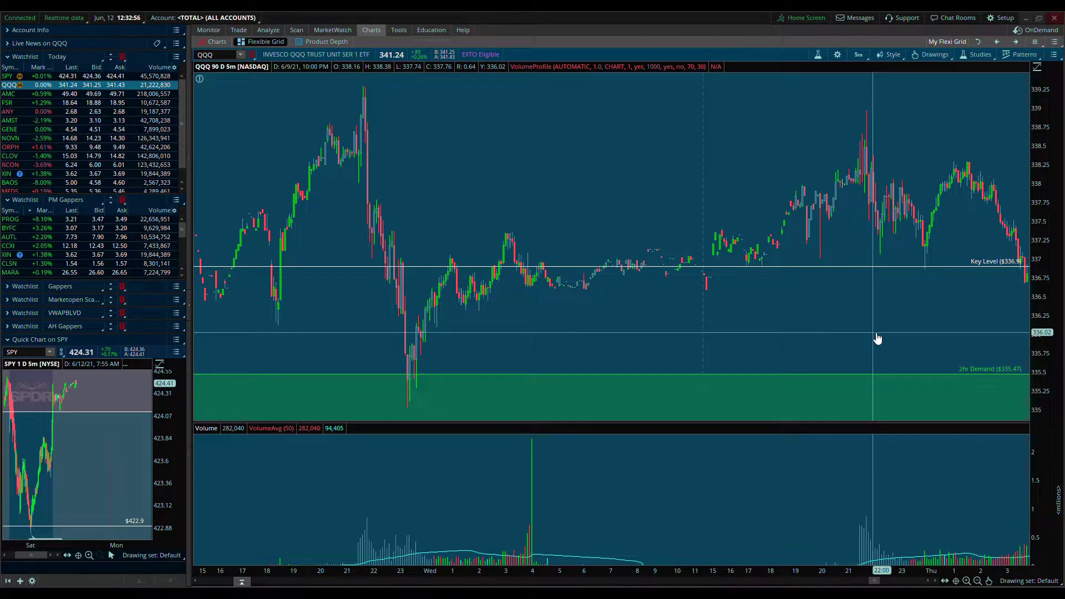
pyautogui.scroll(-4, 573, 288)
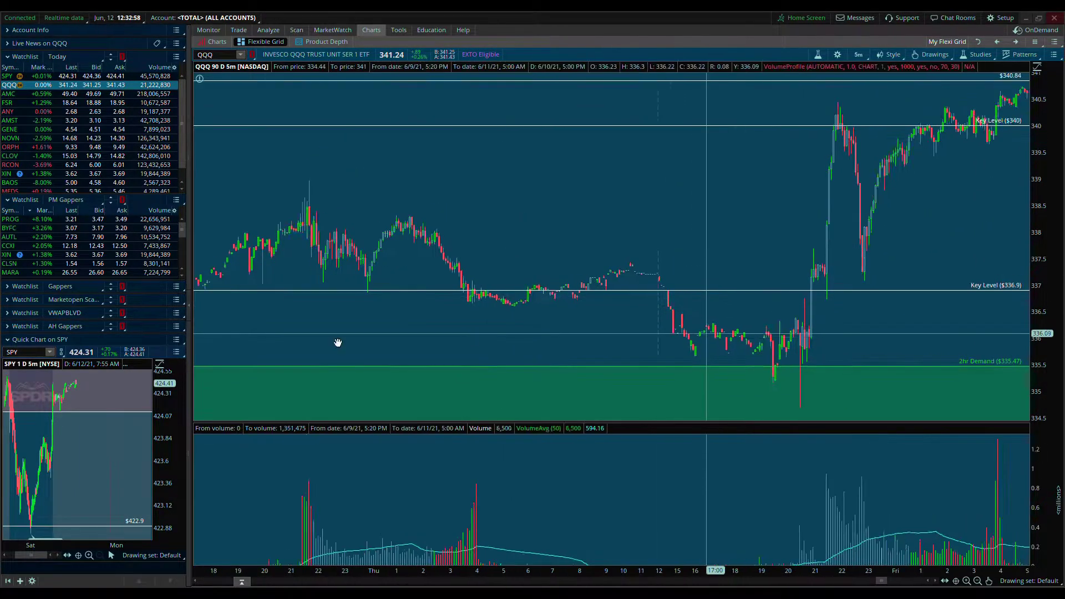
pyautogui.scroll(3, 399, 349)
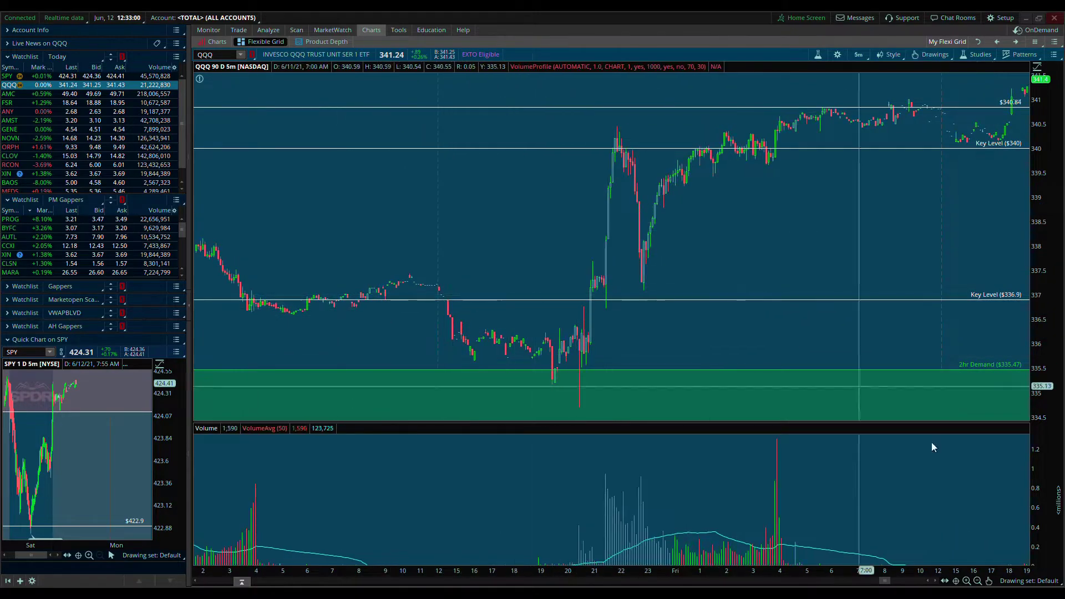
# Zoom into Thursday's session and center the view on the breakout candles.
pyautogui.click(967, 581)
pyautogui.scroll(-3, 873, 316)
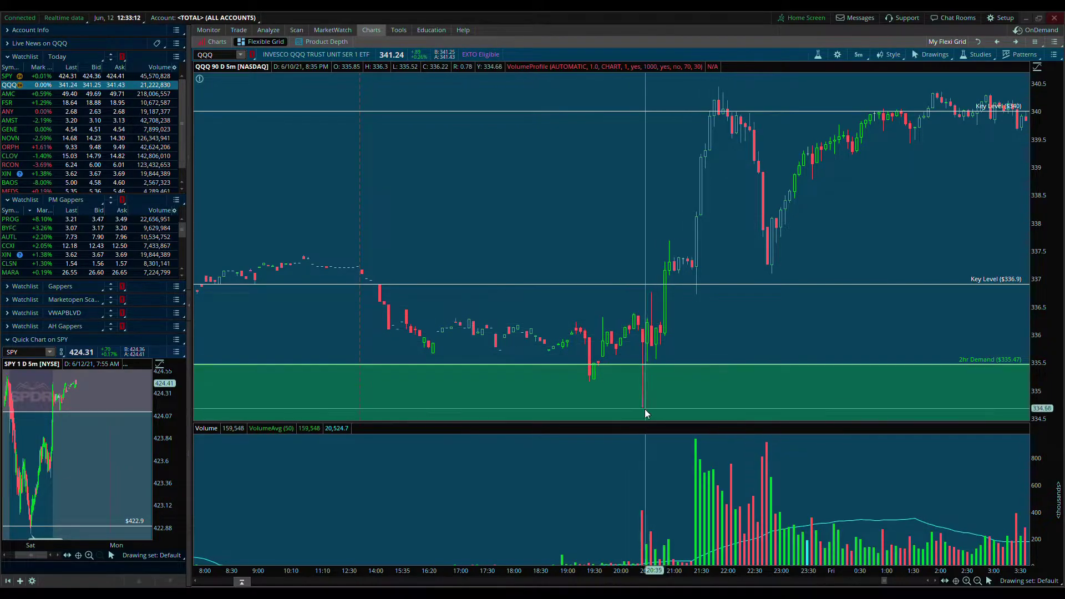
pyautogui.moveTo(645, 409)
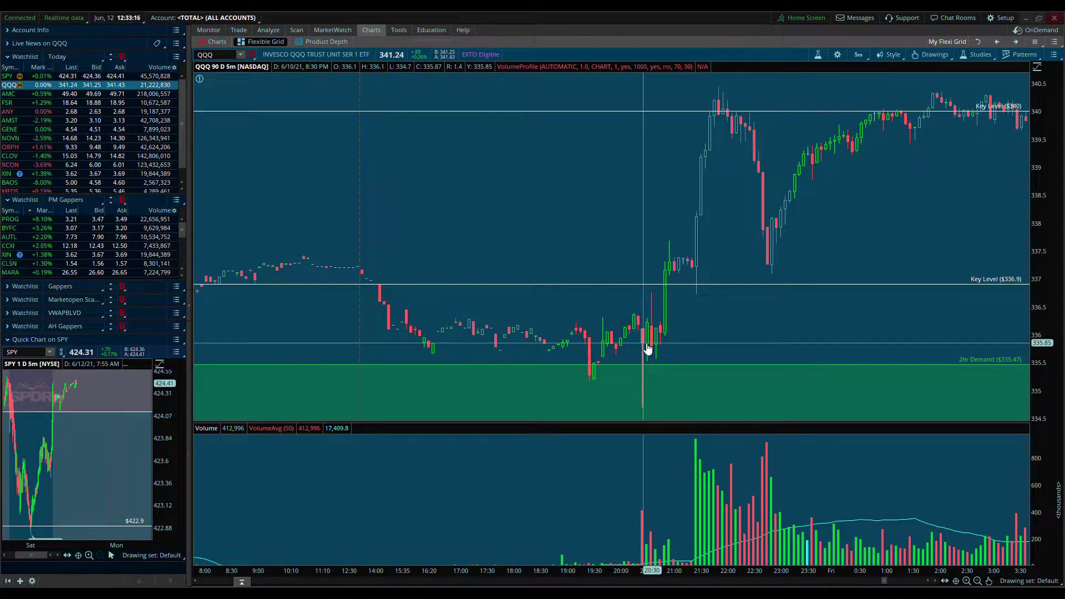
pyautogui.moveTo(703, 340); pyautogui.dragTo(484, 347)
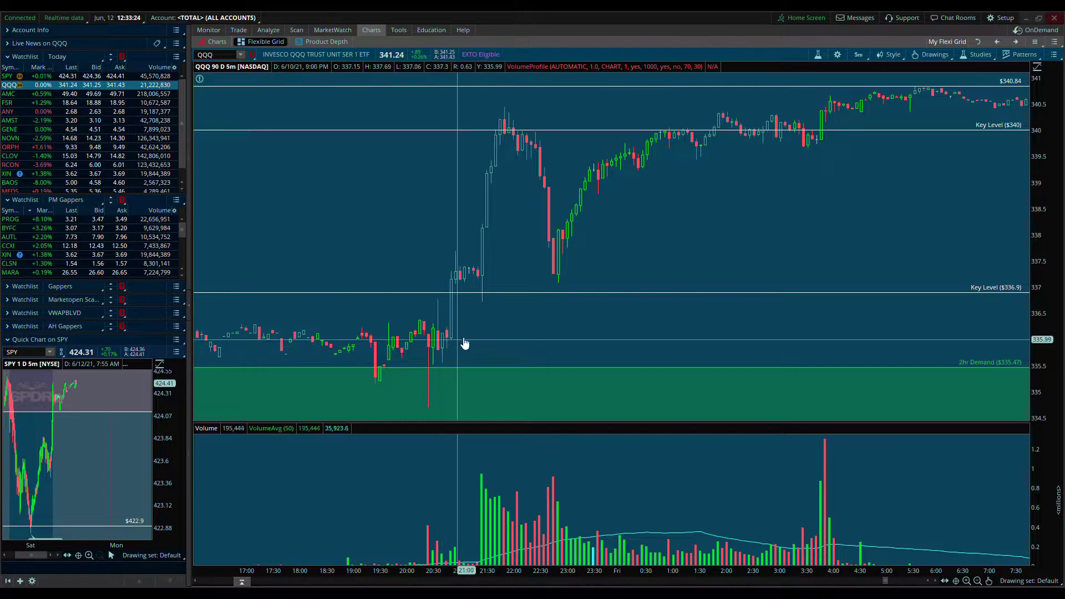
pyautogui.moveTo(438, 347); pyautogui.dragTo(475, 353)
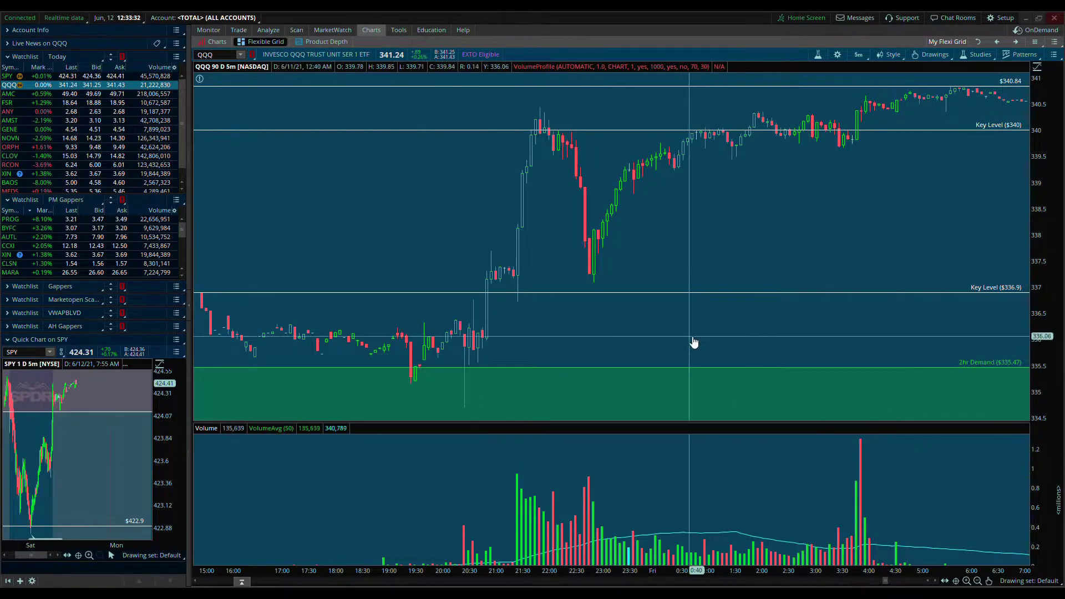
pyautogui.scroll(-5, 853, 244)
pyautogui.scroll(-10, 853, 244)
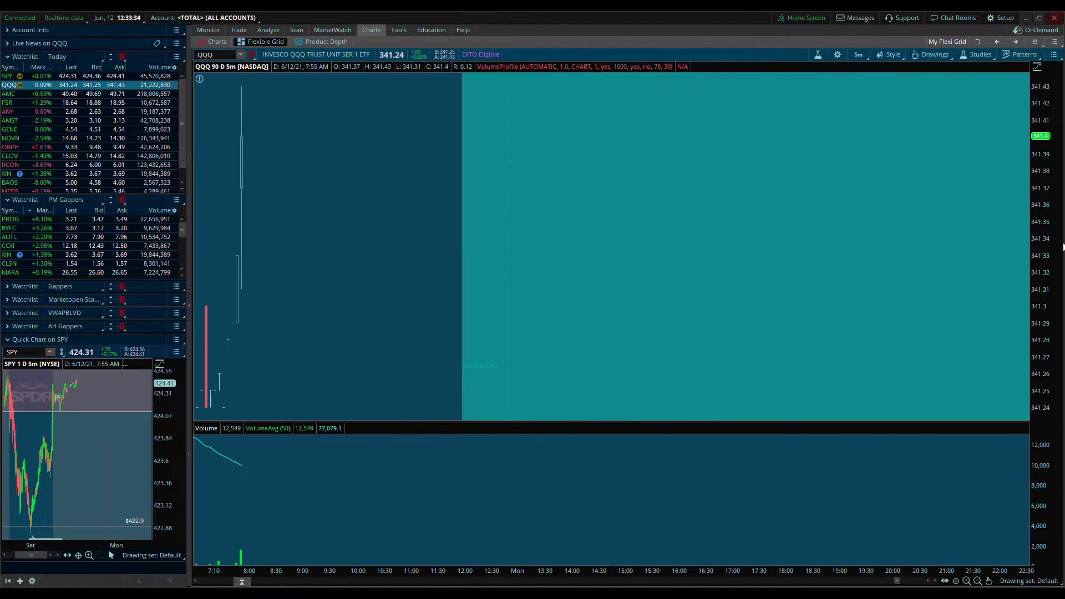
# Zoom out and compress the QQQ price scale to bring the 4hr Supply zone into view.
pyautogui.click(980, 581)
pyautogui.click(980, 581)
pyautogui.click(979, 581)
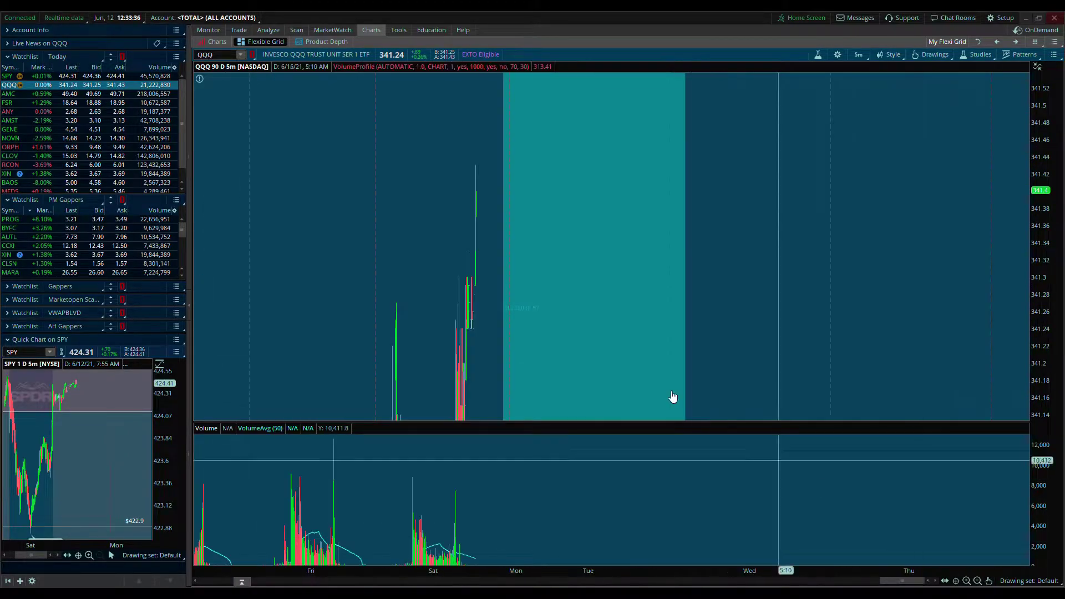
pyautogui.moveTo(374, 219); pyautogui.dragTo(744, 200)
pyautogui.moveTo(1051, 214); pyautogui.dragTo(1052, 300)
pyautogui.moveTo(1050, 186); pyautogui.dragTo(1056, 486)
pyautogui.moveTo(822, 205); pyautogui.dragTo(608, 285)
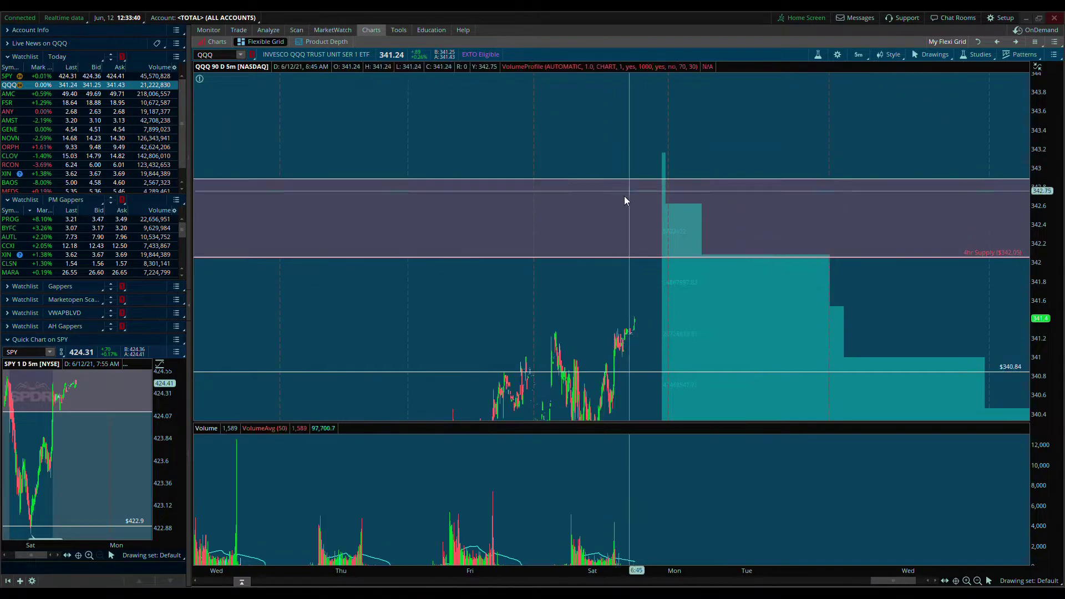
# Switch to 360 days of 4-hour bars and pan to recent dates and the volume profile.
pyautogui.click(861, 55)
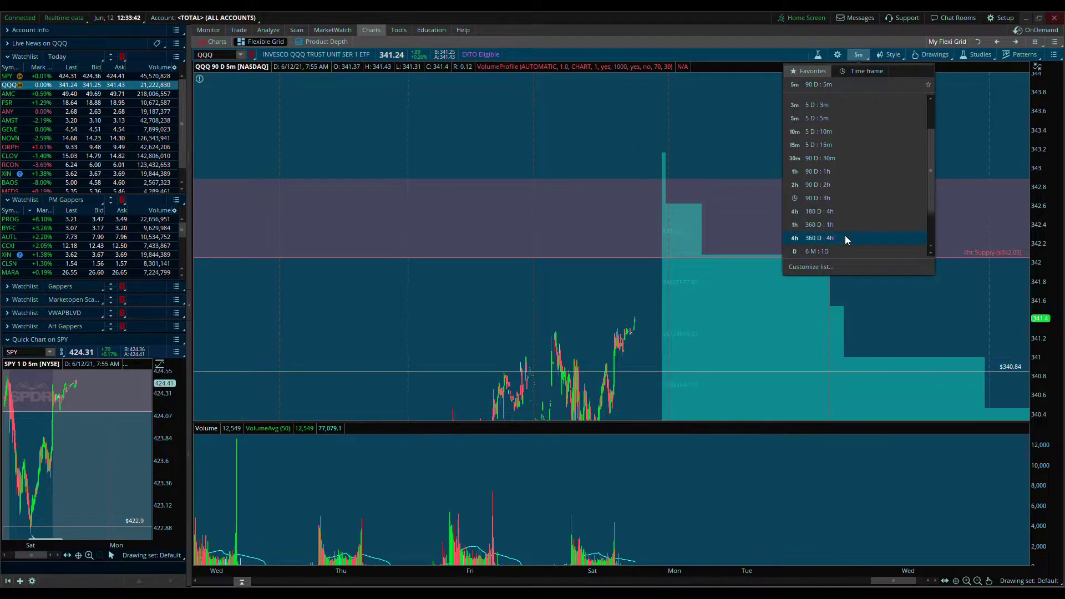
pyautogui.click(846, 239)
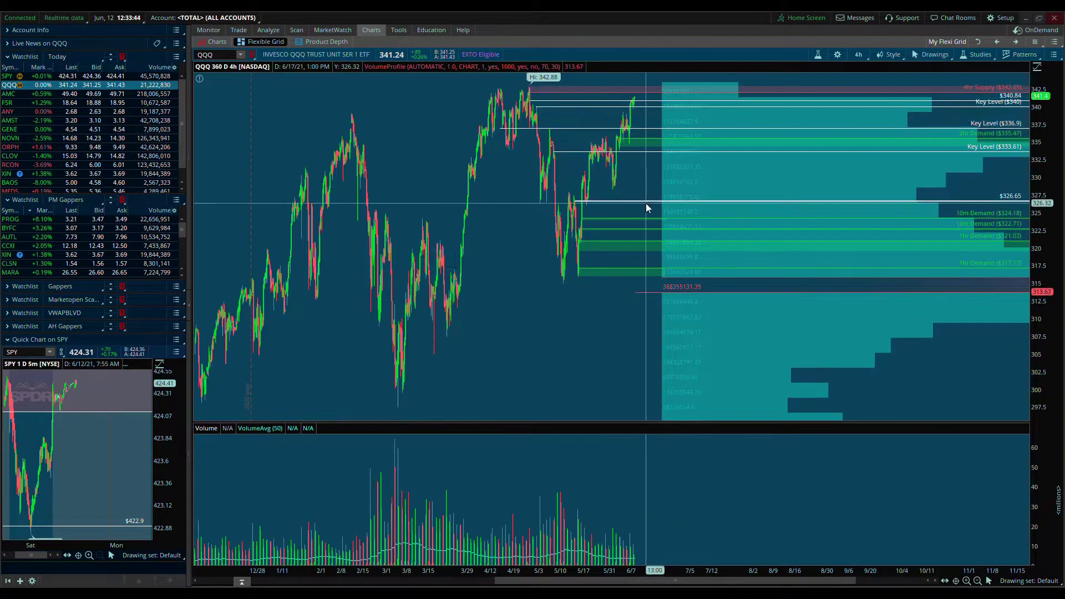
pyautogui.click(966, 581)
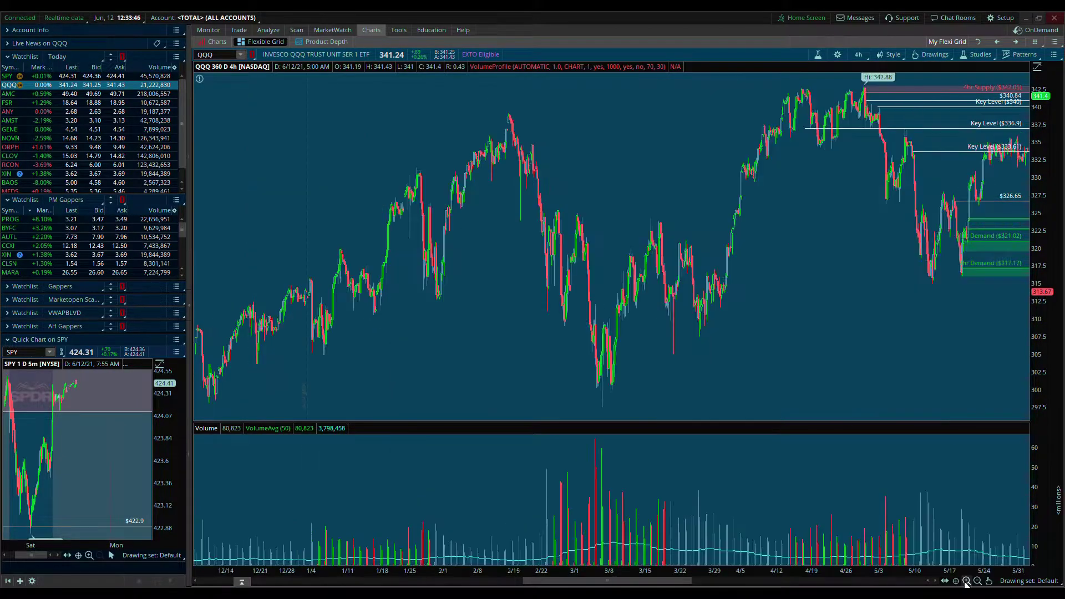
pyautogui.click(967, 581)
pyautogui.moveTo(855, 267); pyautogui.dragTo(433, 328)
pyautogui.moveTo(908, 254); pyautogui.dragTo(602, 305)
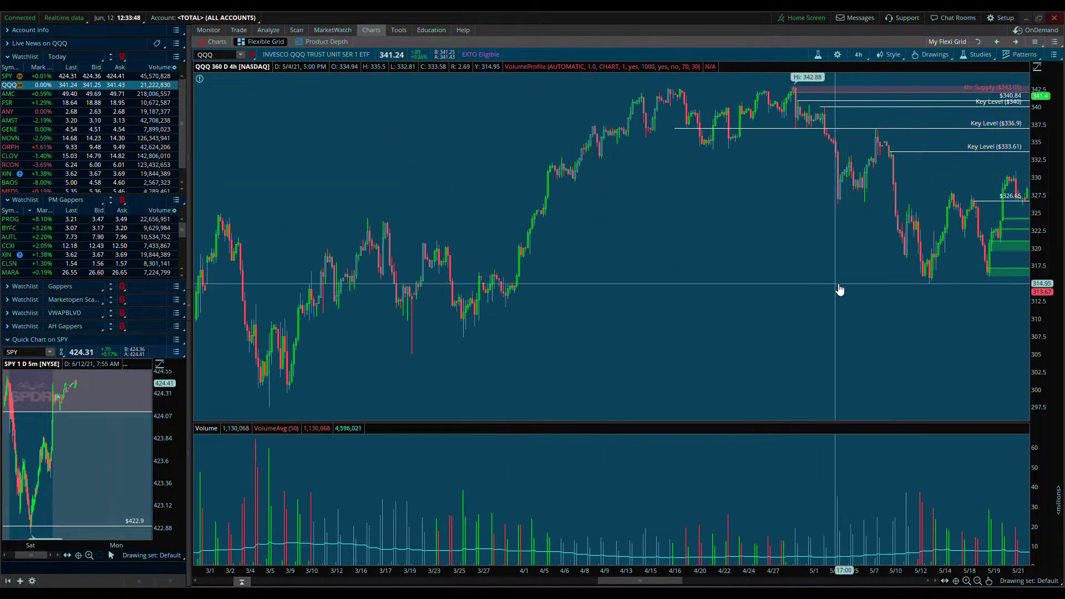
pyautogui.moveTo(968, 268); pyautogui.dragTo(837, 272)
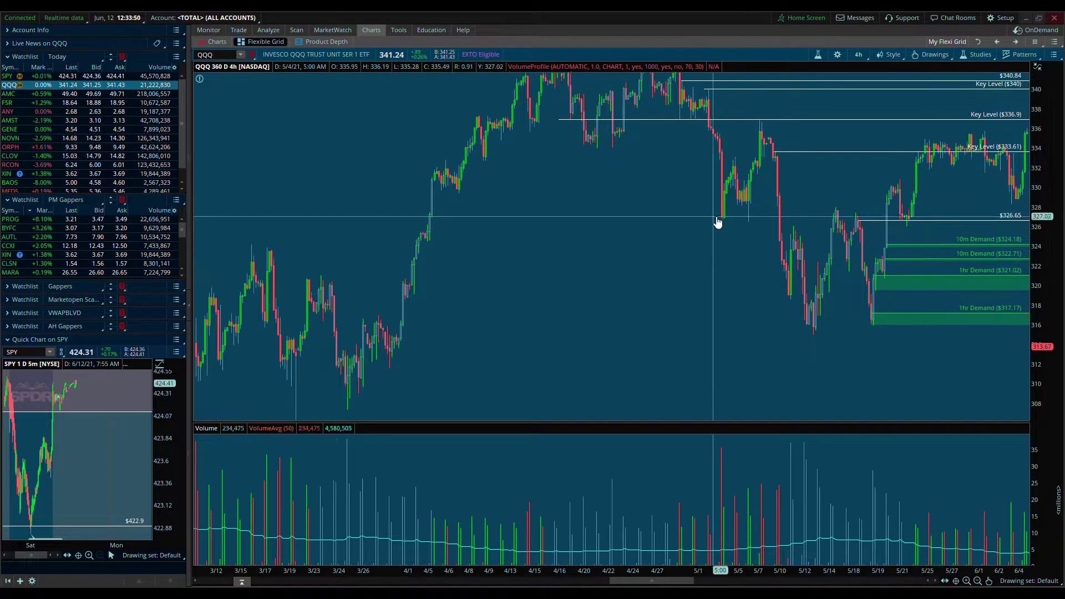
pyautogui.moveTo(715, 221); pyautogui.dragTo(638, 307)
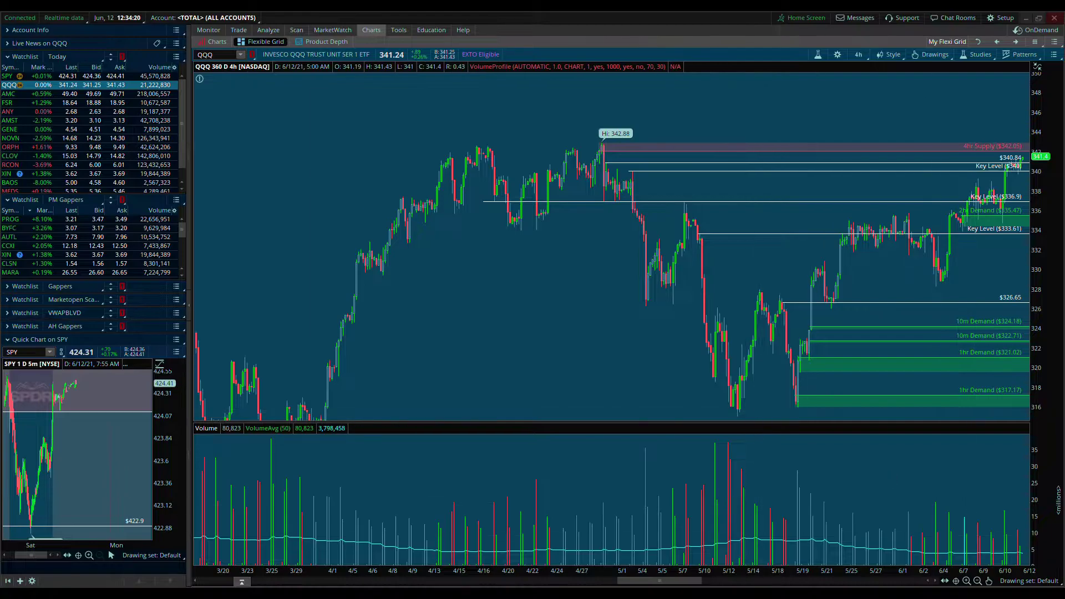
pyautogui.moveTo(800, 352); pyautogui.dragTo(546, 368)
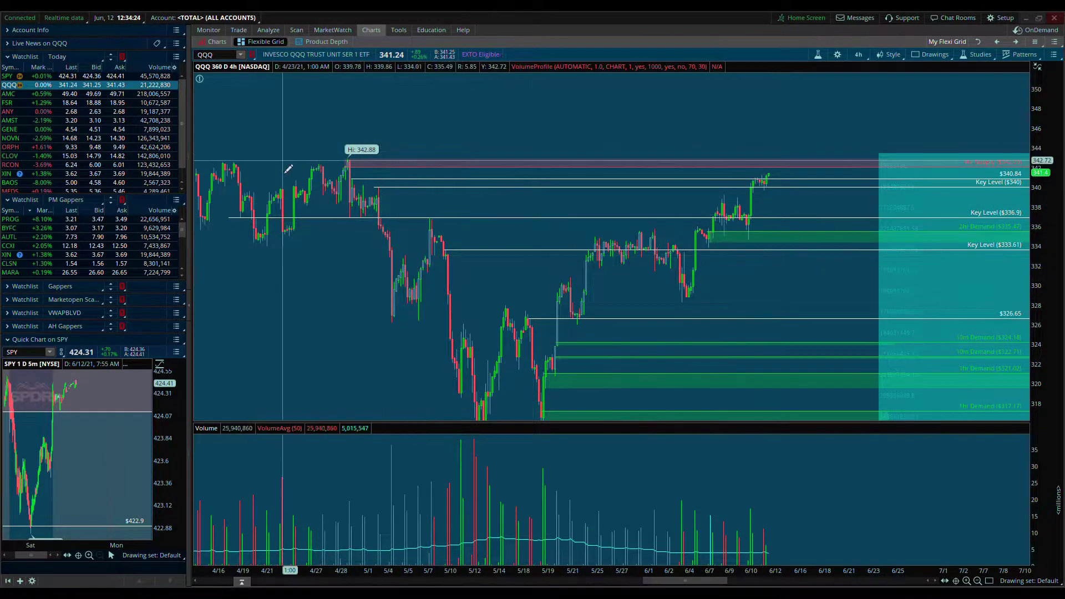
pyautogui.moveTo(214, 162)
pyautogui.mouseDown()
pyautogui.moveTo(580, 179)
pyautogui.moveTo(507, 122)
pyautogui.mouseUp()
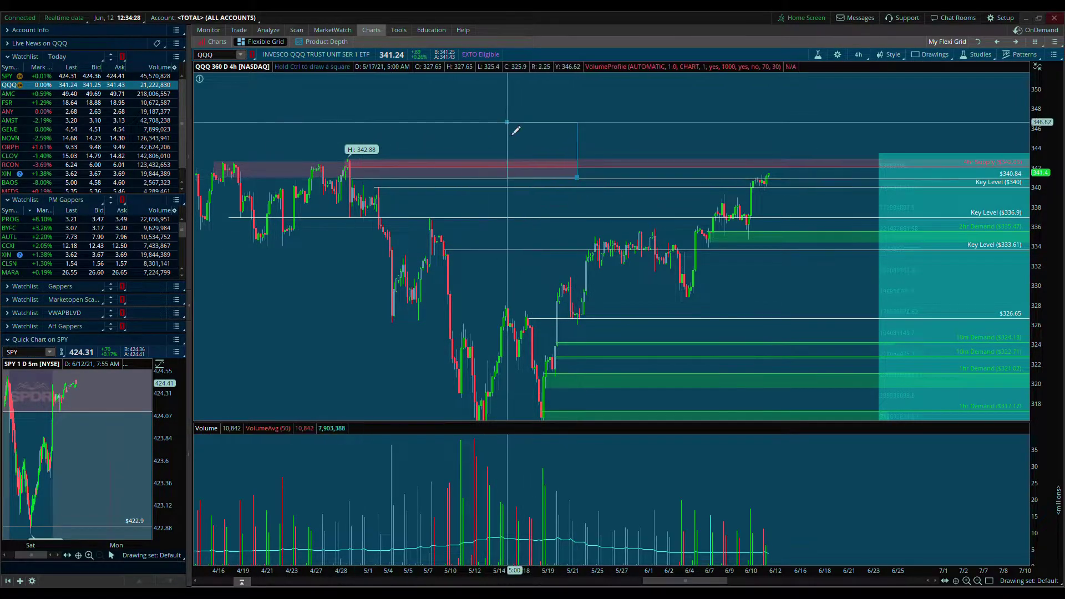
pyautogui.middleClick(512, 130)
pyautogui.click(522, 134)
pyautogui.moveTo(356, 112); pyautogui.dragTo(559, 96)
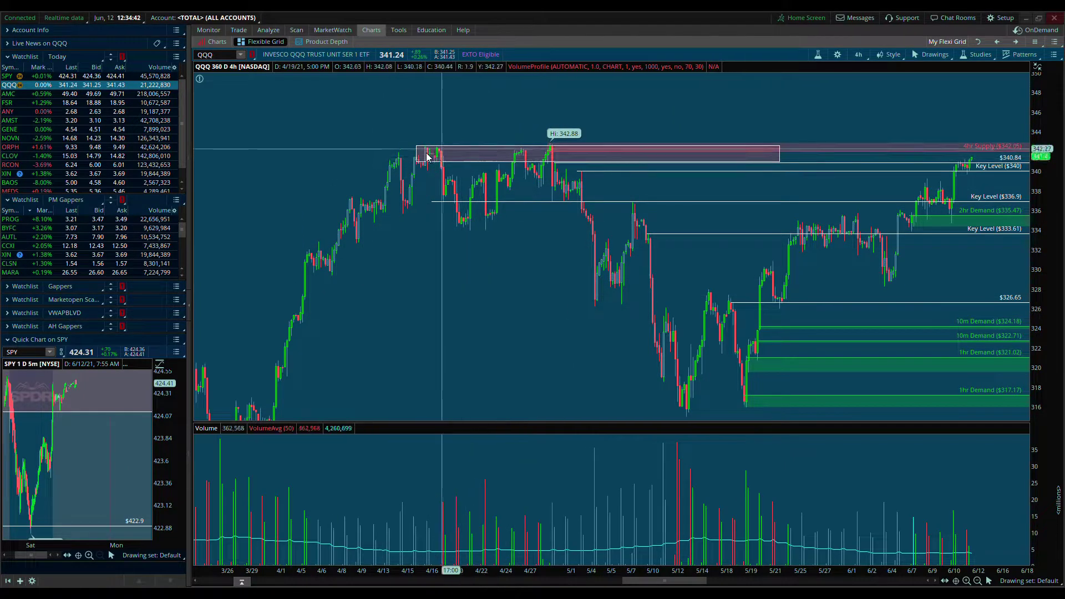
pyautogui.moveTo(1041, 191); pyautogui.dragTo(1041, 152)
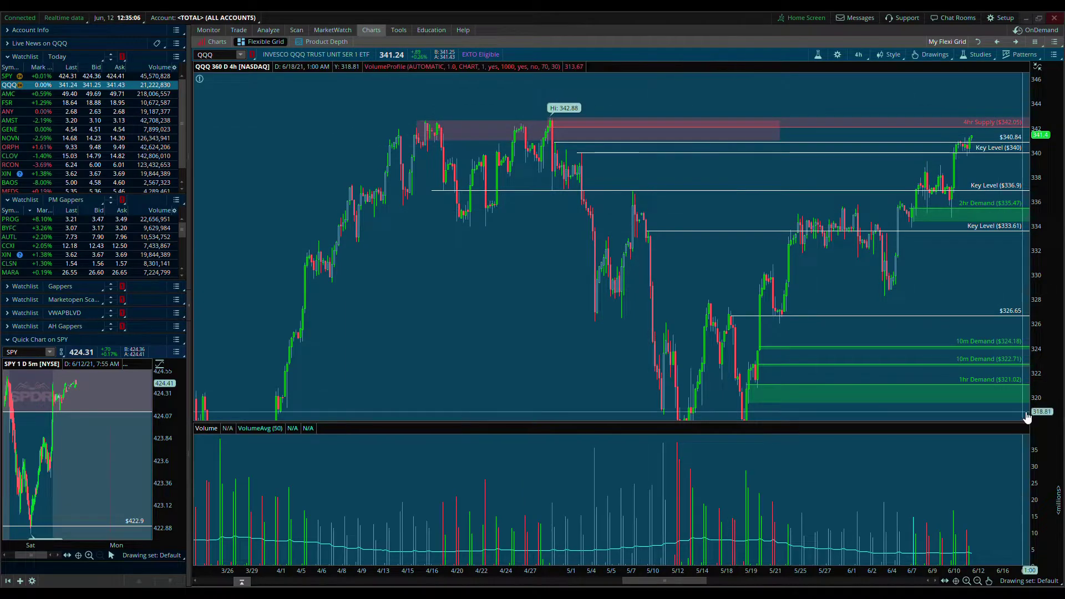
pyautogui.moveTo(1052, 198); pyautogui.dragTo(1048, 150)
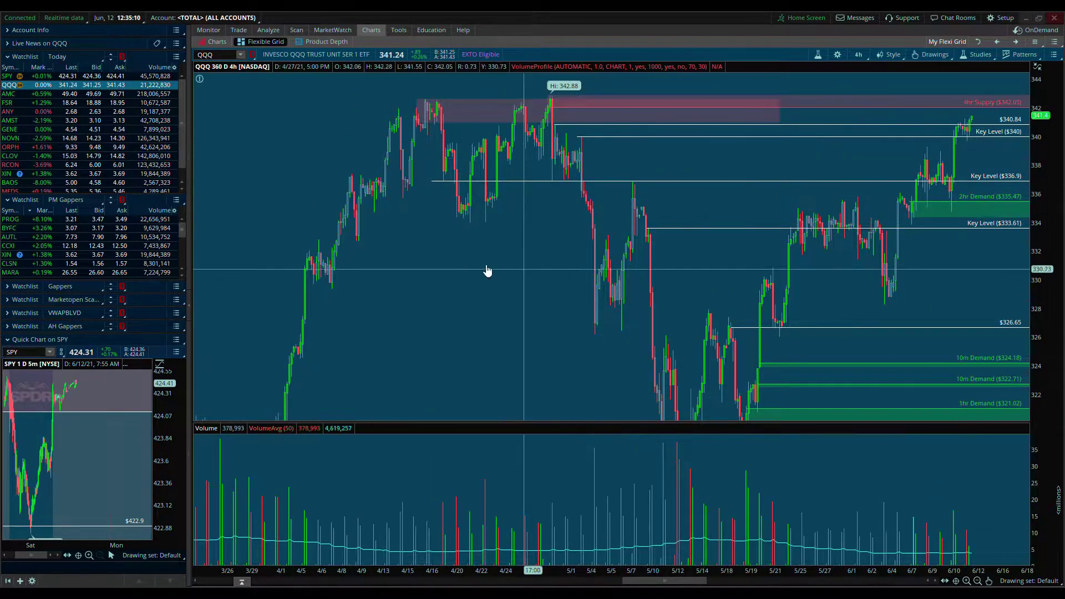
pyautogui.click(969, 580)
pyautogui.moveTo(768, 254); pyautogui.dragTo(566, 356)
pyautogui.moveTo(1055, 275); pyautogui.dragTo(1052, 223)
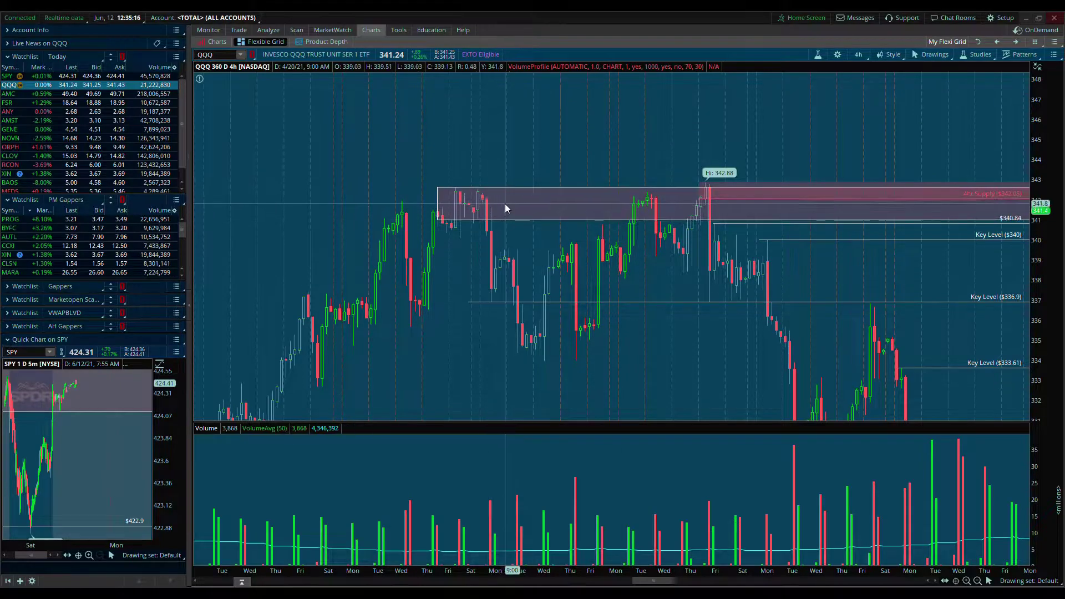
pyautogui.moveTo(1058, 227); pyautogui.dragTo(1048, 180)
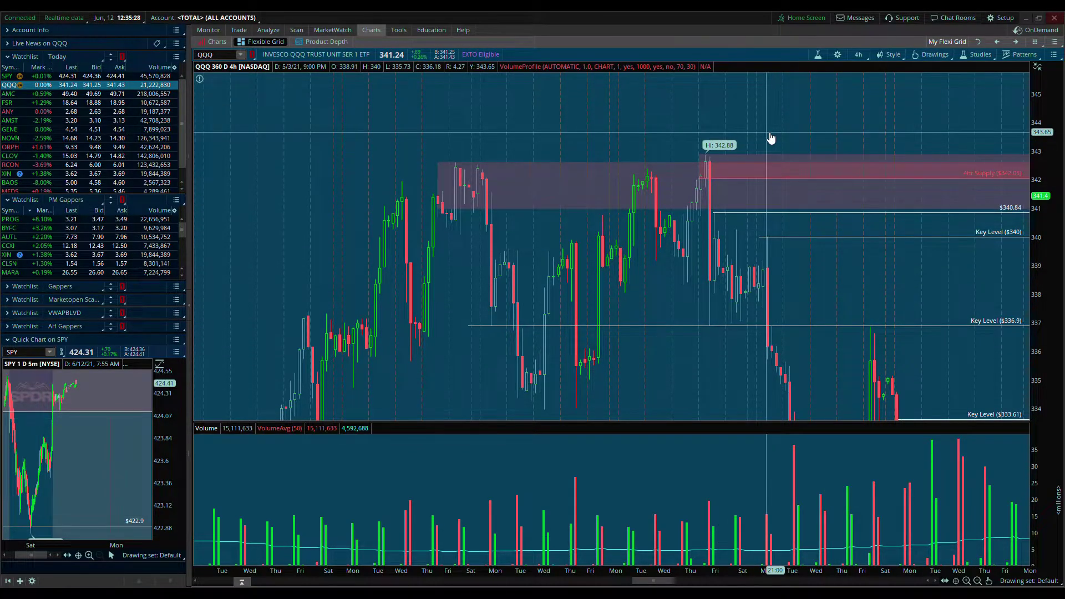
pyautogui.moveTo(1024, 407)
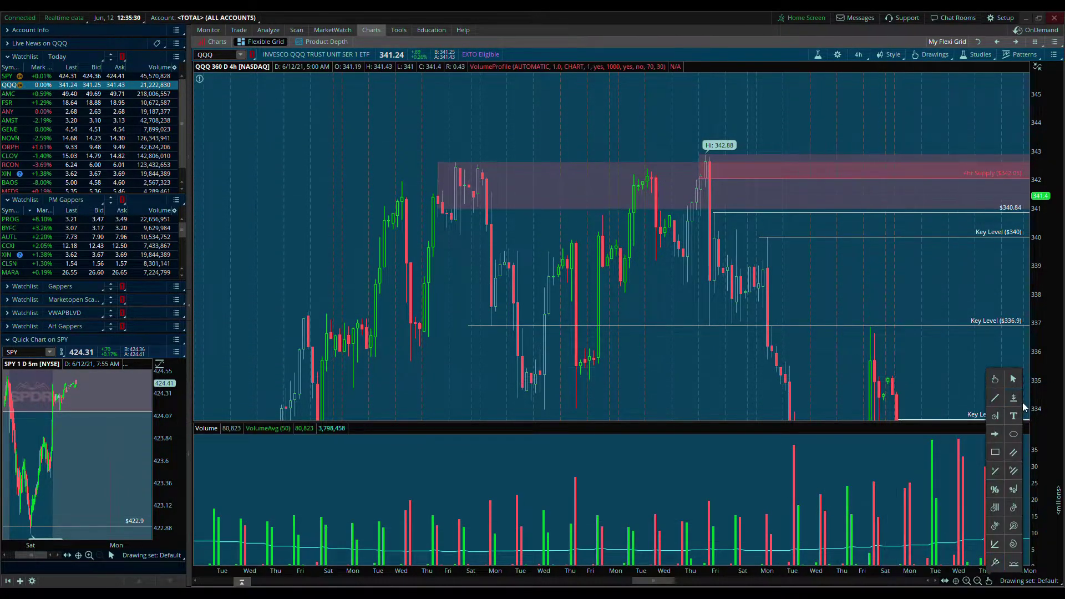
pyautogui.click(438, 170)
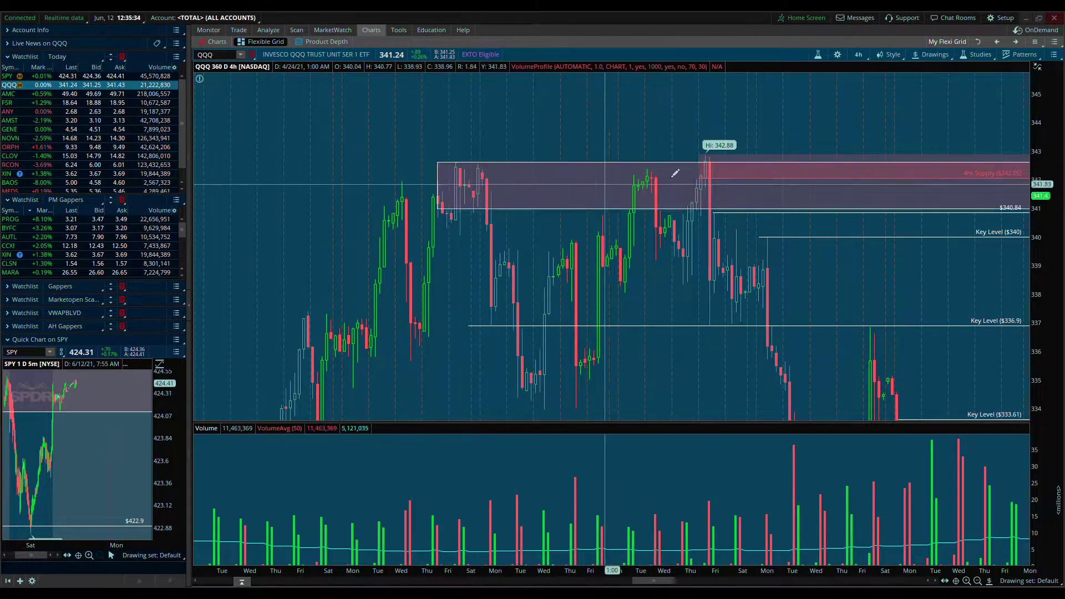
pyautogui.click(426, 161)
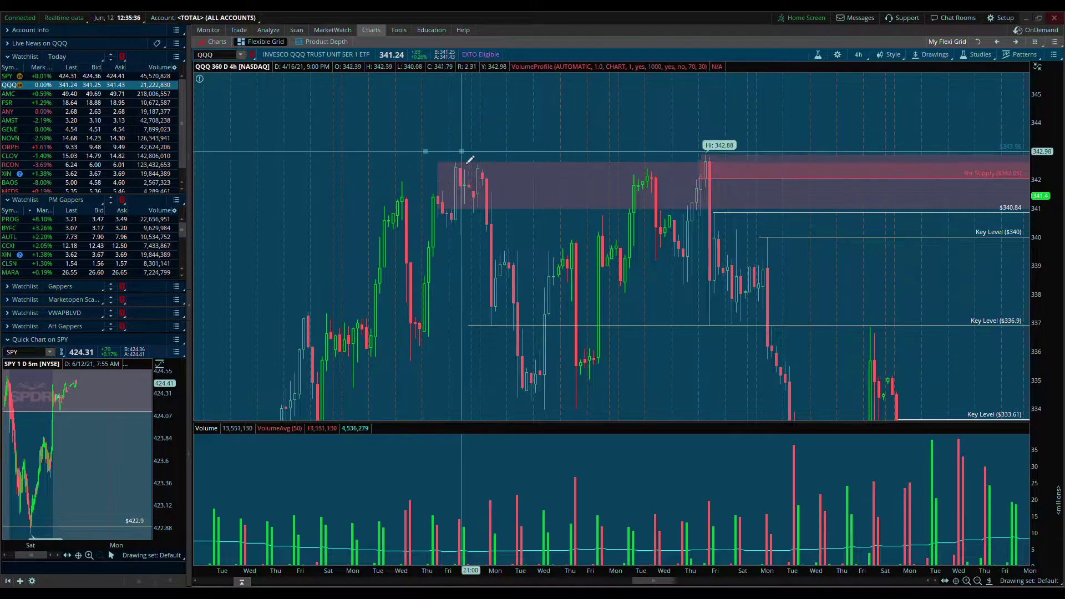
pyautogui.click(488, 167)
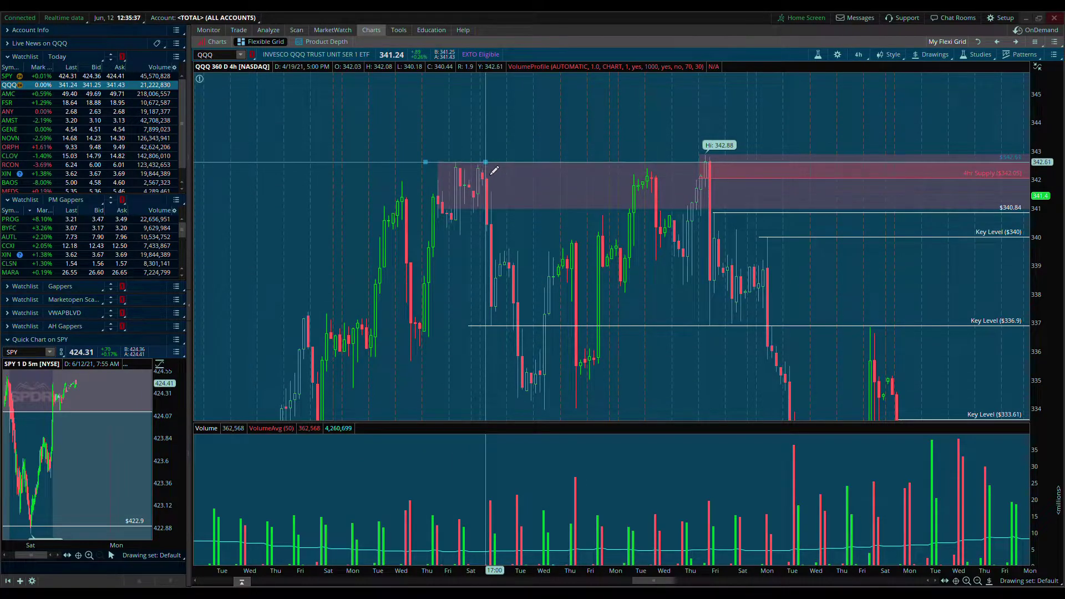
pyautogui.middleClick(563, 129)
pyautogui.click(570, 138)
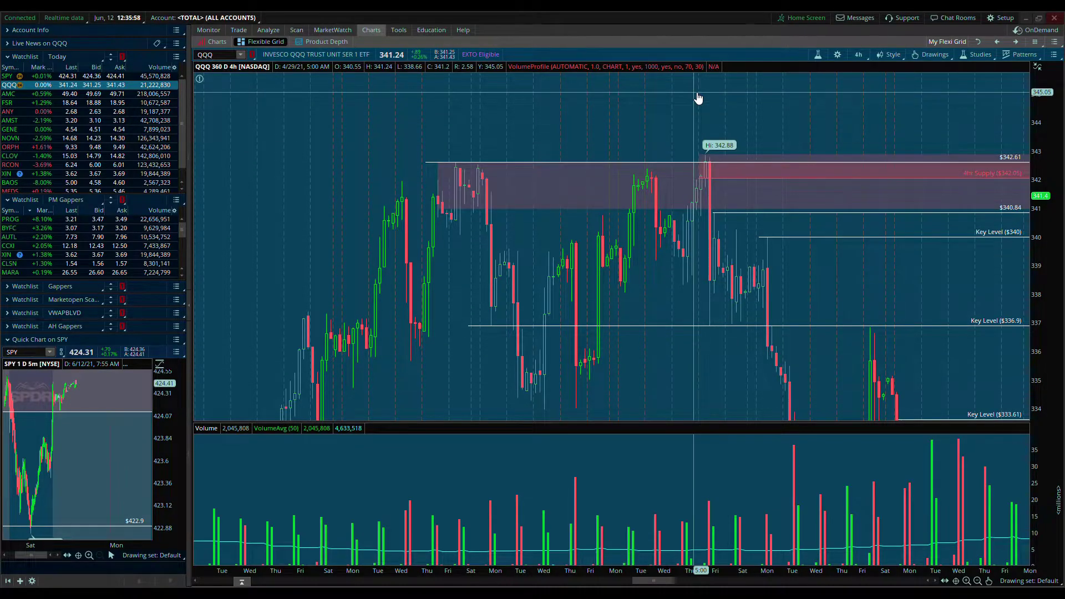
pyautogui.click(426, 165)
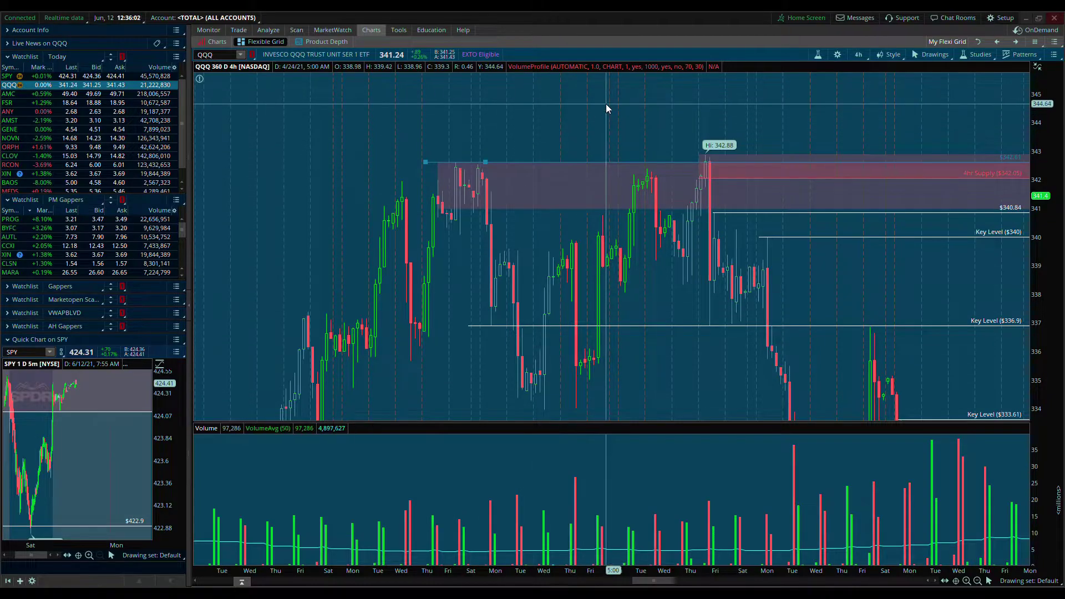
pyautogui.moveTo(1050, 161); pyautogui.dragTo(1061, 311)
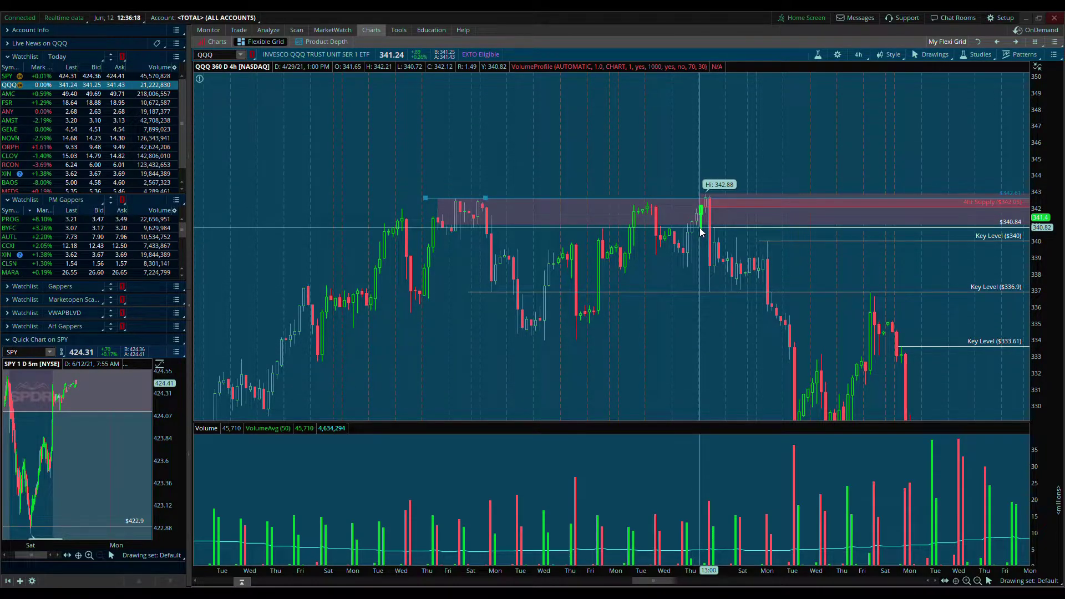
pyautogui.press('Delete')
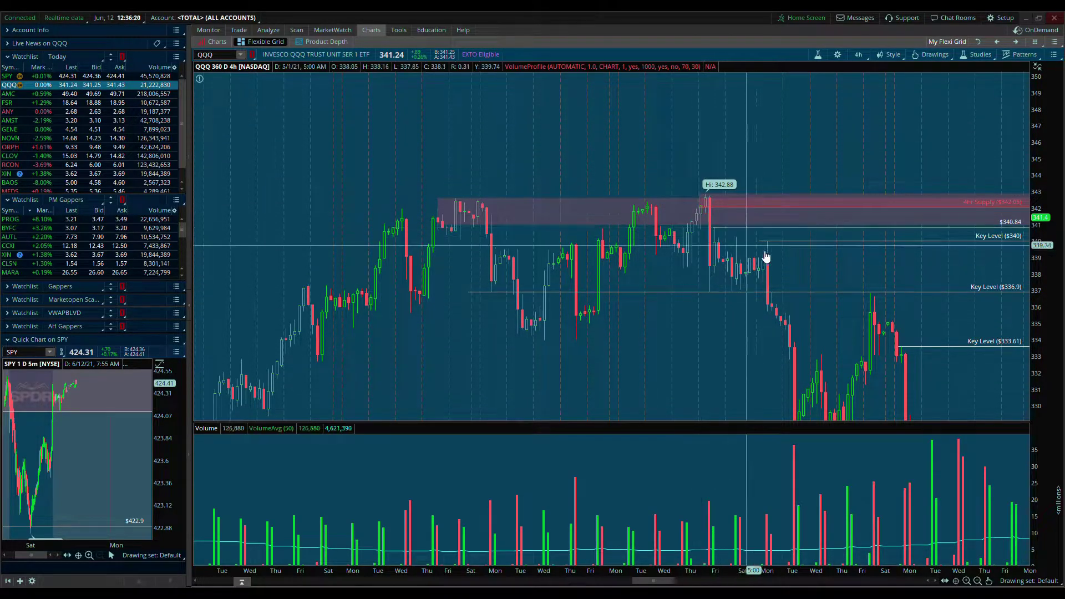
pyautogui.moveTo(880, 267); pyautogui.dragTo(511, 240)
pyautogui.moveTo(1056, 174); pyautogui.dragTo(1052, 272)
pyautogui.moveTo(335, 297); pyautogui.dragTo(562, 286)
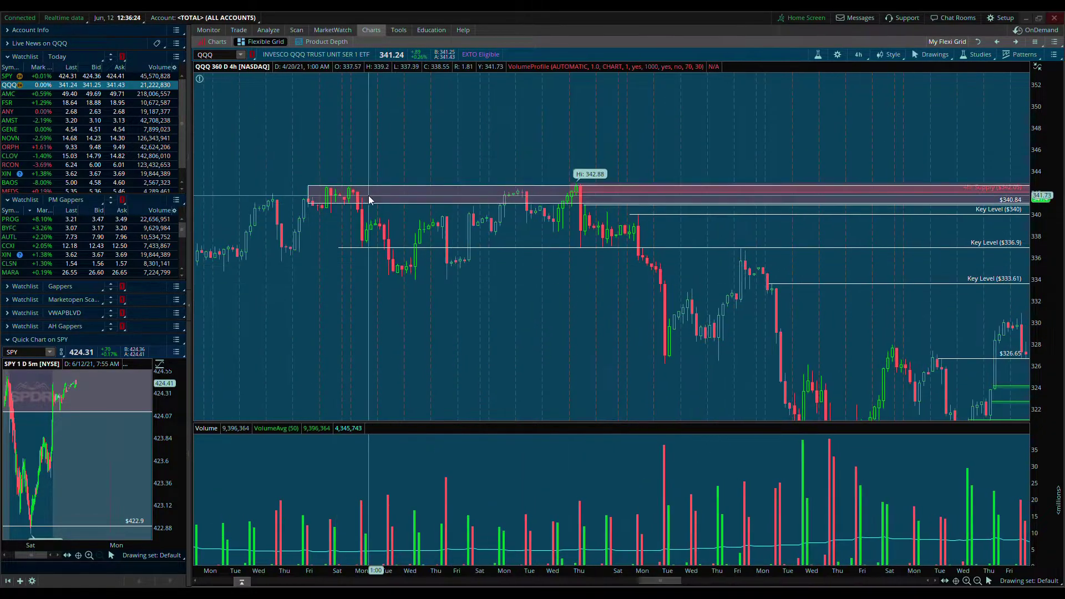
pyautogui.click(430, 199)
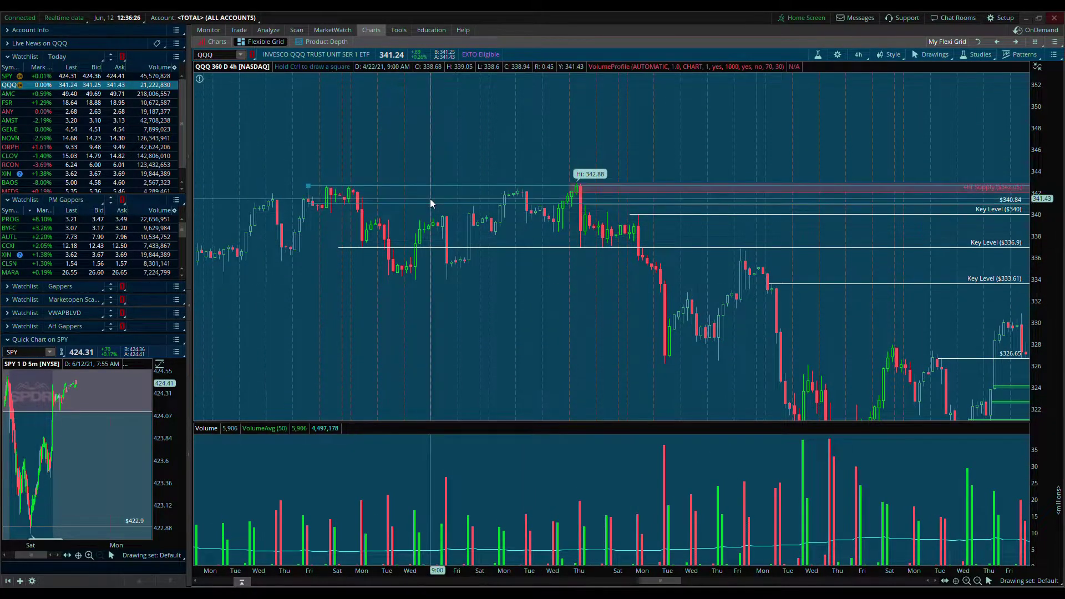
pyautogui.press('Delete')
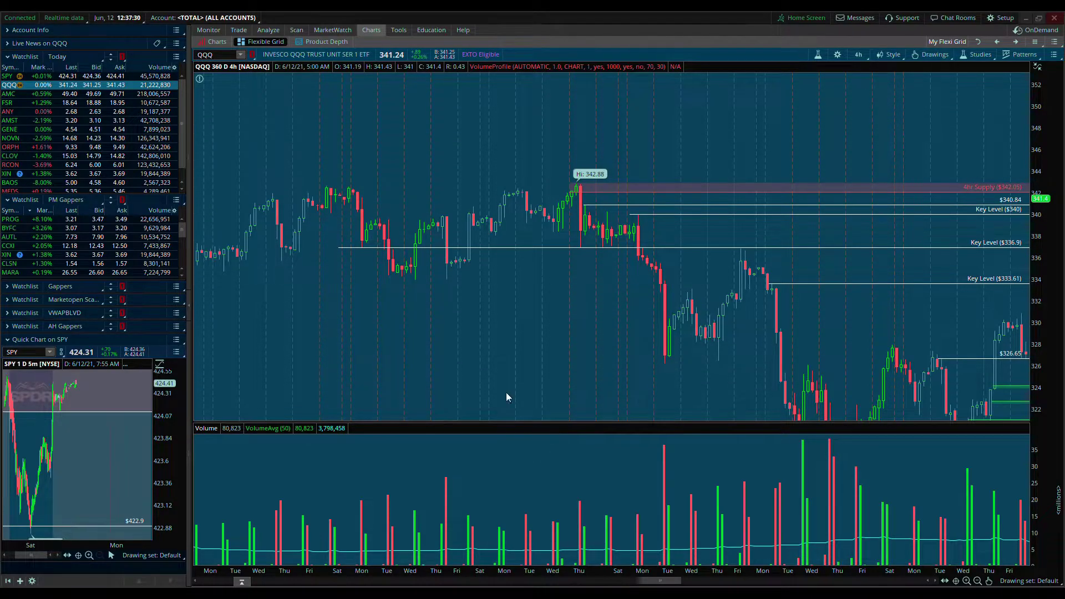
# Pan the QQQ 4-hour chart across later dates to review the demand zones beneath $326.65.
pyautogui.moveTo(640, 316); pyautogui.dragTo(386, 331)
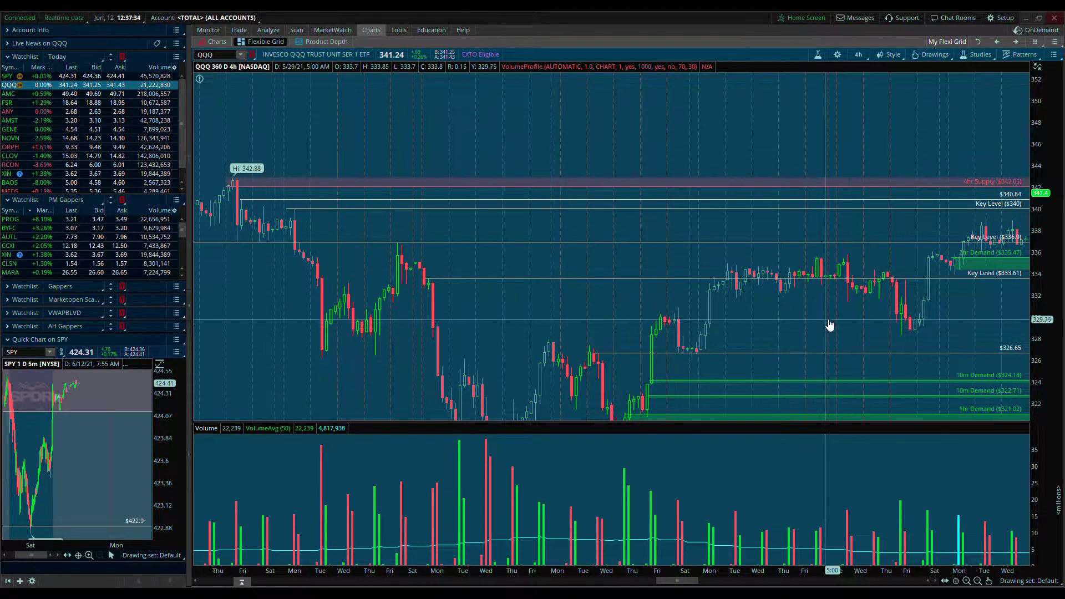
pyautogui.moveTo(827, 323); pyautogui.dragTo(742, 250)
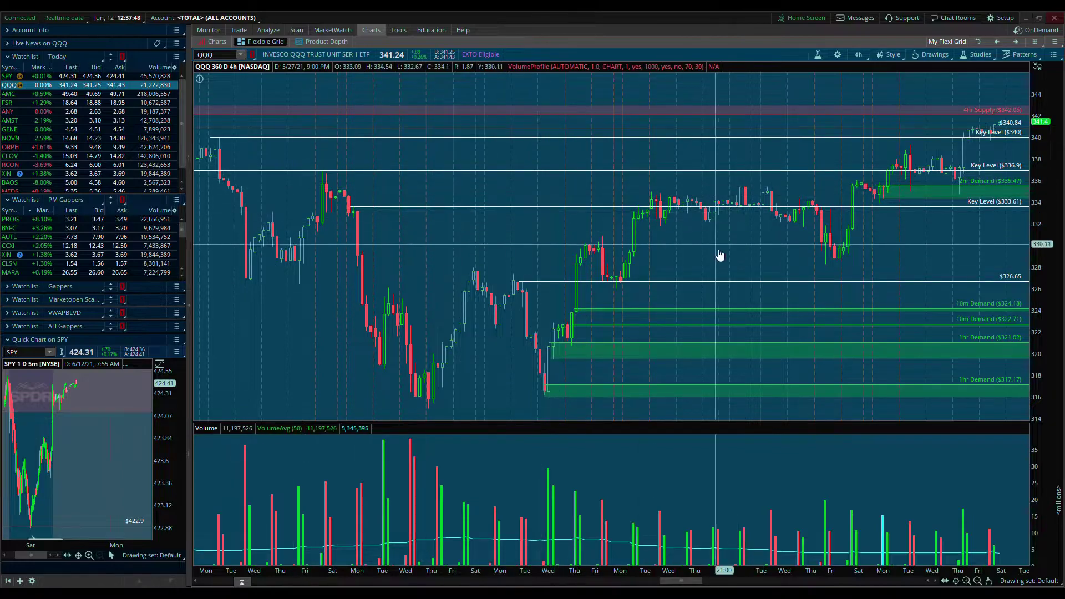
pyautogui.moveTo(721, 254); pyautogui.dragTo(437, 223)
pyautogui.moveTo(773, 216); pyautogui.dragTo(766, 240)
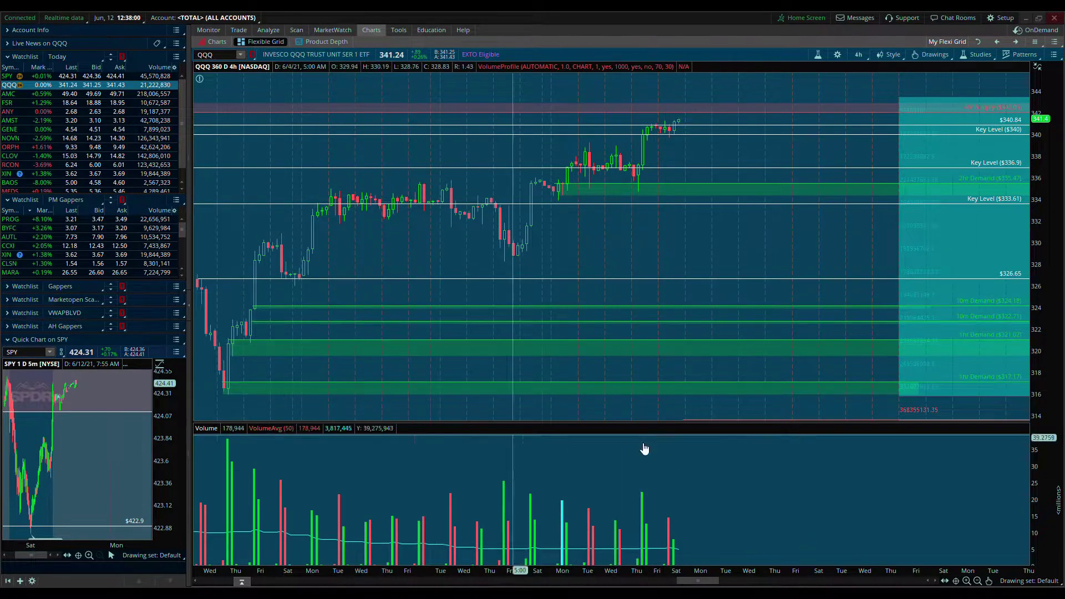
pyautogui.moveTo(553, 59)
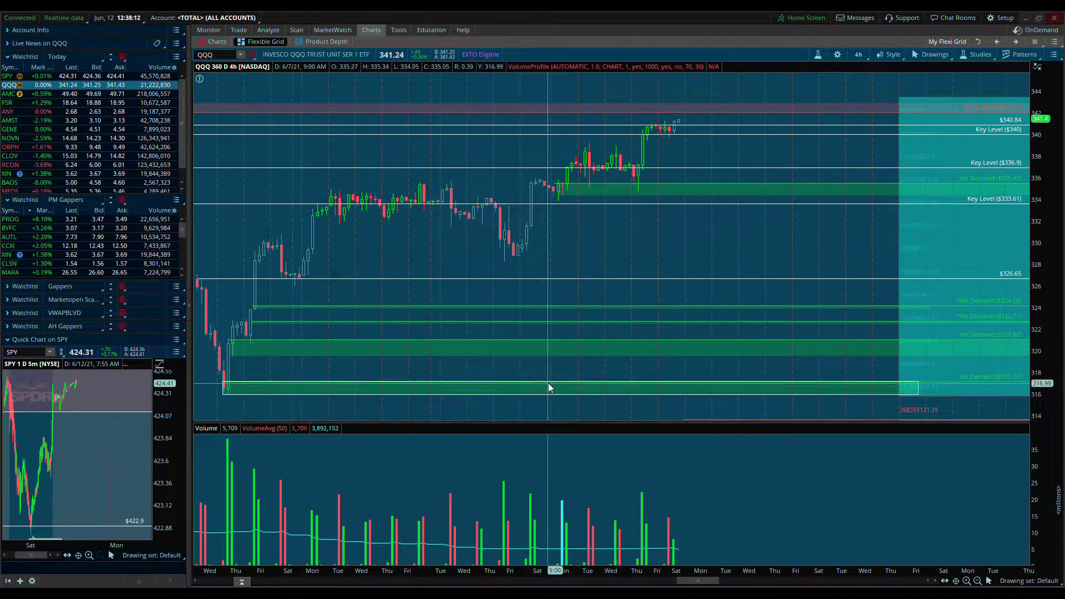
pyautogui.moveTo(458, 267); pyautogui.dragTo(706, 252)
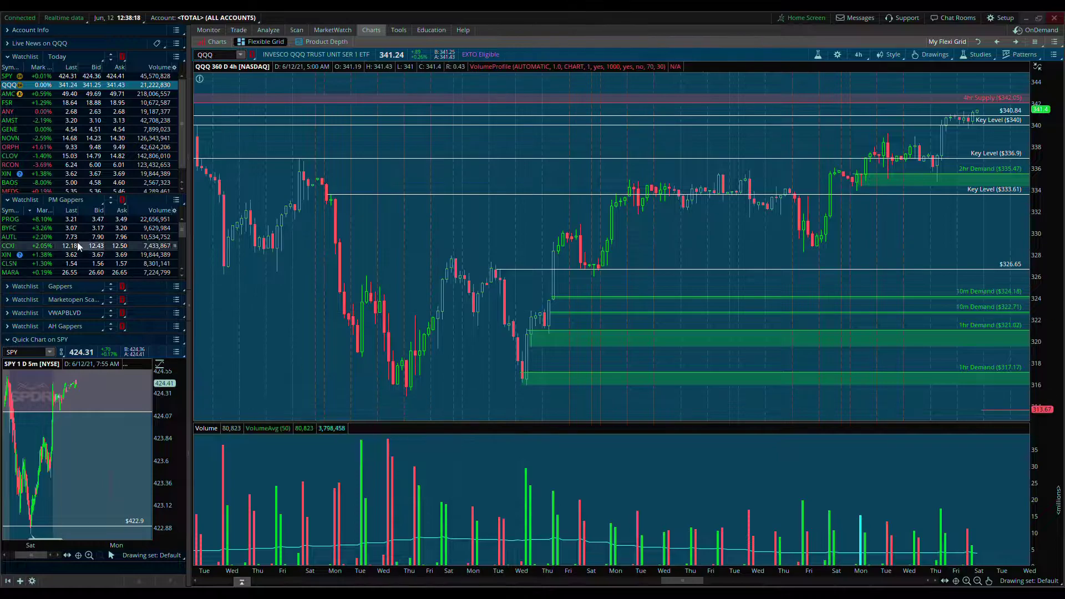
pyautogui.scroll(-1, 14, 187)
# Add TSLA to the Today watchlist and load it into the chart.
pyautogui.click(13, 186)
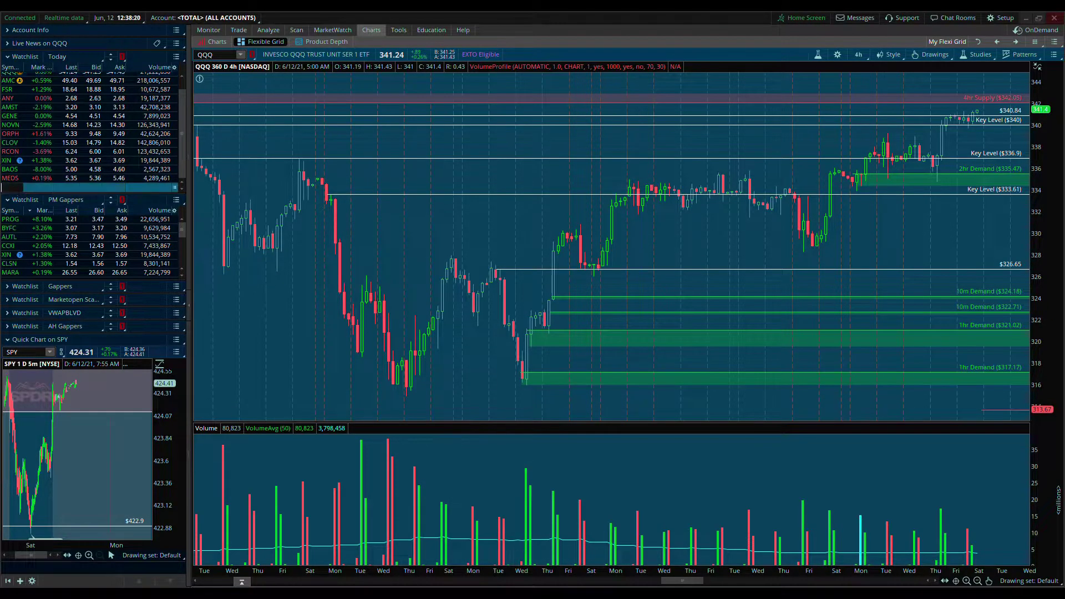
pyautogui.write('TSLA')
pyautogui.press('Return')
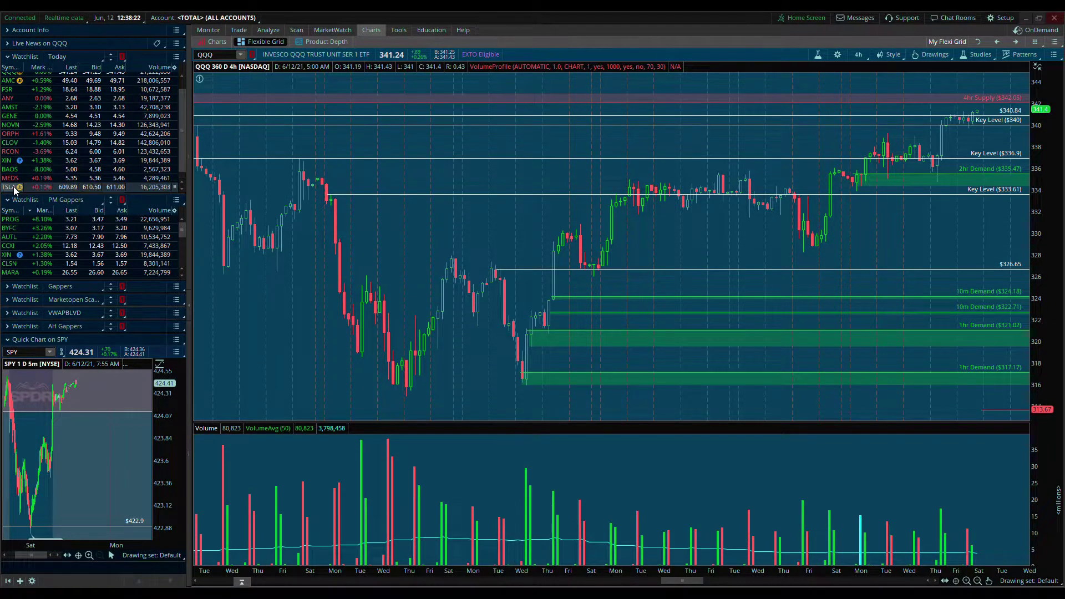
pyautogui.click(14, 188)
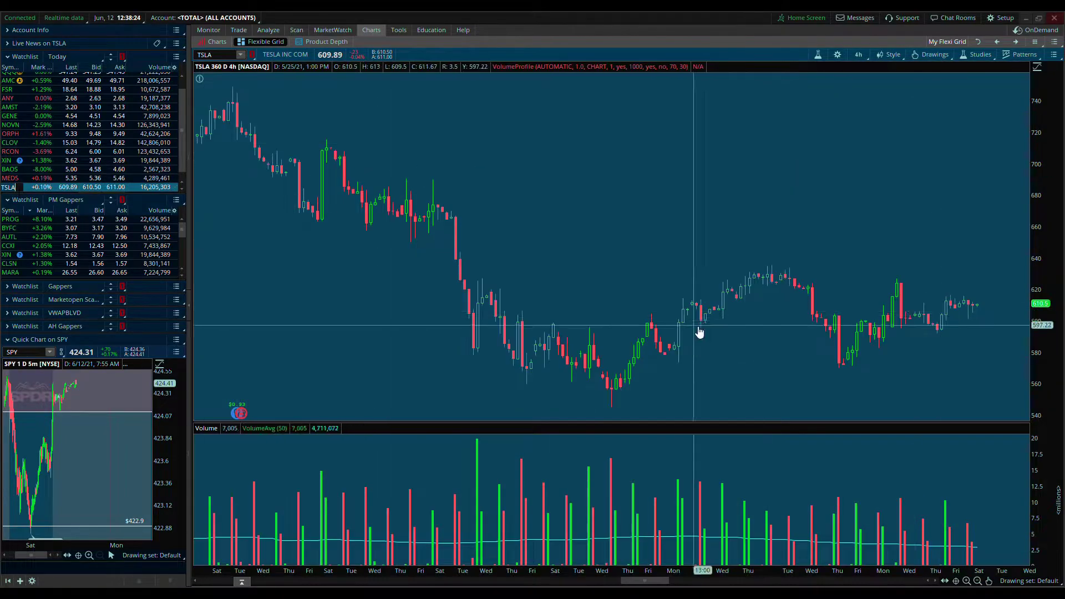
# Zoom out and pan the TSLA chart to bring the Nov–Feb price action into view.
pyautogui.click(978, 581)
pyautogui.moveTo(420, 337); pyautogui.dragTo(749, 334)
pyautogui.moveTo(1053, 198); pyautogui.dragTo(1055, 361)
pyautogui.doubleClick(978, 581)
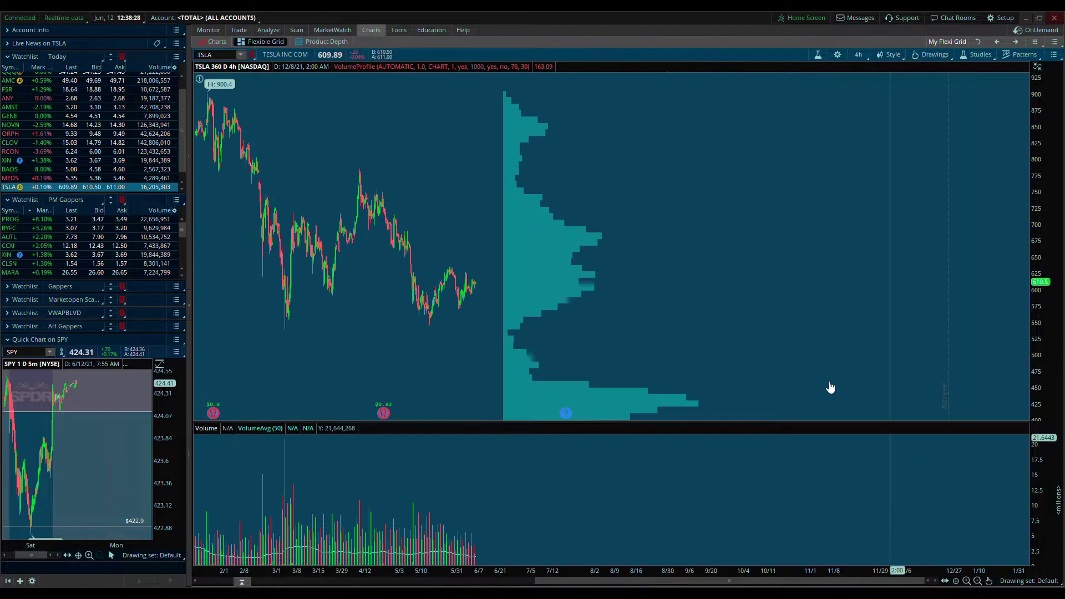
pyautogui.moveTo(509, 209); pyautogui.dragTo(894, 298)
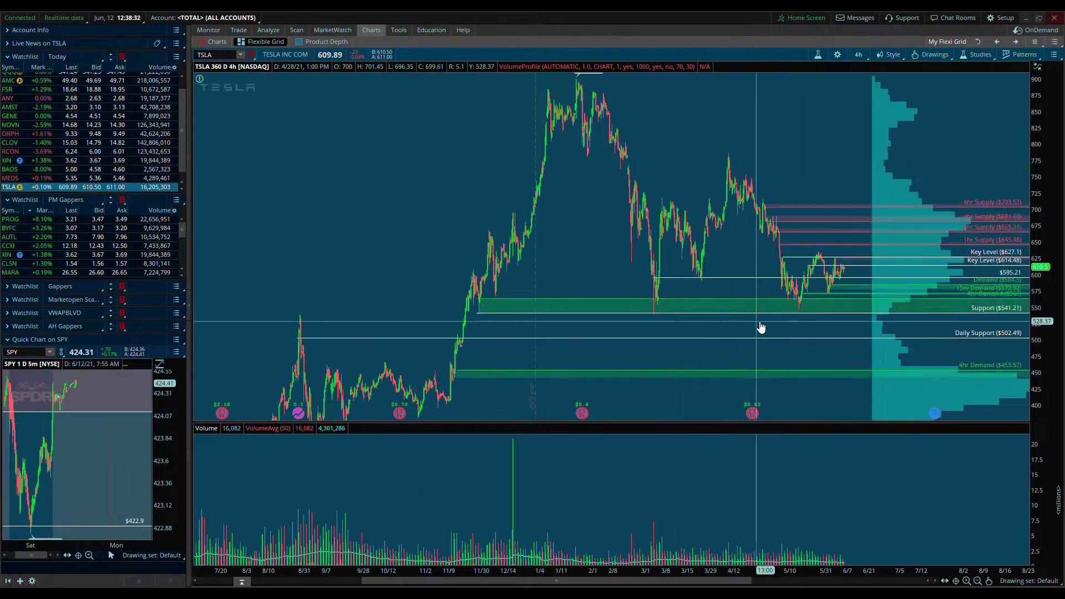
pyautogui.moveTo(1008, 204); pyautogui.dragTo(754, 197)
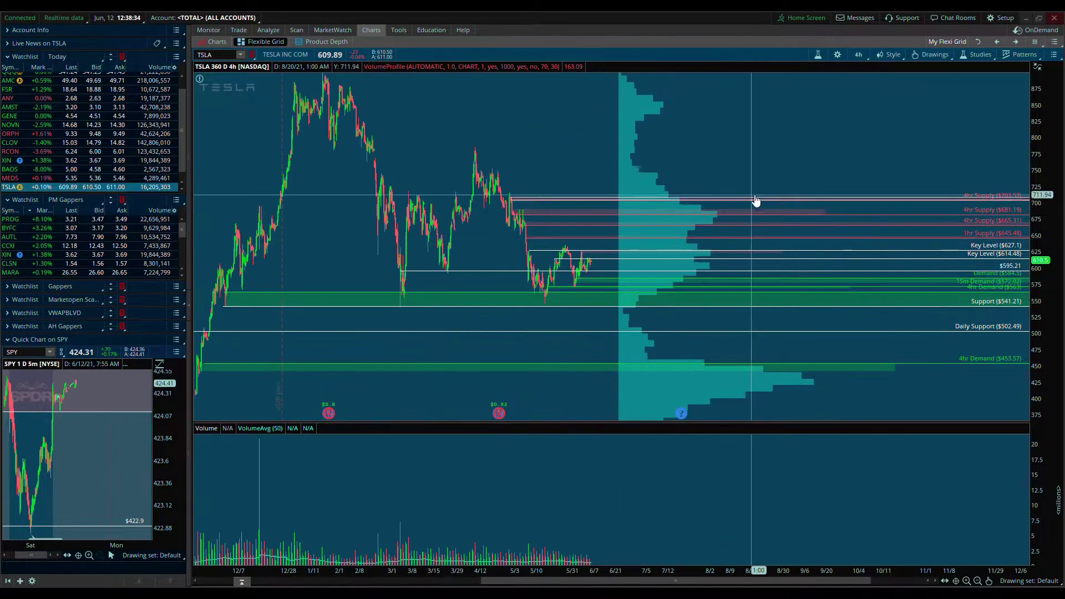
pyautogui.moveTo(1057, 303); pyautogui.dragTo(1056, 272)
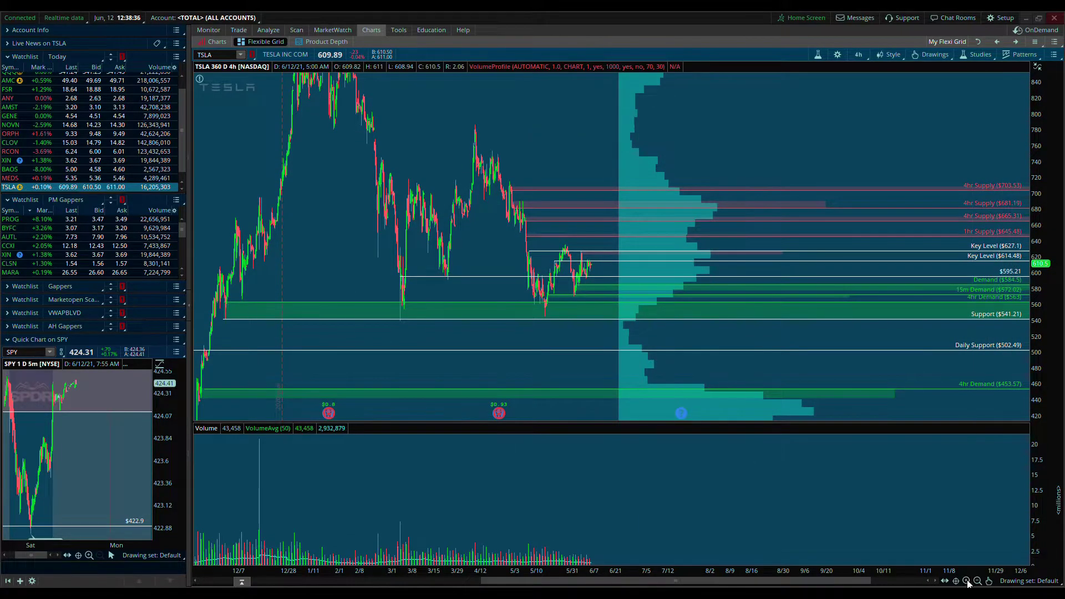
pyautogui.click(968, 581)
pyautogui.click(968, 581)
pyautogui.moveTo(879, 249); pyautogui.dragTo(207, 221)
pyautogui.moveTo(443, 197); pyautogui.dragTo(932, 198)
pyautogui.moveTo(531, 198); pyautogui.dragTo(811, 171)
pyautogui.moveTo(1036, 328); pyautogui.dragTo(1035, 358)
# Enlarge the TSLA candles and widen the price range to show Daily Support and the lower 4hr Demand zone.
pyautogui.click(968, 581)
pyautogui.moveTo(659, 190); pyautogui.dragTo(413, 229)
pyautogui.moveTo(1037, 302); pyautogui.dragTo(1037, 339)
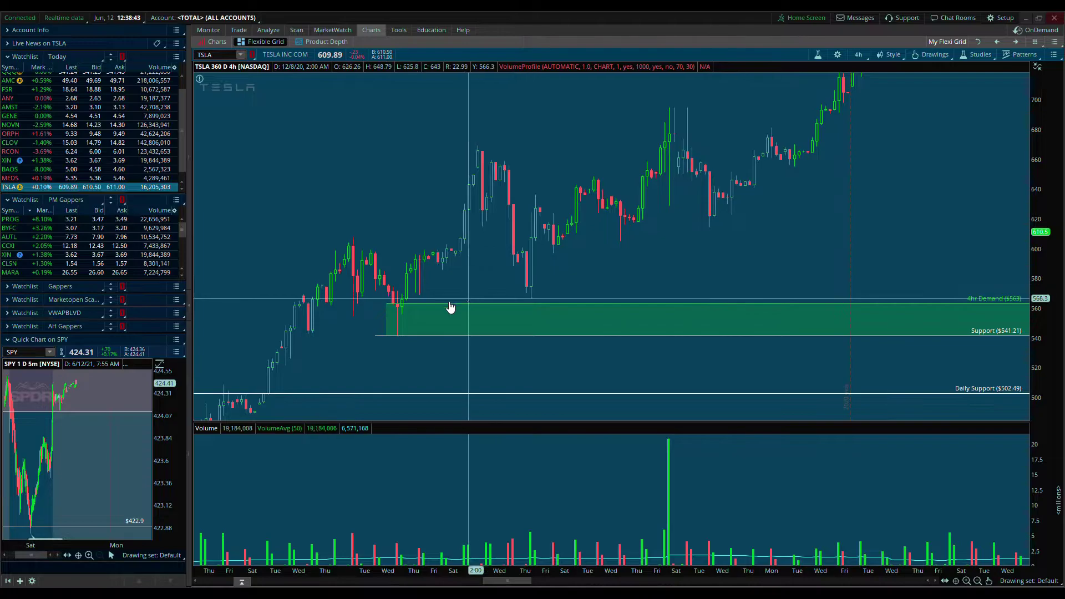
pyautogui.click(968, 581)
pyautogui.moveTo(1053, 308); pyautogui.dragTo(722, 209)
pyautogui.moveTo(1053, 253); pyautogui.dragTo(604, 255)
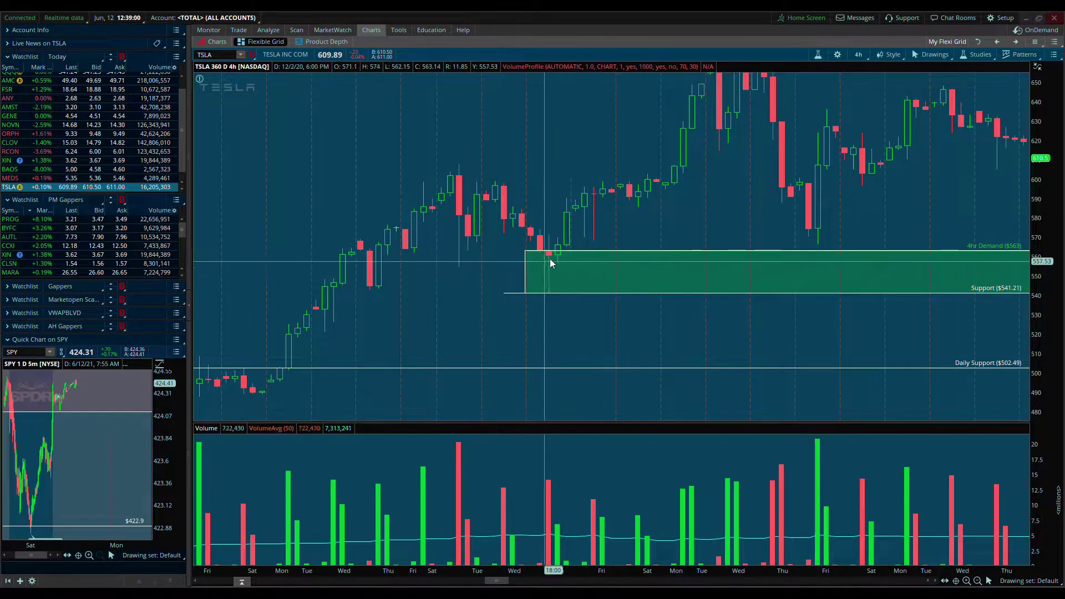
pyautogui.moveTo(1052, 188); pyautogui.dragTo(1048, 173)
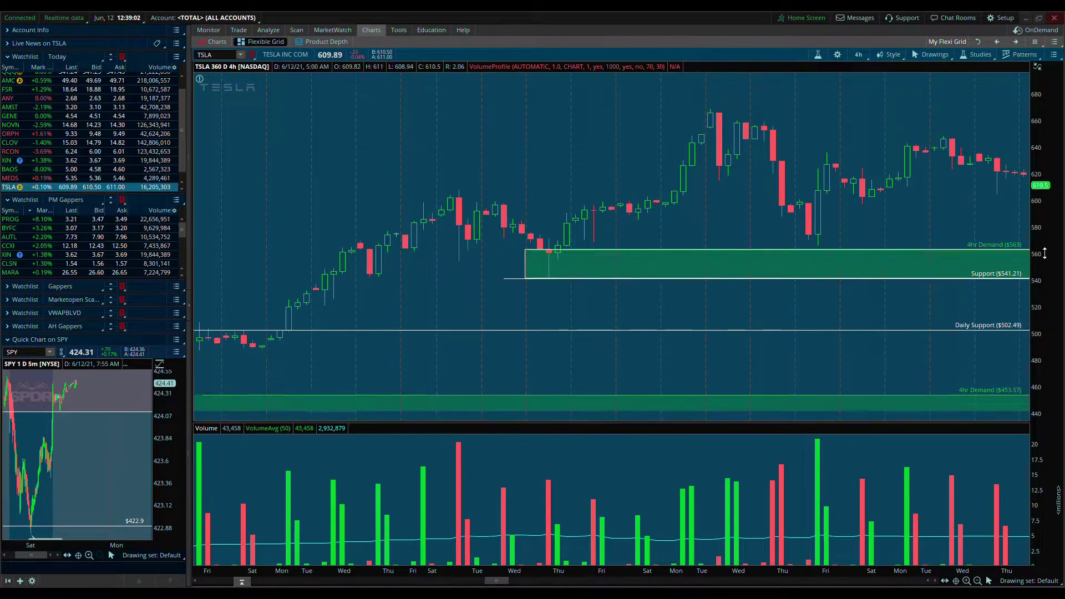
pyautogui.moveTo(889, 180); pyautogui.dragTo(647, 188)
pyautogui.moveTo(747, 201); pyautogui.dragTo(630, 210)
pyautogui.moveTo(292, 244); pyautogui.dragTo(603, 221)
pyautogui.moveTo(506, 255); pyautogui.dragTo(713, 285)
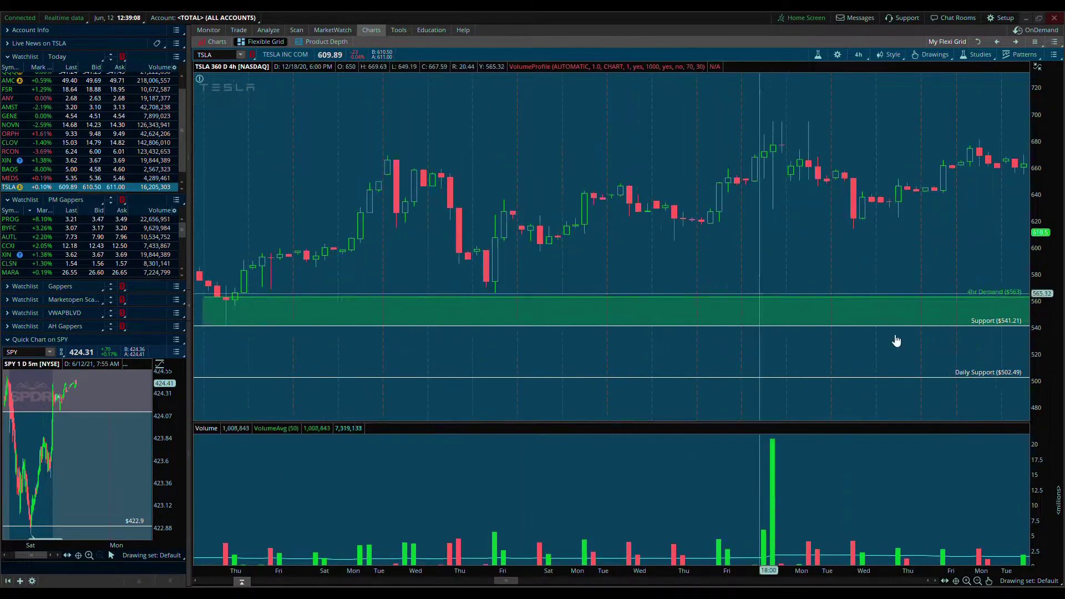
# Zoom out and center the TSLA chart on the early-March 2021 drop.
pyautogui.click(980, 582)
pyautogui.moveTo(661, 235); pyautogui.dragTo(364, 235)
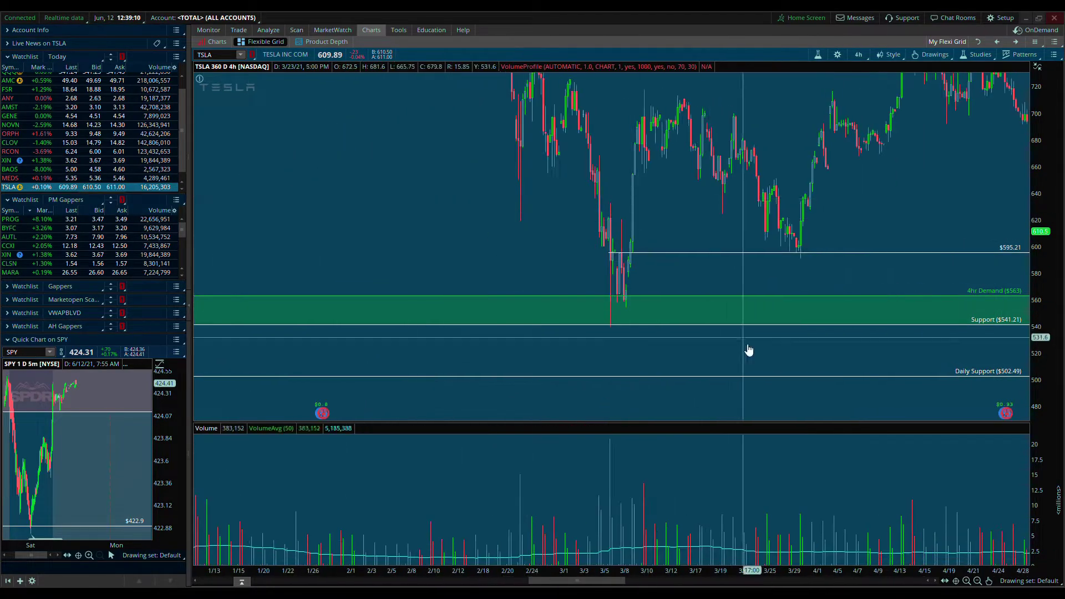
pyautogui.moveTo(452, 224); pyautogui.dragTo(692, 278)
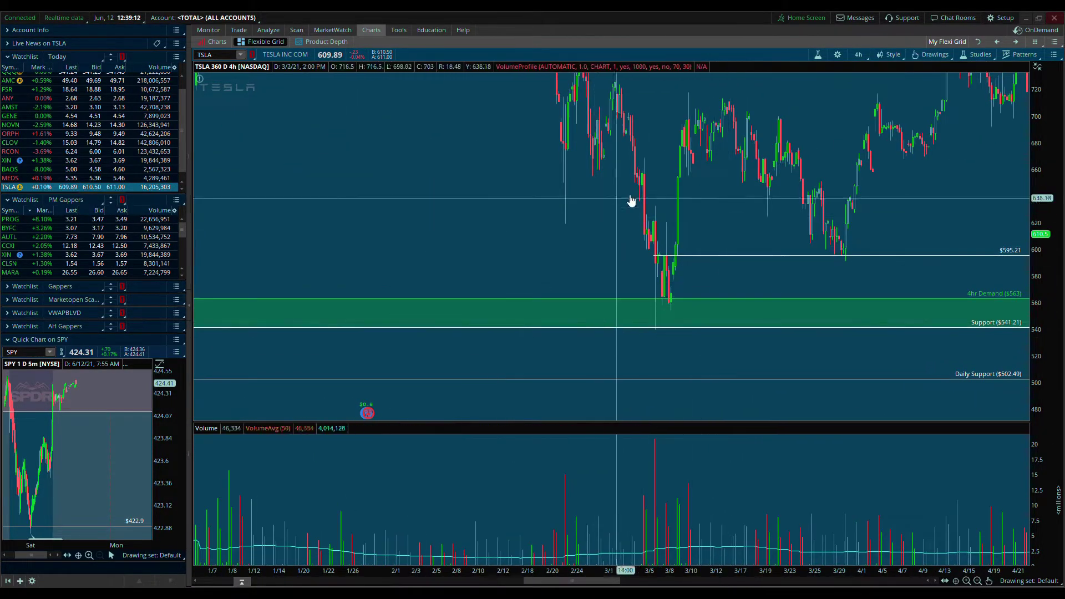
pyautogui.click(966, 581)
pyautogui.moveTo(559, 254); pyautogui.dragTo(673, 312)
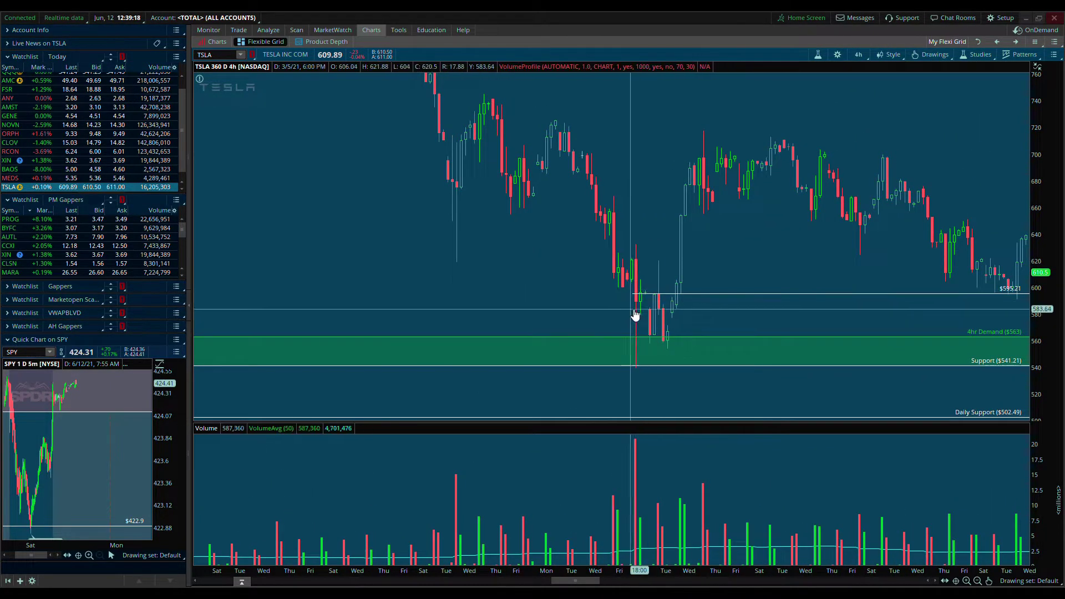
pyautogui.moveTo(1050, 347); pyautogui.dragTo(1048, 322)
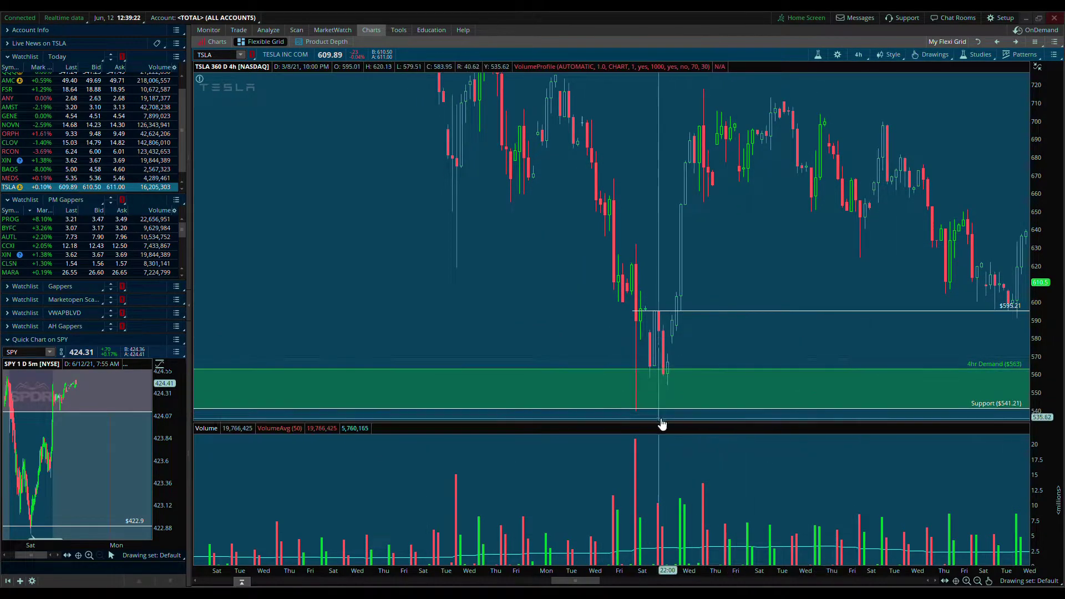
pyautogui.moveTo(741, 350); pyautogui.dragTo(694, 304)
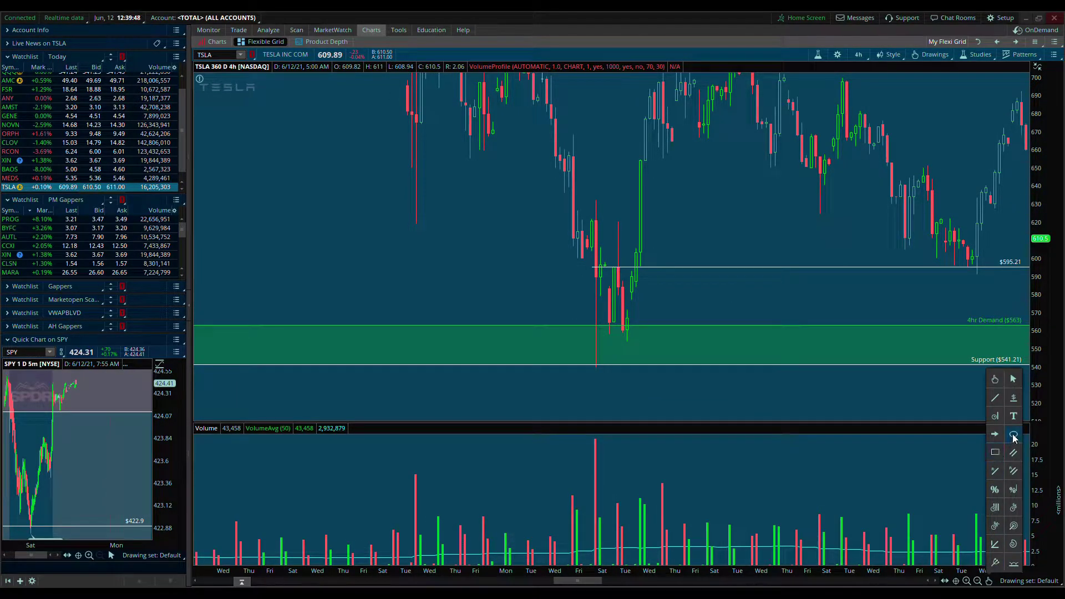
pyautogui.click(1014, 436)
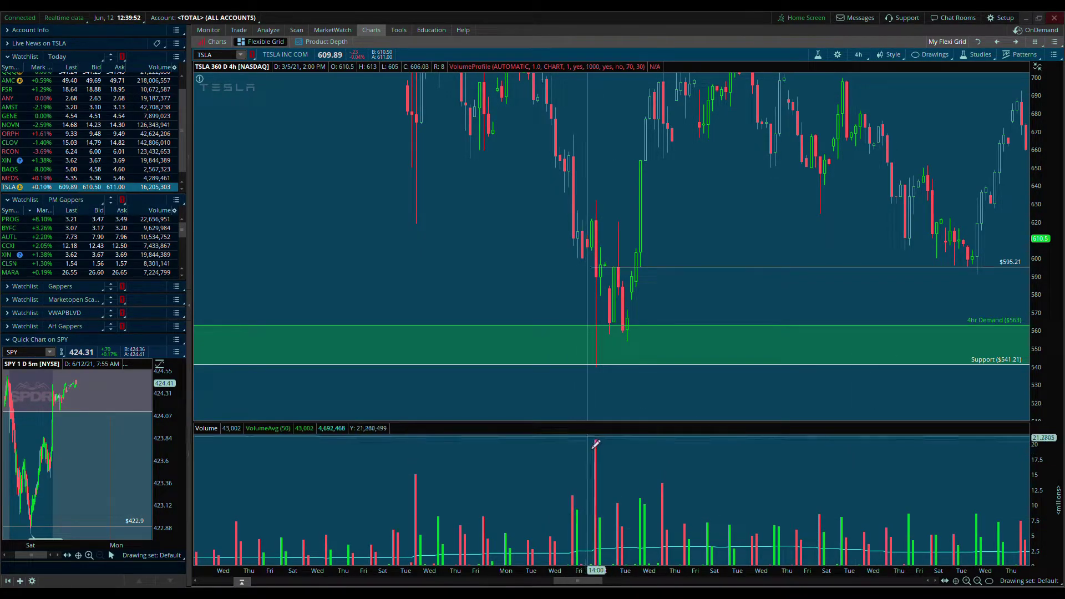
pyautogui.moveTo(587, 436); pyautogui.dragTo(606, 500)
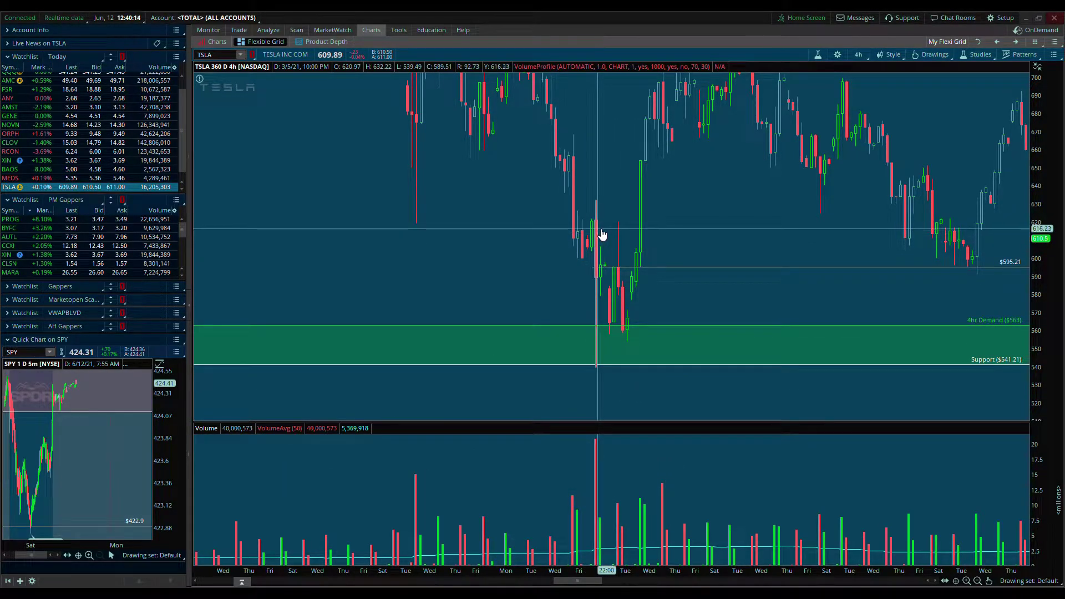
pyautogui.moveTo(1048, 262); pyautogui.dragTo(1042, 410)
pyautogui.click(977, 581)
pyautogui.moveTo(469, 235); pyautogui.dragTo(887, 179)
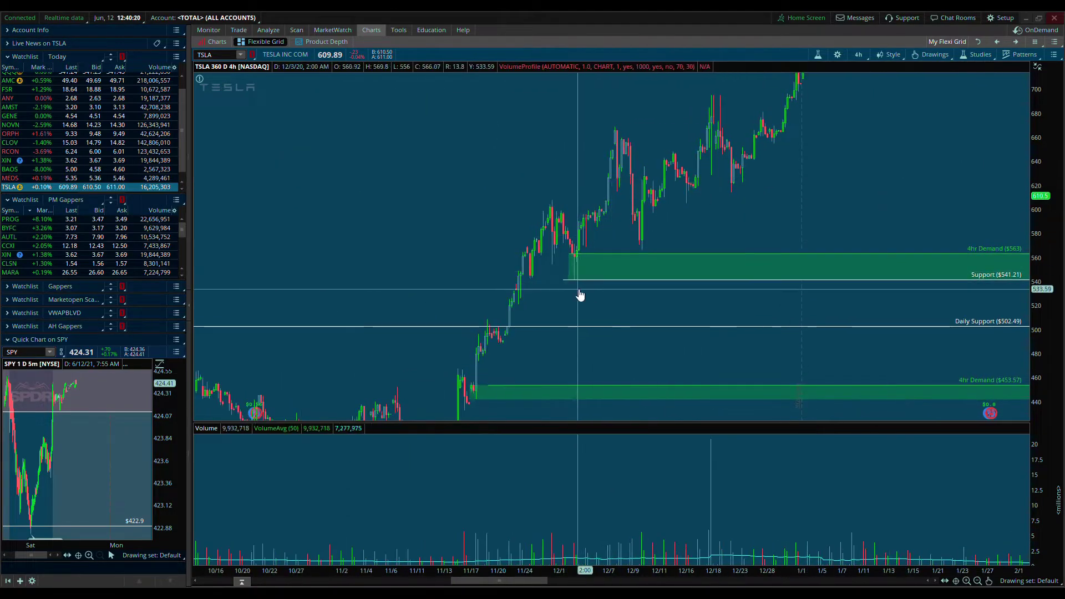
pyautogui.moveTo(859, 316); pyautogui.dragTo(555, 321)
pyautogui.moveTo(835, 209); pyautogui.dragTo(560, 213)
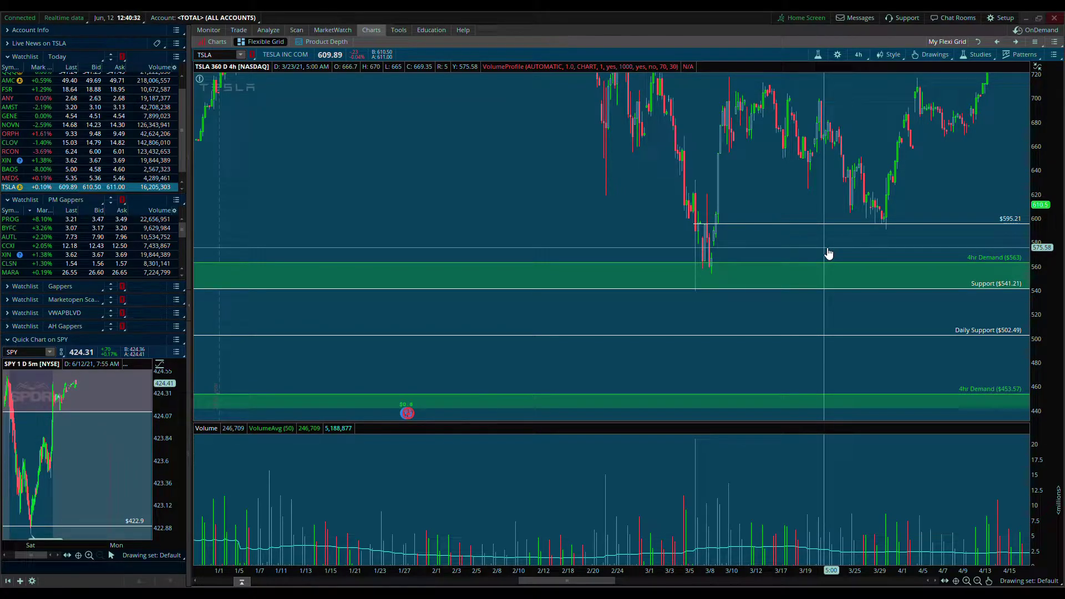
pyautogui.moveTo(821, 250); pyautogui.dragTo(538, 282)
pyautogui.moveTo(955, 233); pyautogui.dragTo(528, 257)
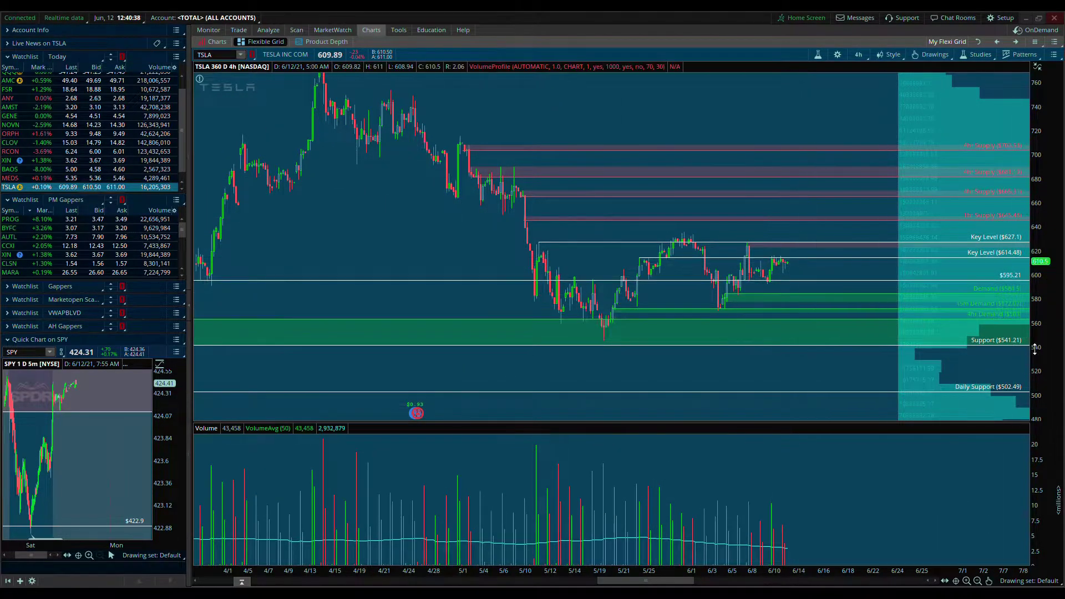
pyautogui.moveTo(1061, 325); pyautogui.dragTo(1055, 389)
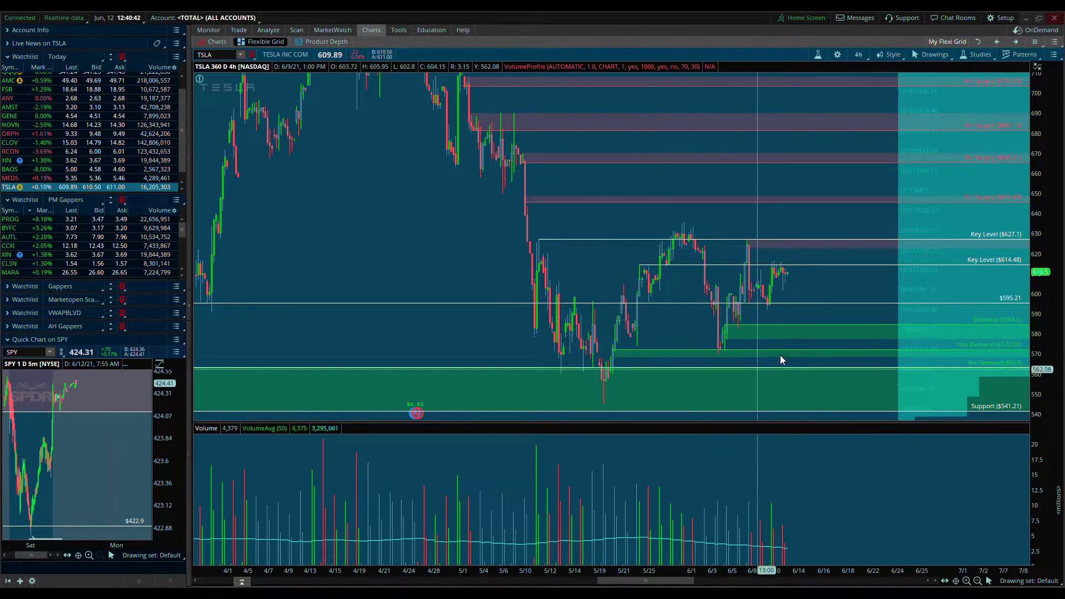
pyautogui.moveTo(475, 350); pyautogui.dragTo(382, 268)
pyautogui.moveTo(321, 238); pyautogui.dragTo(915, 208)
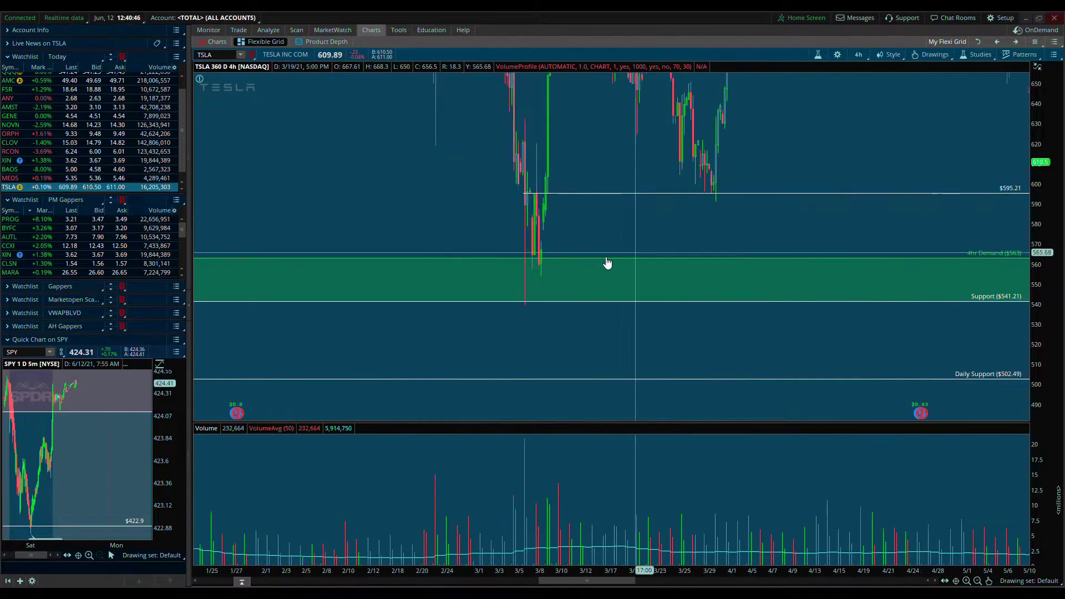
pyautogui.moveTo(528, 279); pyautogui.dragTo(316, 240)
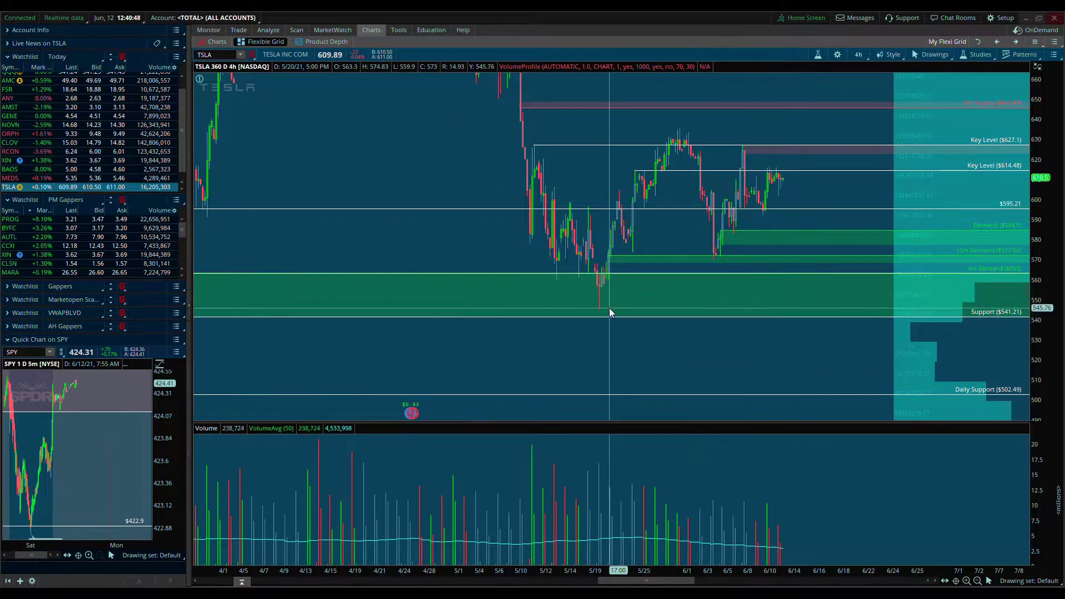
pyautogui.click(967, 581)
pyautogui.moveTo(600, 236); pyautogui.dragTo(221, 251)
pyautogui.moveTo(1050, 308); pyautogui.dragTo(1049, 337)
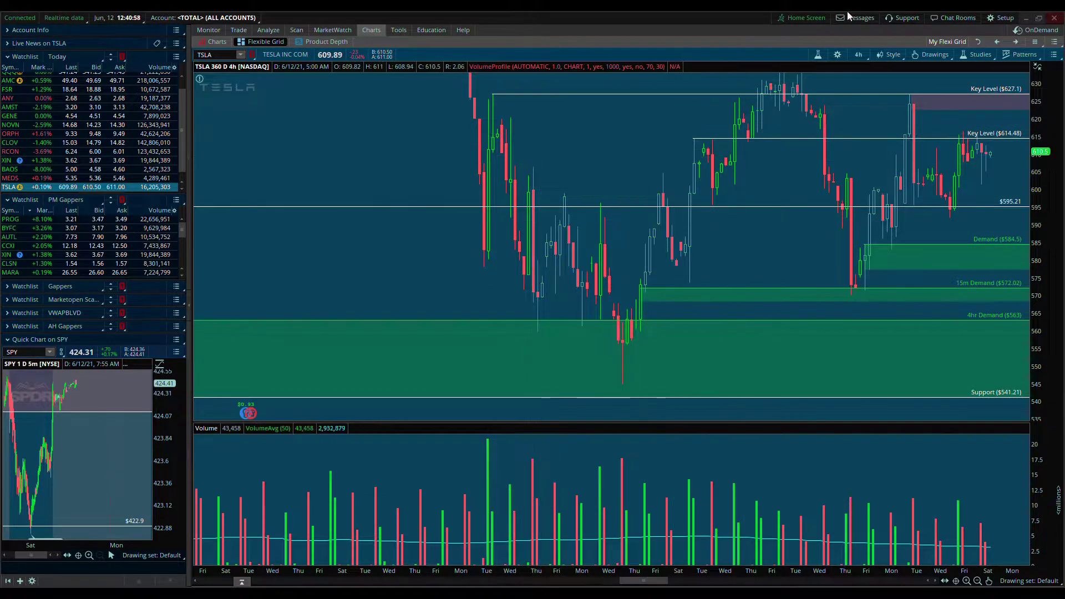
# Switch the TSLA chart to 90 days of 5-minute bars.
pyautogui.click(859, 55)
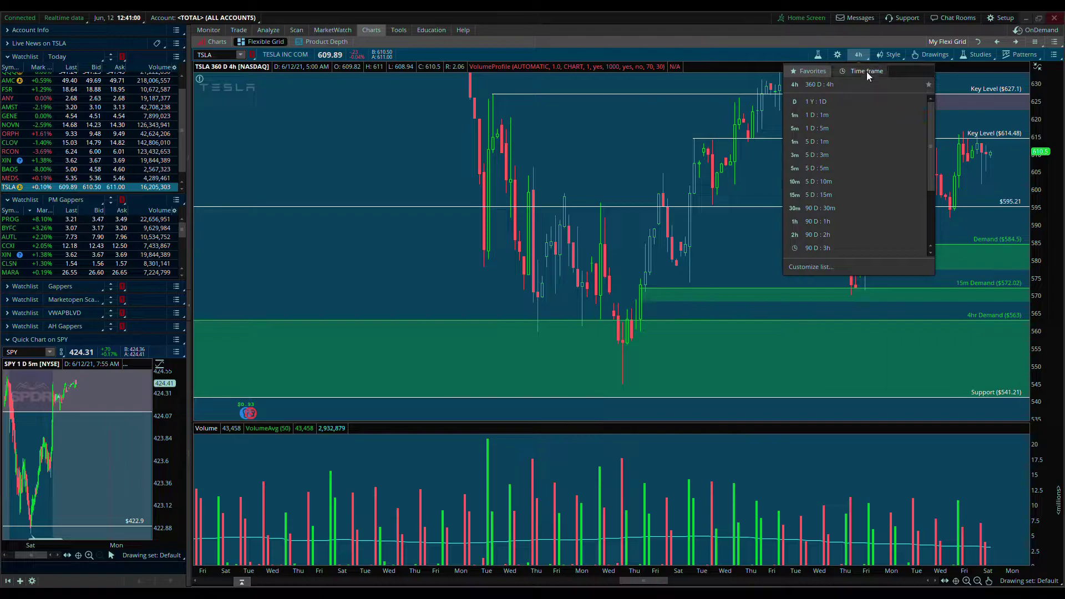
pyautogui.click(867, 71)
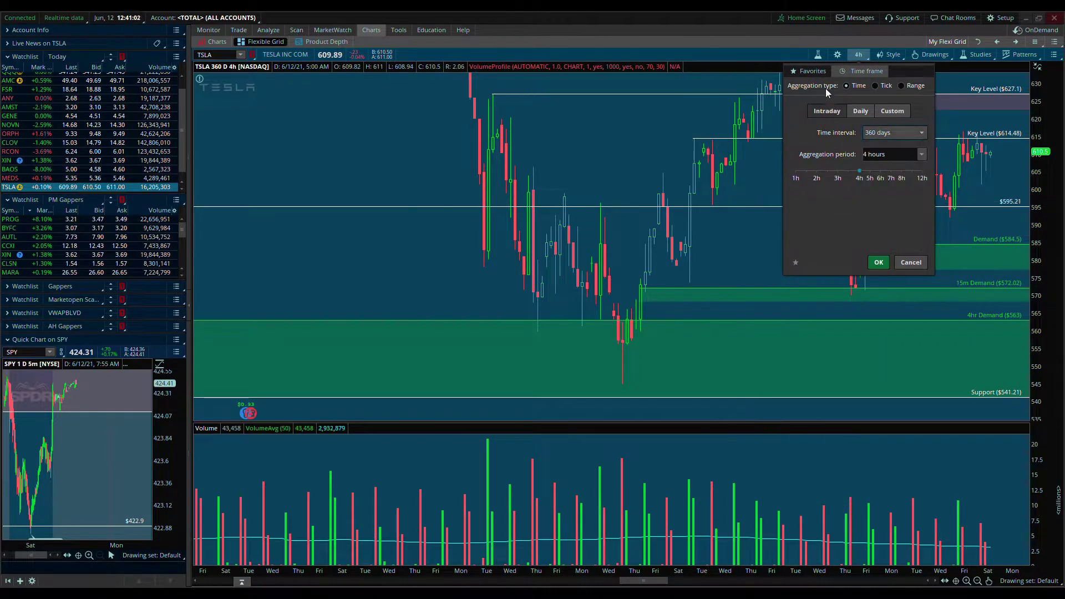
pyautogui.click(813, 72)
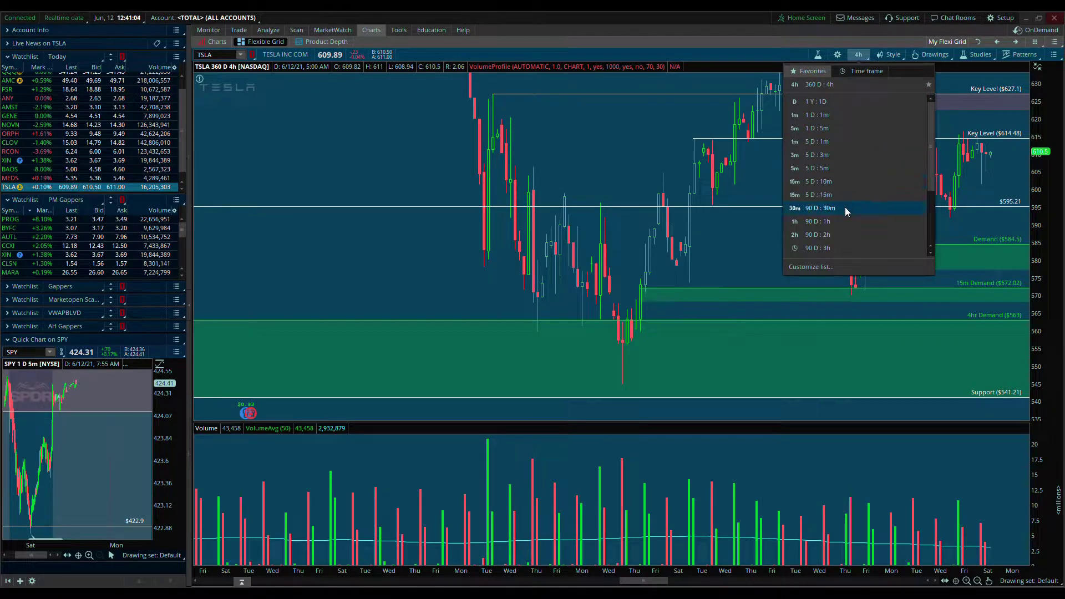
pyautogui.click(850, 168)
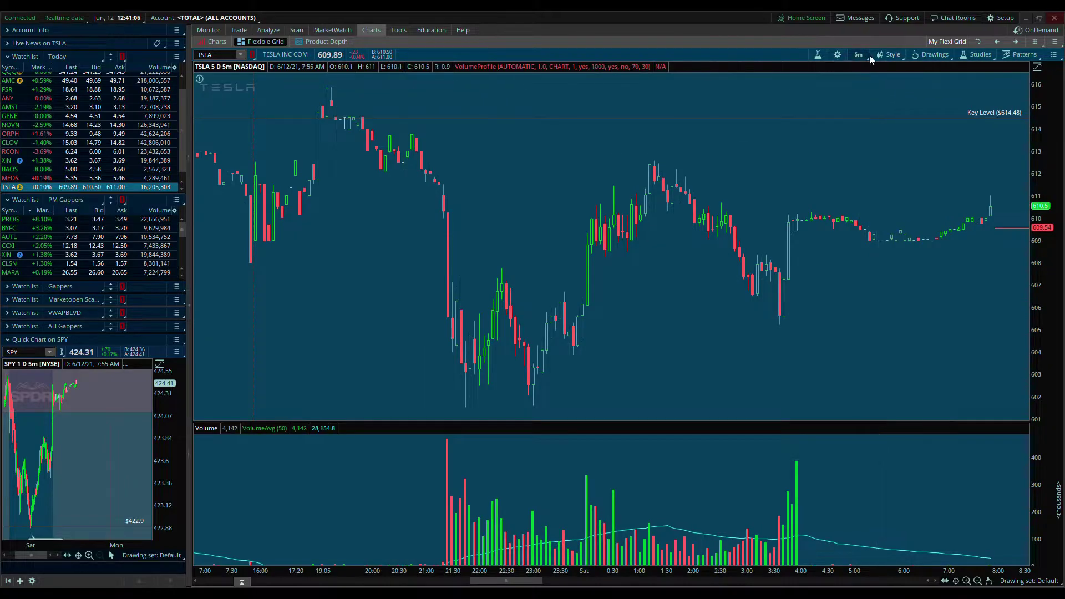
pyautogui.click(869, 56)
pyautogui.click(874, 71)
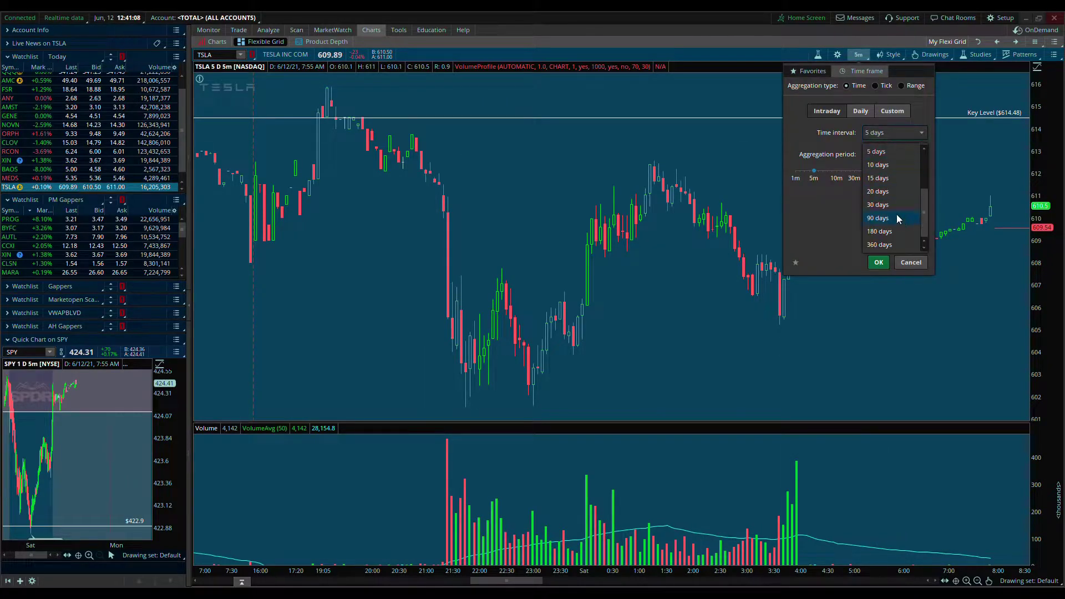
pyautogui.click(882, 263)
# Zoom the TSLA chart fully out and pan back to late March and early April.
pyautogui.click(978, 581)
pyautogui.click(978, 581)
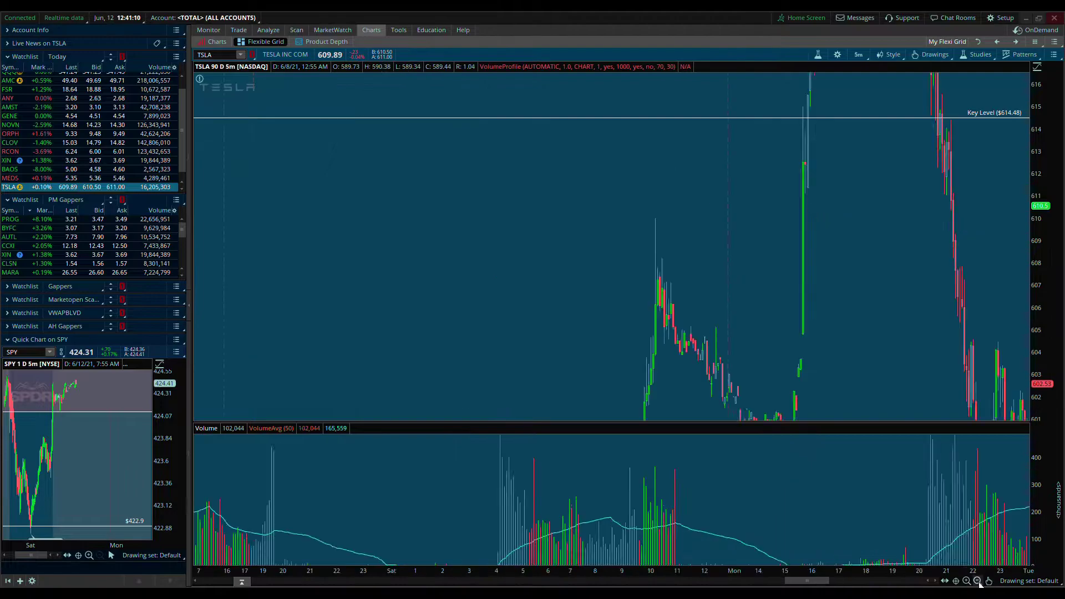
pyautogui.click(978, 581)
pyautogui.moveTo(427, 310); pyautogui.dragTo(794, 347)
pyautogui.moveTo(389, 281); pyautogui.dragTo(772, 311)
# Pan the TSLA chart forward to the early June bars past the demand zone.
pyautogui.moveTo(520, 317); pyautogui.dragTo(824, 339)
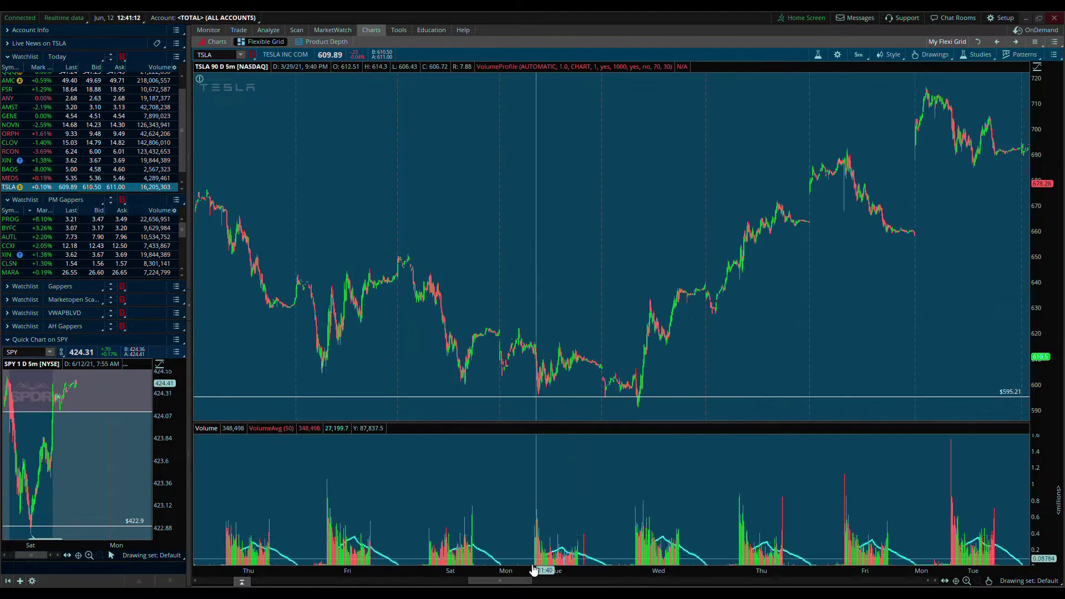
pyautogui.moveTo(502, 581); pyautogui.dragTo(850, 569)
pyautogui.click(968, 581)
pyautogui.click(968, 581)
pyautogui.moveTo(829, 351); pyautogui.dragTo(572, 363)
pyautogui.moveTo(773, 372); pyautogui.dragTo(345, 381)
pyautogui.moveTo(763, 350); pyautogui.dragTo(509, 388)
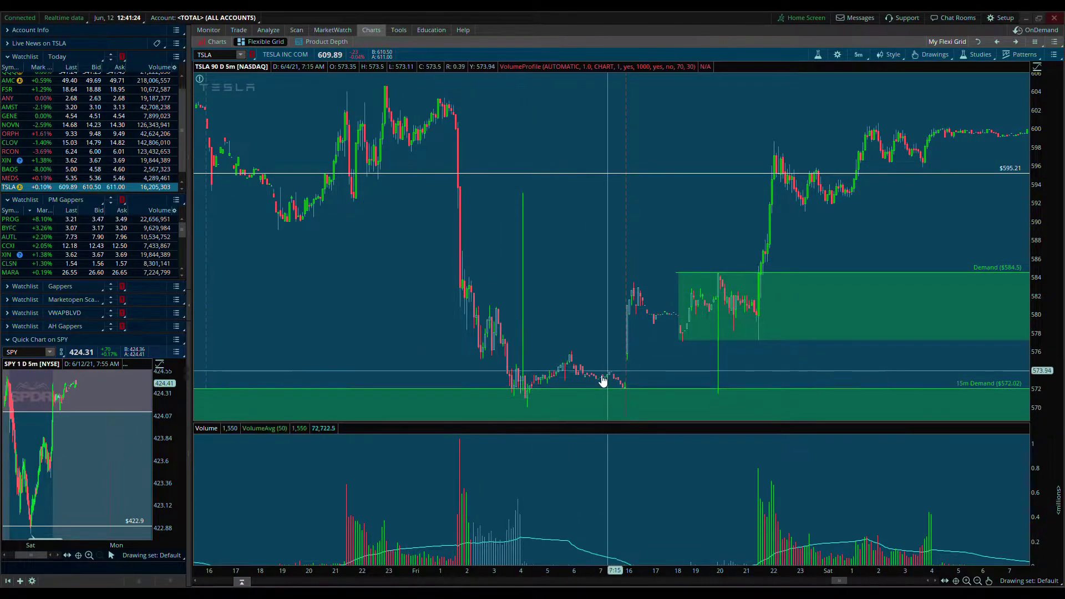
pyautogui.moveTo(631, 388); pyautogui.dragTo(490, 386)
pyautogui.moveTo(688, 370); pyautogui.dragTo(615, 377)
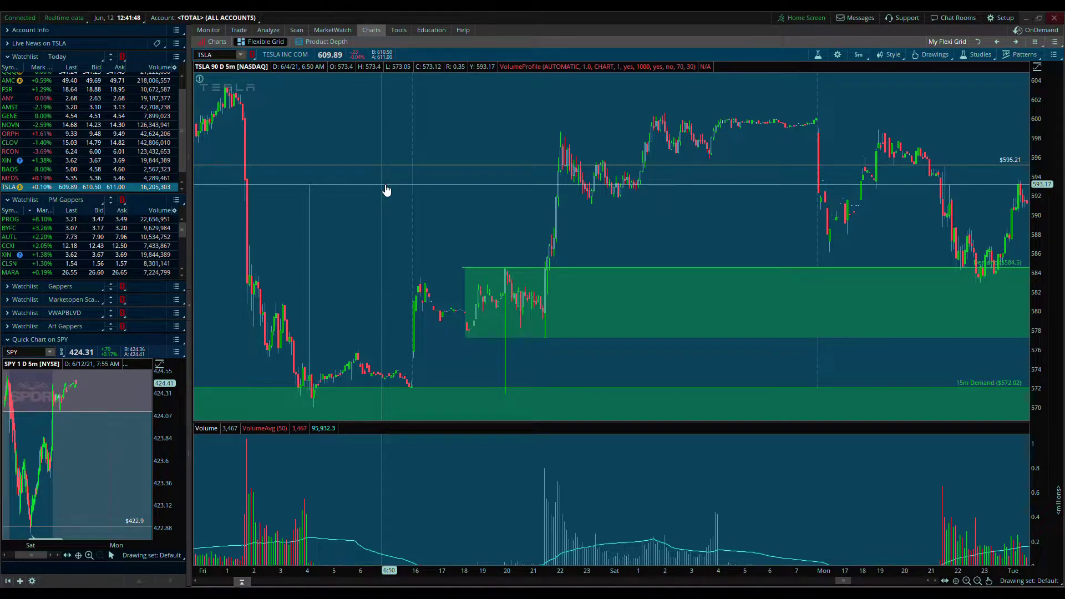
# Zoom in on the 6/7 session where price dips into the $584.5 demand zone.
pyautogui.moveTo(902, 226); pyautogui.dragTo(619, 247)
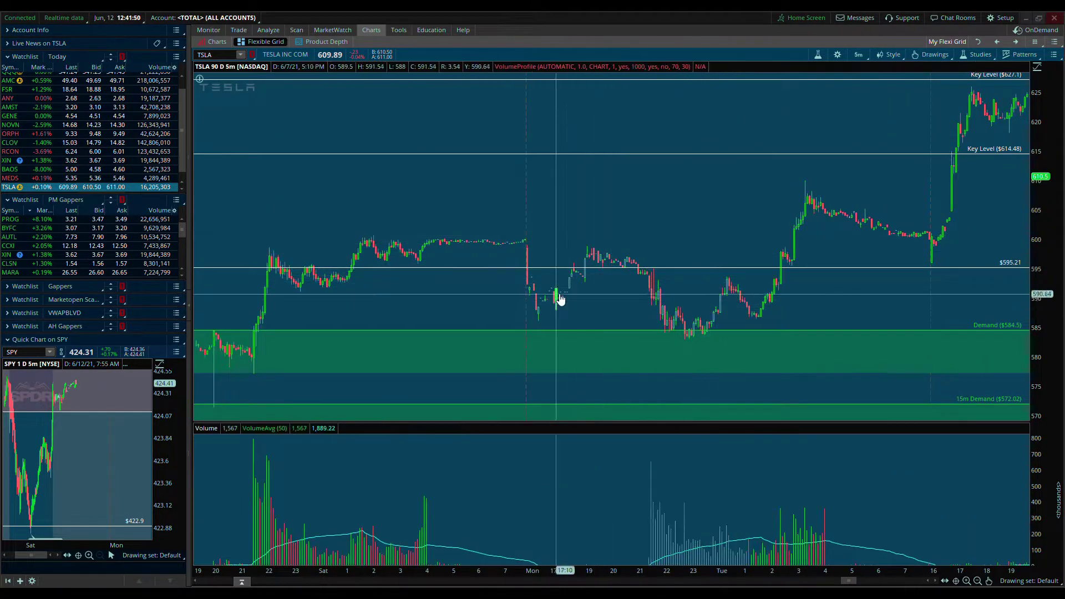
pyautogui.moveTo(561, 300); pyautogui.dragTo(624, 302)
pyautogui.moveTo(811, 306); pyautogui.dragTo(677, 308)
pyautogui.click(967, 581)
pyautogui.moveTo(895, 263); pyautogui.dragTo(344, 316)
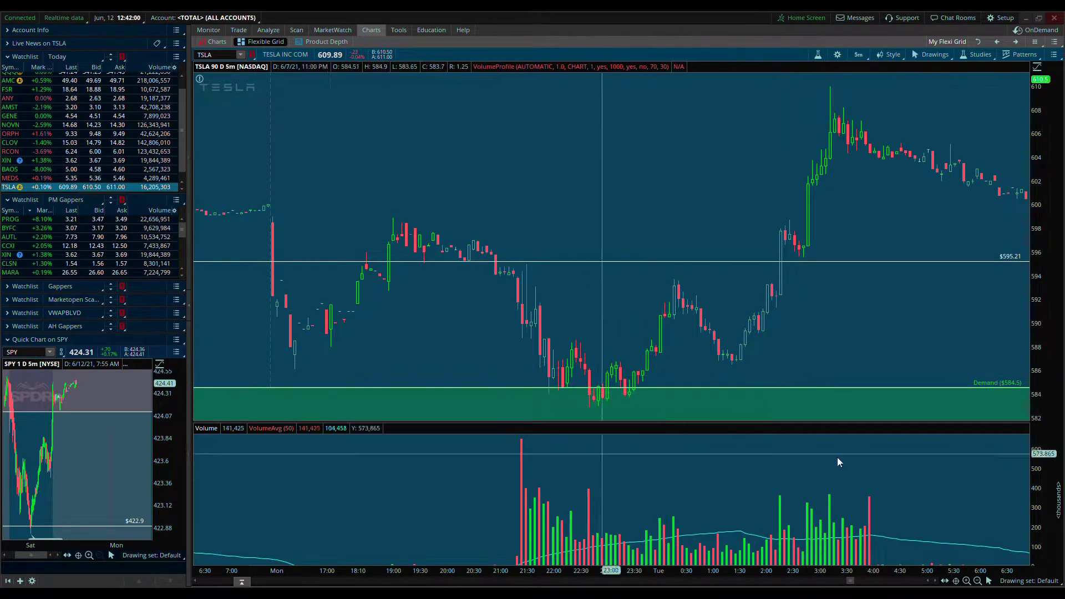
# Draw a rising trendline along the TSLA lows just above the $584.5 demand zone.
pyautogui.click(996, 399)
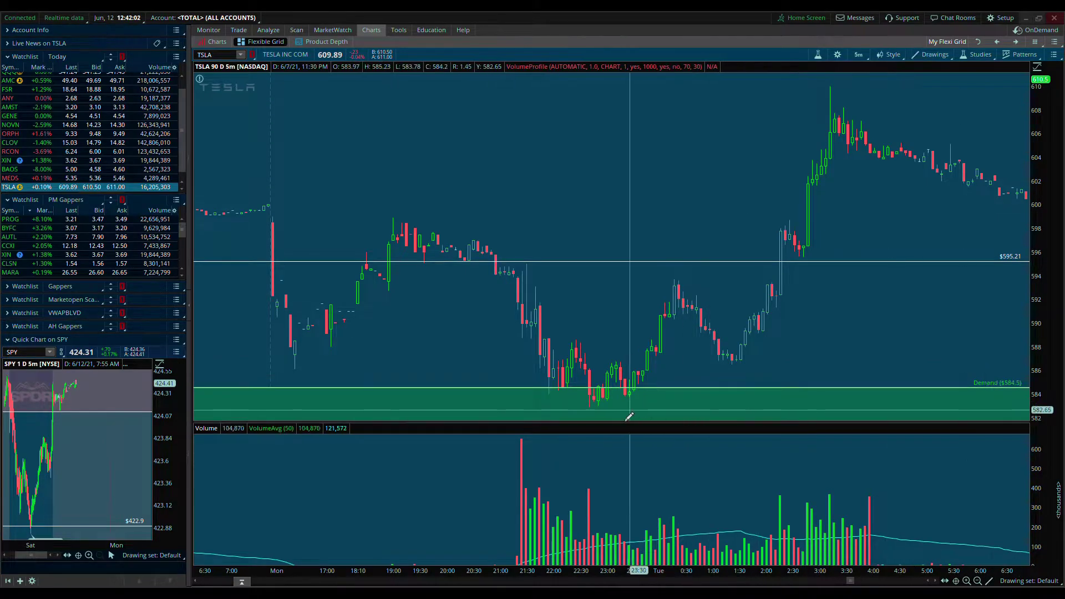
pyautogui.click(607, 418)
pyautogui.click(711, 365)
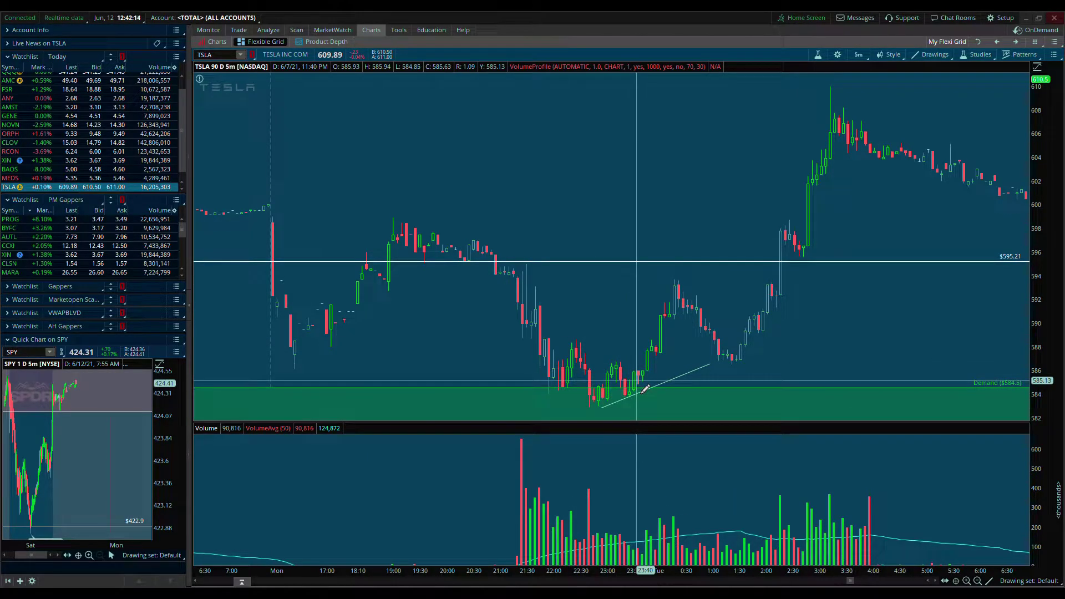
pyautogui.rightClick(648, 355)
pyautogui.moveTo(1052, 302); pyautogui.dragTo(1043, 361)
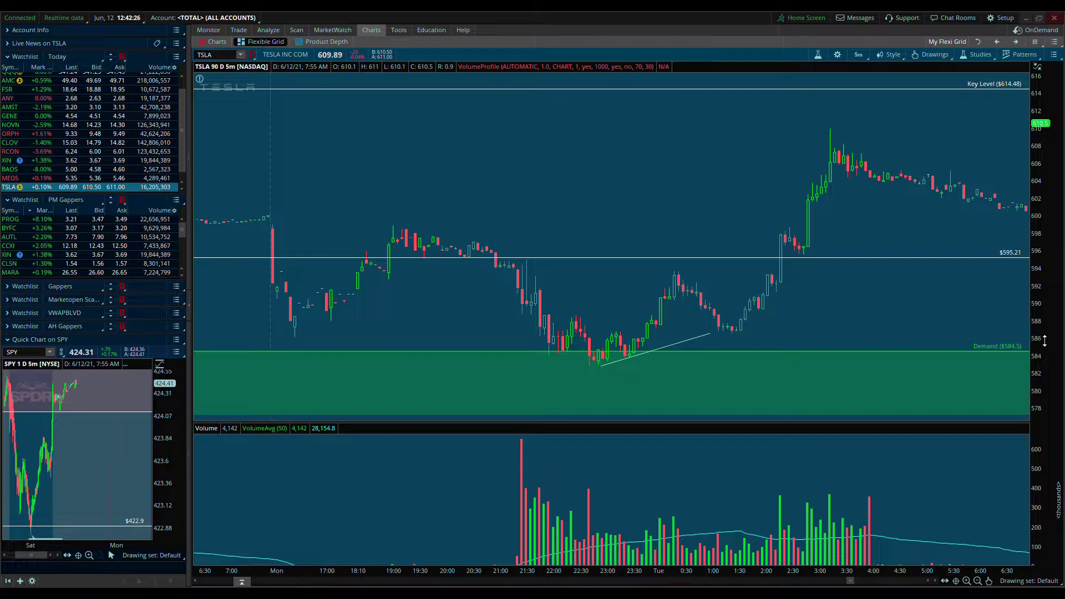
# Extend the trendline's start slightly left, then pan to Tuesday's spike above $614.48.
pyautogui.click(693, 339)
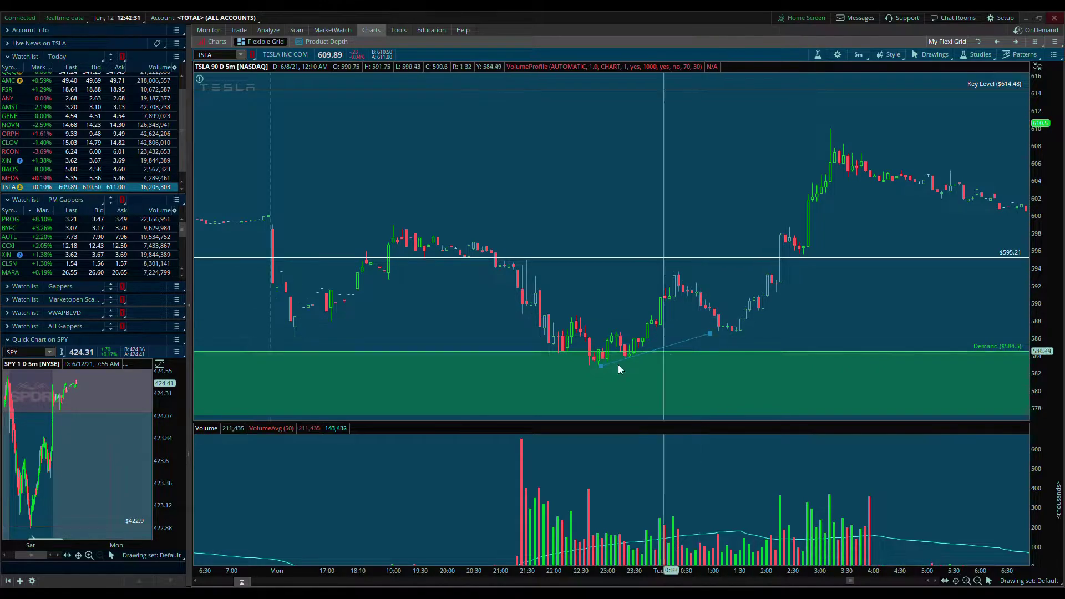
pyautogui.moveTo(601, 366)
pyautogui.mouseDown()
pyautogui.moveTo(611, 366)
pyautogui.moveTo(592, 366)
pyautogui.mouseUp()
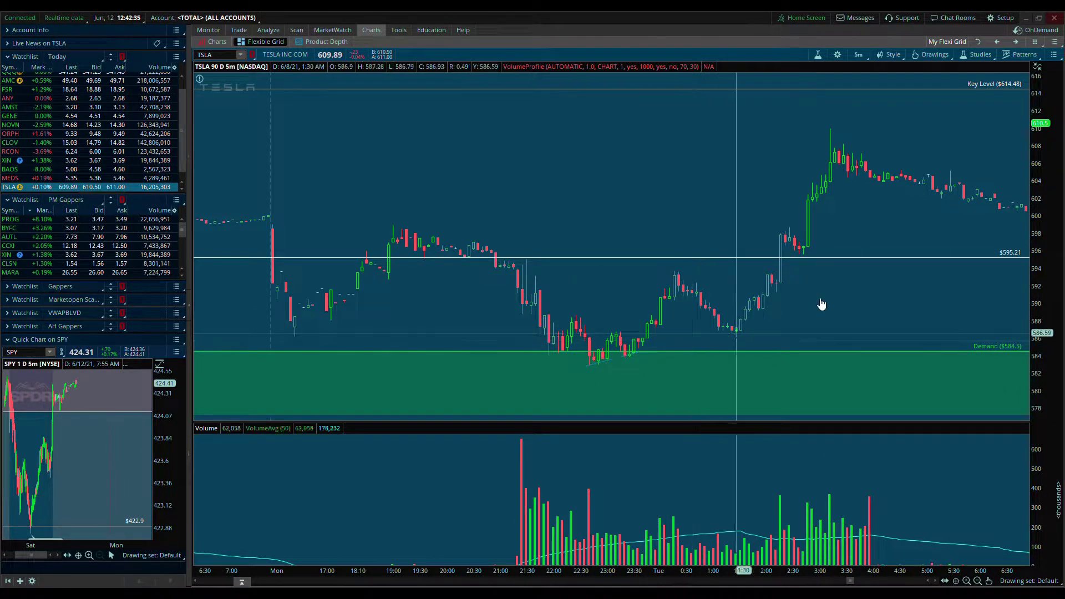
pyautogui.moveTo(846, 290); pyautogui.dragTo(642, 302)
pyautogui.moveTo(970, 571); pyautogui.dragTo(949, 540)
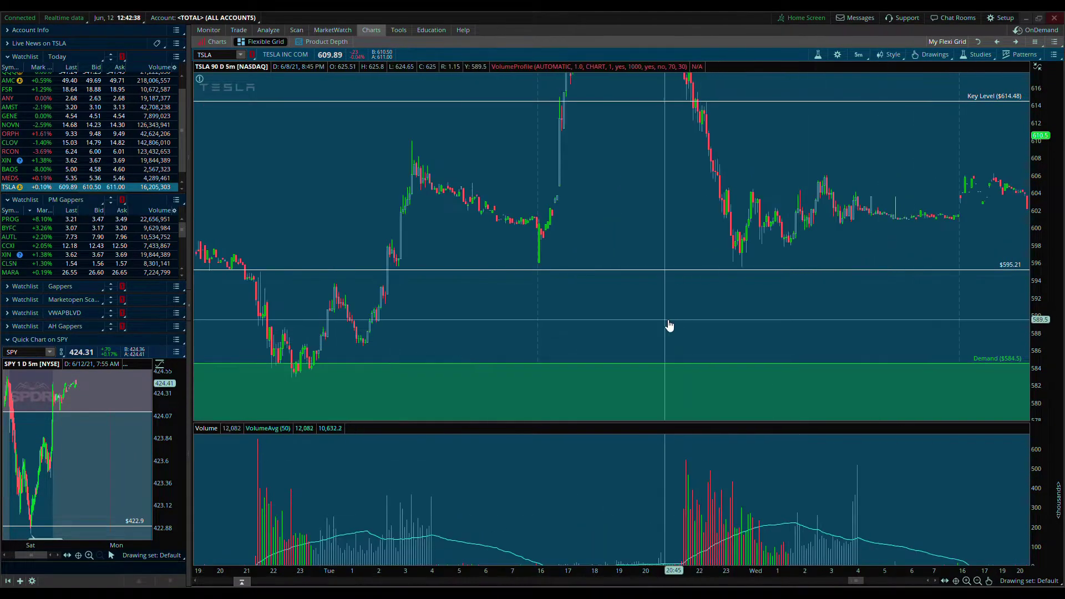
# Zoom the TSLA chart out, pan back in time to the 6/8 session, and zoom back in.
pyautogui.scroll(-8, 670, 326)
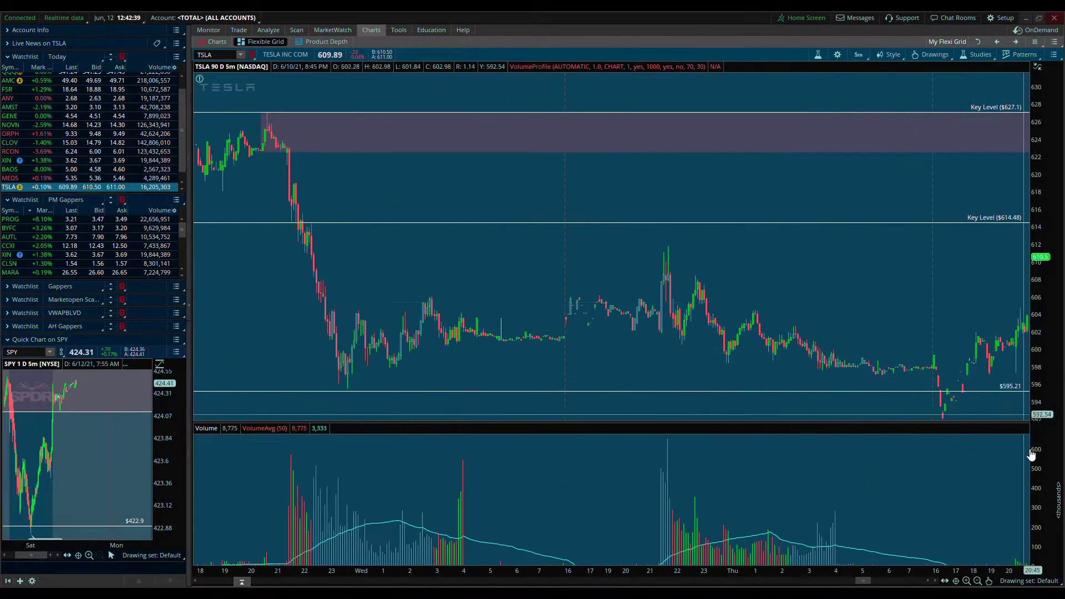
pyautogui.click(978, 581)
pyautogui.click(978, 581)
pyautogui.moveTo(423, 295); pyautogui.dragTo(781, 266)
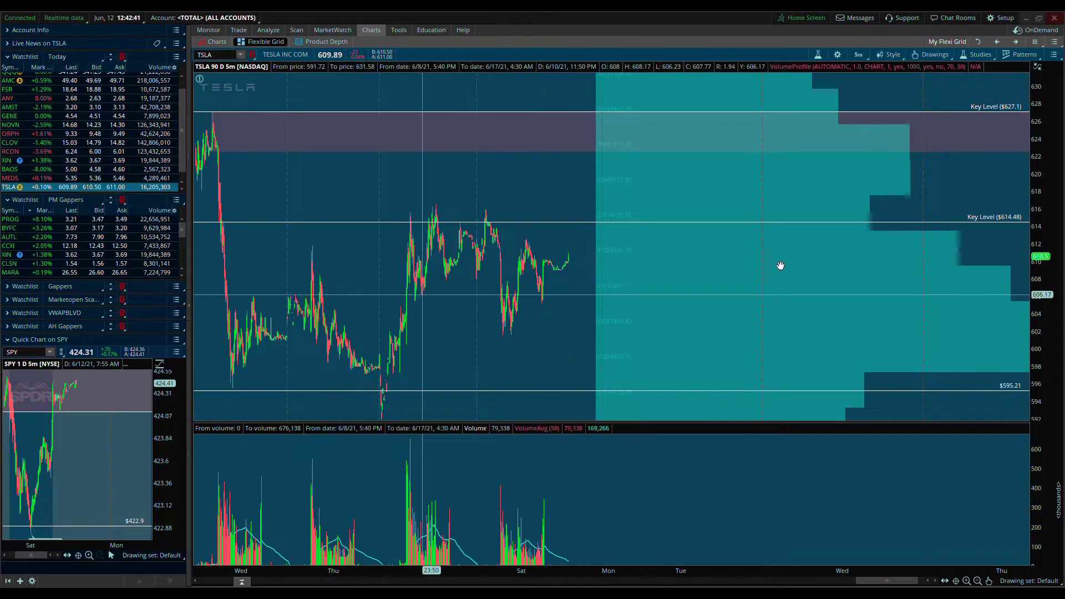
pyautogui.scroll(8, 781, 265)
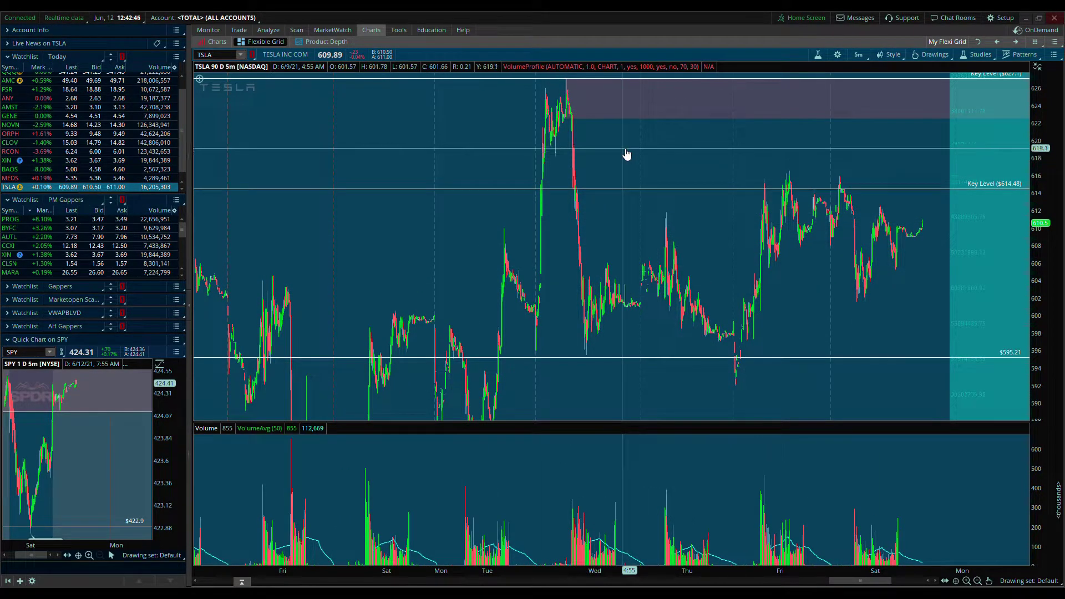
pyautogui.doubleClick(972, 583)
# Follow the 6/8 evening drop from under $627.1 down through $614.48, leaving the 5m time frame unchanged.
pyautogui.moveTo(904, 347); pyautogui.dragTo(261, 328)
pyautogui.moveTo(880, 307)
pyautogui.mouseDown()
pyautogui.moveTo(455, 306)
pyautogui.moveTo(870, 316)
pyautogui.mouseUp()
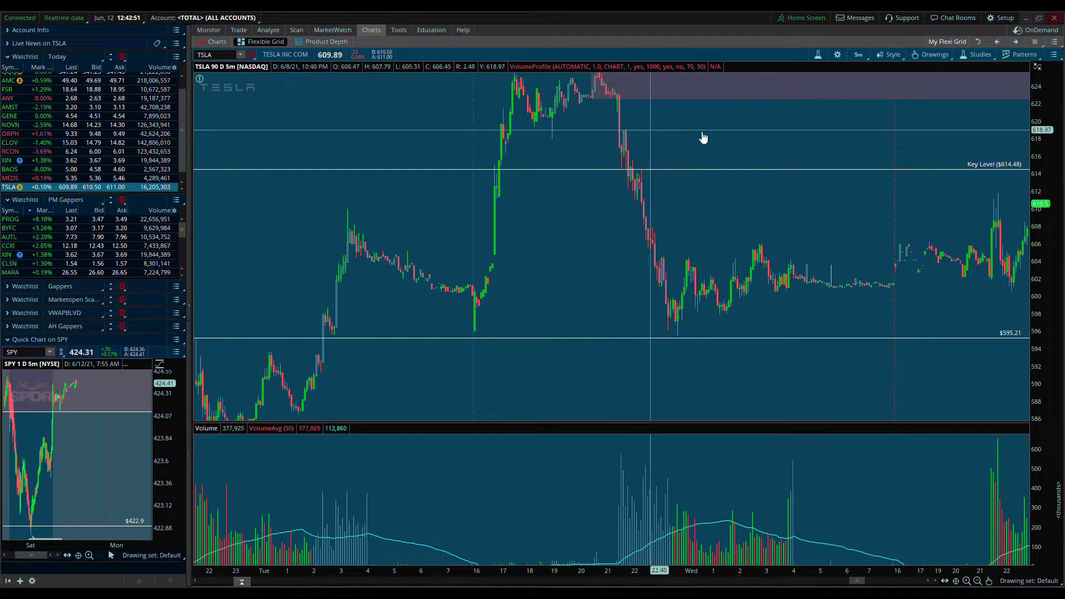
pyautogui.scroll(-5, 610, 142)
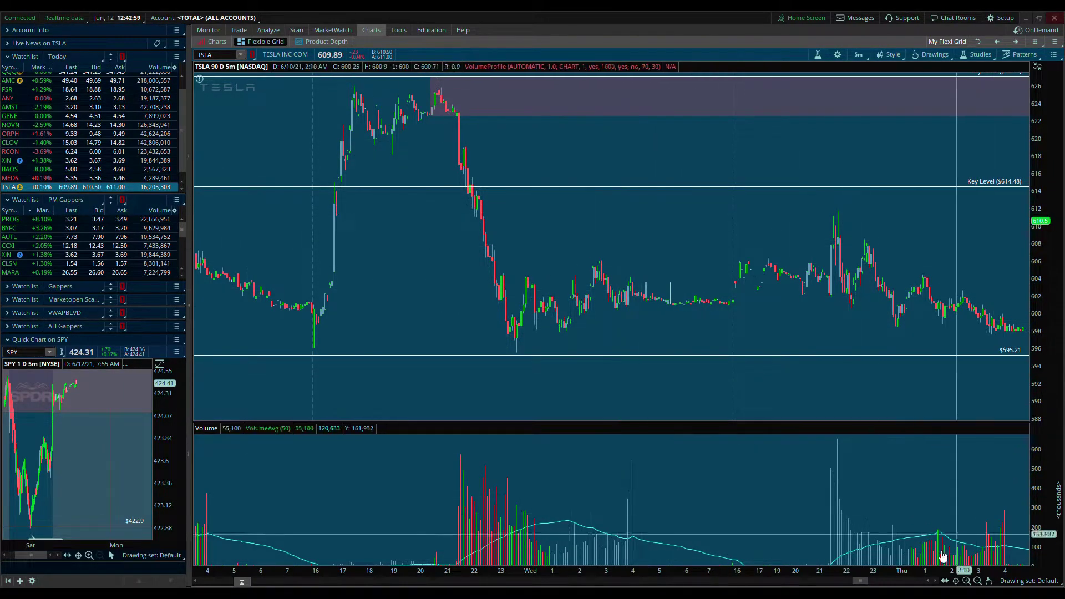
pyautogui.click(966, 581)
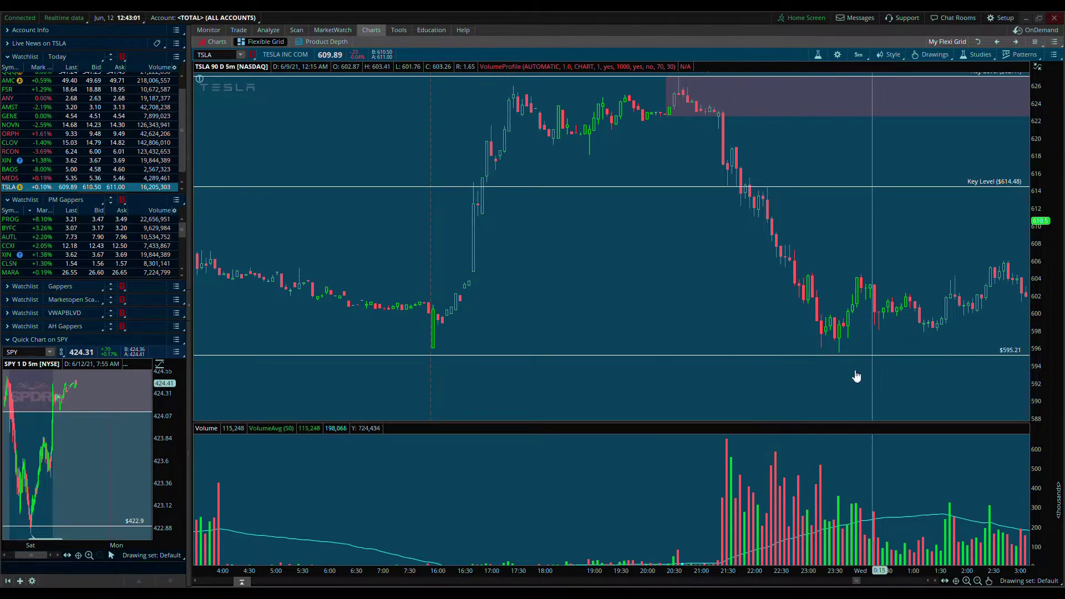
pyautogui.moveTo(798, 161); pyautogui.dragTo(606, 167)
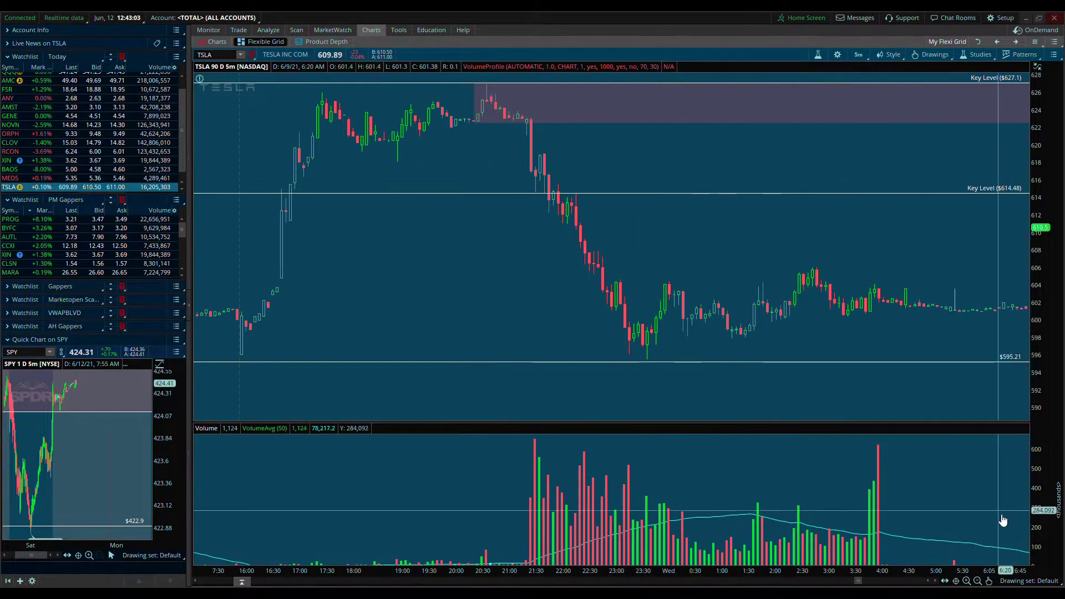
pyautogui.click(858, 54)
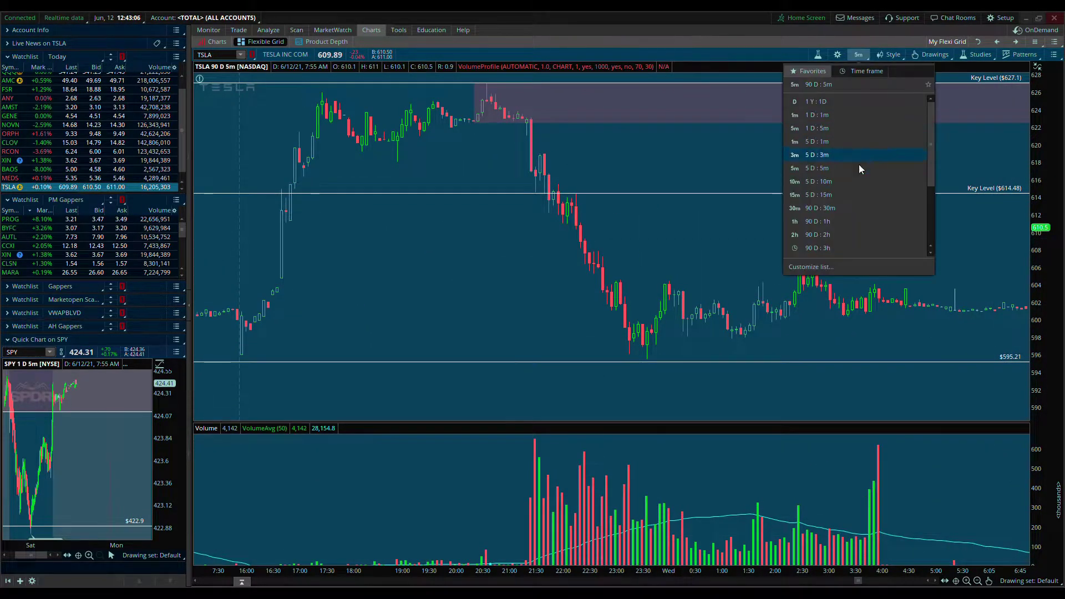
pyautogui.click(660, 262)
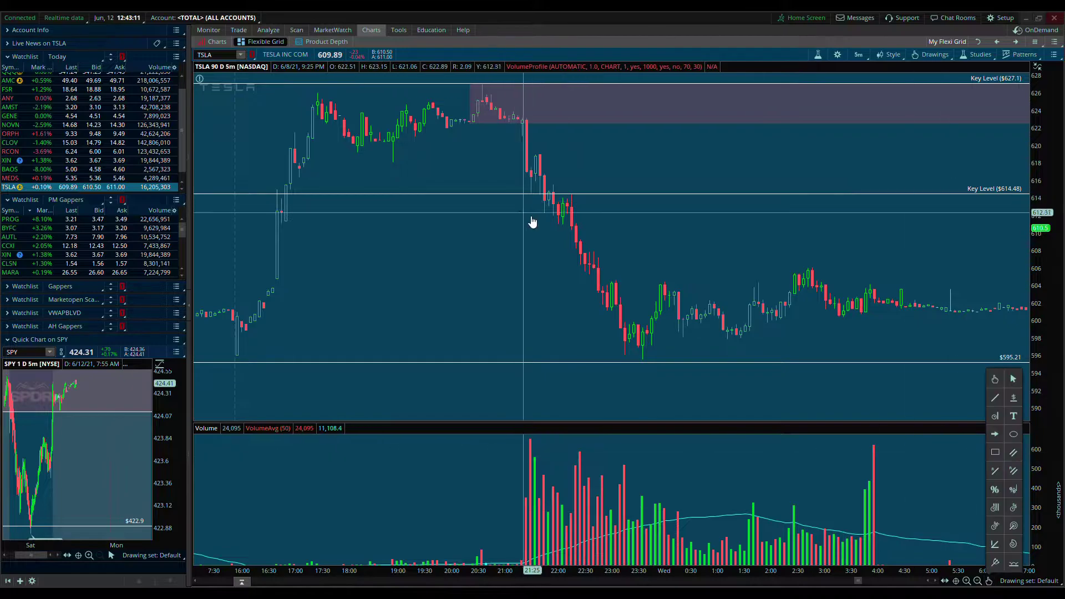
# Draw a small rectangle zone near $618 starting at the breakdown candle.
pyautogui.click(997, 452)
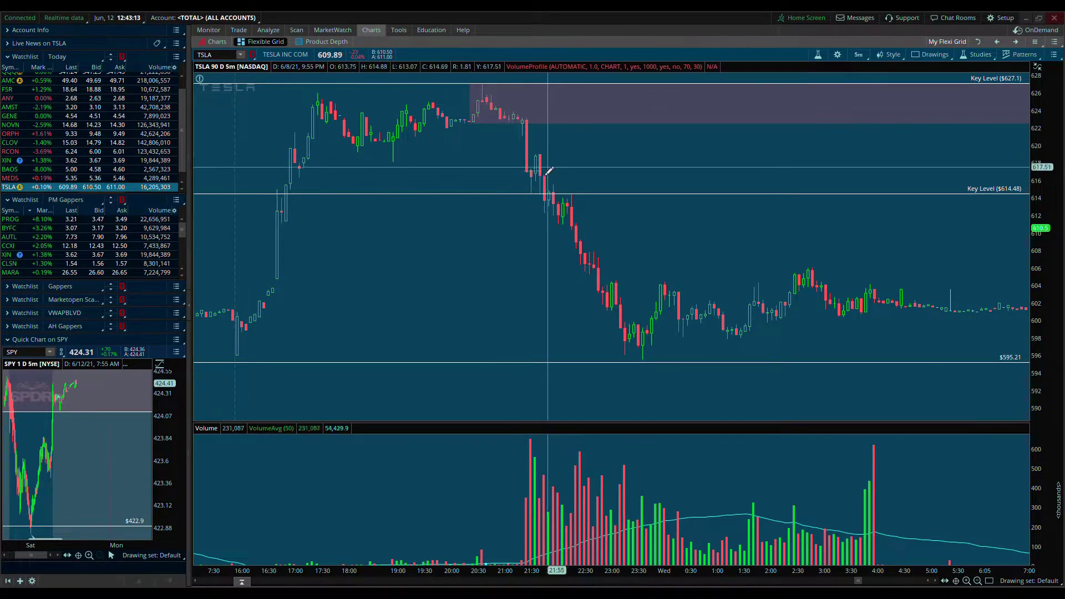
pyautogui.click(522, 154)
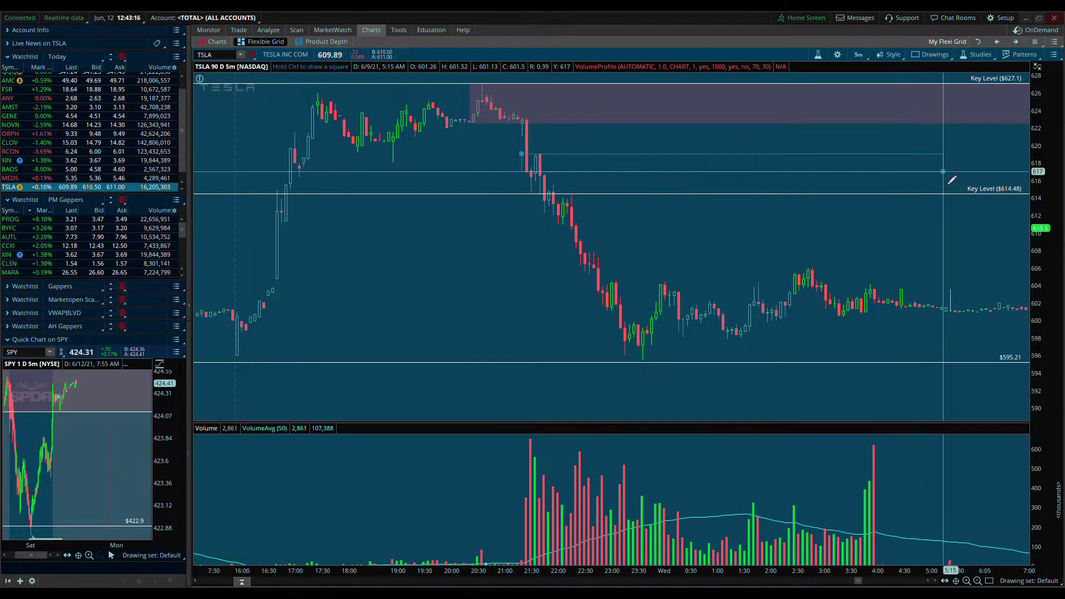
pyautogui.click(944, 174)
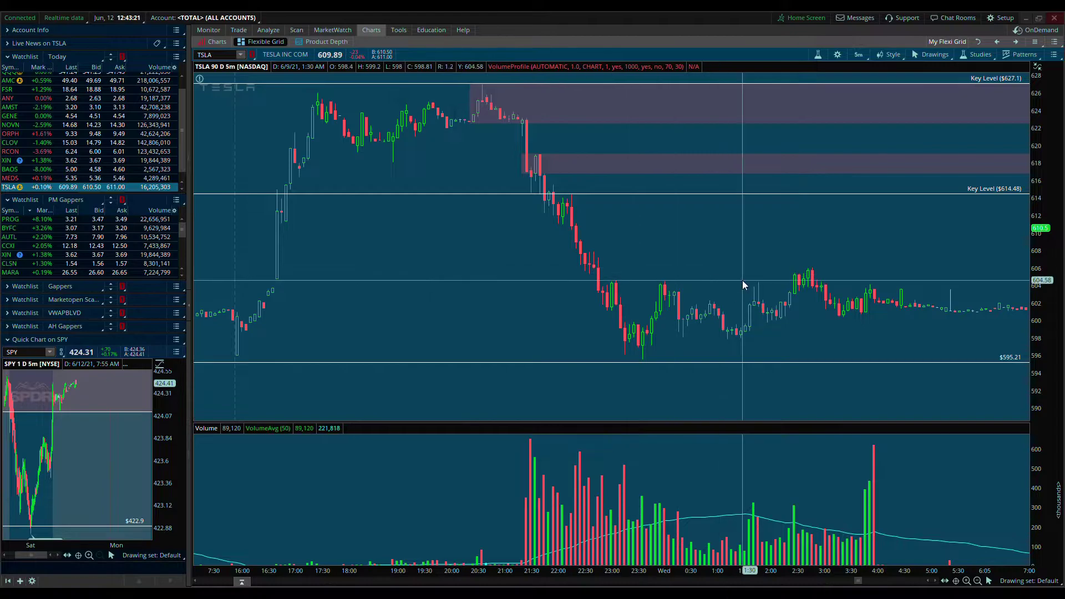
# Pan to later bars and stretch the price scale to bring Key Level $627.1 into view.
pyautogui.moveTo(792, 260); pyautogui.dragTo(283, 254)
pyautogui.moveTo(766, 286); pyautogui.dragTo(458, 279)
pyautogui.moveTo(763, 297); pyautogui.dragTo(990, 212)
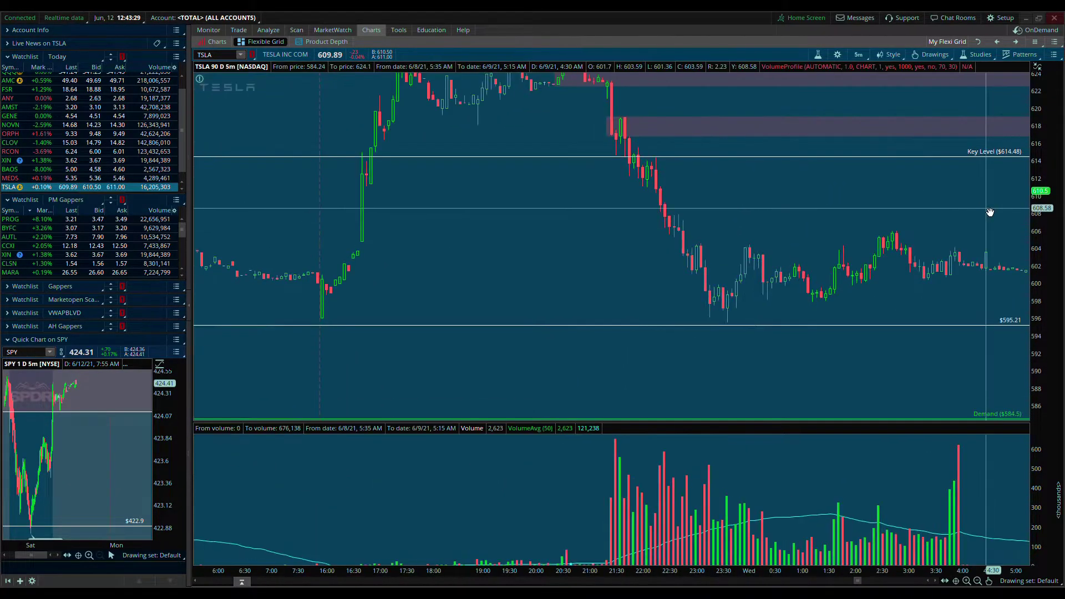
pyautogui.moveTo(1049, 164); pyautogui.dragTo(1047, 119)
pyautogui.moveTo(736, 220); pyautogui.dragTo(727, 345)
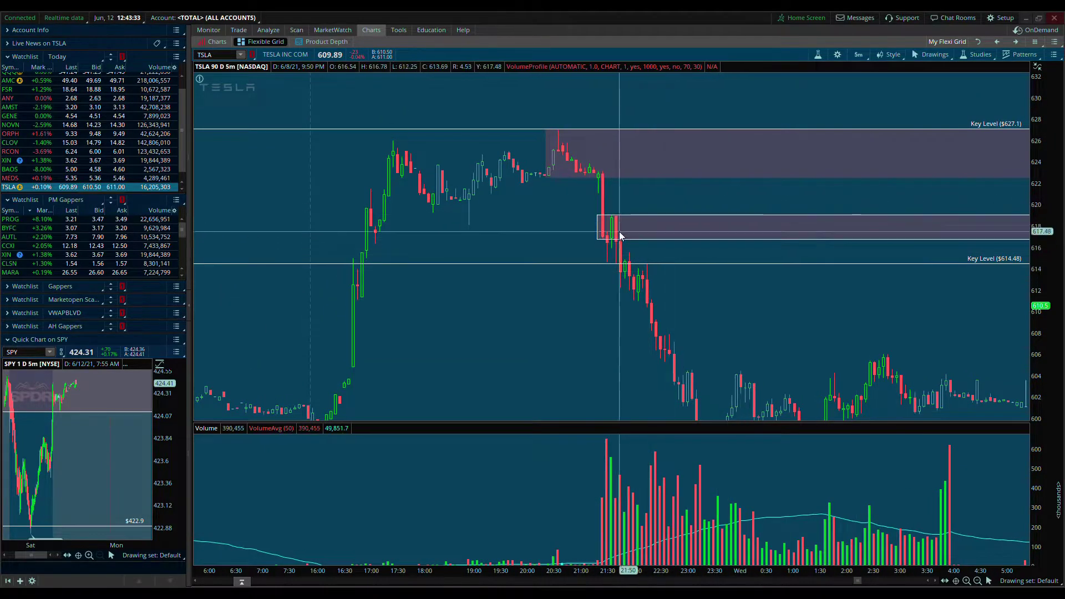
# Delete the small $618 zone and select the supply zone for resizing.
pyautogui.click(655, 229)
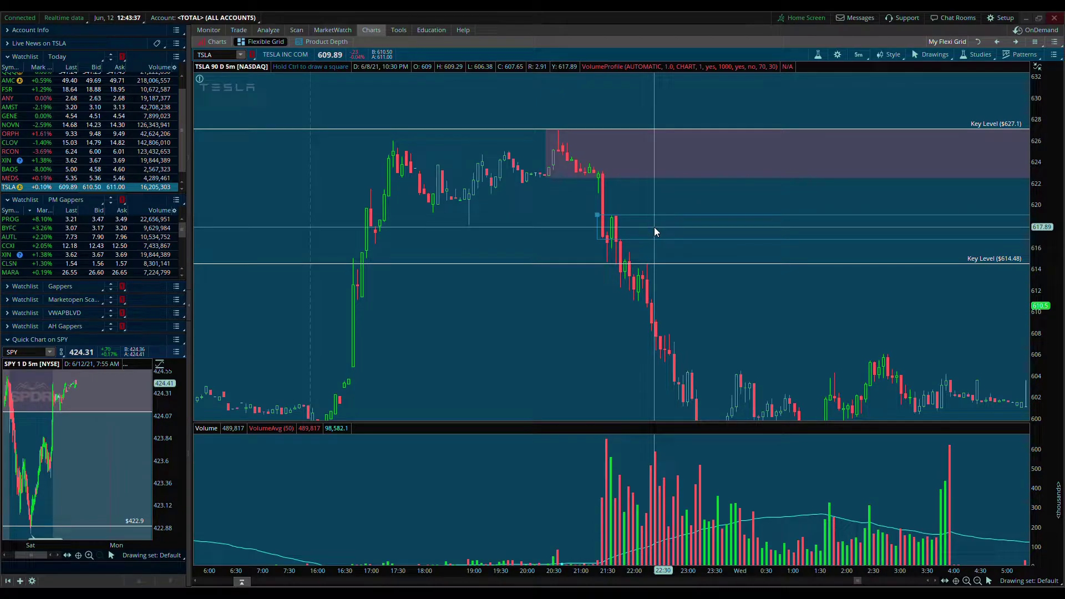
pyautogui.press('Delete')
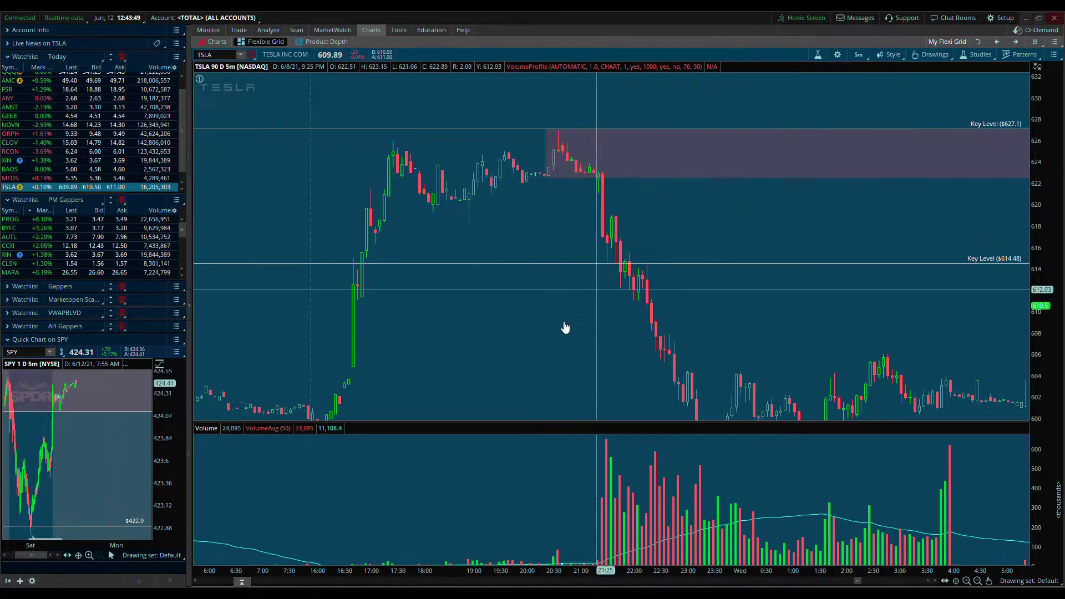
pyautogui.click(594, 167)
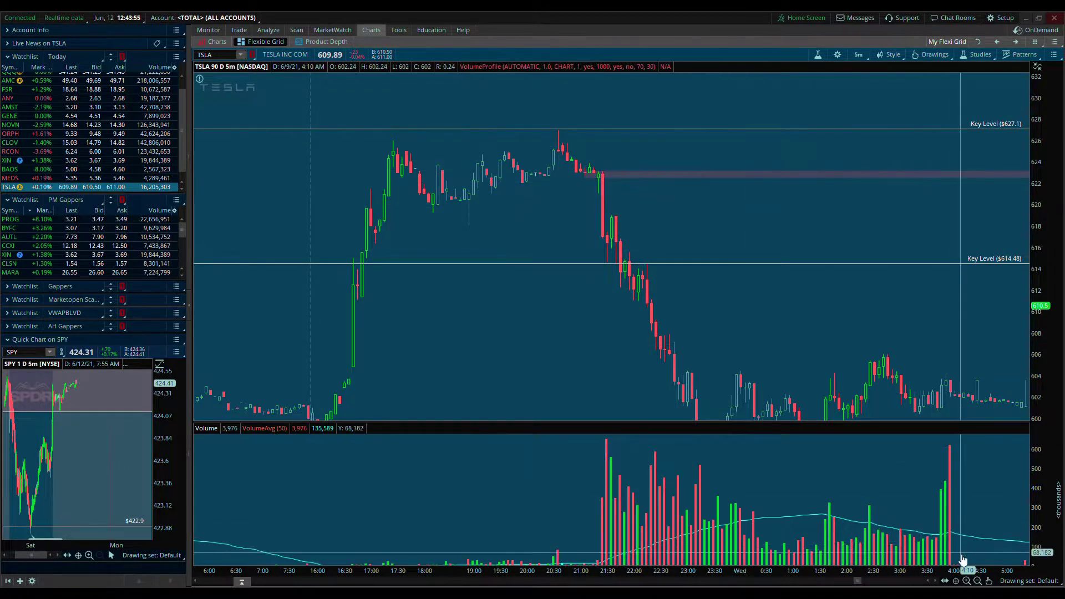
pyautogui.click(967, 580)
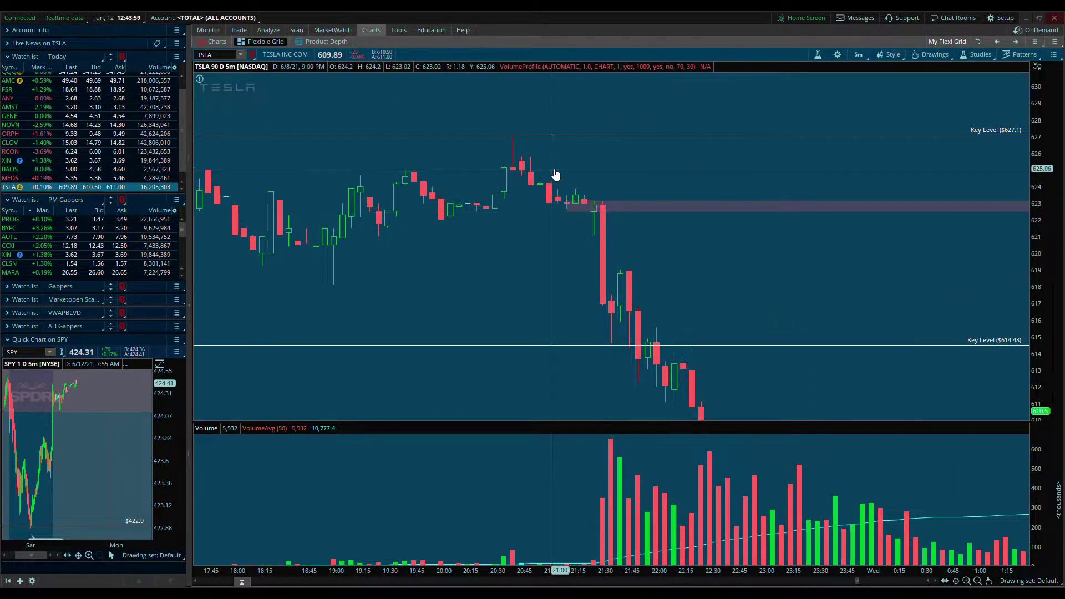
pyautogui.moveTo(1055, 239); pyautogui.dragTo(1044, 179)
pyautogui.moveTo(643, 219); pyautogui.dragTo(660, 270)
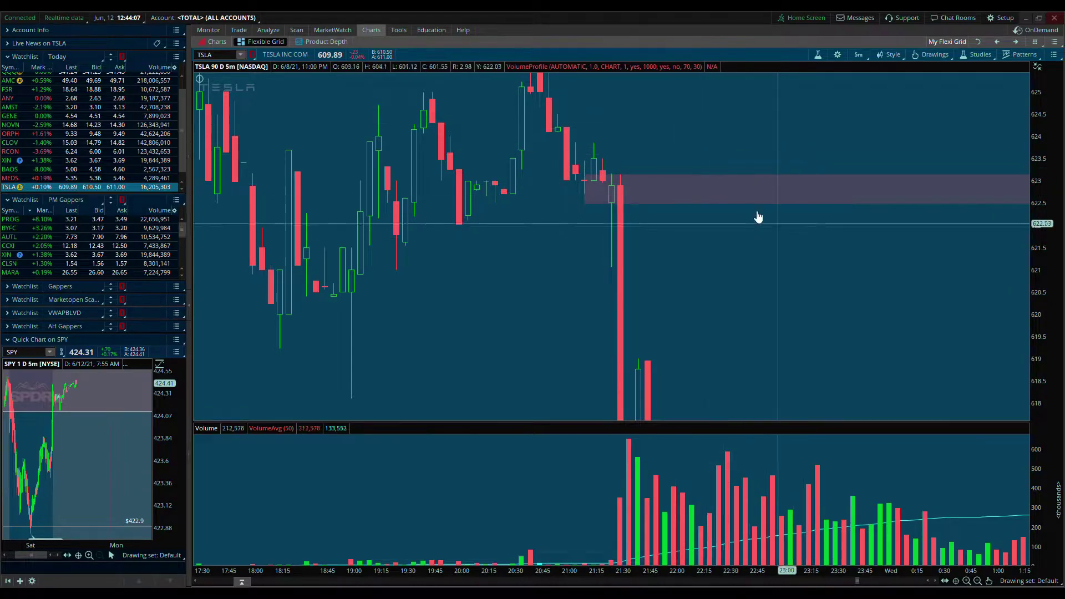
pyautogui.moveTo(661, 148); pyautogui.dragTo(697, 187)
pyautogui.moveTo(887, 132); pyautogui.dragTo(771, 113)
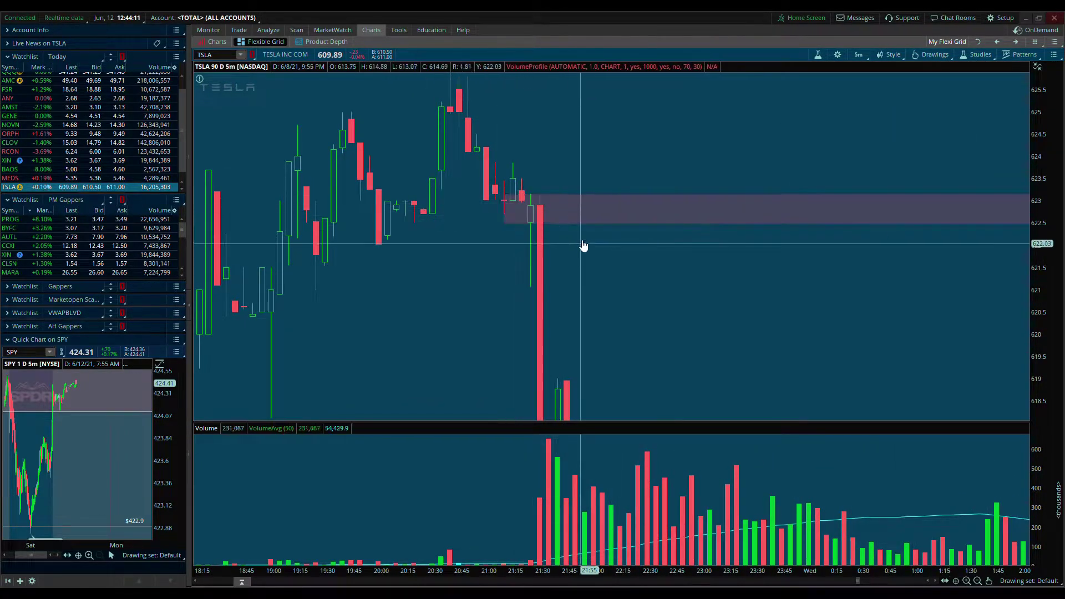
pyautogui.moveTo(555, 221)
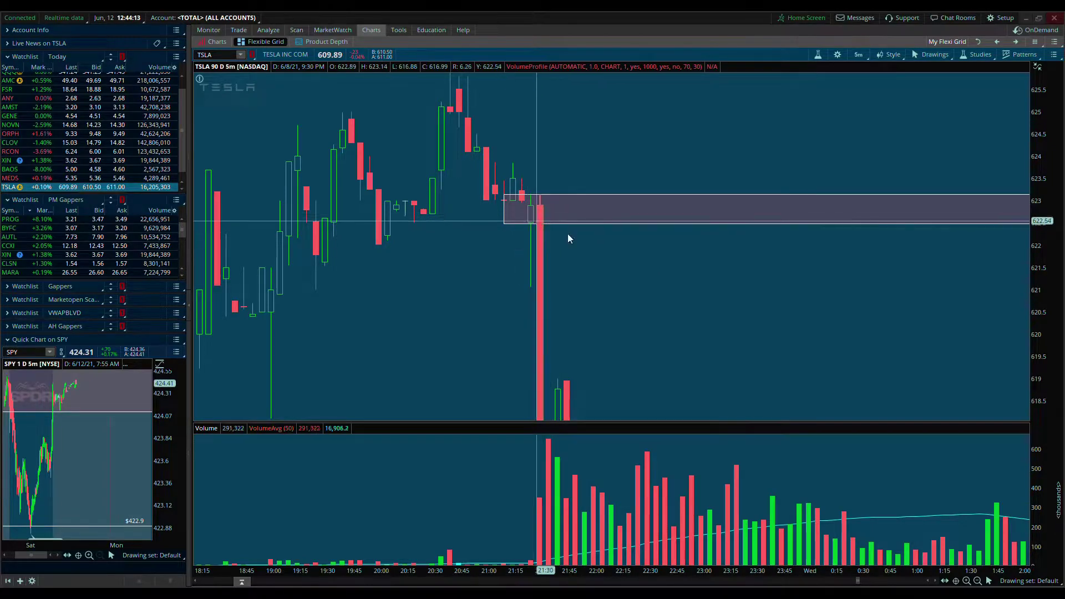
pyautogui.moveTo(673, 318); pyautogui.dragTo(744, 207)
pyautogui.moveTo(1059, 188); pyautogui.dragTo(1059, 233)
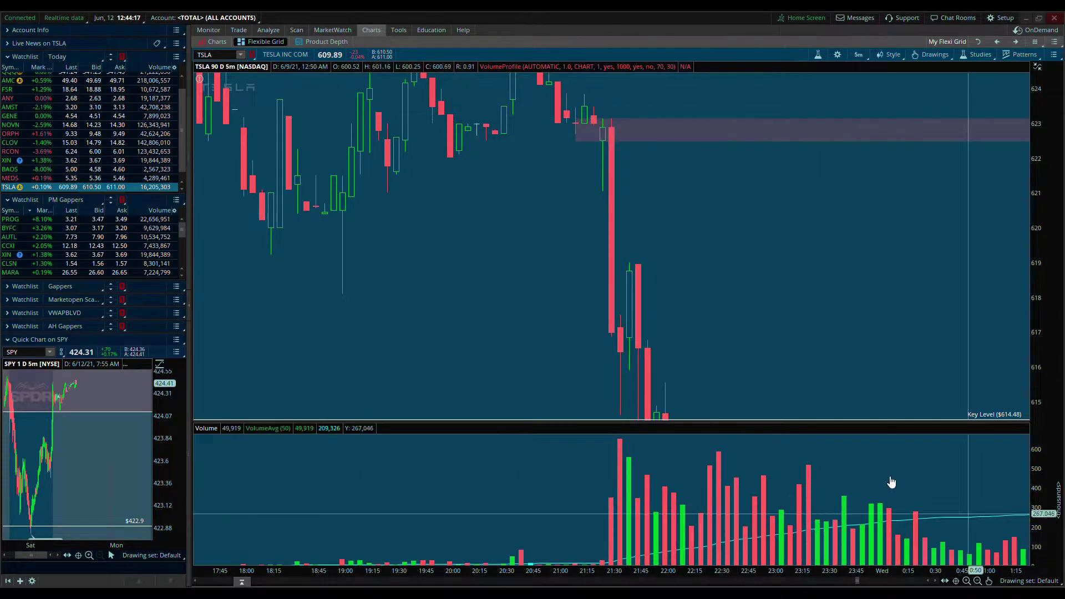
pyautogui.moveTo(990, 581)
pyautogui.click(1013, 434)
pyautogui.click(597, 106)
pyautogui.click(636, 385)
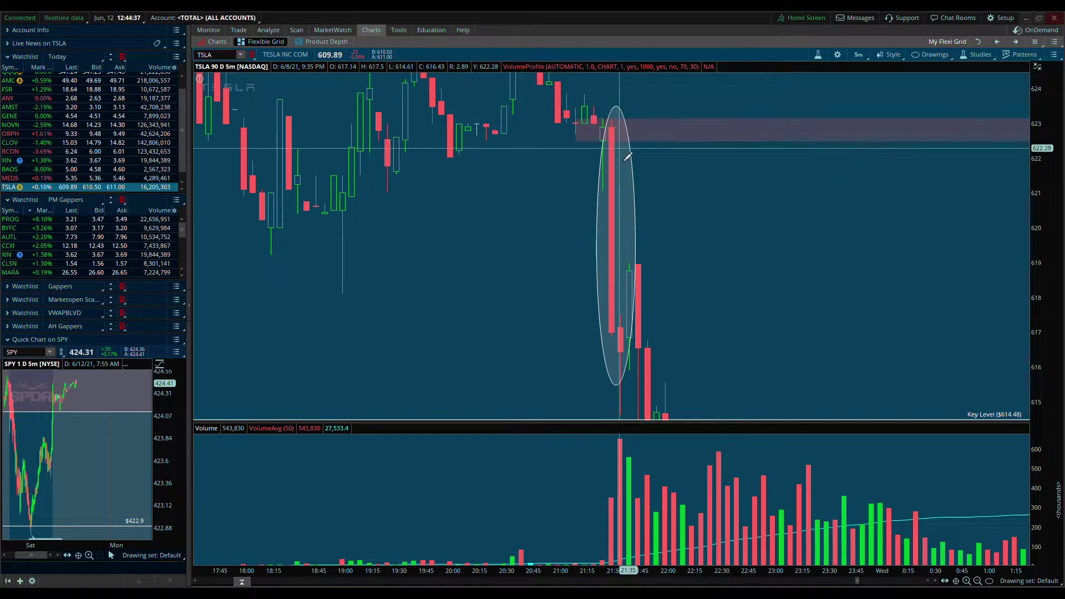
pyautogui.moveTo(1060, 147); pyautogui.dragTo(1059, 195)
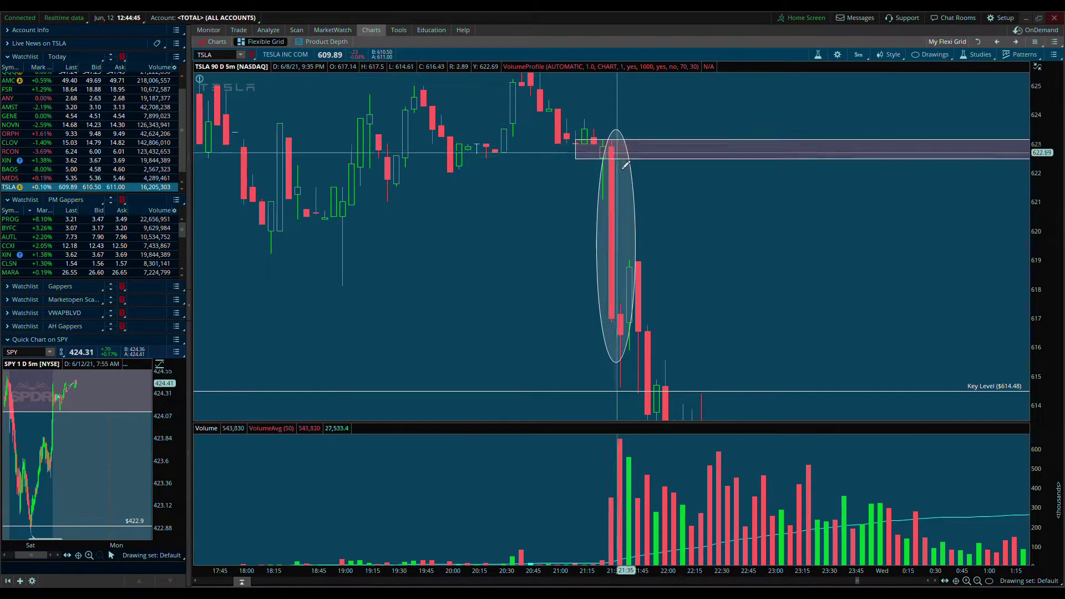
pyautogui.rightClick(768, 225)
pyautogui.click(769, 232)
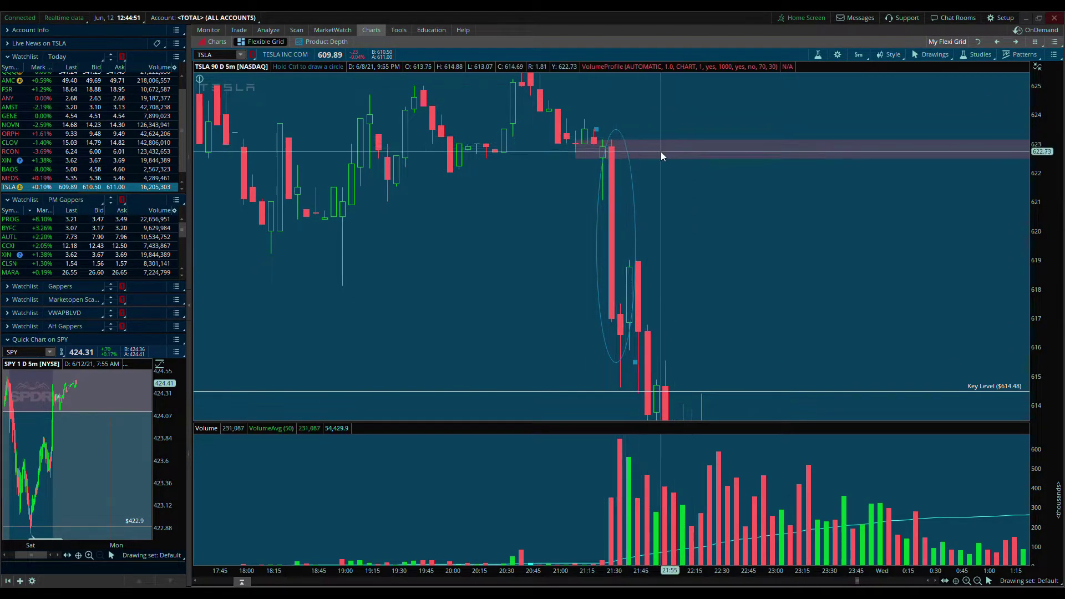
pyautogui.press('Delete')
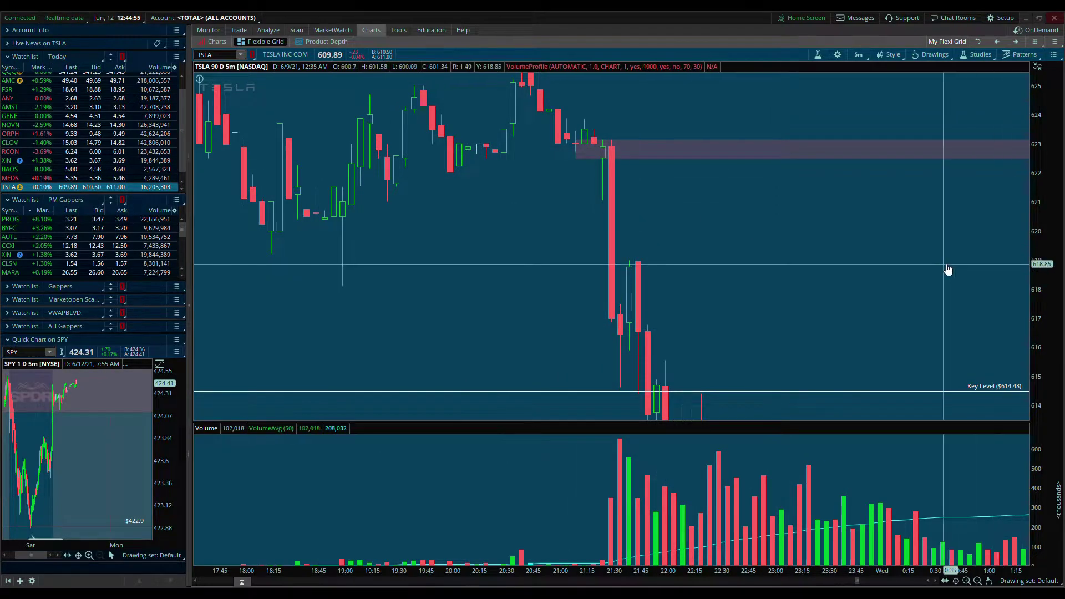
pyautogui.moveTo(937, 266); pyautogui.dragTo(492, 238)
pyautogui.moveTo(396, 261); pyautogui.dragTo(760, 229)
pyautogui.moveTo(710, 203); pyautogui.dragTo(553, 253)
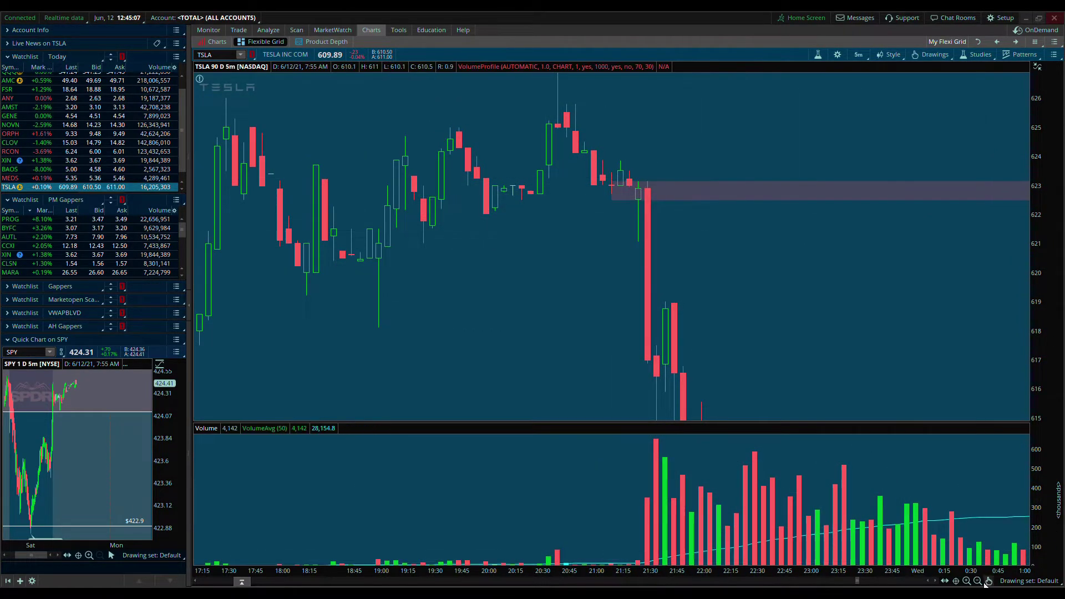
# Draw a trendline on the shaded TSLA zone, then delete it and deselect.
pyautogui.click(997, 401)
pyautogui.click(629, 194)
pyautogui.click(723, 184)
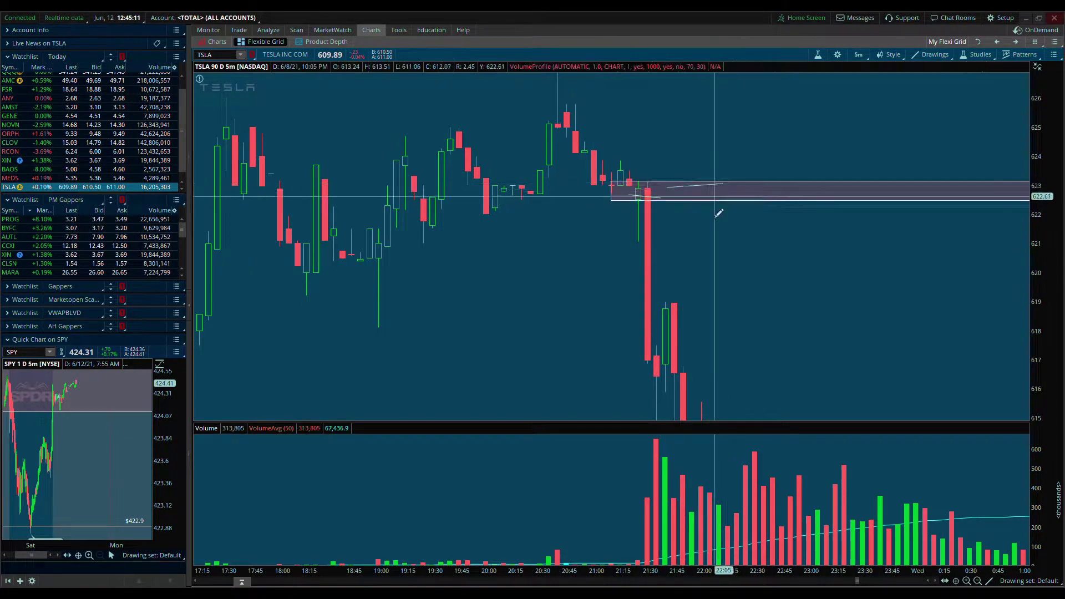
pyautogui.middleClick(765, 277)
pyautogui.click(781, 275)
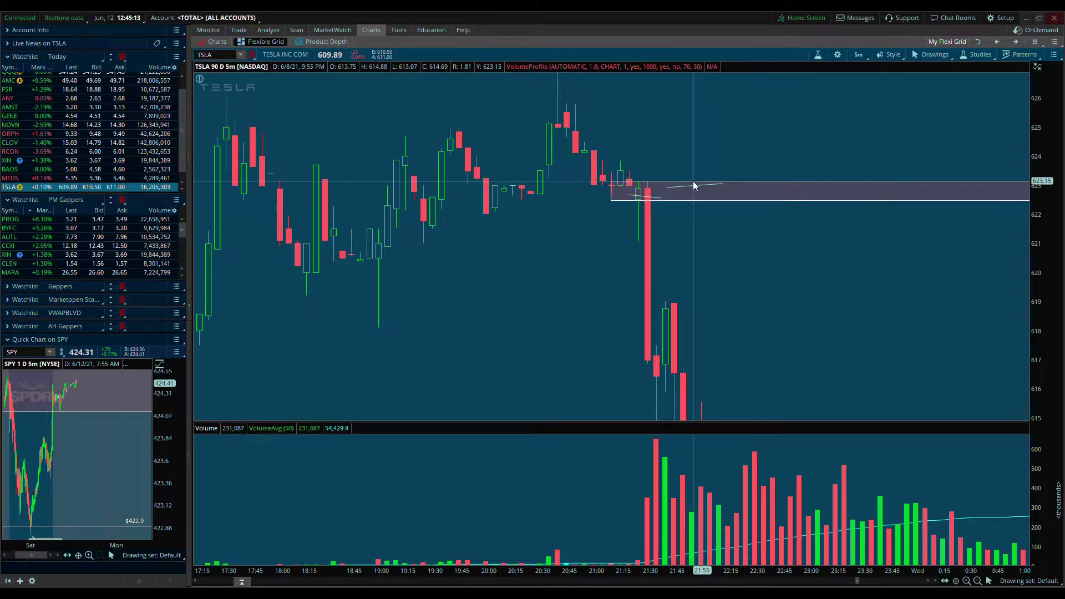
pyautogui.click(694, 186)
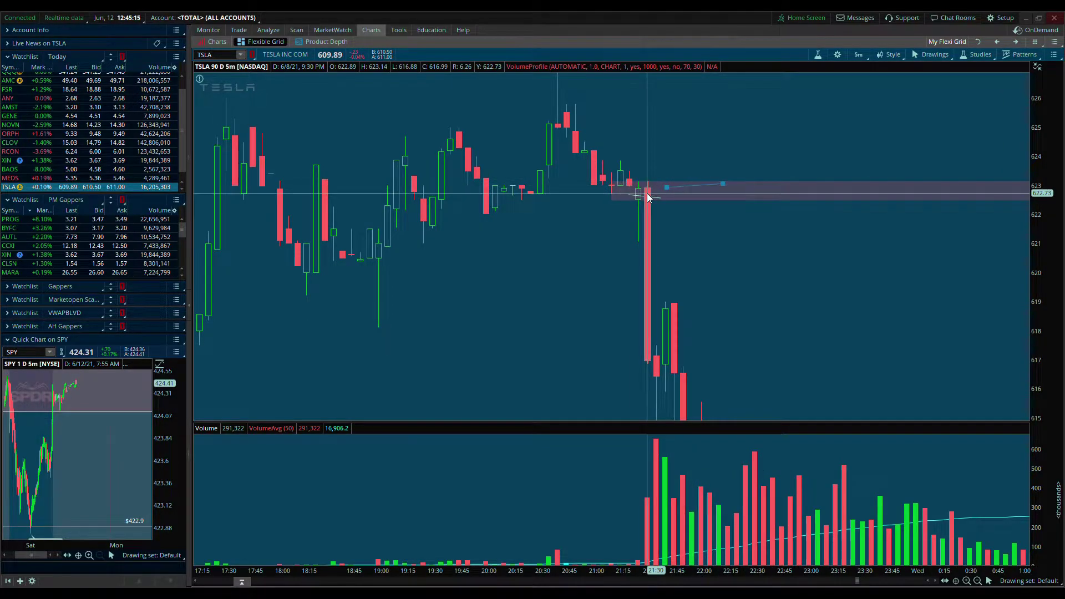
pyautogui.press('Delete')
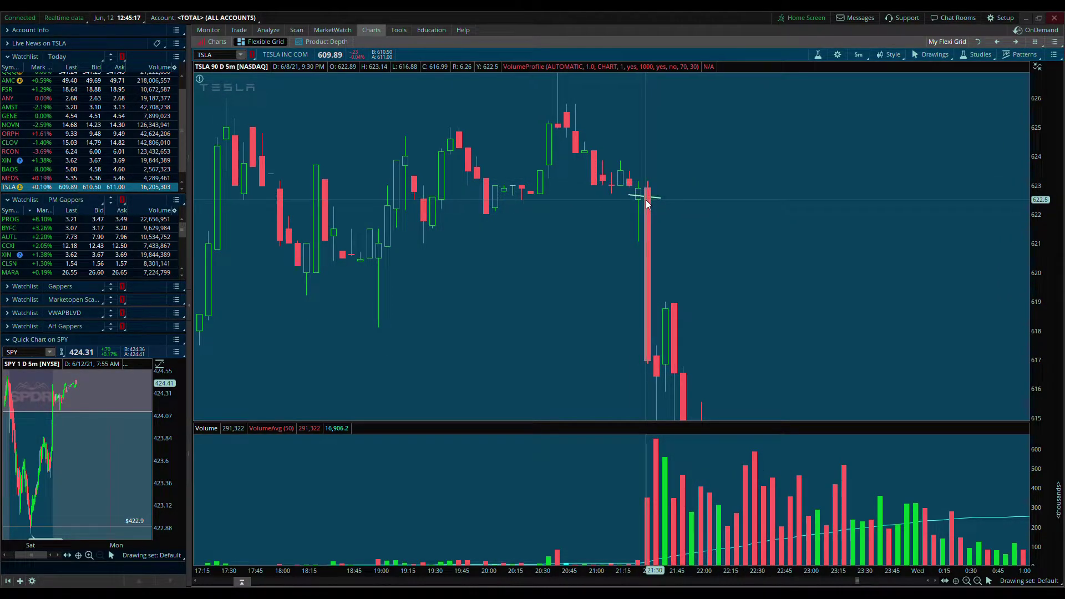
pyautogui.click(646, 201)
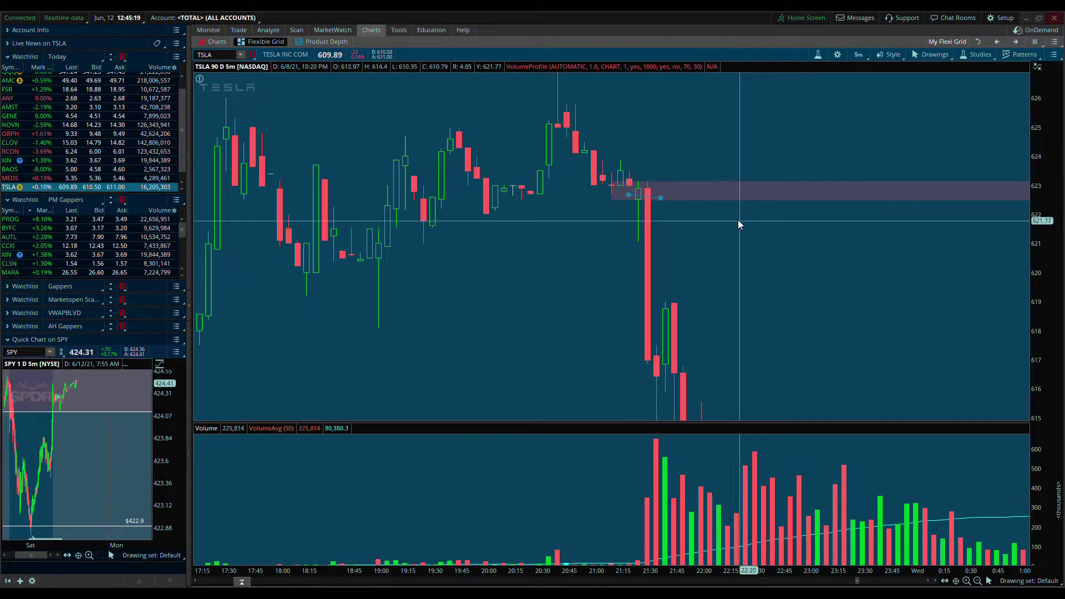
pyautogui.click(690, 203)
# Undo with Ctrl+Z to restore the larger zone, compressing the price scale to show both key levels.
pyautogui.press('alt')
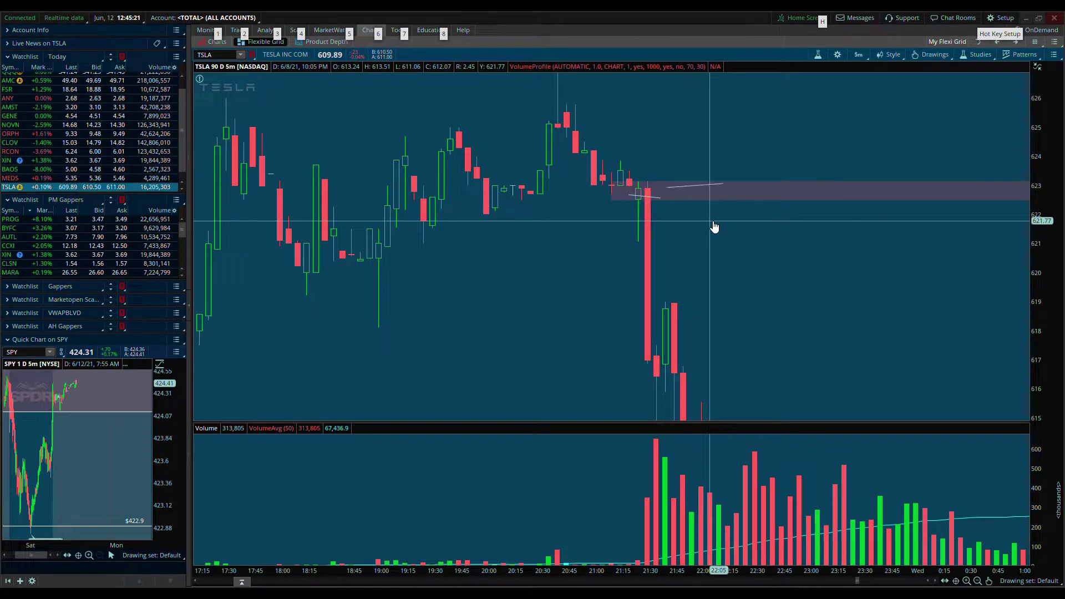
pyautogui.hotkey('ctrl', 'z')
pyautogui.hotkey('ctrl', 'z')
pyautogui.hotkey('ctrl', 'z')
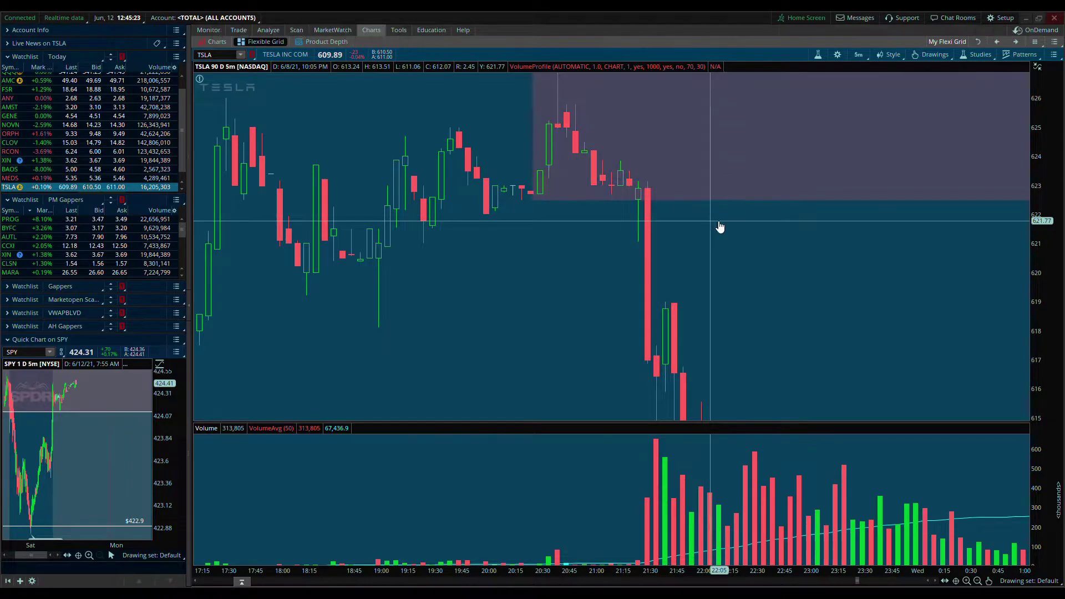
pyautogui.moveTo(1052, 214); pyautogui.dragTo(1043, 243)
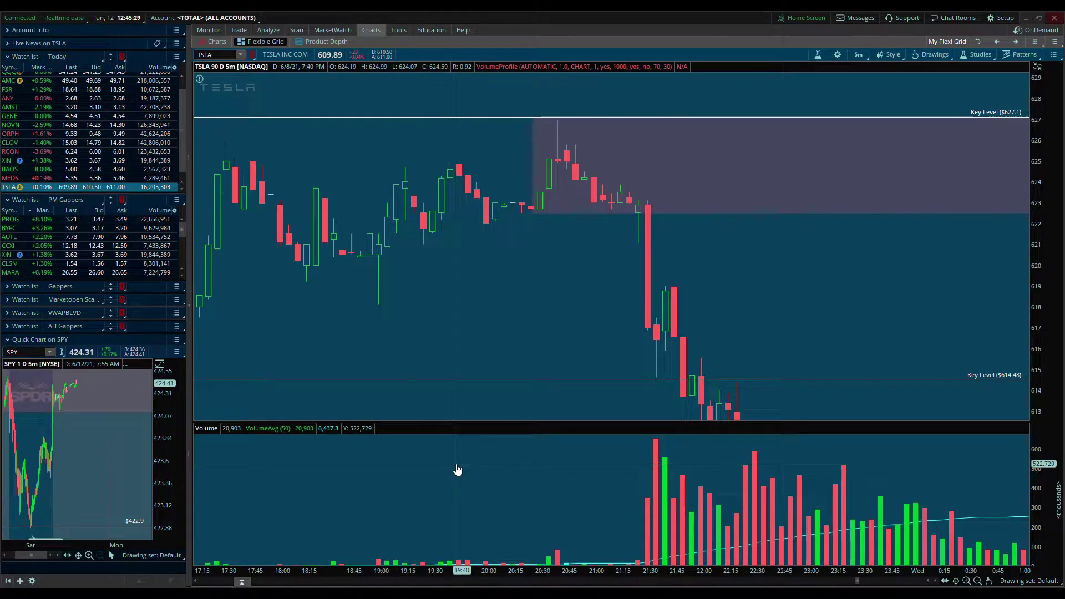
# Load MEDS into the chart from the watchlist.
pyautogui.moveTo(479, 439)
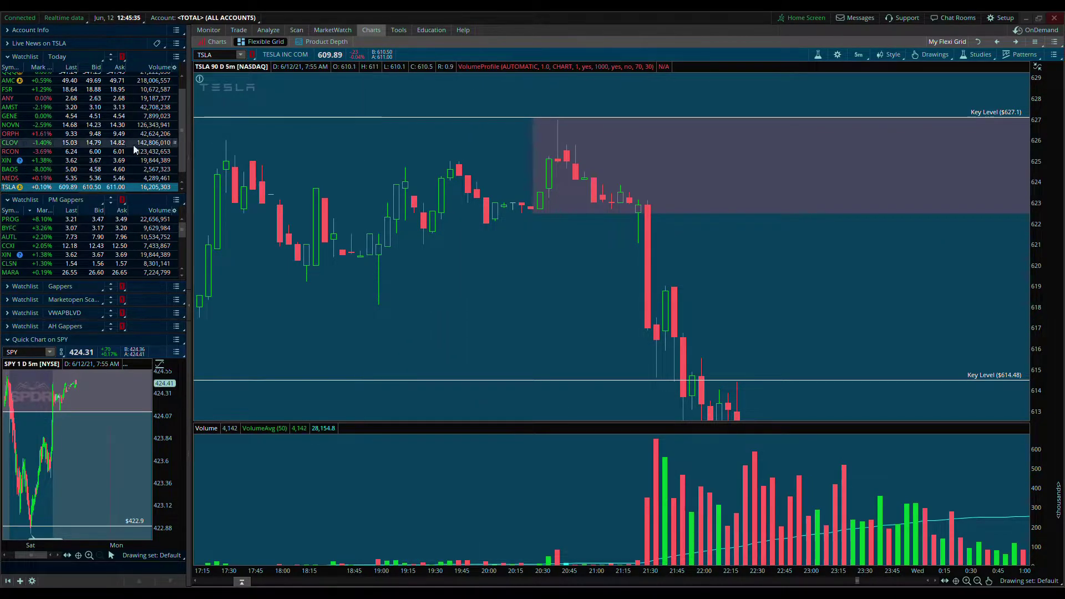
pyautogui.scroll(2, 148, 161)
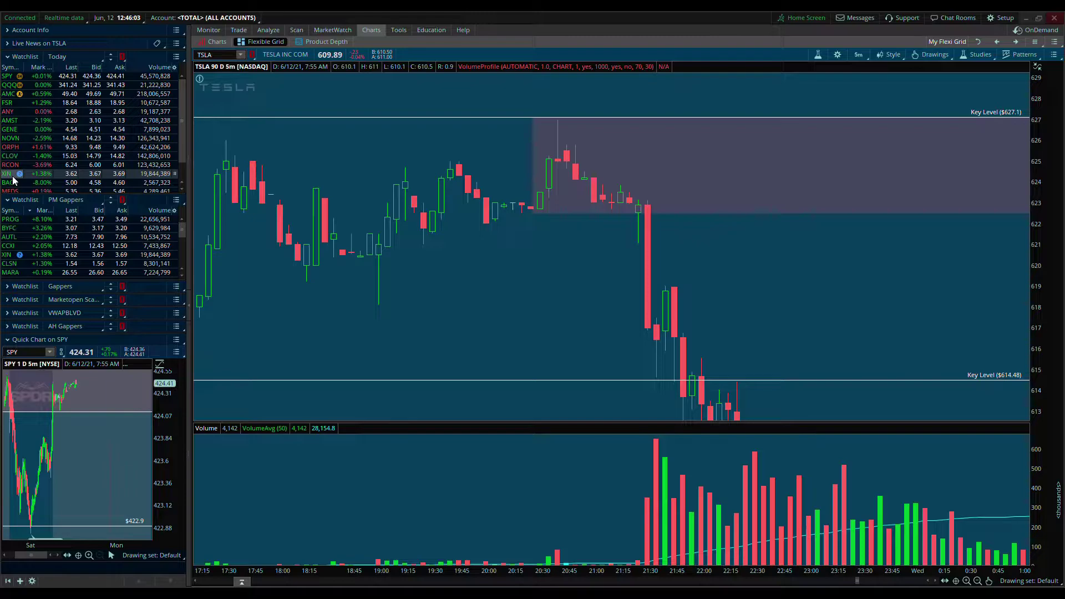
pyautogui.scroll(-2, 74, 152)
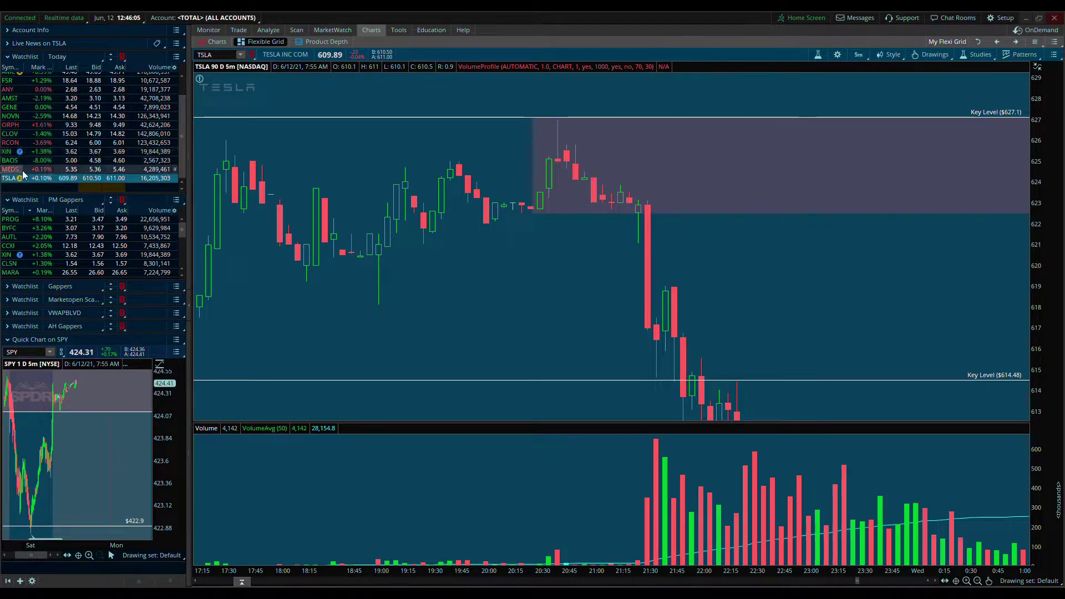
pyautogui.click(72, 170)
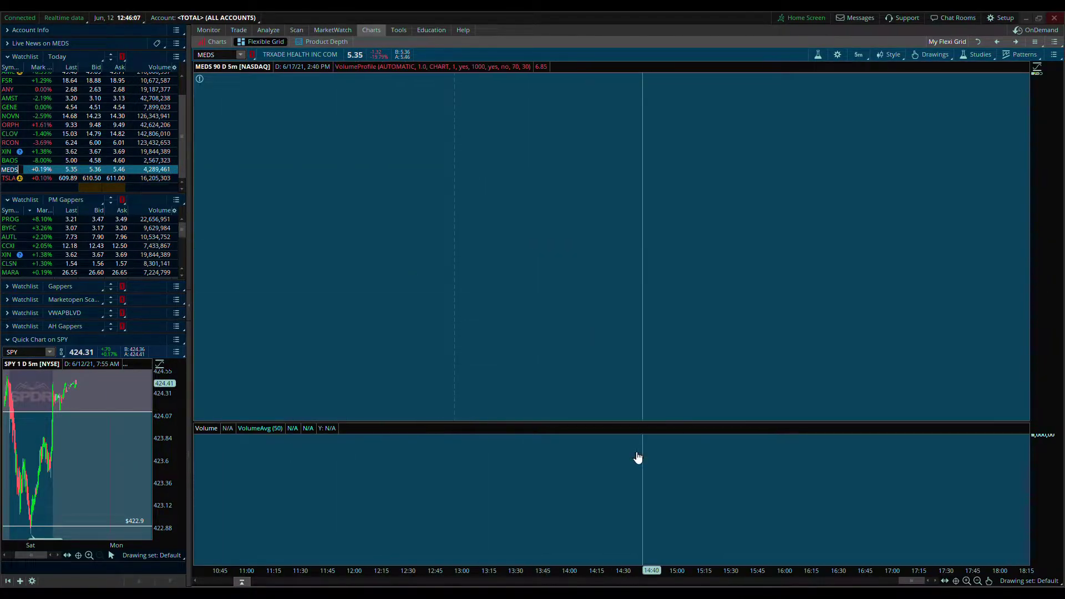
# Zoom out the MEDS chart and pan back to show the 10.82 peak and notes.
pyautogui.moveTo(916, 581); pyautogui.dragTo(751, 572)
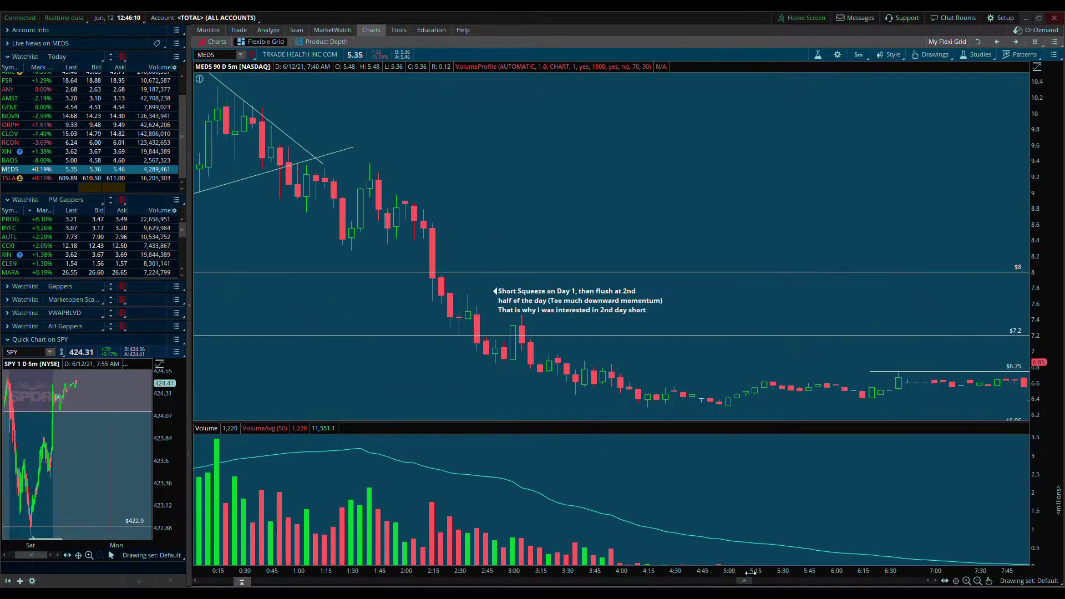
pyautogui.click(977, 581)
pyautogui.click(978, 581)
pyautogui.moveTo(355, 199); pyautogui.dragTo(680, 131)
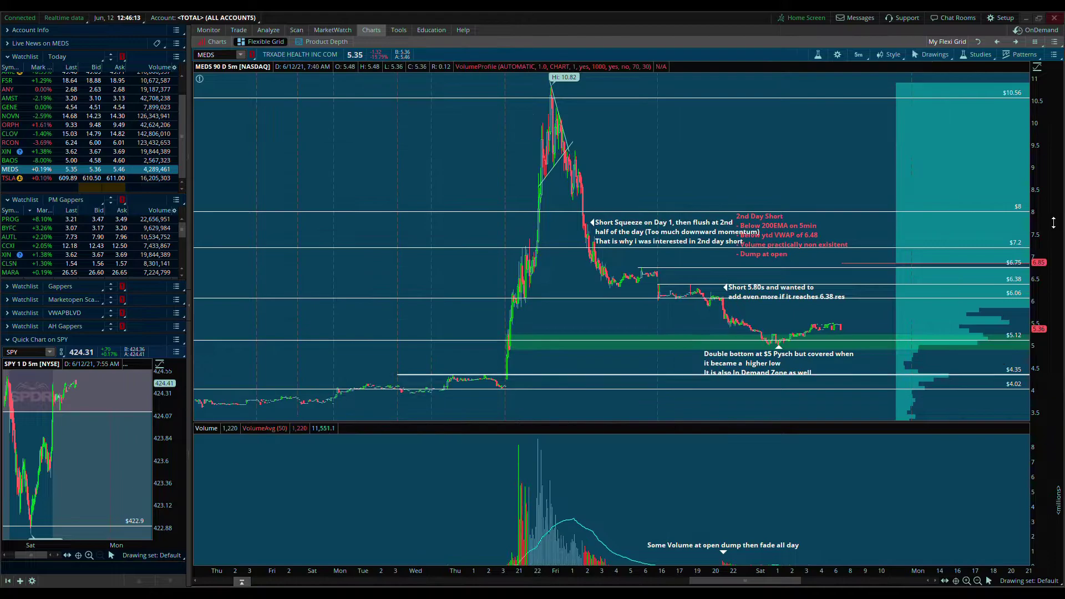
pyautogui.moveTo(1051, 276); pyautogui.dragTo(1048, 333)
pyautogui.moveTo(675, 356); pyautogui.dragTo(684, 279)
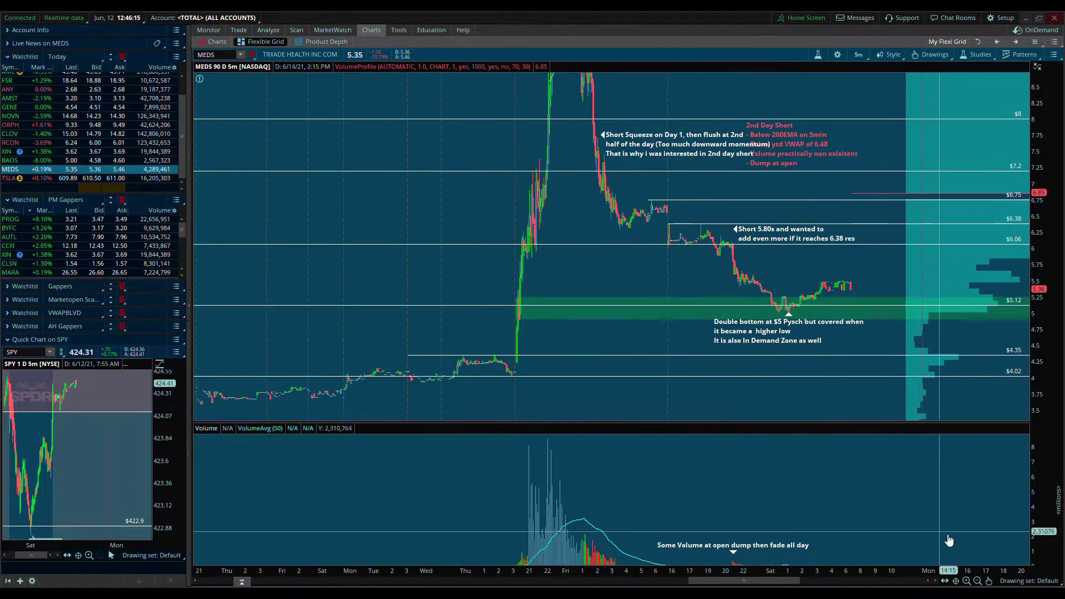
# Zoom in on Thursday's spike and the $5.12 demand zone, keeping the 5m timeframe.
pyautogui.click(968, 581)
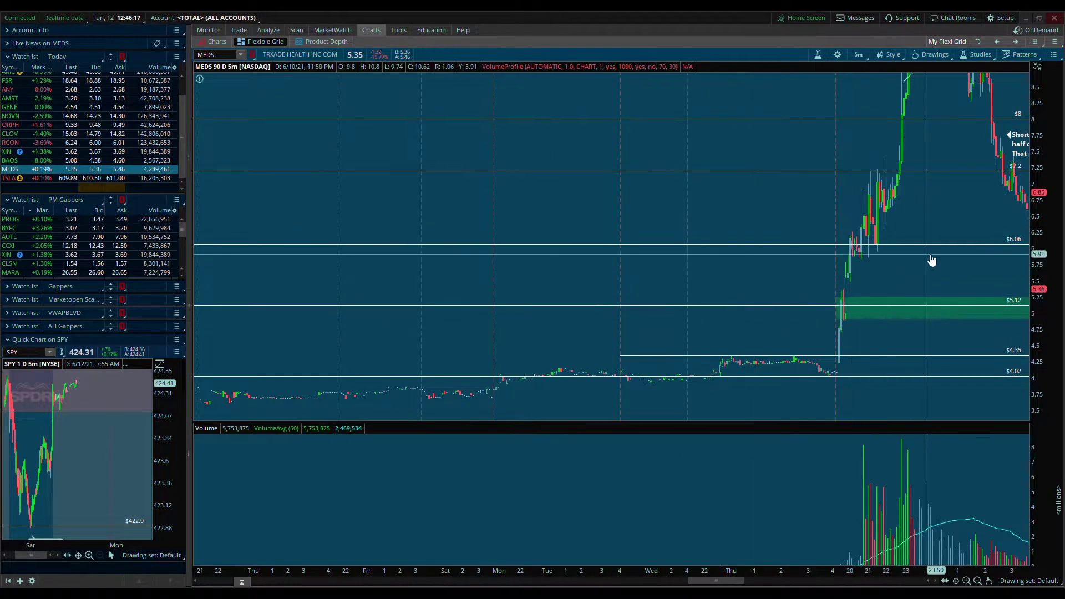
pyautogui.moveTo(885, 215); pyautogui.dragTo(435, 191)
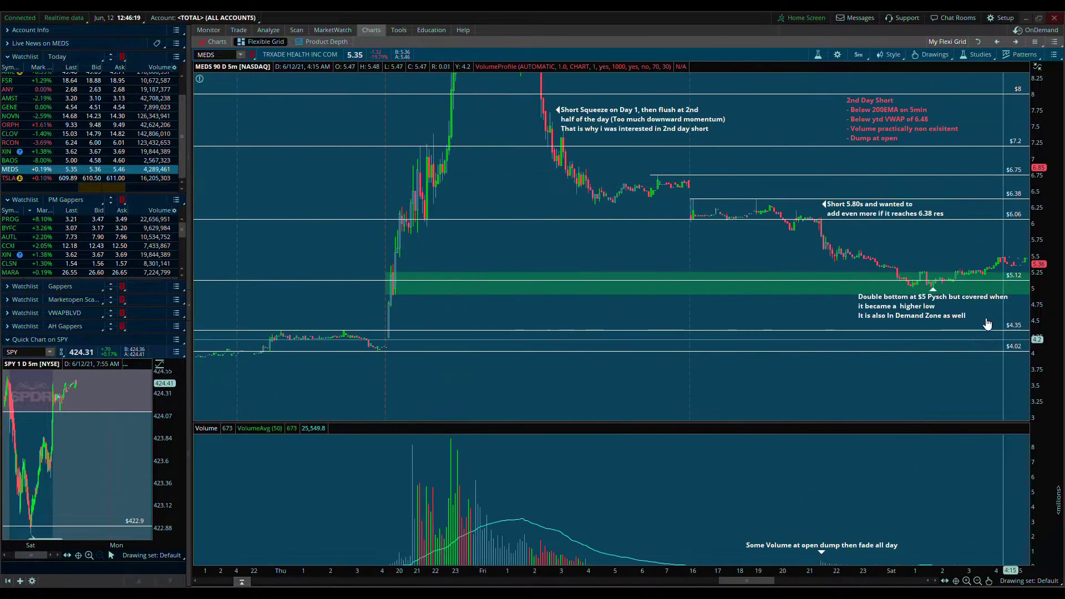
pyautogui.moveTo(1062, 394); pyautogui.dragTo(1056, 469)
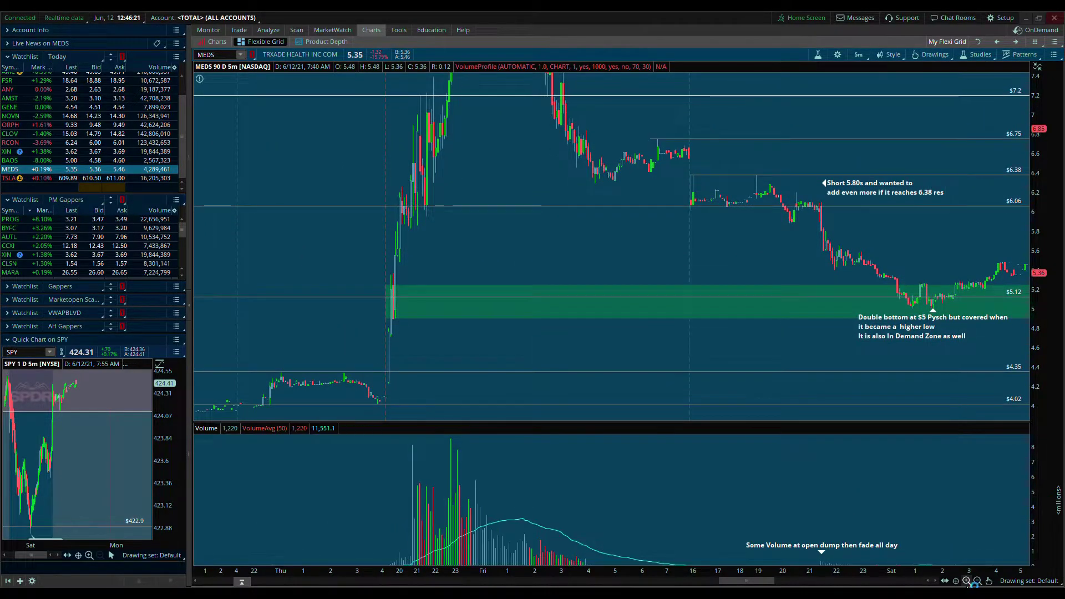
pyautogui.click(967, 582)
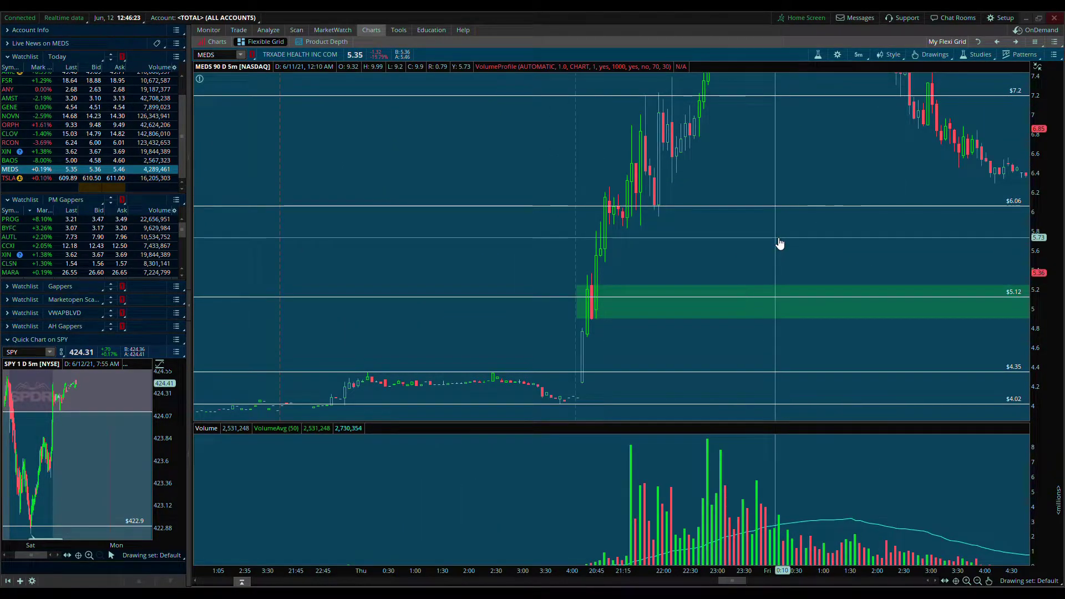
pyautogui.click(859, 53)
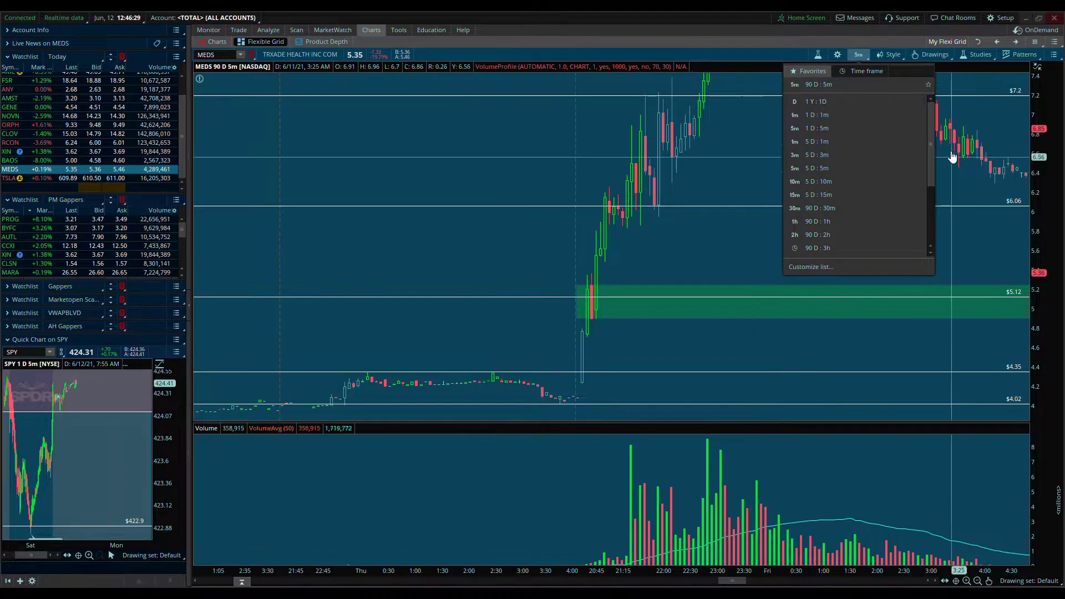
pyautogui.moveTo(932, 140); pyautogui.dragTo(914, 204)
pyautogui.click(329, 191)
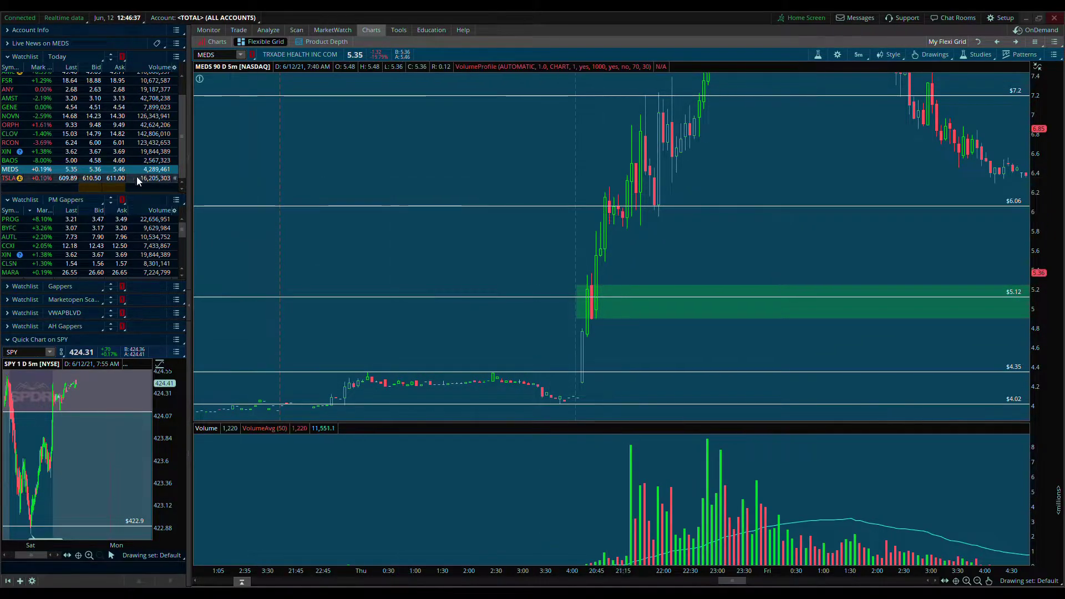
pyautogui.scroll(1, 93, 176)
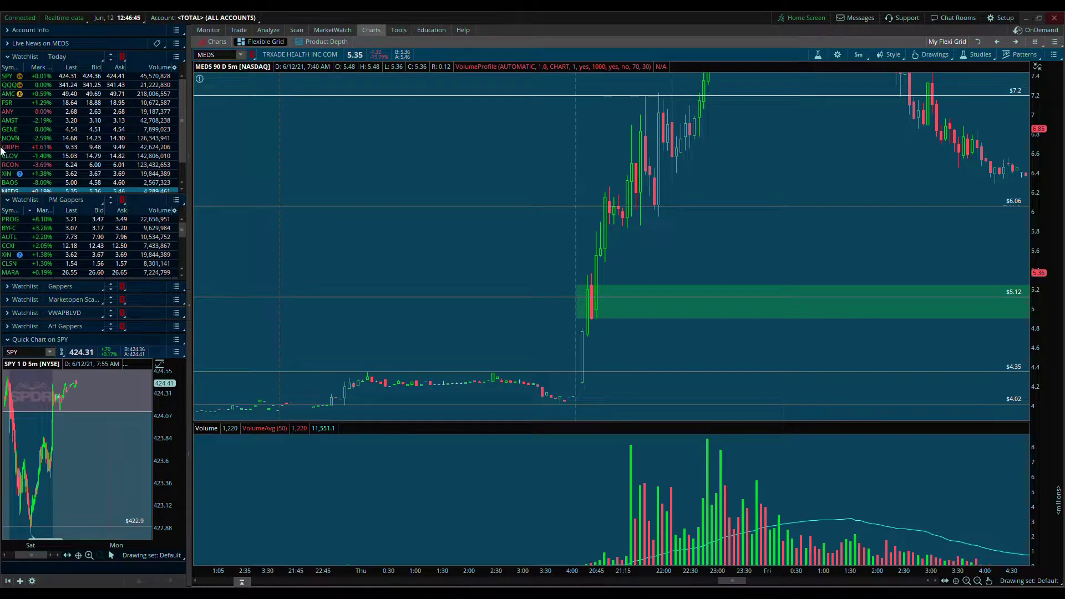
pyautogui.scroll(-3, 36, 141)
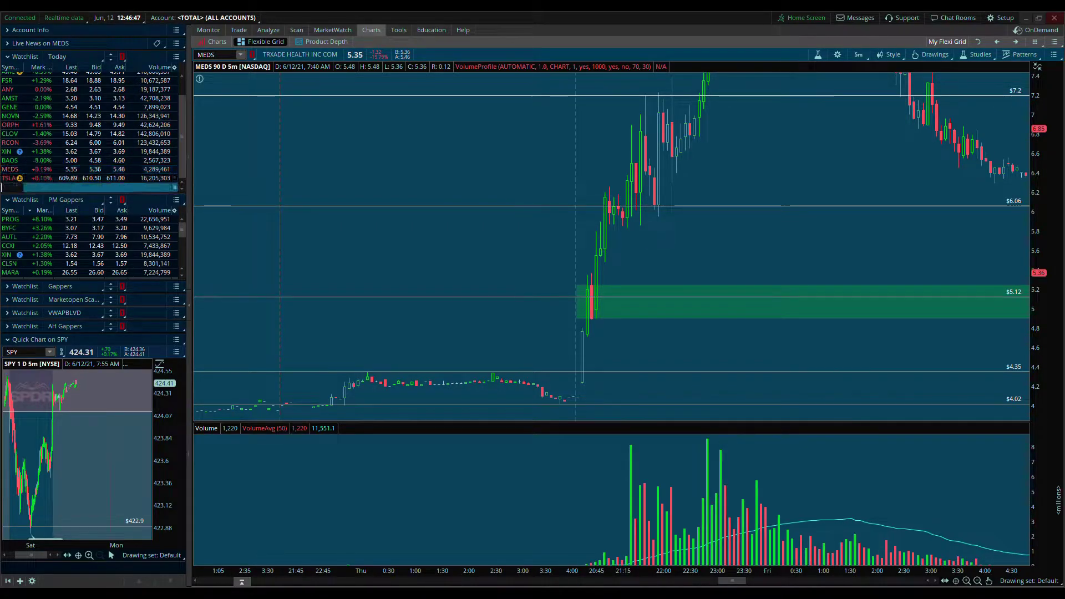
# Add SOS to the Today watchlist and show its chart.
pyautogui.write('SOS')
pyautogui.press('Return')
pyautogui.click(16, 188)
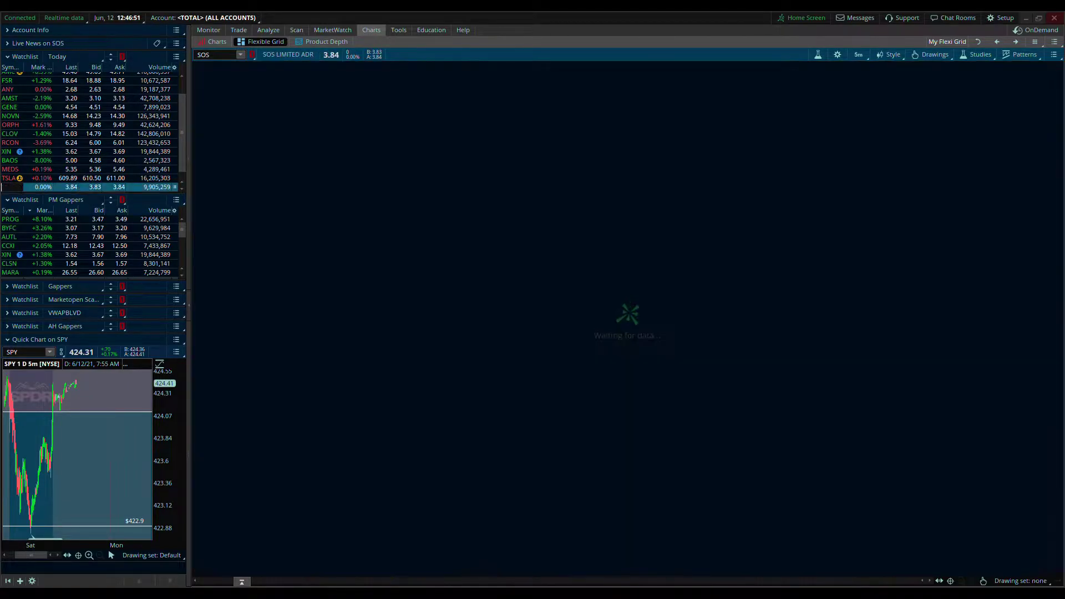
# Switch the chart to AMC, then to EBON.
pyautogui.scroll(3, 22, 104)
pyautogui.click(22, 93)
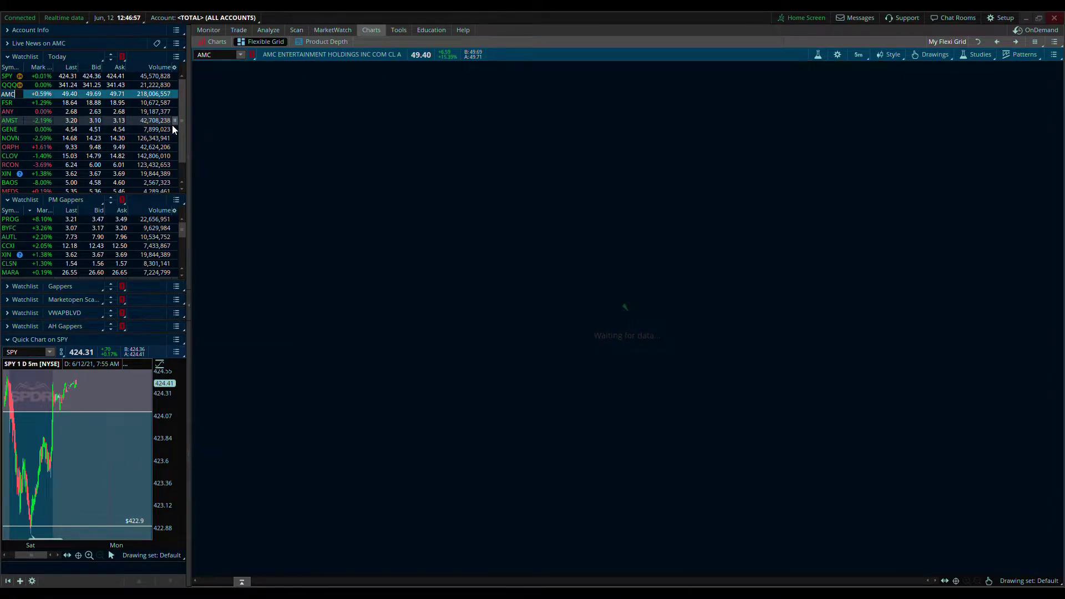
pyautogui.scroll(-3, 11, 166)
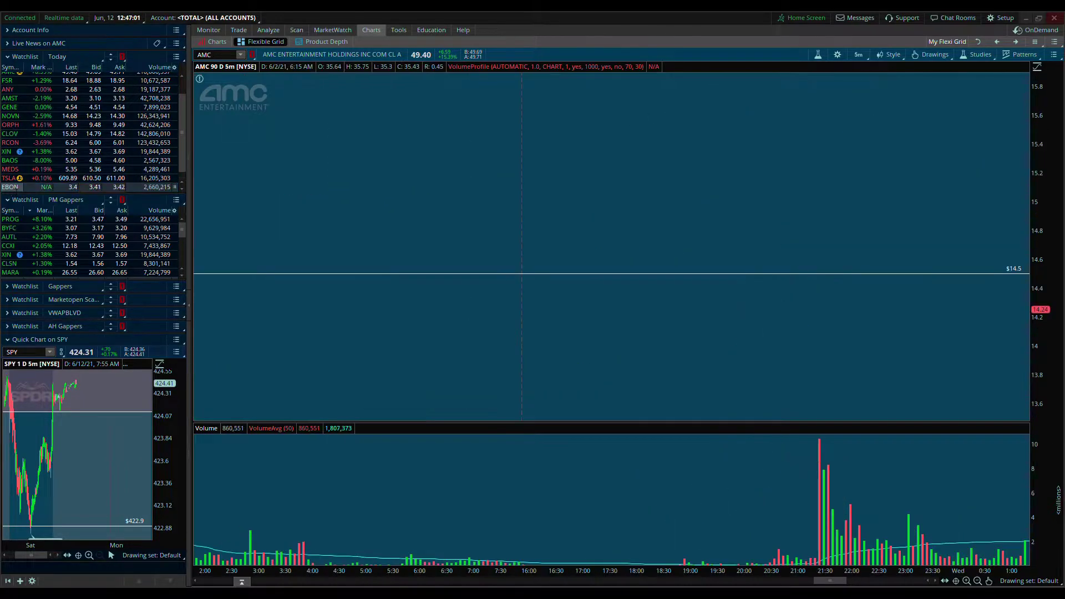
pyautogui.click(11, 188)
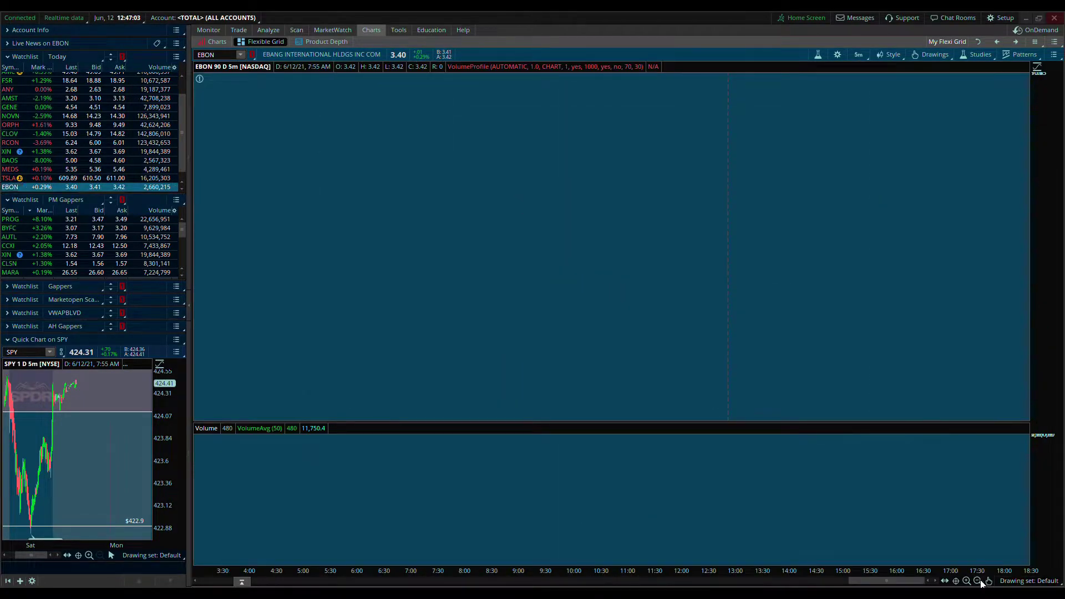
# Compress the EBON price scale and pan back to May dates.
pyautogui.moveTo(1053, 192); pyautogui.dragTo(1051, 247)
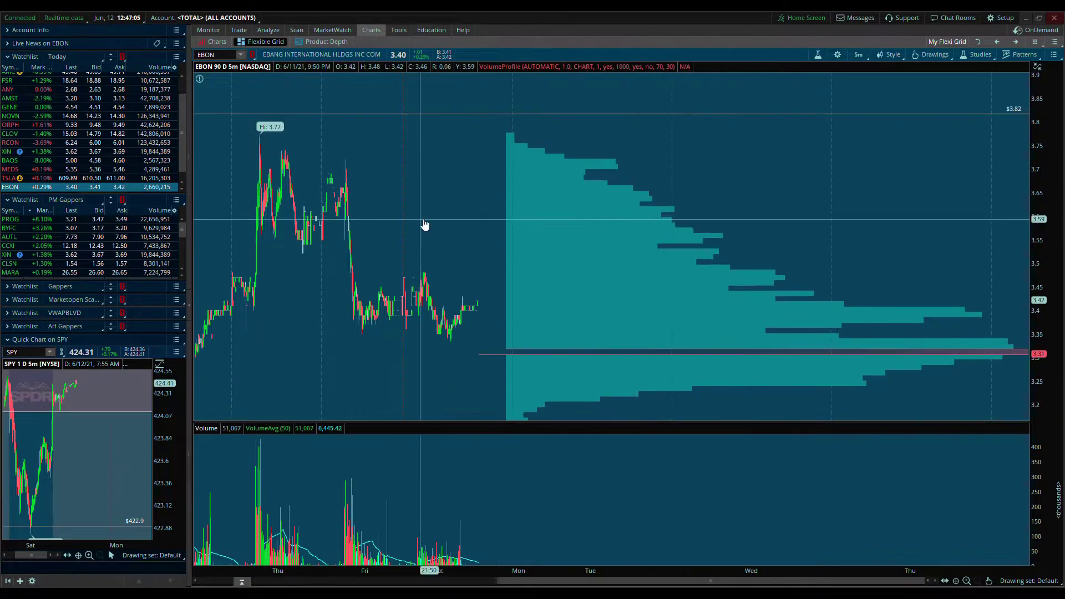
pyautogui.moveTo(423, 226); pyautogui.dragTo(830, 219)
pyautogui.moveTo(398, 248); pyautogui.dragTo(893, 244)
pyautogui.moveTo(383, 205); pyautogui.dragTo(735, 238)
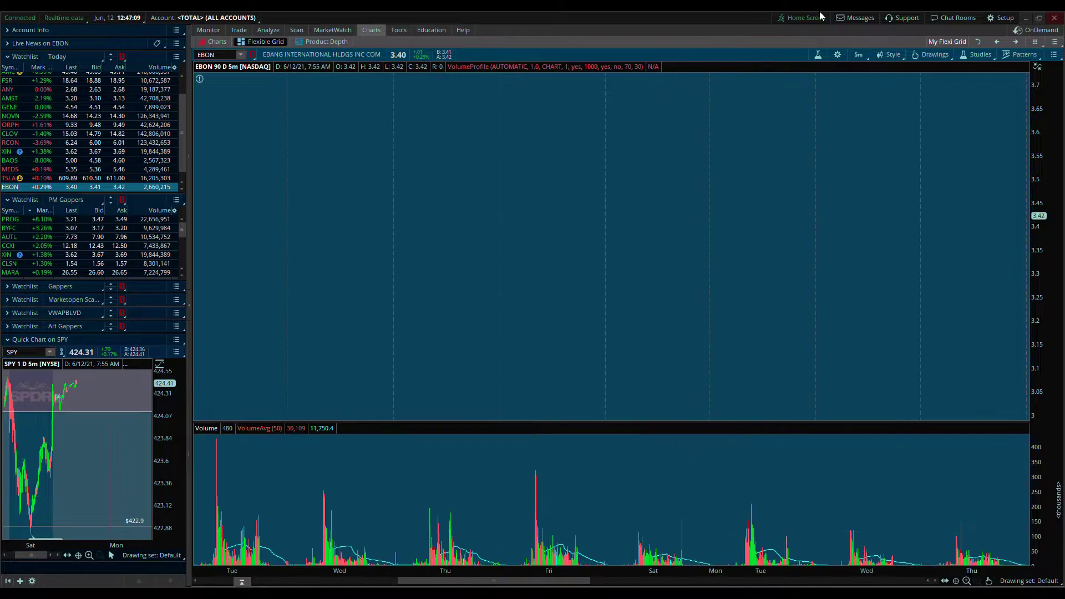
pyautogui.click(859, 55)
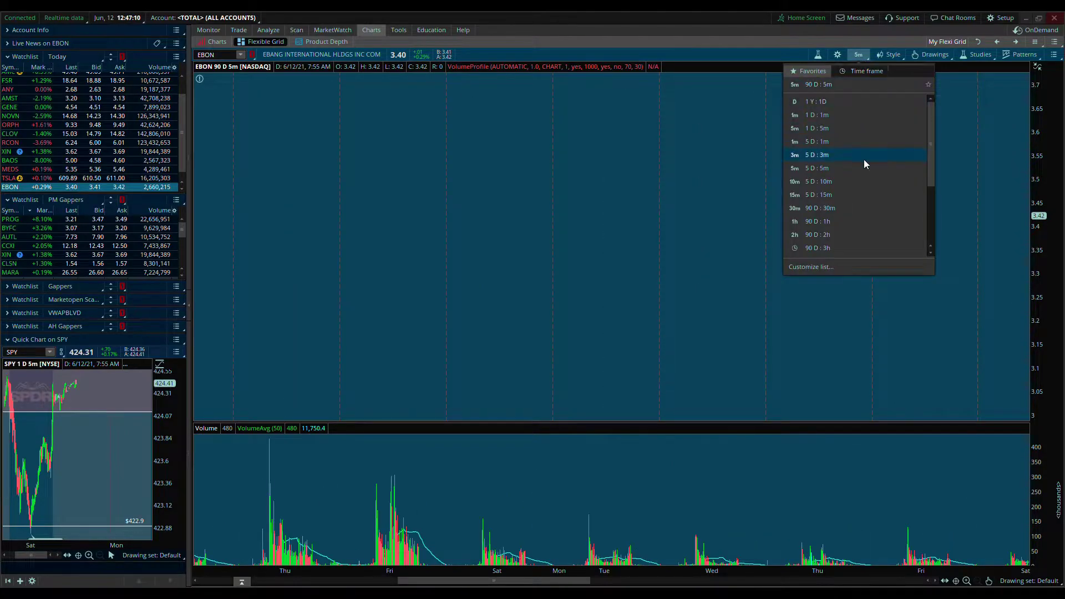
# Switch EBON to 90 D : 30m bars and zoom to the early-May peak under $3.82.
pyautogui.click(851, 210)
pyautogui.moveTo(454, 273); pyautogui.dragTo(848, 271)
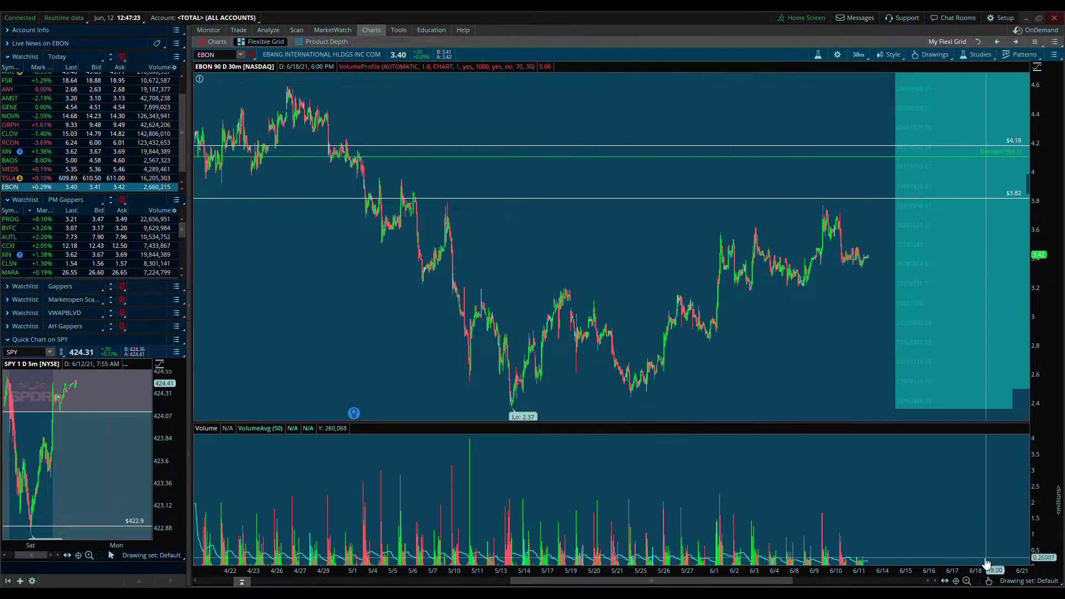
pyautogui.click(967, 581)
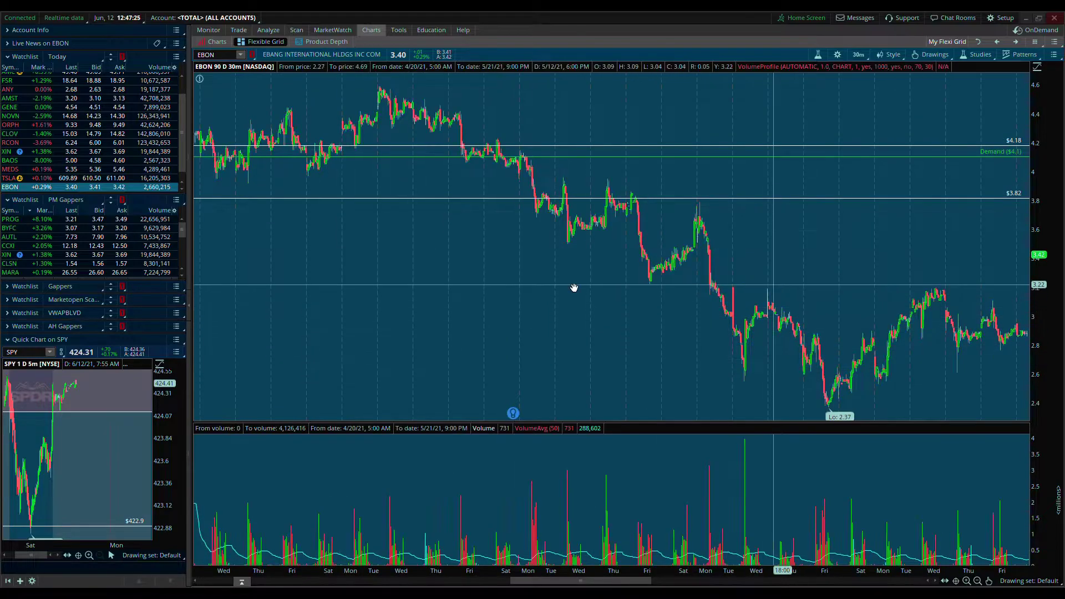
pyautogui.moveTo(695, 288); pyautogui.dragTo(448, 281)
pyautogui.moveTo(602, 209); pyautogui.dragTo(566, 204)
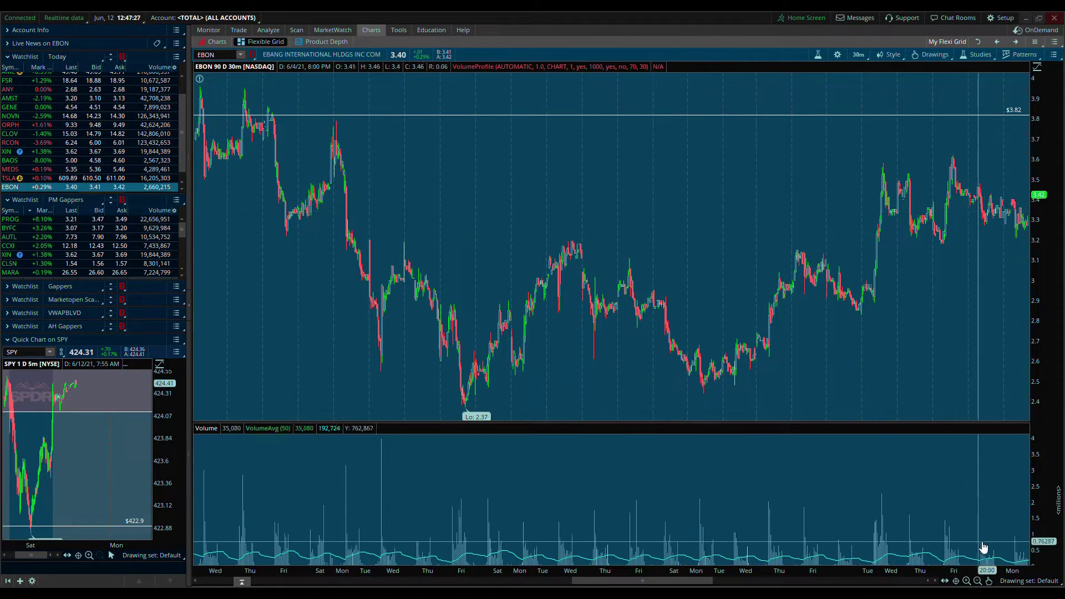
pyautogui.click(967, 581)
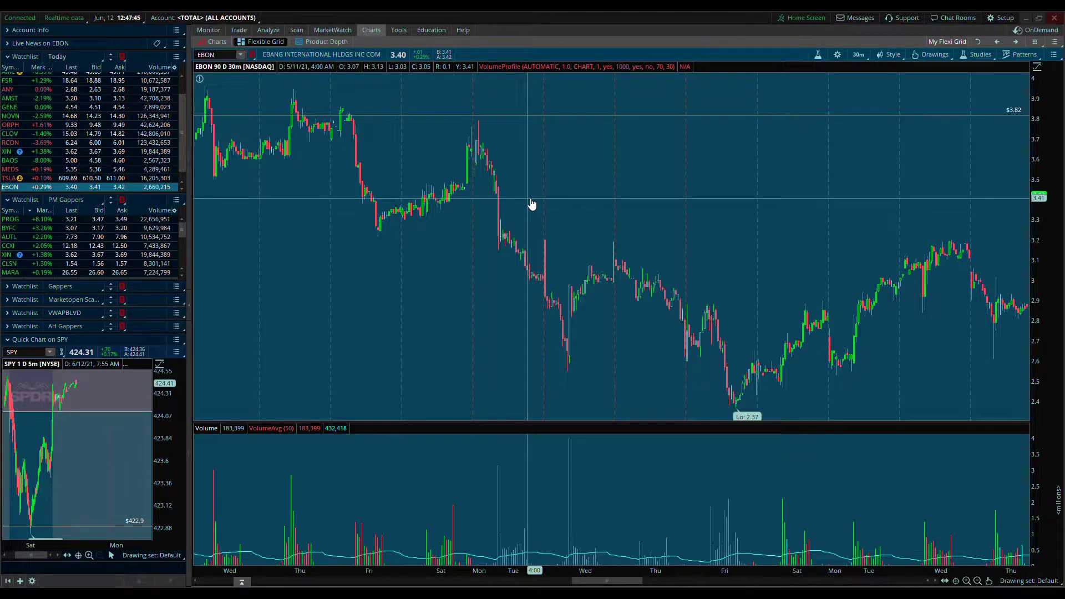
pyautogui.moveTo(725, 207); pyautogui.dragTo(638, 217)
# Select the Rectangle drawing tool from the chart's drawing palette.
pyautogui.middleClick(560, 188)
pyautogui.click(406, 188)
pyautogui.middleClick(574, 147)
pyautogui.click(584, 228)
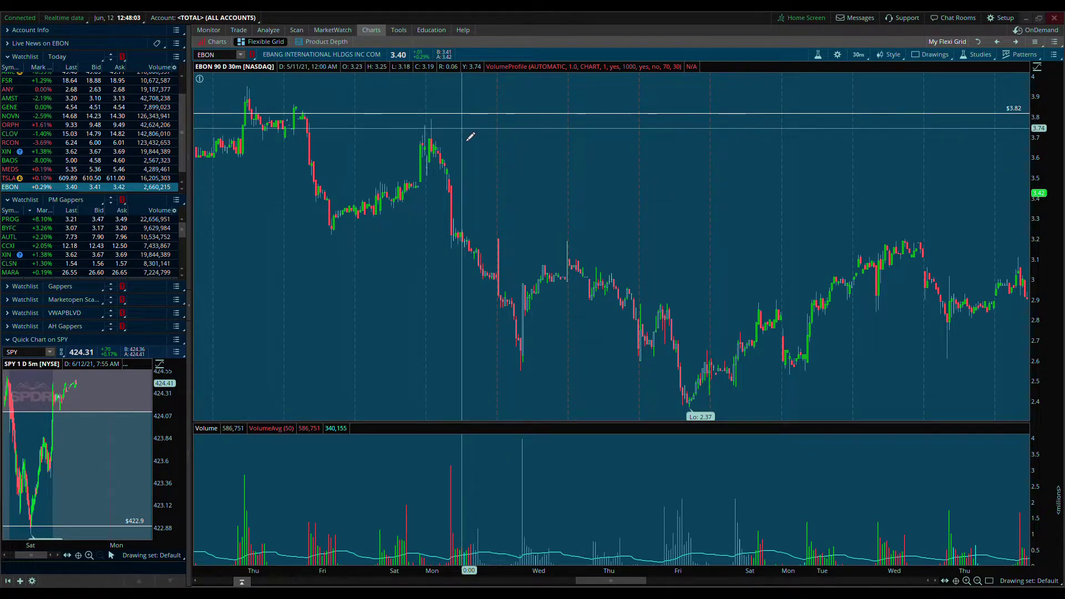
# Draw a supply zone from the early-May high near $3.79 to about $3.60 at the right edge.
pyautogui.click(411, 118)
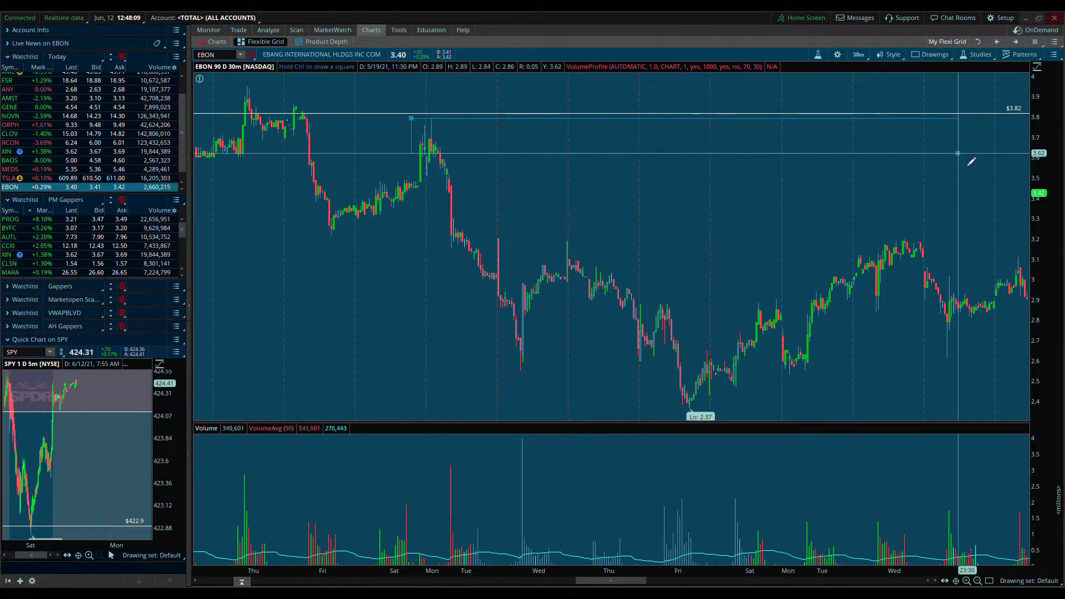
pyautogui.click(992, 157)
pyautogui.middleClick(512, 238)
pyautogui.click(522, 250)
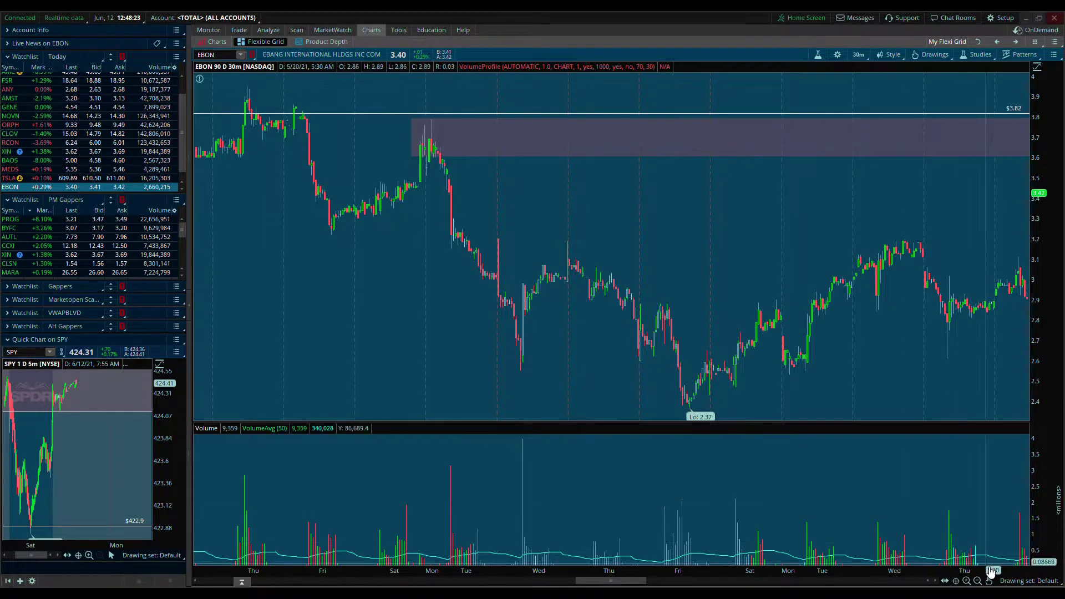
# Zoom out and pan across earlier and later dates to review the new EBON zone.
pyautogui.click(977, 581)
pyautogui.moveTo(646, 283); pyautogui.dragTo(391, 229)
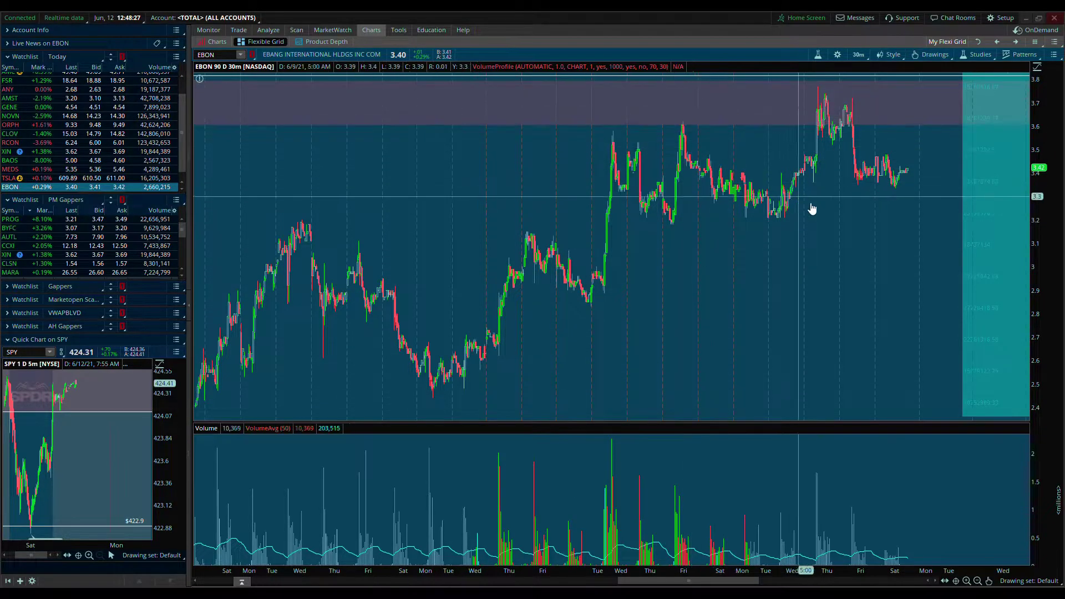
pyautogui.scroll(-3, 682, 264)
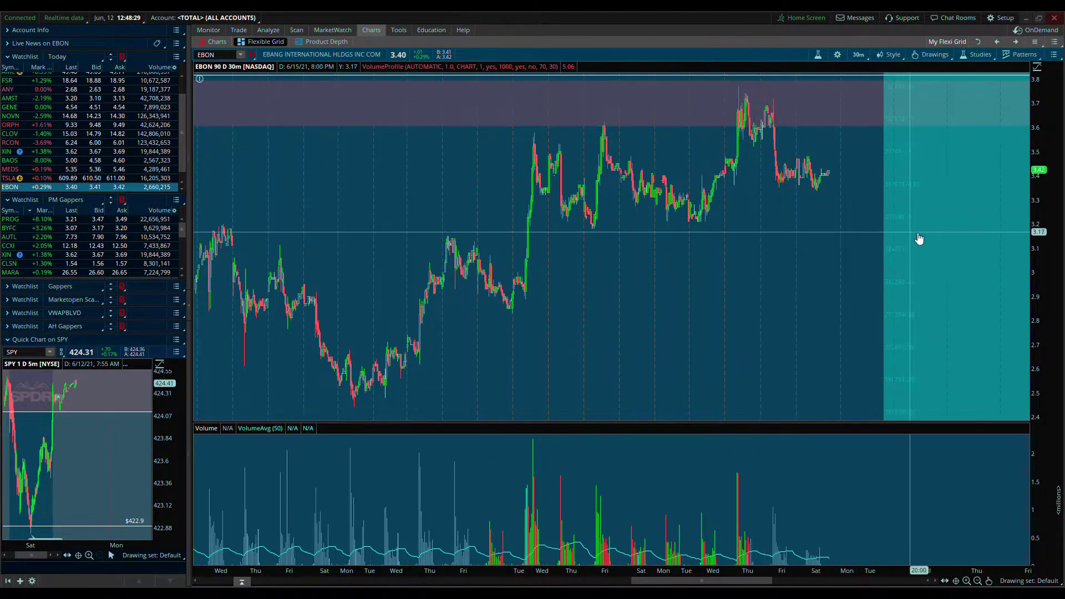
pyautogui.moveTo(345, 216); pyautogui.dragTo(602, 206)
pyautogui.moveTo(471, 225); pyautogui.dragTo(667, 228)
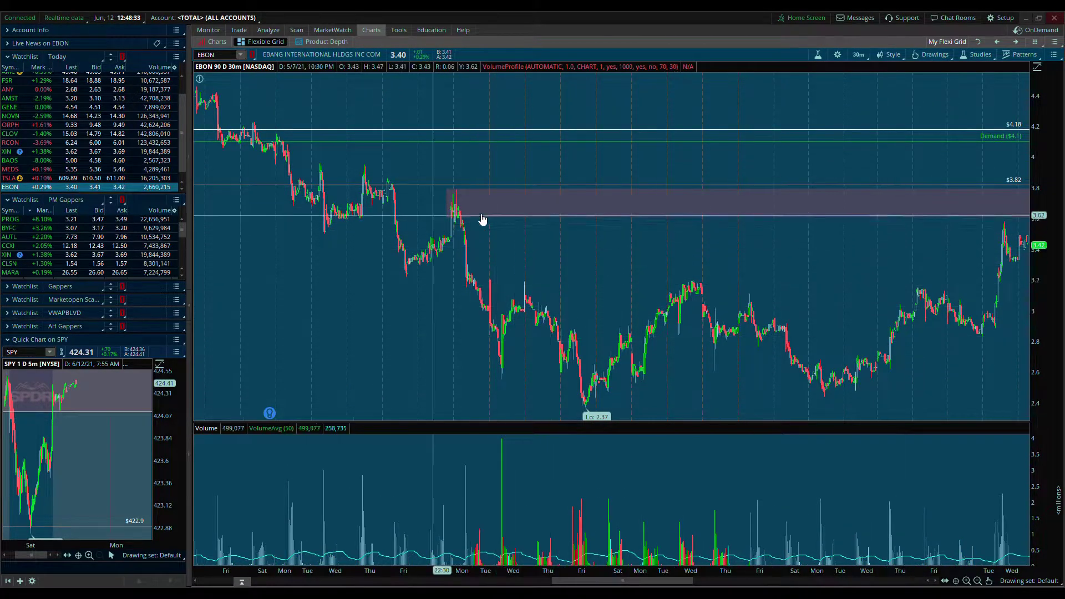
pyautogui.moveTo(822, 272); pyautogui.dragTo(557, 279)
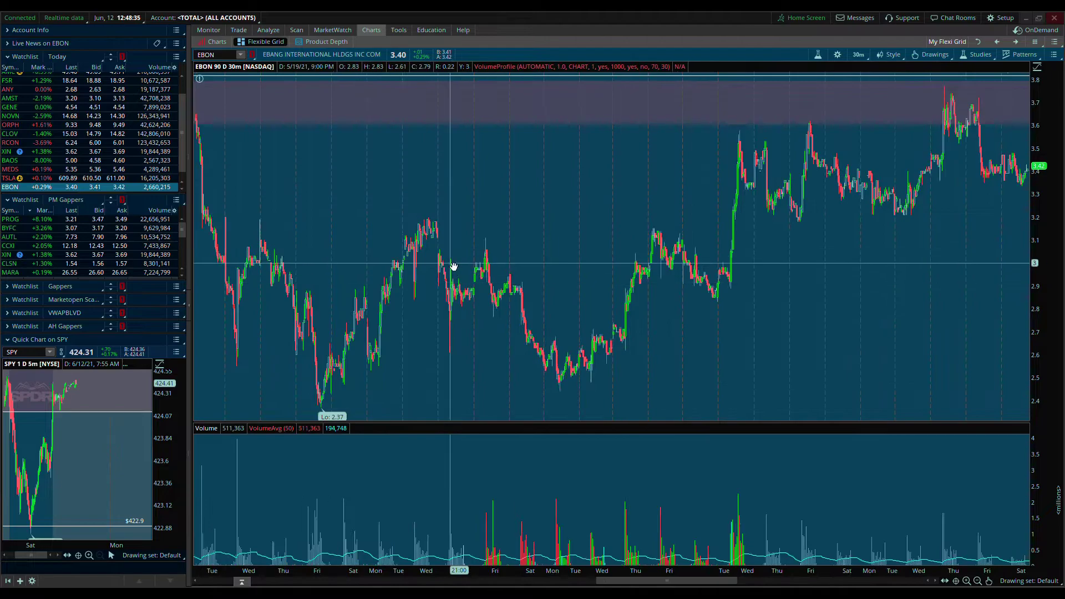
pyautogui.moveTo(452, 268); pyautogui.dragTo(687, 262)
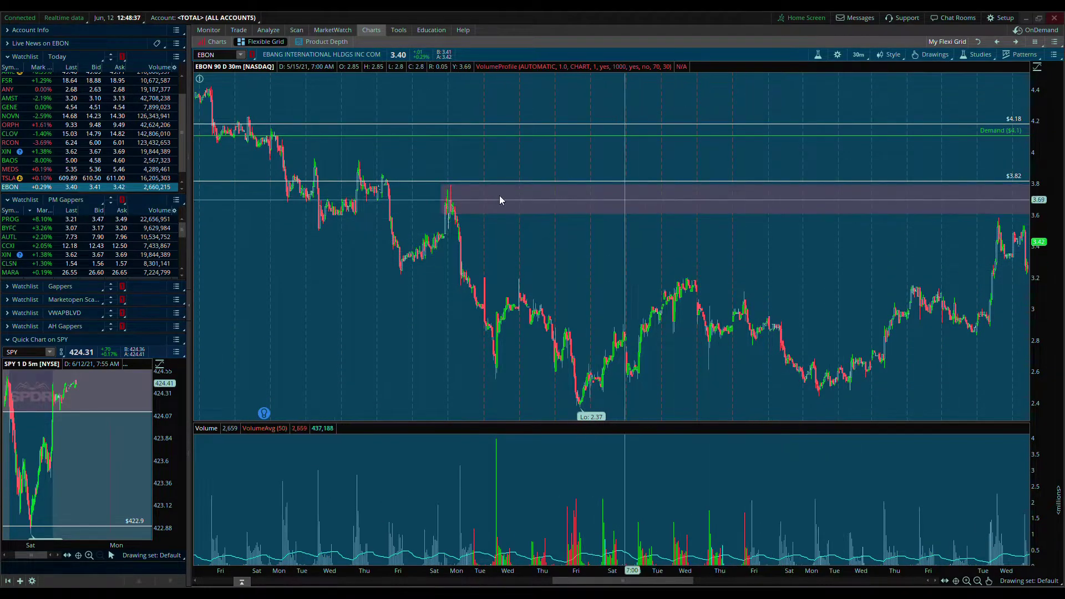
pyautogui.click(867, 55)
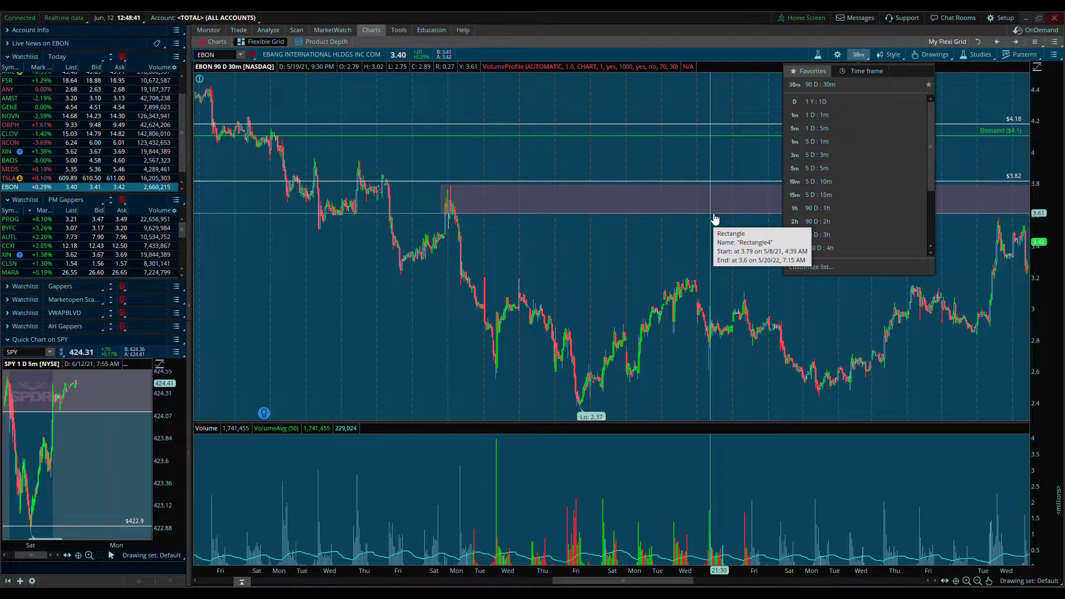
pyautogui.click(392, 302)
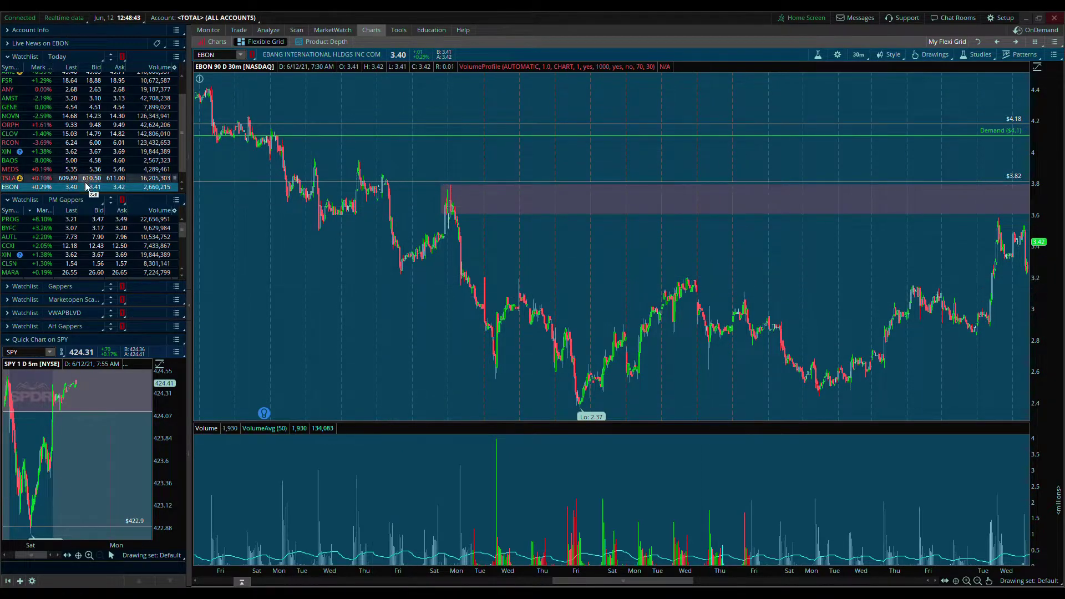
pyautogui.scroll(-1, 85, 182)
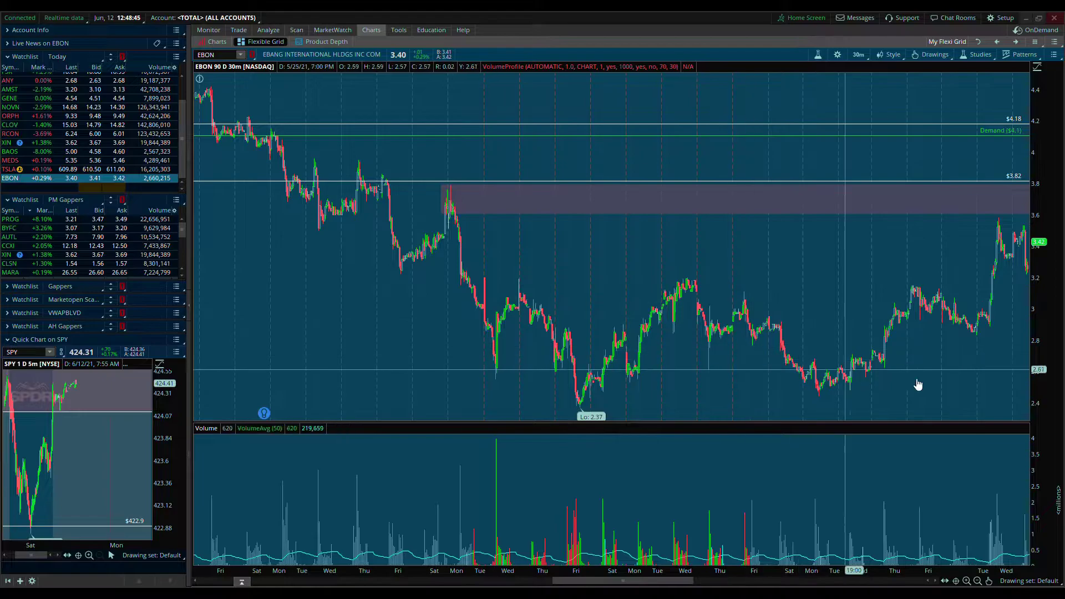
pyautogui.moveTo(846, 319); pyautogui.dragTo(593, 335)
pyautogui.click(967, 581)
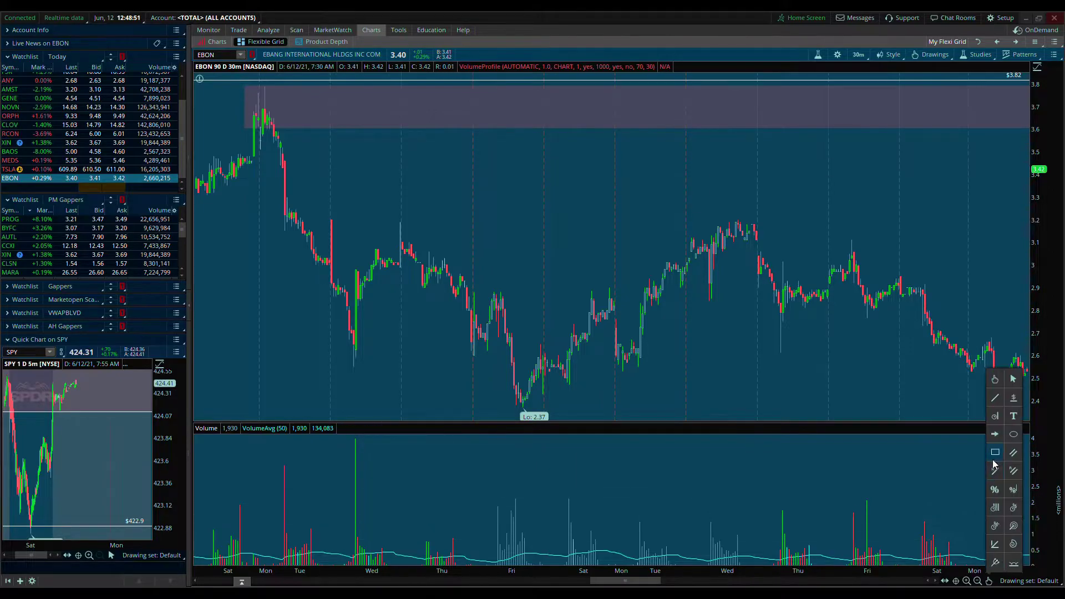
# Draw a demand box on EBON just above the 2.37 low.
pyautogui.click(996, 453)
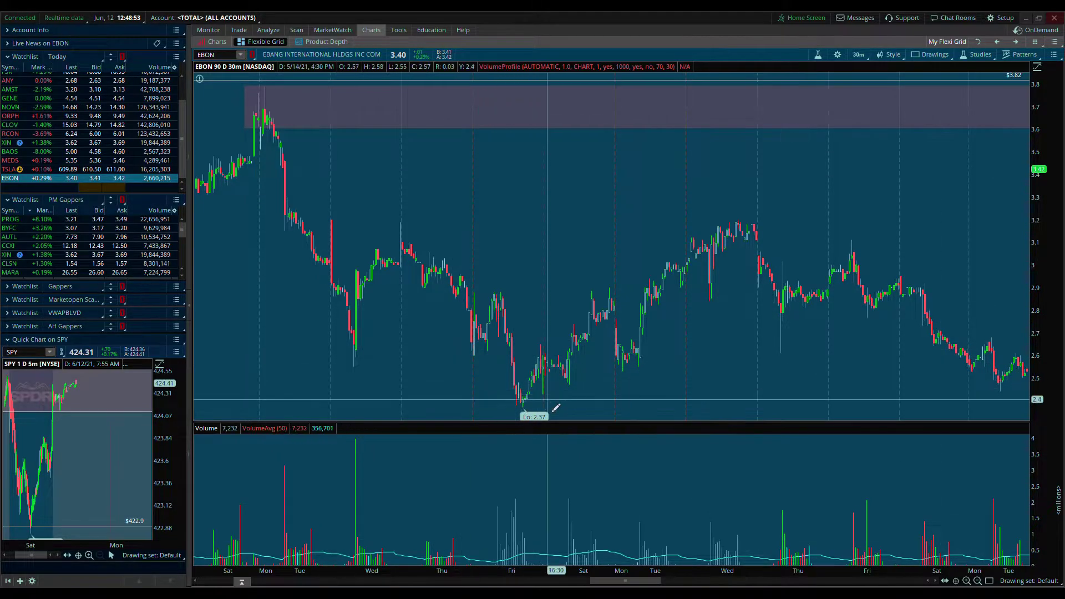
pyautogui.click(501, 385)
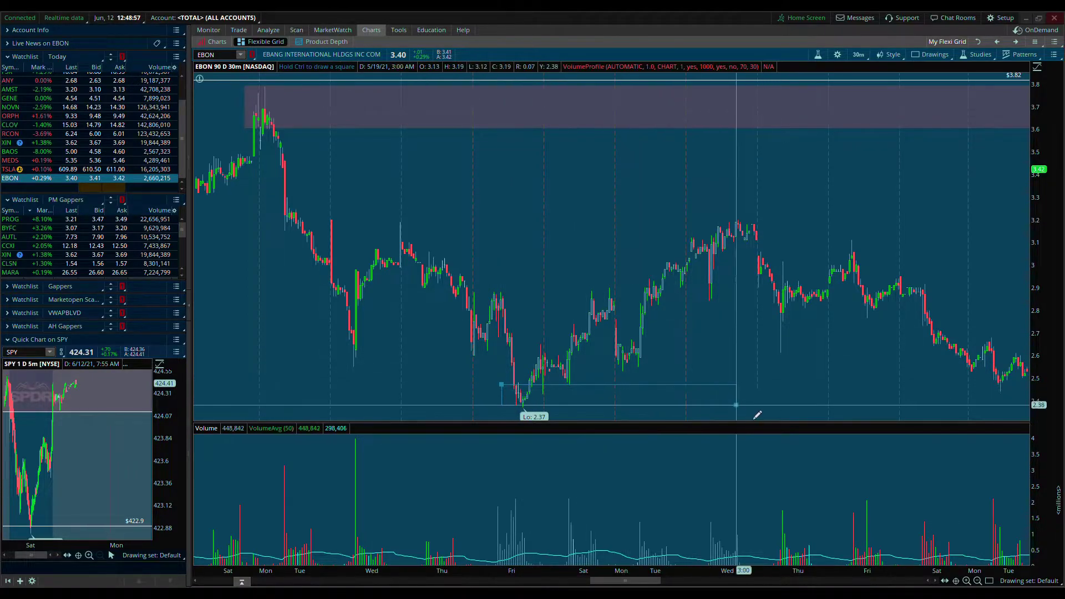
pyautogui.click(916, 408)
pyautogui.rightClick(726, 300)
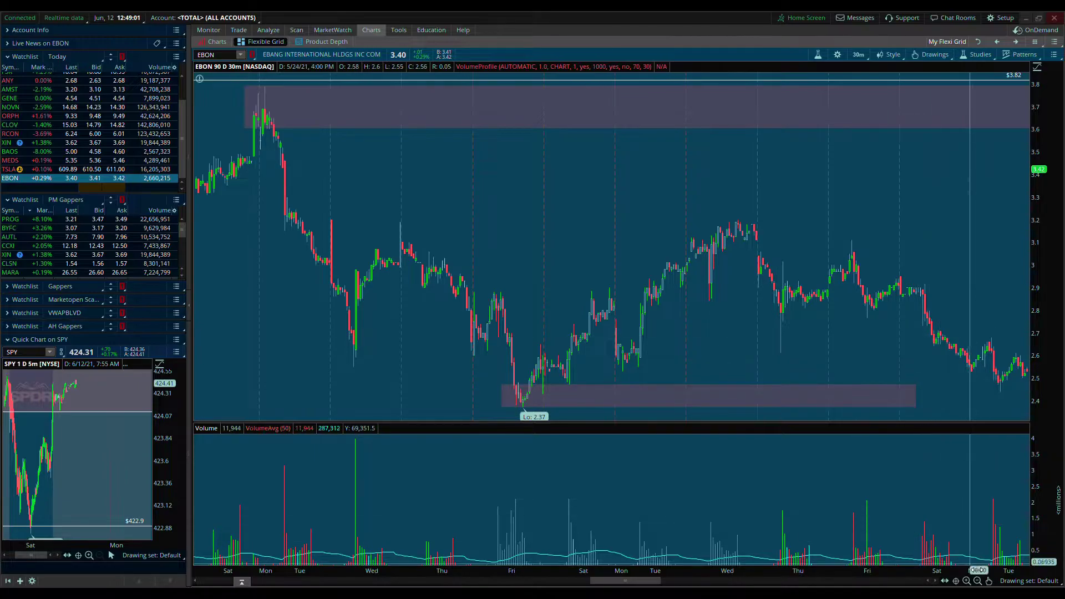
# Reshape the demand zone to about 2.37–2.45 and stretch it across recent bars.
pyautogui.moveTo(880, 273); pyautogui.dragTo(713, 245)
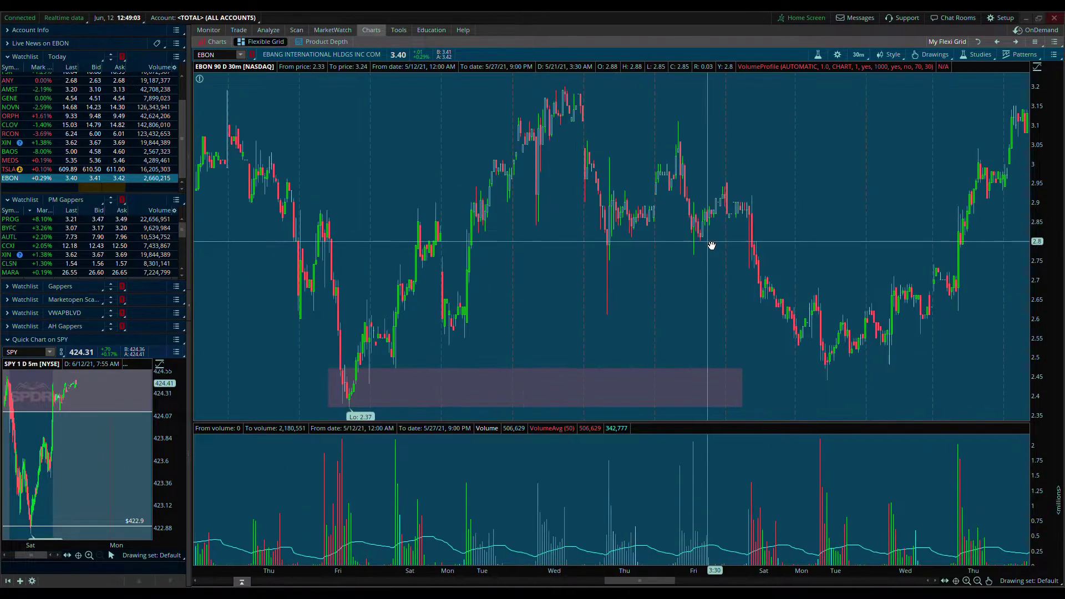
pyautogui.moveTo(410, 361); pyautogui.dragTo(566, 360)
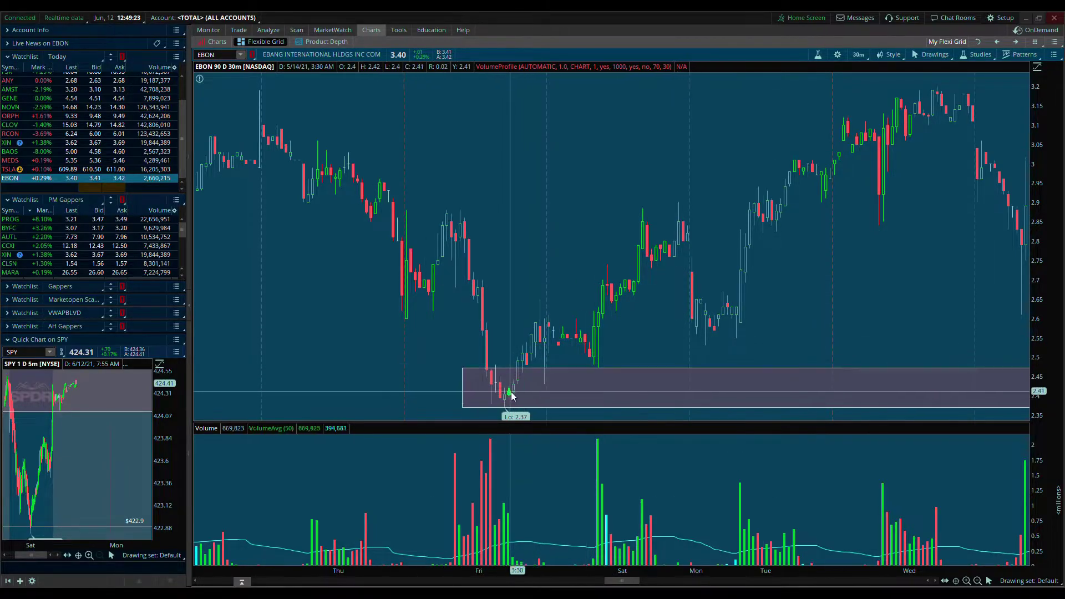
pyautogui.moveTo(478, 374)
pyautogui.mouseDown()
pyautogui.moveTo(473, 382)
pyautogui.moveTo(490, 381)
pyautogui.mouseUp()
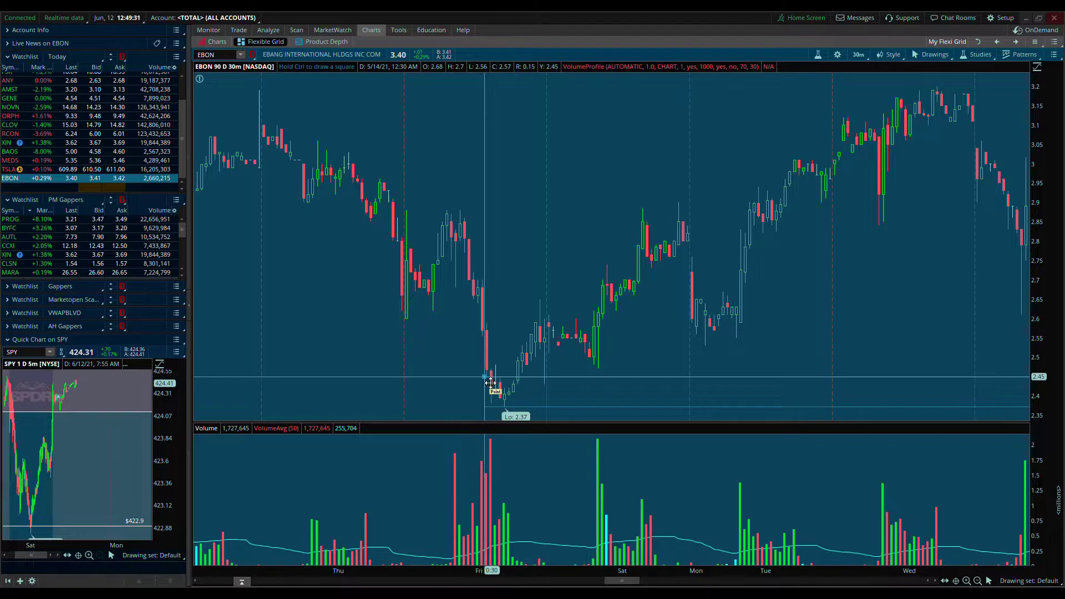
pyautogui.moveTo(491, 380); pyautogui.dragTo(540, 408)
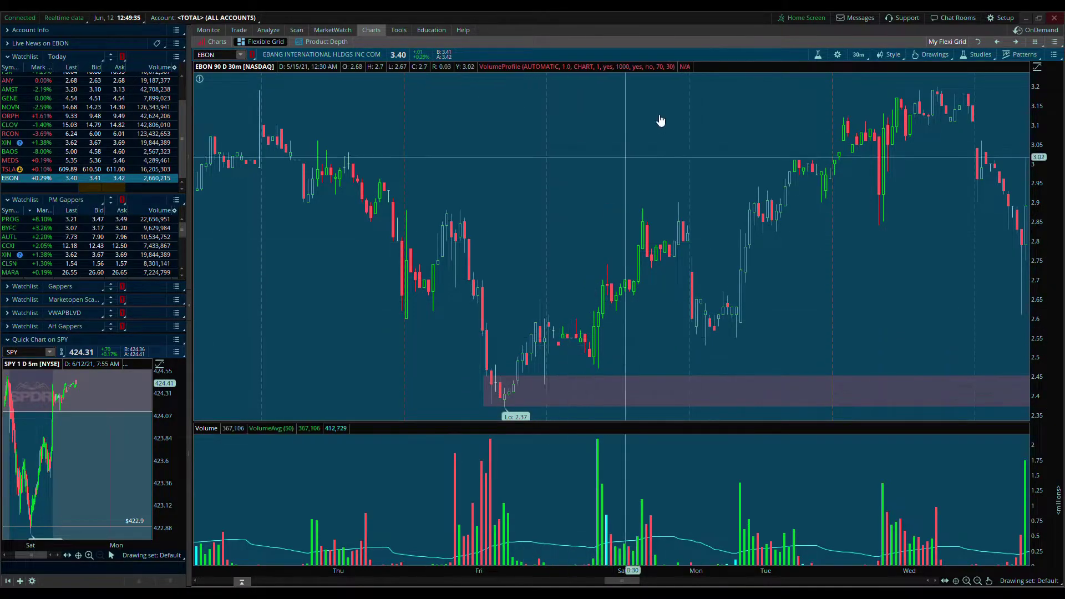
pyautogui.click(979, 581)
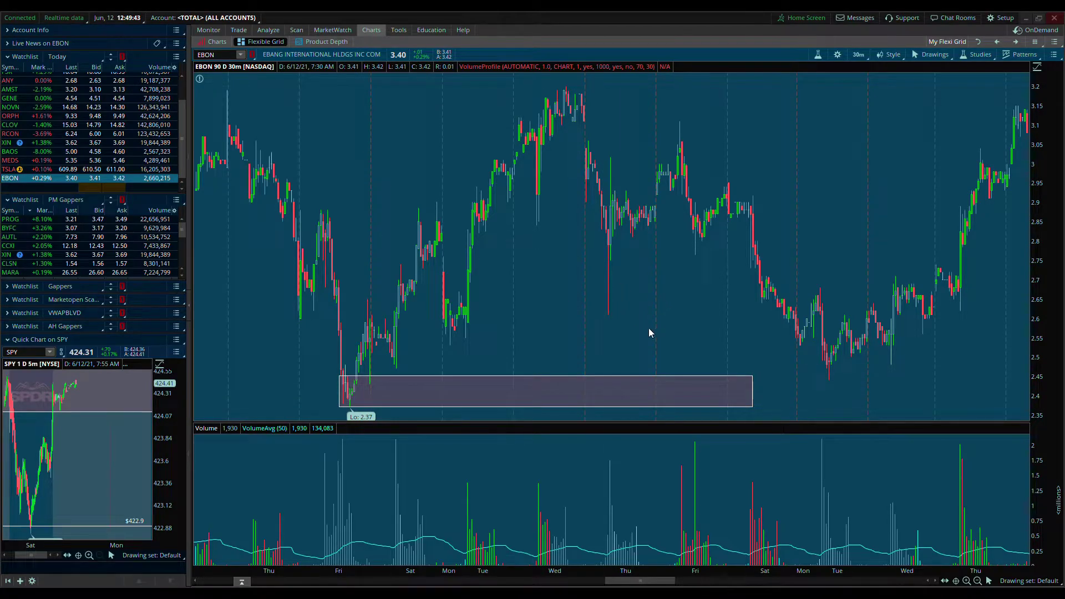
pyautogui.moveTo(863, 259); pyautogui.dragTo(313, 458)
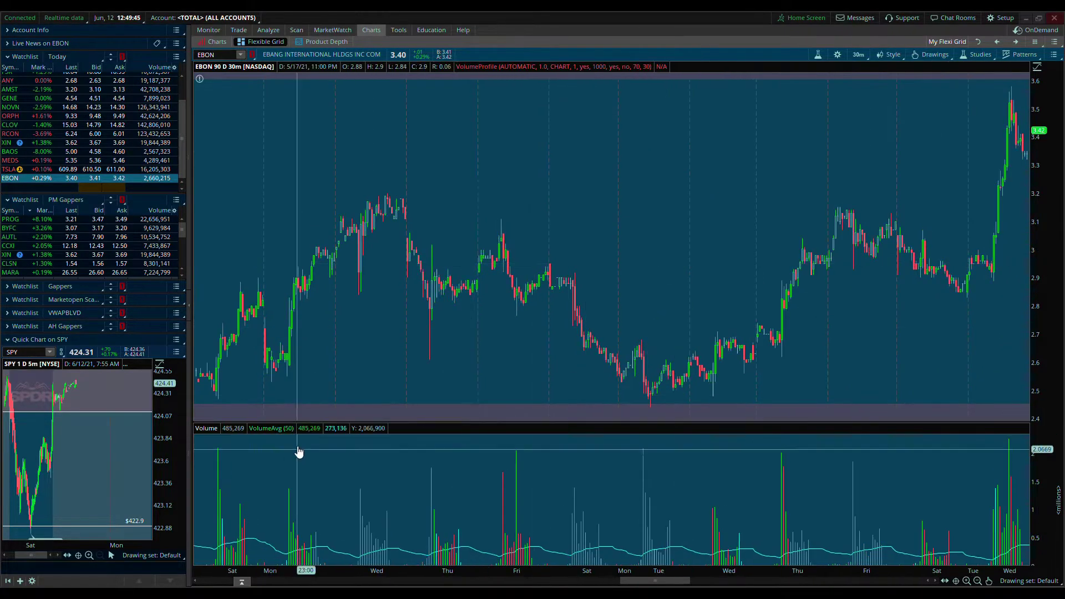
# Pan EBON forward to review the zone, then load BTX from the Today watchlist.
pyautogui.scroll(3, 714, 262)
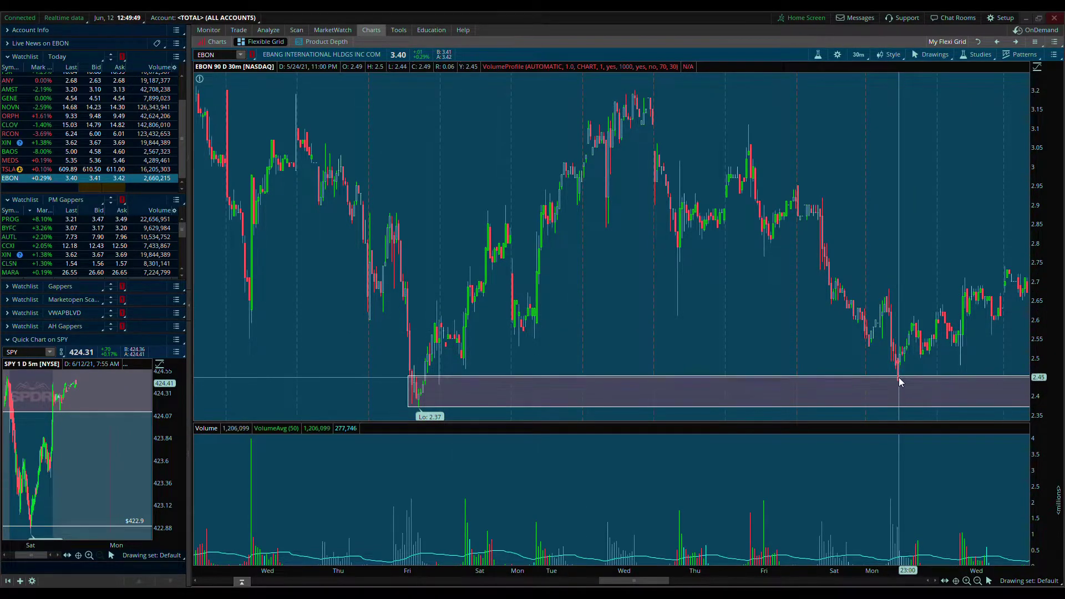
pyautogui.moveTo(911, 350); pyautogui.dragTo(556, 329)
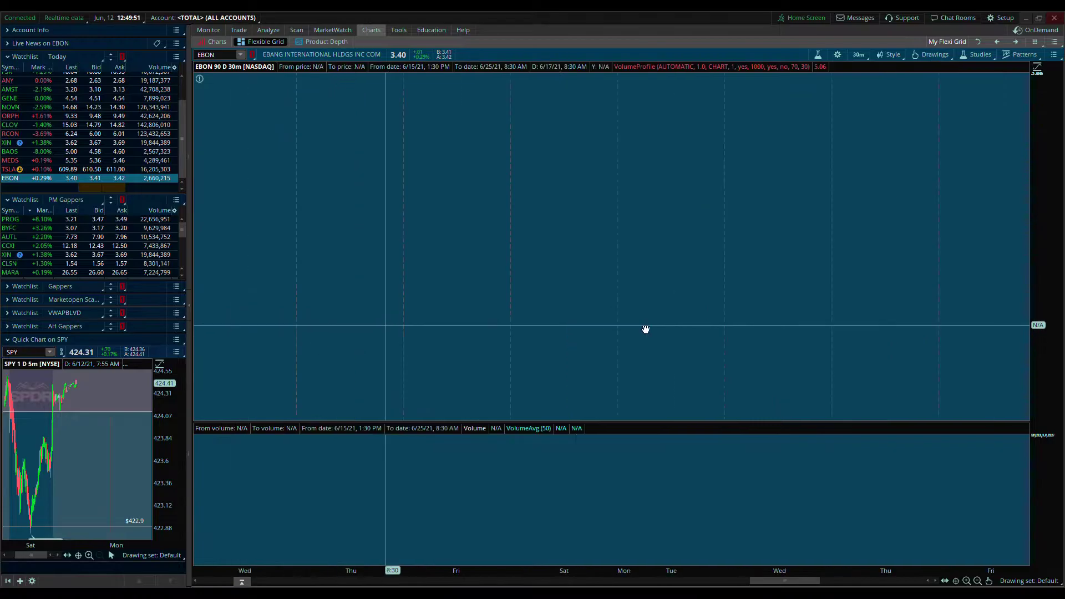
pyautogui.scroll(10, 556, 329)
pyautogui.scroll(1, 767, 366)
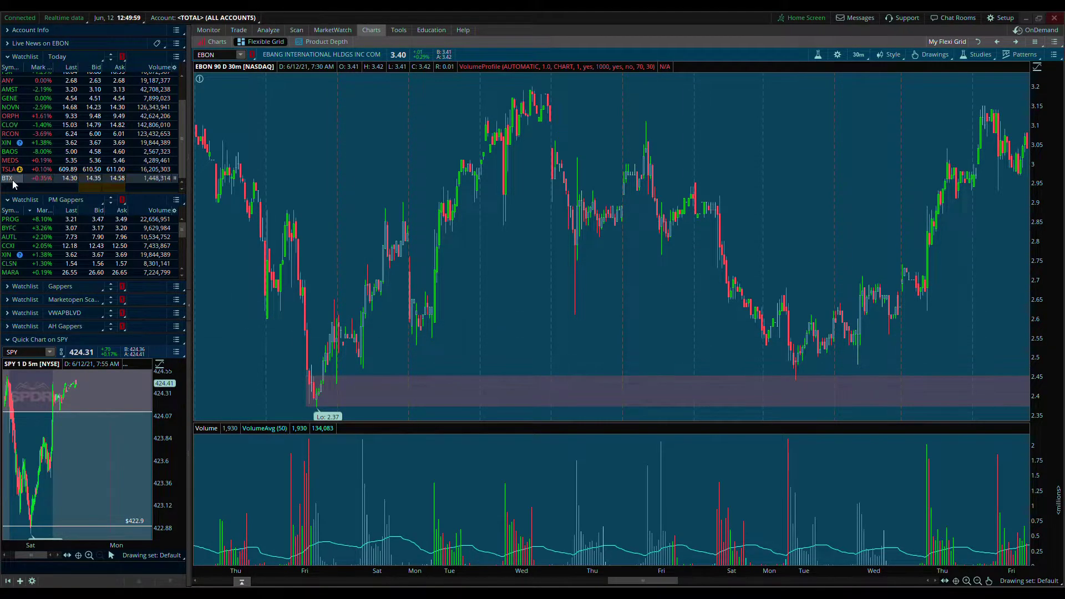
pyautogui.click(13, 181)
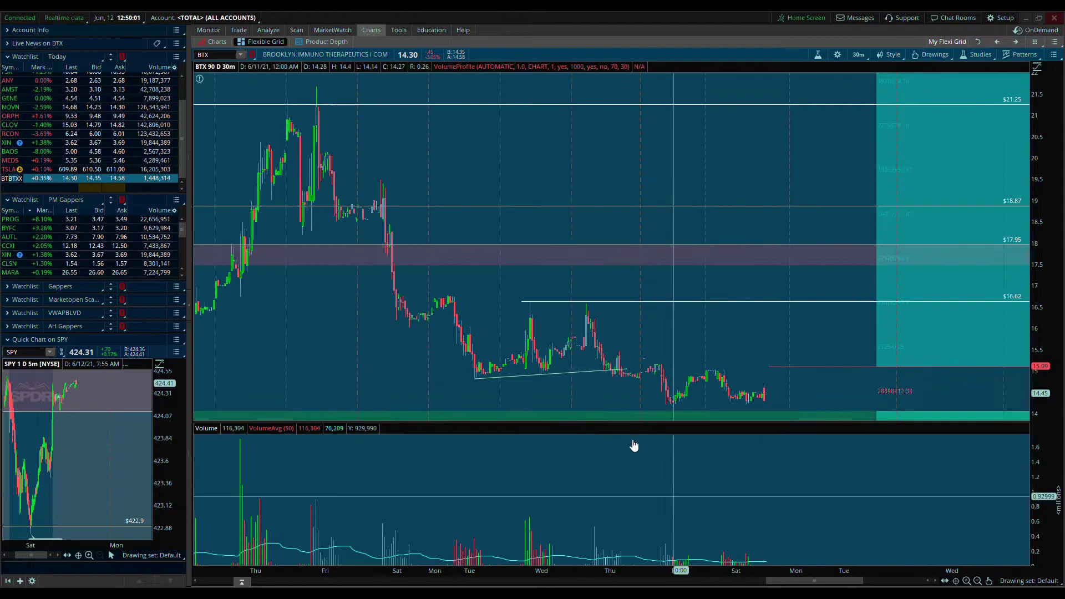
pyautogui.moveTo(392, 357); pyautogui.dragTo(863, 309)
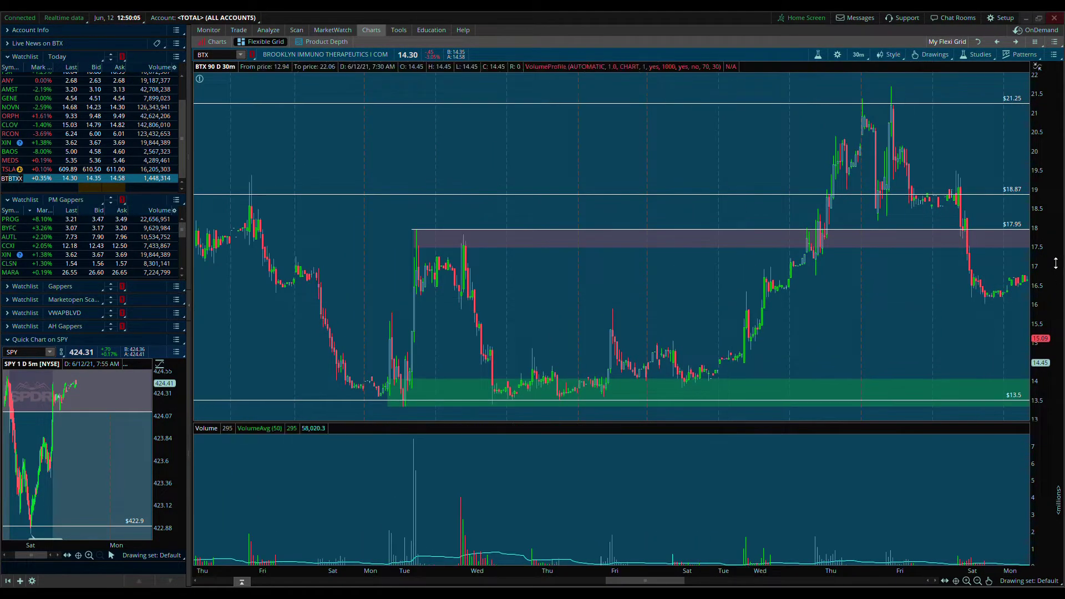
pyautogui.moveTo(1056, 244); pyautogui.dragTo(1056, 280)
pyautogui.moveTo(809, 299); pyautogui.dragTo(993, 209)
pyautogui.moveTo(775, 236); pyautogui.dragTo(729, 256)
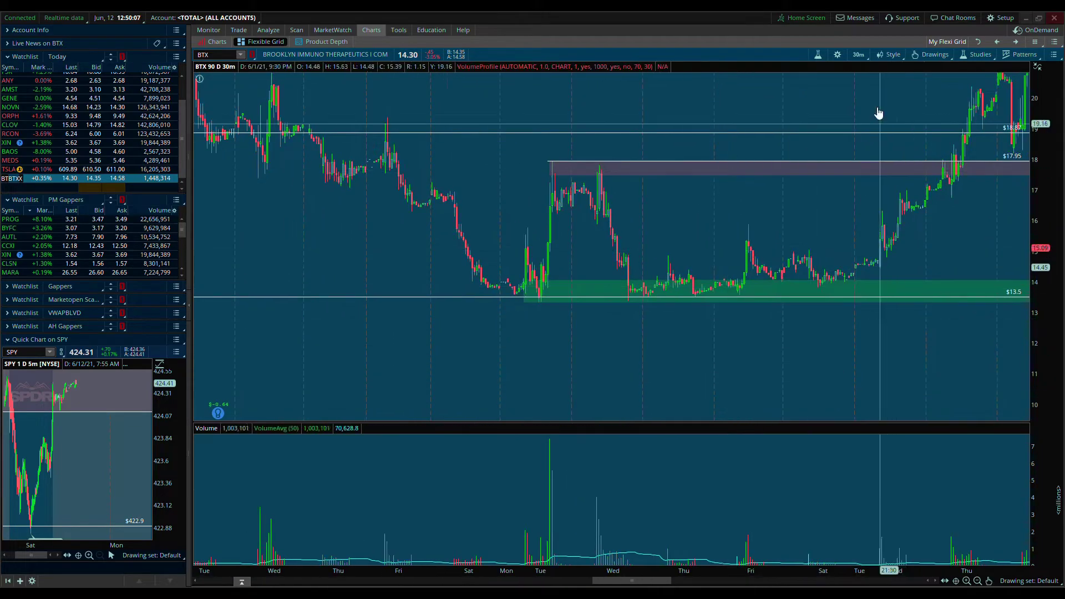
pyautogui.moveTo(499, 295); pyautogui.dragTo(602, 283)
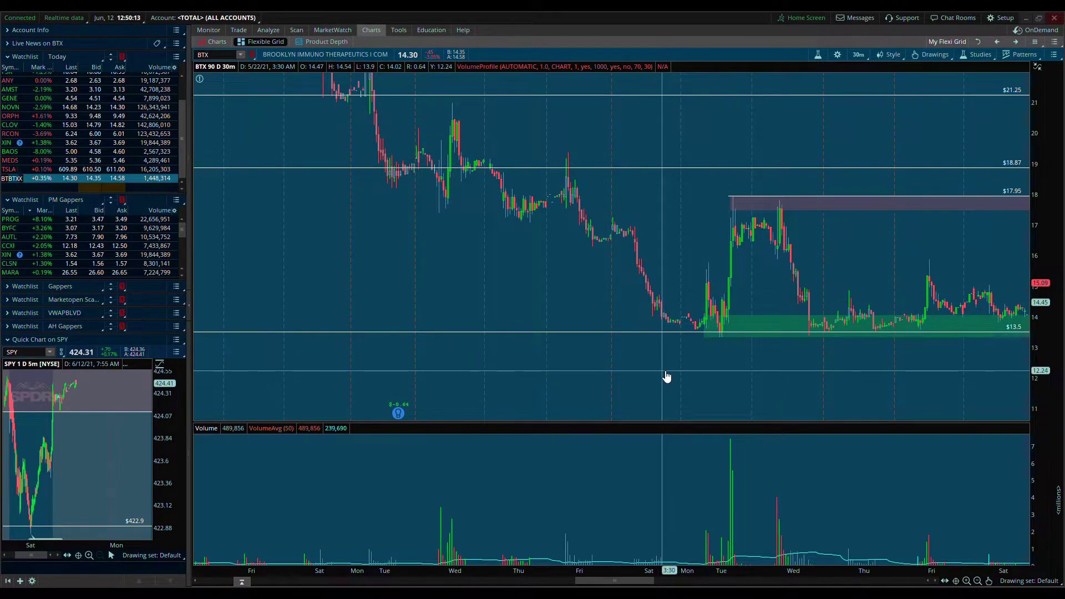
pyautogui.moveTo(709, 376); pyautogui.dragTo(640, 367)
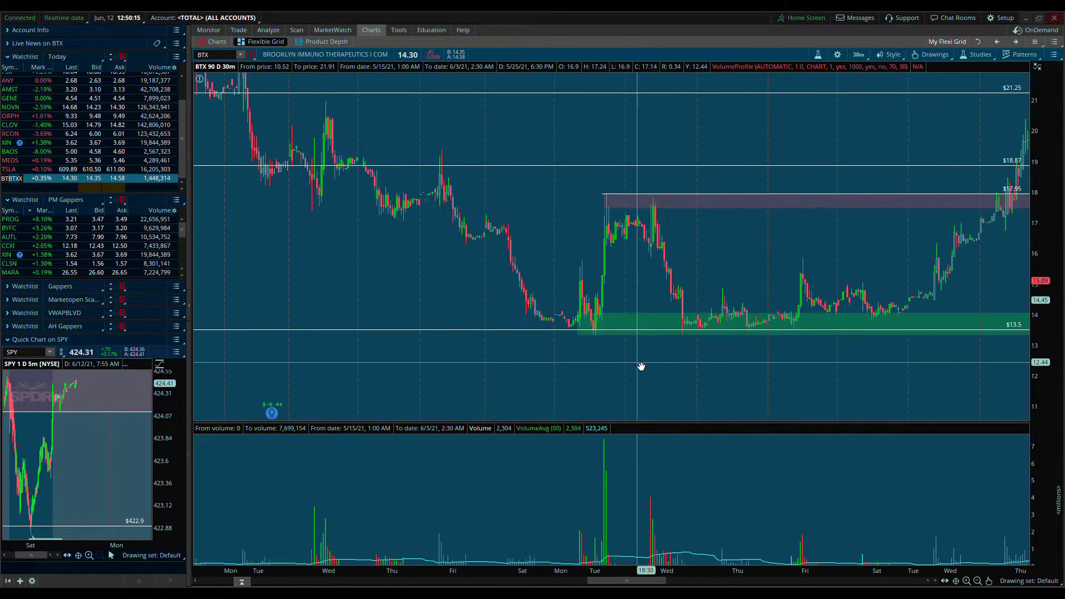
pyautogui.click(966, 581)
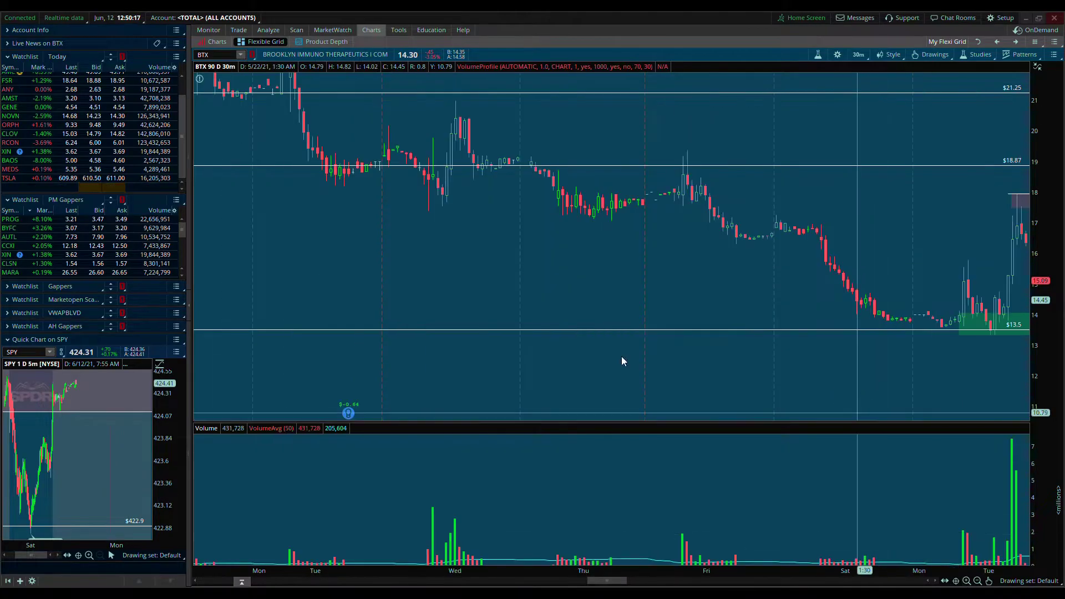
pyautogui.moveTo(802, 281); pyautogui.dragTo(342, 276)
pyautogui.moveTo(1046, 318); pyautogui.dragTo(1045, 277)
pyautogui.moveTo(839, 243); pyautogui.dragTo(648, 246)
pyautogui.moveTo(344, 325); pyautogui.dragTo(535, 300)
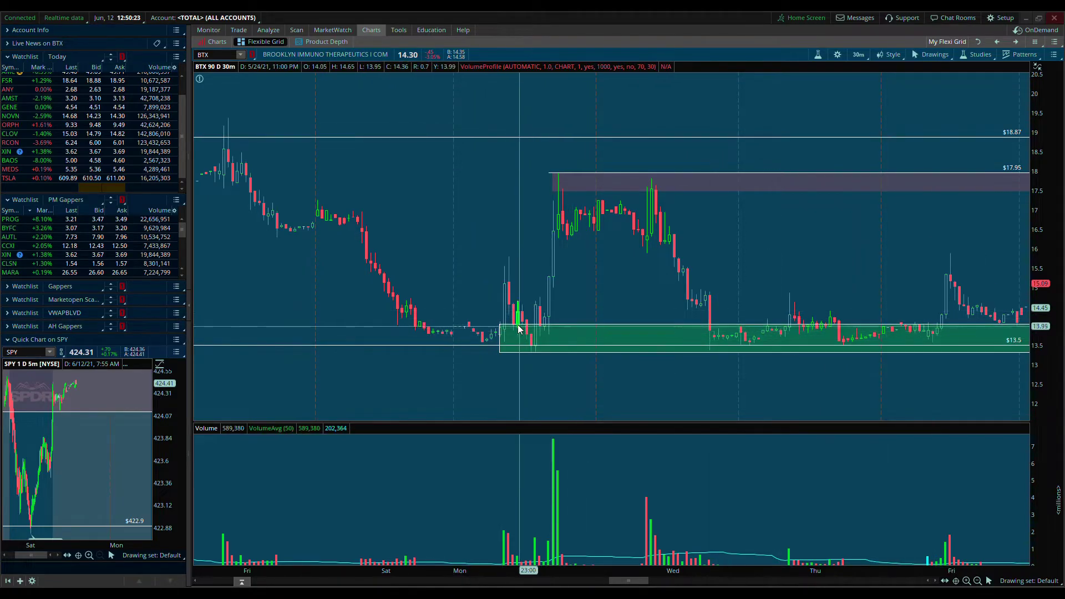
pyautogui.moveTo(846, 276); pyautogui.dragTo(621, 349)
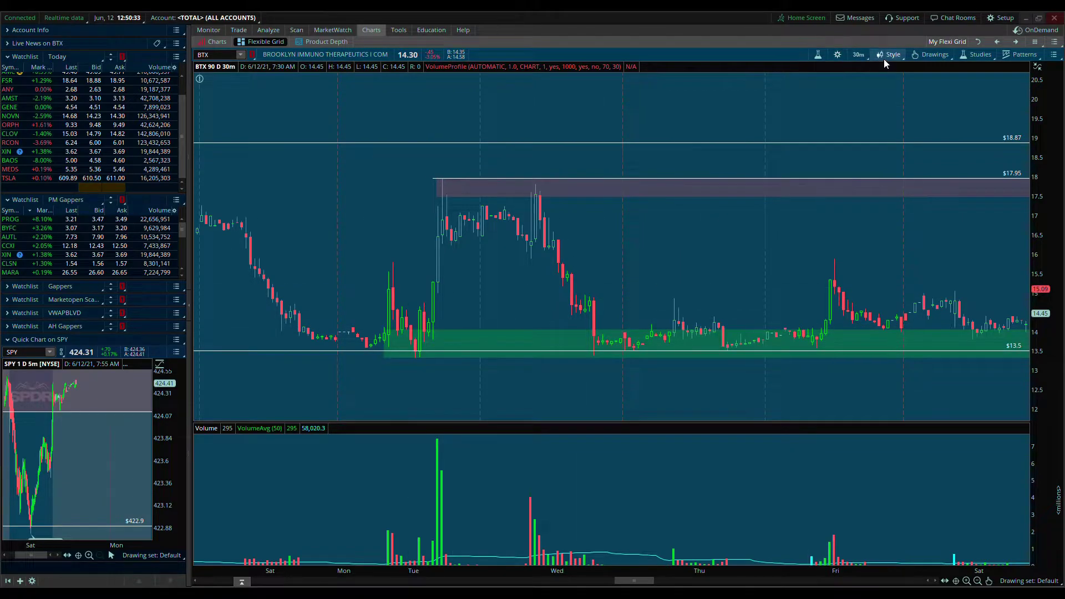
# Change the BTX chart aggregation from 30-minute to 5-minute bars.
pyautogui.click(858, 54)
pyautogui.click(867, 72)
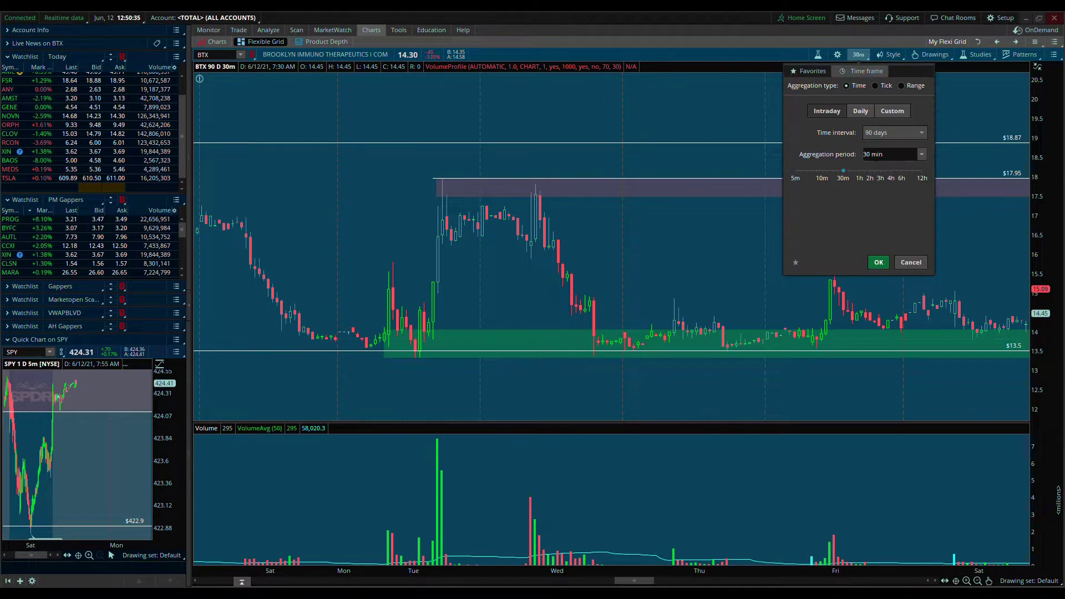
pyautogui.click(898, 178)
pyautogui.click(881, 264)
# Zoom and pan the BTX chart to frame the green demand zone near 13.5.
pyautogui.click(978, 581)
pyautogui.click(978, 581)
pyautogui.click(978, 581)
pyautogui.click(979, 581)
pyautogui.click(978, 581)
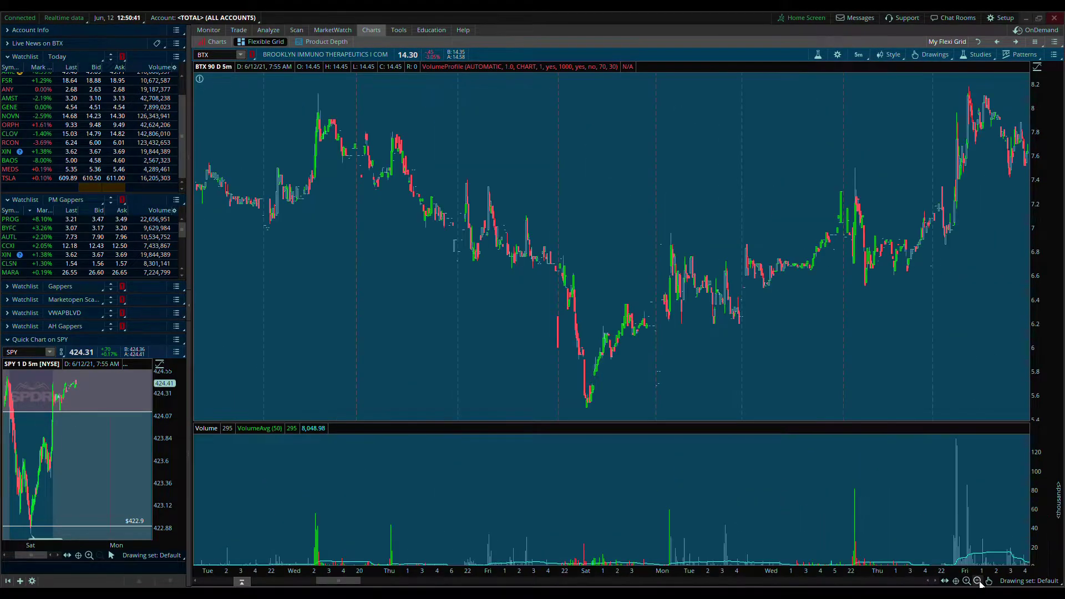
pyautogui.moveTo(398, 582); pyautogui.dragTo(799, 572)
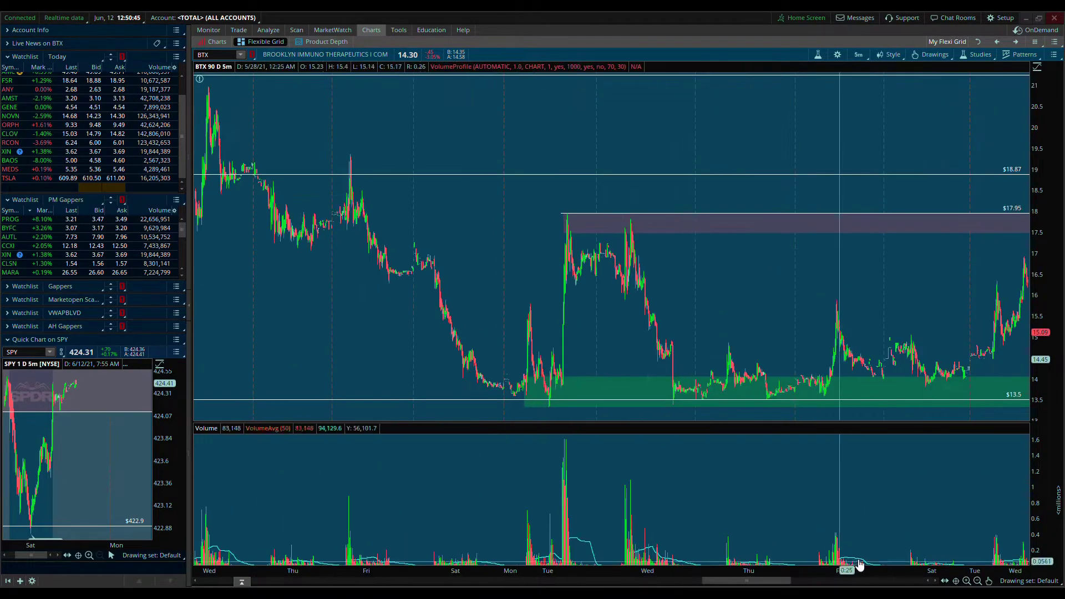
pyautogui.click(966, 582)
pyautogui.moveTo(799, 327); pyautogui.dragTo(448, 279)
pyautogui.moveTo(1048, 359); pyautogui.dragTo(1048, 319)
pyautogui.moveTo(807, 262); pyautogui.dragTo(676, 115)
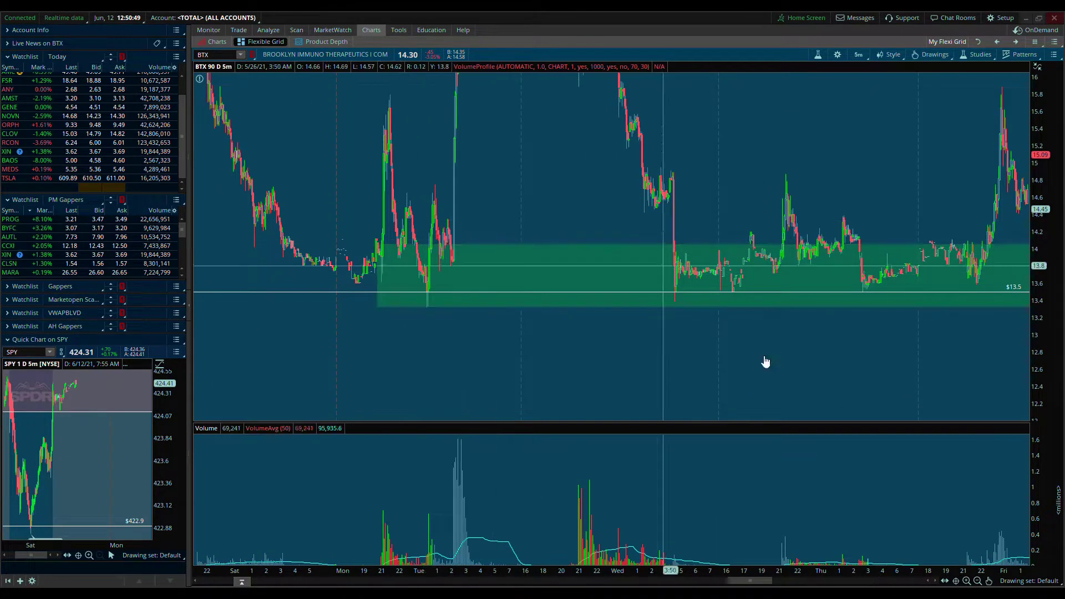
pyautogui.click(966, 582)
pyautogui.moveTo(709, 372); pyautogui.dragTo(401, 337)
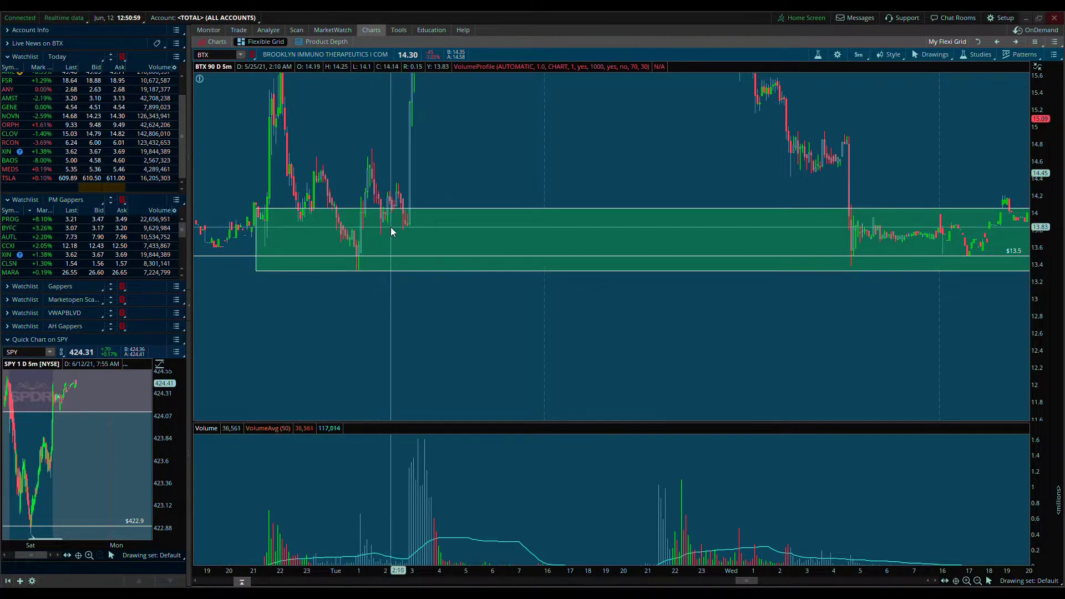
pyautogui.moveTo(468, 142); pyautogui.dragTo(598, 227)
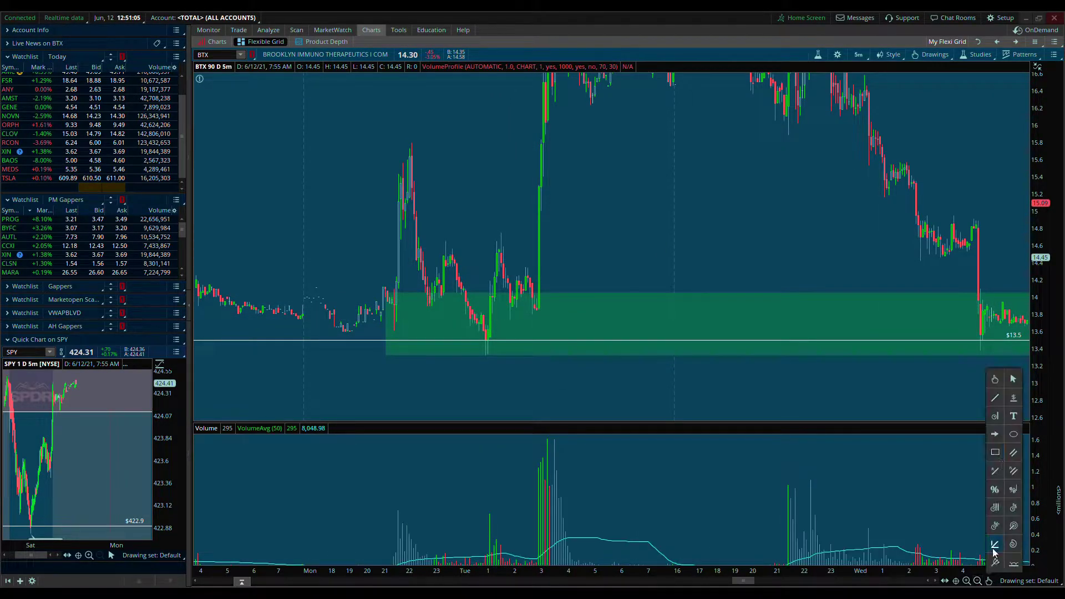
pyautogui.click(1013, 434)
pyautogui.click(521, 166)
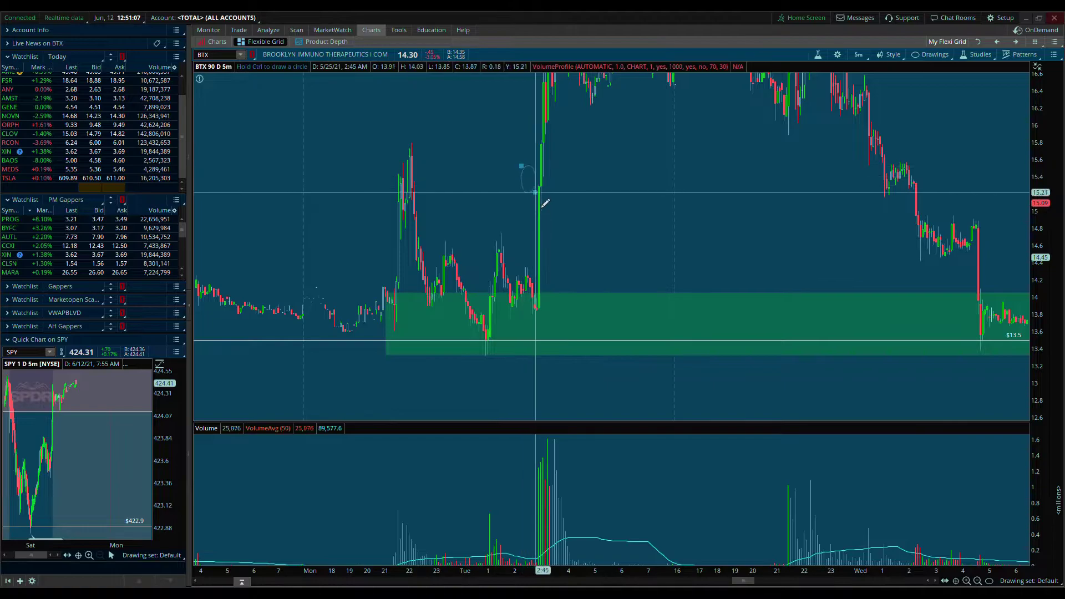
pyautogui.click(553, 339)
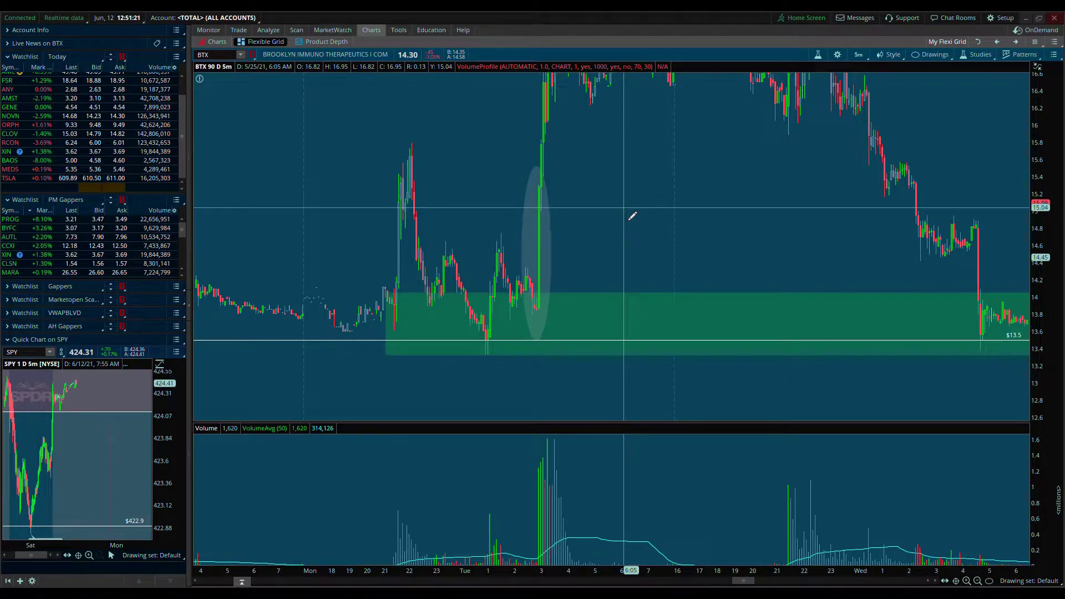
pyautogui.middleClick(599, 222)
pyautogui.click(611, 236)
pyautogui.click(551, 236)
pyautogui.press('Delete')
pyautogui.moveTo(766, 221); pyautogui.dragTo(459, 216)
pyautogui.moveTo(828, 235); pyautogui.dragTo(524, 211)
pyautogui.moveTo(736, 220); pyautogui.dragTo(484, 215)
pyautogui.moveTo(704, 212); pyautogui.dragTo(386, 207)
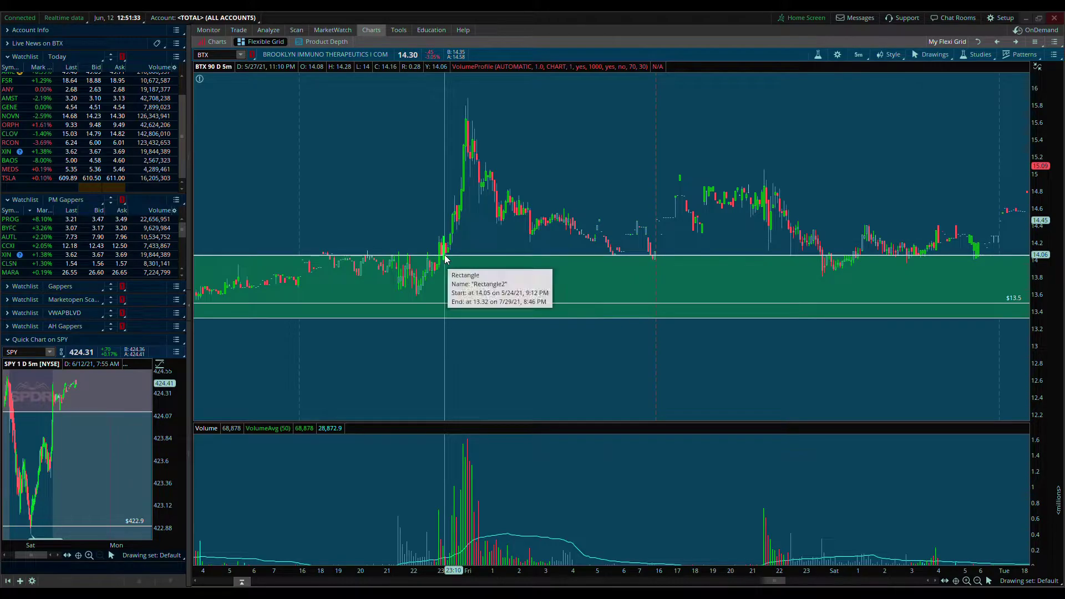
pyautogui.moveTo(616, 118); pyautogui.dragTo(636, 123)
pyautogui.middleClick(637, 125)
pyautogui.click(649, 176)
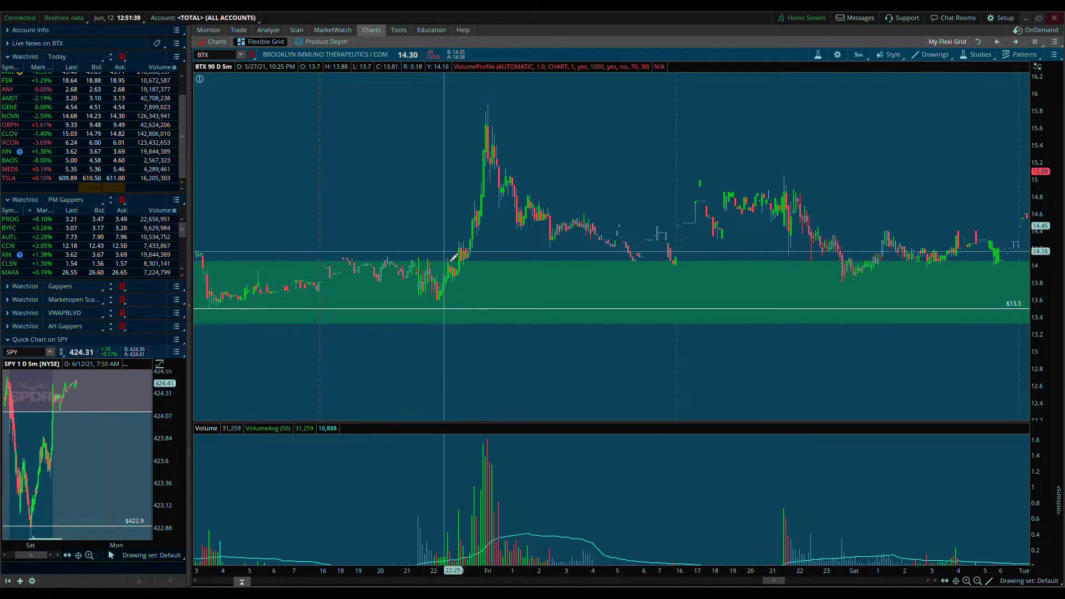
pyautogui.middleClick(428, 221)
pyautogui.click(433, 223)
pyautogui.moveTo(447, 205); pyautogui.dragTo(606, 202)
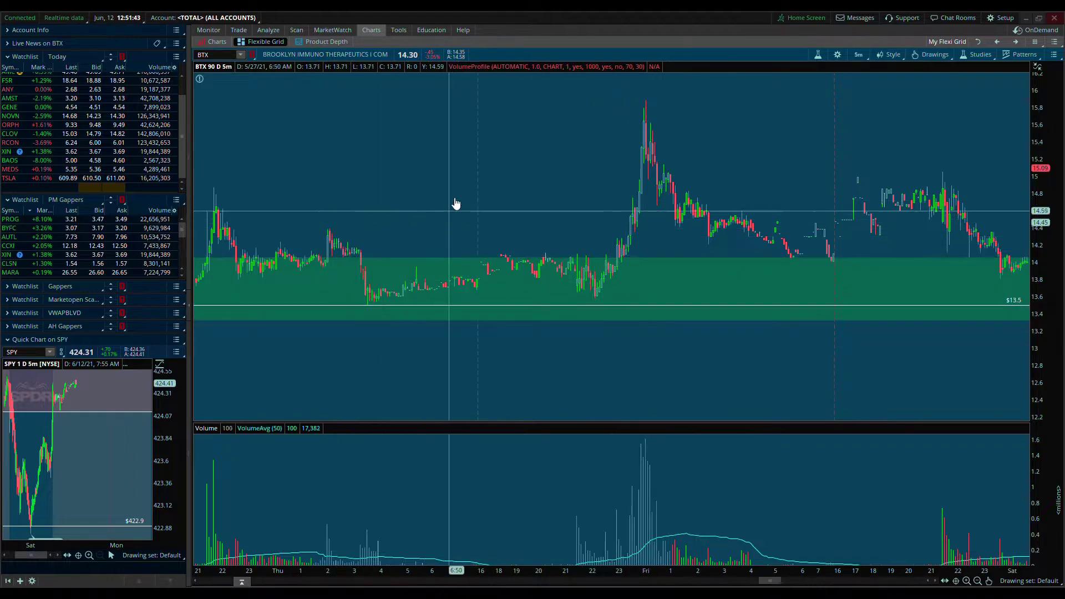
pyautogui.moveTo(455, 206); pyautogui.dragTo(657, 216)
pyautogui.moveTo(789, 237); pyautogui.dragTo(616, 242)
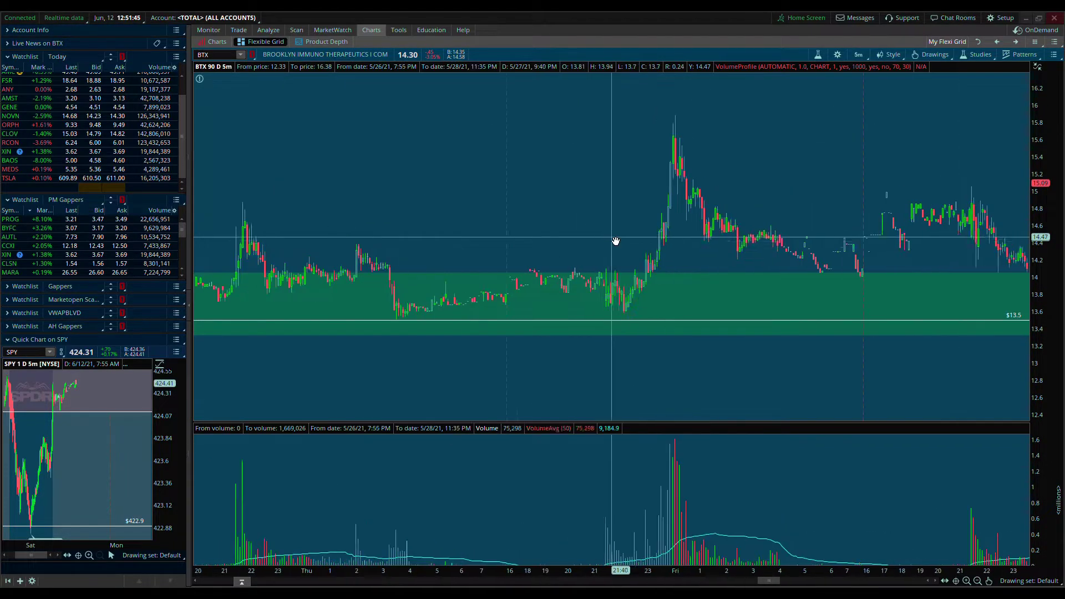
pyautogui.middleClick(715, 238)
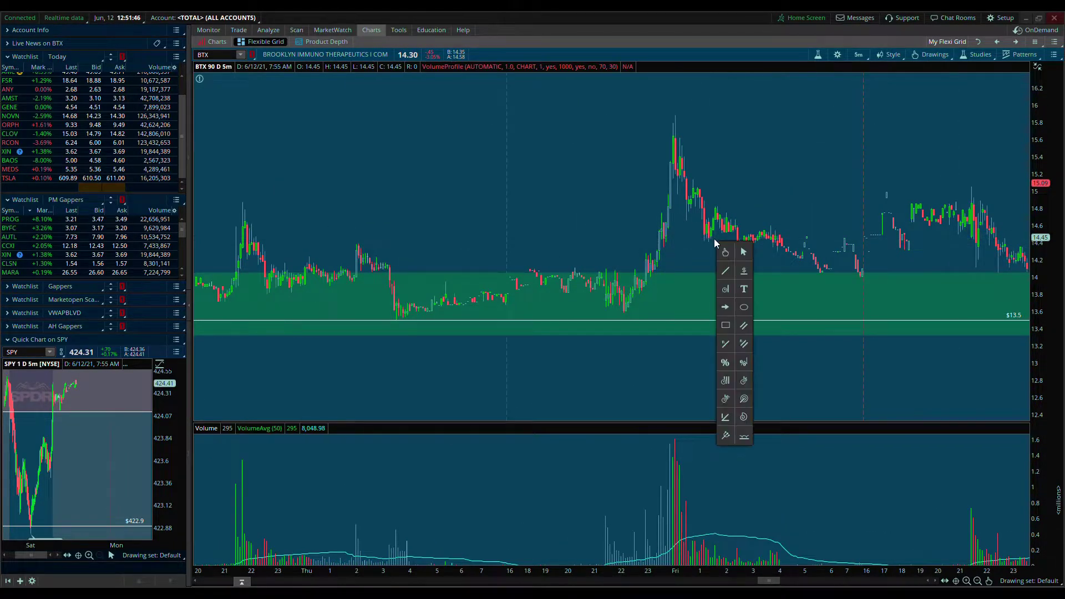
pyautogui.click(731, 273)
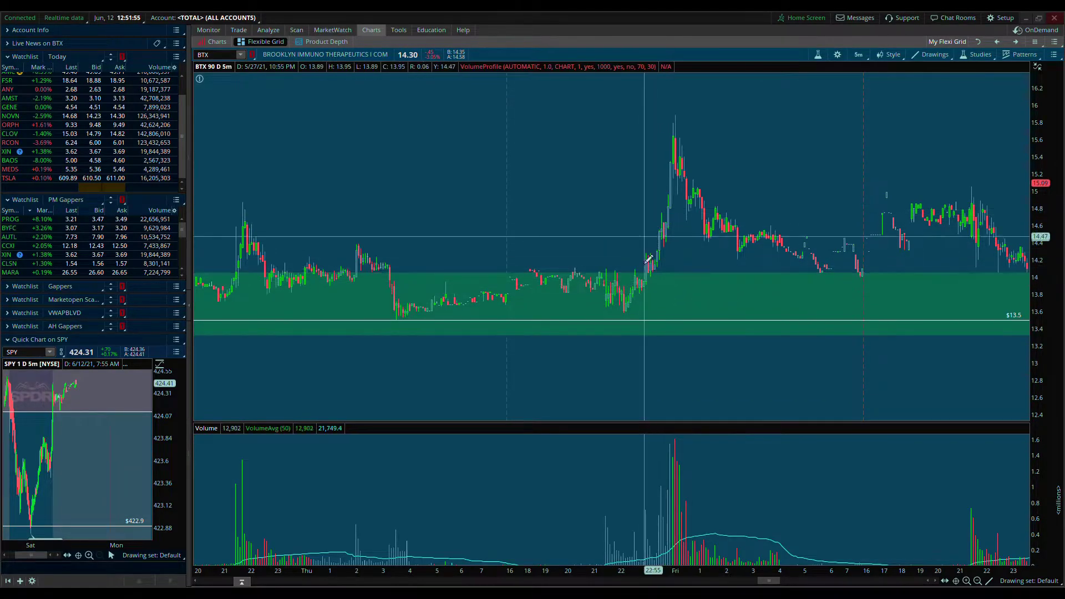
pyautogui.moveTo(650, 273); pyautogui.dragTo(682, 115)
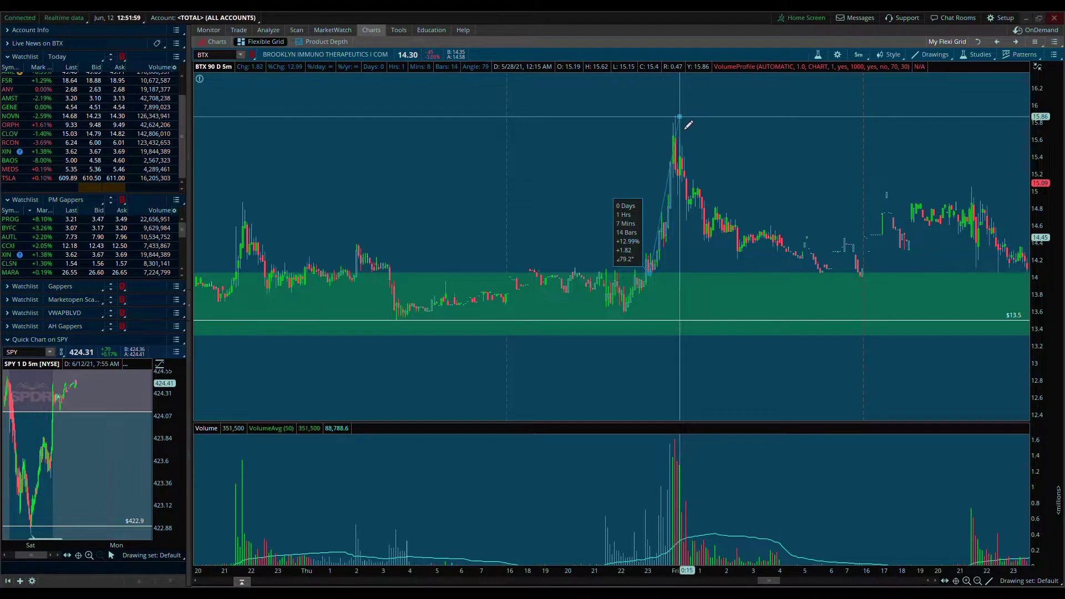
pyautogui.middleClick(792, 194)
pyautogui.click(800, 205)
pyautogui.moveTo(861, 205)
pyautogui.mouseDown()
pyautogui.moveTo(583, 220)
pyautogui.moveTo(683, 236)
pyautogui.mouseUp()
pyautogui.click(979, 581)
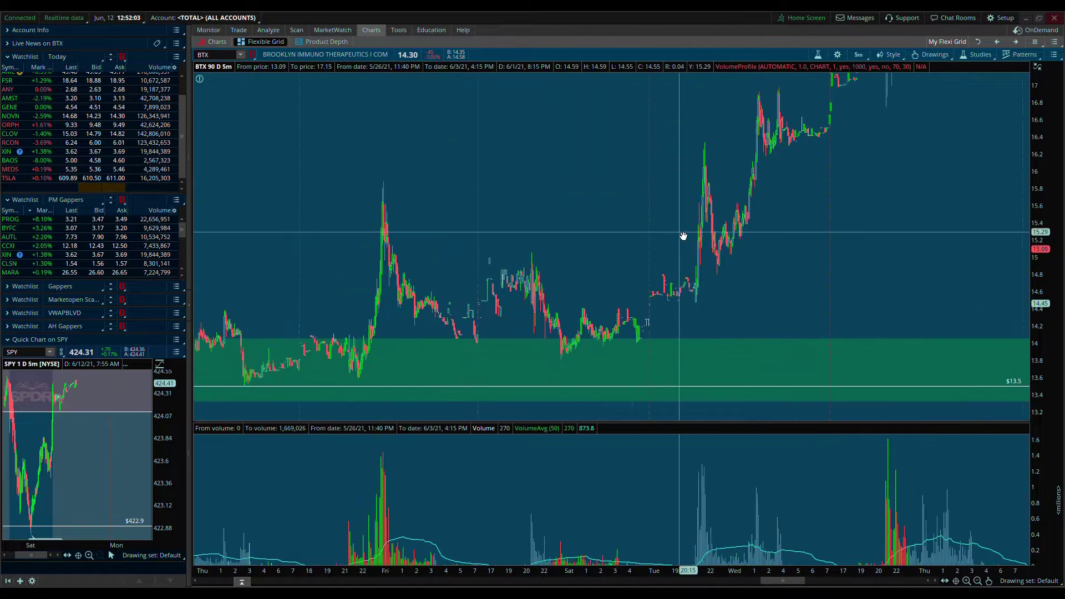
pyautogui.moveTo(1050, 182); pyautogui.dragTo(1049, 237)
pyautogui.moveTo(530, 221); pyautogui.dragTo(605, 238)
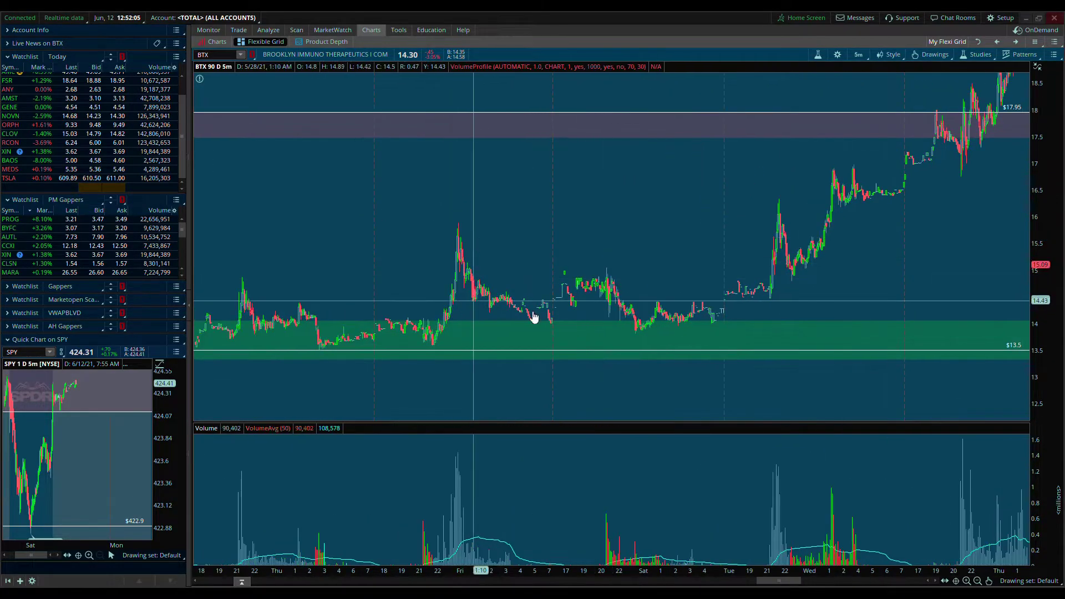
pyautogui.moveTo(465, 260); pyautogui.dragTo(521, 259)
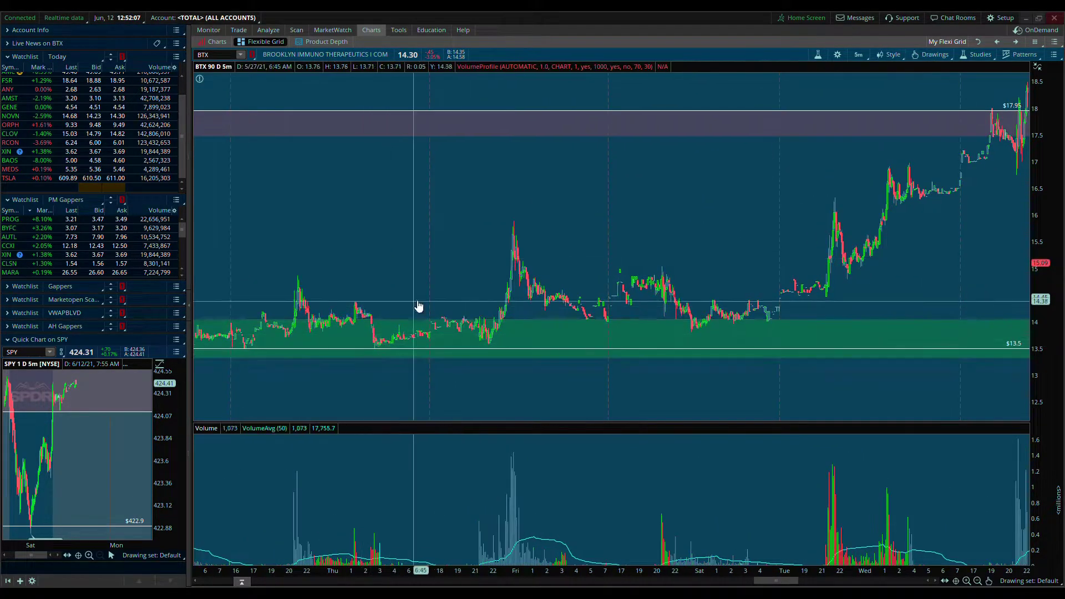
pyautogui.scroll(-4, 688, 308)
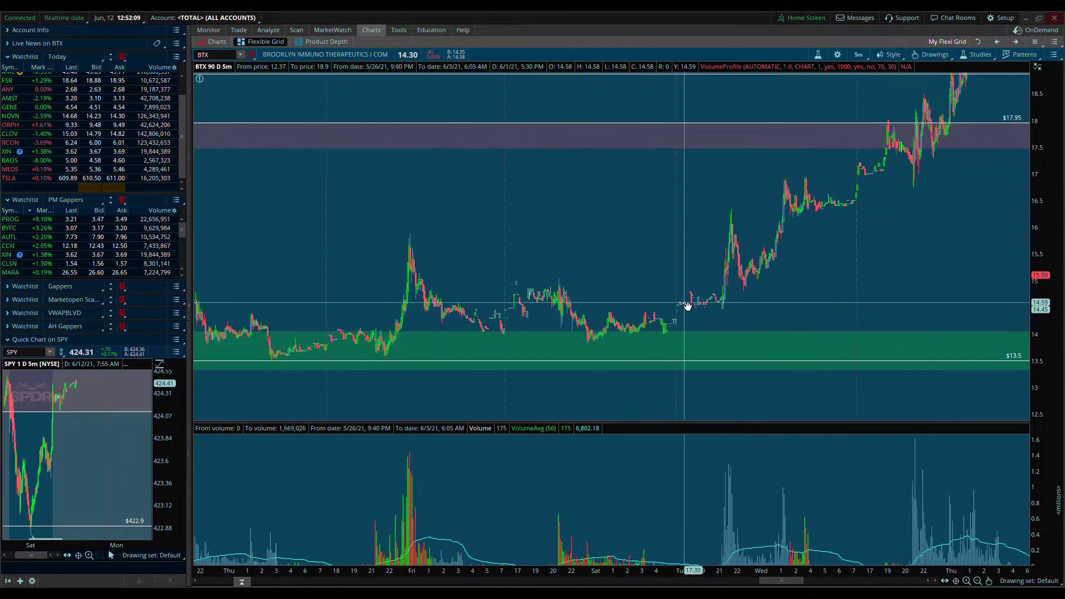
pyautogui.scroll(-2, 611, 350)
pyautogui.scroll(-3, 654, 332)
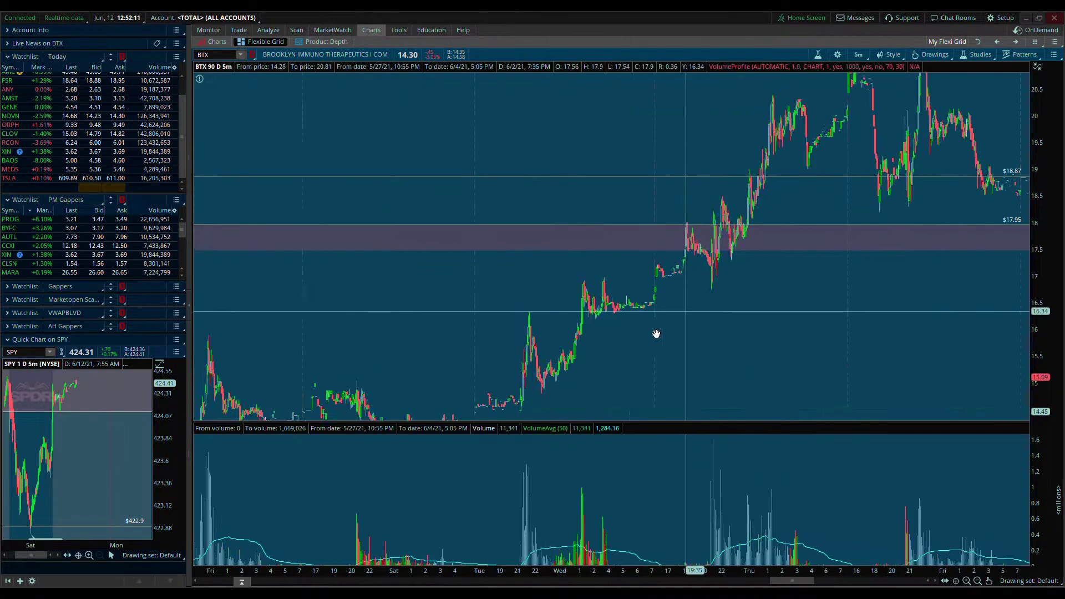
pyautogui.scroll(-10, 835, 277)
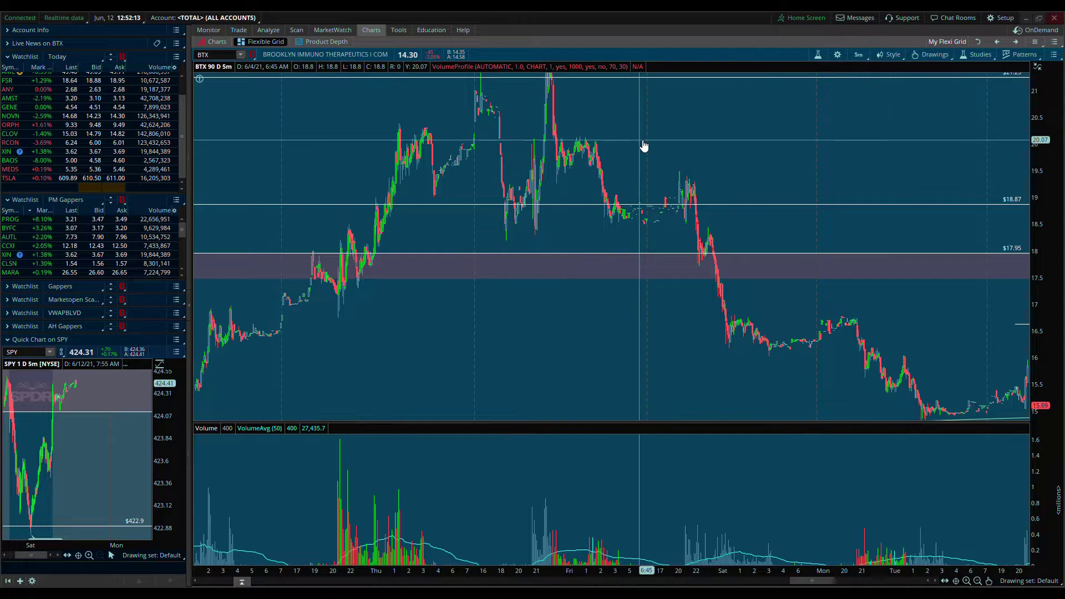
pyautogui.scroll(7, 721, 156)
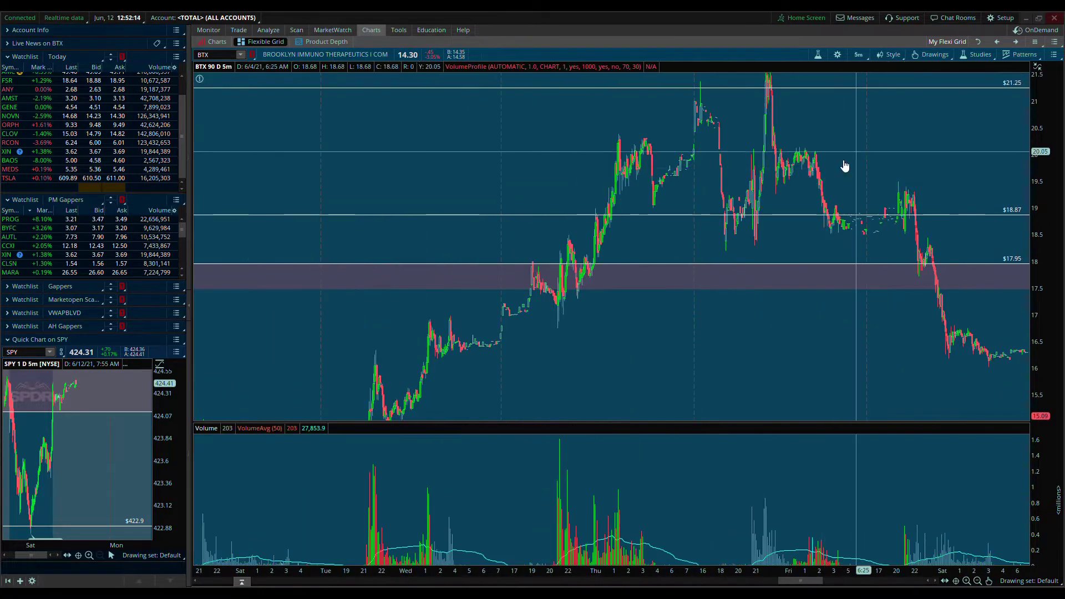
pyautogui.click(968, 582)
pyautogui.moveTo(879, 336); pyautogui.dragTo(660, 339)
pyautogui.click(977, 582)
pyautogui.click(978, 582)
pyautogui.scroll(6, 493, 366)
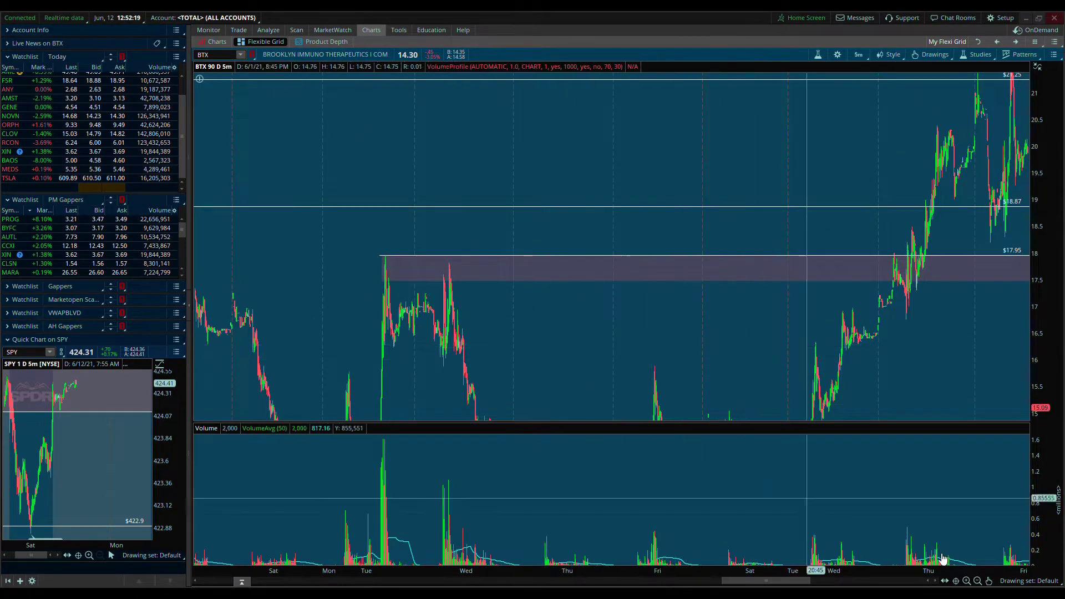
pyautogui.click(967, 581)
pyautogui.scroll(5, 718, 376)
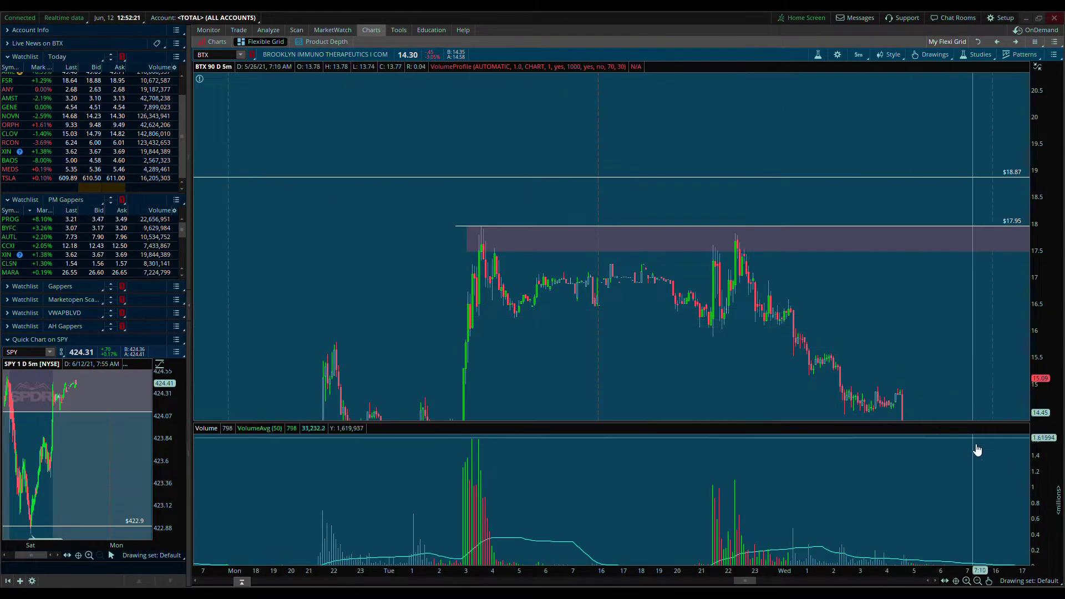
pyautogui.click(967, 581)
pyautogui.scroll(1, 588, 269)
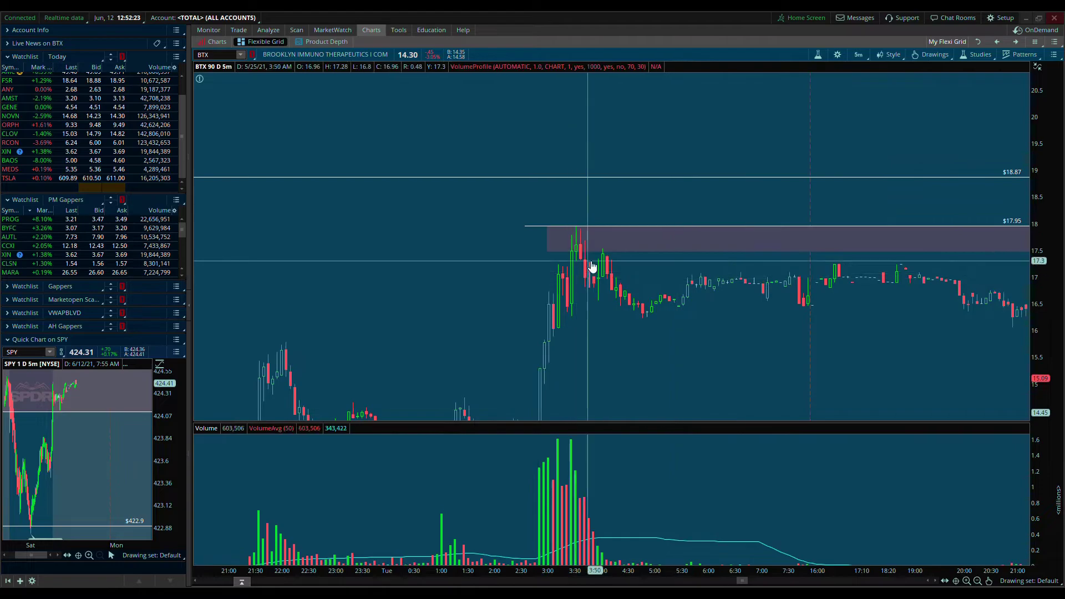
pyautogui.moveTo(578, 251); pyautogui.dragTo(369, 268)
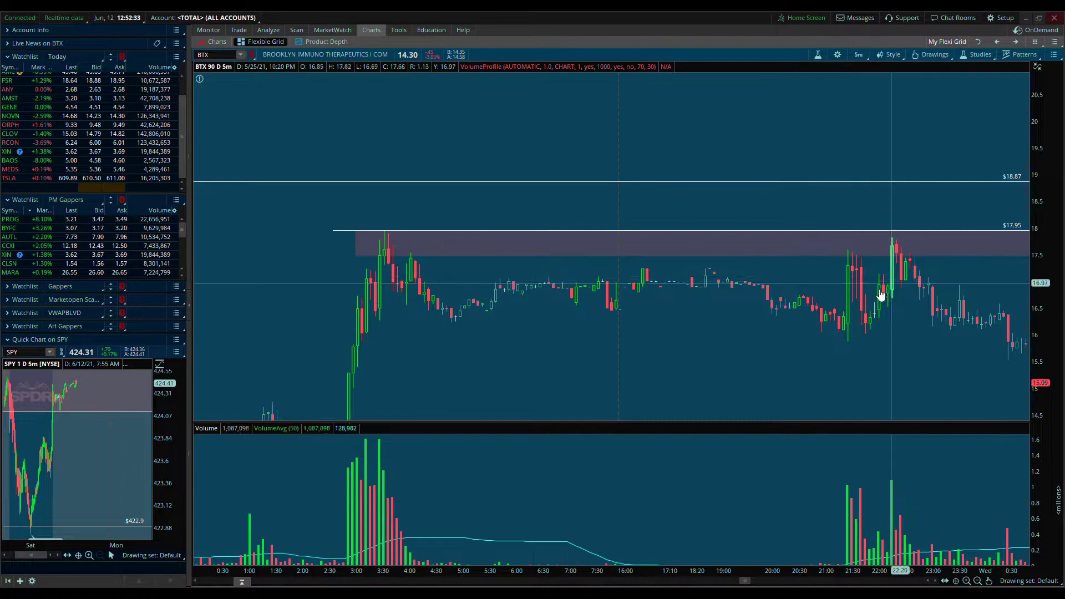
pyautogui.moveTo(899, 284); pyautogui.dragTo(761, 278)
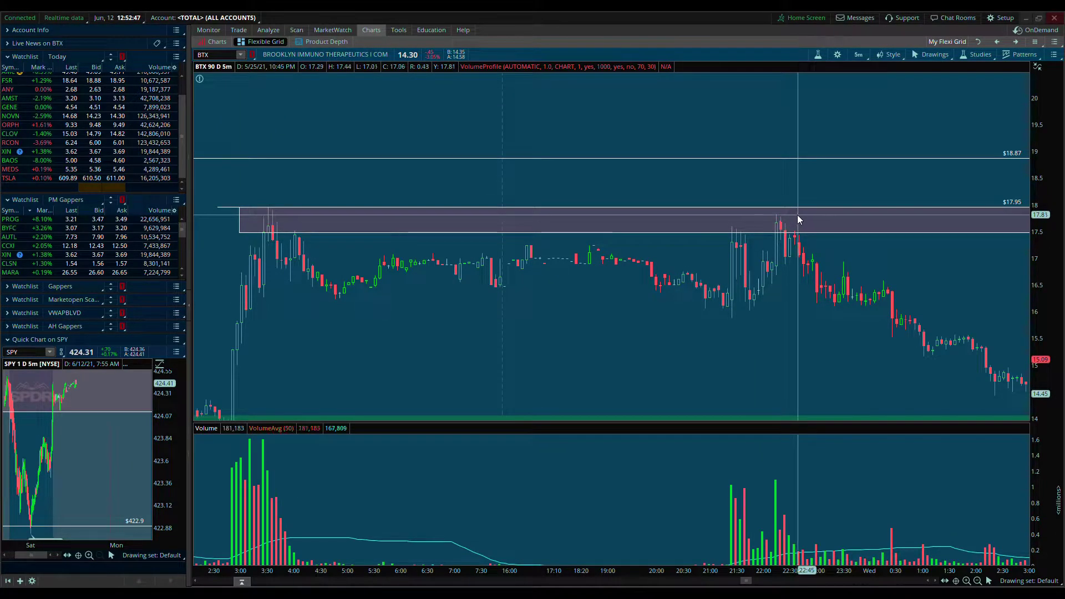
pyautogui.moveTo(748, 227); pyautogui.dragTo(444, 420)
pyautogui.moveTo(654, 397); pyautogui.dragTo(514, 276)
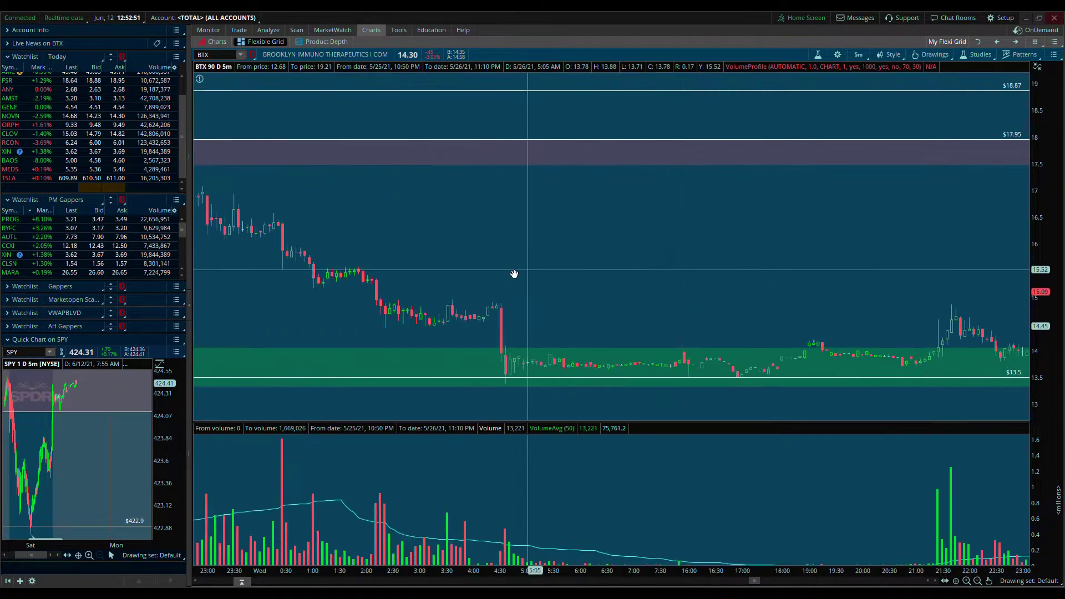
pyautogui.moveTo(721, 252); pyautogui.dragTo(849, 280)
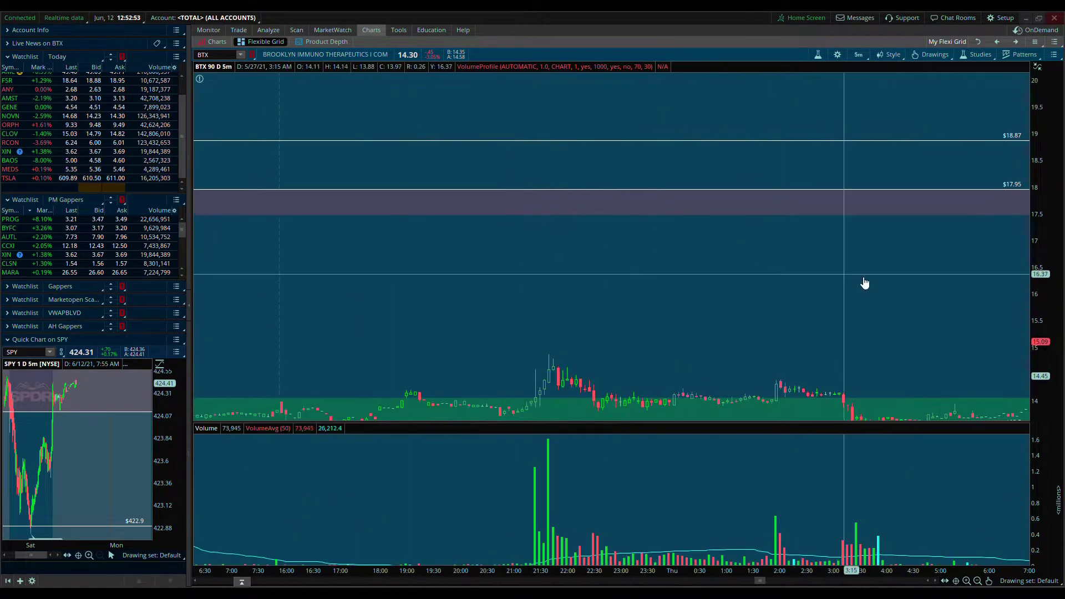
pyautogui.moveTo(426, 305); pyautogui.dragTo(966, 301)
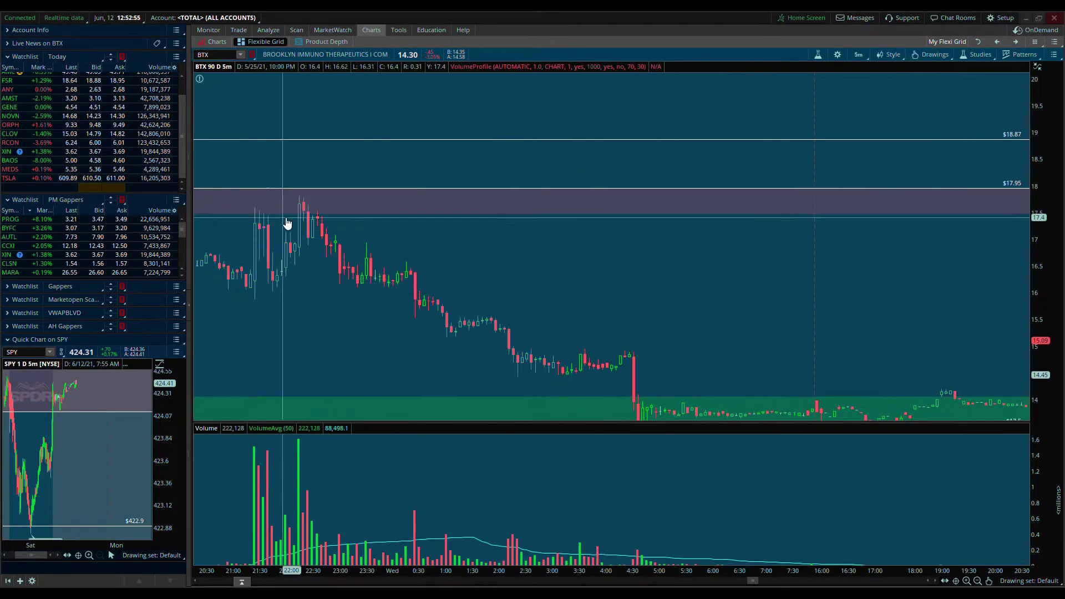
pyautogui.moveTo(678, 263); pyautogui.dragTo(236, 261)
pyautogui.moveTo(791, 280); pyautogui.dragTo(255, 260)
pyautogui.moveTo(845, 283); pyautogui.dragTo(918, 376)
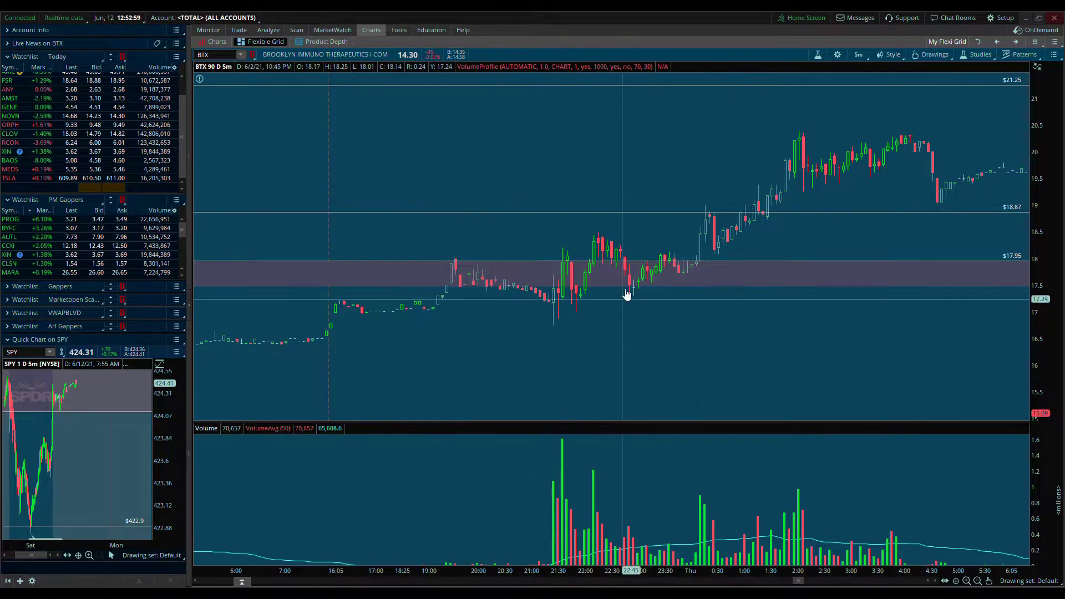
pyautogui.moveTo(856, 232); pyautogui.dragTo(489, 243)
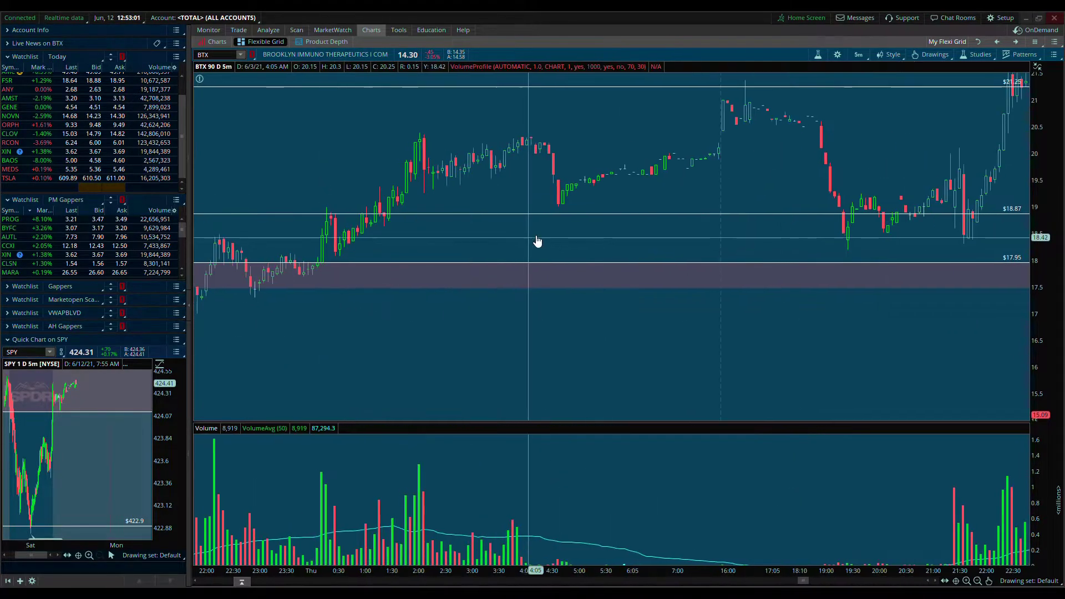
# Pan and zoom BTX to show the later breakdown from $21.25 through $17.95 toward $15.
pyautogui.moveTo(561, 240); pyautogui.dragTo(668, 233)
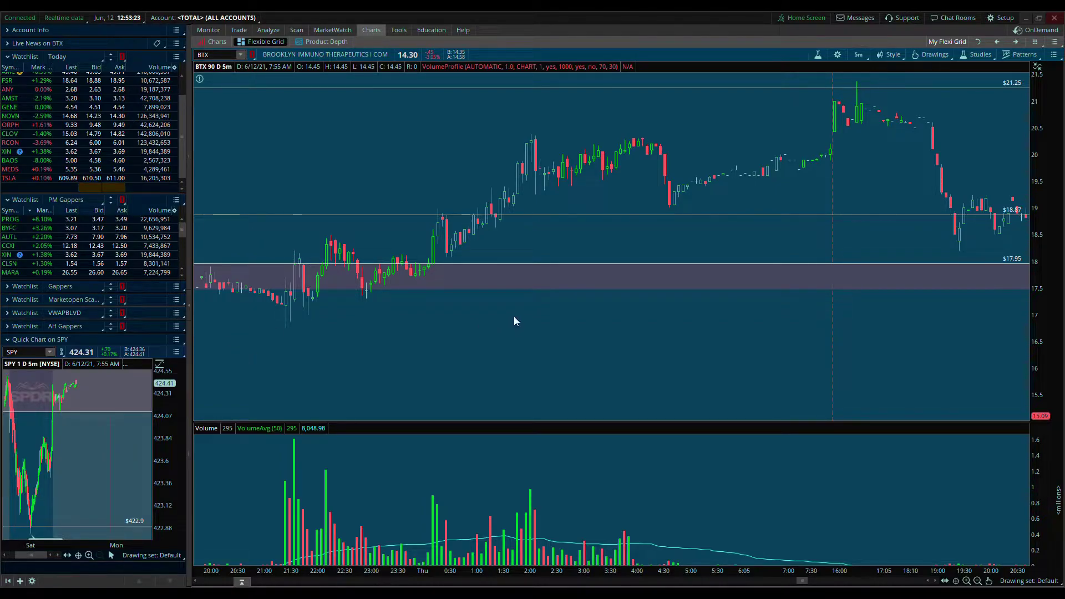
pyautogui.moveTo(741, 352); pyautogui.dragTo(607, 372)
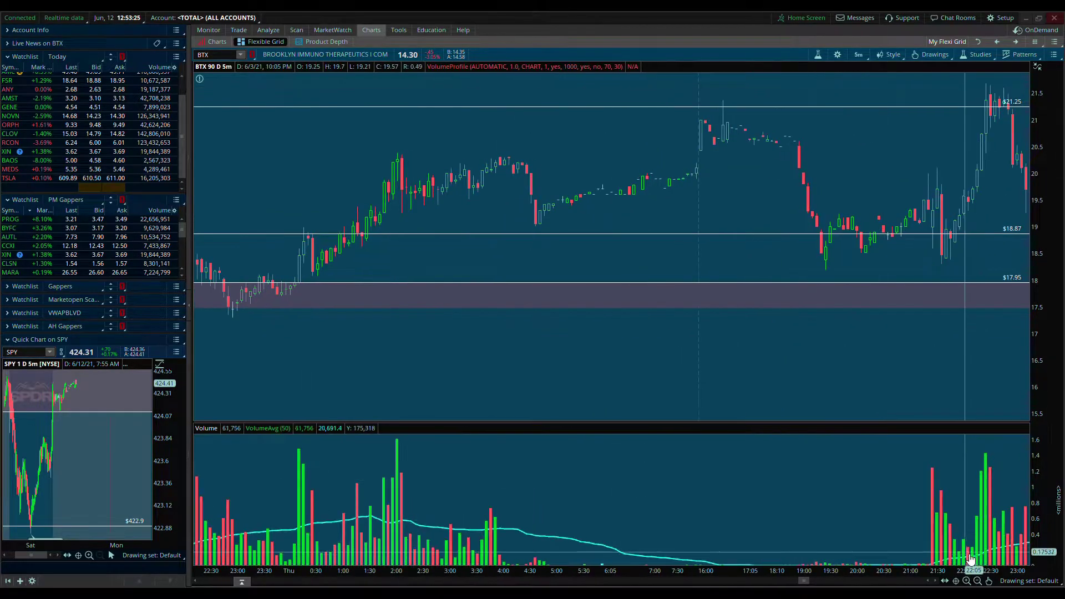
pyautogui.click(977, 581)
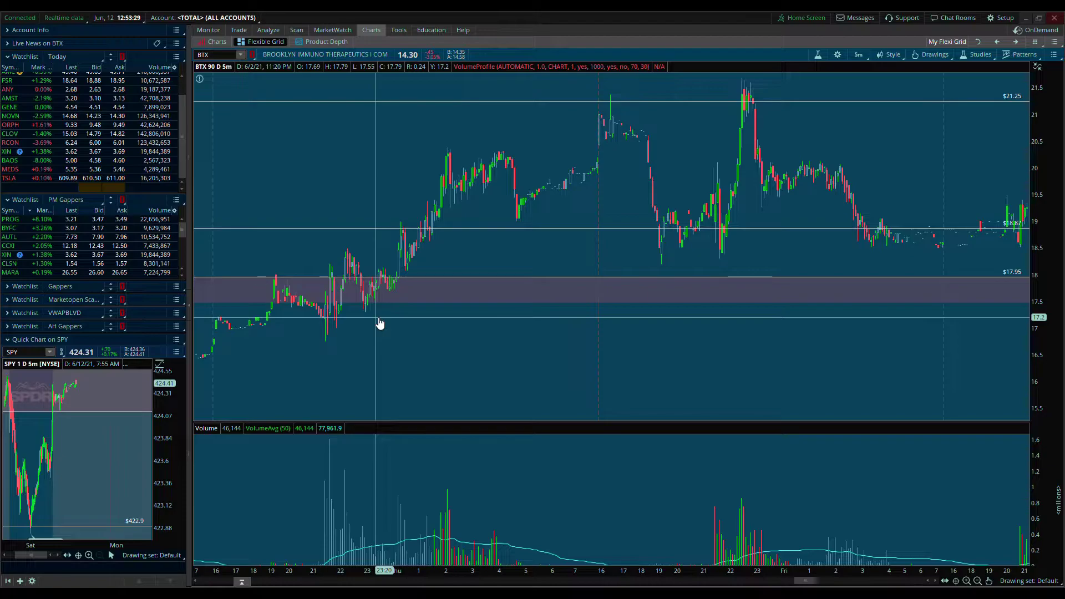
pyautogui.moveTo(729, 374); pyautogui.dragTo(714, 372)
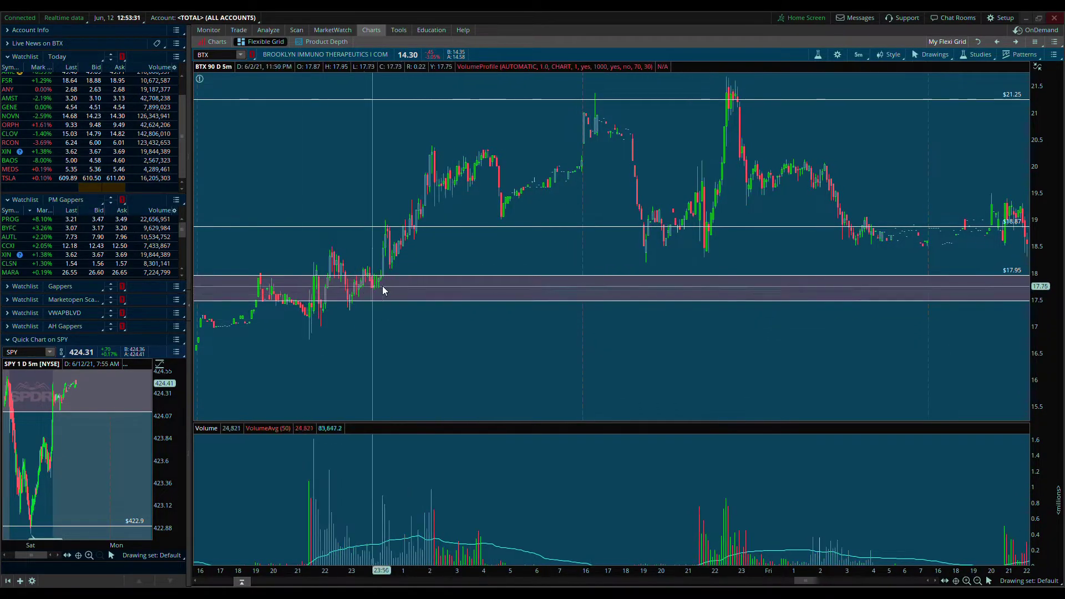
pyautogui.moveTo(264, 388); pyautogui.dragTo(450, 302)
pyautogui.moveTo(749, 328); pyautogui.dragTo(442, 350)
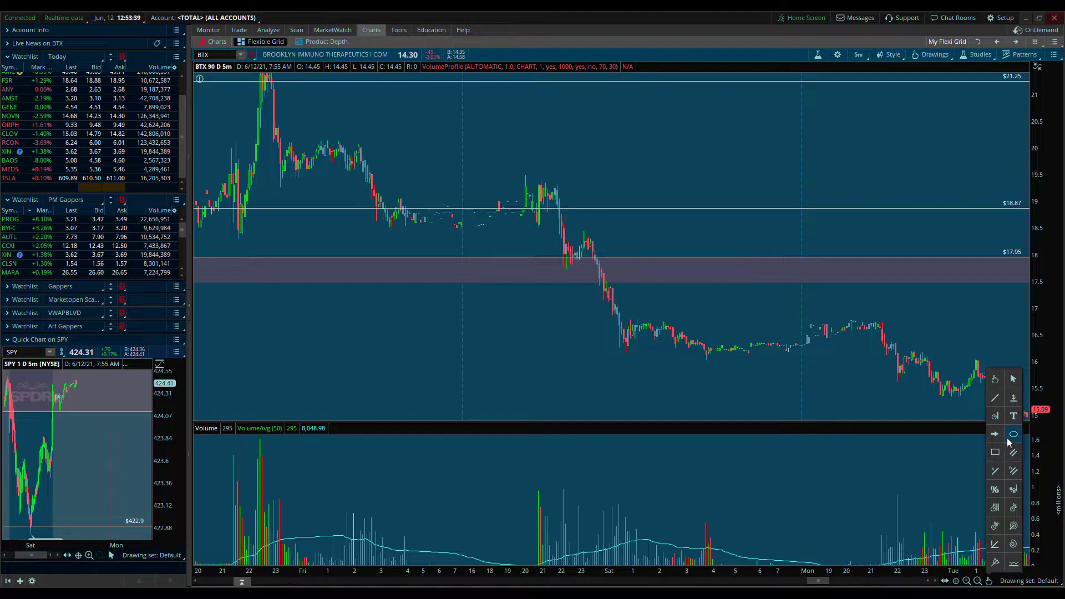
# Draw an ellipse around where BTX broke down through the purple 17.95 zone.
pyautogui.click(1009, 439)
pyautogui.click(541, 219)
pyautogui.click(628, 303)
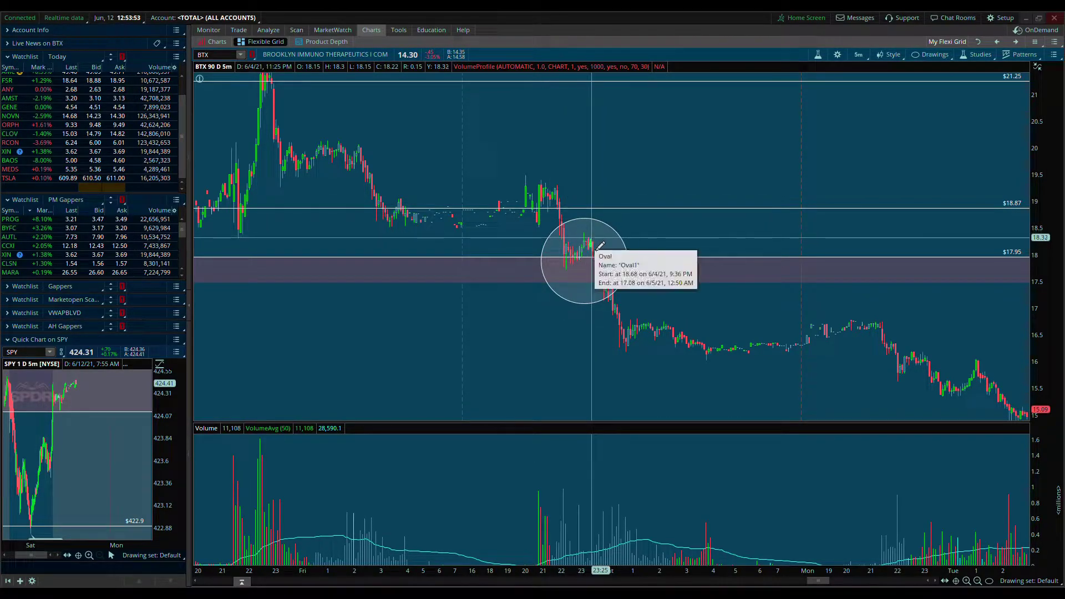
# Reopen the drawing palette and shift the view to lower prices and earlier candles.
pyautogui.middleClick(732, 377)
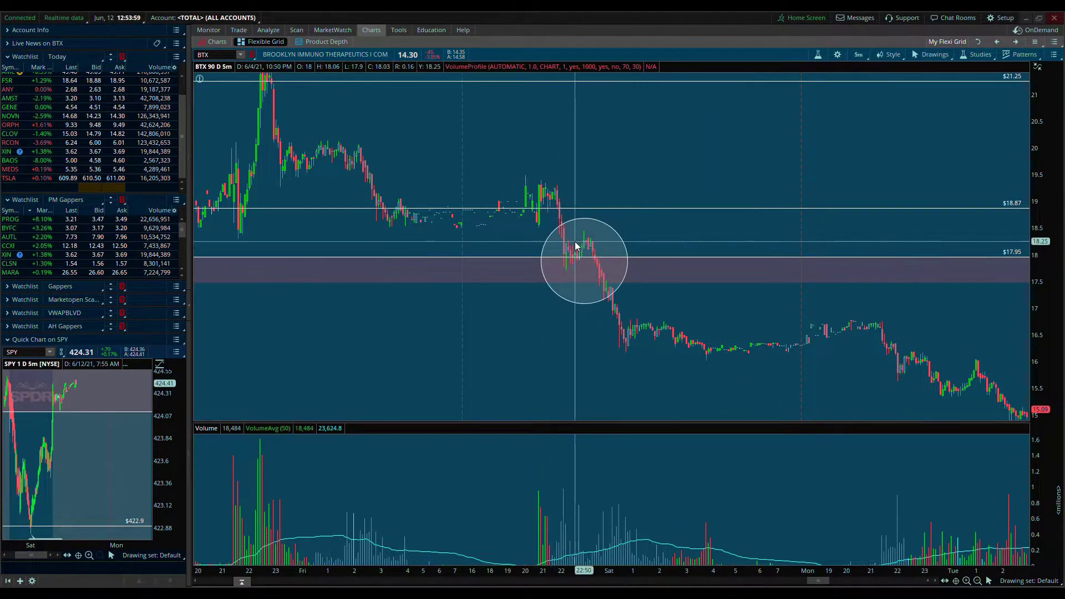
pyautogui.moveTo(1048, 179); pyautogui.dragTo(1007, 235)
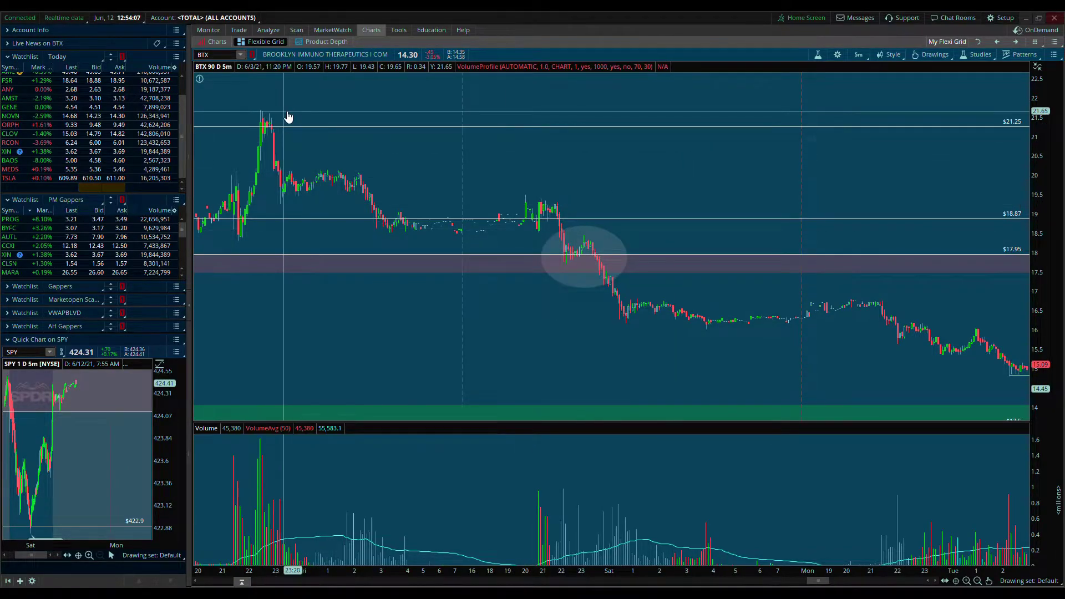
pyautogui.moveTo(318, 99); pyautogui.dragTo(712, 96)
# Draw a rectangle zone across the BTX highs near 21.25.
pyautogui.middleClick(608, 112)
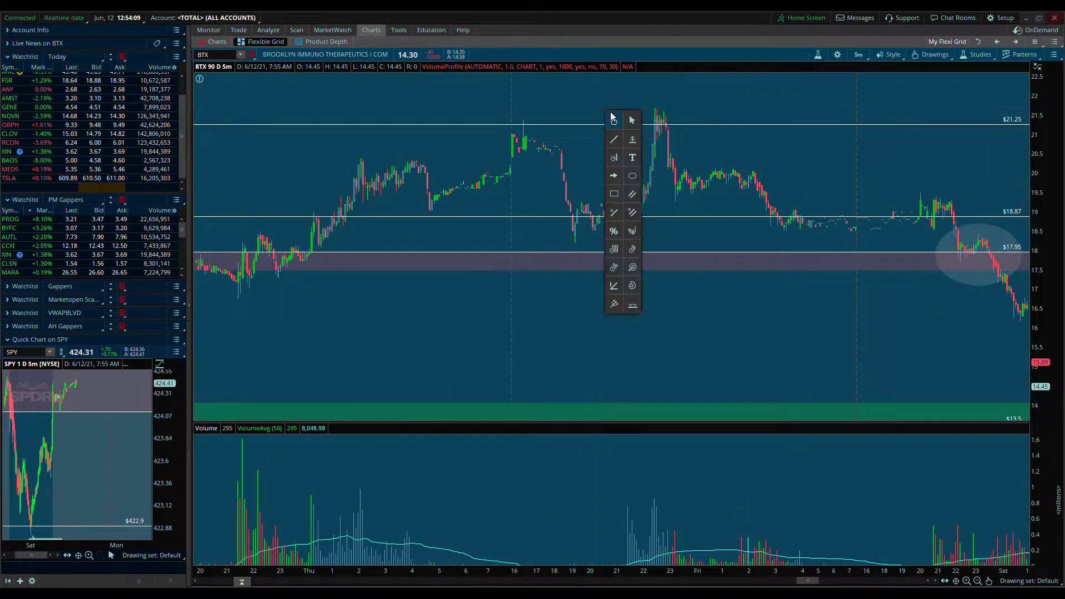
pyautogui.click(615, 200)
pyautogui.click(635, 107)
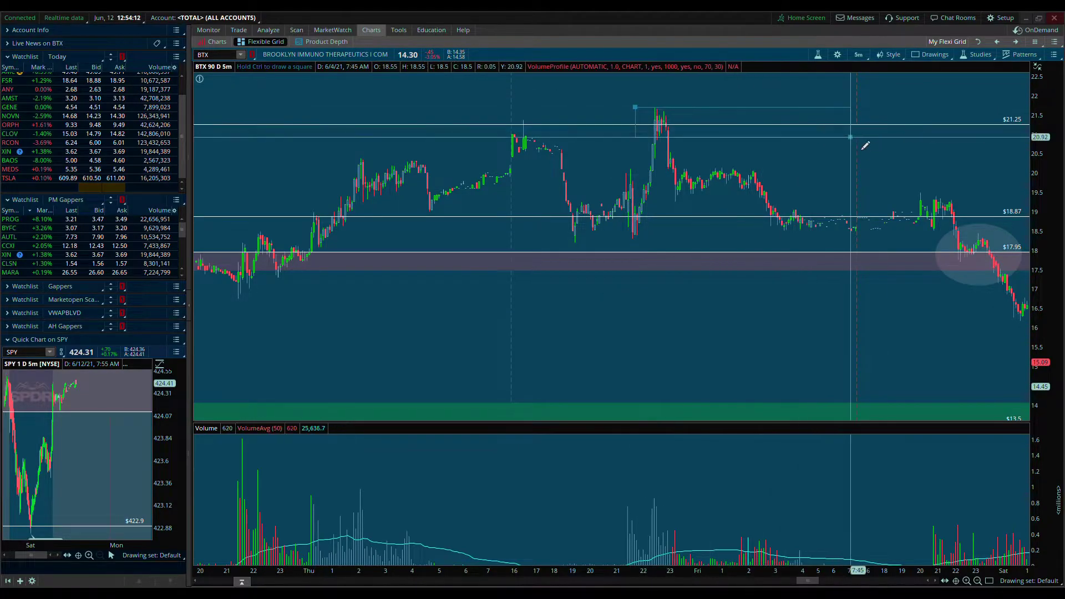
pyautogui.click(952, 140)
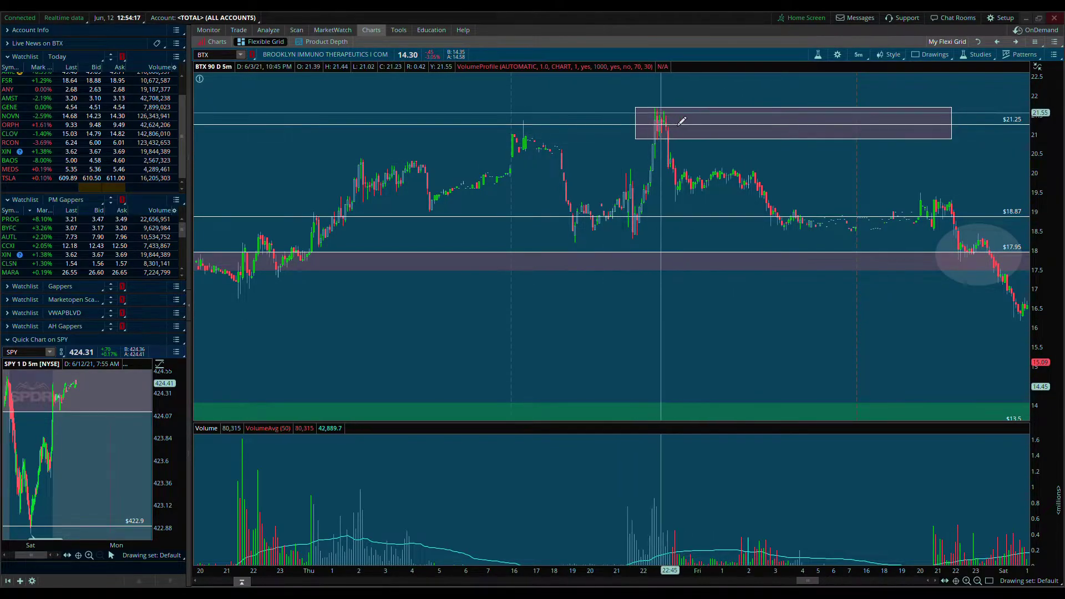
# Return to Pan, check the new zone and circle, and scroll to later sessions and the 16.62 line.
pyautogui.middleClick(706, 202)
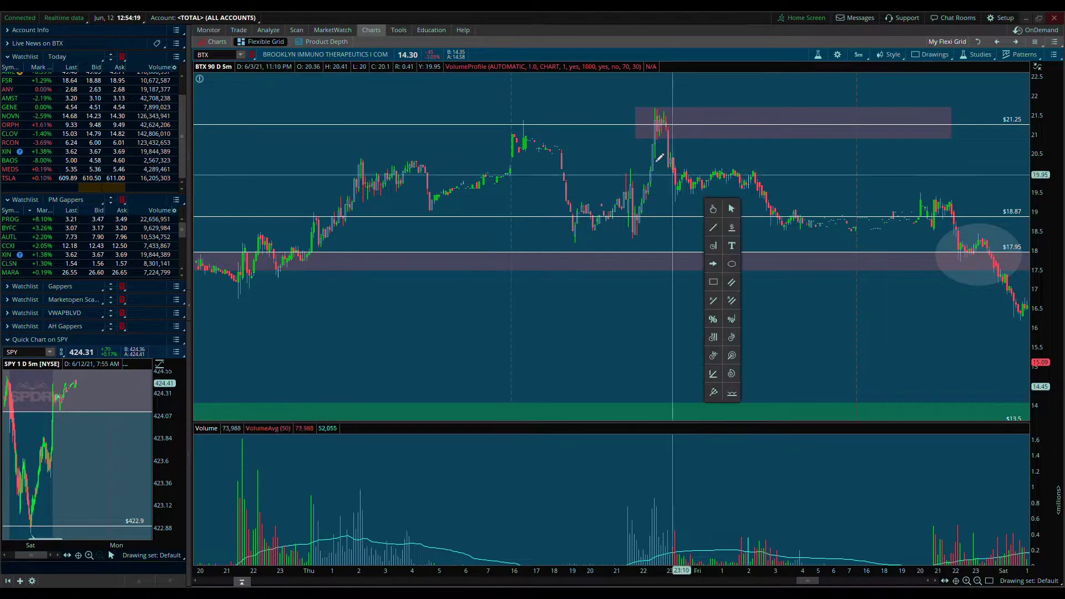
pyautogui.click(715, 209)
pyautogui.moveTo(788, 161); pyautogui.dragTo(557, 152)
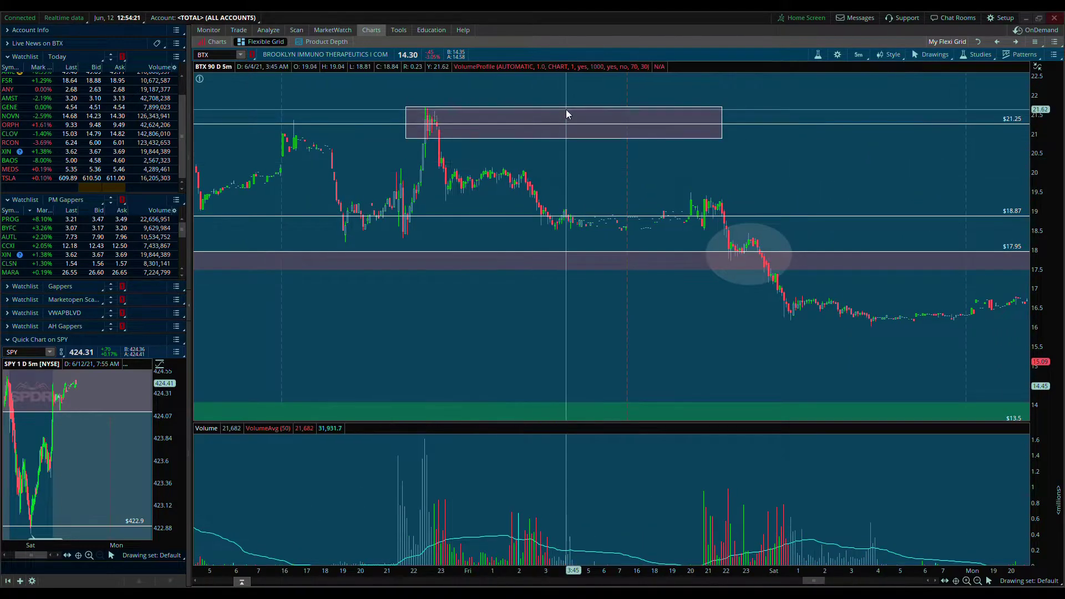
pyautogui.click(566, 108)
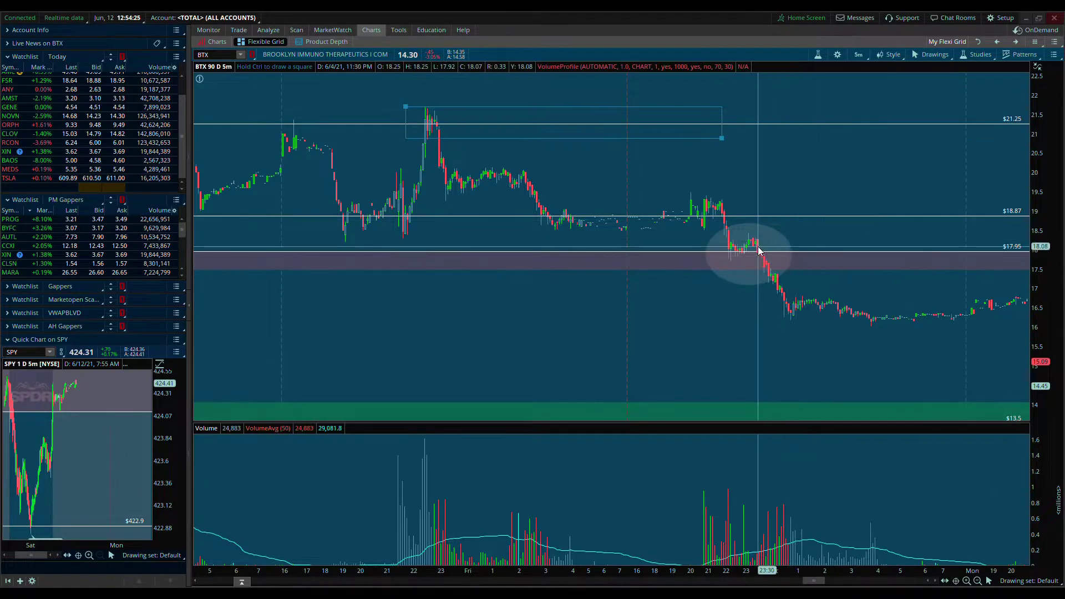
pyautogui.click(759, 242)
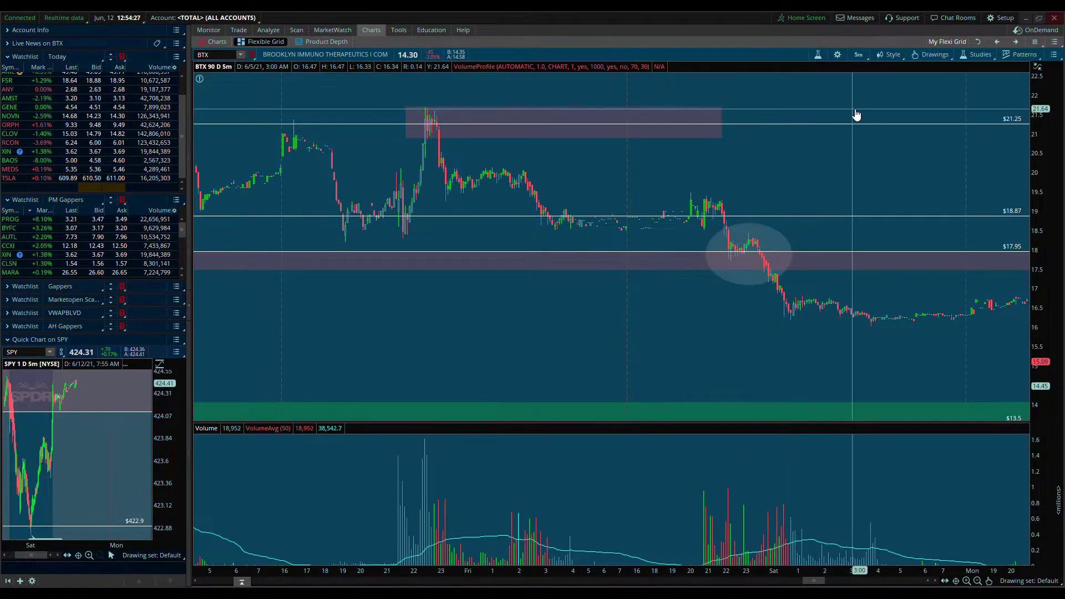
pyautogui.click(746, 241)
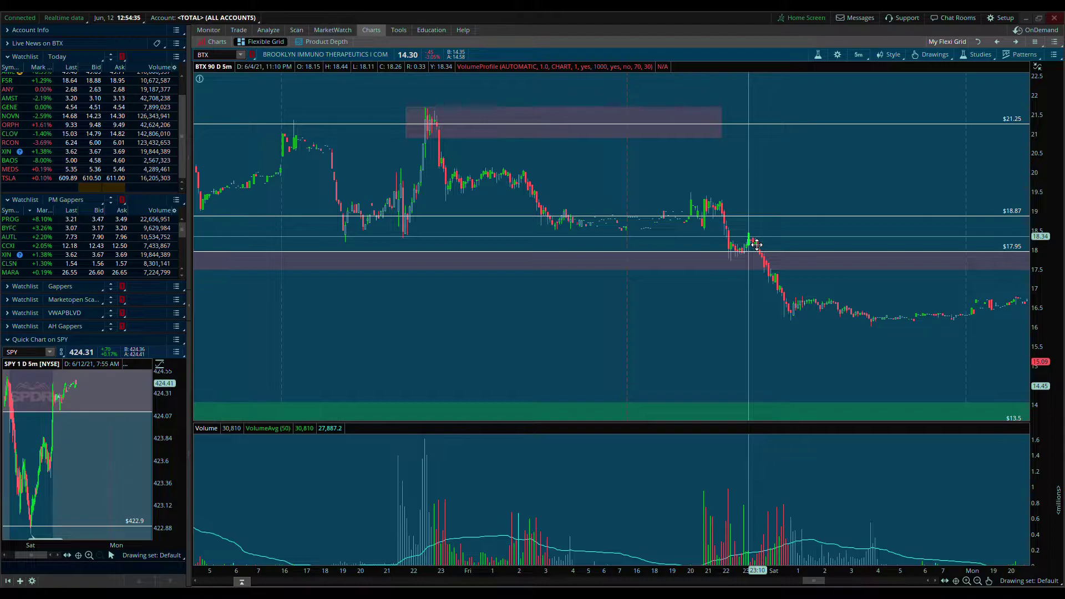
pyautogui.moveTo(876, 197); pyautogui.dragTo(640, 155)
pyautogui.moveTo(865, 330); pyautogui.dragTo(470, 309)
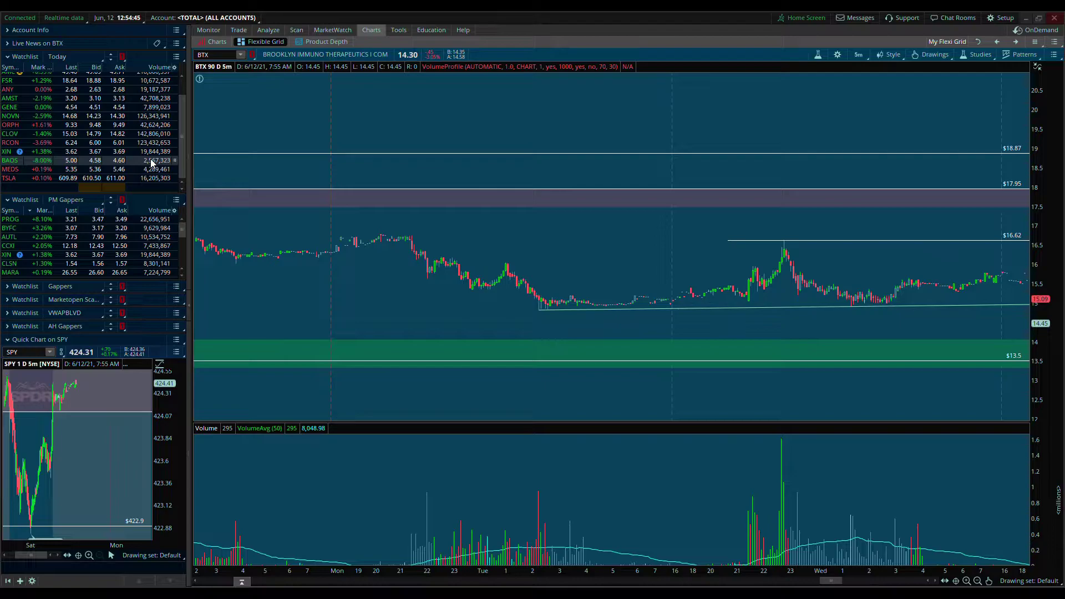
# Switch to the MEDS chart and drag it back toward the annotated days.
pyautogui.click(7, 159)
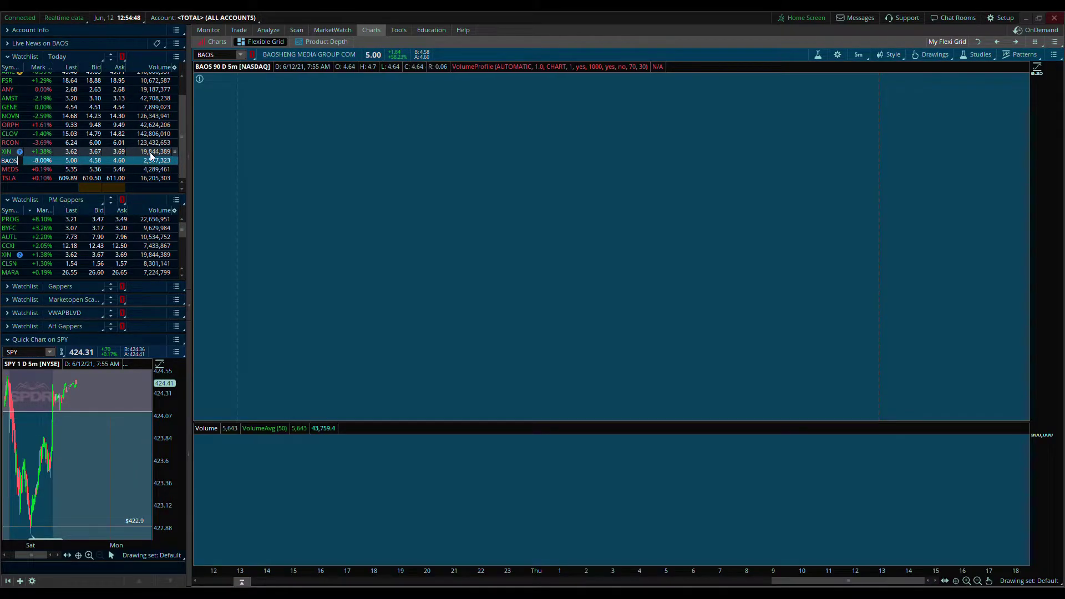
pyautogui.click(149, 169)
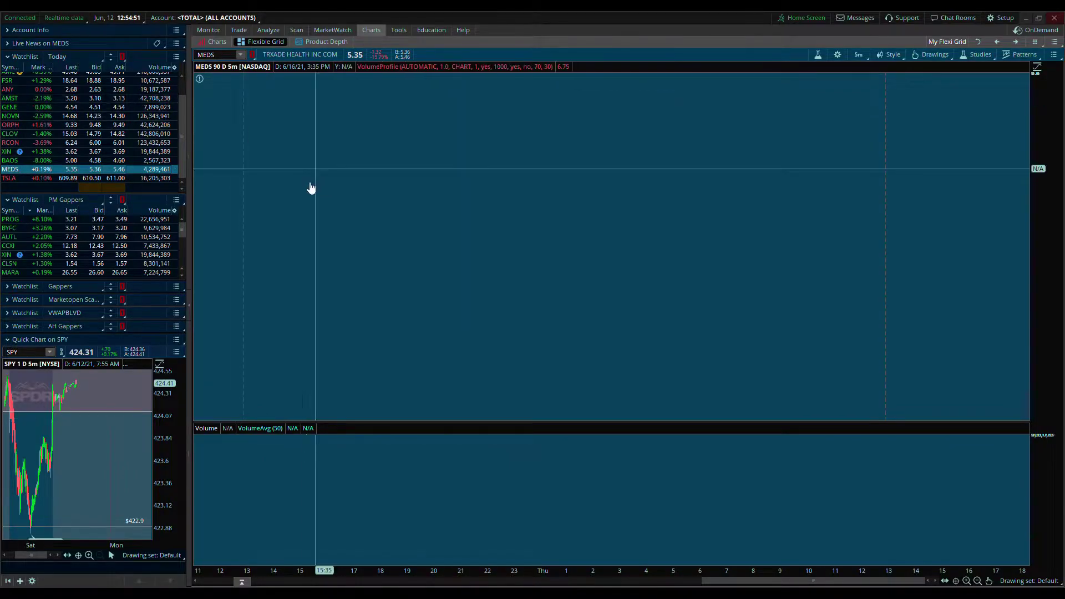
pyautogui.moveTo(312, 186); pyautogui.dragTo(744, 319)
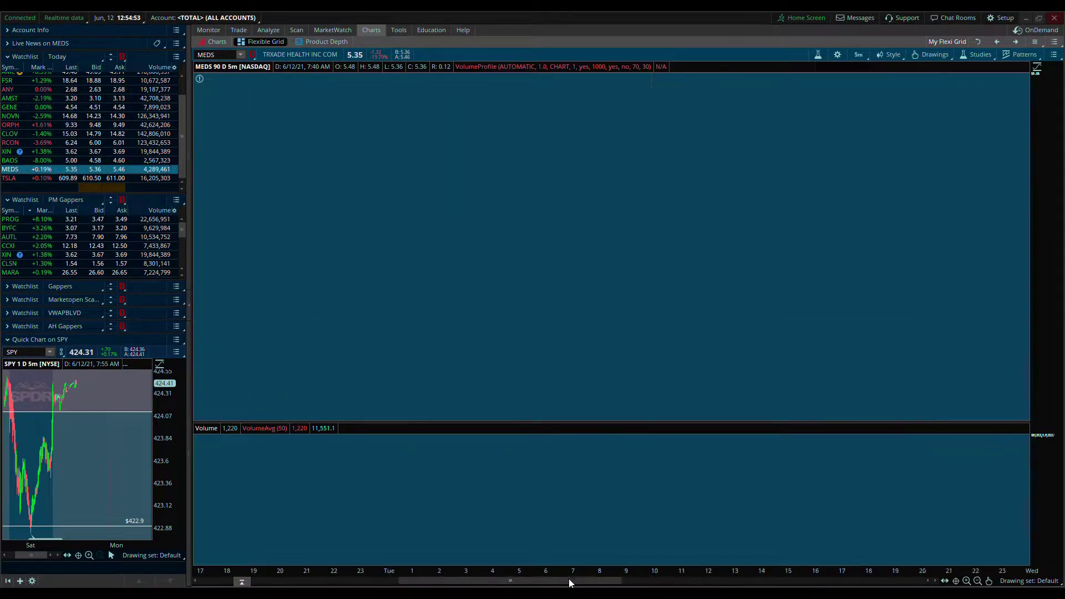
pyautogui.moveTo(582, 575); pyautogui.dragTo(373, 573)
pyautogui.moveTo(661, 574); pyautogui.dragTo(773, 581)
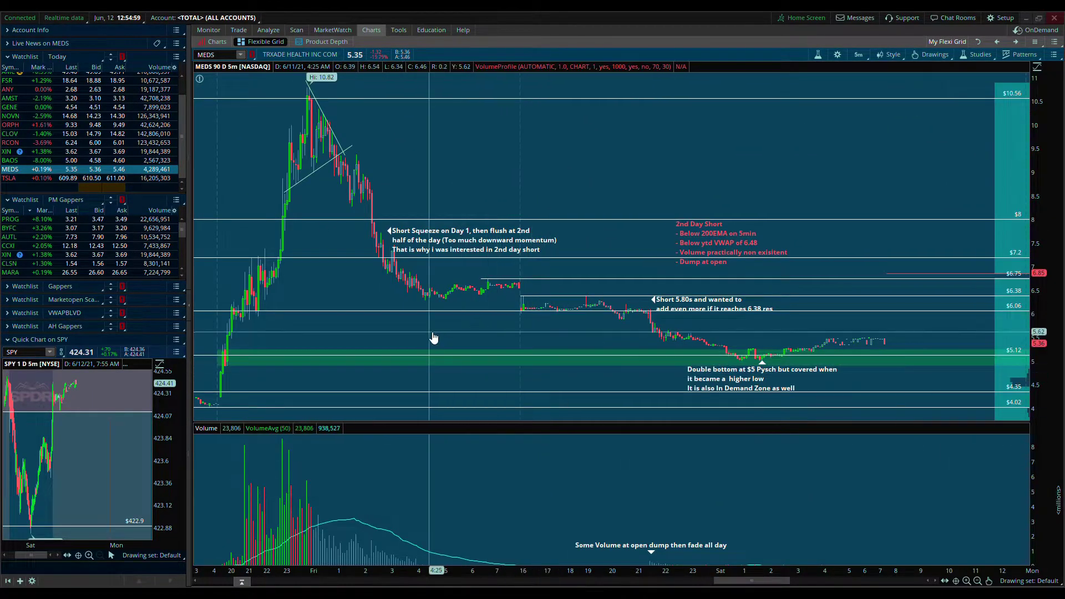
# Zoom in on the Jun 10 evening breakout candles around the green $5.12 zone.
pyautogui.moveTo(434, 338); pyautogui.dragTo(524, 336)
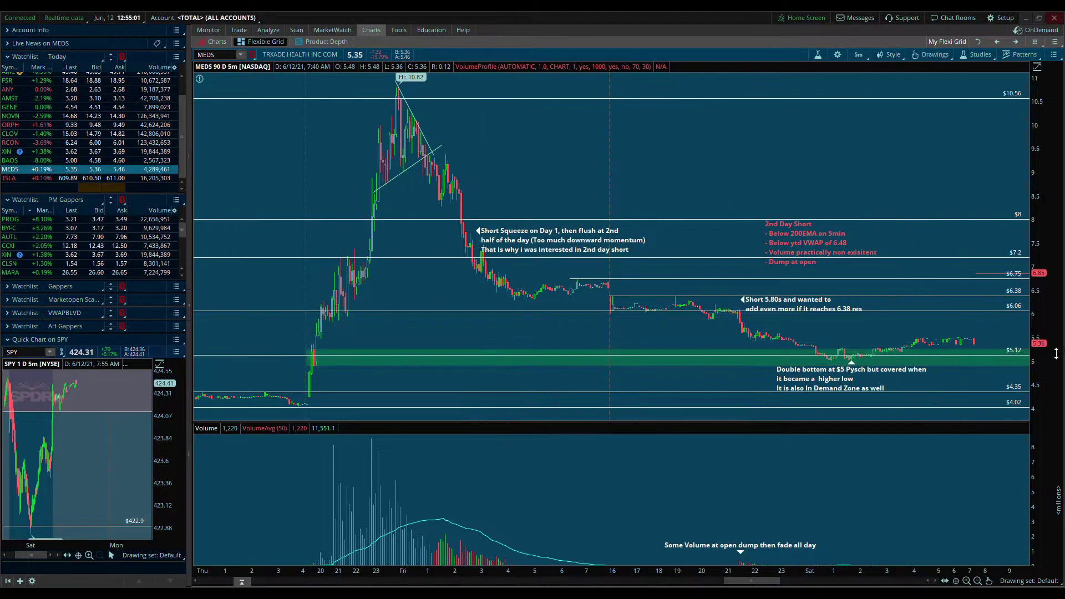
pyautogui.moveTo(1040, 310); pyautogui.dragTo(1040, 277)
pyautogui.moveTo(683, 250); pyautogui.dragTo(817, 182)
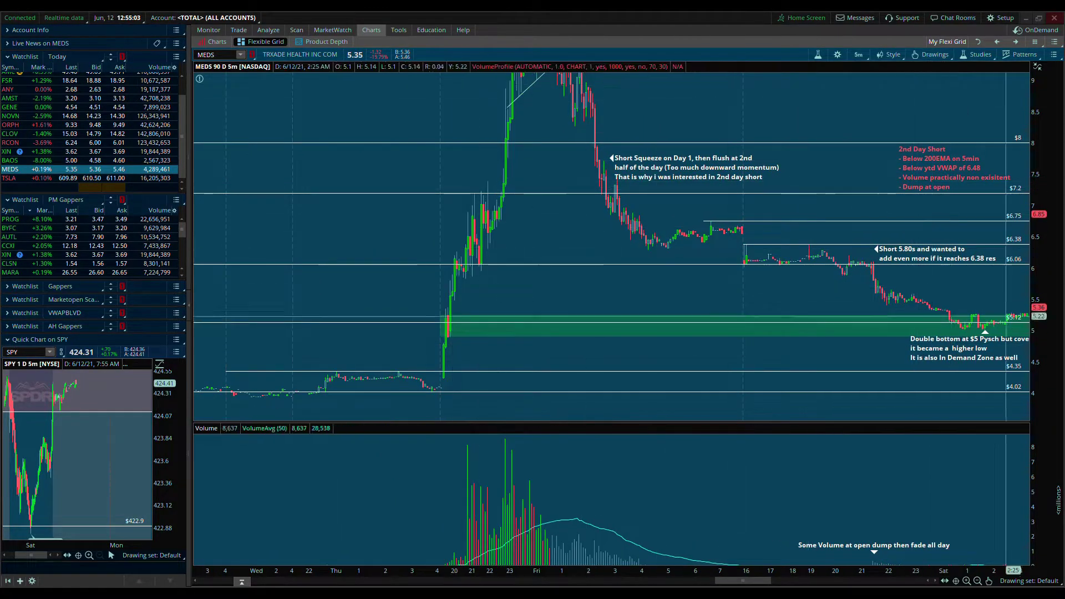
pyautogui.click(969, 581)
pyautogui.moveTo(725, 298); pyautogui.dragTo(390, 272)
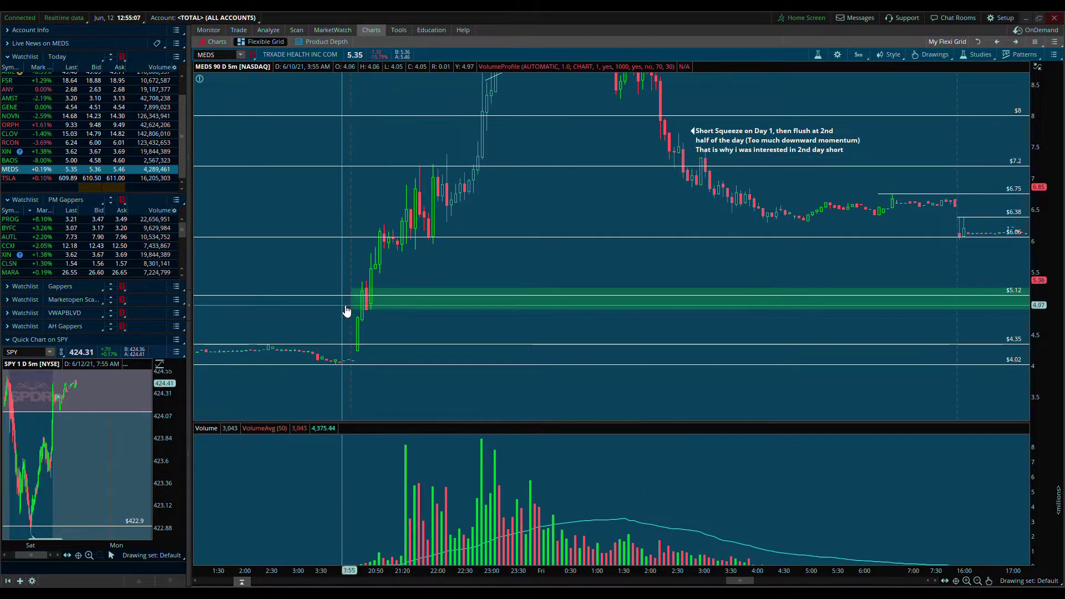
pyautogui.click(967, 581)
pyautogui.moveTo(544, 295); pyautogui.dragTo(471, 323)
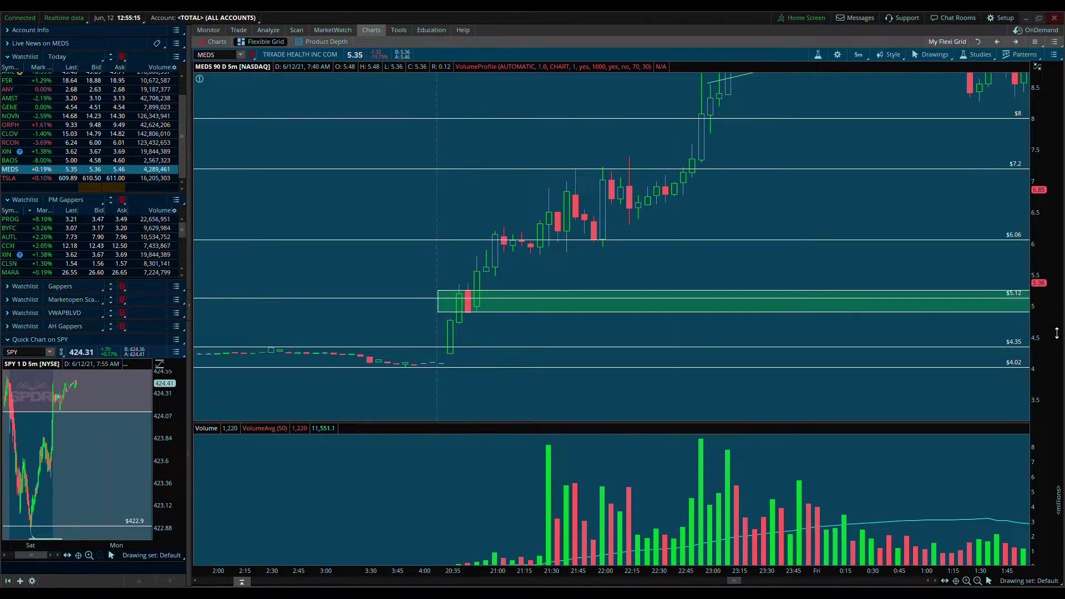
# Rescale the MEDS candles around the green zone and move forward to the Jun 11 session.
pyautogui.moveTo(1057, 334); pyautogui.dragTo(656, 371)
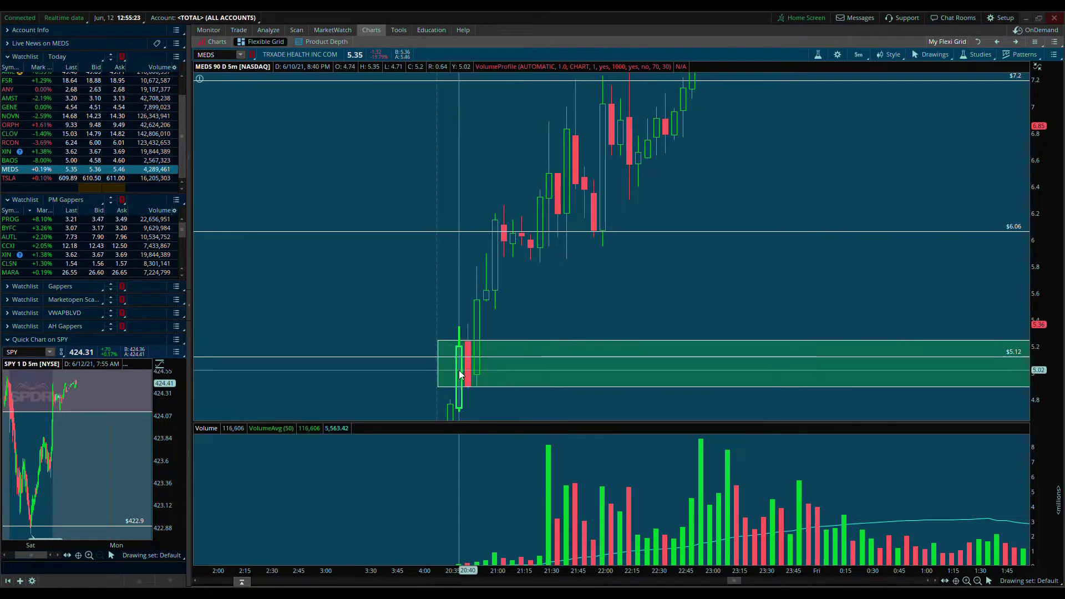
pyautogui.moveTo(1039, 294); pyautogui.dragTo(1040, 383)
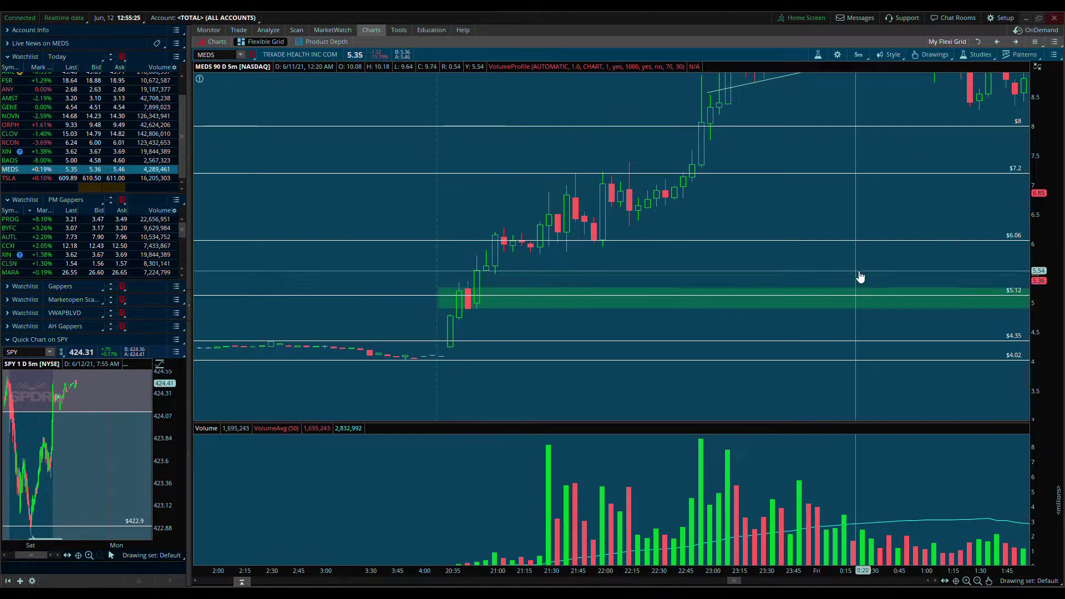
pyautogui.moveTo(855, 276); pyautogui.dragTo(809, 281)
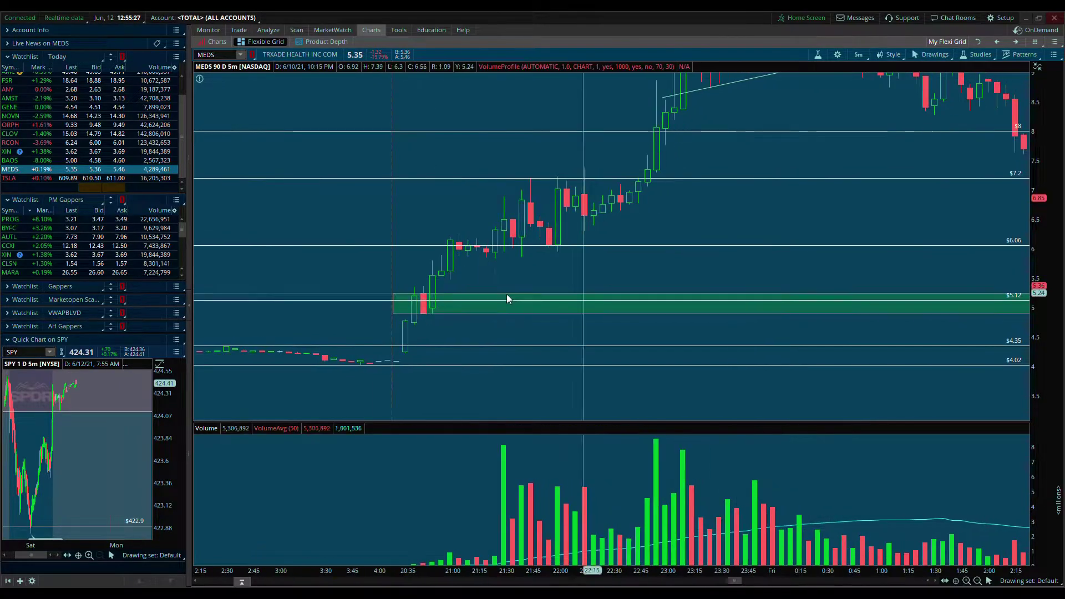
pyautogui.moveTo(716, 281); pyautogui.dragTo(348, 268)
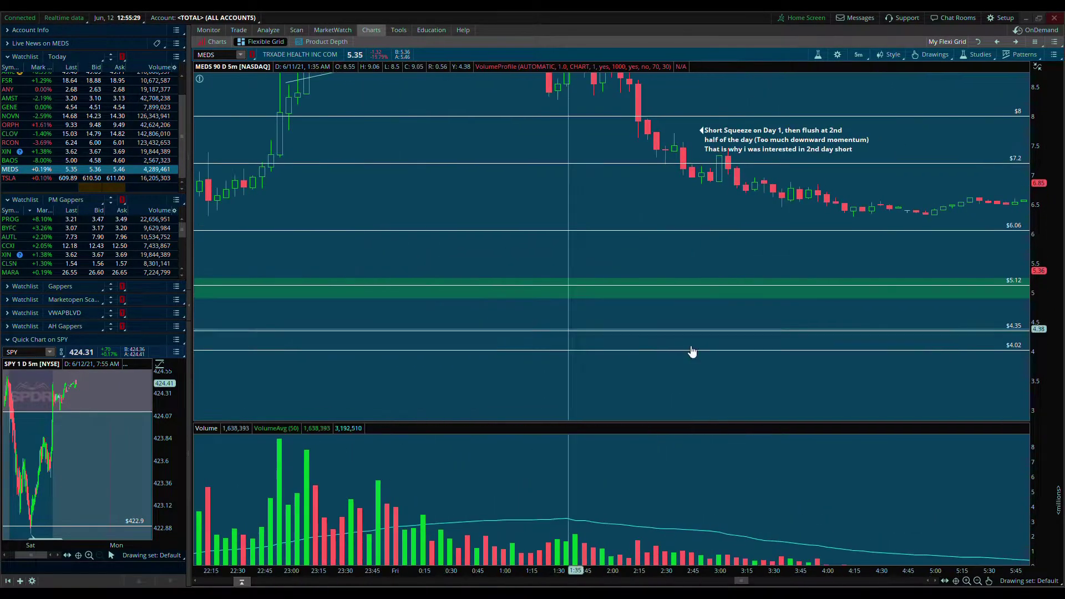
pyautogui.moveTo(866, 259); pyautogui.dragTo(391, 250)
pyautogui.moveTo(960, 258); pyautogui.dragTo(555, 258)
pyautogui.scroll(-15, 555, 259)
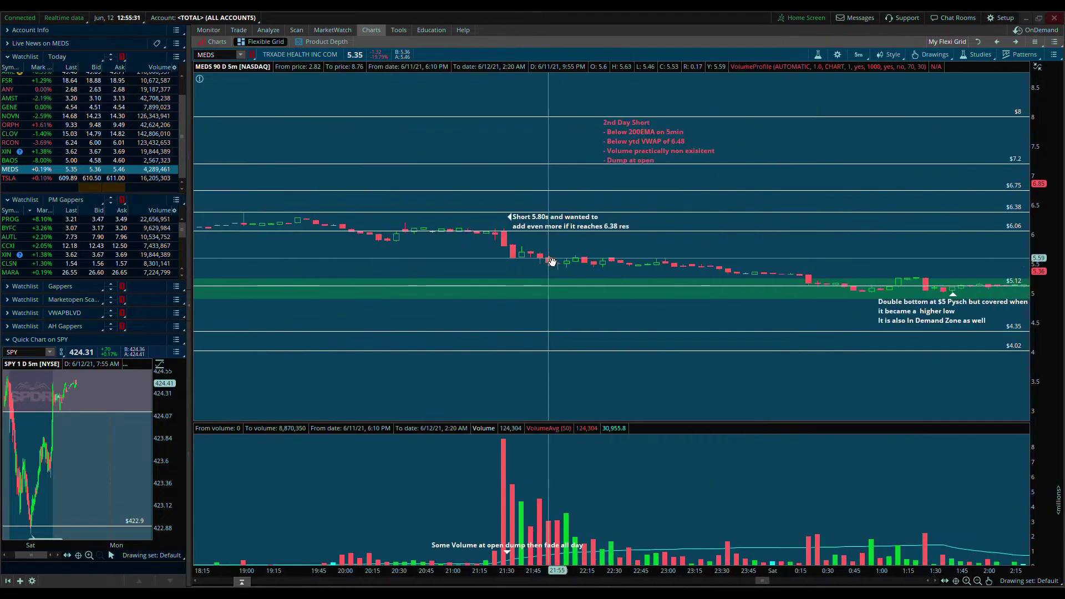
pyautogui.moveTo(1036, 327); pyautogui.dragTo(1028, 225)
pyautogui.moveTo(708, 321); pyautogui.dragTo(764, 276)
# Zoom out until several days of the move and the volume profile are visible.
pyautogui.click(980, 583)
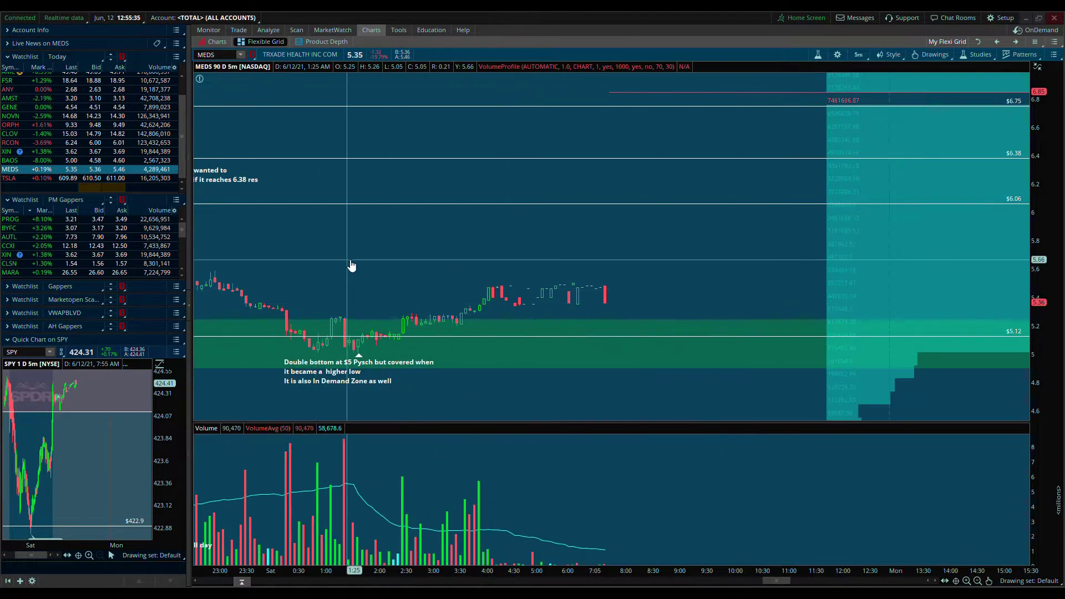
pyautogui.scroll(4, 590, 261)
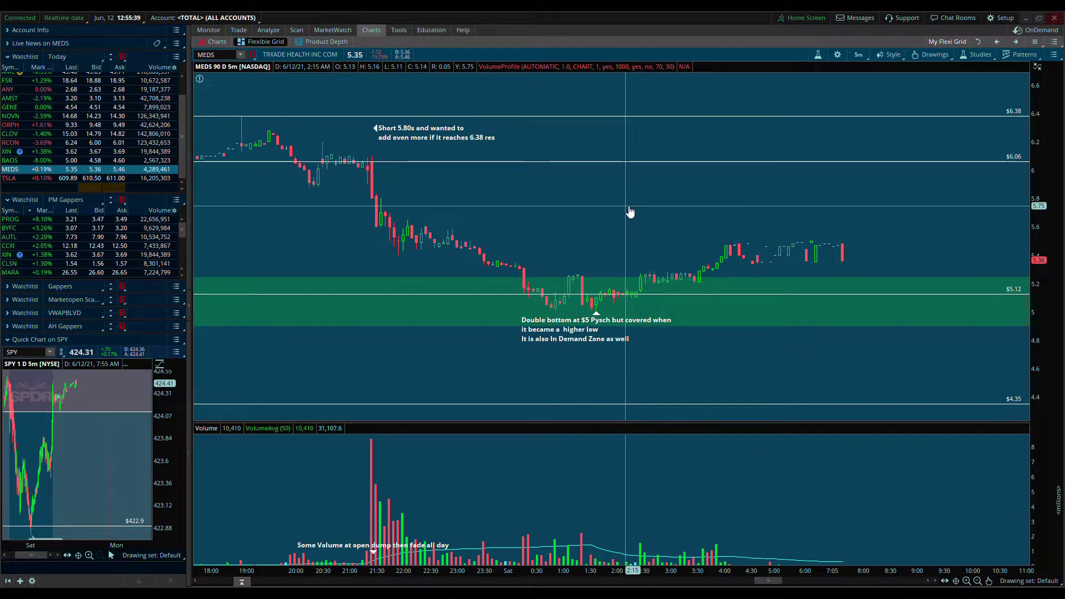
pyautogui.click(978, 581)
pyautogui.moveTo(395, 208); pyautogui.dragTo(723, 220)
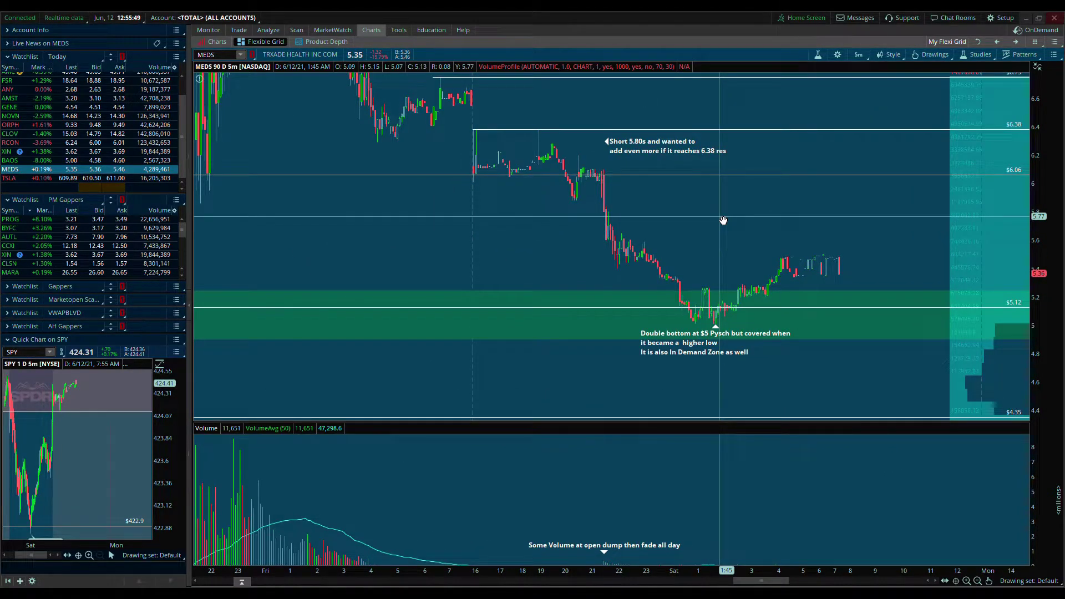
pyautogui.moveTo(724, 221); pyautogui.dragTo(660, 222)
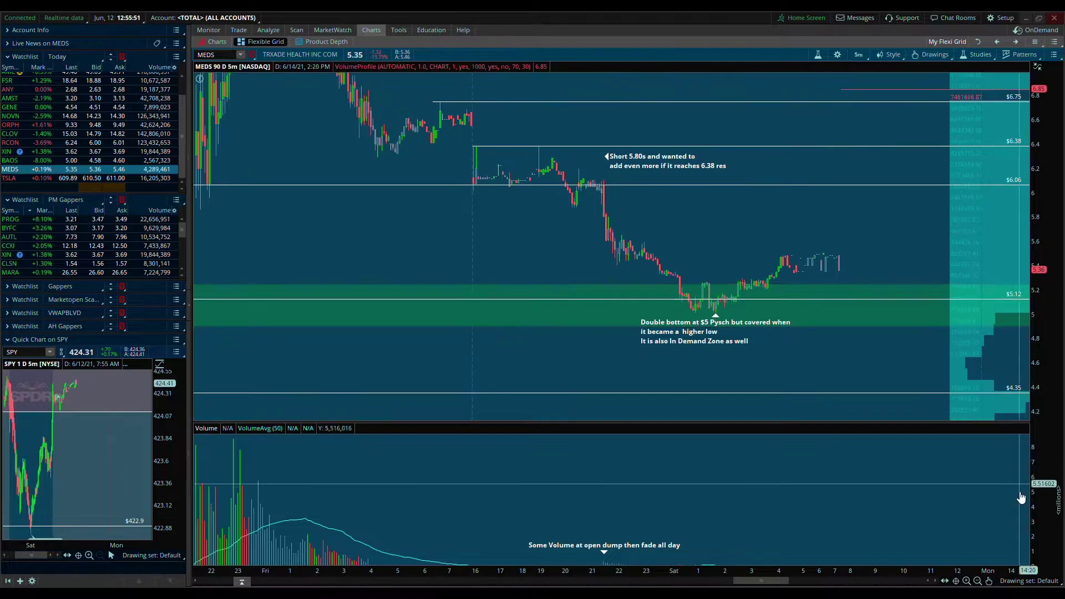
pyautogui.click(979, 582)
pyautogui.moveTo(396, 323); pyautogui.dragTo(682, 294)
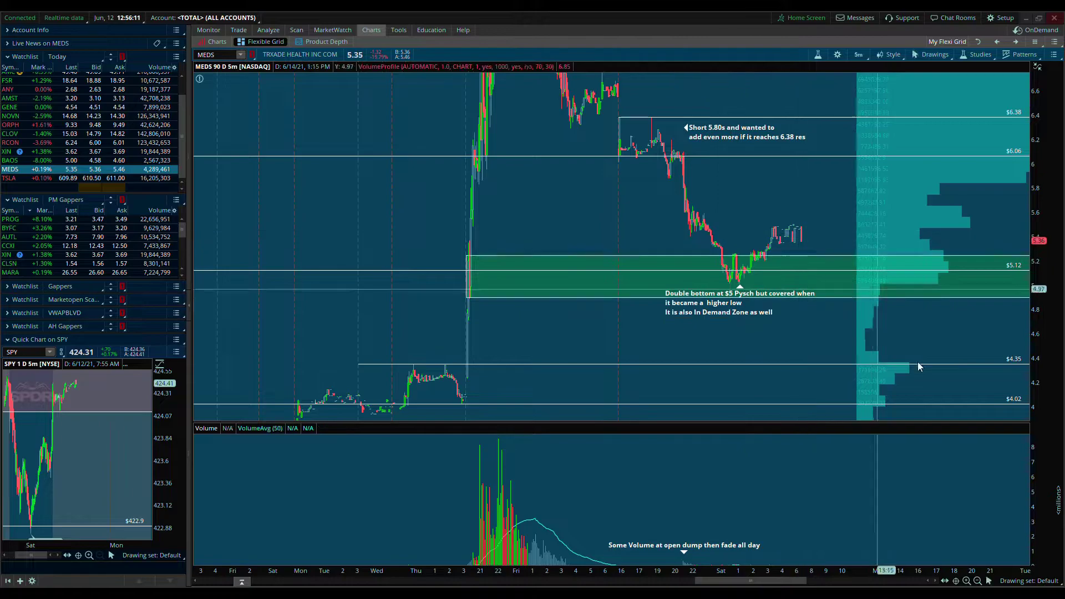
# Abandon a trend line and draw a pink $6.02–$6.12 rectangle around the $6.06 level.
pyautogui.click(989, 581)
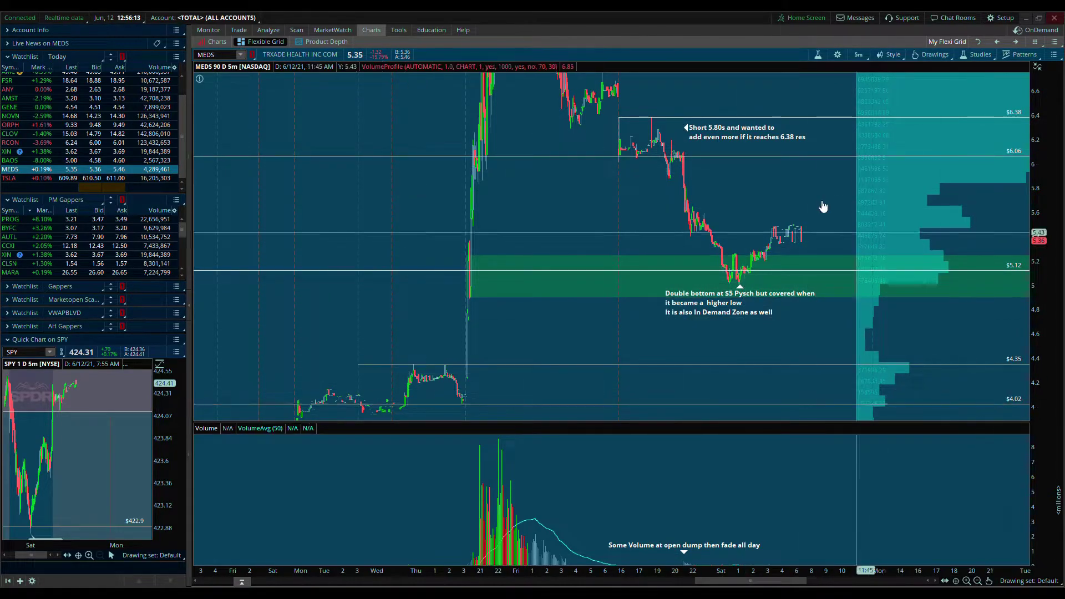
pyautogui.click(989, 581)
pyautogui.click(1001, 451)
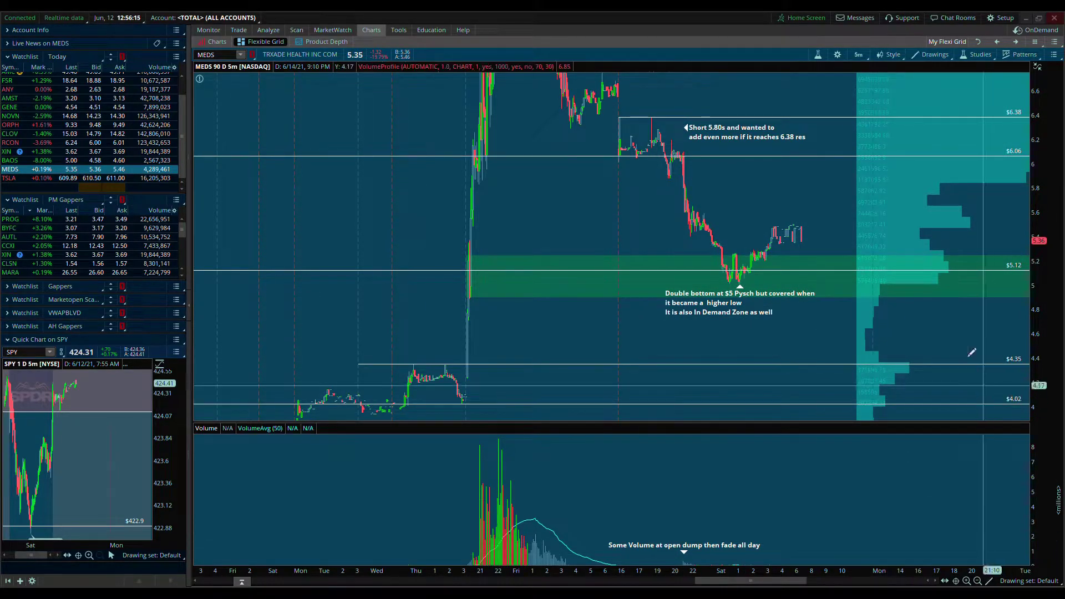
pyautogui.click(787, 220)
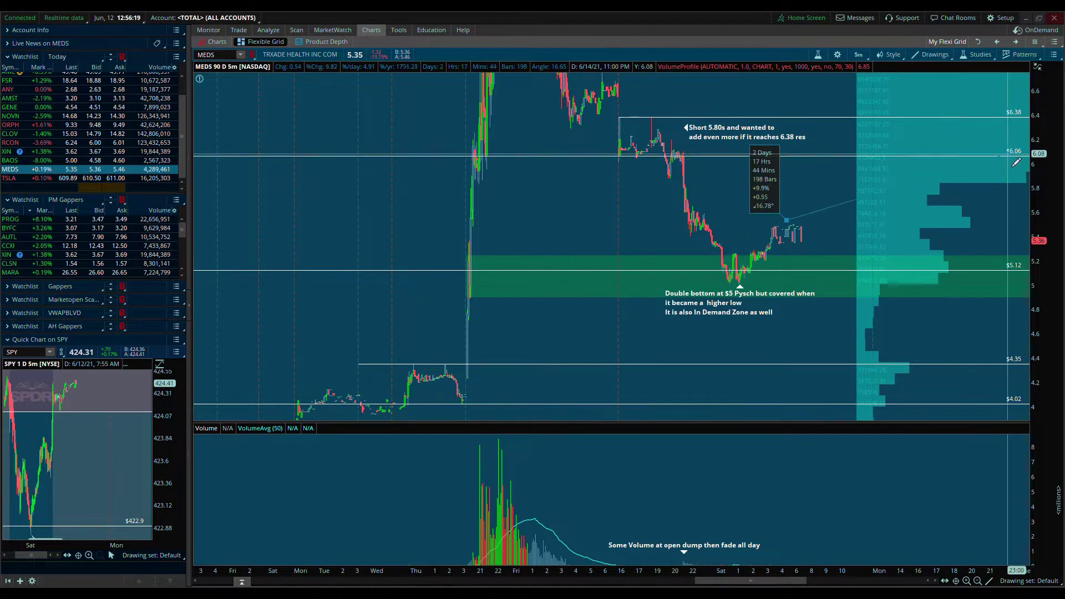
pyautogui.middleClick(785, 187)
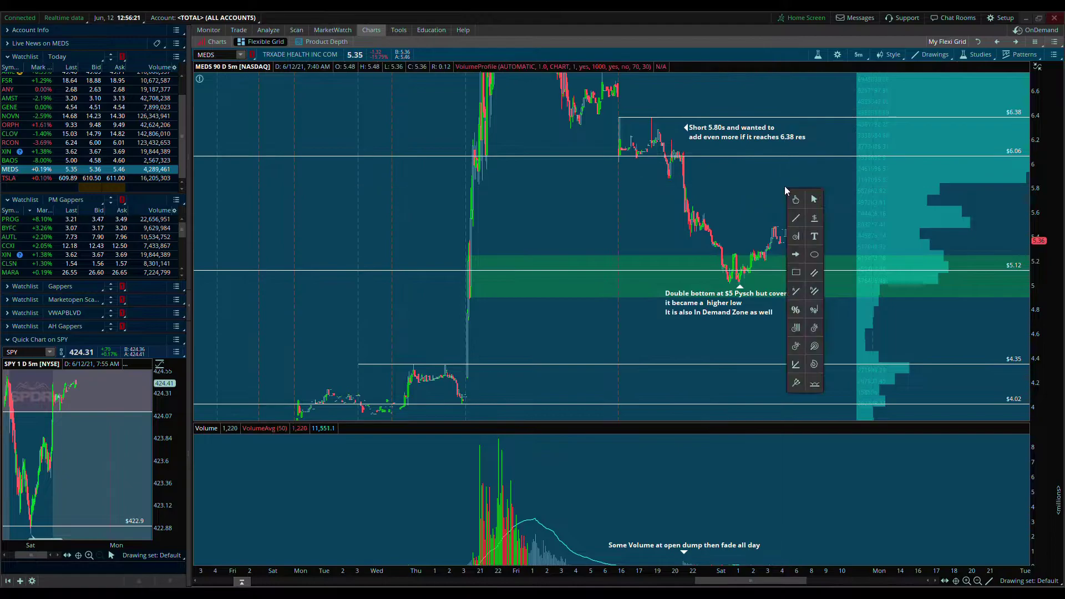
pyautogui.middleClick(731, 213)
pyautogui.click(744, 301)
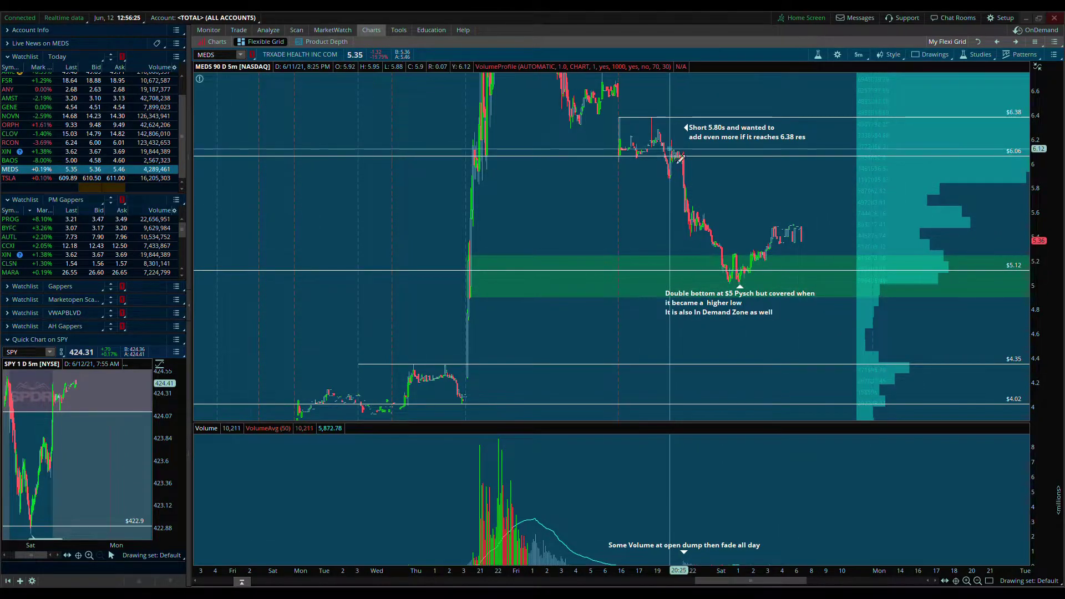
pyautogui.click(870, 162)
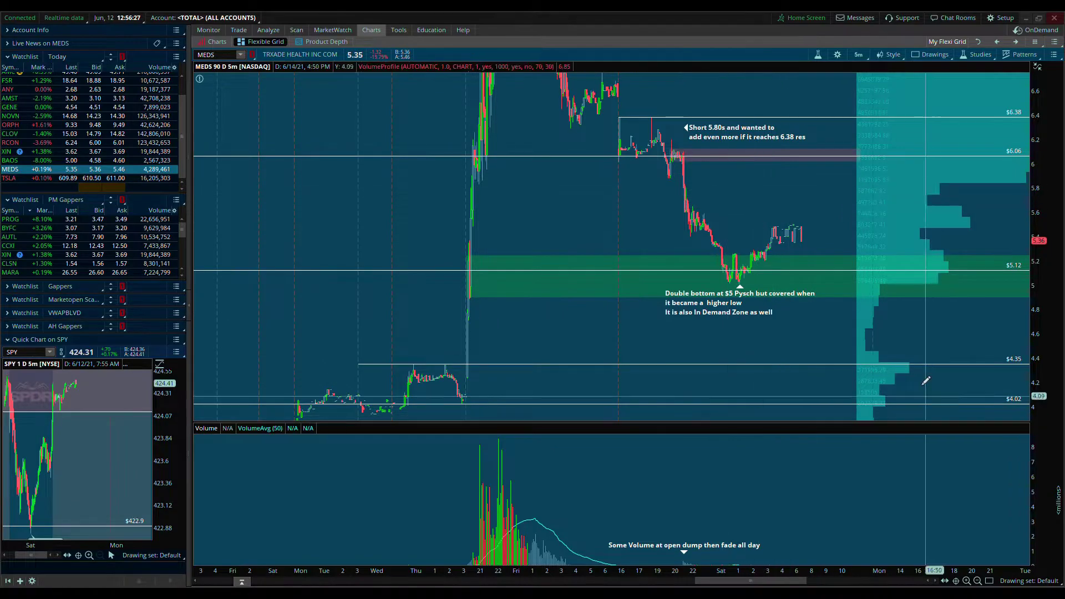
# Zoom back out and reposition the MEDS chart to show the new zone with surrounding bars.
pyautogui.scroll(10, 691, 187)
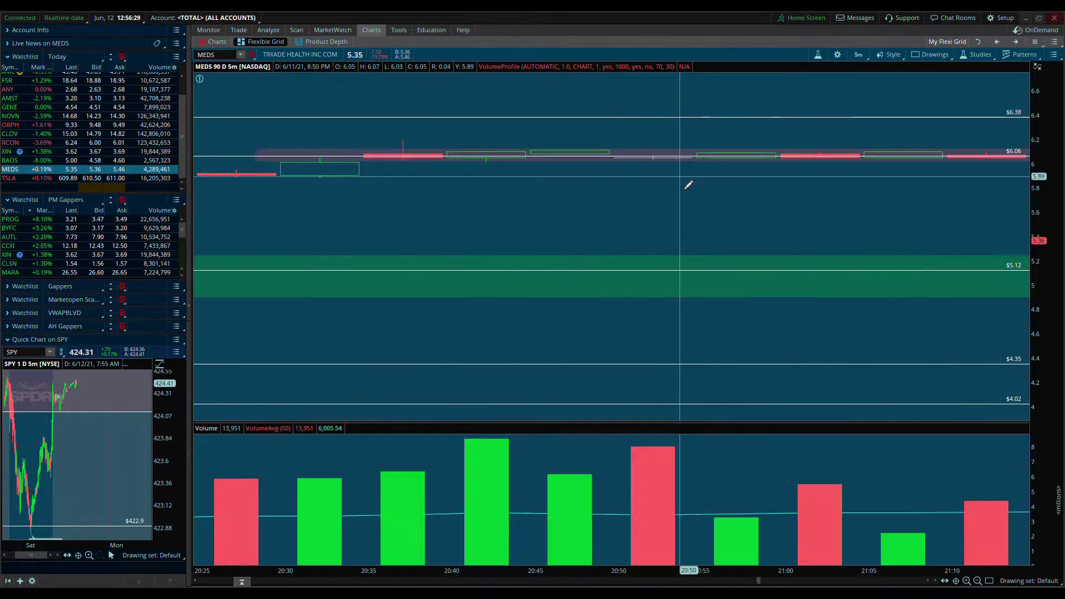
pyautogui.click(977, 581)
pyautogui.click(978, 581)
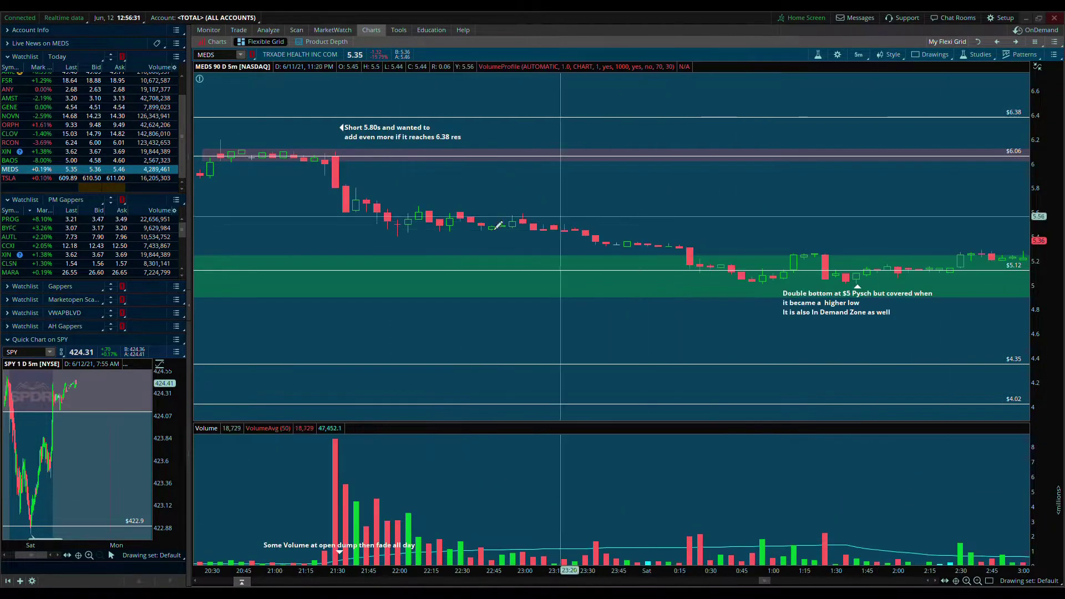
pyautogui.moveTo(333, 210); pyautogui.dragTo(510, 223)
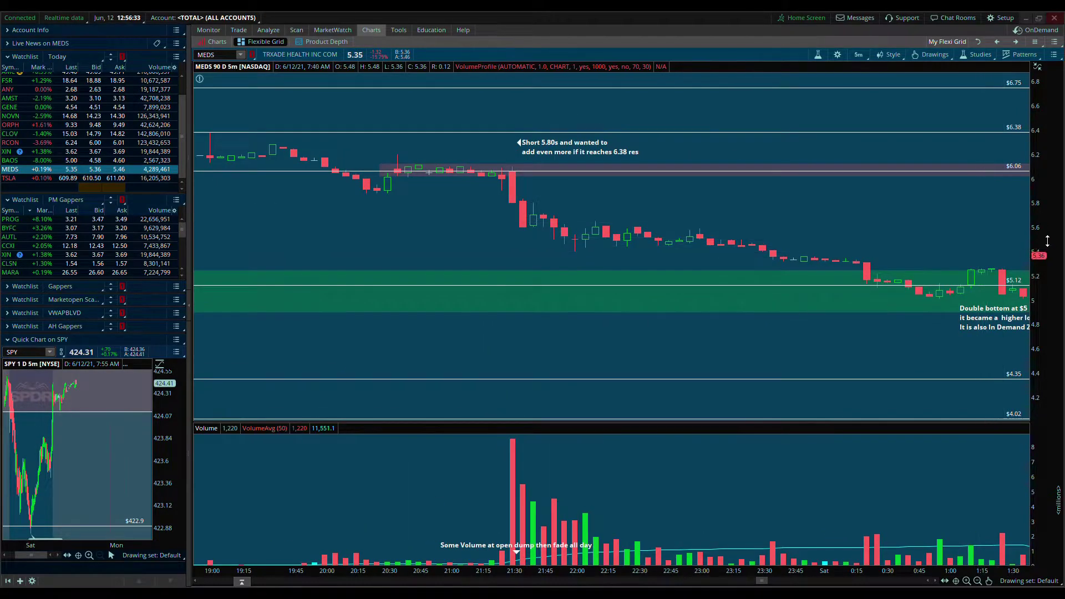
pyautogui.moveTo(1048, 241); pyautogui.dragTo(1048, 202)
pyautogui.moveTo(689, 224); pyautogui.dragTo(709, 260)
pyautogui.moveTo(1052, 294); pyautogui.dragTo(1044, 224)
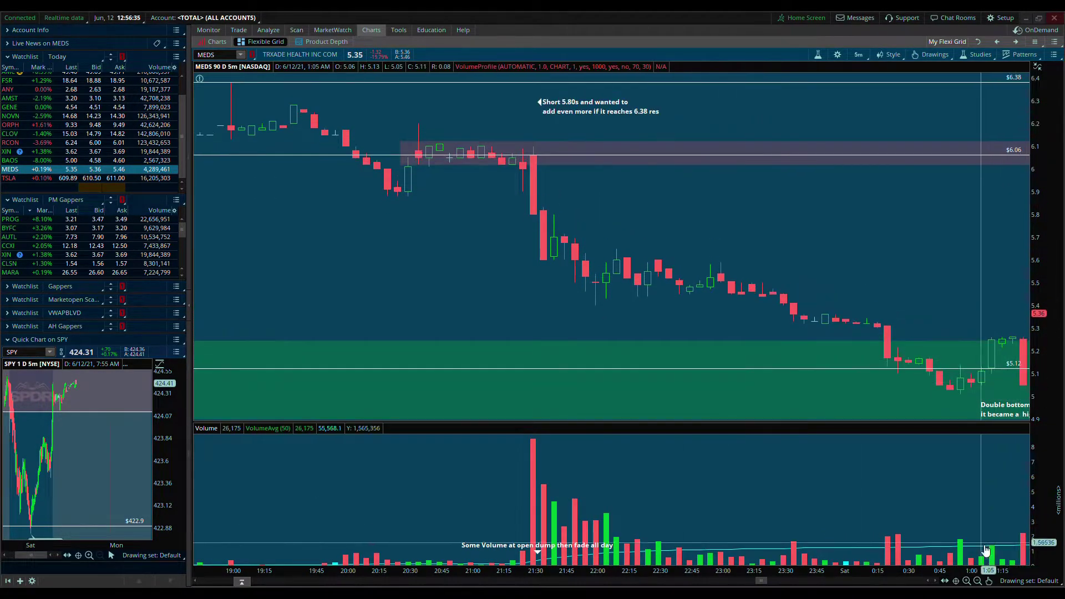
pyautogui.click(978, 581)
pyautogui.moveTo(390, 248); pyautogui.dragTo(656, 297)
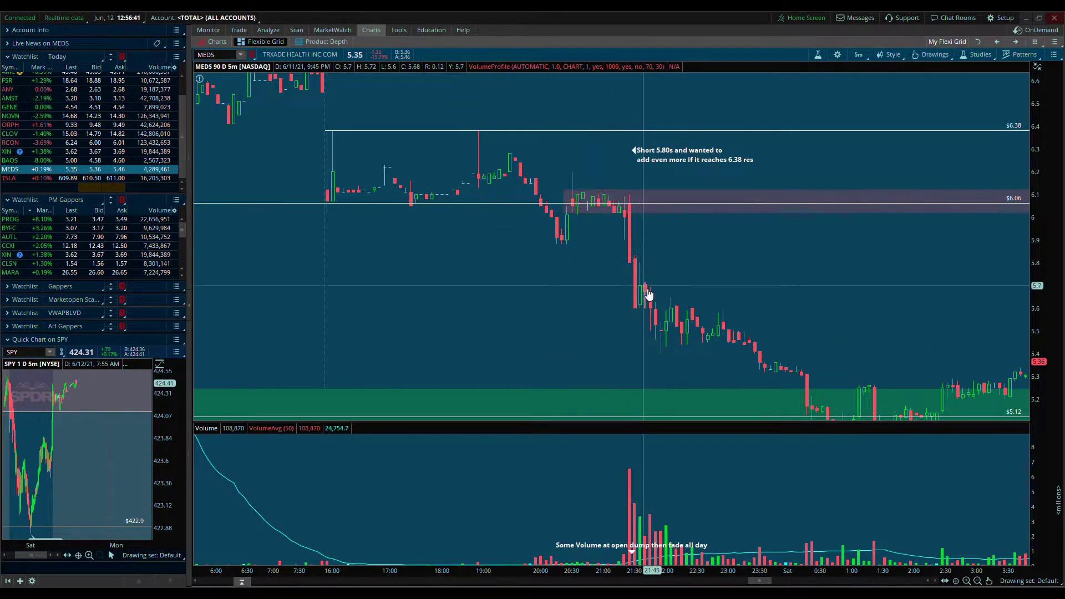
pyautogui.moveTo(1028, 296); pyautogui.dragTo(788, 246)
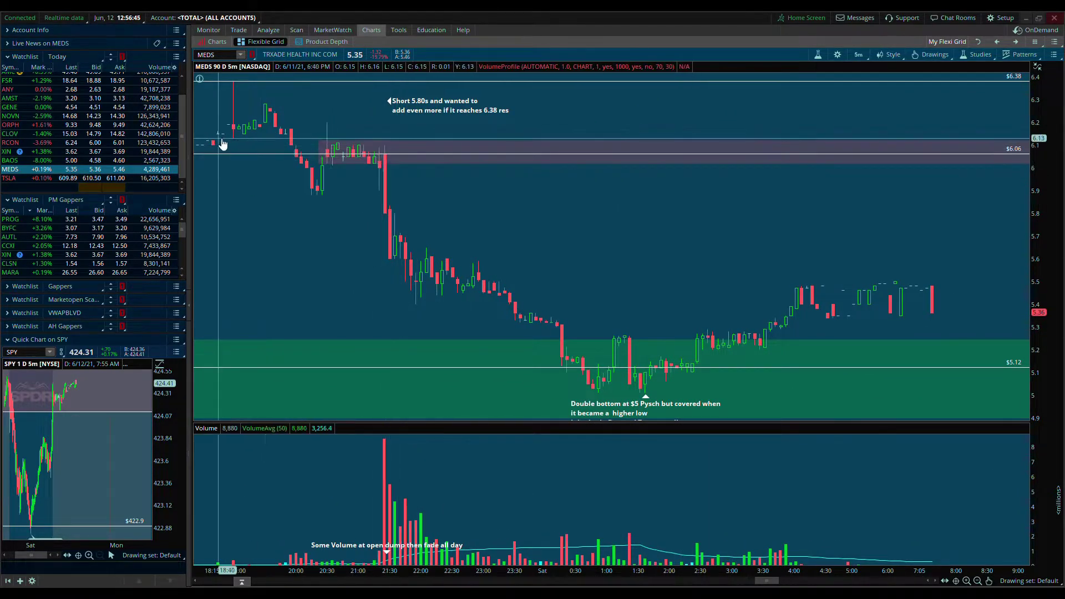
pyautogui.moveTo(391, 163)
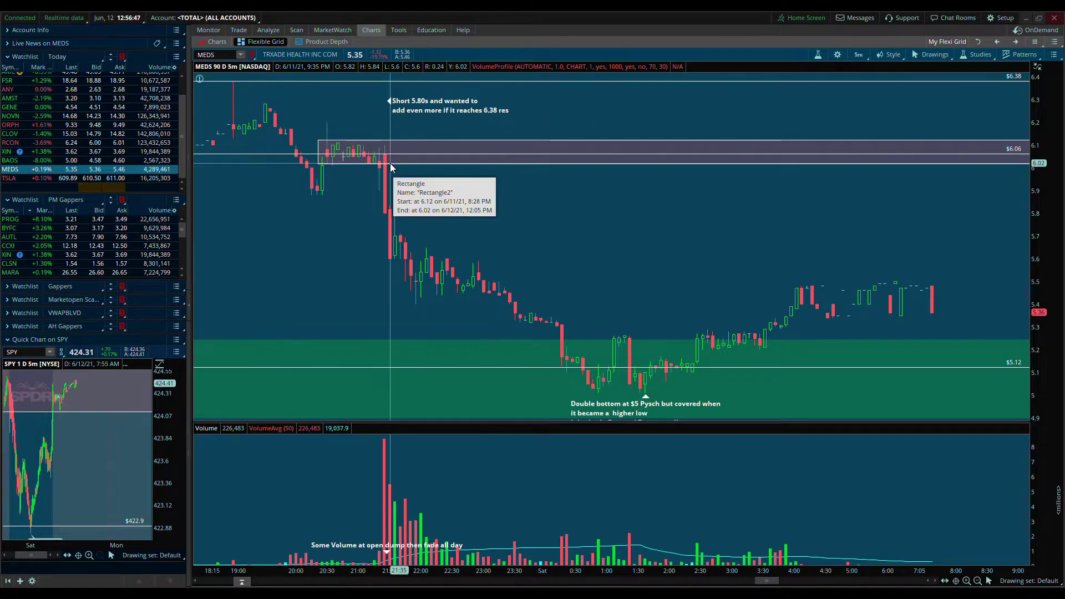
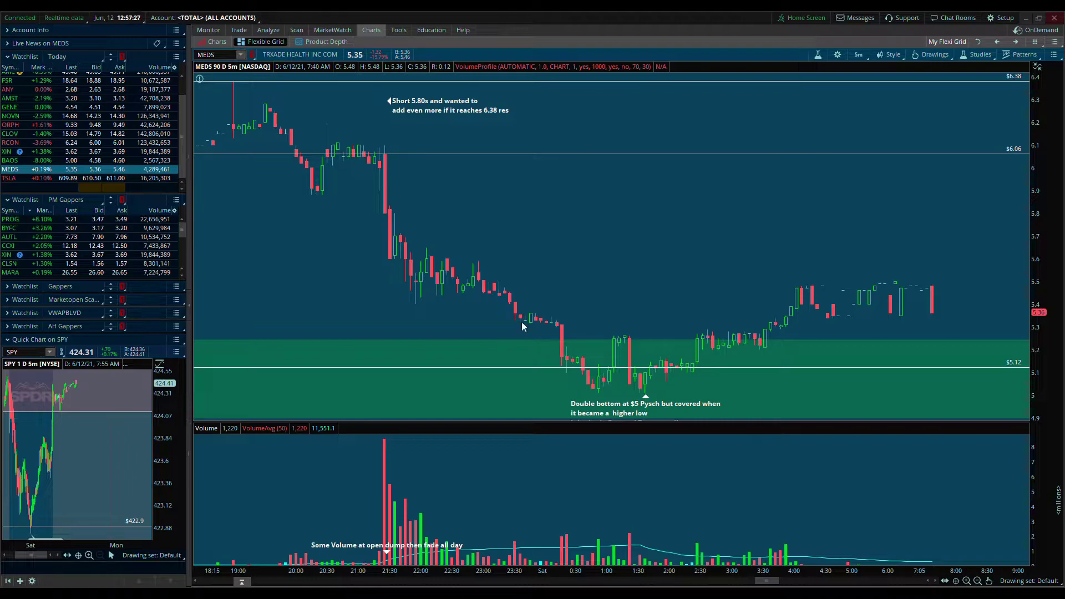
# Add JNJ to the watchlist below TSLA and open its chart.
pyautogui.click(9, 182)
pyautogui.write('JNJ')
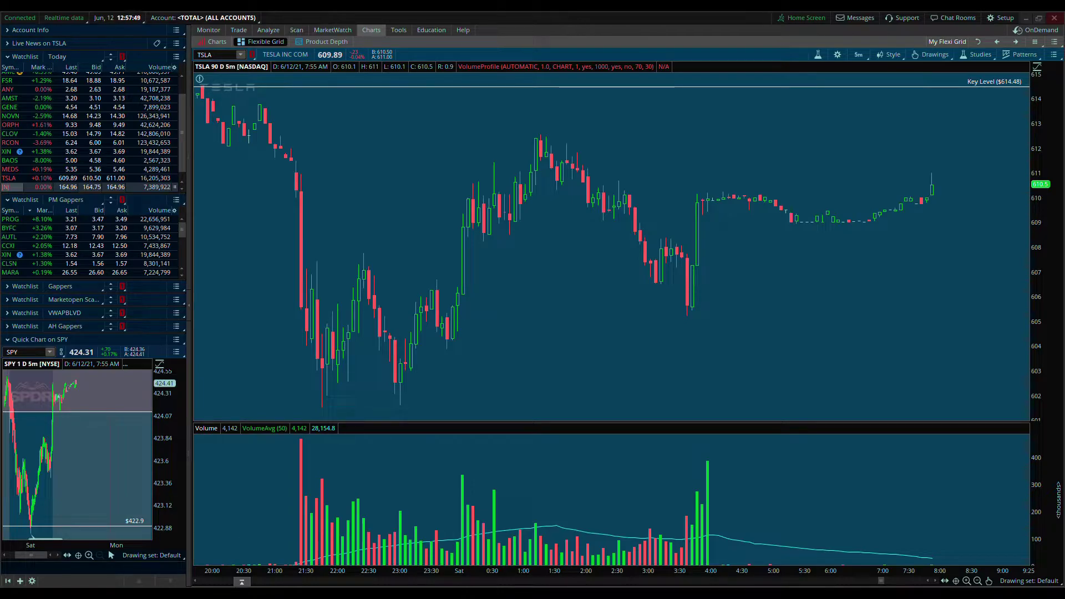
pyautogui.click(22, 186)
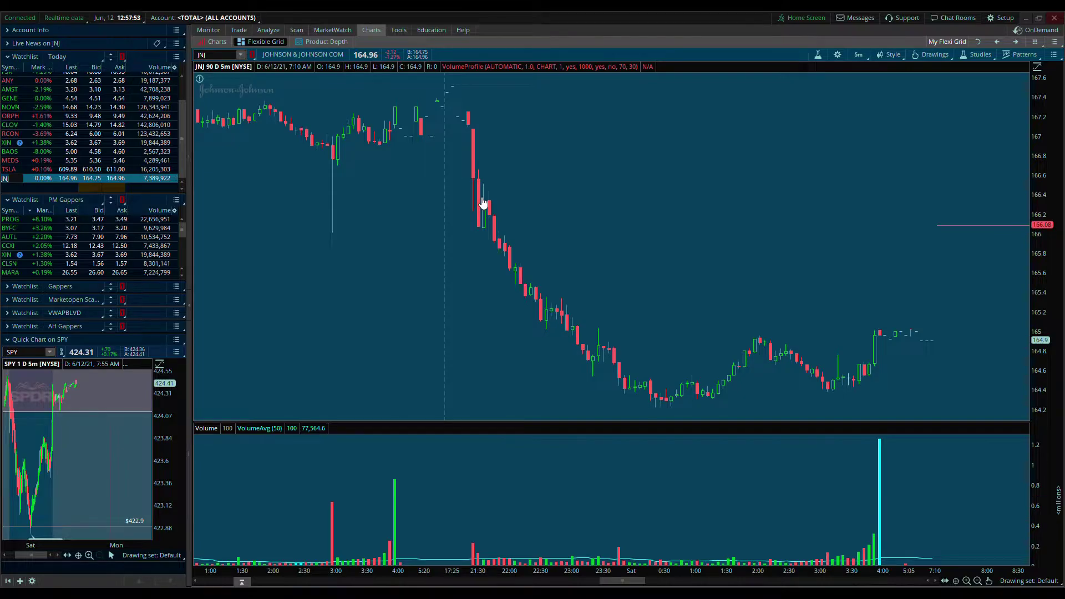
# Put JNJ on 1 Y : 1D candles, zoomed out with room after the last bar and a compressed price scale.
pyautogui.click(859, 55)
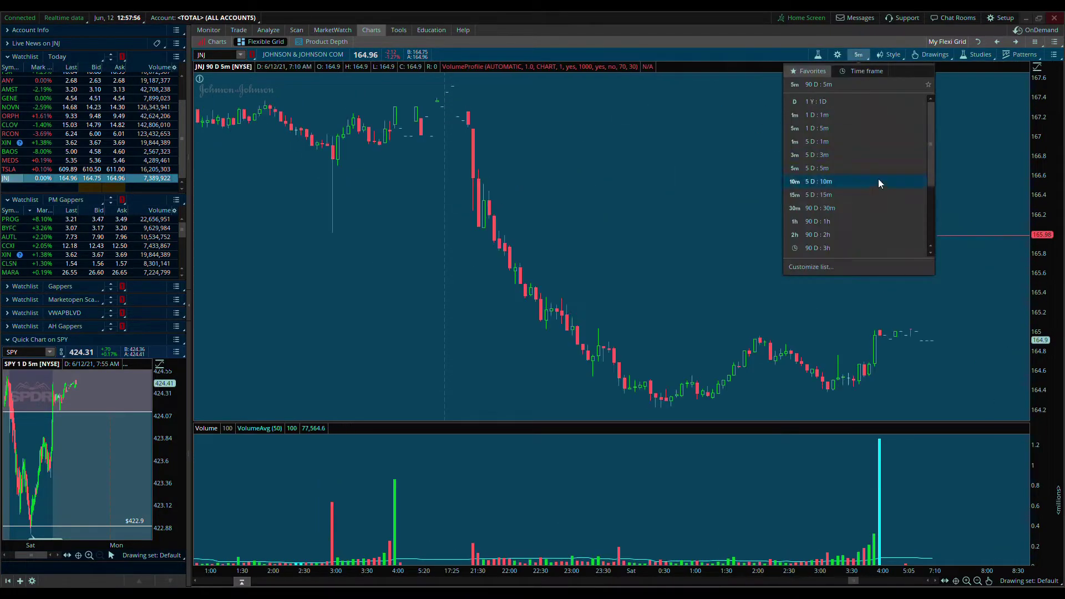
pyautogui.click(856, 102)
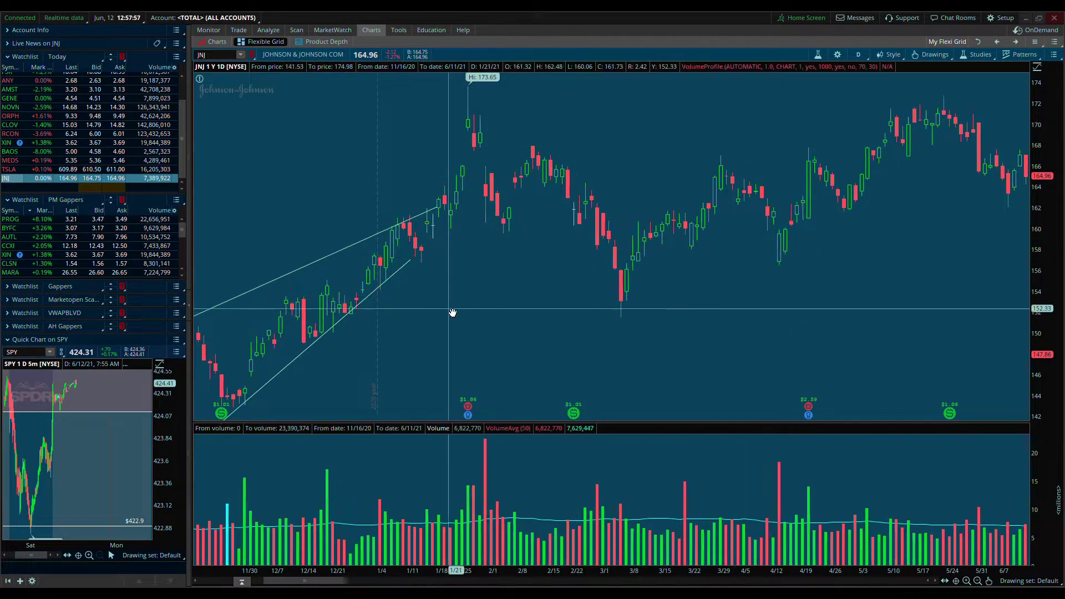
pyautogui.click(977, 580)
pyautogui.moveTo(698, 275); pyautogui.dragTo(613, 231)
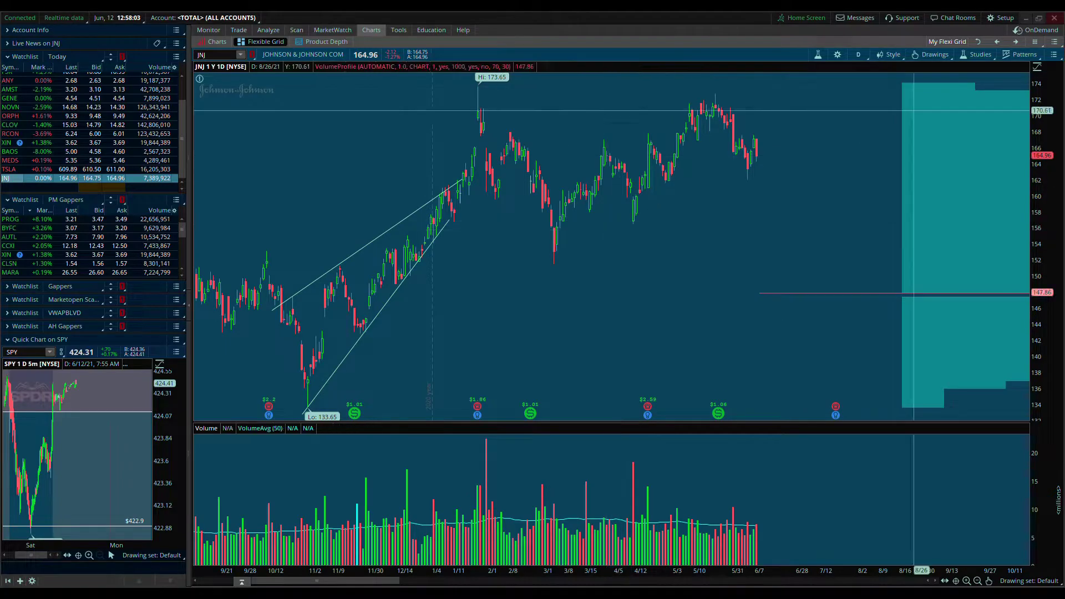
pyautogui.moveTo(1060, 143); pyautogui.dragTo(1059, 158)
pyautogui.moveTo(391, 246); pyautogui.dragTo(439, 290)
pyautogui.moveTo(595, 267)
pyautogui.mouseDown()
pyautogui.moveTo(675, 180)
pyautogui.moveTo(612, 265)
pyautogui.mouseUp()
pyautogui.middleClick(621, 190)
# Draw a horizontal key level at $173.67 on JNJ's January high, then return to the pointer.
pyautogui.click(648, 223)
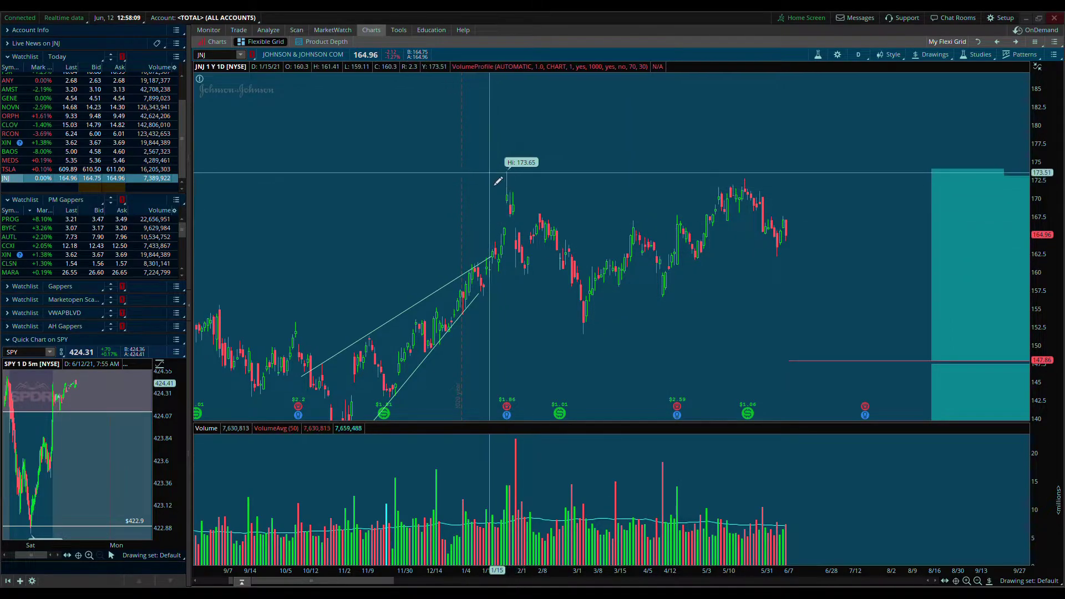
pyautogui.click(490, 172)
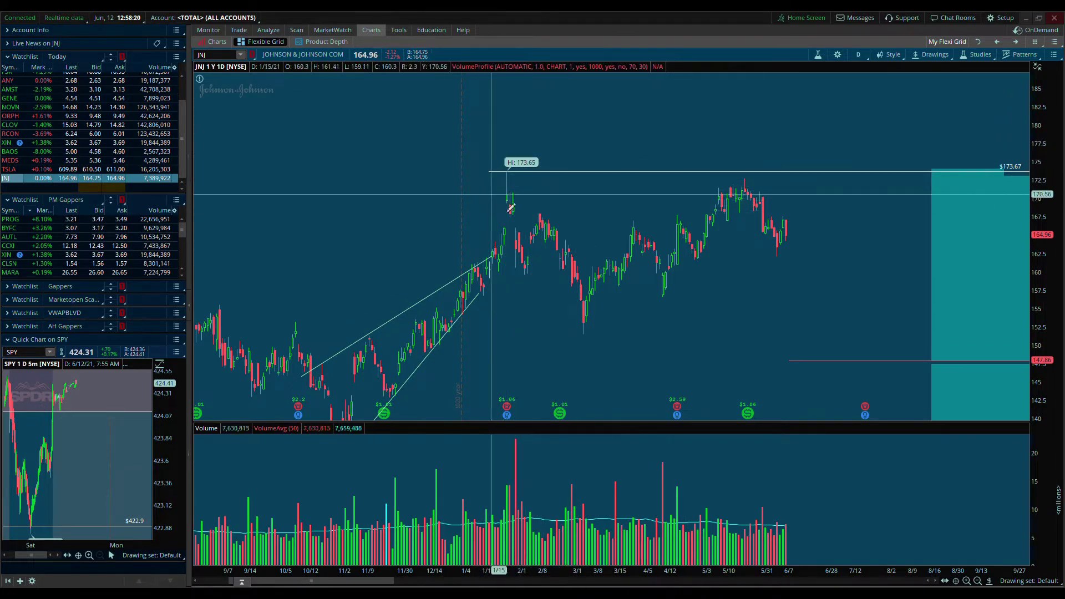
pyautogui.middleClick(637, 146)
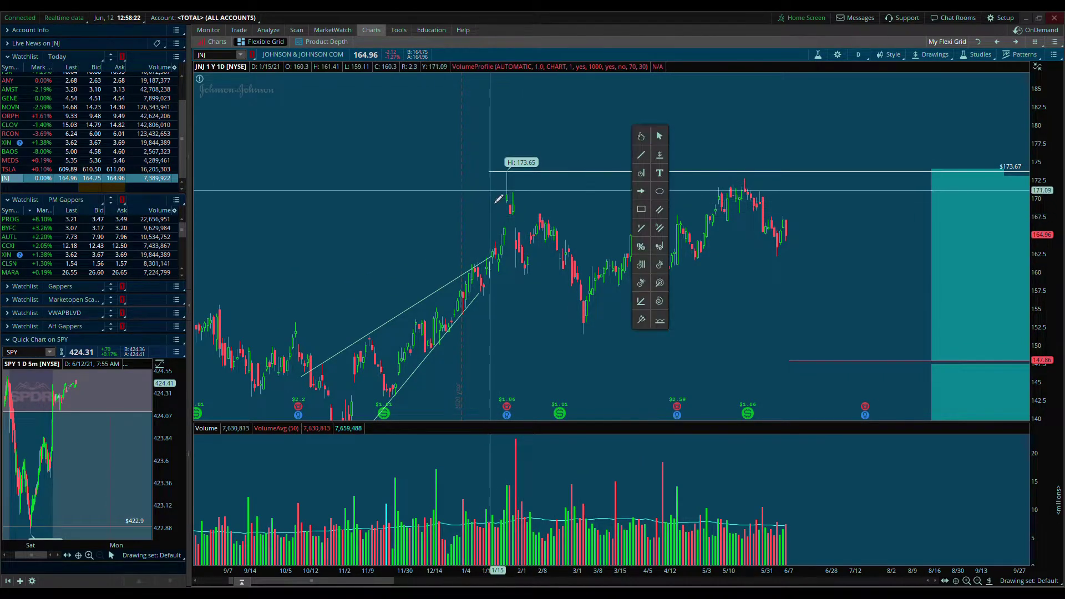
pyautogui.click(641, 136)
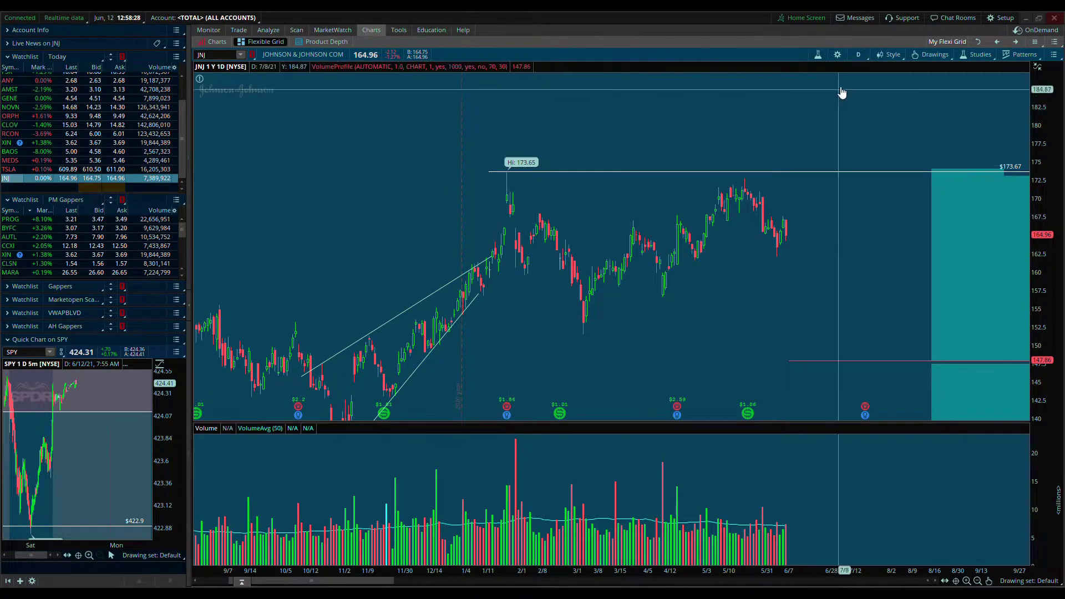
# Switch JNJ to 180 days of 4-hour candles and pan through March.
pyautogui.click(860, 55)
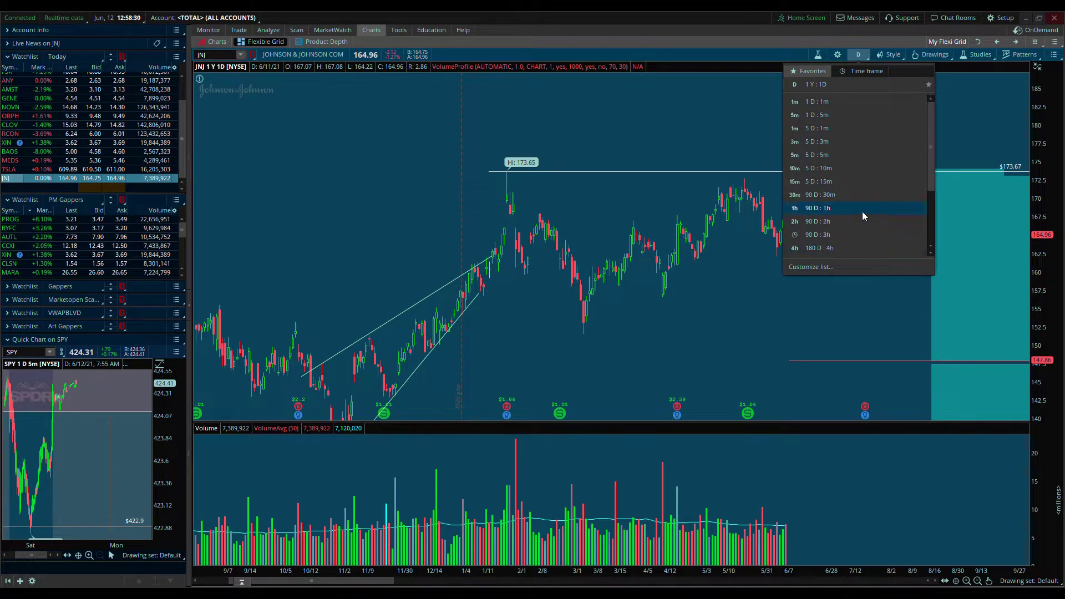
pyautogui.click(820, 248)
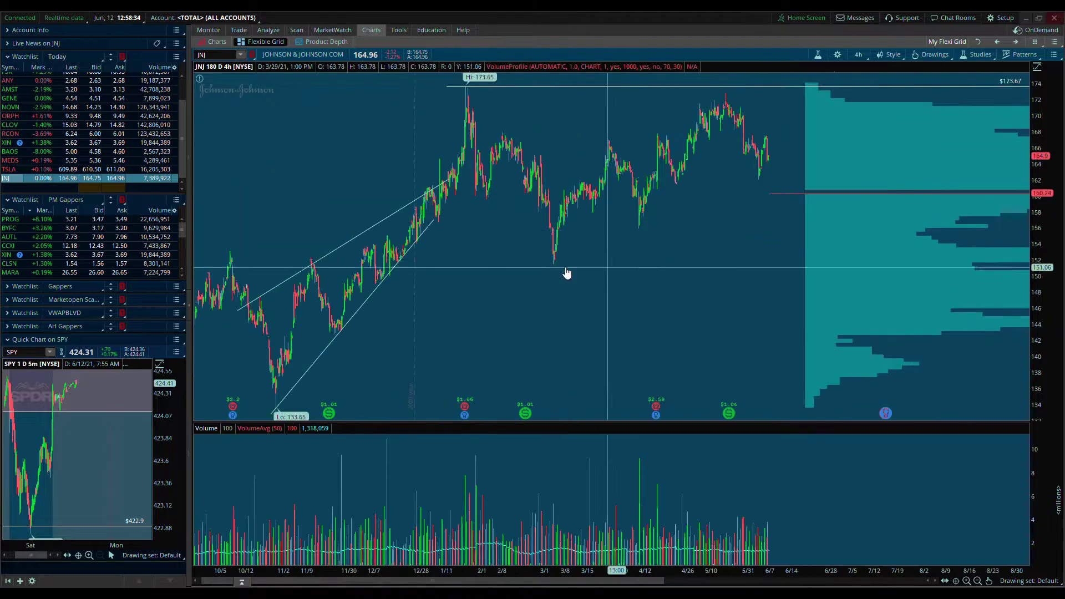
pyautogui.click(979, 581)
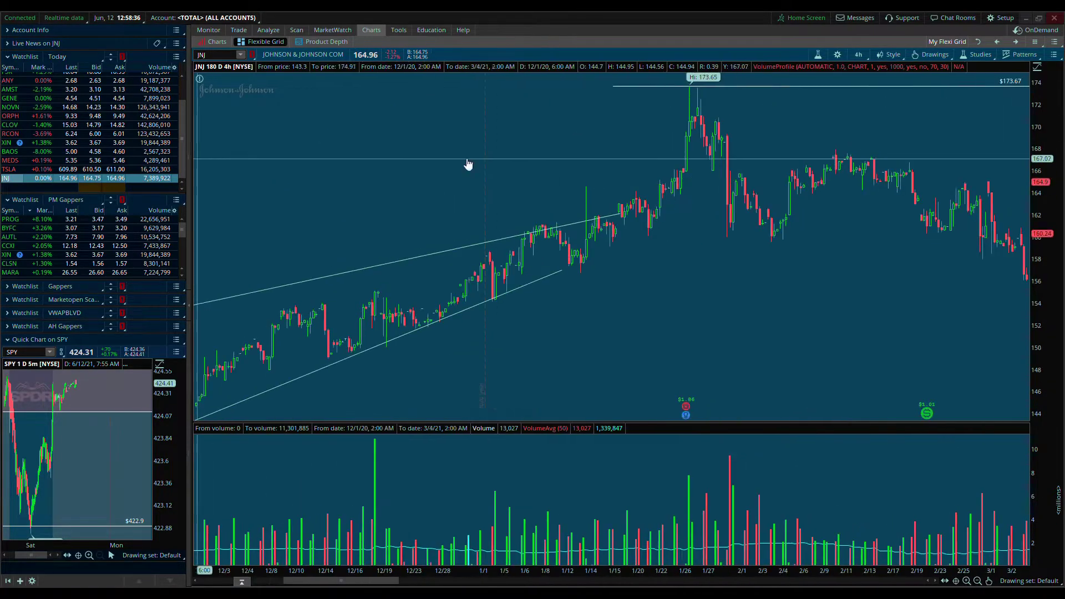
pyautogui.moveTo(811, 228); pyautogui.dragTo(737, 219)
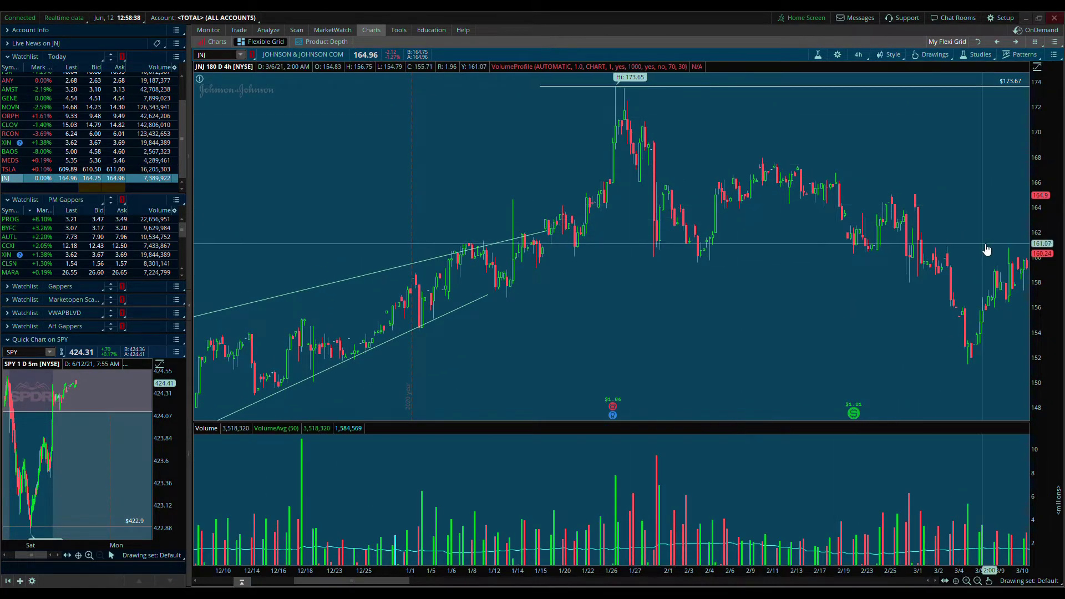
pyautogui.scroll(-3, 954, 241)
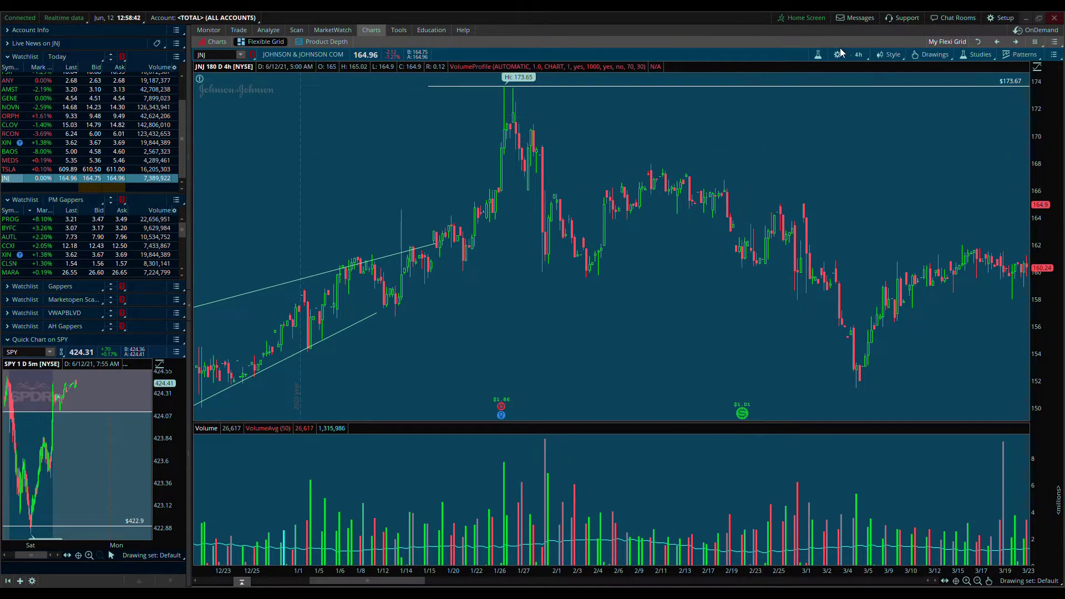
# Try 90 days of 2-hour candles, zoomed out to show February through September.
pyautogui.click(859, 55)
pyautogui.click(864, 240)
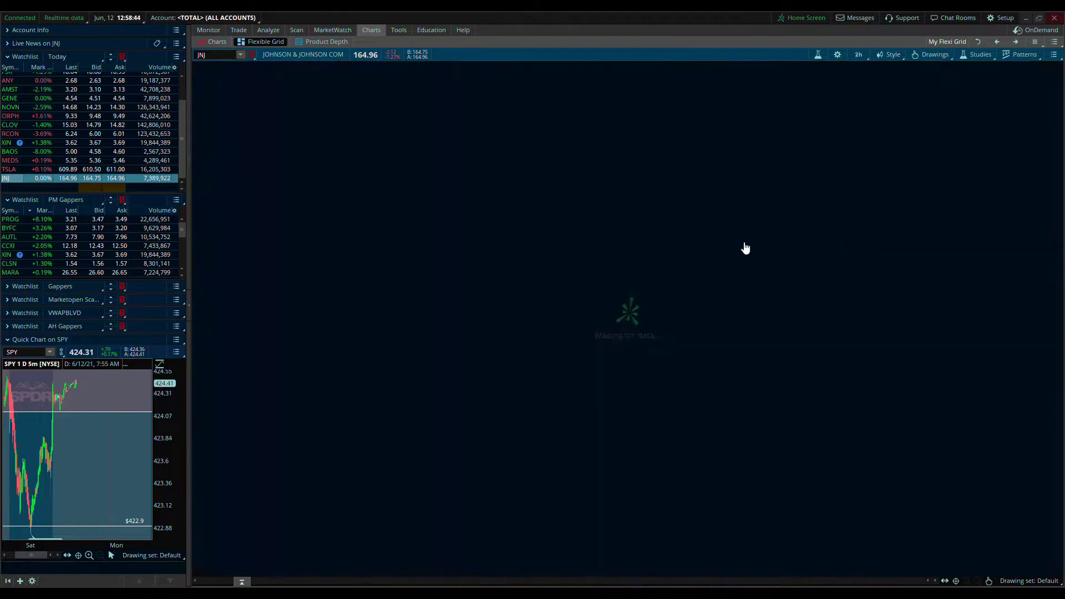
pyautogui.moveTo(471, 581); pyautogui.dragTo(524, 576)
pyautogui.scroll(1, 525, 575)
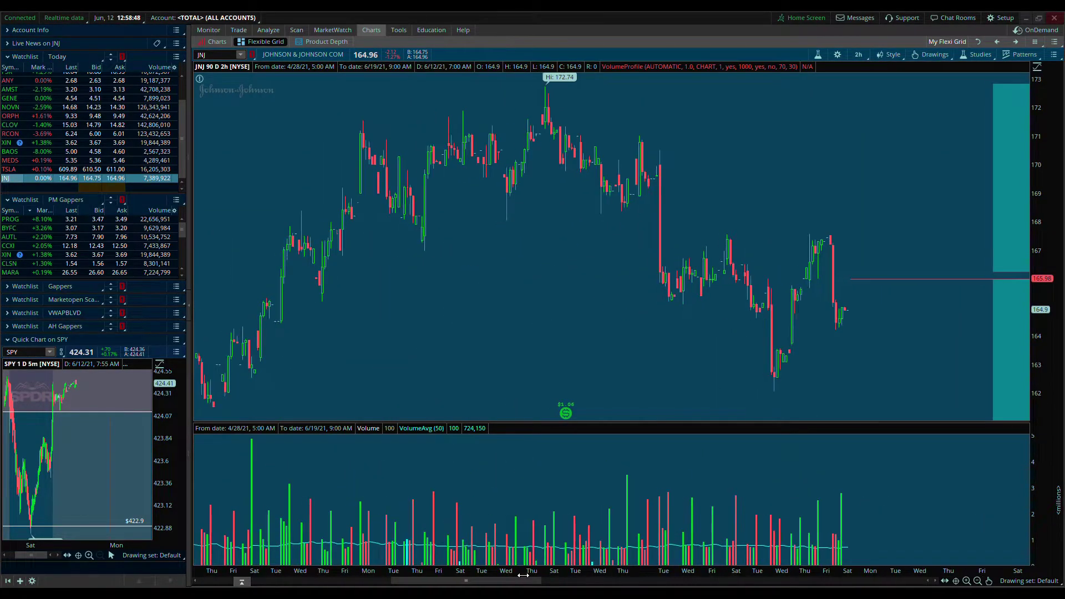
pyautogui.click(977, 582)
pyautogui.moveTo(344, 261); pyautogui.dragTo(823, 231)
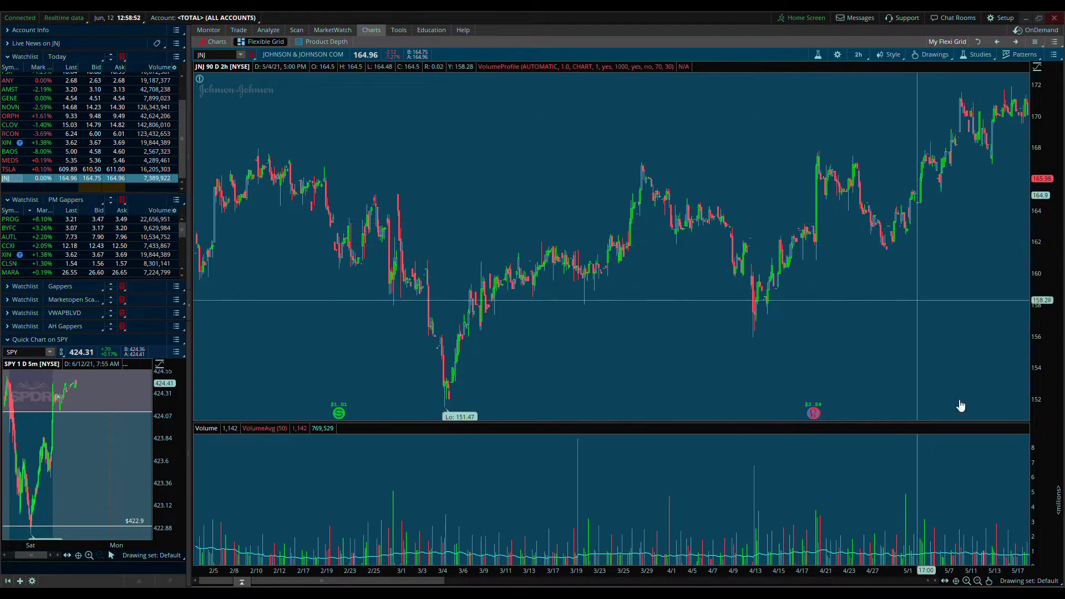
pyautogui.click(978, 581)
# Settle on 360 days of hourly candles around January, then bring up the custom time frame settings.
pyautogui.moveTo(844, 55)
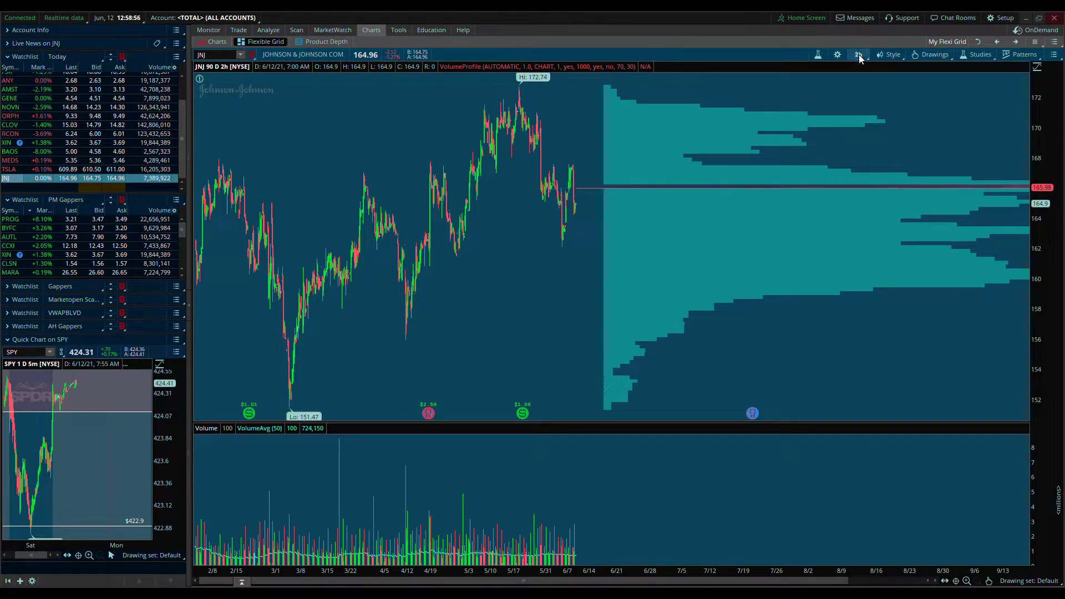
pyautogui.click(859, 54)
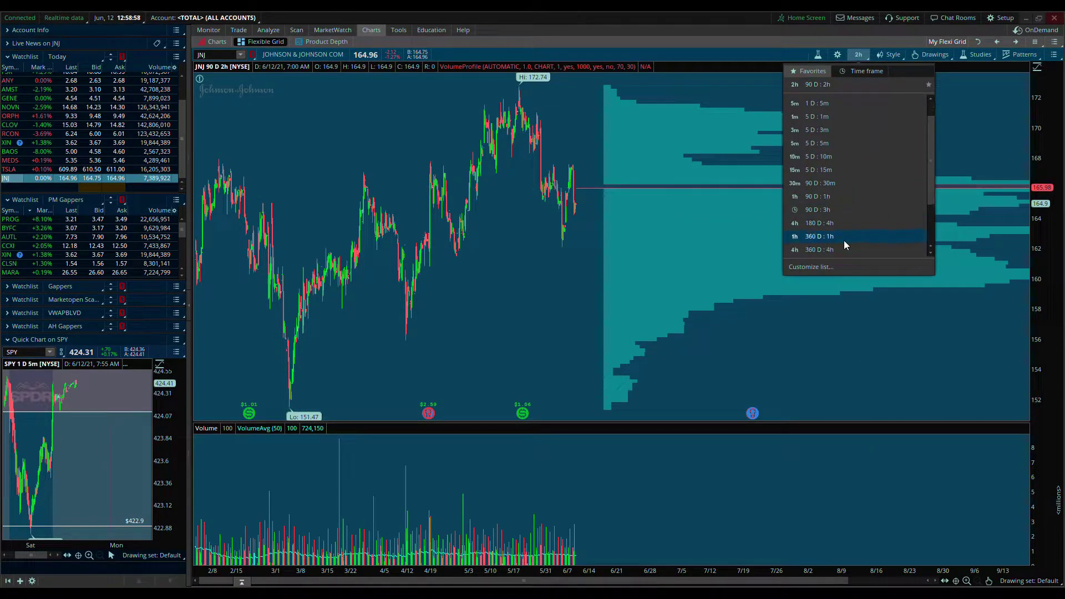
pyautogui.click(844, 241)
pyautogui.moveTo(418, 216); pyautogui.dragTo(897, 220)
pyautogui.moveTo(373, 214); pyautogui.dragTo(449, 208)
pyautogui.click(968, 581)
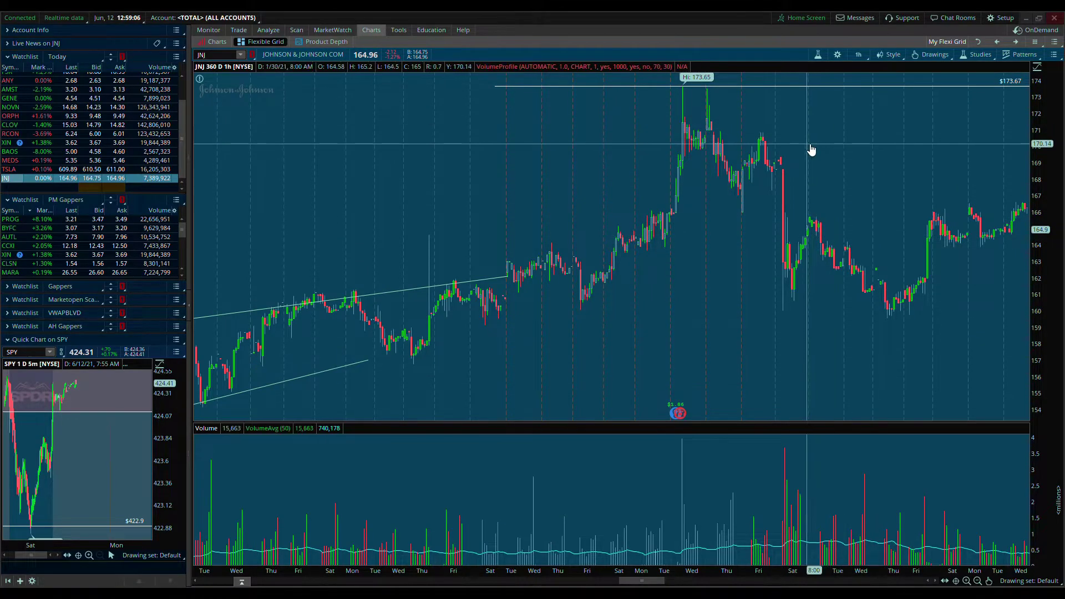
pyautogui.moveTo(842, 138); pyautogui.dragTo(764, 136)
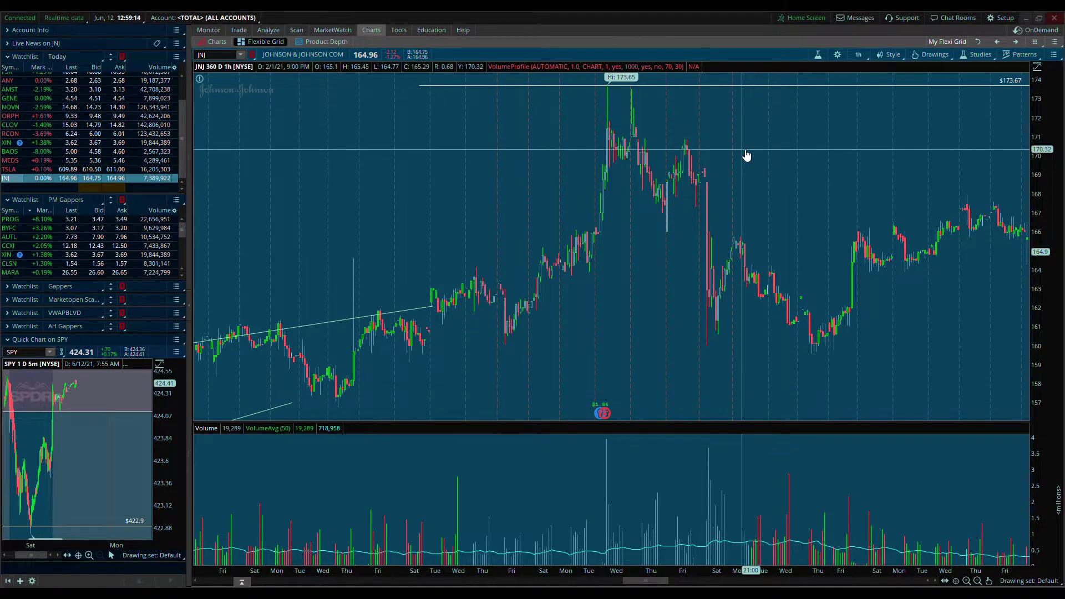
pyautogui.click(860, 55)
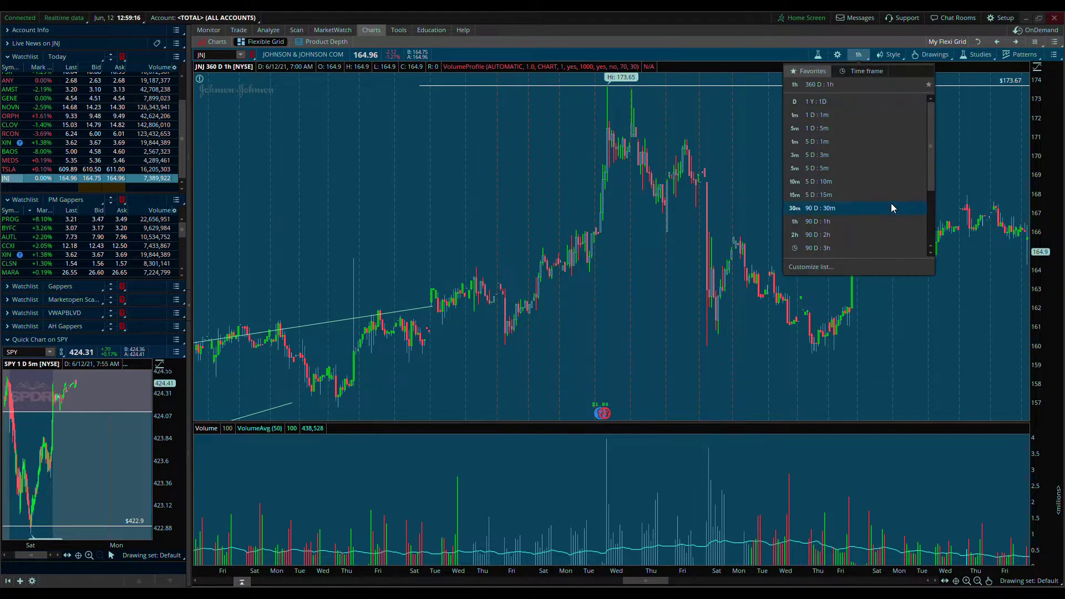
pyautogui.click(857, 71)
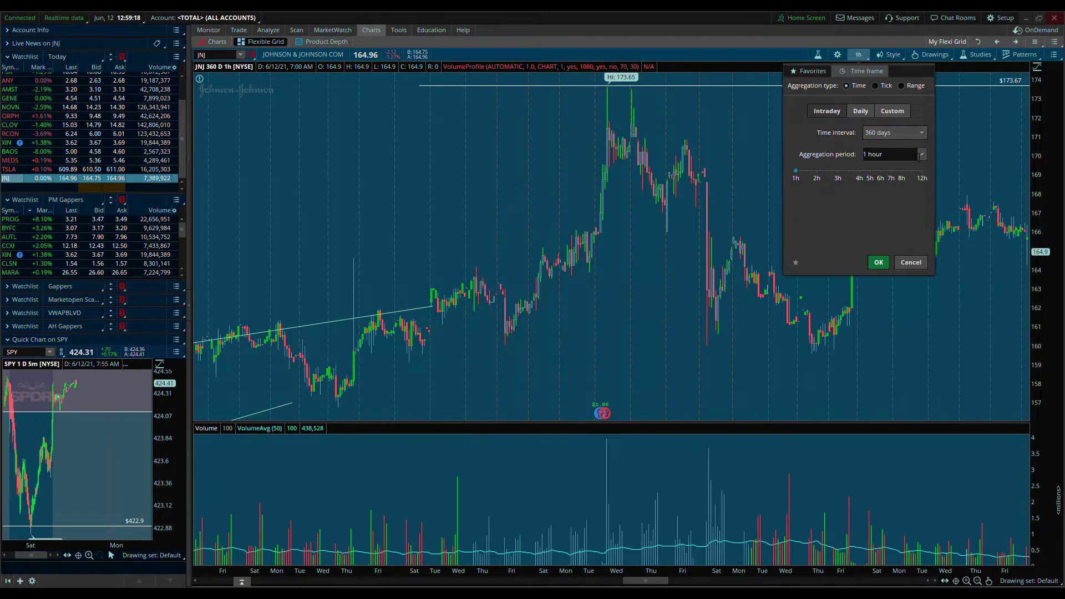
# Apply 2-hour aggregation and pan the chart toward the January high.
pyautogui.click(879, 263)
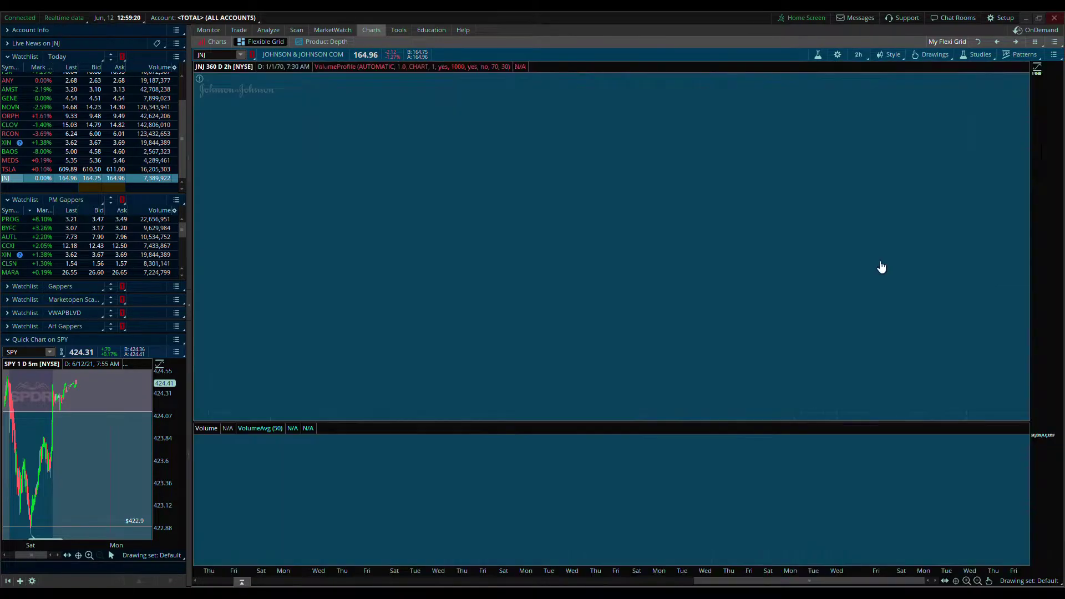
pyautogui.click(977, 581)
pyautogui.moveTo(889, 586); pyautogui.dragTo(779, 585)
pyautogui.click(967, 581)
pyautogui.click(967, 581)
pyautogui.click(967, 581)
pyautogui.moveTo(894, 244); pyautogui.dragTo(368, 294)
pyautogui.moveTo(858, 274); pyautogui.dragTo(289, 327)
pyautogui.hscroll(5, 704, 200)
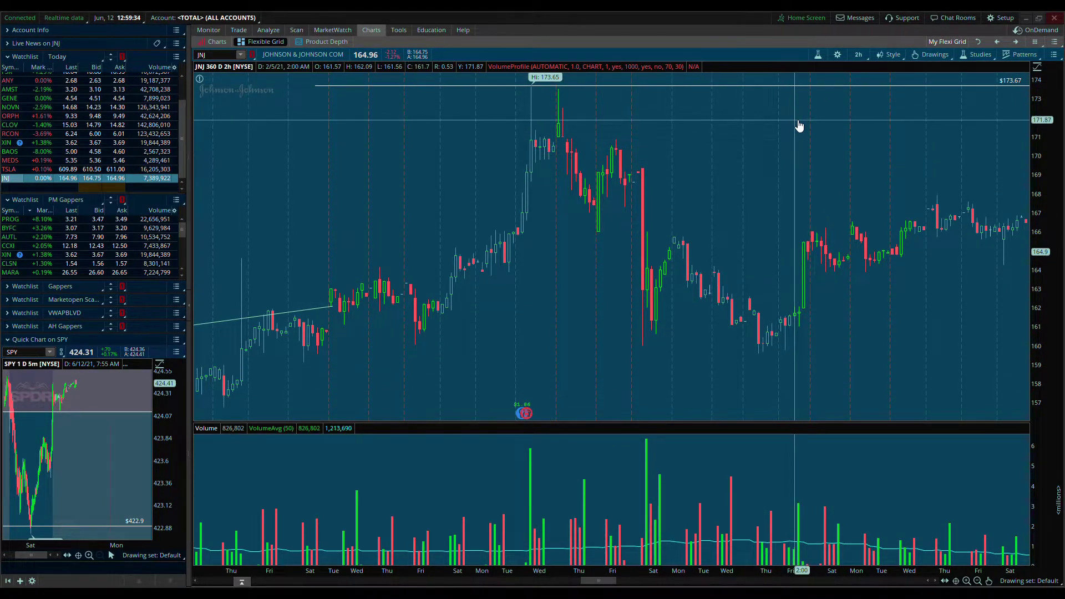
# Switch JNJ to 360 days of 4-hour candles.
pyautogui.click(864, 54)
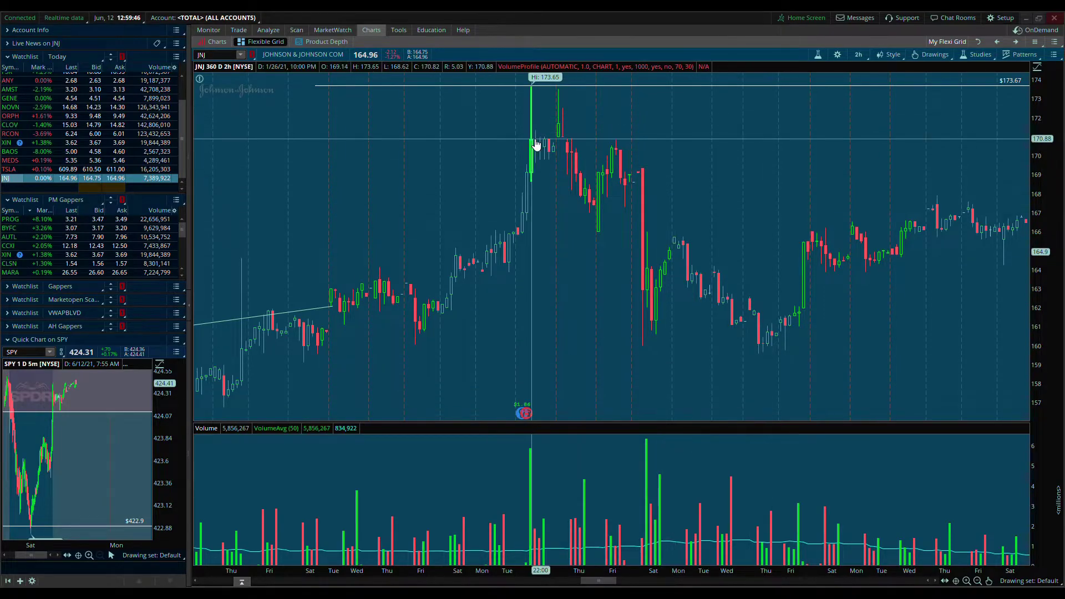
pyautogui.moveTo(809, 76)
pyautogui.click(859, 55)
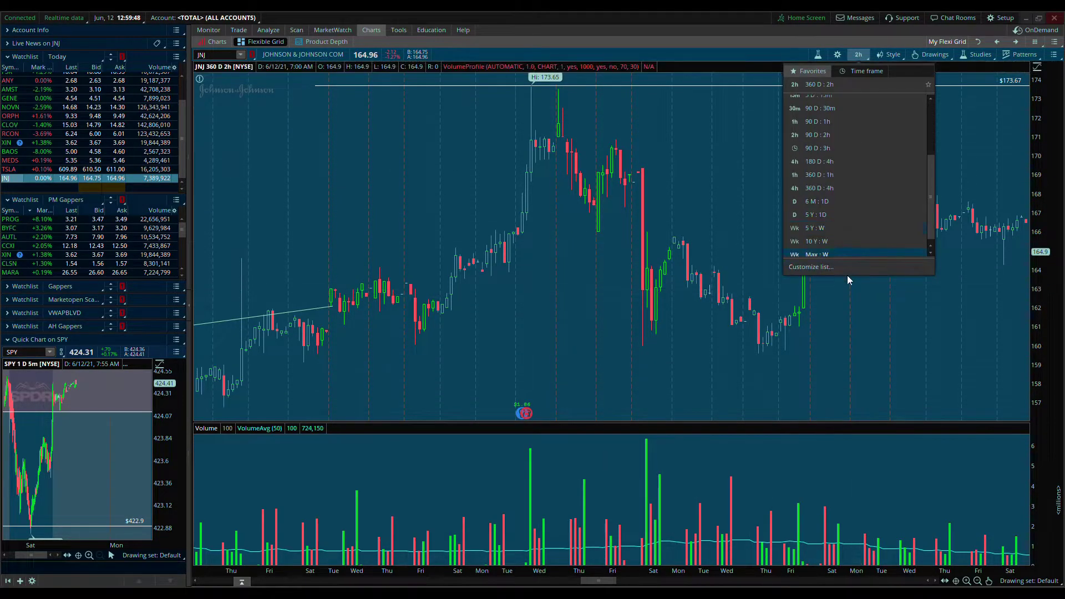
pyautogui.click(855, 189)
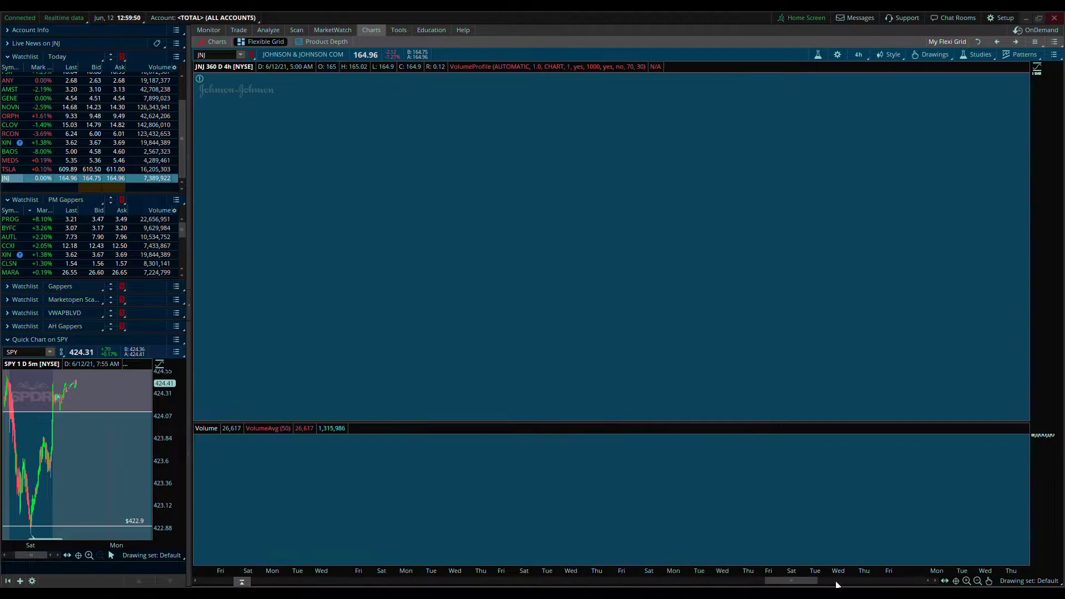
pyautogui.moveTo(807, 581); pyautogui.dragTo(556, 571)
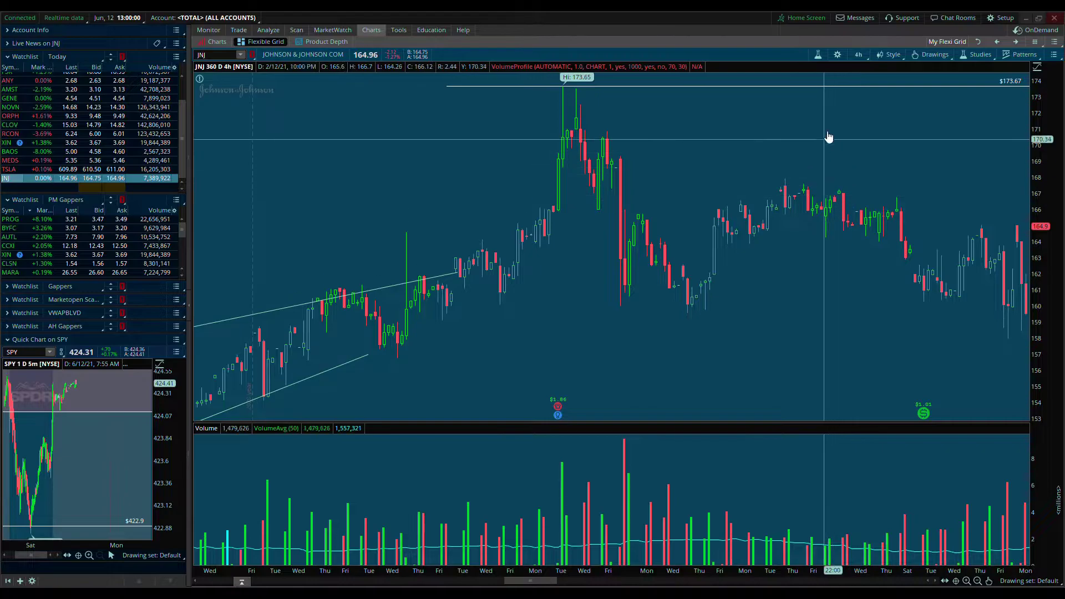
# Return to 360 days of hourly candles and zoom toward the January–February prices.
pyautogui.click(865, 54)
pyautogui.scroll(-2, 850, 232)
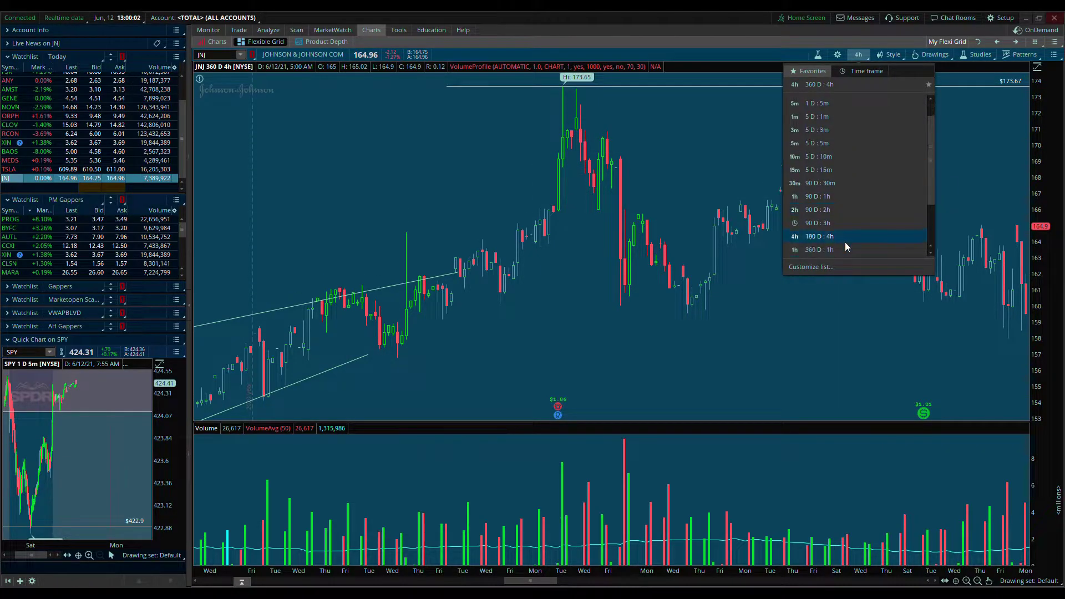
pyautogui.click(846, 244)
pyautogui.click(978, 581)
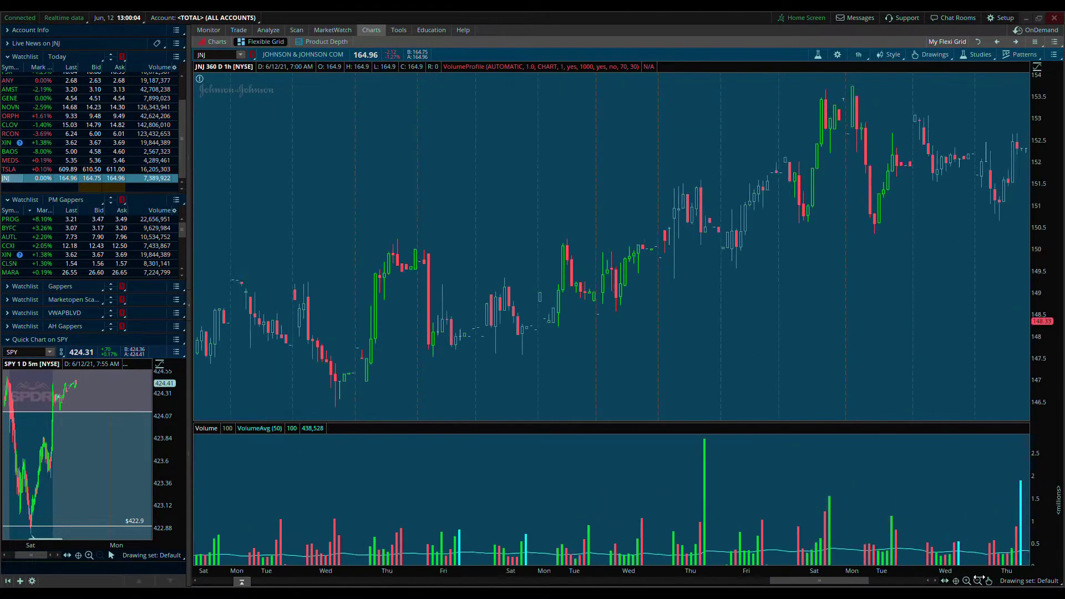
pyautogui.click(977, 582)
pyautogui.click(978, 581)
pyautogui.click(978, 581)
pyautogui.click(978, 581)
pyautogui.moveTo(465, 583); pyautogui.dragTo(684, 579)
pyautogui.click(968, 580)
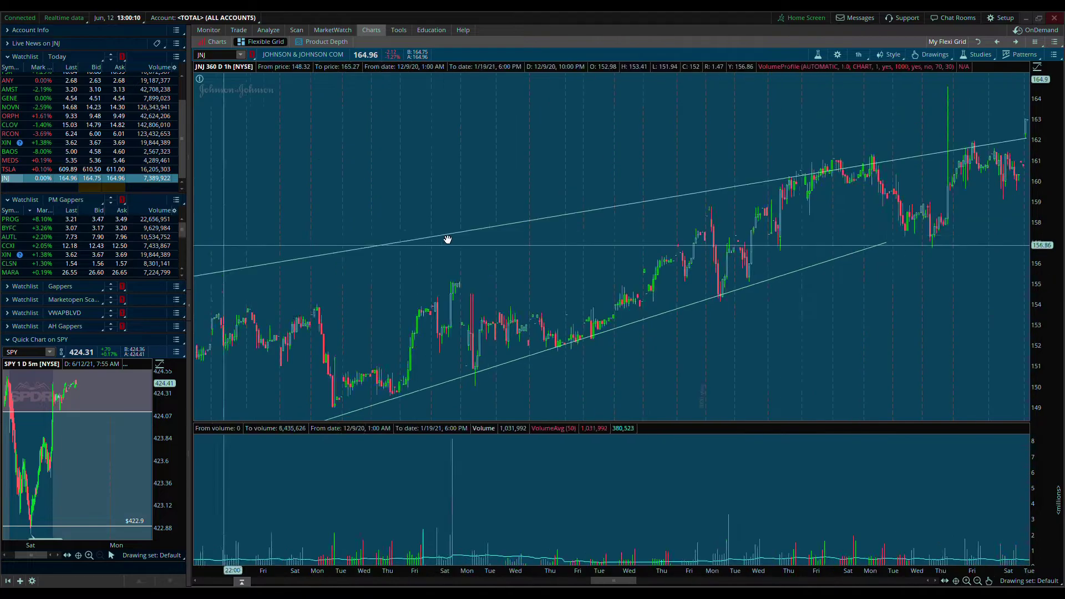
# Pick the rectangle drawing tool and frame the late-January candles with a compressed price scale.
pyautogui.middleClick(811, 158)
pyautogui.click(824, 243)
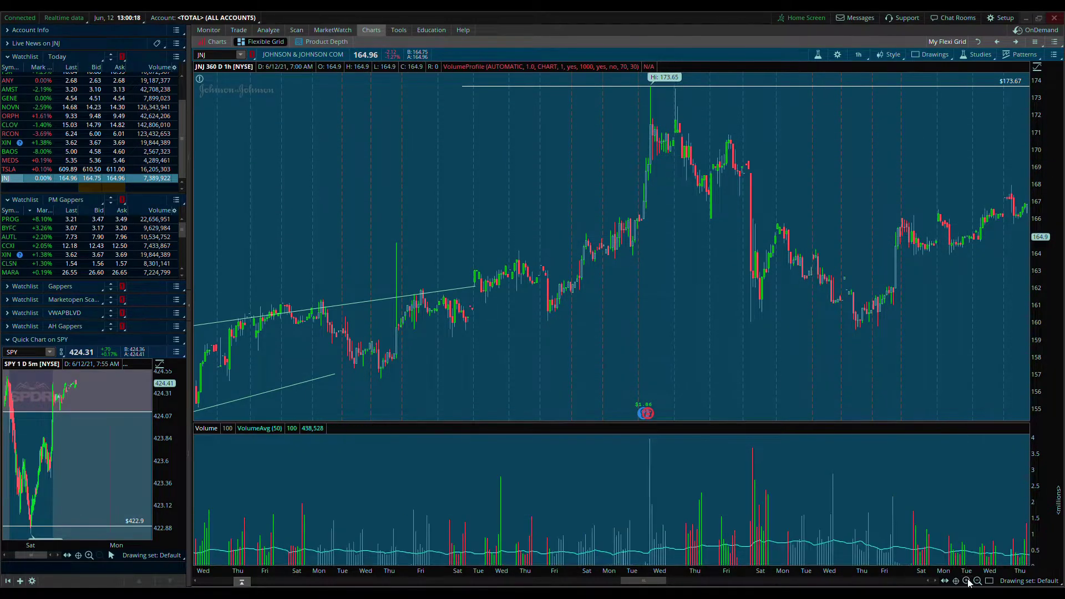
pyautogui.click(966, 581)
pyautogui.moveTo(631, 583); pyautogui.dragTo(650, 581)
pyautogui.moveTo(1056, 215); pyautogui.dragTo(1056, 244)
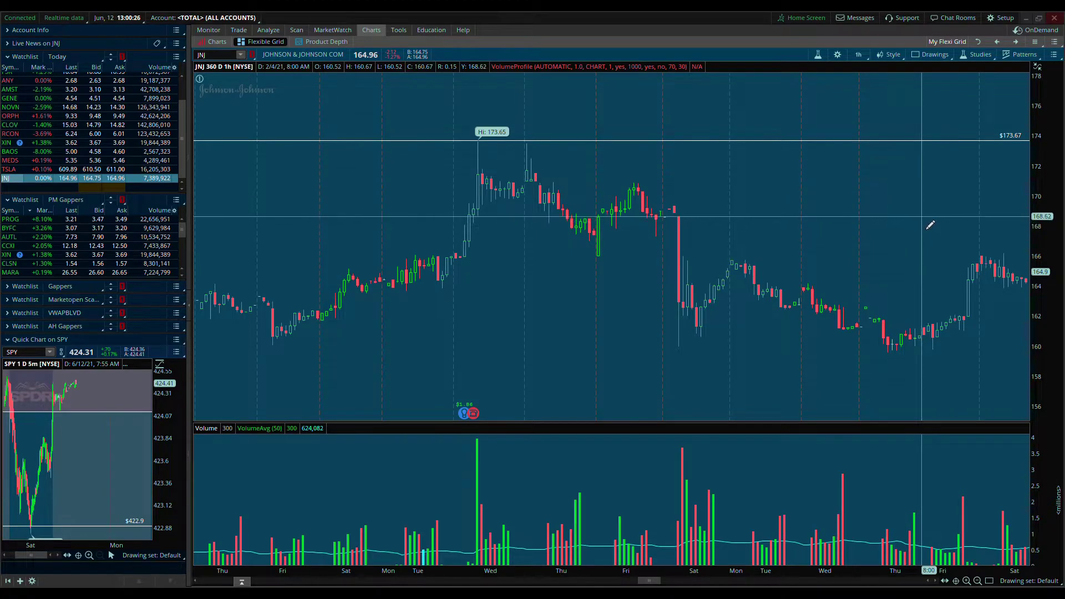
pyautogui.middleClick(721, 165)
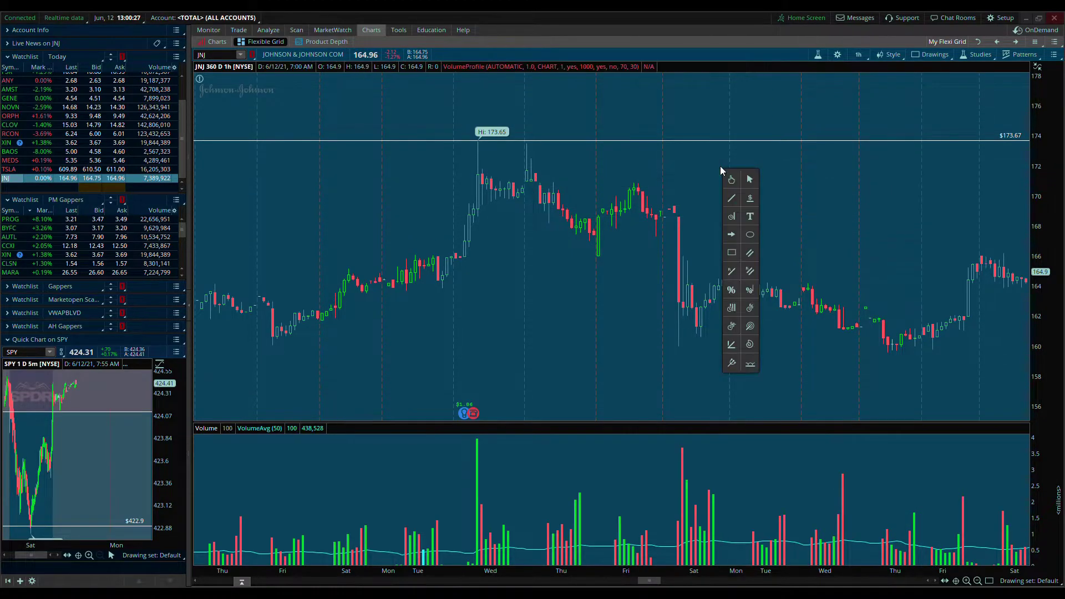
# Draw a shaded purple zone from about 170.9 down to 168.5 around the late-January consolidation.
pyautogui.click(732, 253)
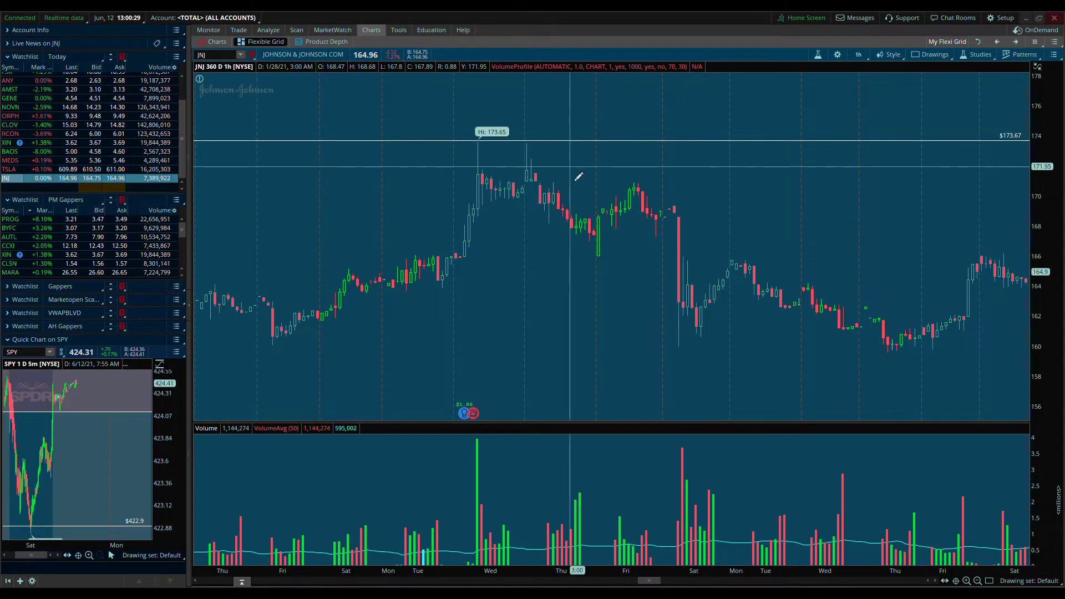
pyautogui.click(598, 182)
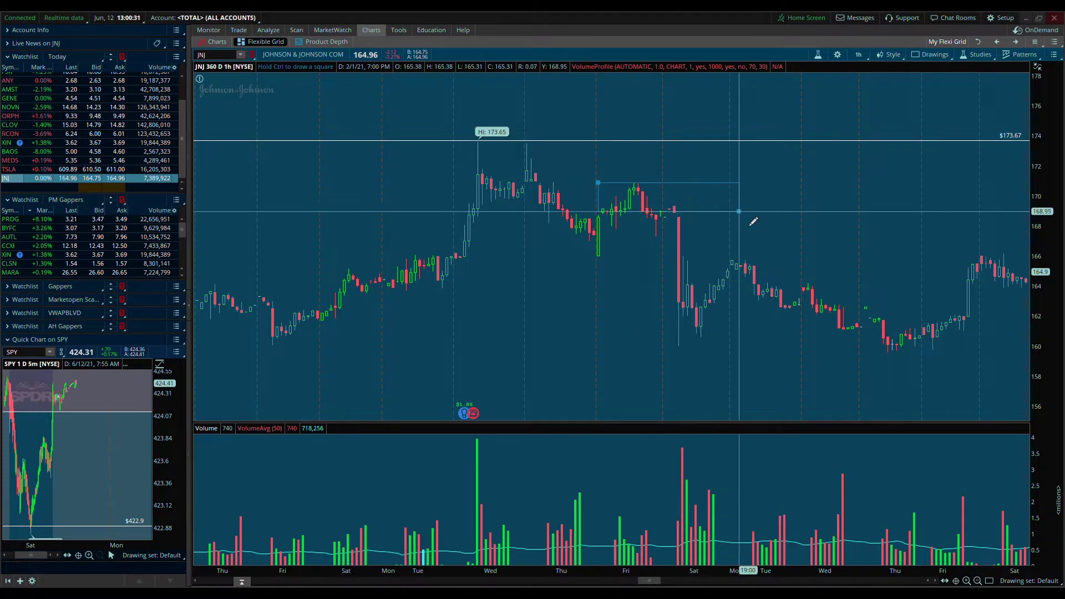
pyautogui.click(837, 219)
pyautogui.middleClick(709, 169)
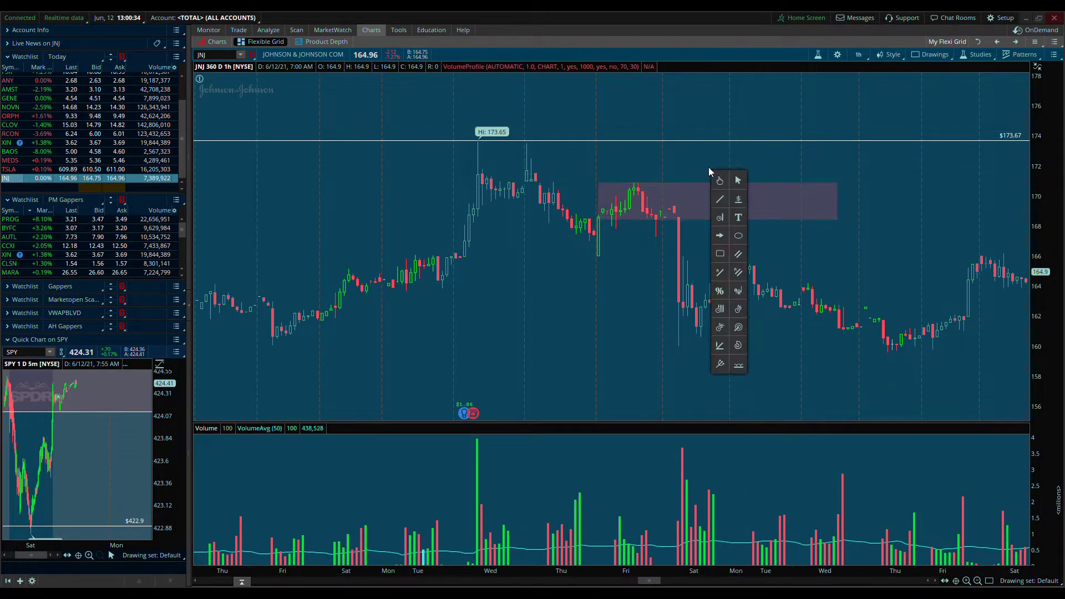
pyautogui.click(980, 583)
pyautogui.moveTo(394, 315); pyautogui.dragTo(461, 316)
pyautogui.click(967, 582)
pyautogui.moveTo(685, 291); pyautogui.dragTo(321, 244)
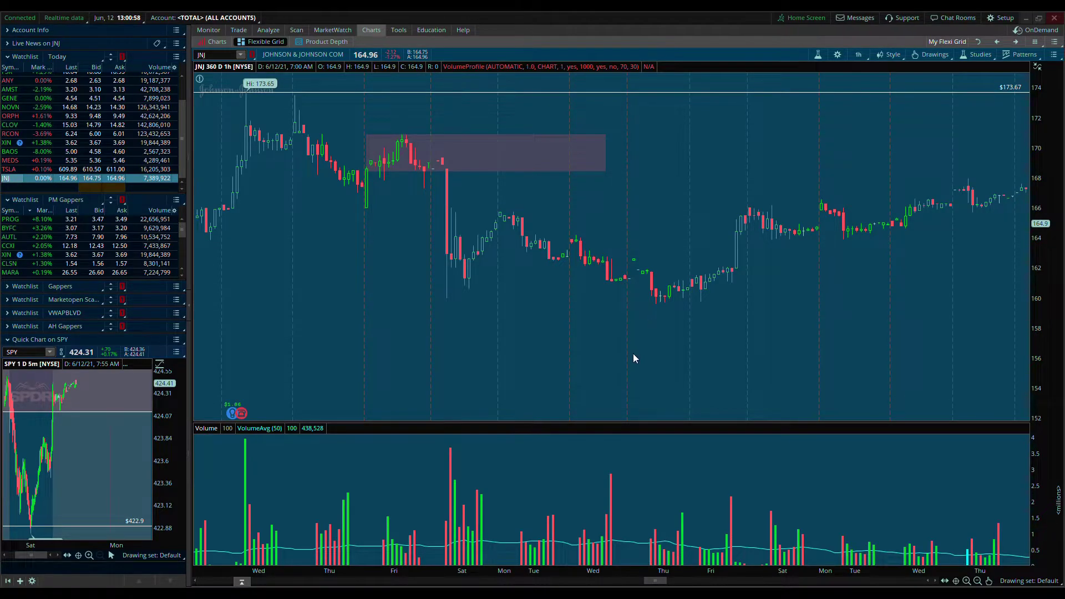
# Zoom out and pan toward April–May to see the zone extending to the right.
pyautogui.click(978, 581)
pyautogui.moveTo(863, 341); pyautogui.dragTo(424, 341)
pyautogui.moveTo(745, 306); pyautogui.dragTo(366, 309)
pyautogui.moveTo(849, 302); pyautogui.dragTo(478, 296)
pyautogui.scroll(-10, 882, 305)
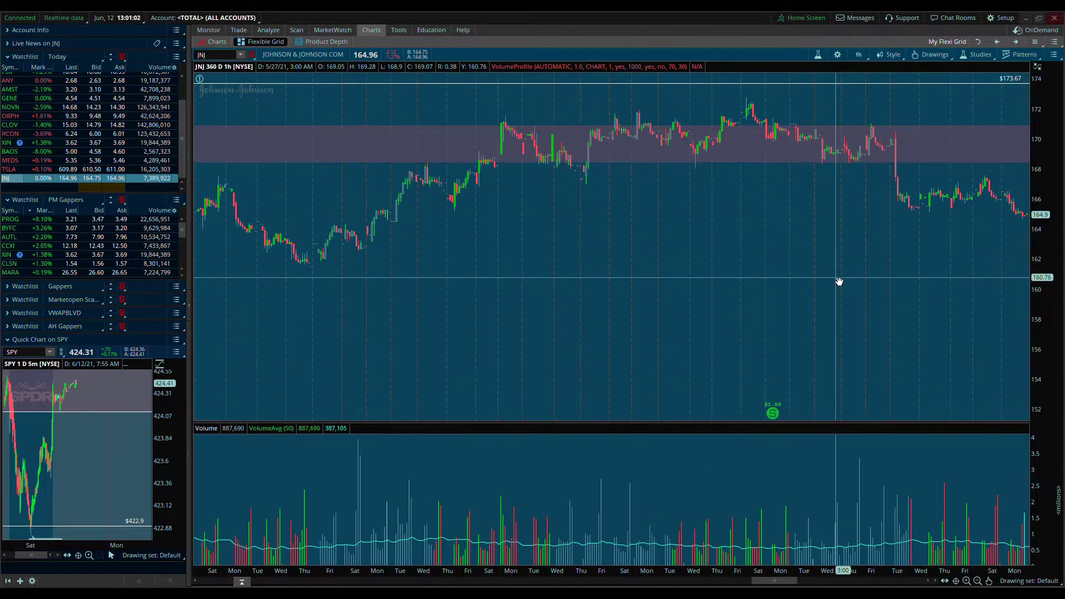
pyautogui.scroll(5, 568, 285)
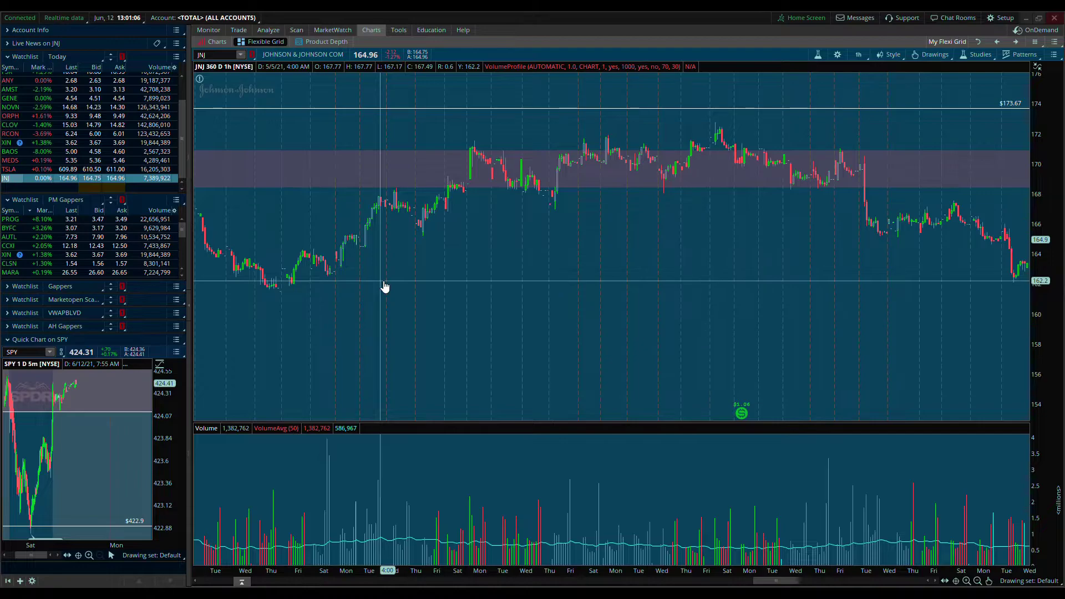
pyautogui.scroll(10, 385, 287)
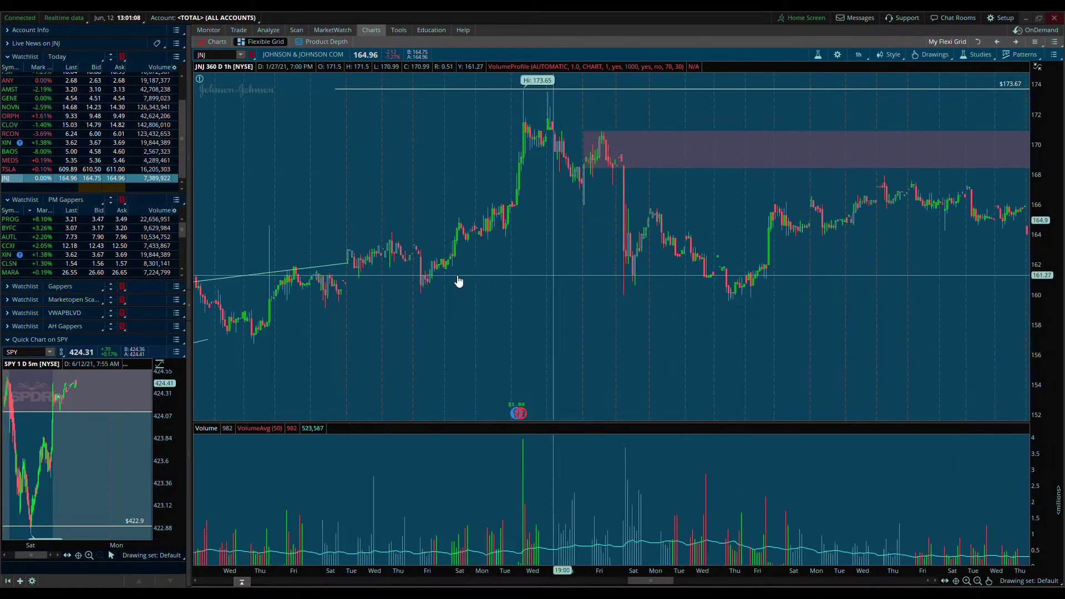
pyautogui.moveTo(626, 261); pyautogui.dragTo(577, 294)
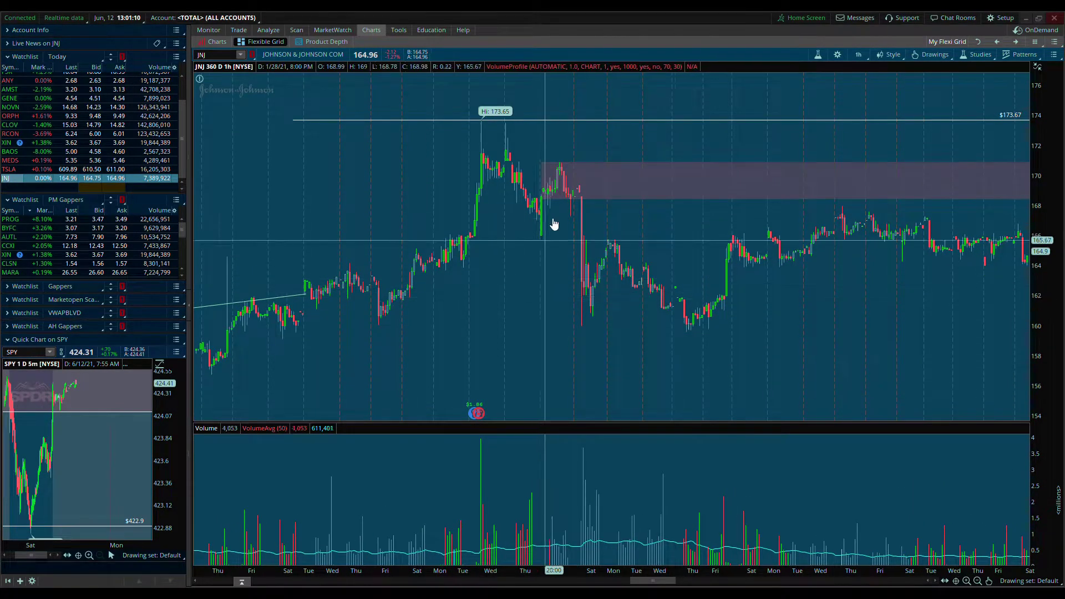
# Resize the purple zone so its top edge sits near 171.02, spanning roughly 169.6–171.
pyautogui.click(527, 189)
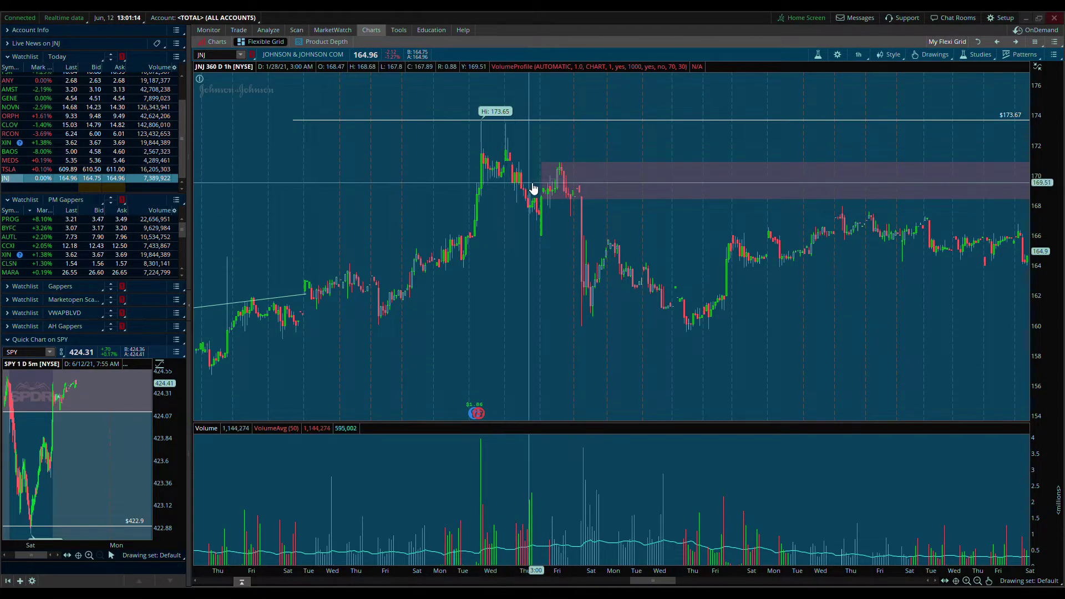
pyautogui.moveTo(584, 178); pyautogui.dragTo(548, 165)
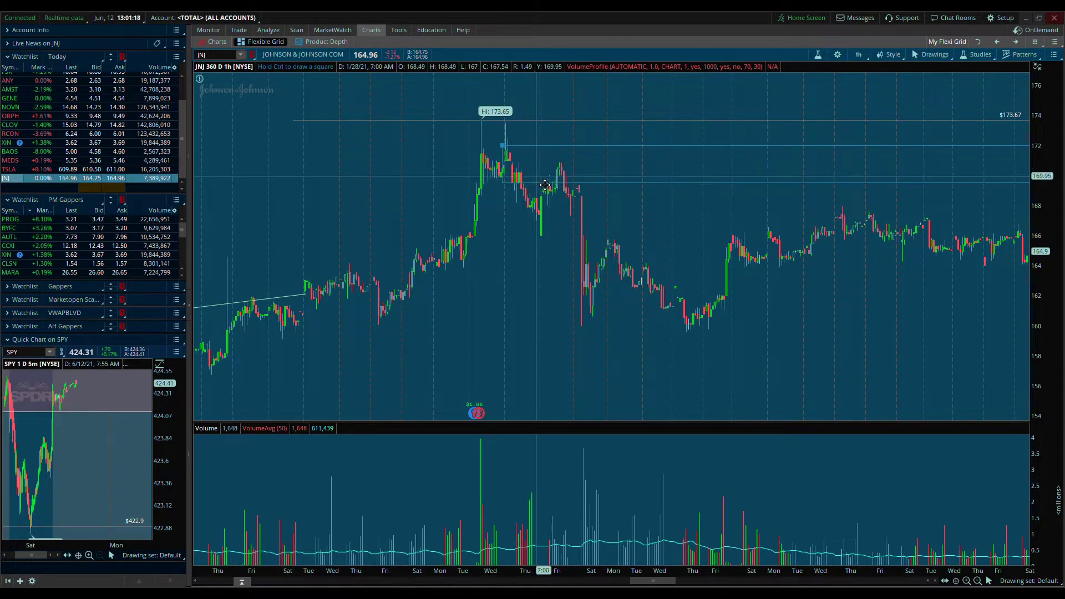
pyautogui.moveTo(510, 154); pyautogui.dragTo(509, 166)
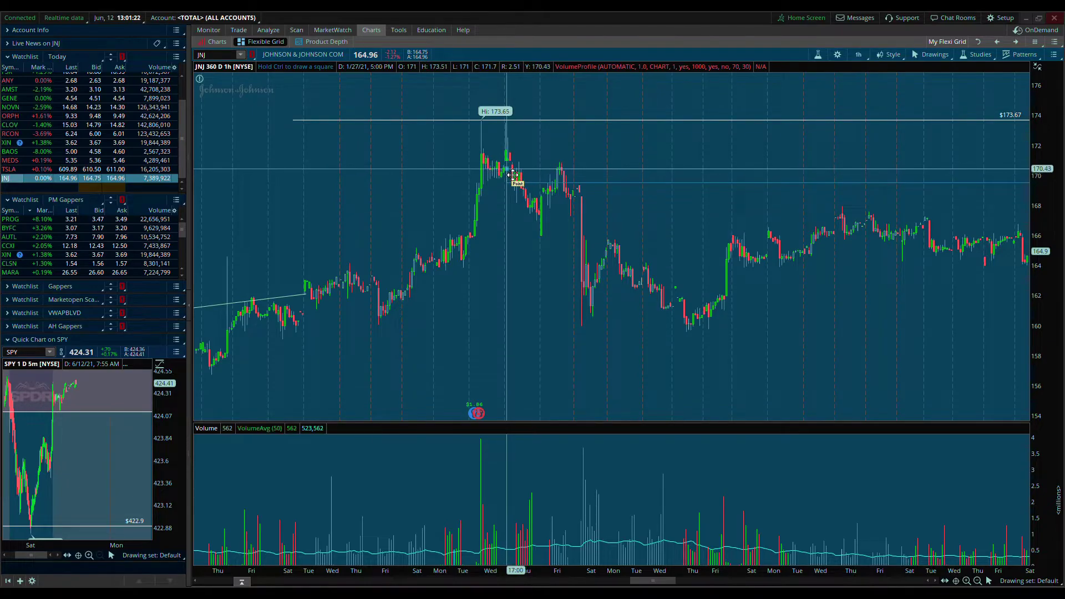
pyautogui.click(969, 580)
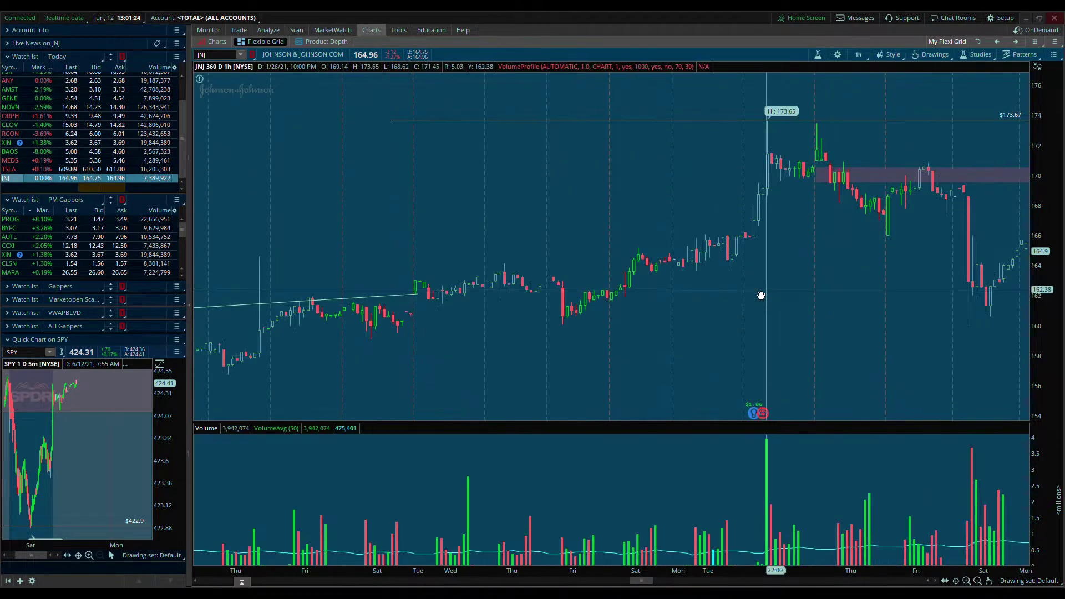
pyautogui.moveTo(770, 295); pyautogui.dragTo(518, 336)
pyautogui.moveTo(1050, 276); pyautogui.dragTo(1053, 209)
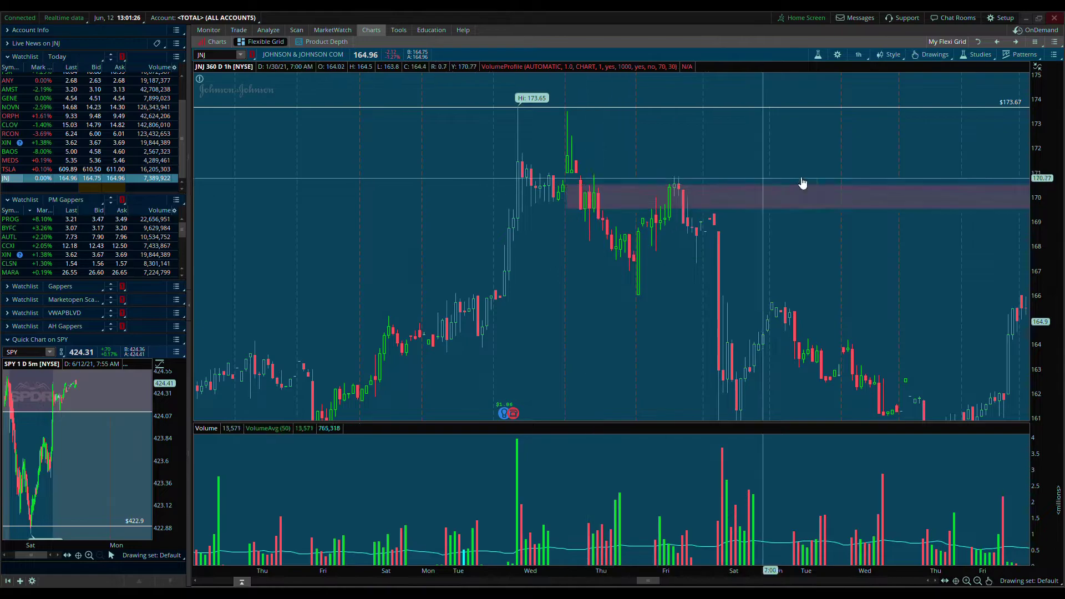
pyautogui.moveTo(574, 191); pyautogui.dragTo(580, 179)
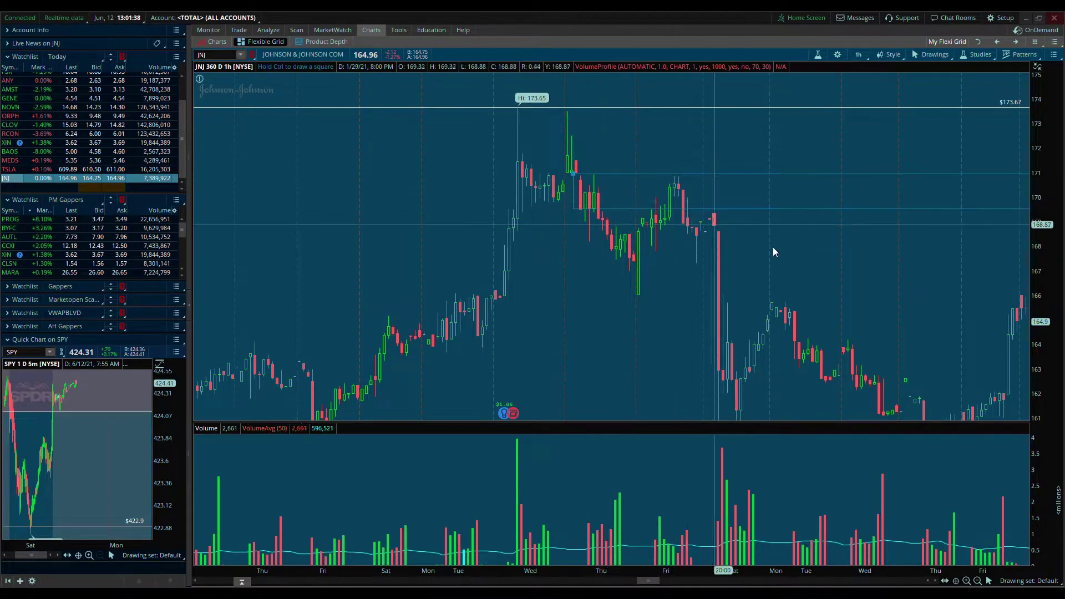
pyautogui.click(382, 593)
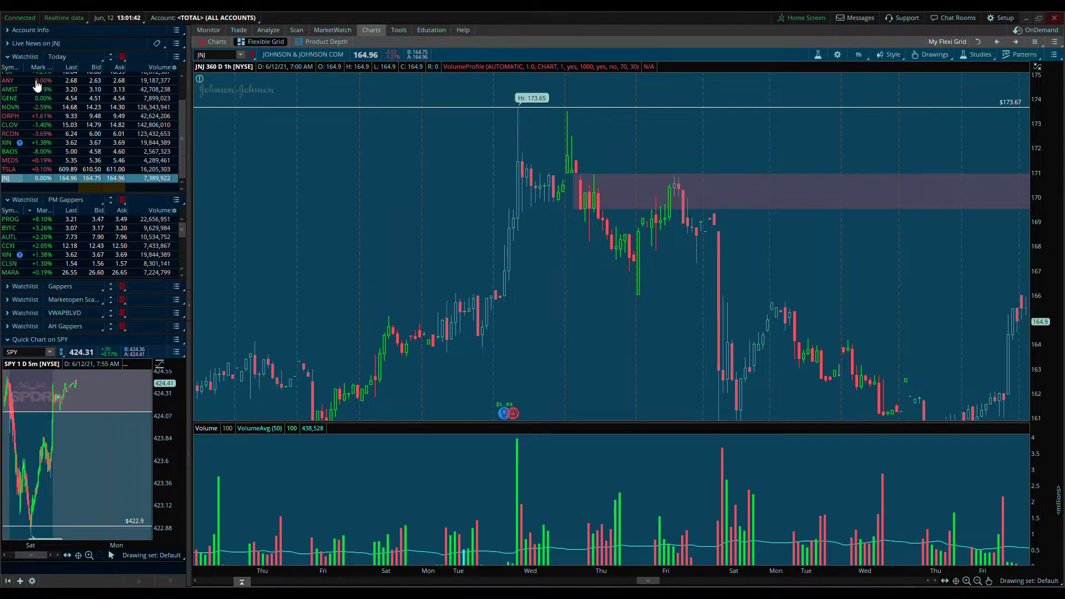
# Review how late April–June prices tested the 169.6–171 zone on the hourly chart.
pyautogui.moveTo(764, 264); pyautogui.dragTo(374, 145)
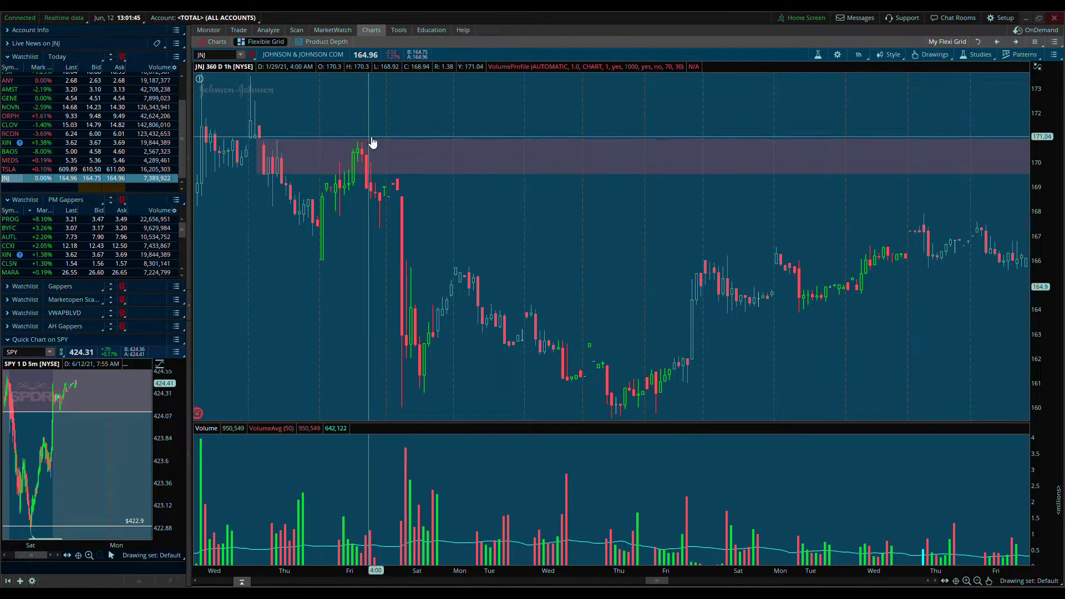
pyautogui.click(977, 581)
pyautogui.moveTo(780, 257); pyautogui.dragTo(894, 219)
pyautogui.moveTo(821, 194); pyautogui.dragTo(453, 241)
pyautogui.moveTo(943, 278); pyautogui.dragTo(289, 249)
pyautogui.moveTo(955, 266); pyautogui.dragTo(289, 244)
pyautogui.moveTo(869, 247); pyautogui.dragTo(702, 297)
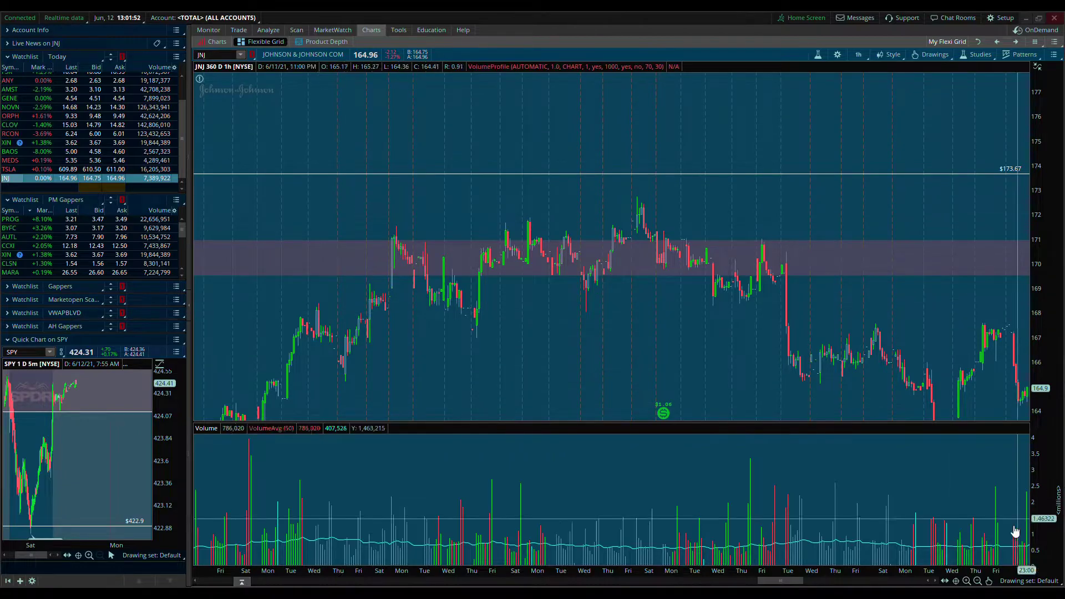
pyautogui.click(977, 582)
pyautogui.moveTo(454, 390); pyautogui.dragTo(800, 318)
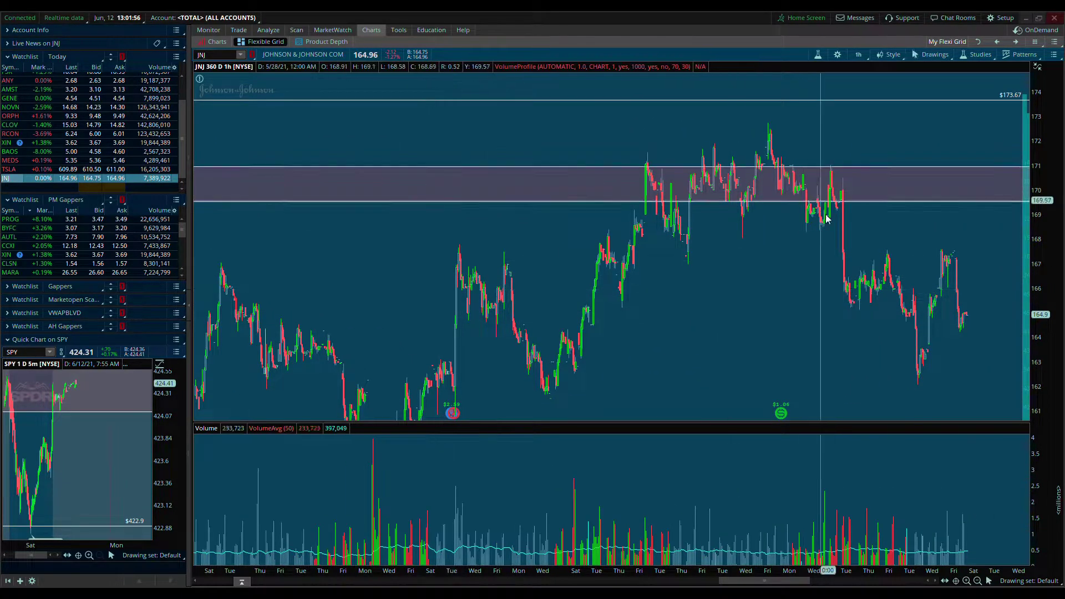
pyautogui.click(967, 582)
pyautogui.moveTo(798, 255); pyautogui.dragTo(317, 250)
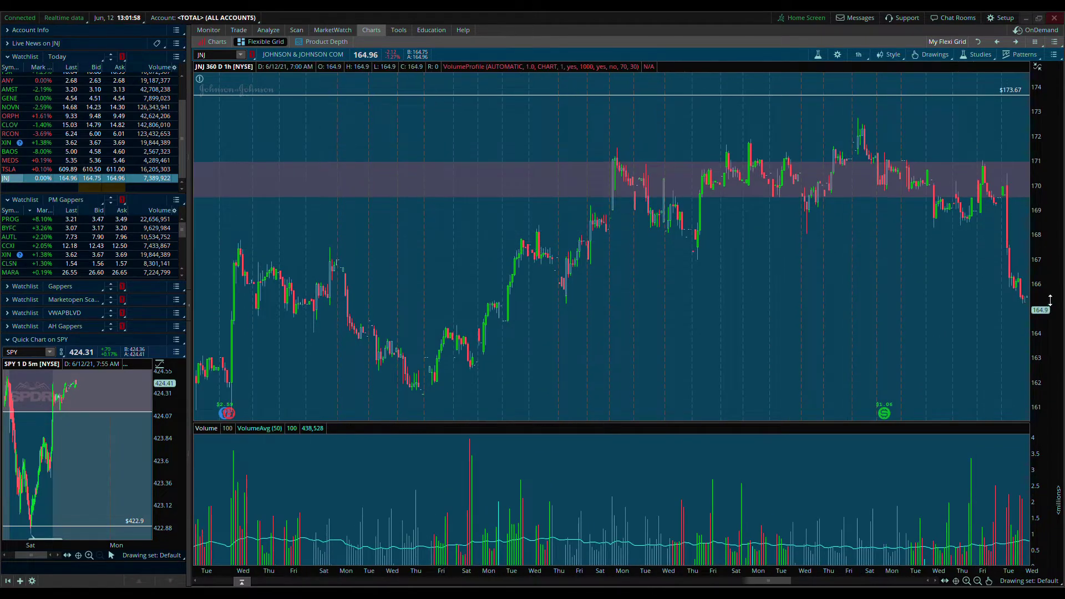
pyautogui.moveTo(1050, 300); pyautogui.dragTo(1050, 252)
pyautogui.moveTo(793, 247); pyautogui.dragTo(602, 299)
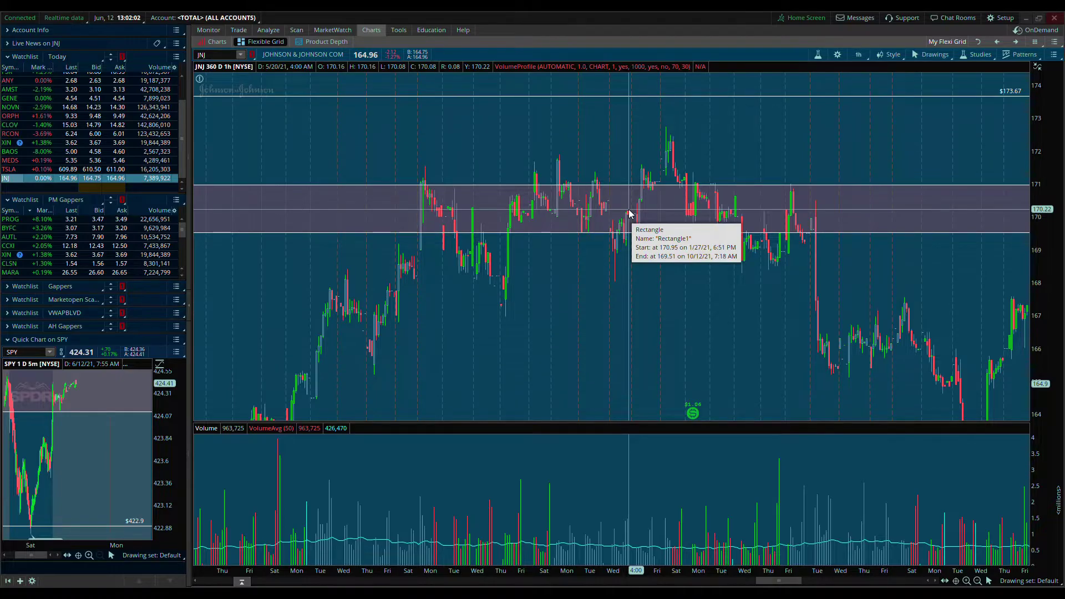
# Zoom in on the latest candles, then zoom out and pan back to older data.
pyautogui.click(967, 581)
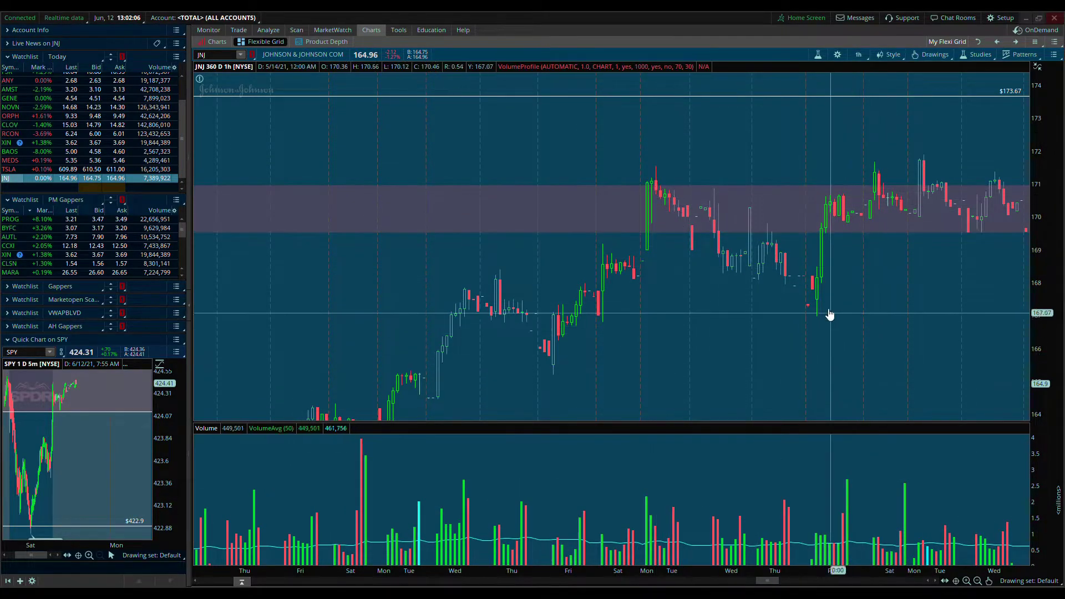
pyautogui.scroll(5, 583, 285)
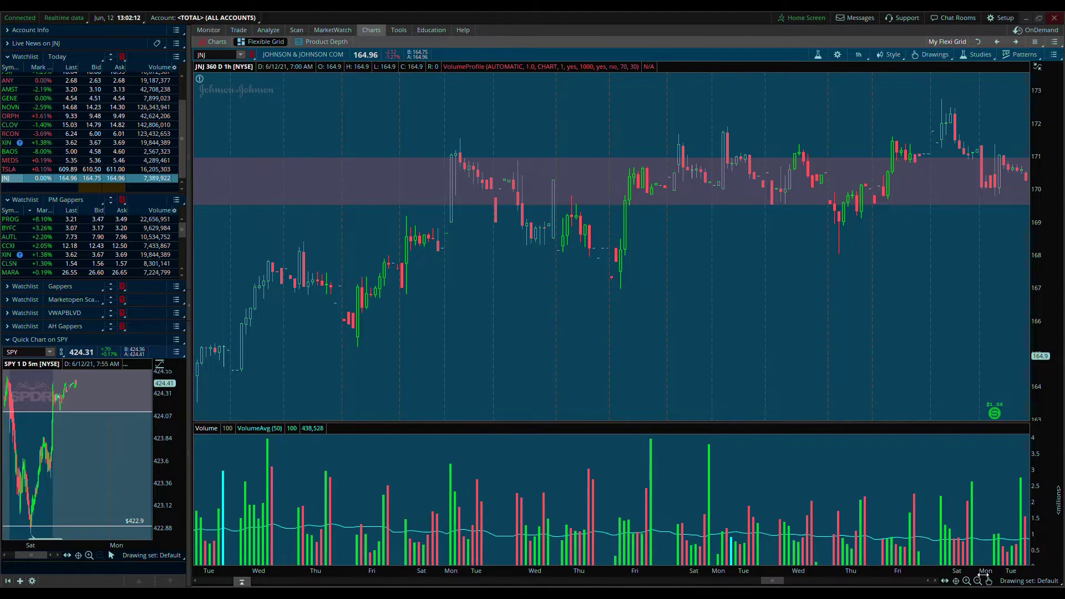
pyautogui.scroll(-5, 497, 314)
pyautogui.scroll(-5, 768, 291)
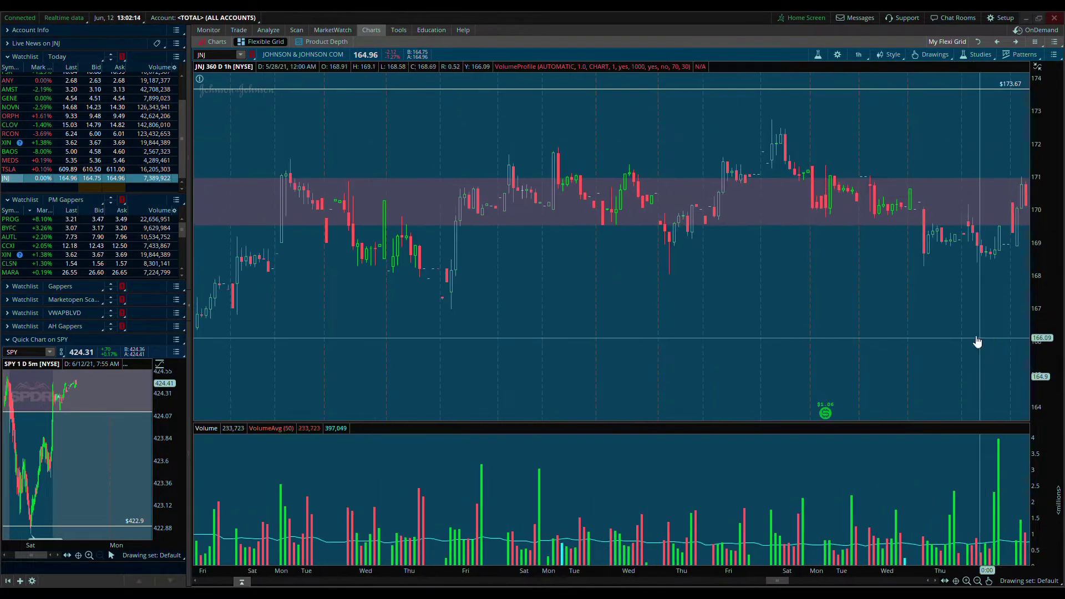
pyautogui.moveTo(921, 371); pyautogui.dragTo(327, 355)
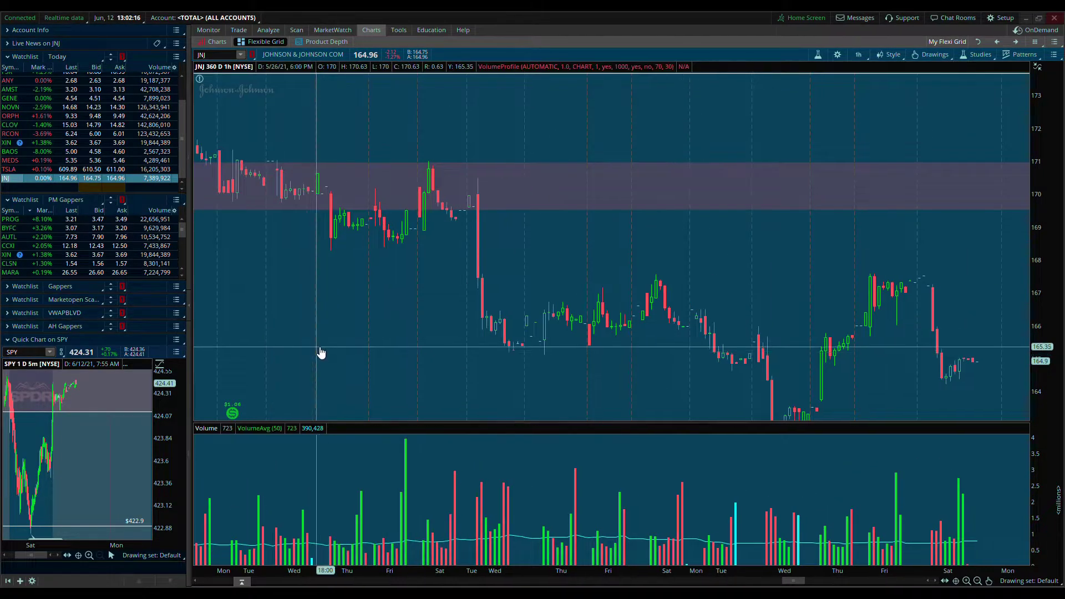
pyautogui.click(978, 581)
pyautogui.moveTo(454, 299); pyautogui.dragTo(951, 285)
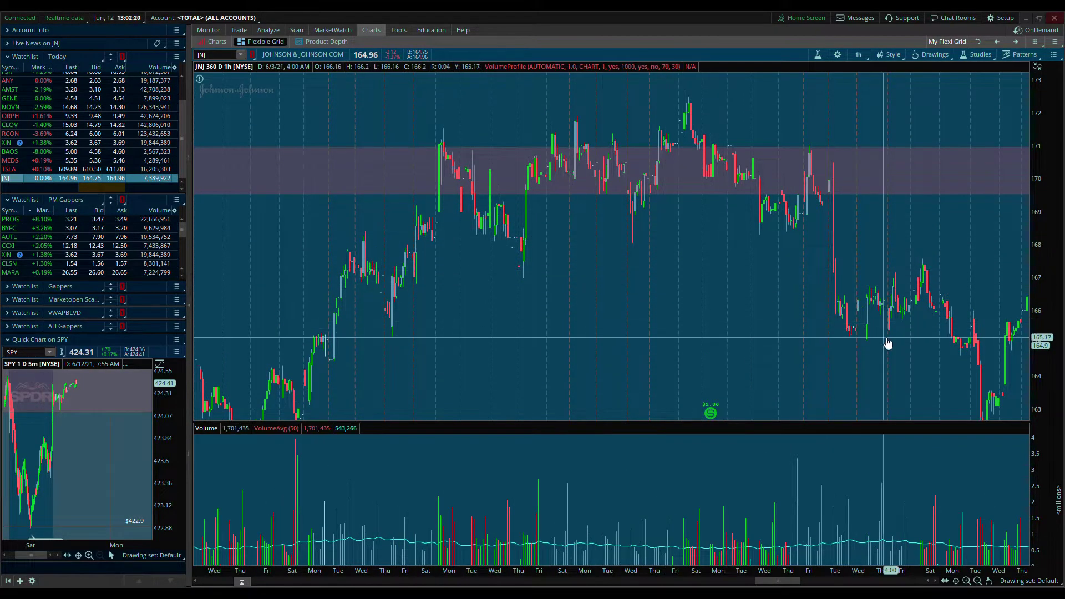
pyautogui.click(859, 55)
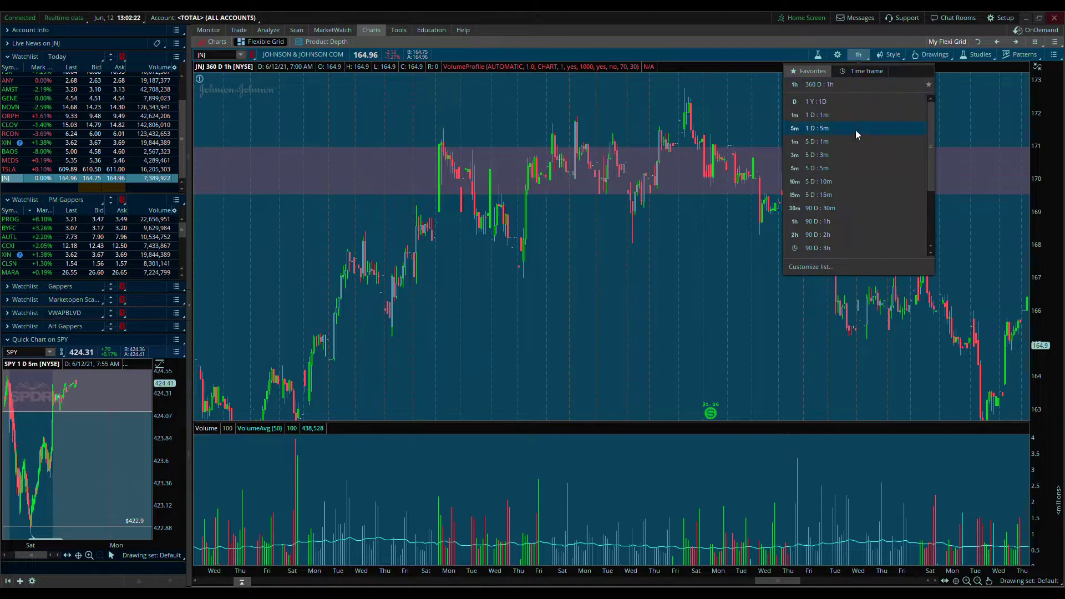
# Put JNJ on 5 D : 5m and pan across the week's 162.07–167.58 range.
pyautogui.click(840, 168)
pyautogui.moveTo(795, 582); pyautogui.dragTo(324, 581)
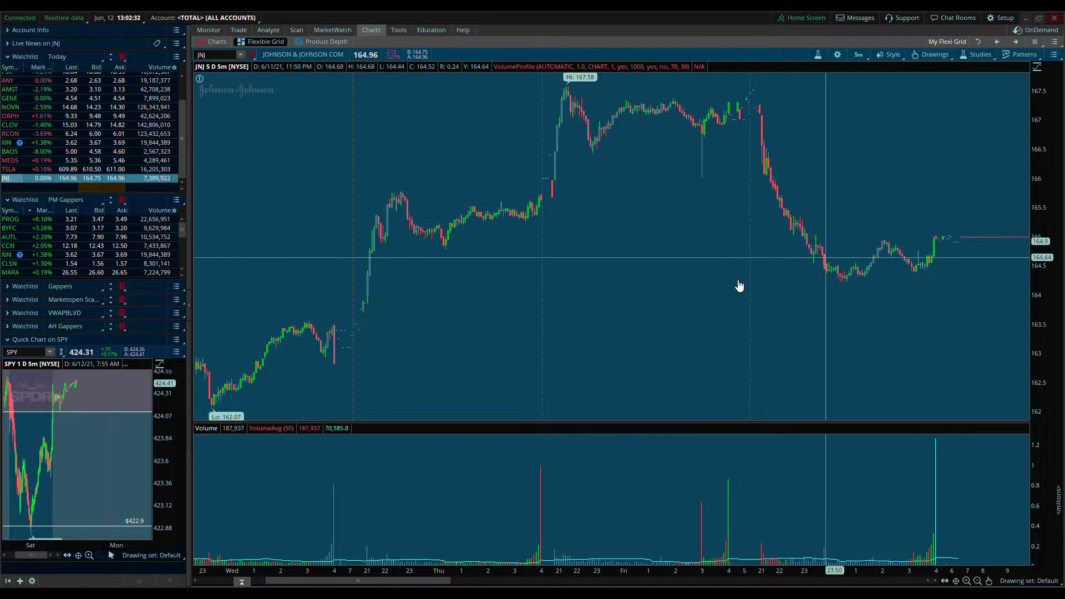
pyautogui.moveTo(376, 345); pyautogui.dragTo(496, 332)
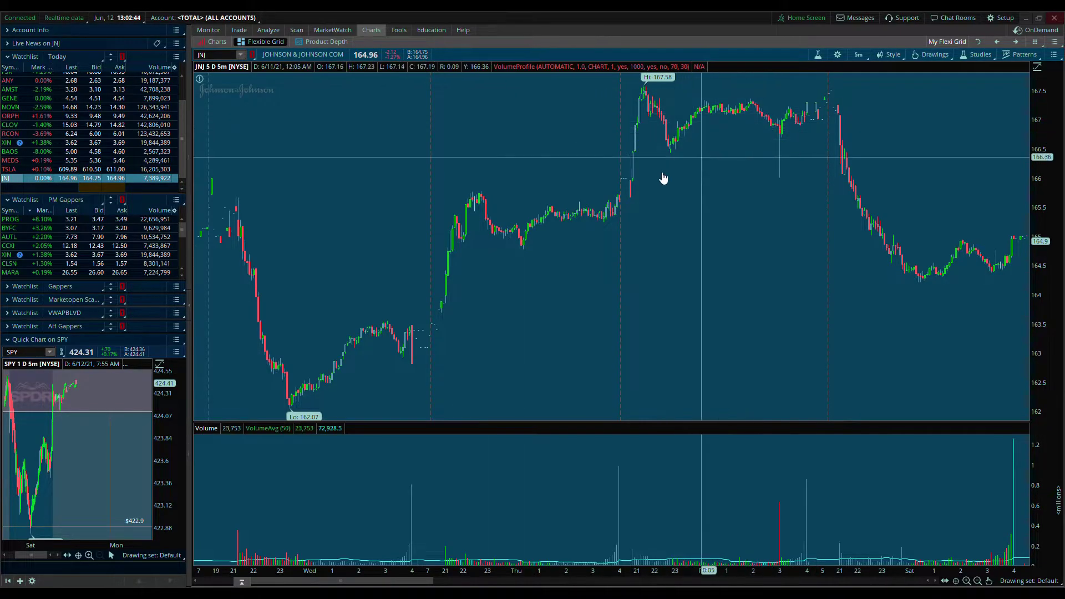
pyautogui.moveTo(449, 369); pyautogui.dragTo(631, 340)
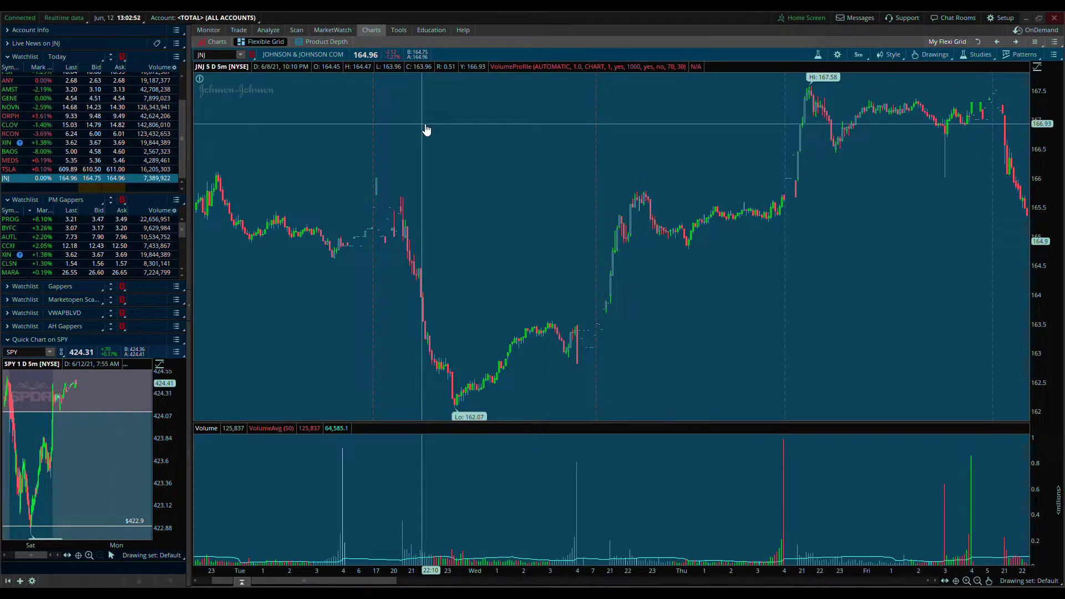
pyautogui.moveTo(1048, 195); pyautogui.dragTo(1046, 294)
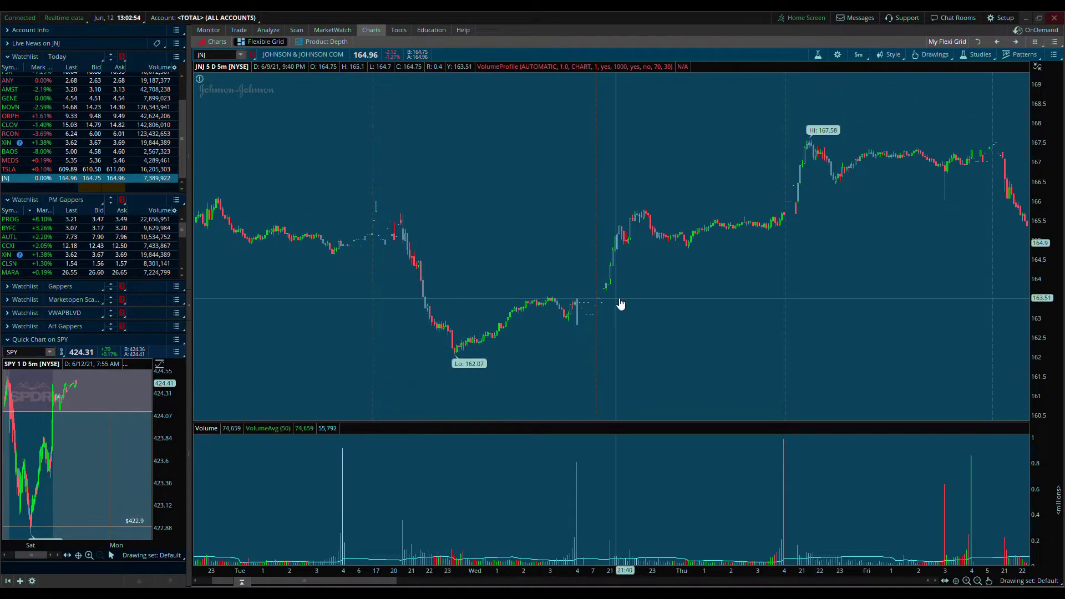
pyautogui.click(858, 55)
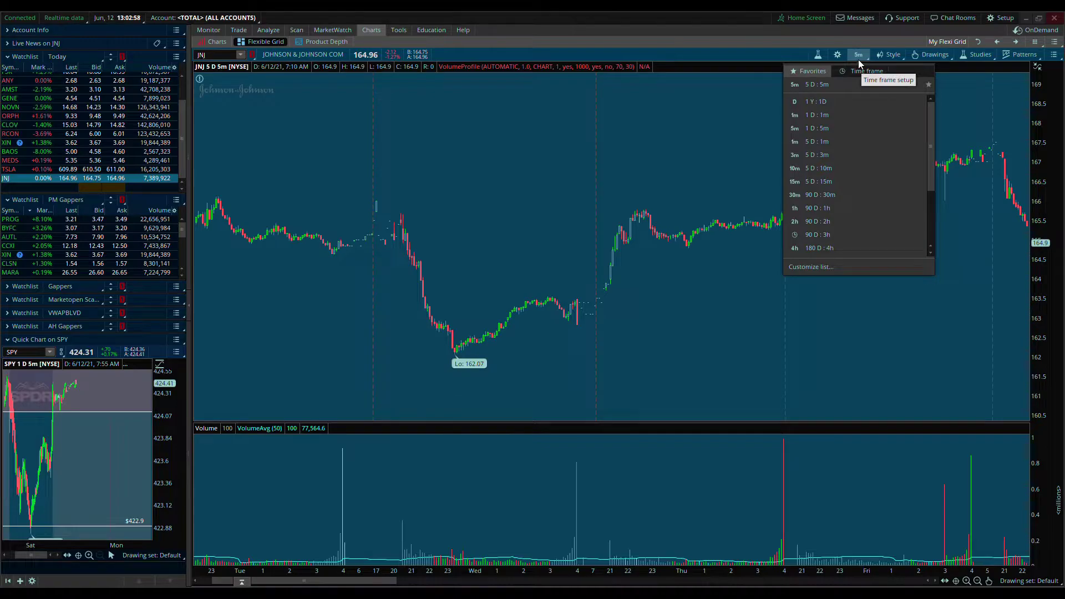
# Switch JNJ to 180 days of 4-hour candles and stretch the shaded zone up to the 173.65 high.
pyautogui.click(853, 248)
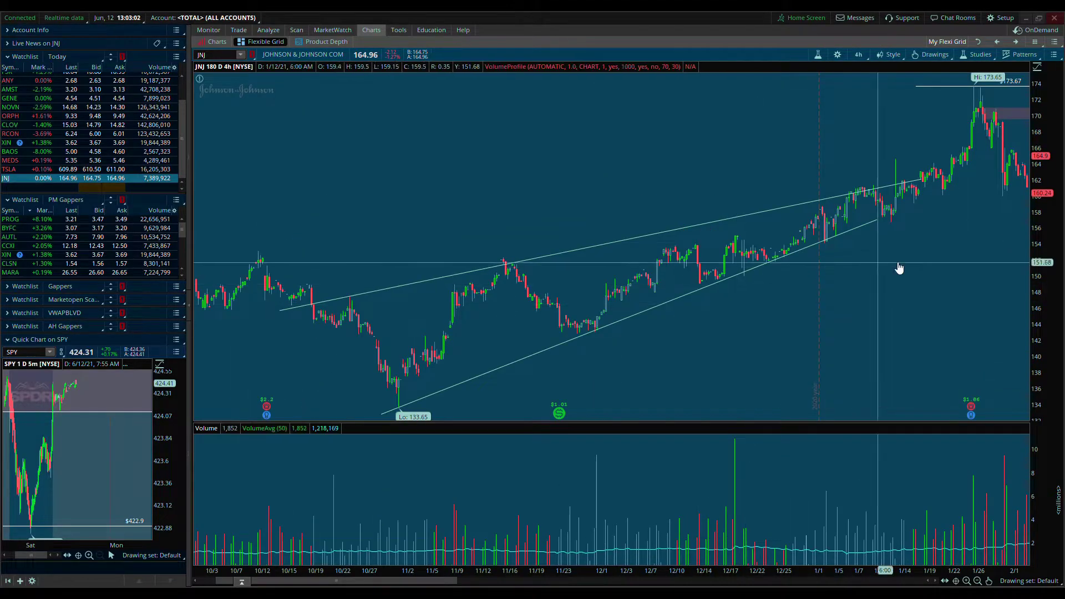
pyautogui.moveTo(870, 269); pyautogui.dragTo(466, 335)
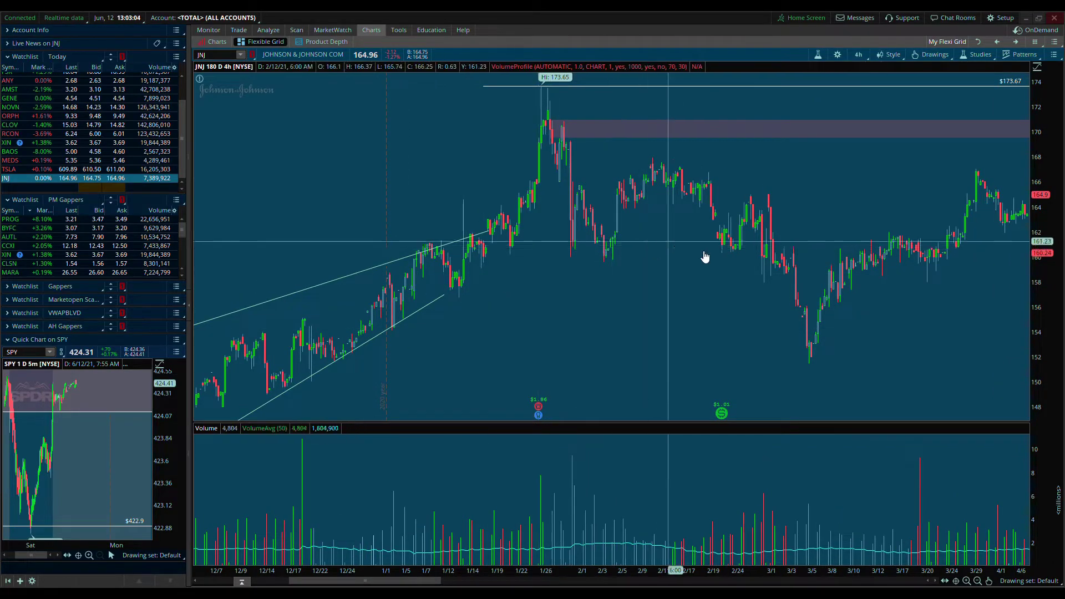
pyautogui.click(967, 581)
pyautogui.scroll(-5, 607, 303)
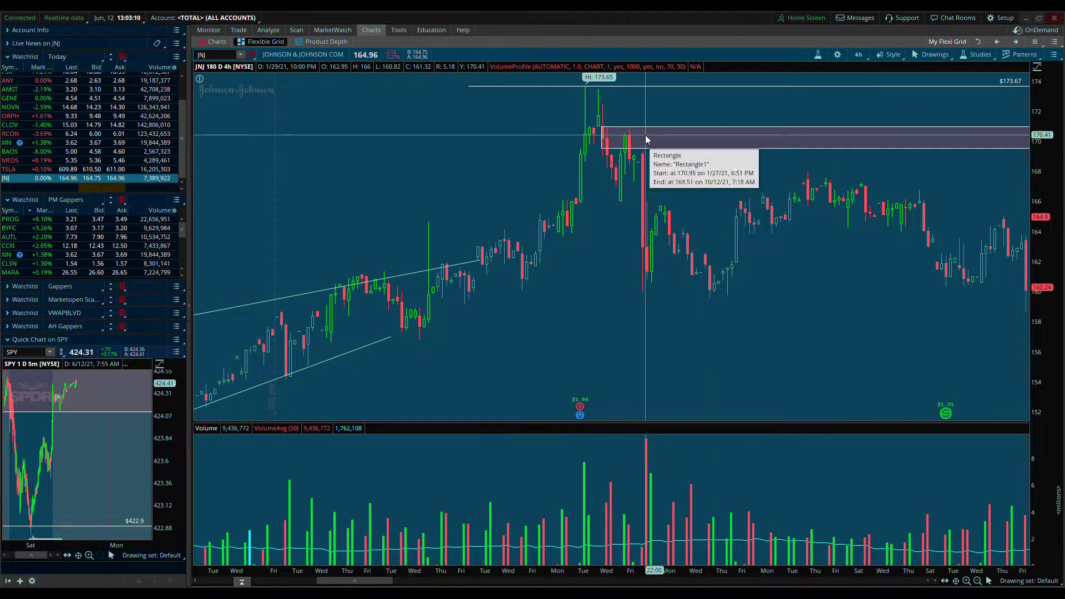
pyautogui.moveTo(645, 135)
pyautogui.mouseDown()
pyautogui.moveTo(632, 114)
pyautogui.moveTo(556, 93)
pyautogui.mouseUp()
pyautogui.moveTo(837, 278)
pyautogui.mouseDown()
pyautogui.moveTo(613, 272)
pyautogui.moveTo(657, 277)
pyautogui.mouseUp()
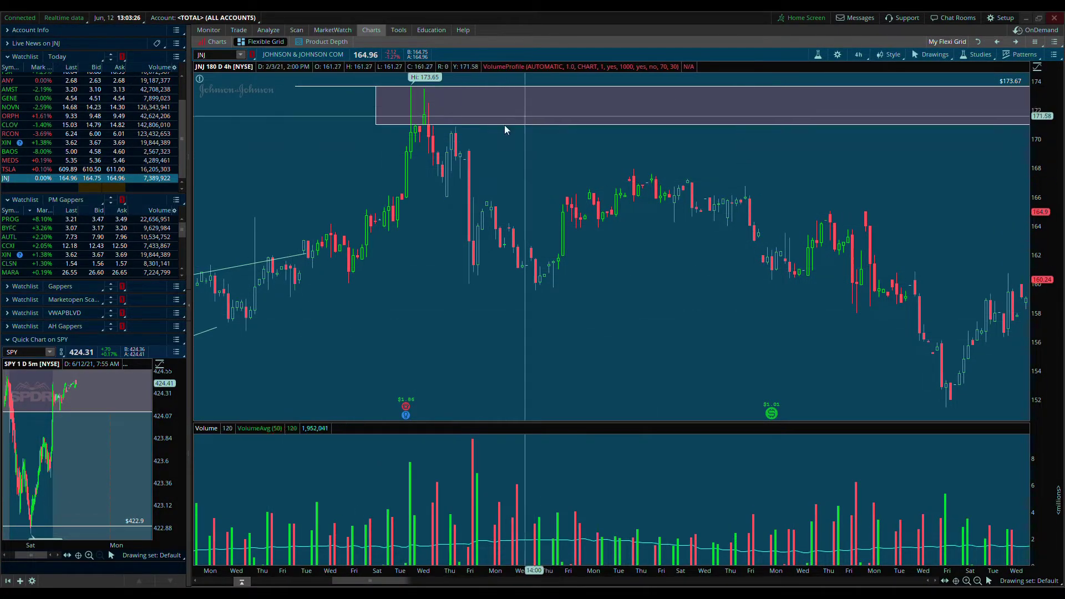
# Zoom out to check the zone against the volume profile and the latest bars.
pyautogui.click(978, 581)
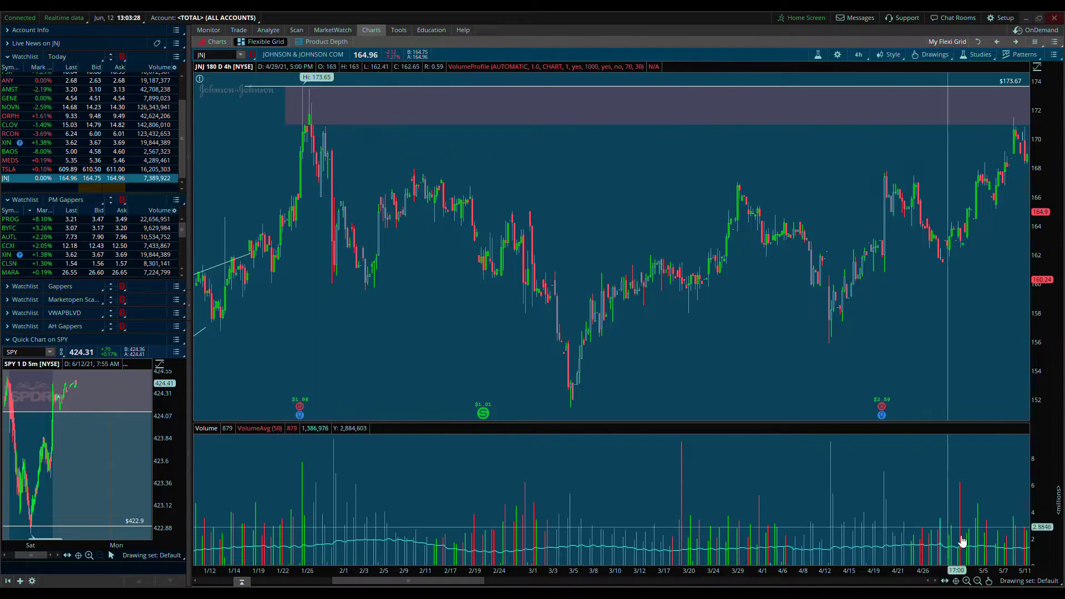
pyautogui.click(978, 581)
pyautogui.scroll(3, 466, 206)
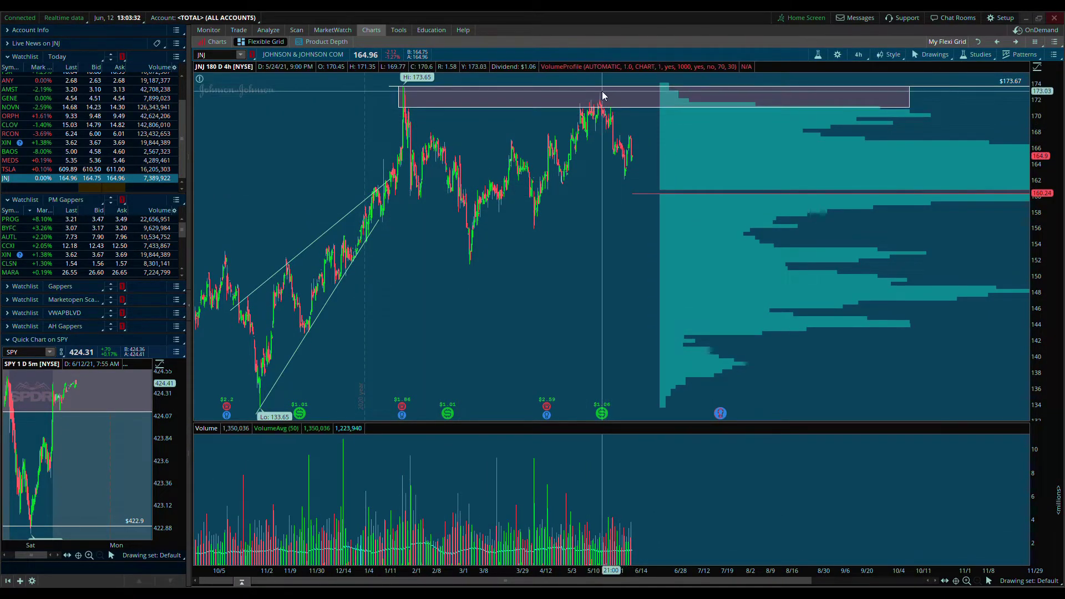
pyautogui.click(967, 581)
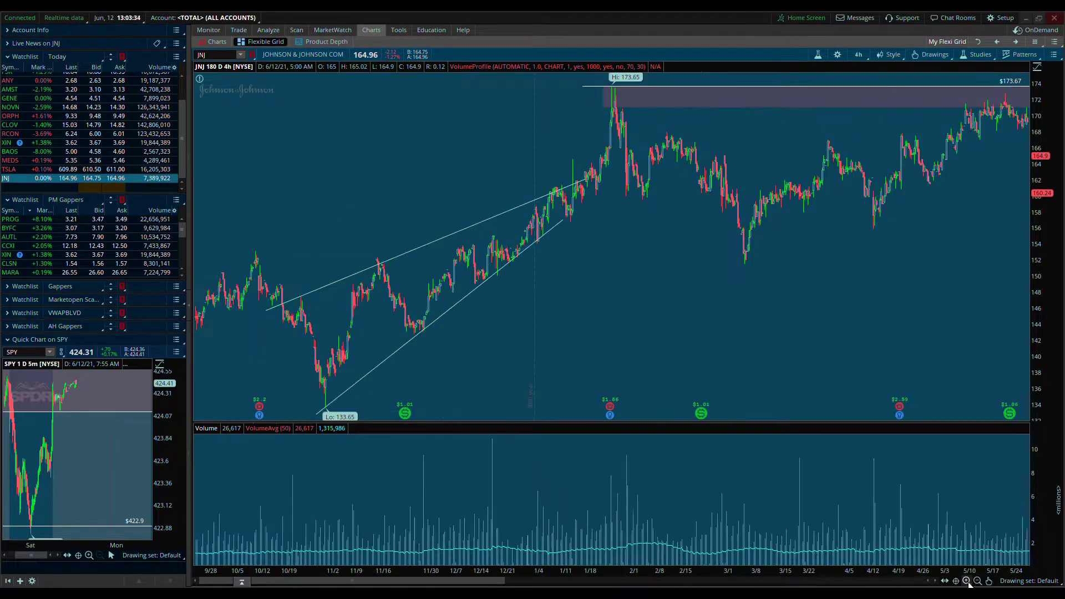
pyautogui.moveTo(826, 233); pyautogui.dragTo(571, 280)
pyautogui.moveTo(863, 244); pyautogui.dragTo(530, 238)
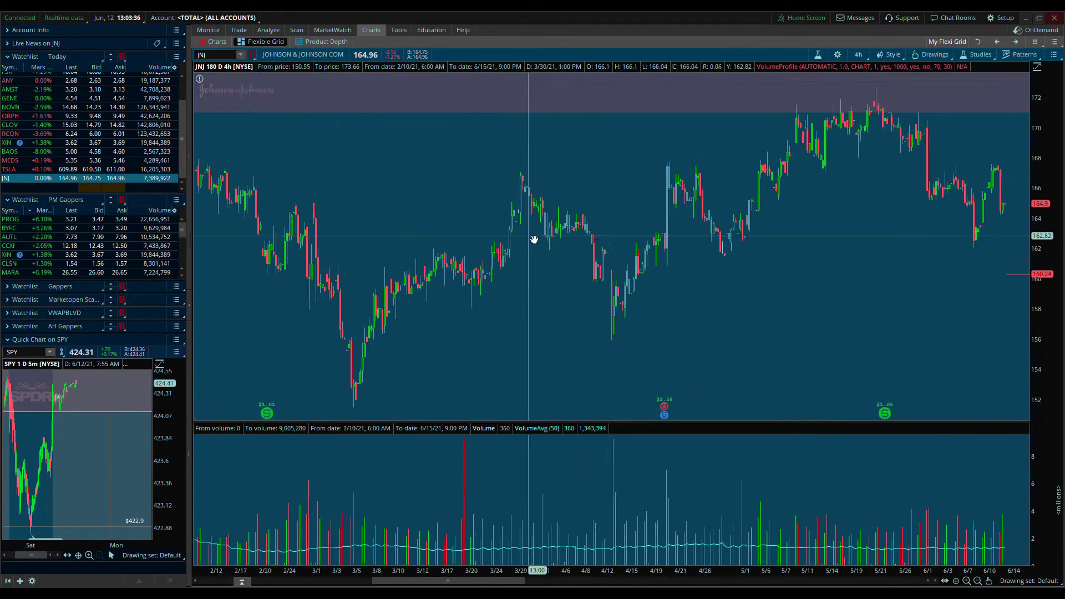
pyautogui.click(978, 581)
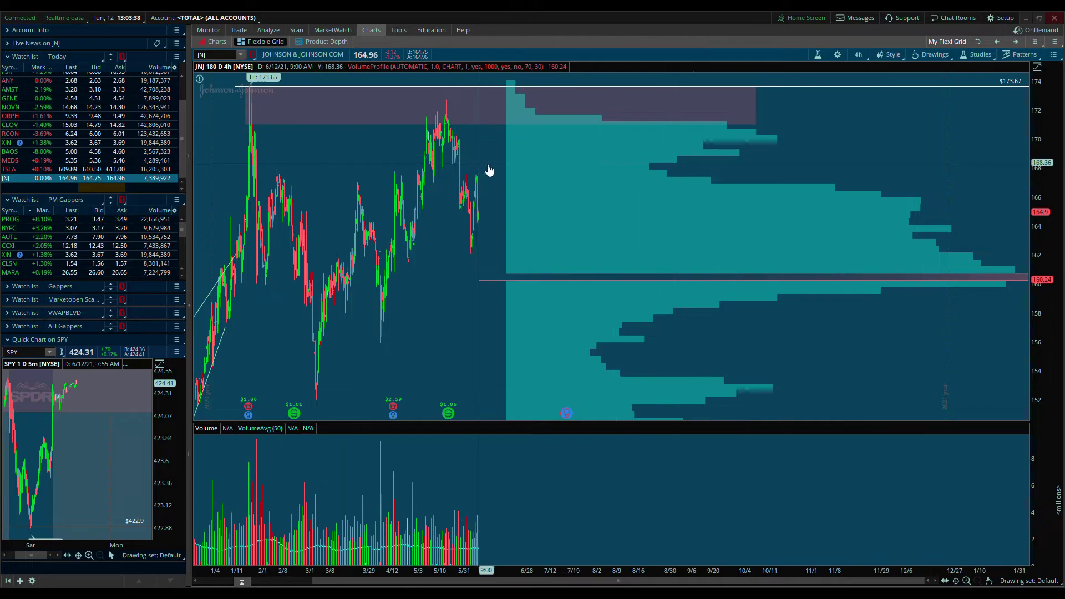
pyautogui.moveTo(485, 166); pyautogui.dragTo(578, 168)
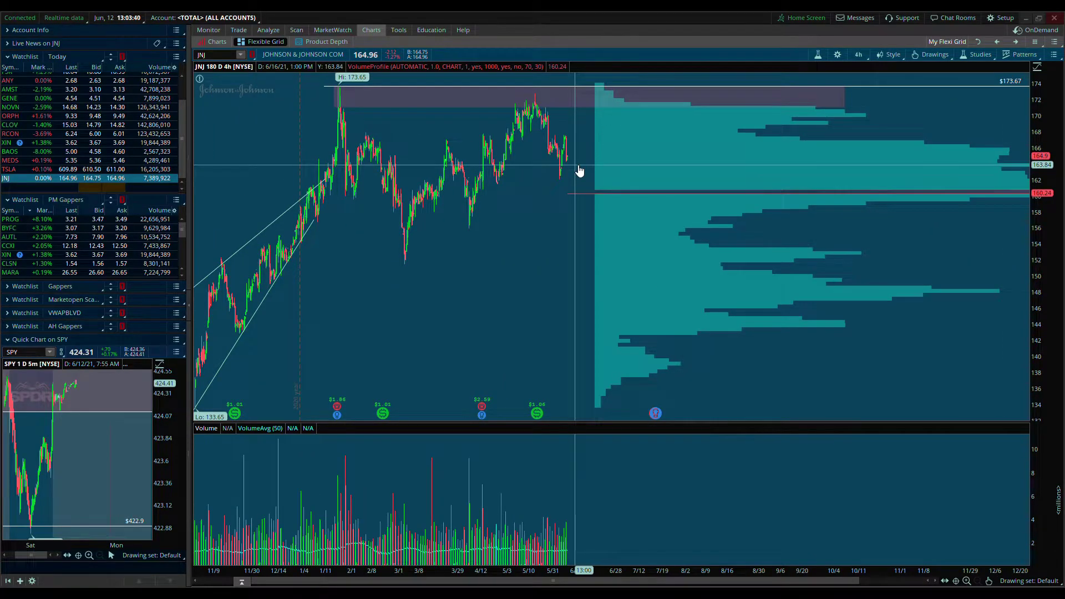
pyautogui.moveTo(364, 86)
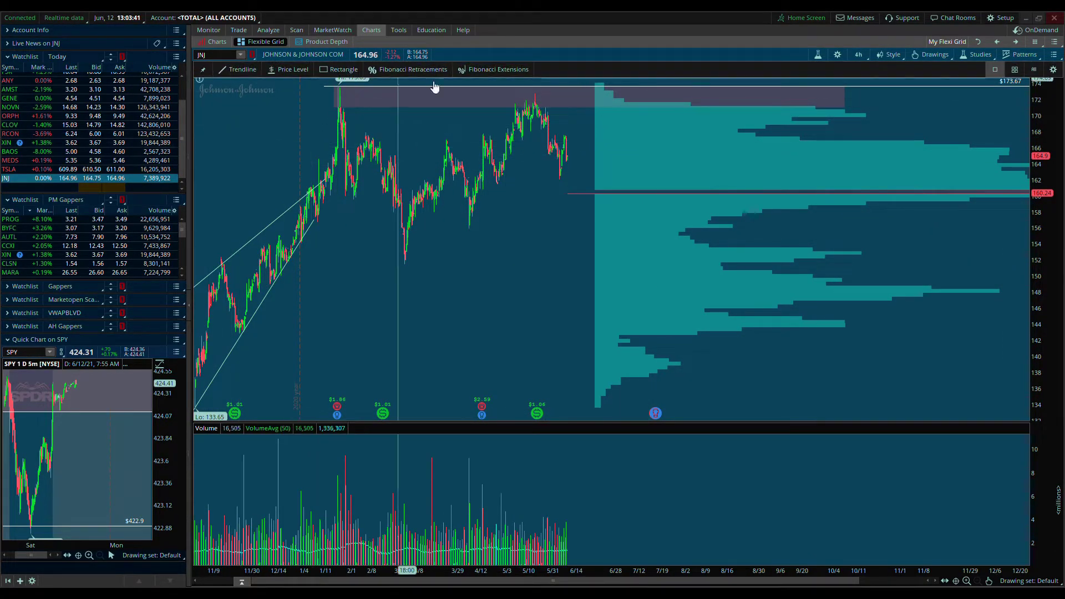
# Zoom in and pan across the 4-hour bars to review the zone beneath the 173.67 level.
pyautogui.click(968, 581)
pyautogui.moveTo(760, 277); pyautogui.dragTo(292, 272)
pyautogui.moveTo(746, 251); pyautogui.dragTo(741, 250)
pyautogui.moveTo(371, 191); pyautogui.dragTo(628, 157)
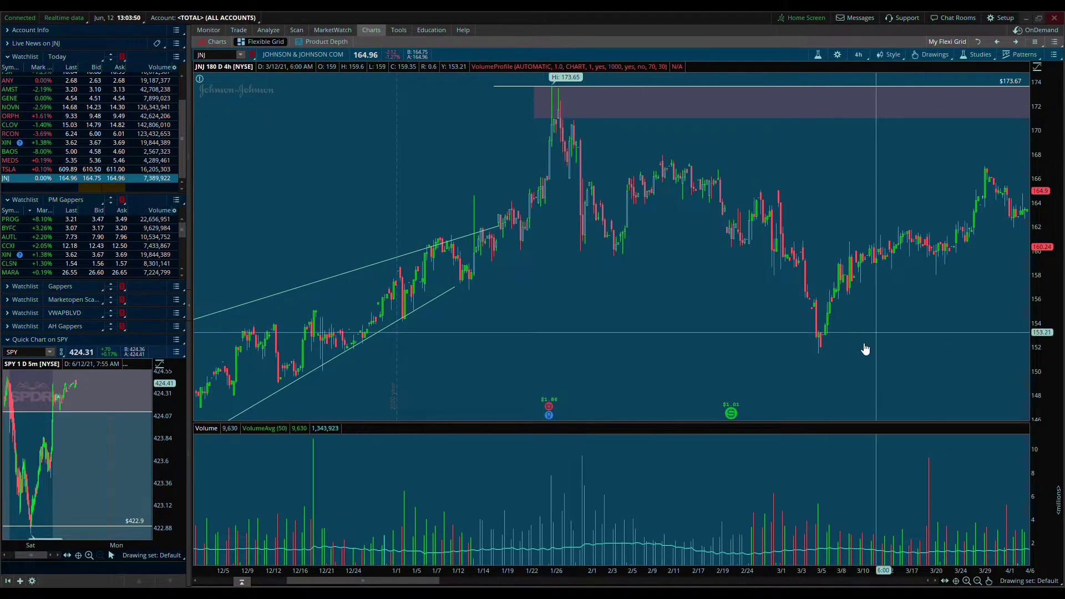
pyautogui.click(968, 581)
pyautogui.moveTo(822, 277); pyautogui.dragTo(300, 247)
pyautogui.moveTo(887, 189); pyautogui.dragTo(311, 233)
pyautogui.moveTo(910, 167); pyautogui.dragTo(322, 222)
pyautogui.moveTo(933, 133); pyautogui.dragTo(797, 203)
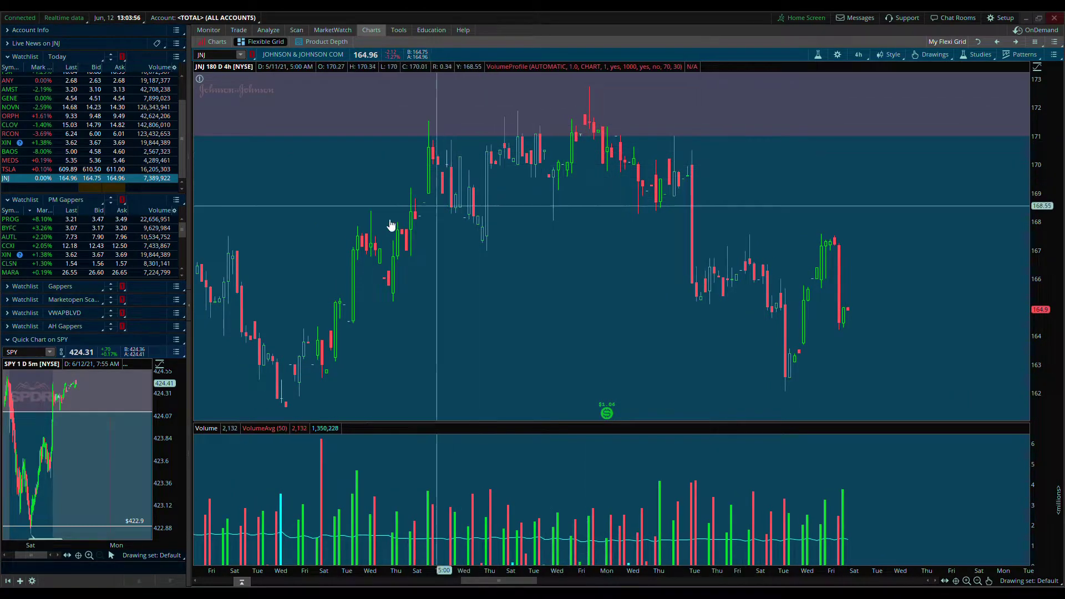
pyautogui.scroll(5, 445, 207)
pyautogui.scroll(4, 490, 223)
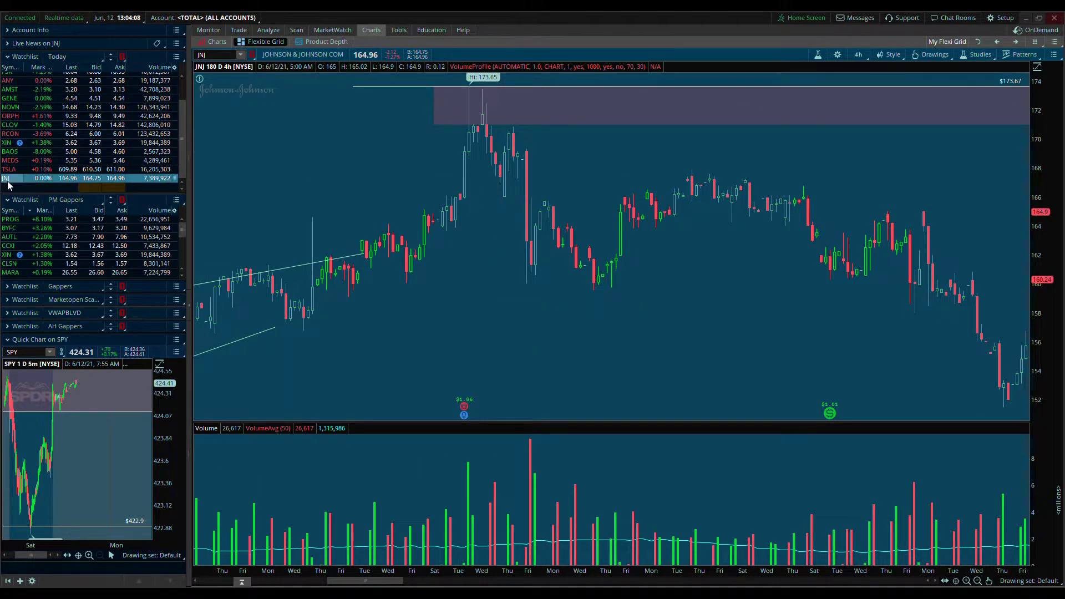
pyautogui.scroll(1, 10, 185)
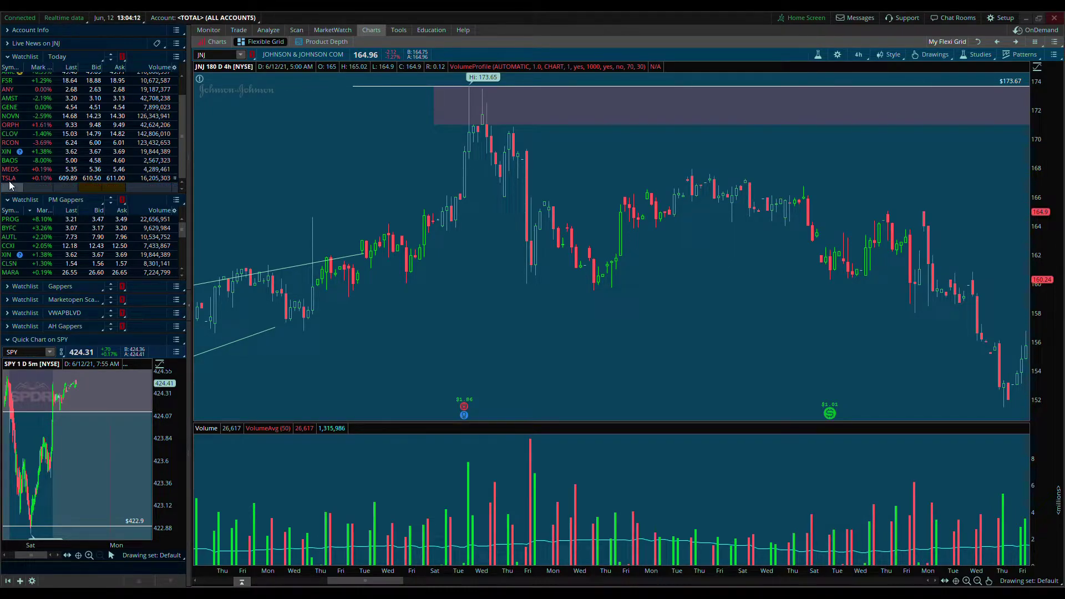
# Load FSR and frame its December–March 4-hour candles with zoom and pan.
pyautogui.click(10, 83)
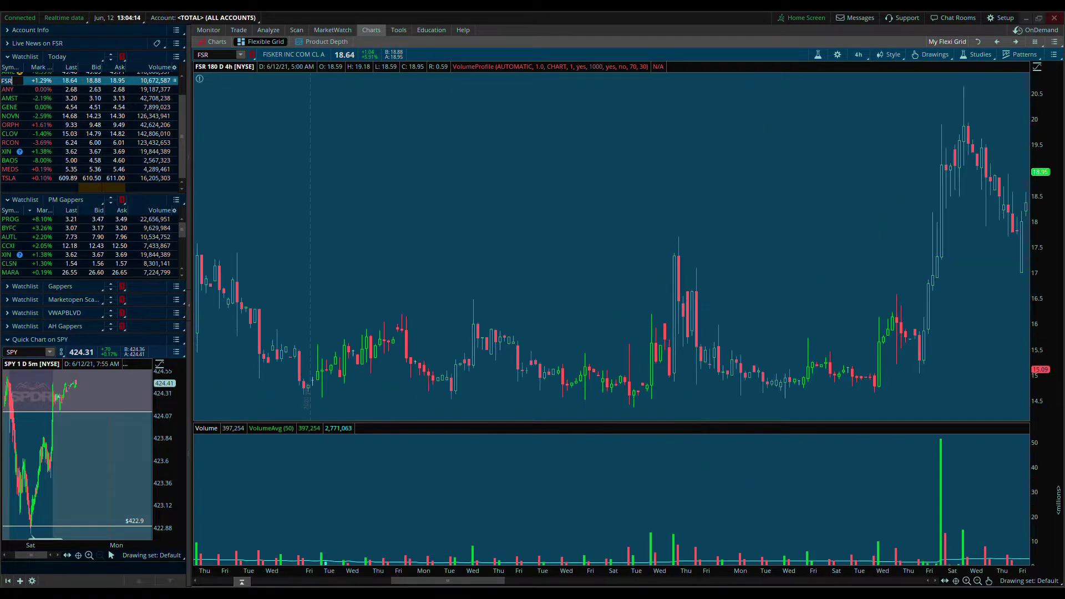
pyautogui.click(986, 580)
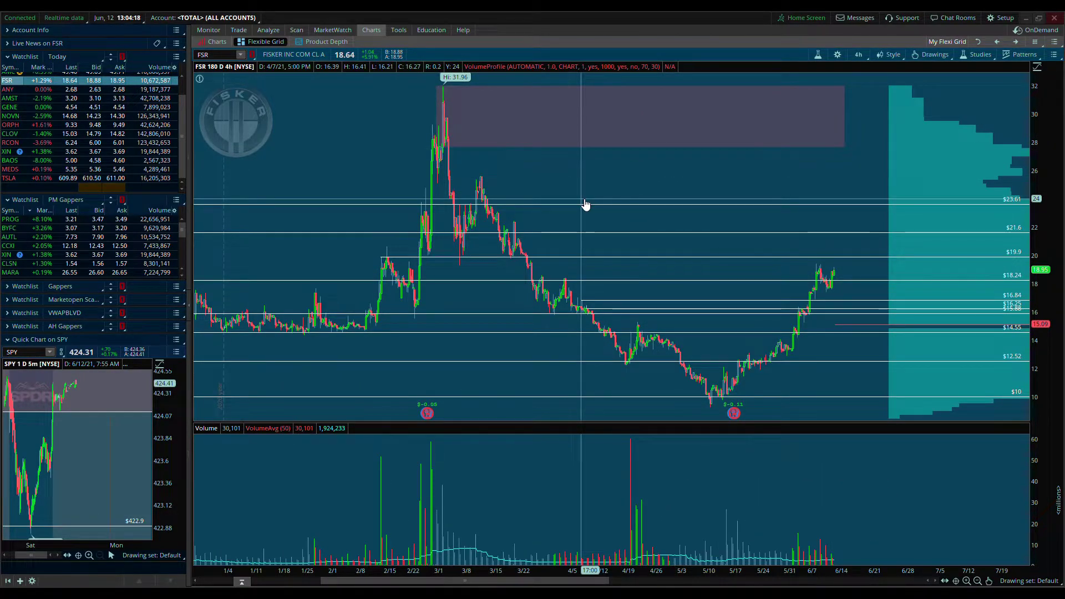
pyautogui.click(978, 581)
pyautogui.moveTo(452, 235); pyautogui.dragTo(524, 224)
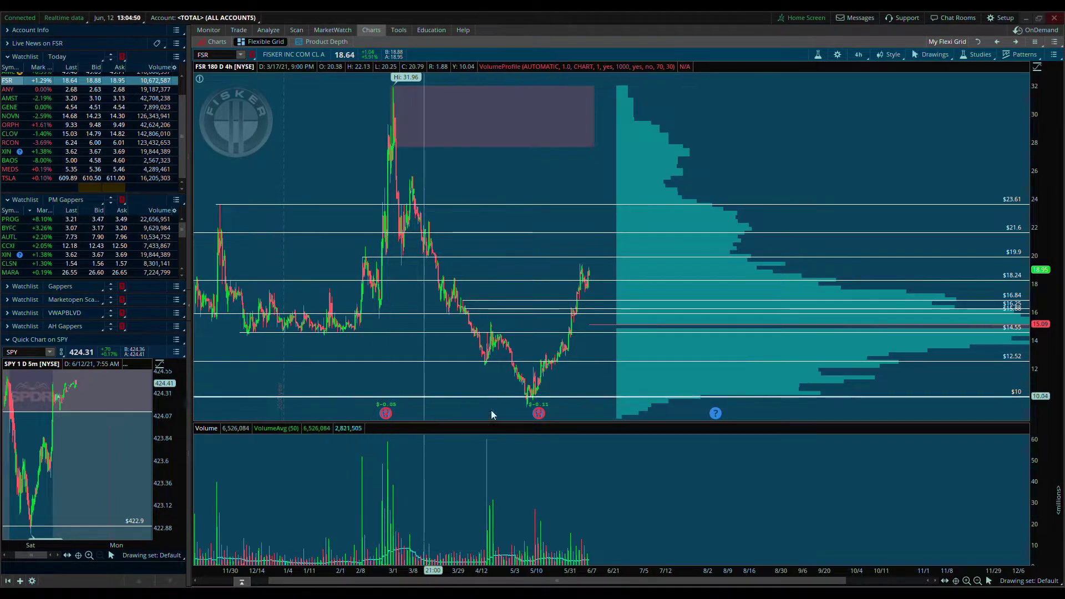
pyautogui.click(966, 581)
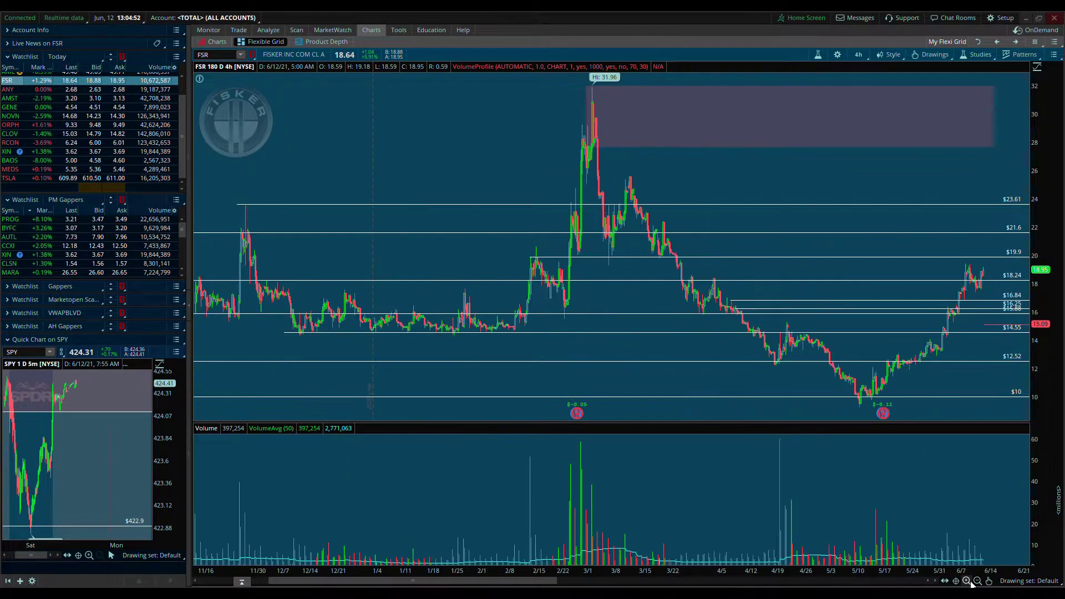
pyautogui.click(967, 581)
pyautogui.moveTo(764, 312); pyautogui.dragTo(714, 305)
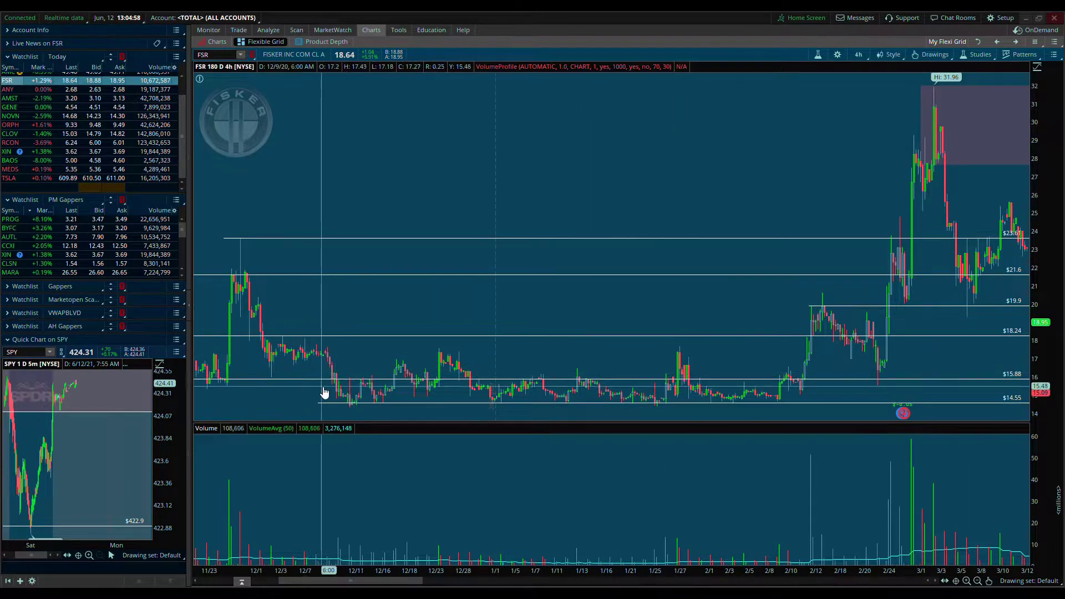
# Draw a shaded rectangle over FSR's 14.55–15.88 base from December to early March.
pyautogui.click(989, 581)
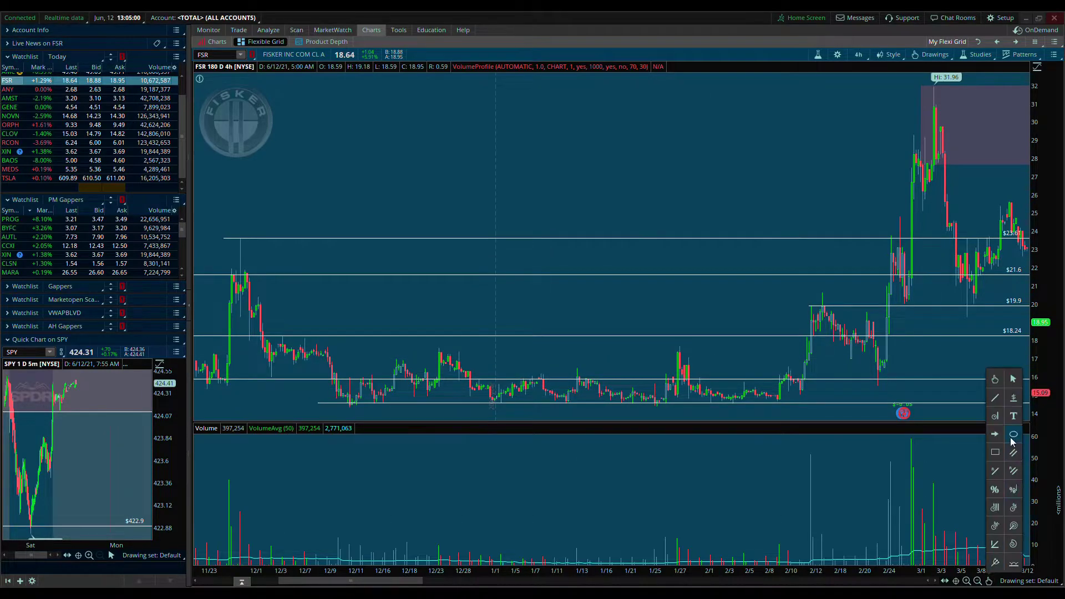
pyautogui.click(994, 455)
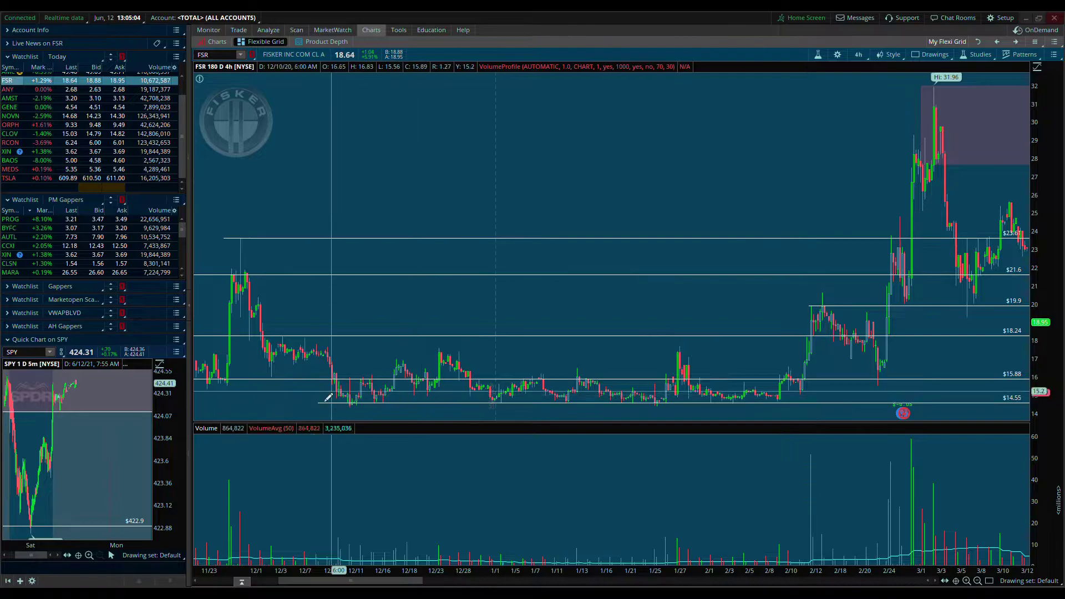
pyautogui.moveTo(307, 379); pyautogui.dragTo(889, 383)
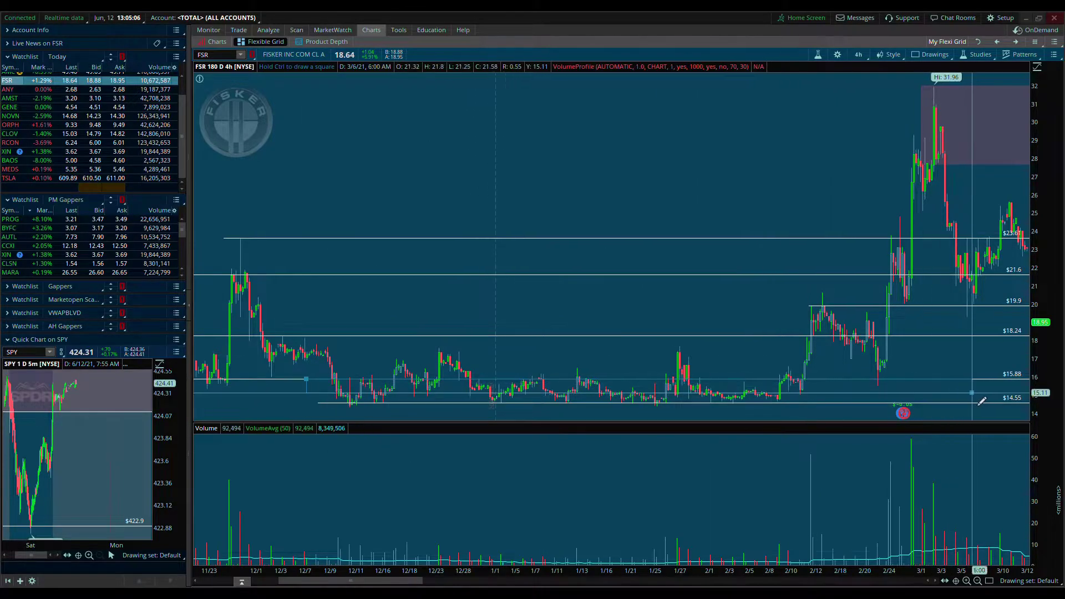
pyautogui.moveTo(998, 411)
pyautogui.mouseDown()
pyautogui.moveTo(690, 162)
pyautogui.moveTo(985, 403)
pyautogui.mouseUp()
pyautogui.rightClick(792, 221)
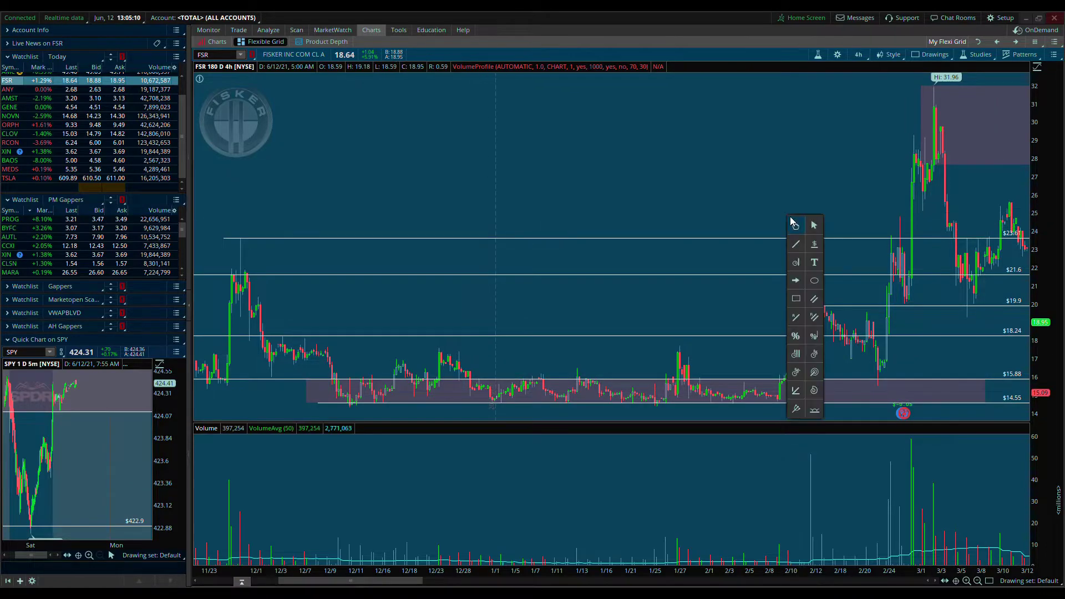
pyautogui.click(978, 581)
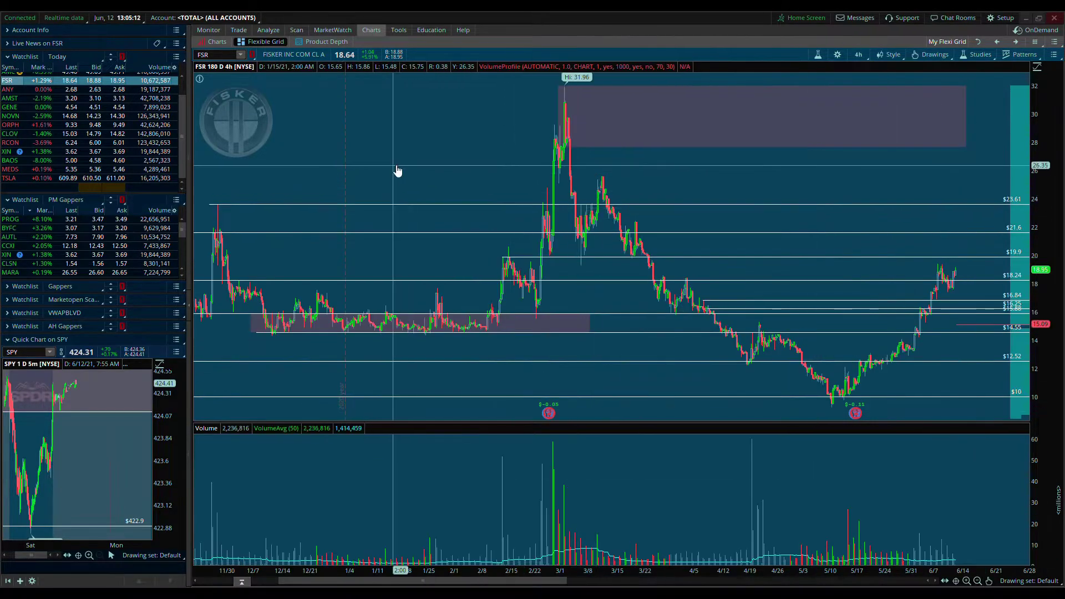
pyautogui.moveTo(395, 171); pyautogui.dragTo(511, 244)
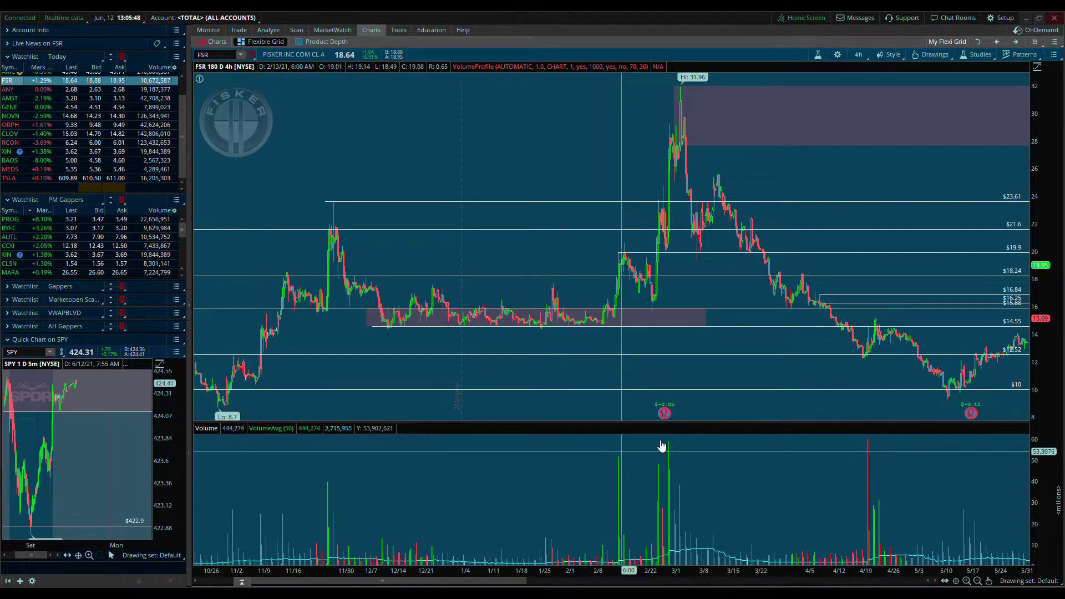
# Zoom and pan the FSR chart to span late November through mid-March.
pyautogui.click(967, 581)
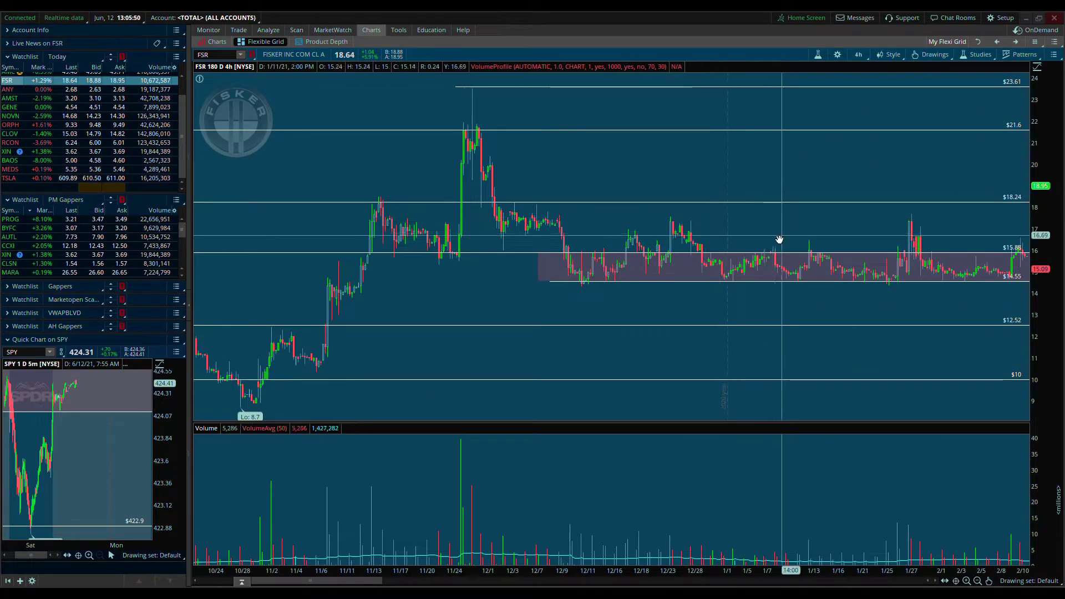
pyautogui.click(967, 581)
pyautogui.moveTo(922, 216); pyautogui.dragTo(301, 283)
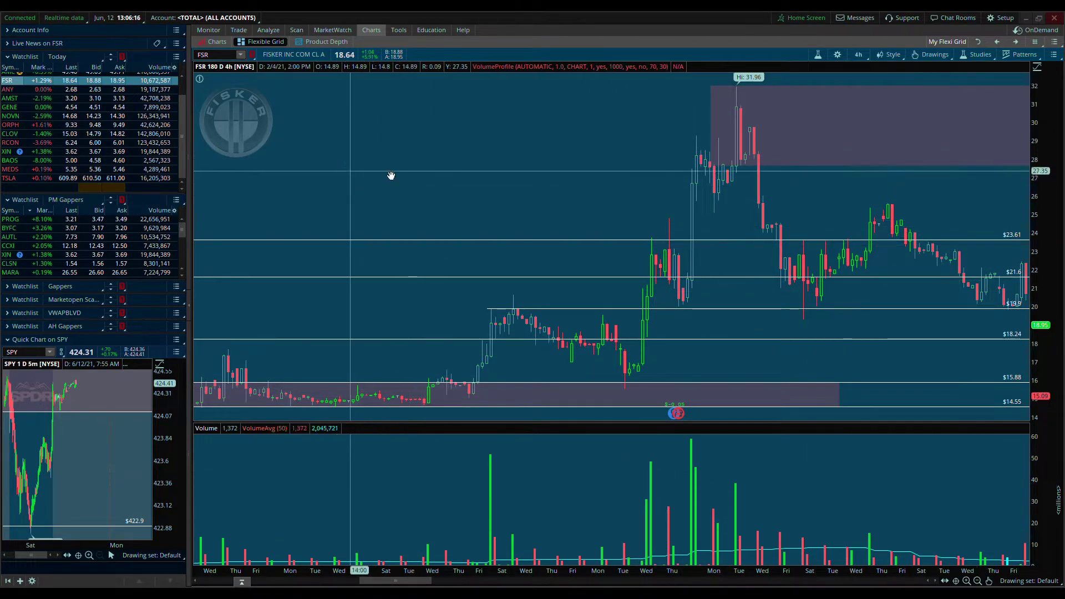
pyautogui.moveTo(359, 176); pyautogui.dragTo(524, 206)
pyautogui.click(977, 581)
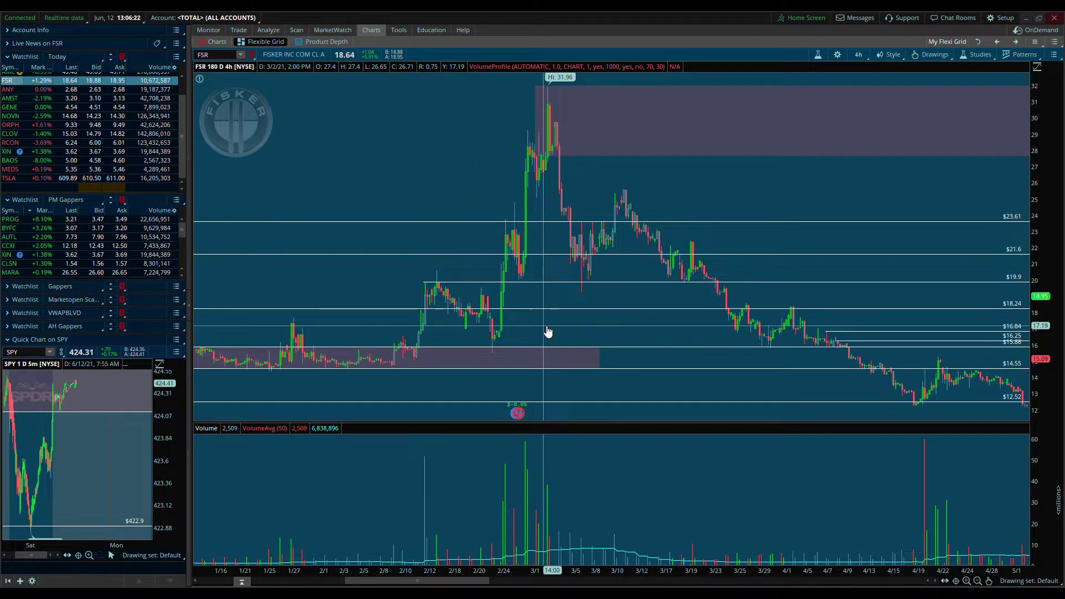
pyautogui.moveTo(549, 332); pyautogui.dragTo(920, 312)
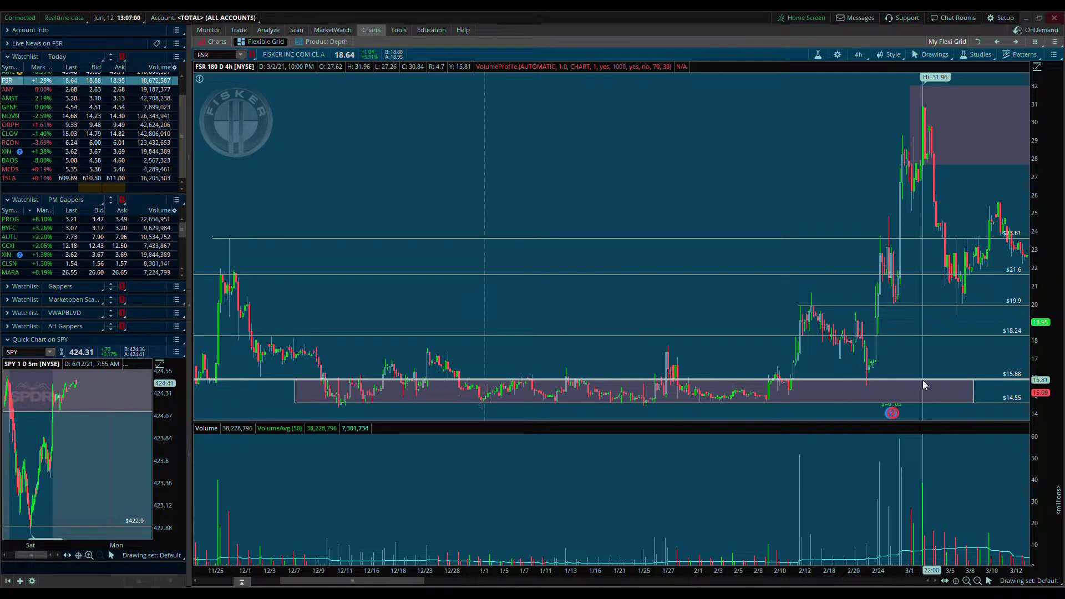
# Raise a horizontal FSR level to 17.31 and reshape the lower shaded zone.
pyautogui.moveTo(923, 381); pyautogui.dragTo(614, 351)
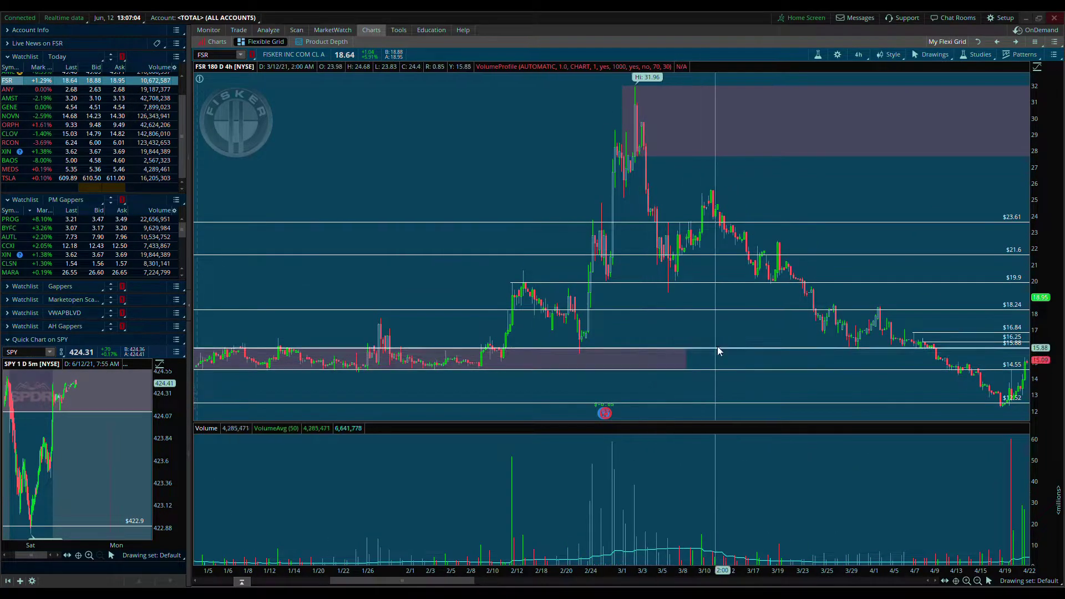
pyautogui.moveTo(769, 318); pyautogui.dragTo(655, 312)
pyautogui.moveTo(571, 353); pyautogui.dragTo(572, 354)
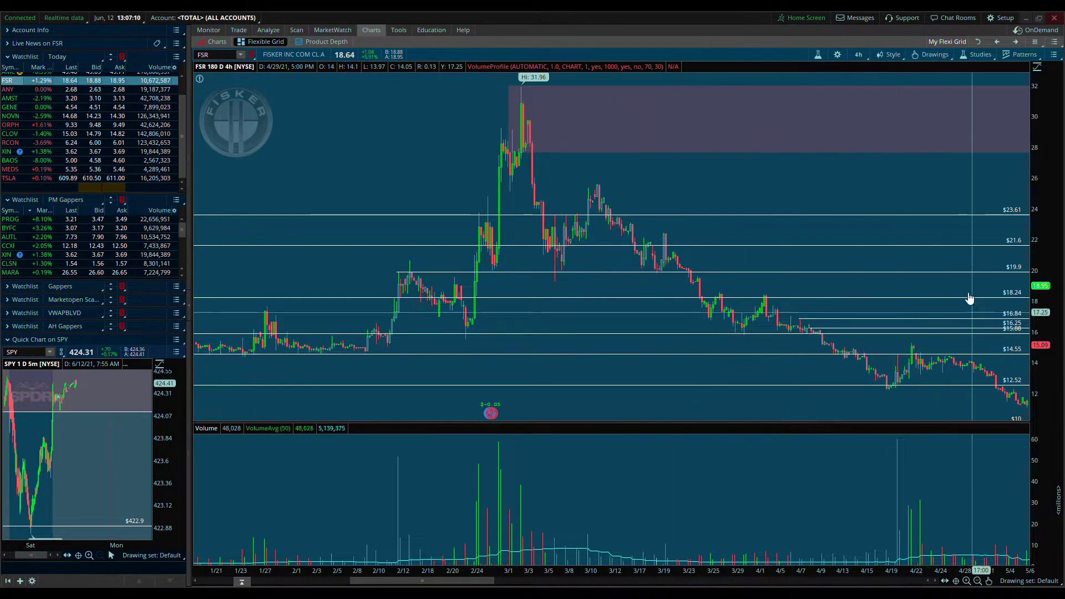
# Zoom out and pan FSR back to September to review levels 10 through 23.61.
pyautogui.scroll(-5, 832, 333)
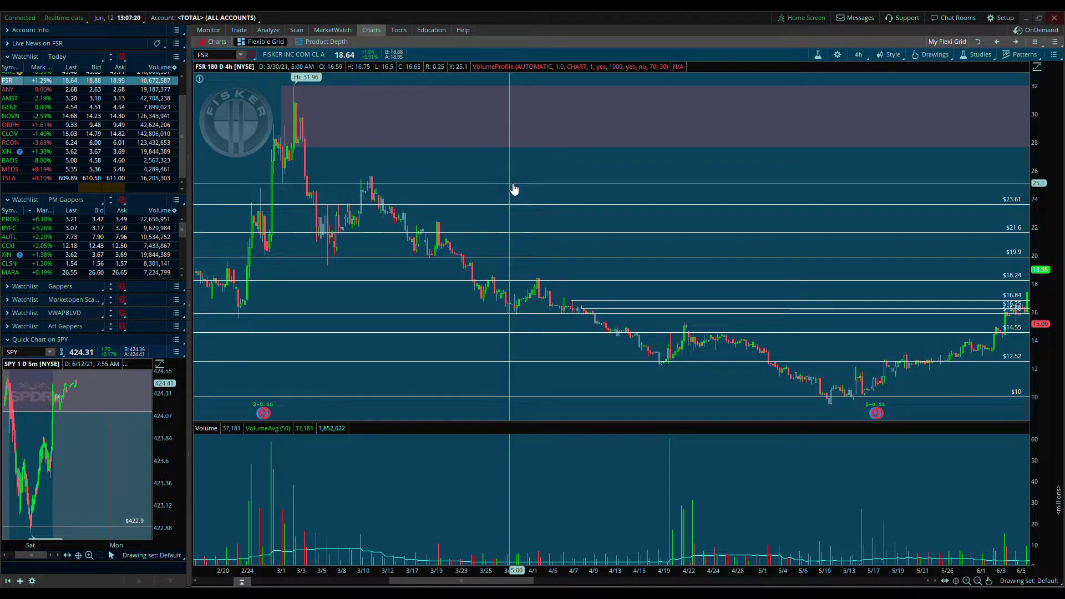
pyautogui.moveTo(851, 185); pyautogui.dragTo(597, 171)
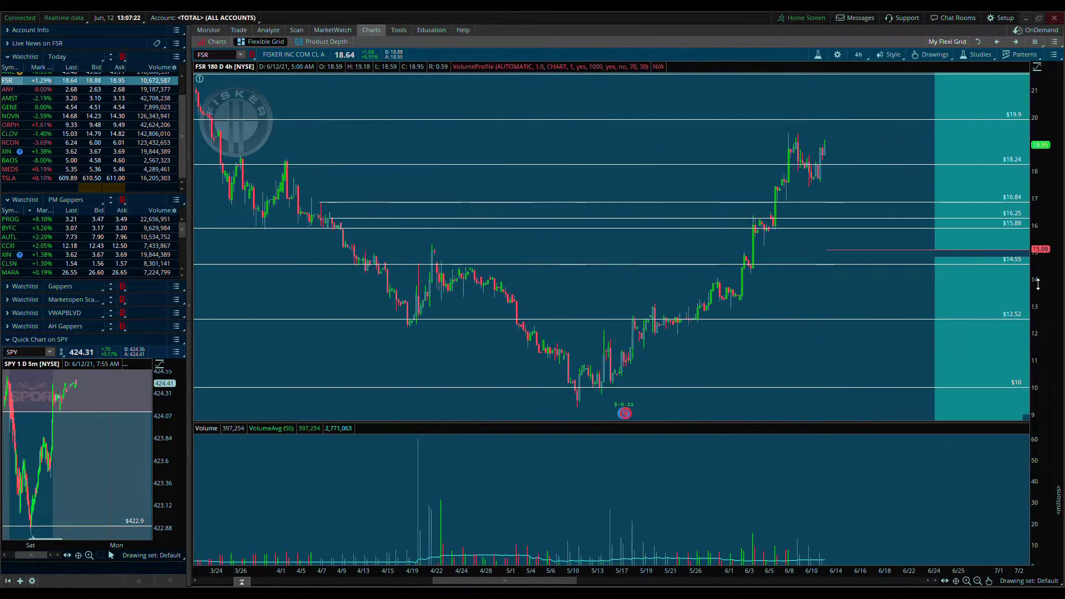
pyautogui.click(978, 581)
pyautogui.moveTo(471, 361); pyautogui.dragTo(784, 360)
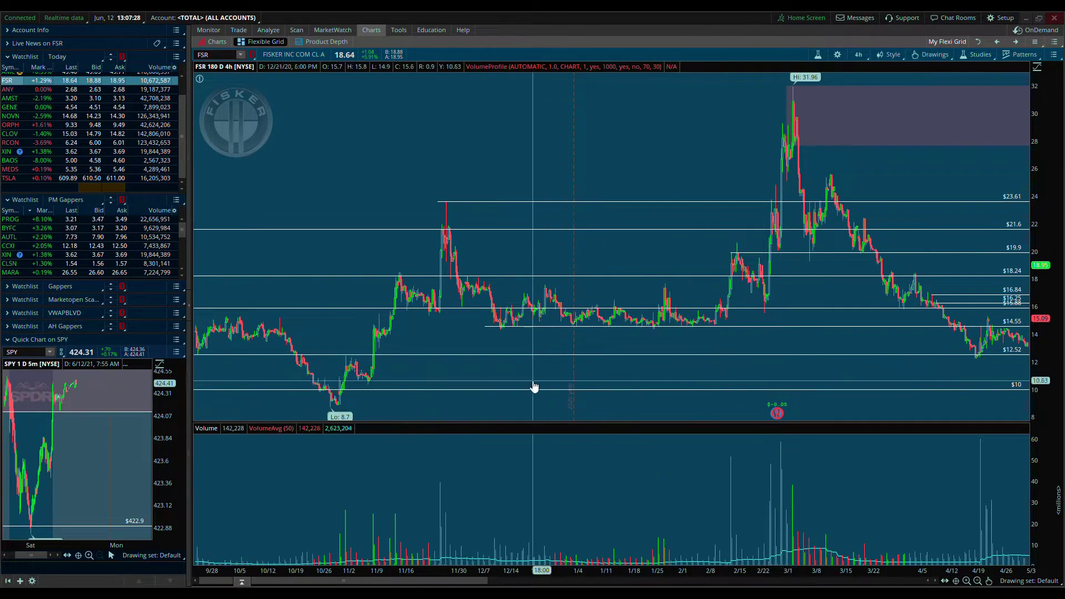
pyautogui.click(14, 188)
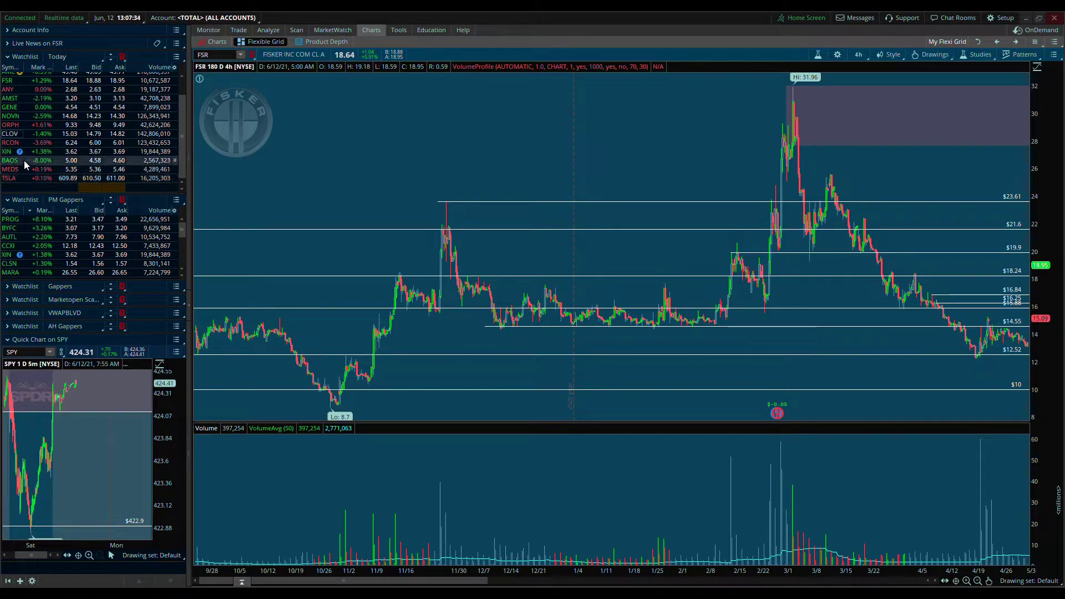
# Load CLOV and pan to bring its June prices into view.
pyautogui.click(17, 136)
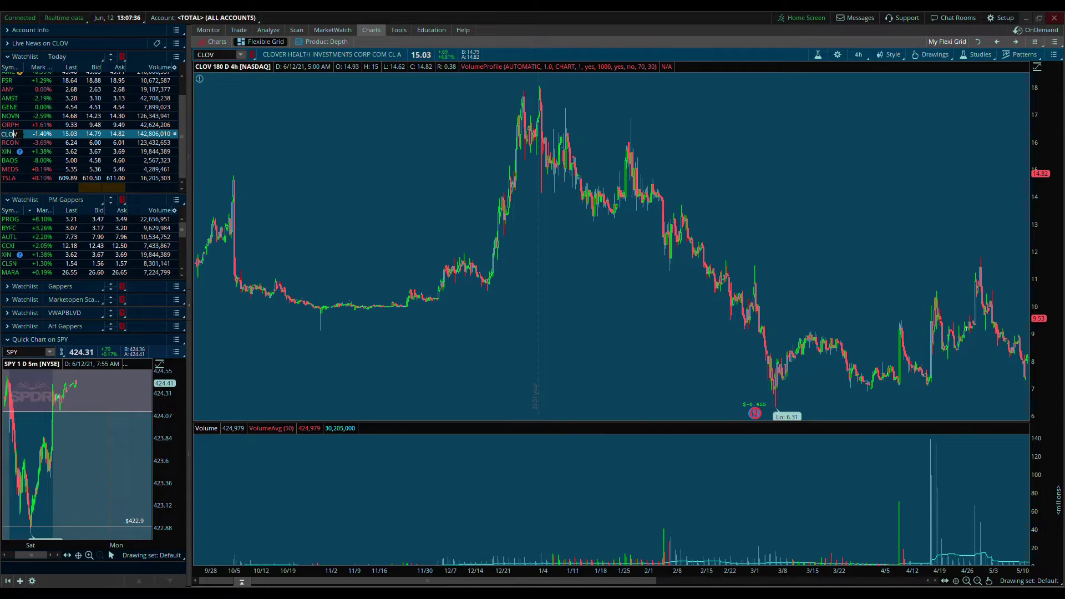
pyautogui.moveTo(673, 357); pyautogui.dragTo(568, 316)
pyautogui.moveTo(811, 336); pyautogui.dragTo(479, 368)
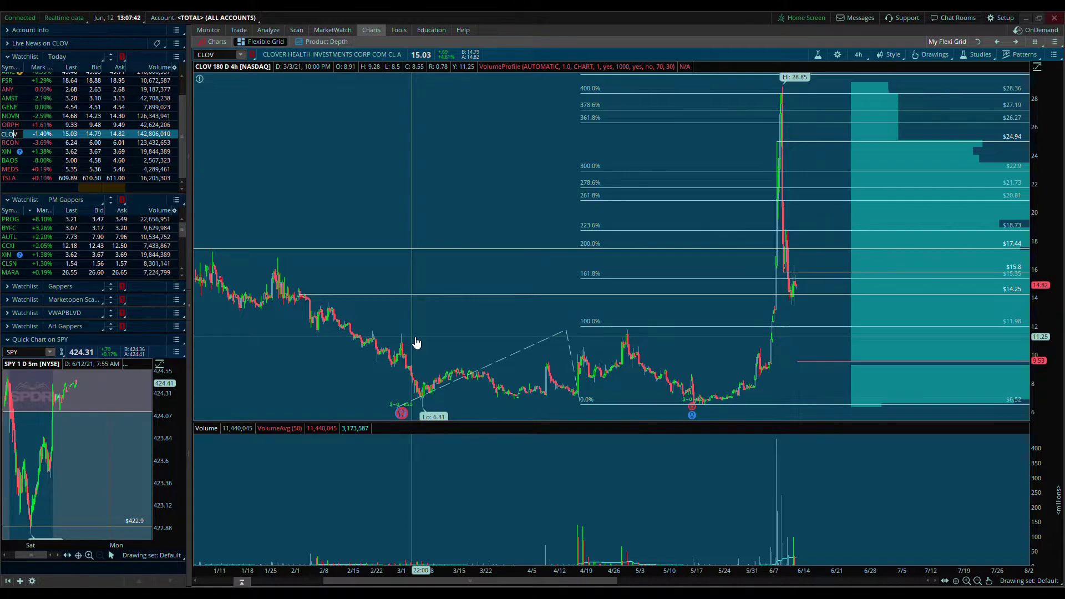
pyautogui.moveTo(782, 71)
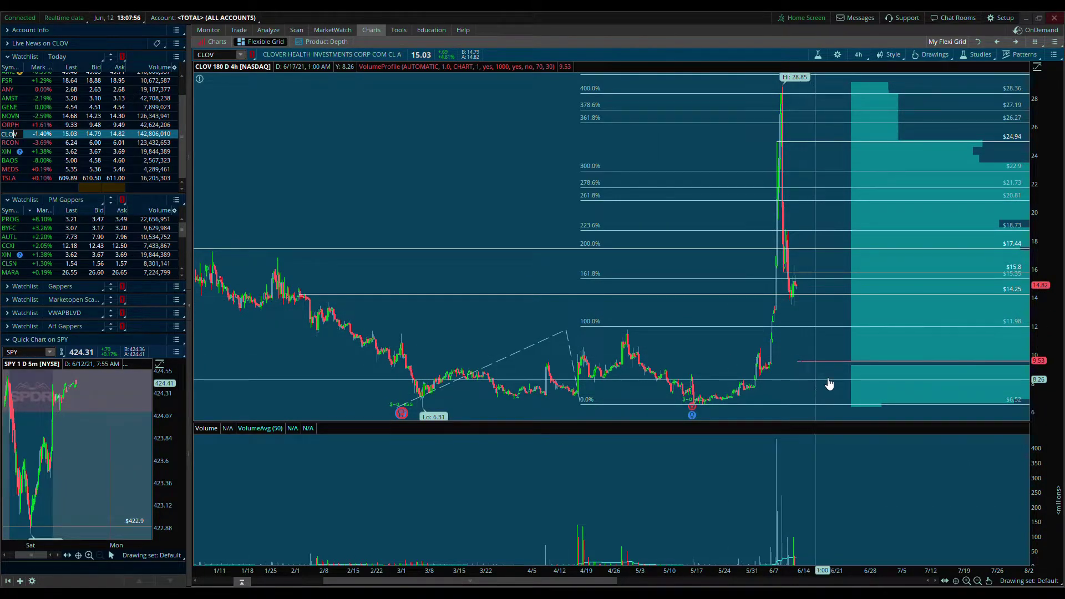
# Stretch CLOV's price scale vertically to focus on the March–June moves.
pyautogui.moveTo(1052, 306); pyautogui.dragTo(1047, 267)
pyautogui.moveTo(681, 345); pyautogui.dragTo(757, 259)
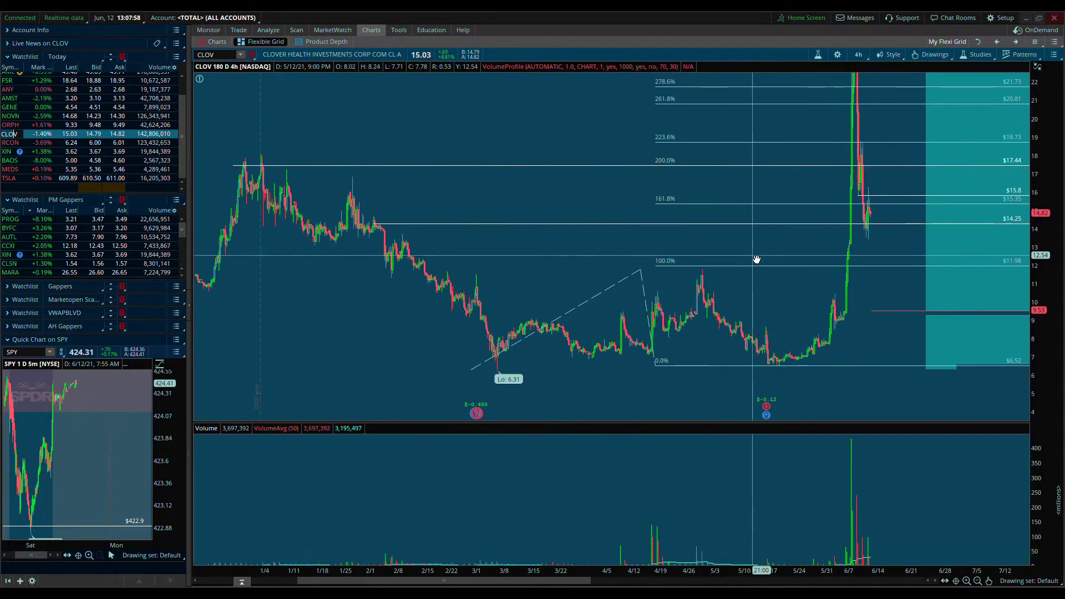
pyautogui.moveTo(1049, 310); pyautogui.dragTo(1049, 262)
pyautogui.moveTo(755, 350); pyautogui.dragTo(742, 264)
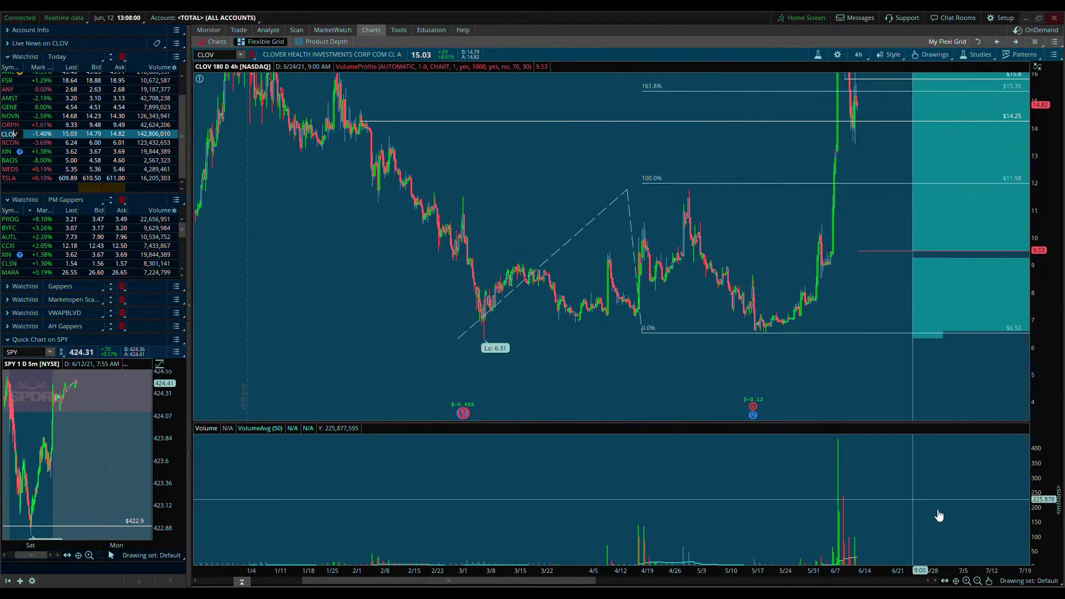
pyautogui.click(990, 580)
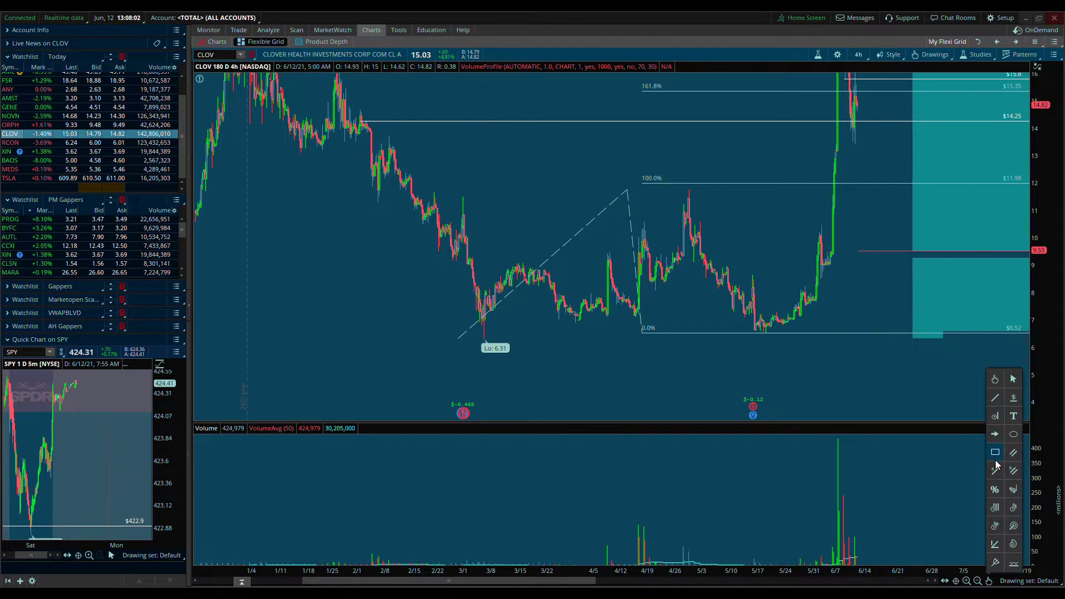
# Draw a shaded rectangle zone around CLOV's 6.31 low.
pyautogui.click(996, 453)
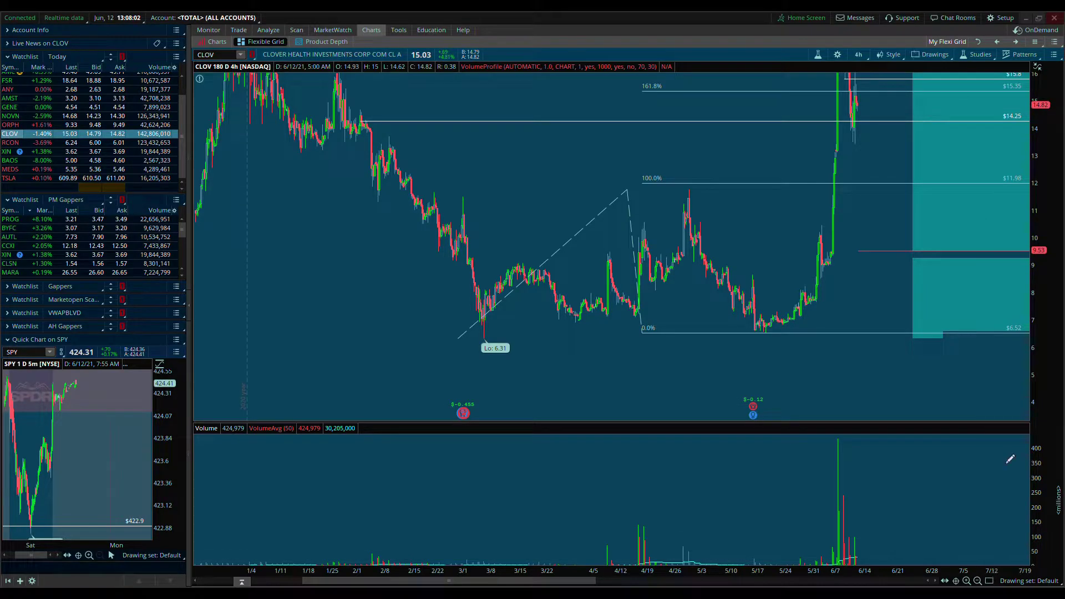
pyautogui.click(966, 581)
pyautogui.moveTo(547, 581); pyautogui.dragTo(469, 583)
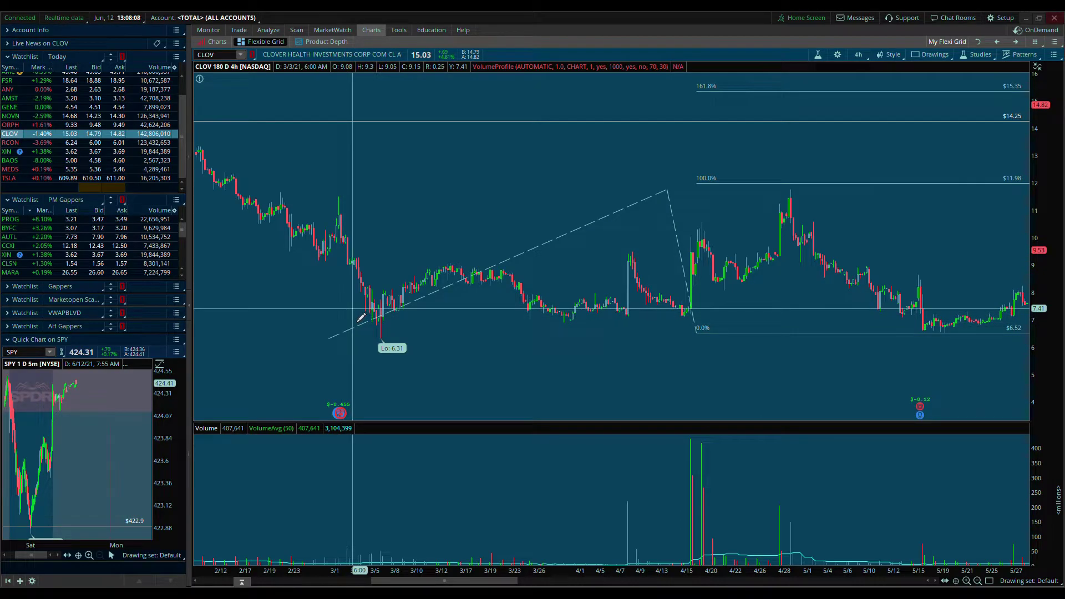
pyautogui.moveTo(354, 309); pyautogui.dragTo(756, 337)
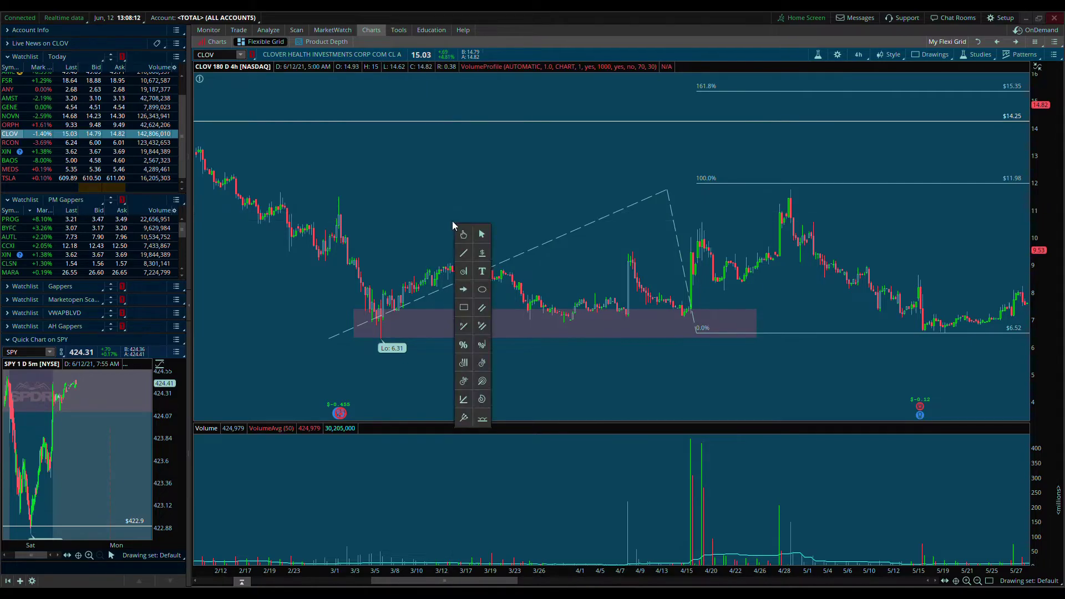
# Zoom in and adjust the zone to span roughly 6.3–7.5.
pyautogui.click(967, 580)
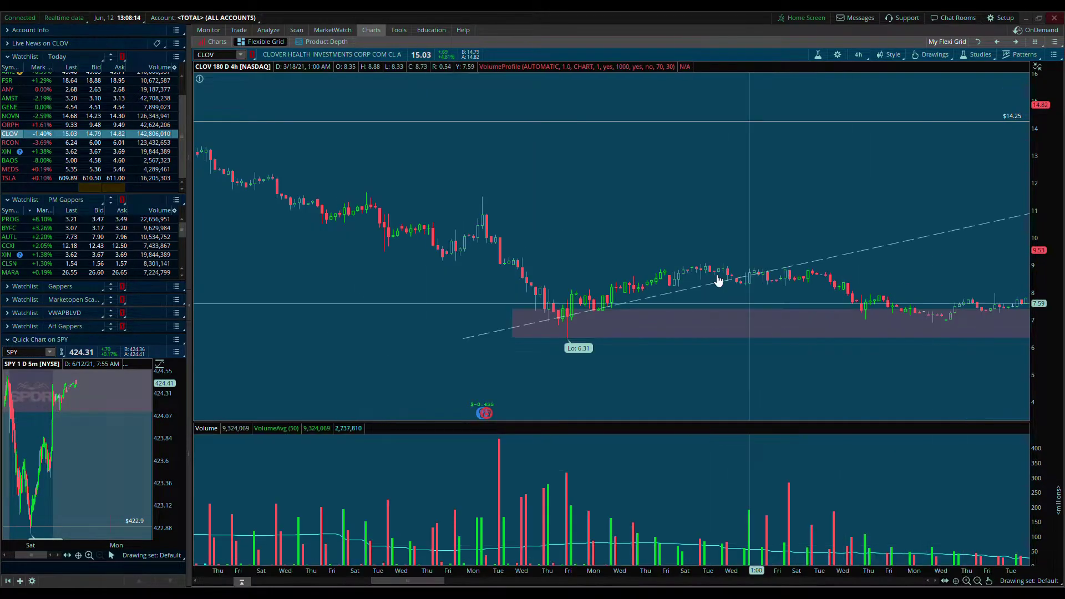
pyautogui.scroll(-3, 642, 245)
pyautogui.moveTo(1051, 325); pyautogui.dragTo(1044, 233)
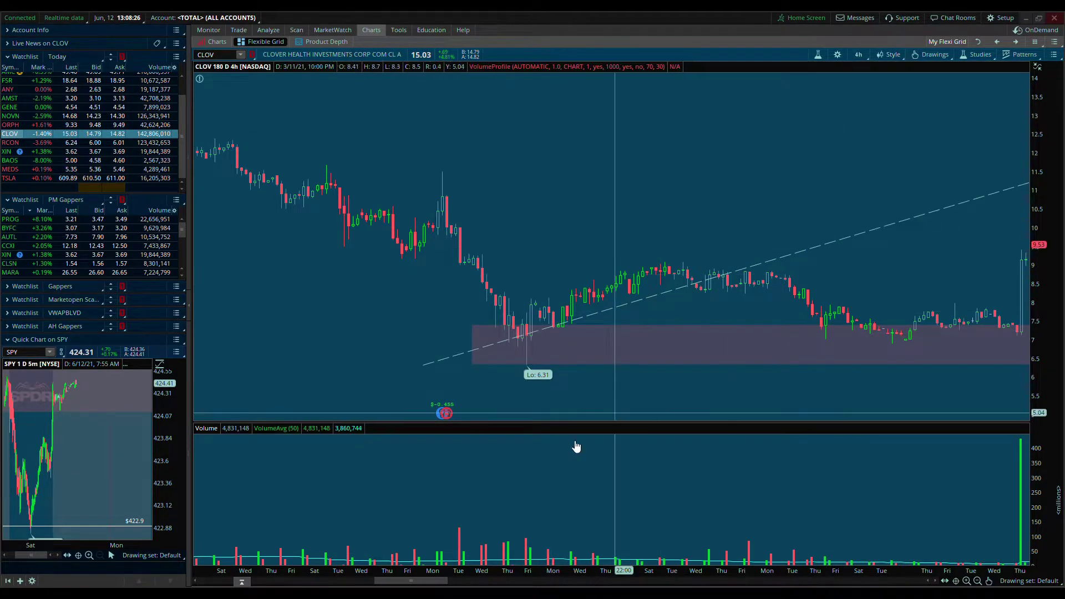
pyautogui.moveTo(532, 339)
pyautogui.mouseDown()
pyautogui.moveTo(472, 340)
pyautogui.moveTo(524, 333)
pyautogui.mouseUp()
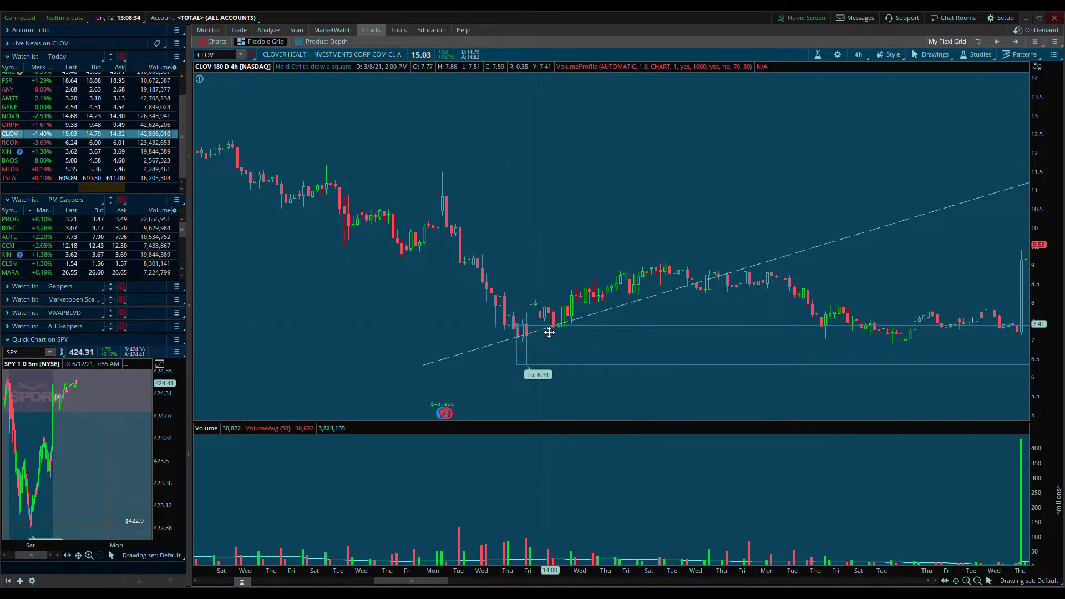
pyautogui.moveTo(519, 326)
pyautogui.mouseDown()
pyautogui.moveTo(525, 334)
pyautogui.moveTo(511, 337)
pyautogui.moveTo(518, 330)
pyautogui.mouseUp()
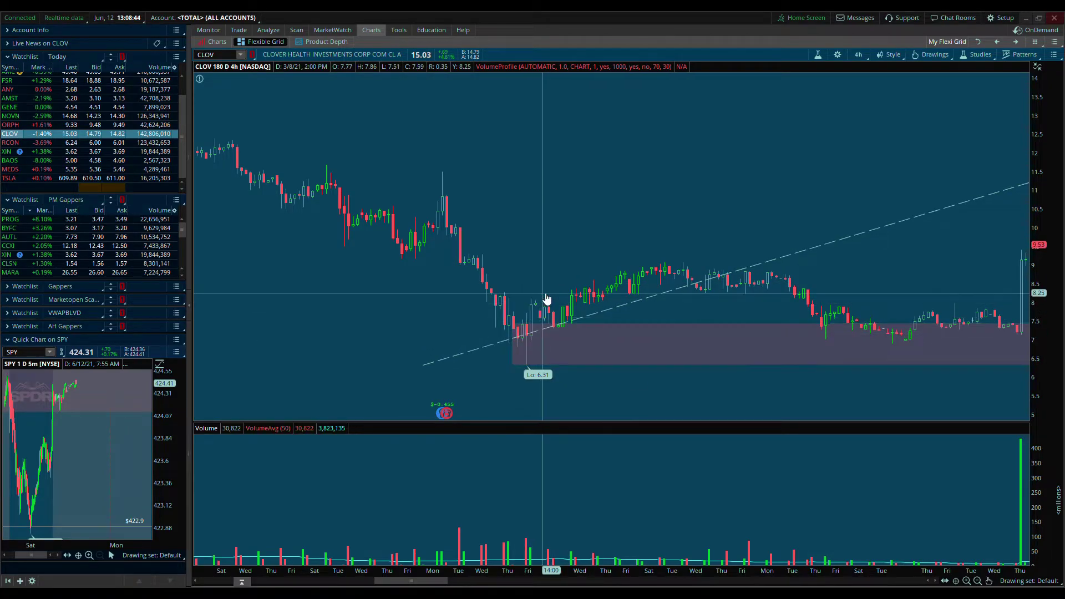
pyautogui.moveTo(597, 221); pyautogui.dragTo(446, 184)
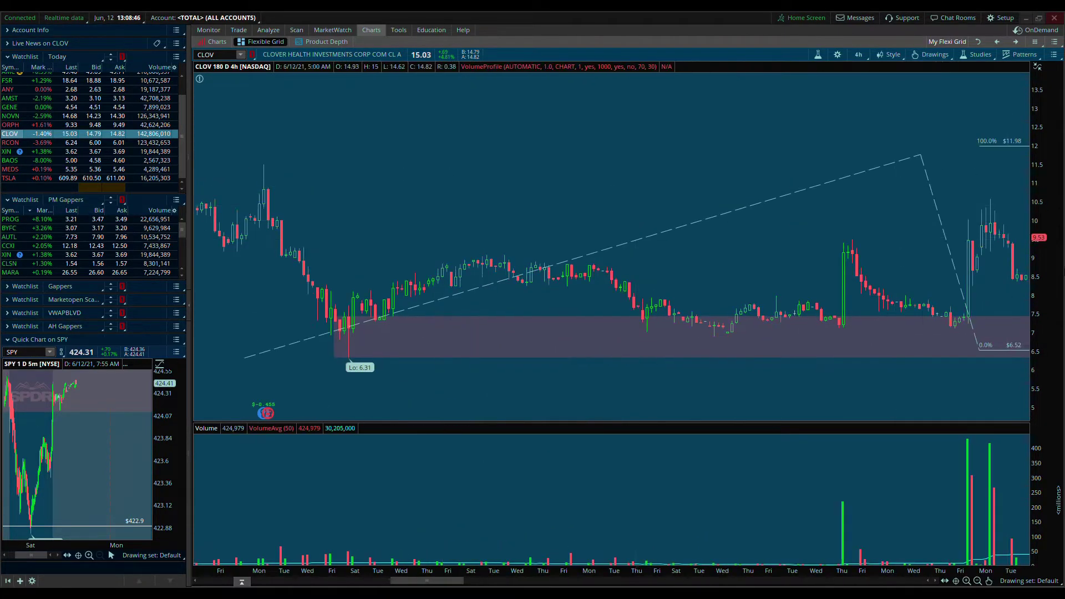
# Draw a thin shaded rectangle zone near CLOV's recent lows.
pyautogui.moveTo(1051, 211); pyautogui.dragTo(1050, 261)
pyautogui.moveTo(674, 275); pyautogui.dragTo(537, 289)
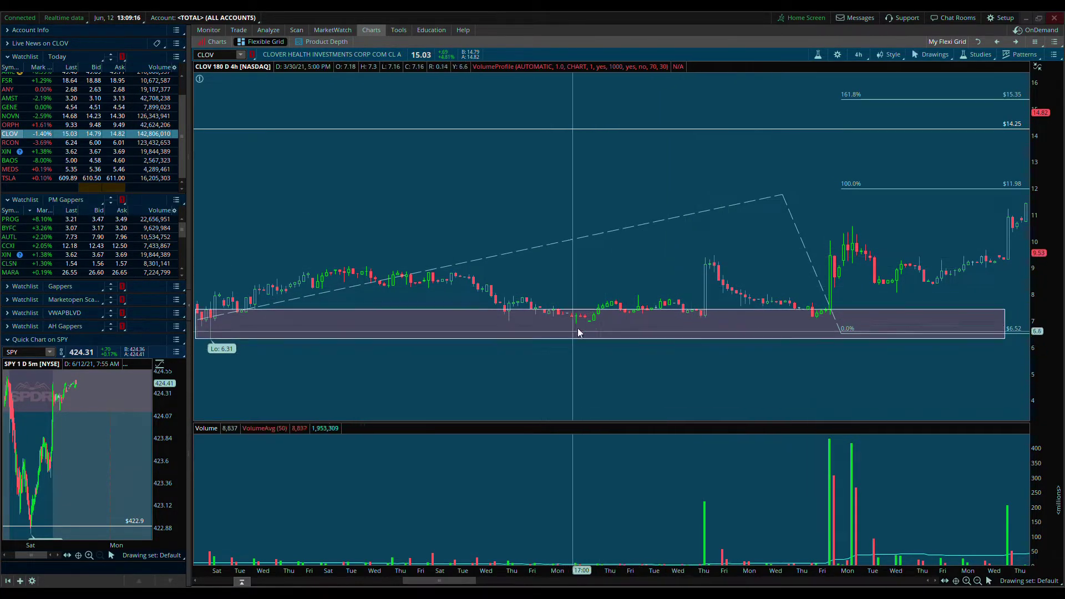
pyautogui.moveTo(730, 228); pyautogui.dragTo(486, 306)
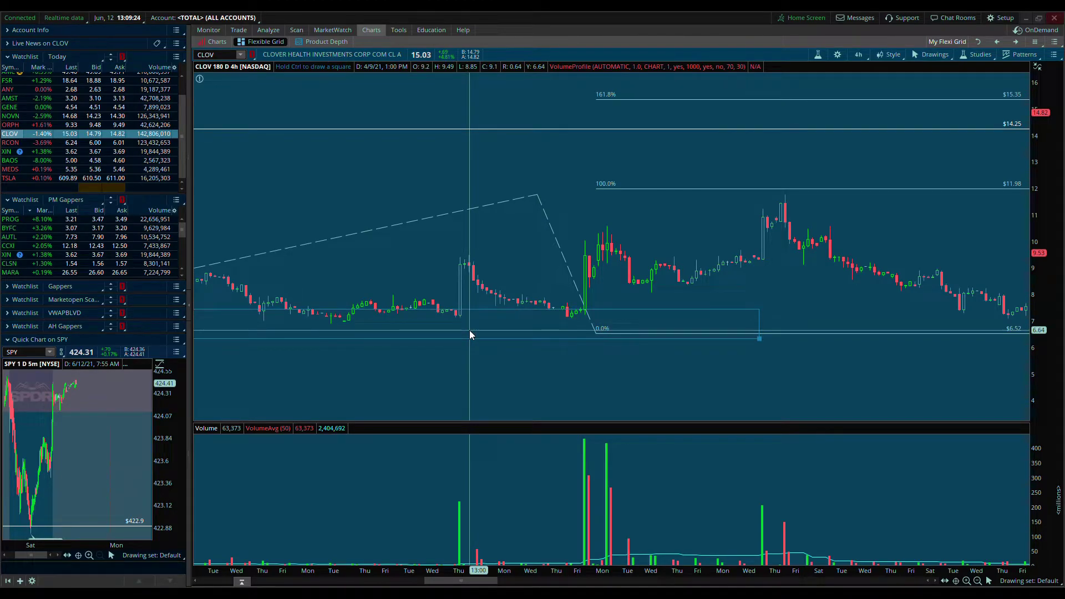
pyautogui.rightClick(469, 333)
pyautogui.click(482, 417)
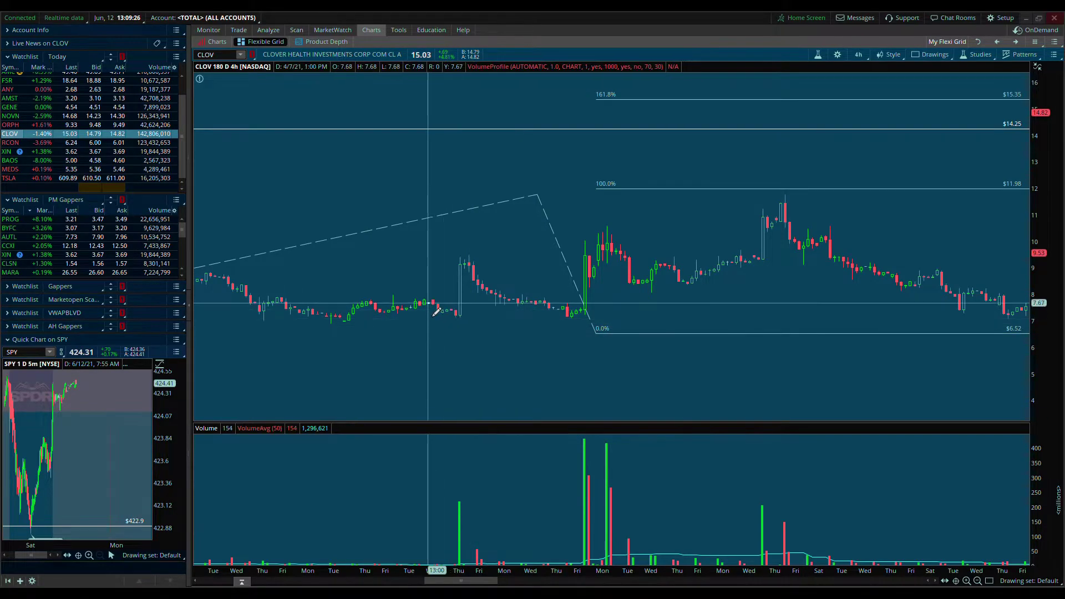
pyautogui.moveTo(442, 310); pyautogui.dragTo(884, 317)
pyautogui.rightClick(668, 231)
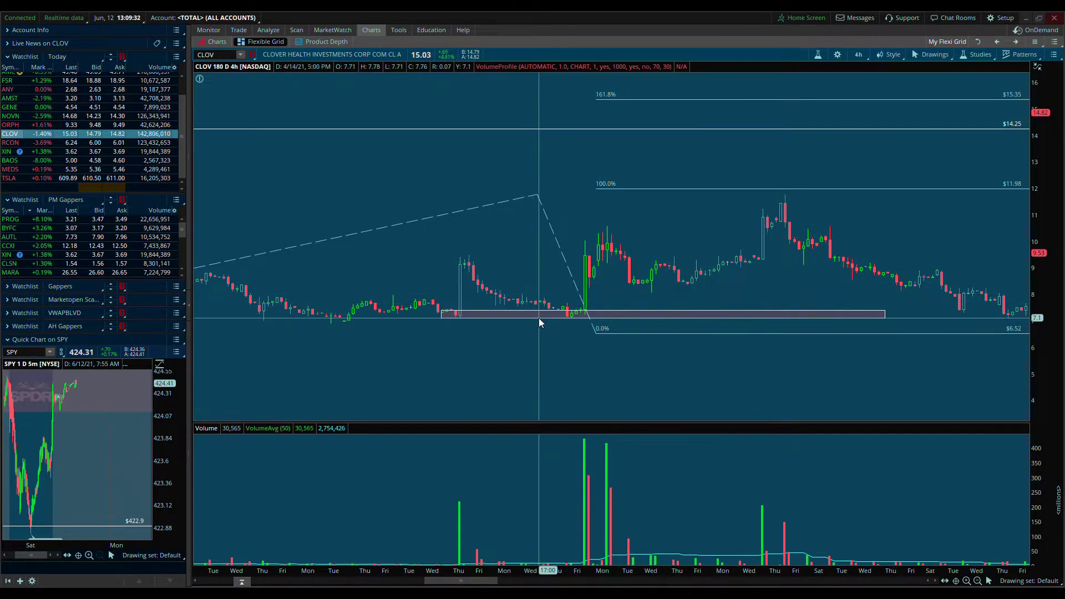
# Zoom out to the full CLOV run-up and delete the grey rectangle.
pyautogui.moveTo(799, 268); pyautogui.dragTo(529, 281)
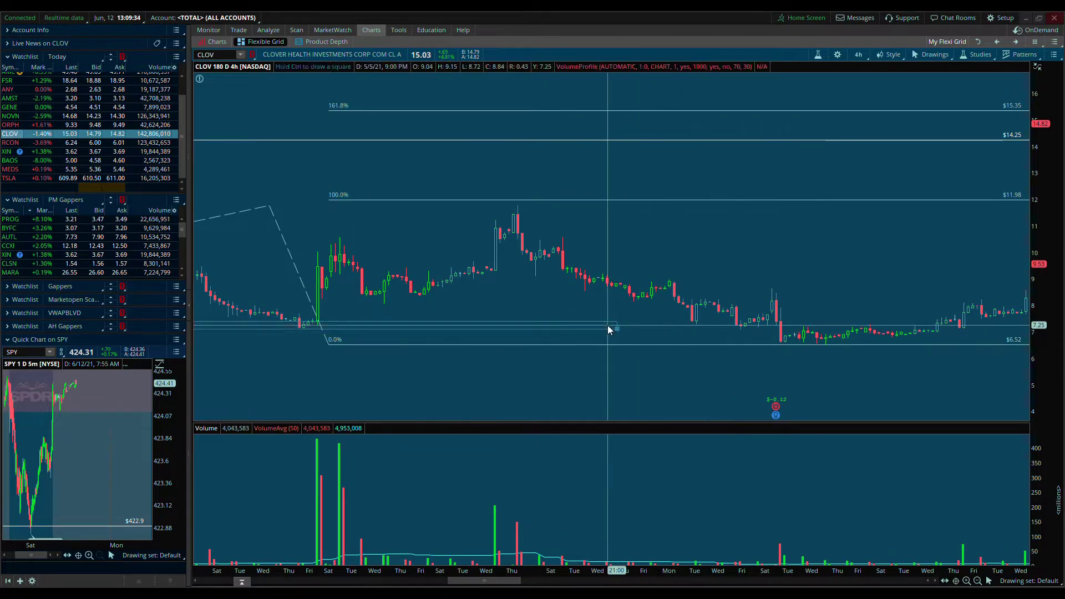
pyautogui.moveTo(701, 387); pyautogui.dragTo(746, 387)
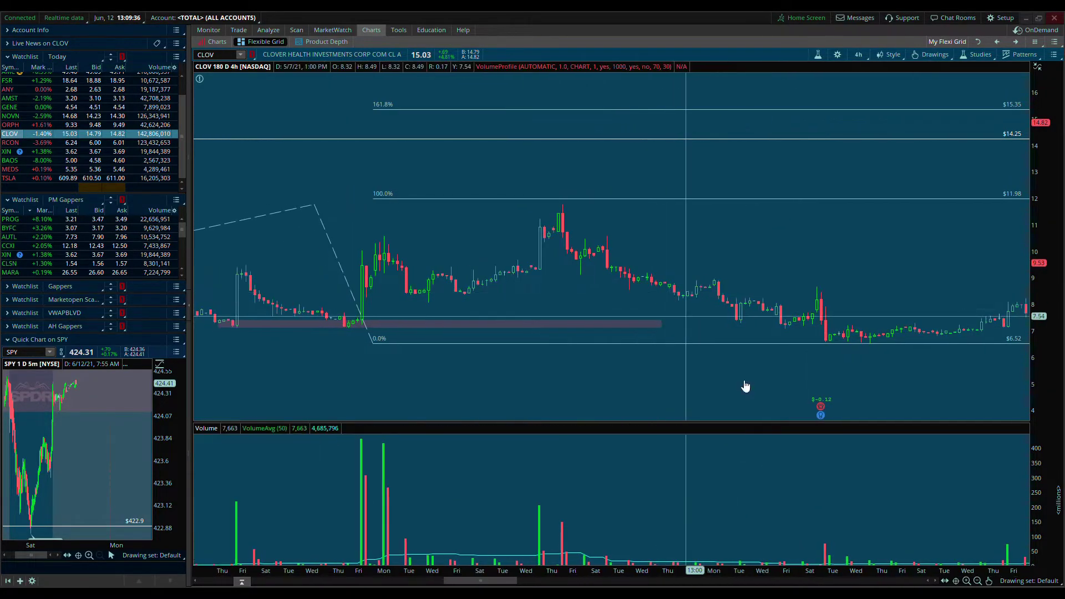
pyautogui.click(978, 582)
pyautogui.moveTo(300, 265); pyautogui.dragTo(690, 257)
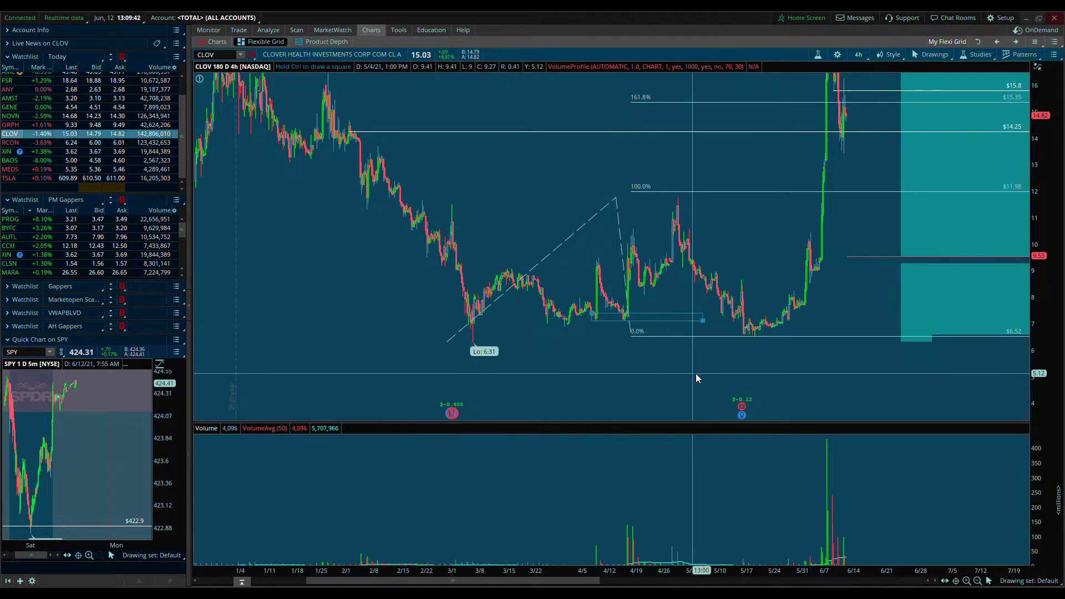
pyautogui.press('Delete')
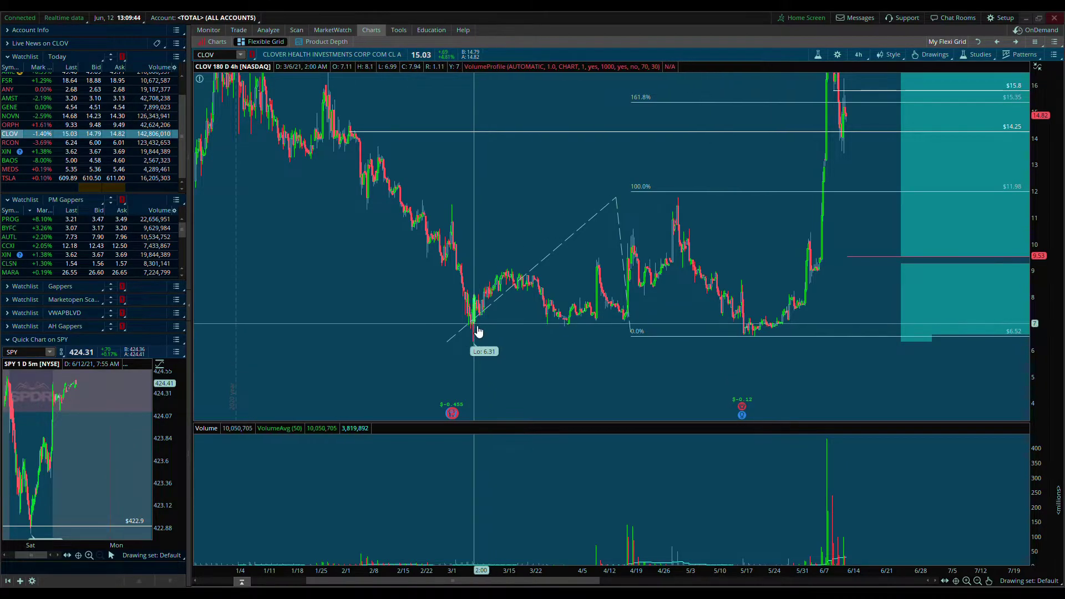
# Zoom in and pan to bring CLOV's 6.31 low back into view.
pyautogui.click(967, 581)
pyautogui.moveTo(587, 322); pyautogui.dragTo(435, 311)
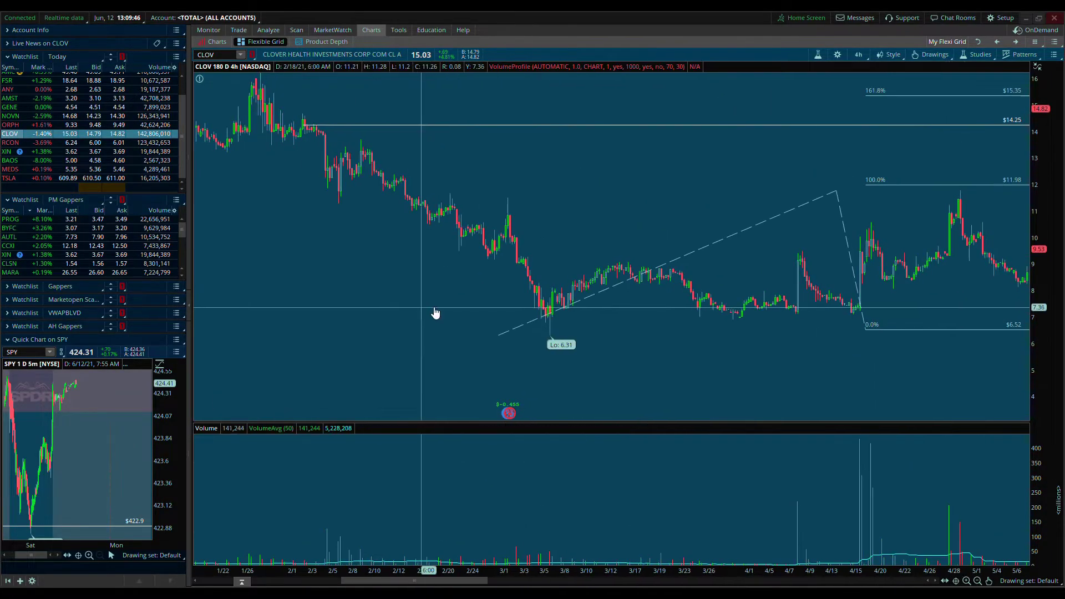
pyautogui.middleClick(561, 304)
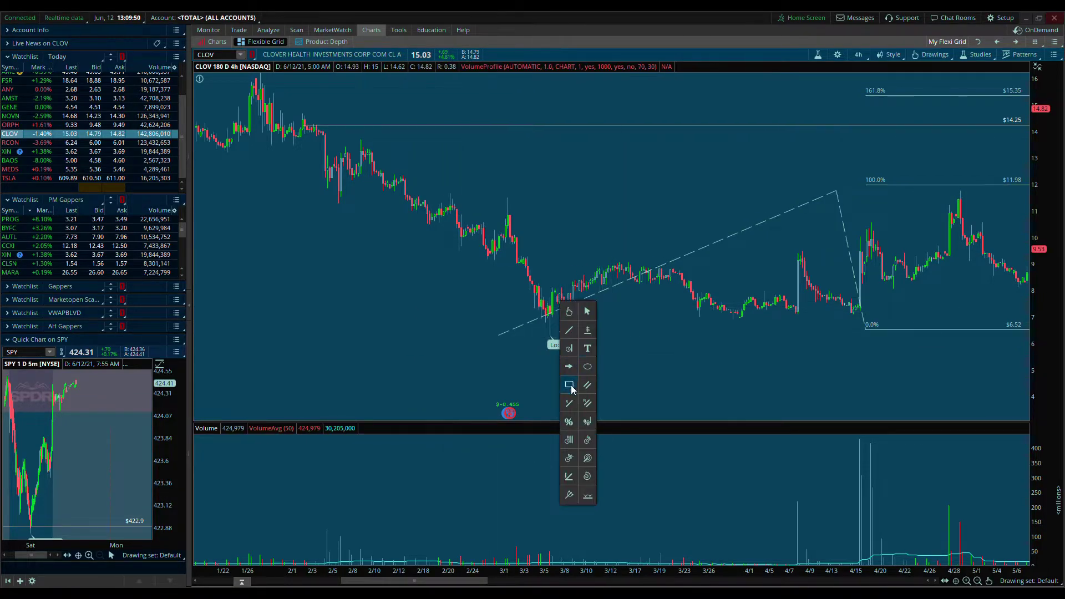
# Draw a filled zone box rightward from CLOV's 6.31 low, about 6.5–7.5.
pyautogui.click(570, 386)
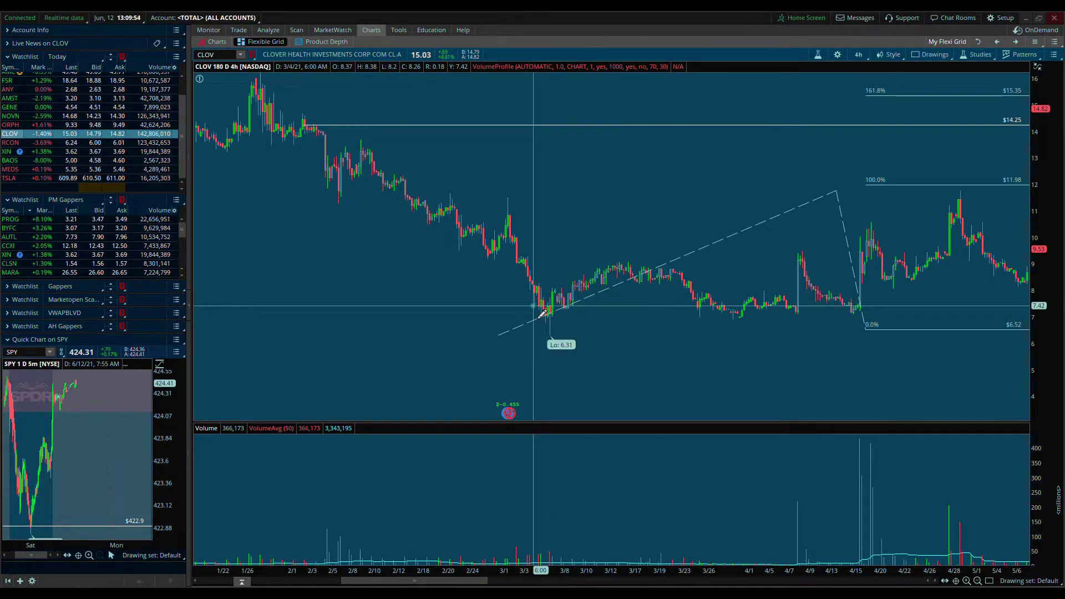
pyautogui.moveTo(534, 306); pyautogui.dragTo(758, 335)
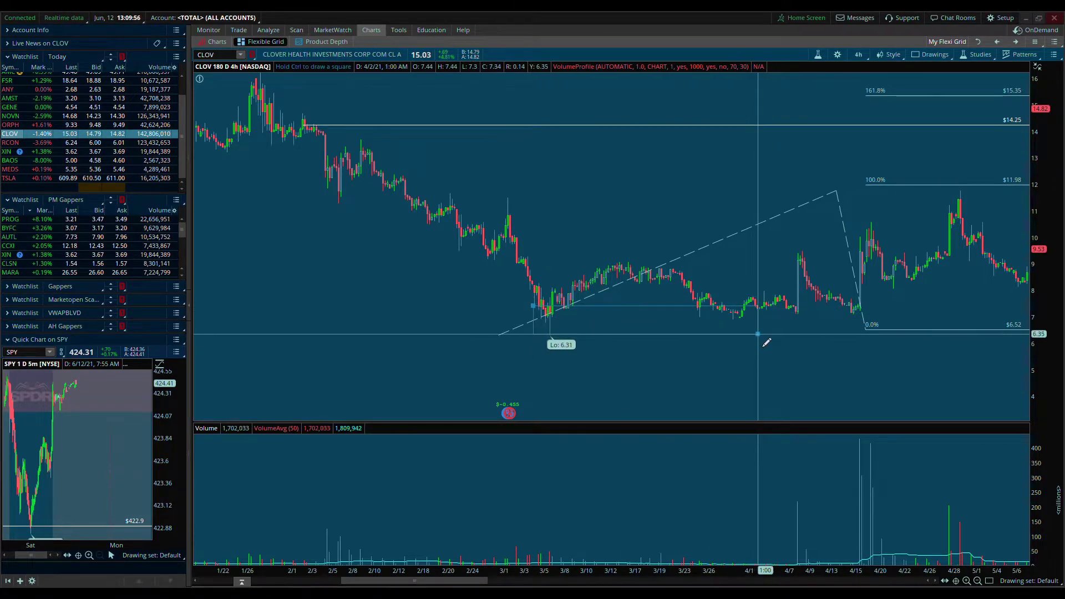
pyautogui.click(759, 334)
pyautogui.scroll(1, 594, 189)
# Pan forward to June and compress the price scale to show Fibonacci levels up to 22.9.
pyautogui.middleClick(594, 189)
pyautogui.click(601, 199)
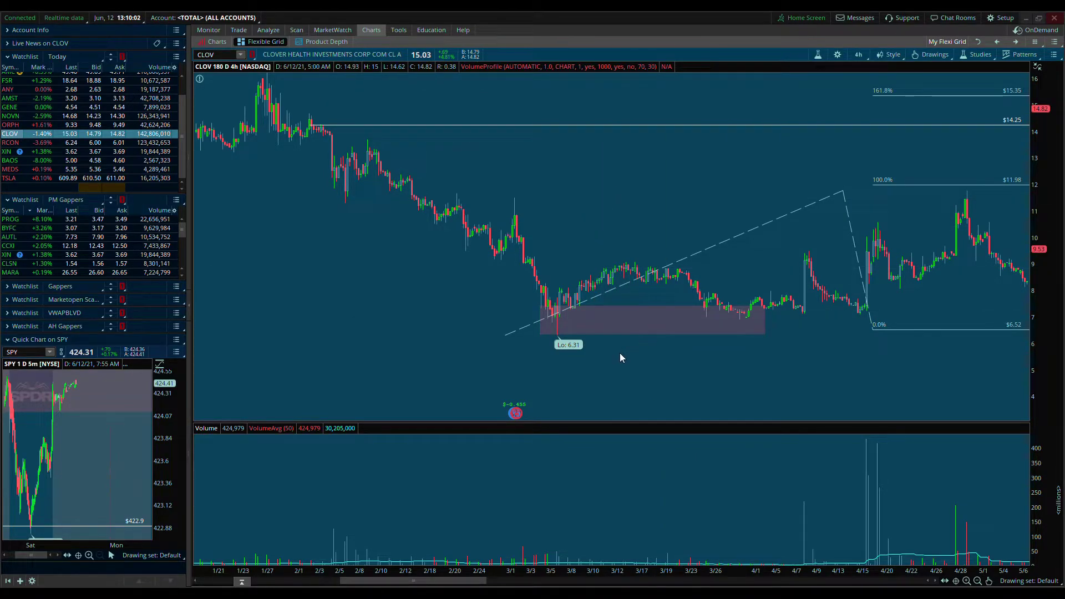
pyautogui.moveTo(732, 393); pyautogui.dragTo(380, 401)
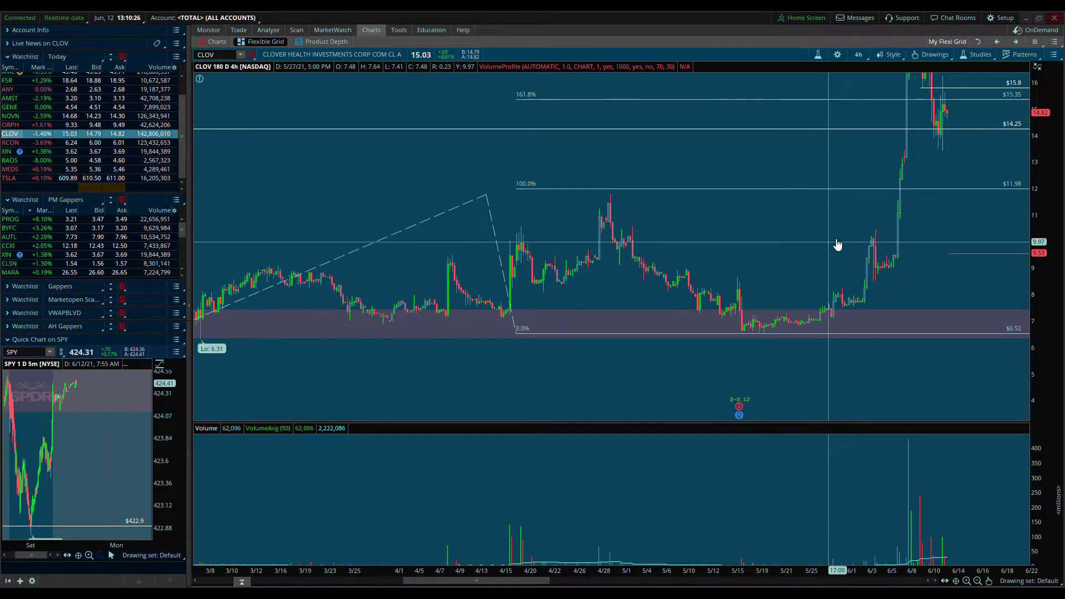
pyautogui.moveTo(1036, 208); pyautogui.dragTo(1047, 326)
pyautogui.moveTo(910, 248); pyautogui.dragTo(562, 311)
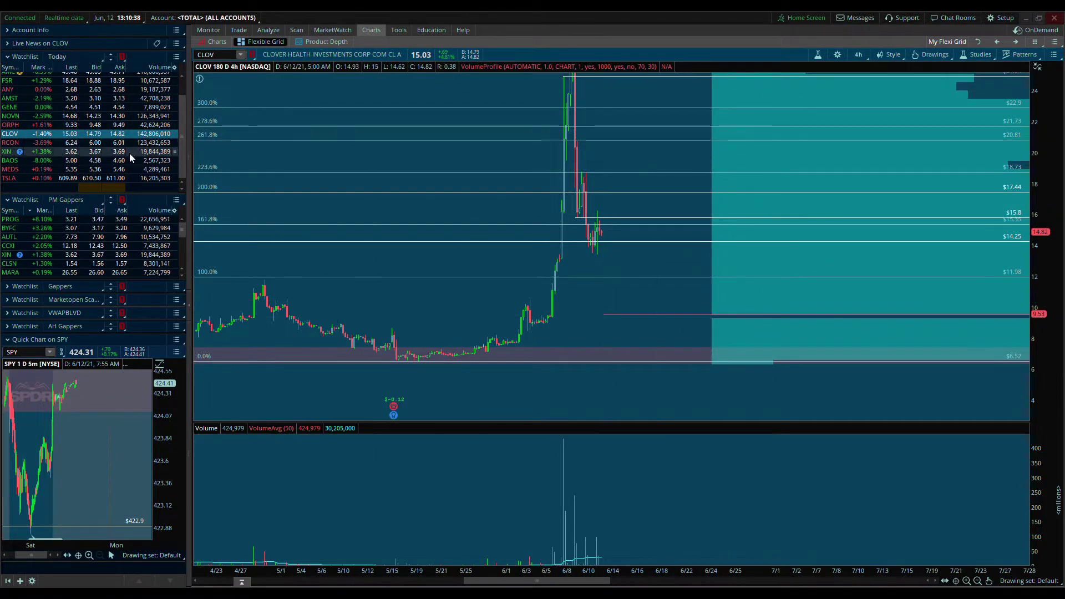
pyautogui.scroll(3, 111, 156)
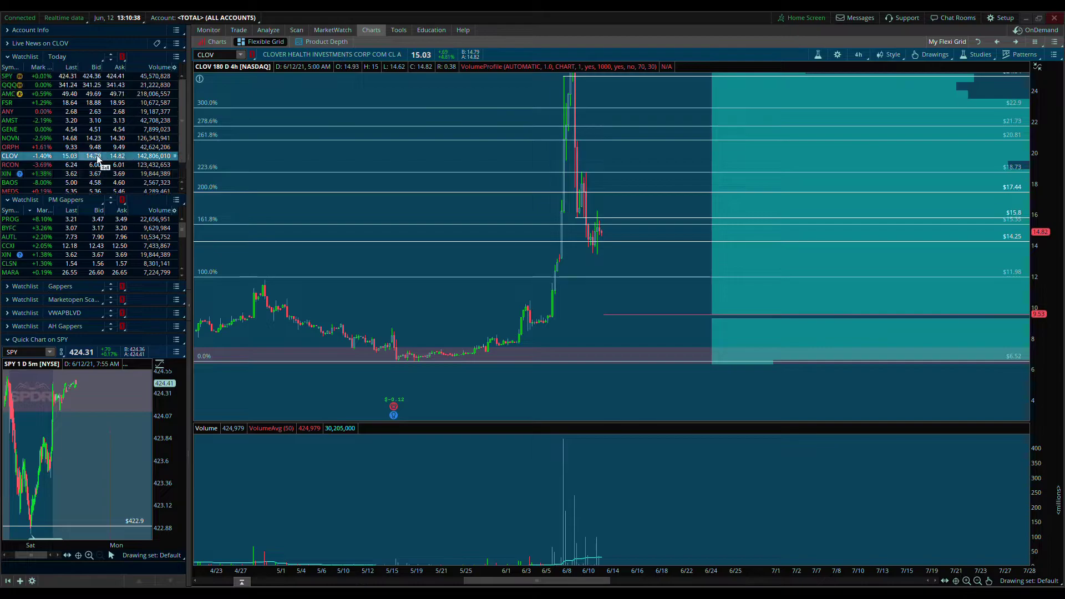
# Load AMC and switch the chart to the 90 D 30m time frame.
pyautogui.click(9, 95)
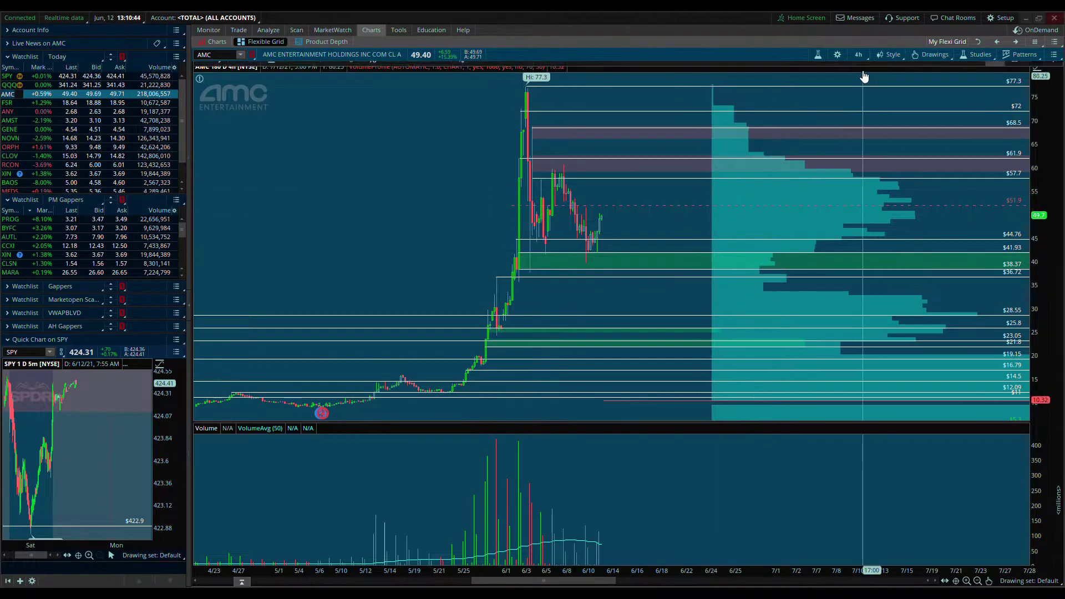
pyautogui.click(860, 54)
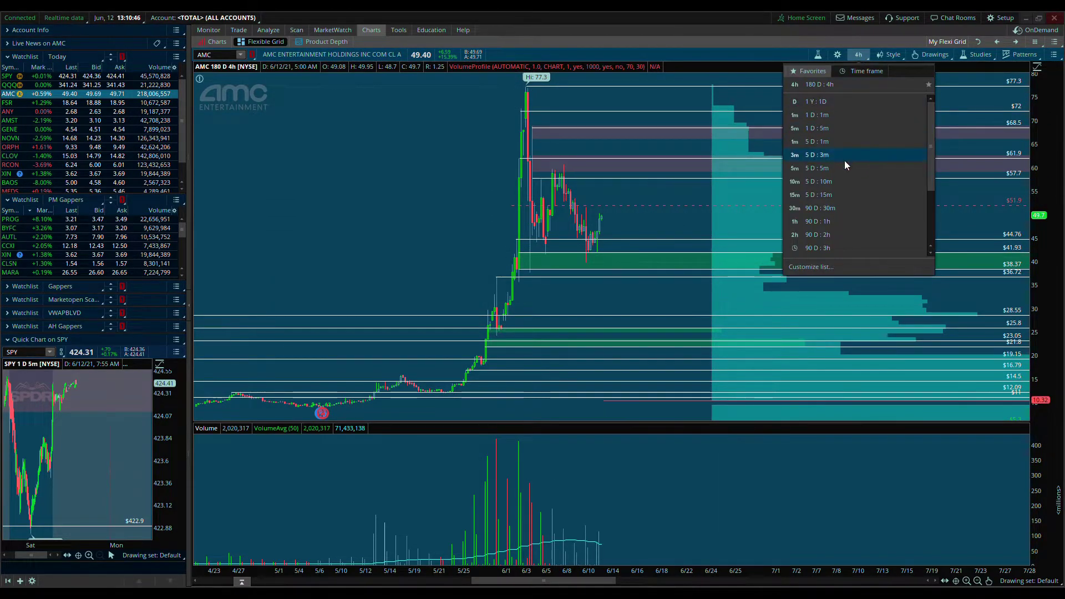
pyautogui.click(866, 71)
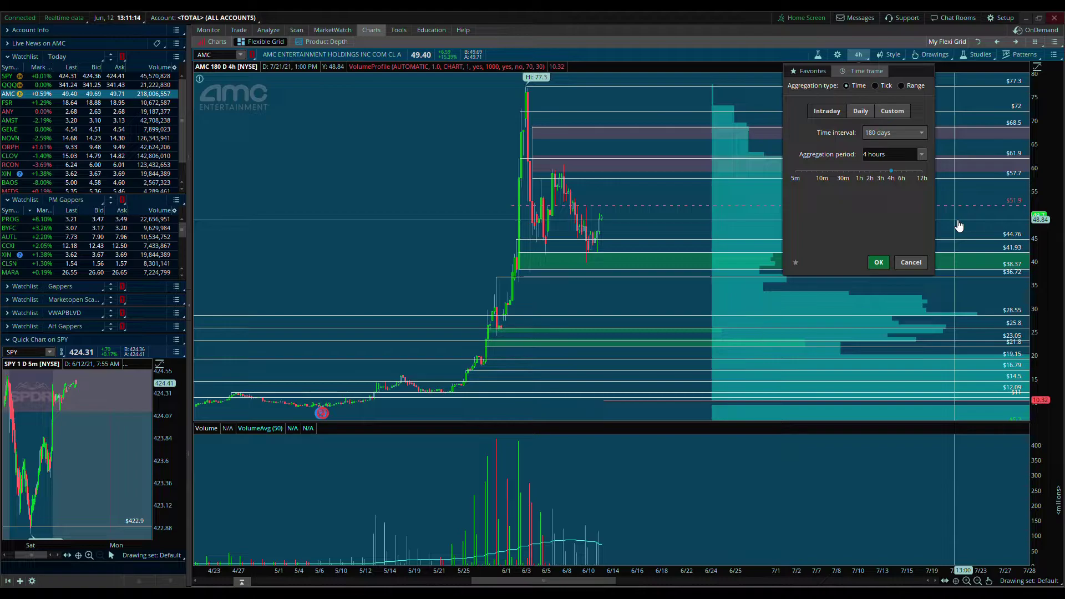
pyautogui.click(911, 141)
pyautogui.click(897, 153)
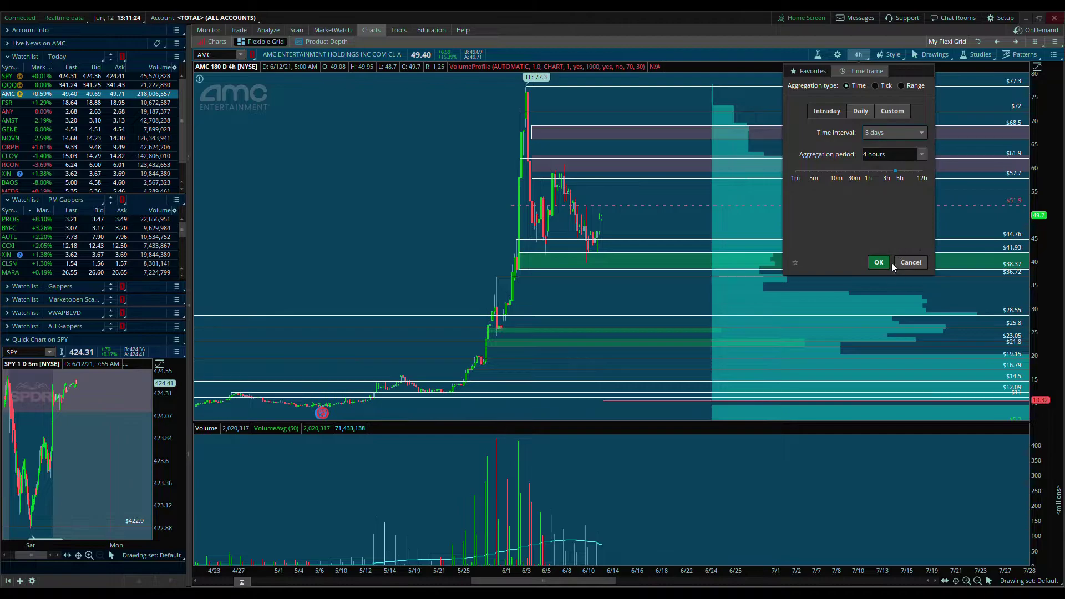
pyautogui.click(812, 72)
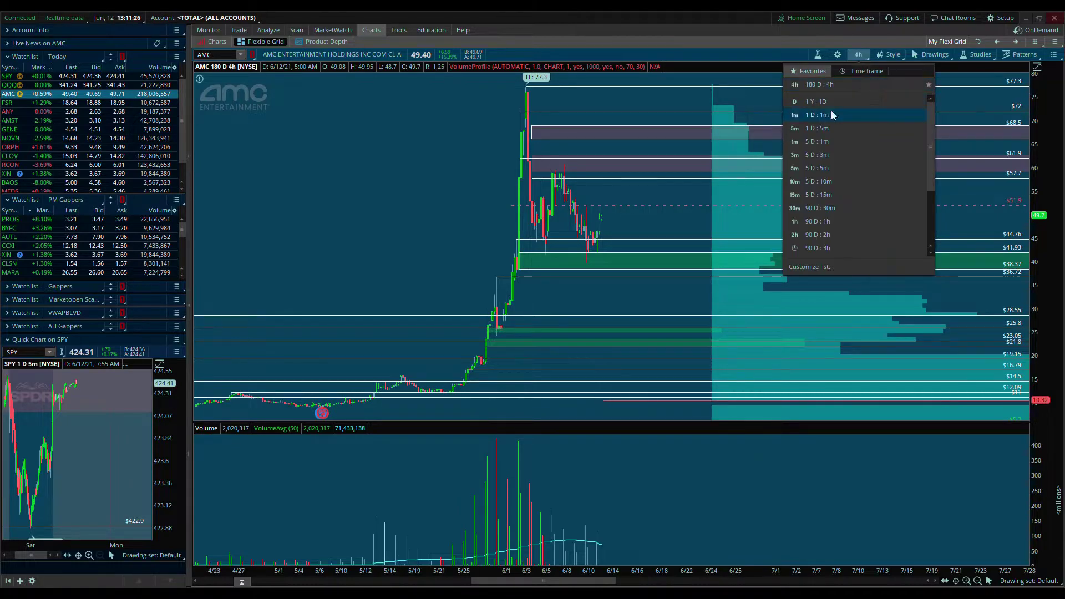
pyautogui.click(820, 207)
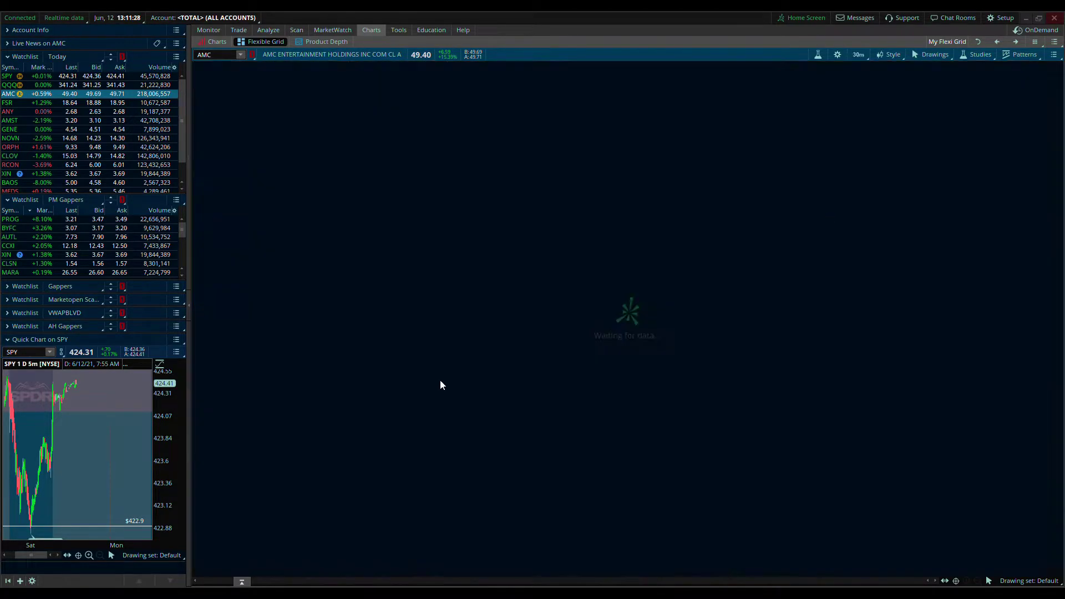
# Change AMC to 90 days of 5-minute bars and zoom out to show more days.
pyautogui.moveTo(341, 304); pyautogui.dragTo(822, 261)
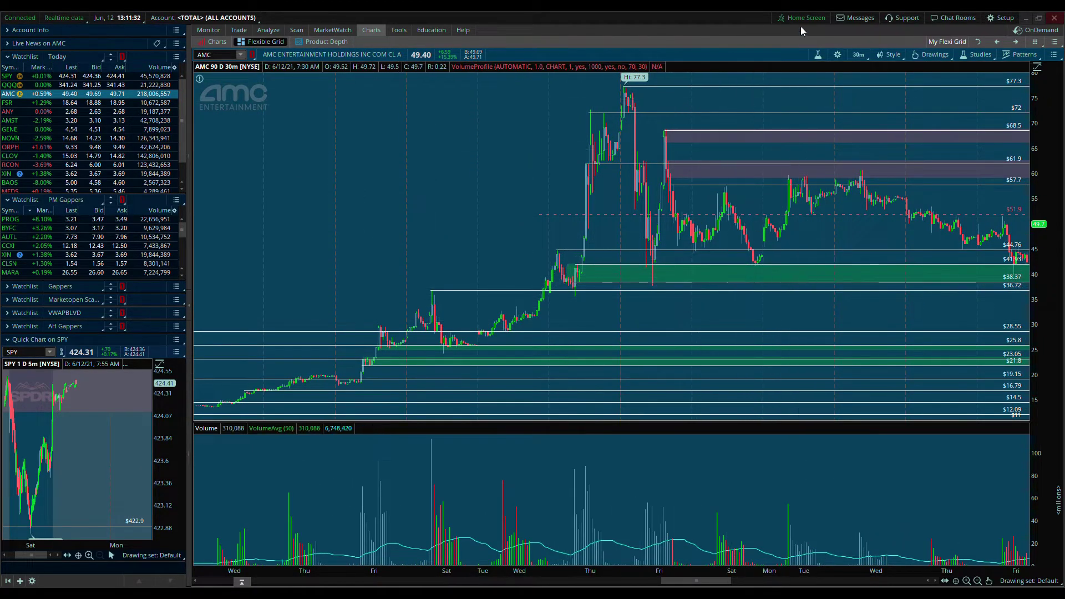
pyautogui.click(859, 55)
pyautogui.click(882, 72)
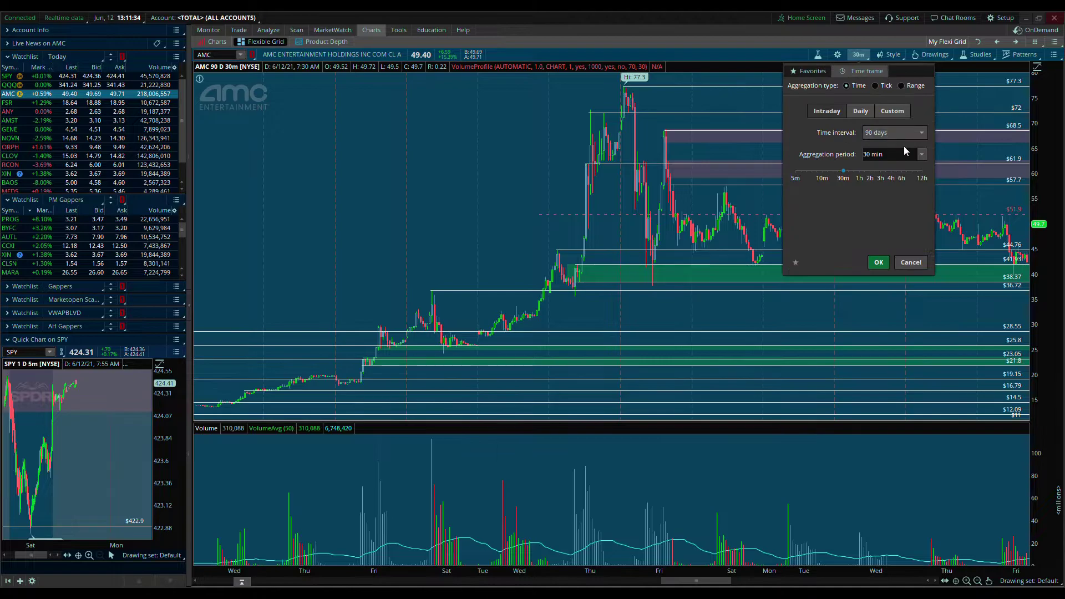
pyautogui.click(880, 263)
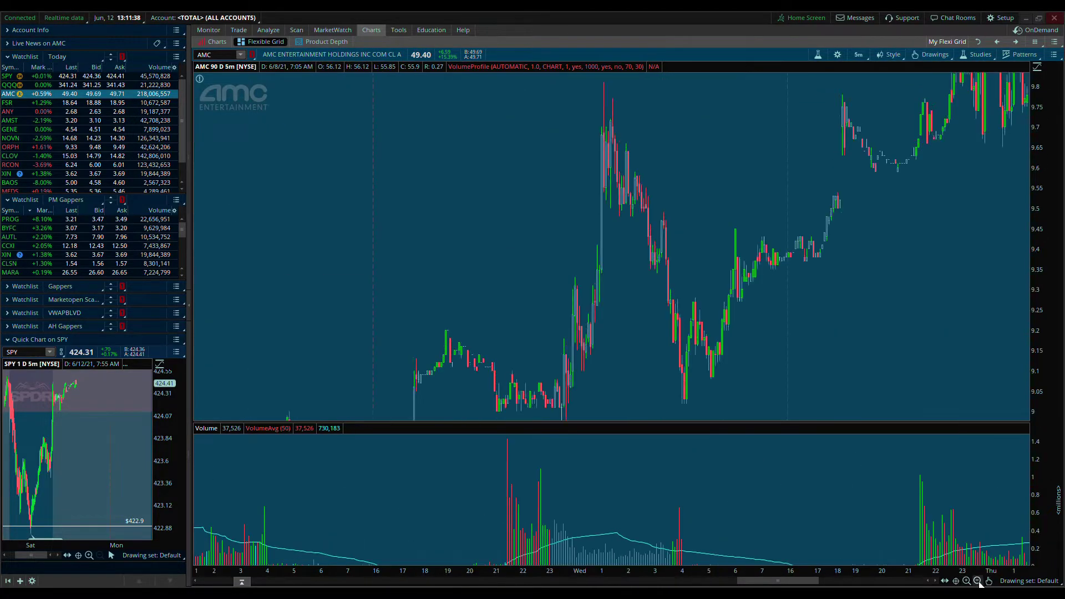
pyautogui.click(979, 581)
pyautogui.click(978, 581)
pyautogui.moveTo(804, 581); pyautogui.dragTo(880, 511)
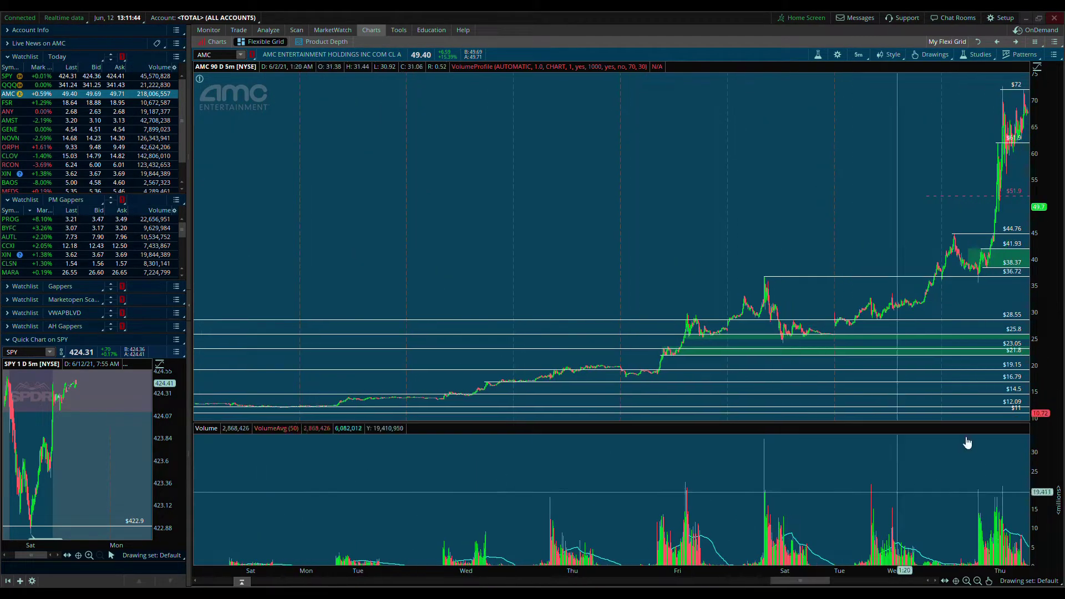
pyautogui.moveTo(851, 238); pyautogui.dragTo(639, 240)
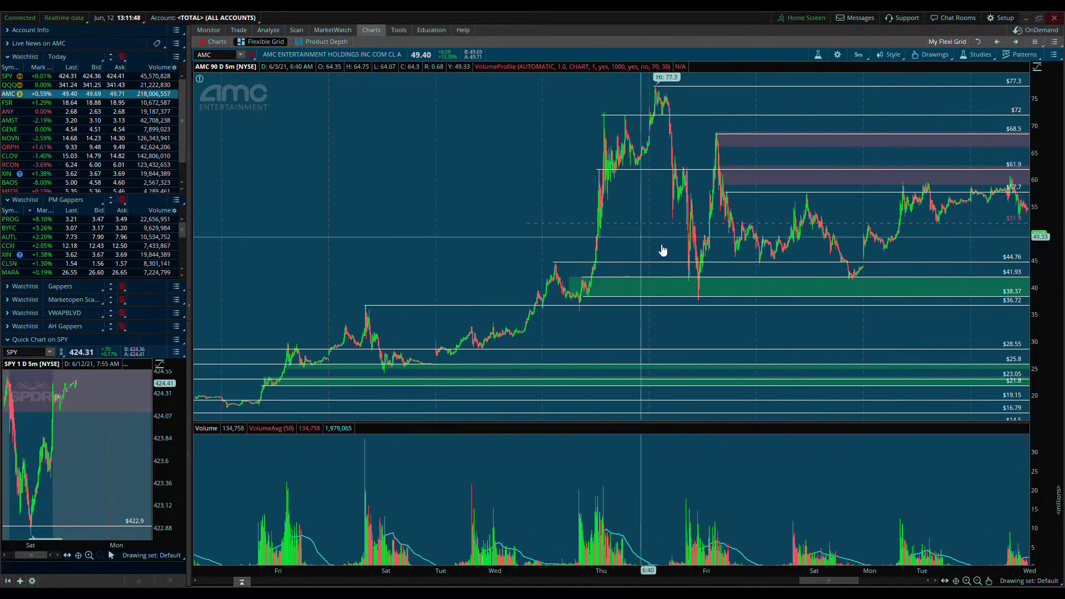
pyautogui.click(966, 581)
pyautogui.moveTo(1051, 275); pyautogui.dragTo(1051, 225)
pyautogui.moveTo(524, 264); pyautogui.dragTo(469, 226)
pyautogui.click(966, 581)
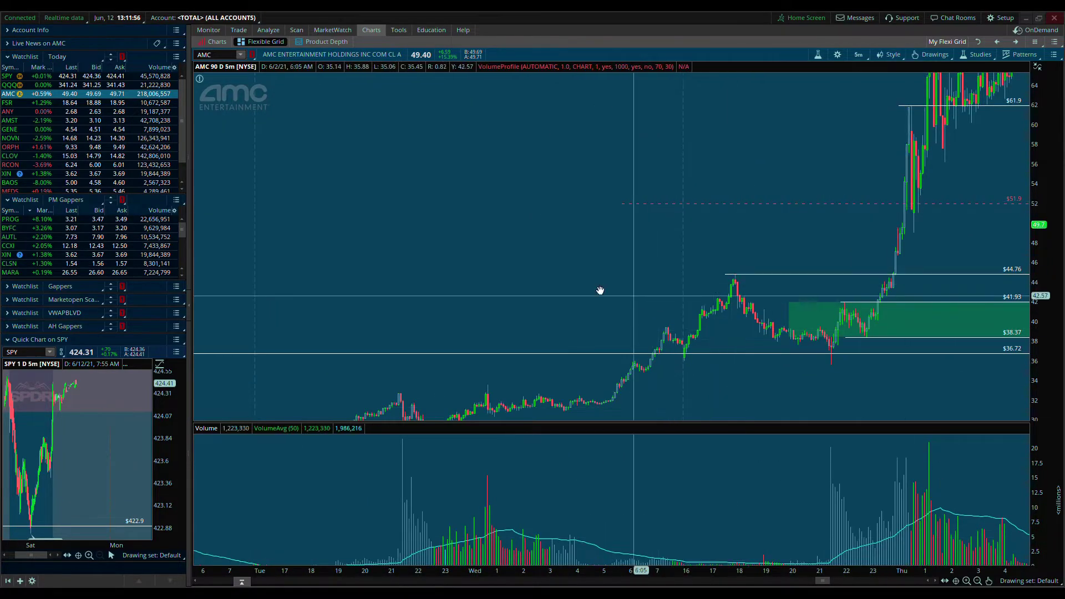
pyautogui.moveTo(621, 298); pyautogui.dragTo(451, 256)
pyautogui.moveTo(789, 359); pyautogui.dragTo(539, 334)
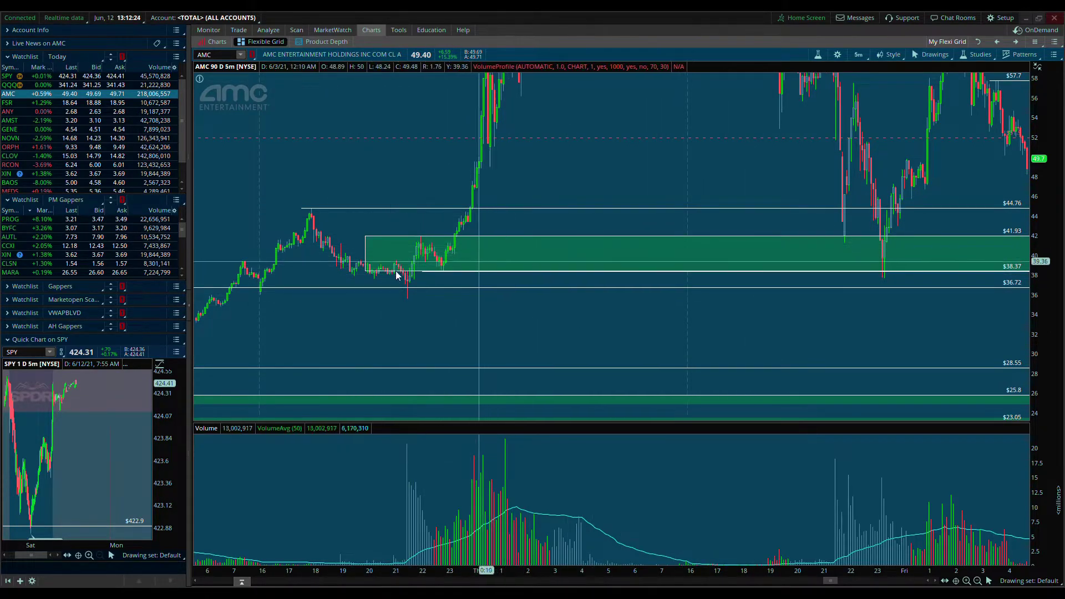
pyautogui.moveTo(777, 339); pyautogui.dragTo(511, 345)
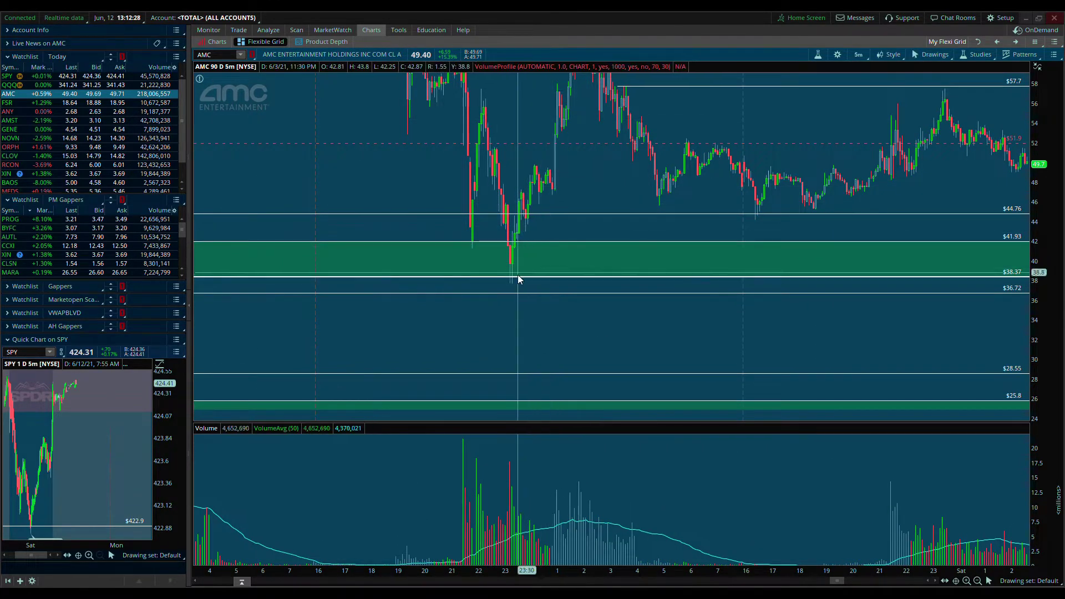
pyautogui.moveTo(511, 305); pyautogui.dragTo(838, 325)
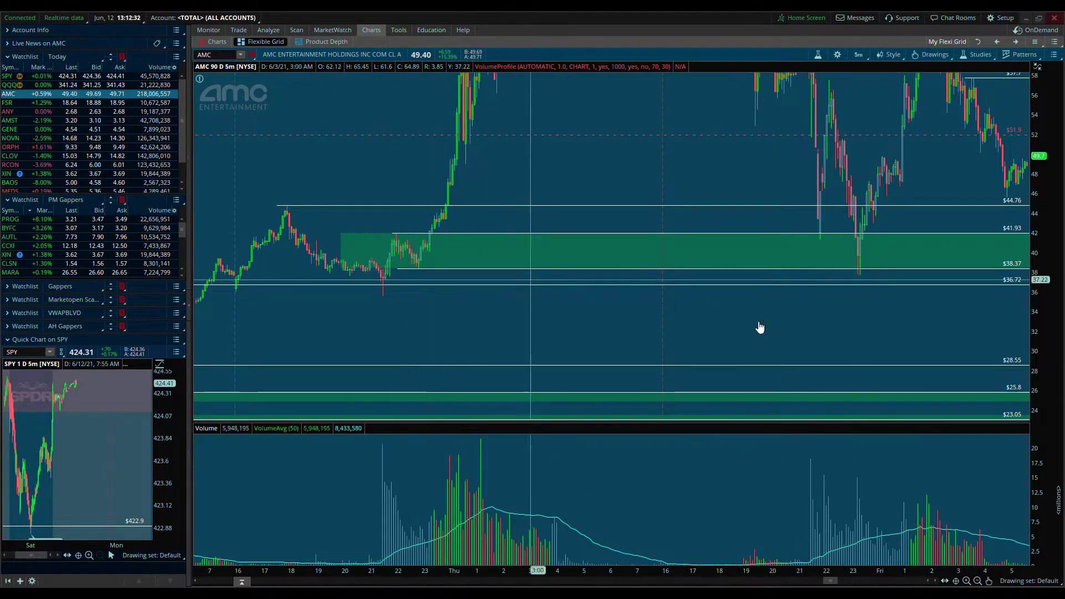
pyautogui.moveTo(818, 335); pyautogui.dragTo(431, 270)
pyautogui.moveTo(881, 328); pyautogui.dragTo(651, 331)
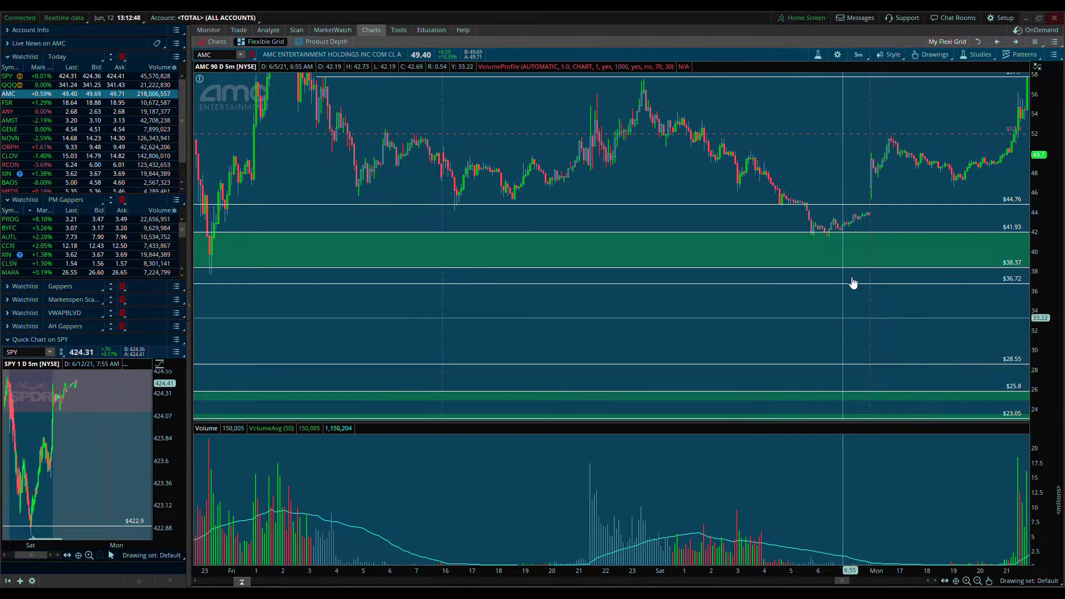
pyautogui.moveTo(1046, 222); pyautogui.dragTo(1045, 191)
pyautogui.moveTo(836, 172); pyautogui.dragTo(798, 197)
pyautogui.moveTo(364, 231); pyautogui.dragTo(742, 211)
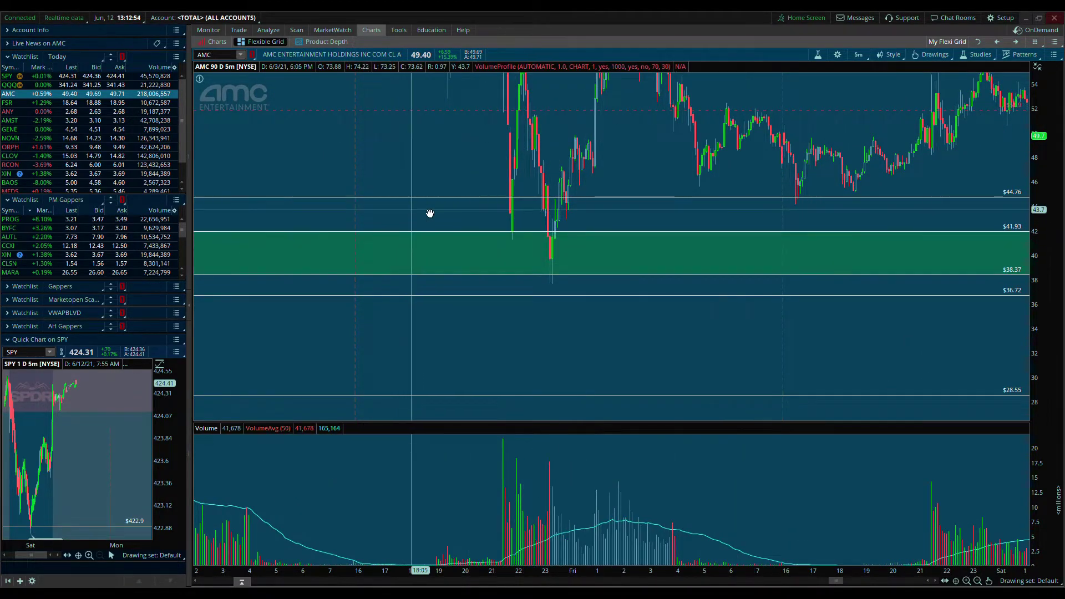
pyautogui.moveTo(429, 215); pyautogui.dragTo(654, 239)
pyautogui.moveTo(505, 200); pyautogui.dragTo(229, 187)
pyautogui.moveTo(678, 190)
pyautogui.mouseDown()
pyautogui.moveTo(442, 191)
pyautogui.moveTo(662, 189)
pyautogui.mouseUp()
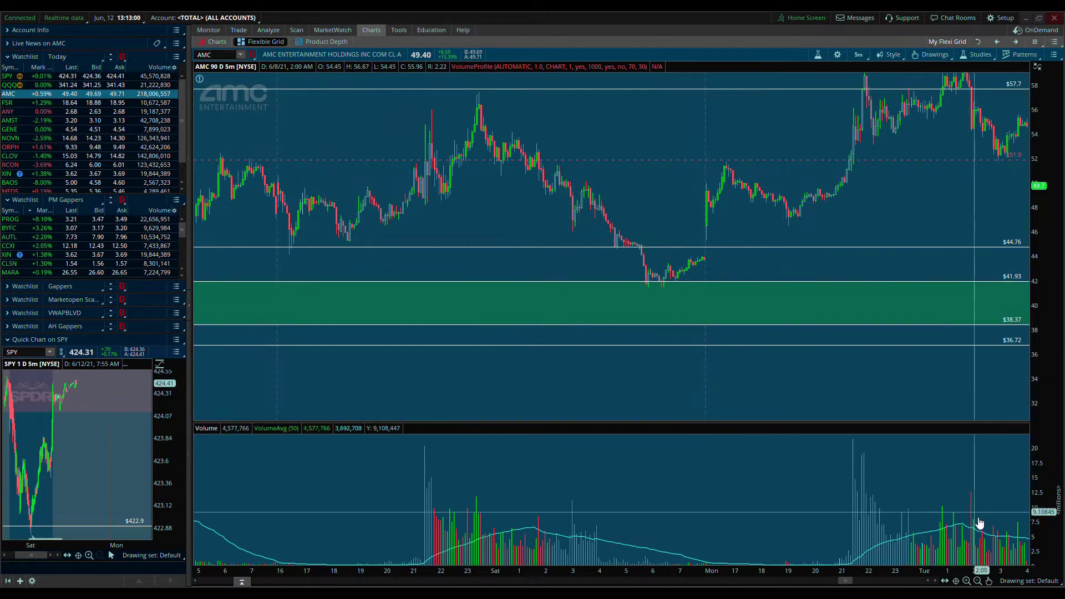
pyautogui.click(969, 581)
pyautogui.moveTo(853, 206); pyautogui.dragTo(358, 206)
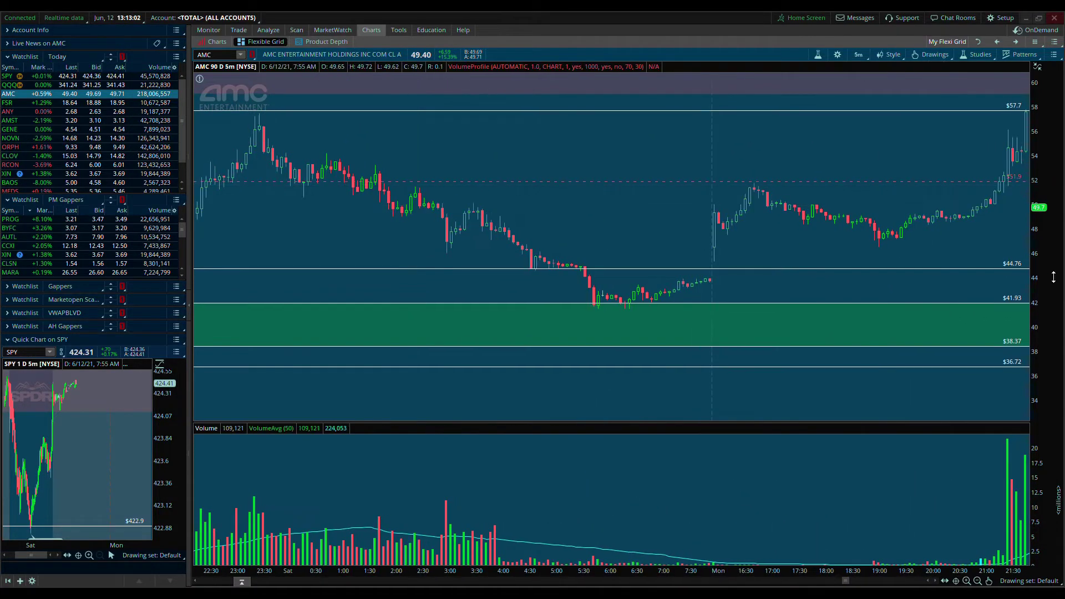
# Rescale AMC's price axis to about 30–66 and zoom out across several sessions.
pyautogui.moveTo(1053, 276); pyautogui.dragTo(1050, 203)
pyautogui.moveTo(551, 202); pyautogui.dragTo(614, 213)
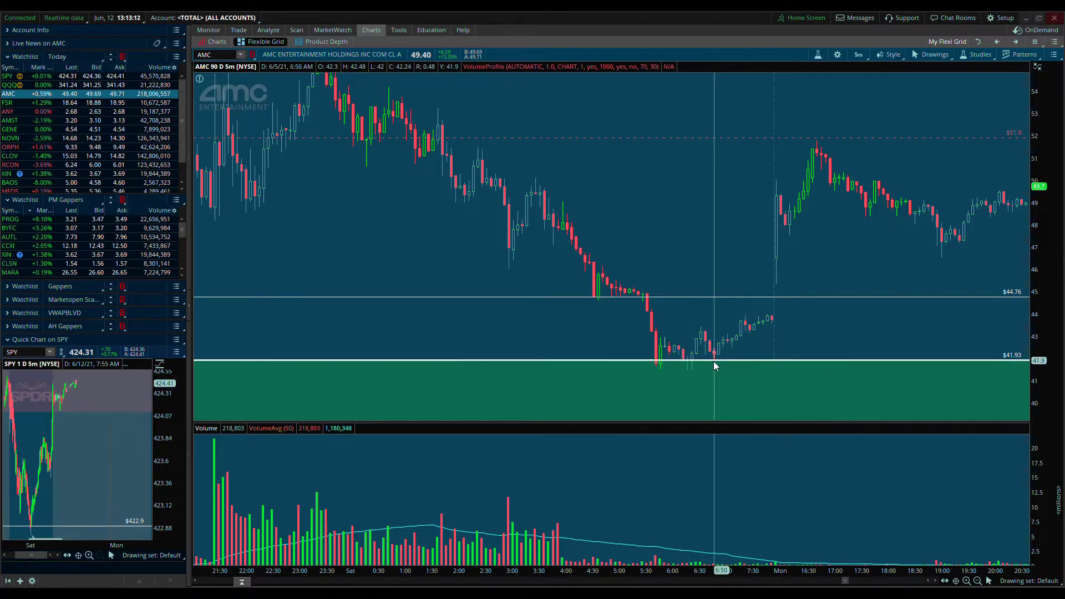
pyautogui.moveTo(873, 200); pyautogui.dragTo(539, 233)
pyautogui.moveTo(1044, 178); pyautogui.dragTo(1030, 444)
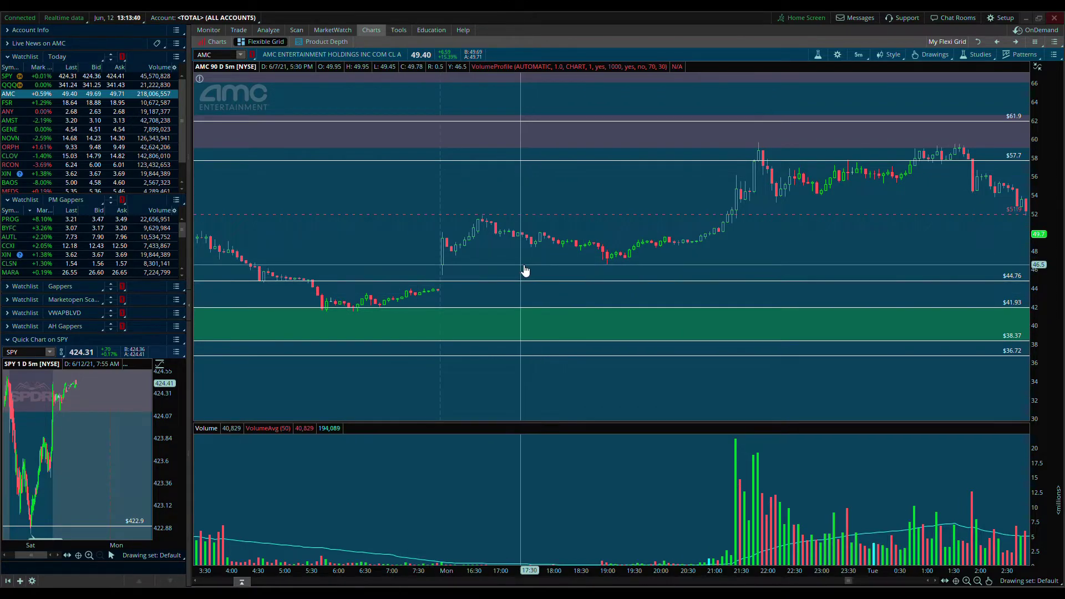
pyautogui.click(979, 581)
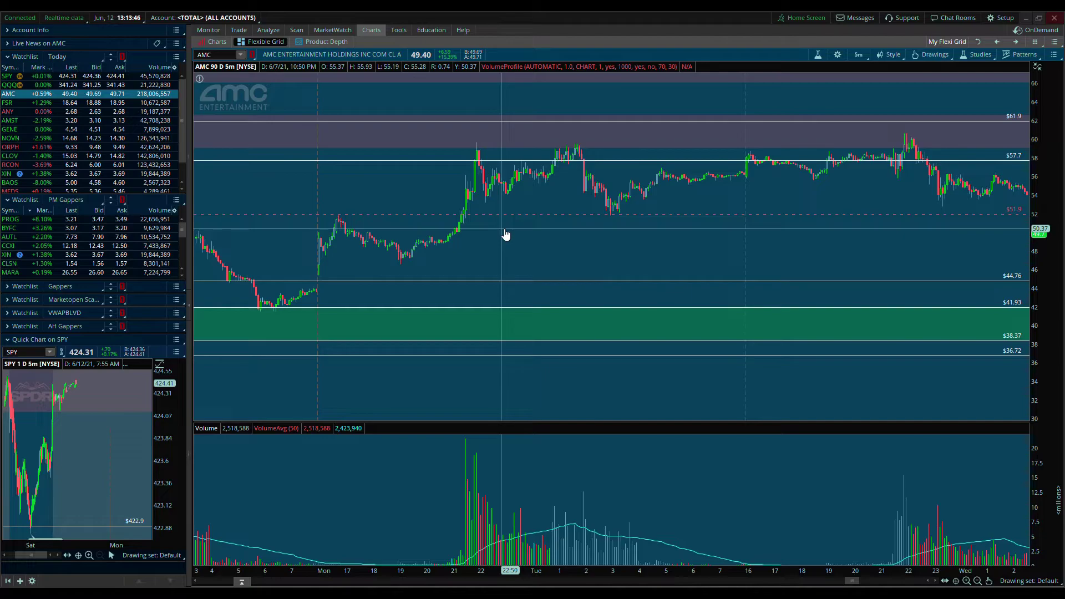
pyautogui.moveTo(506, 235); pyautogui.dragTo(348, 253)
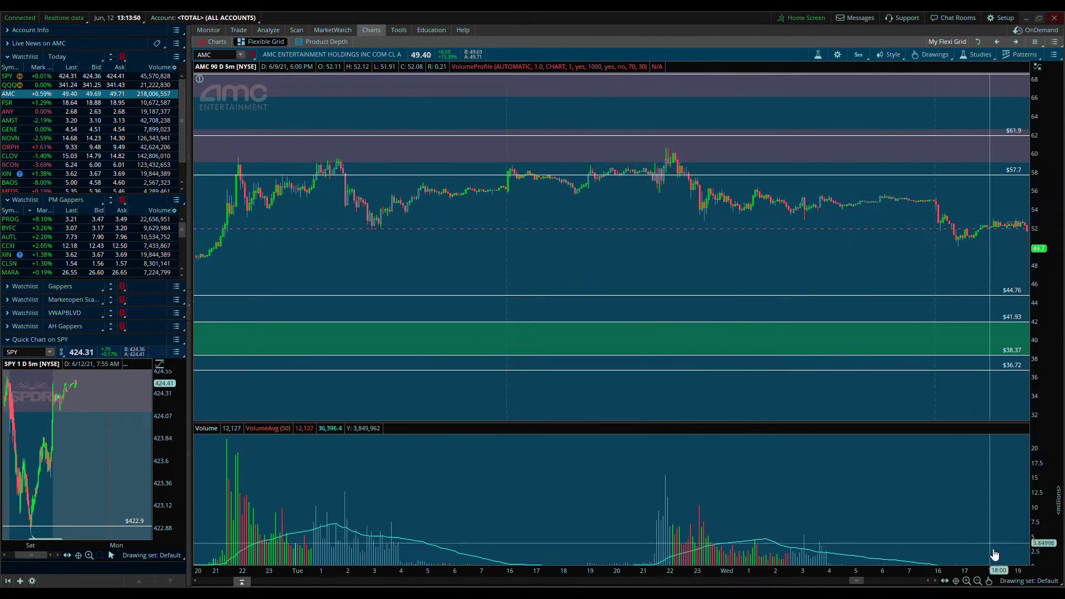
pyautogui.click(978, 581)
pyautogui.moveTo(417, 254); pyautogui.dragTo(752, 256)
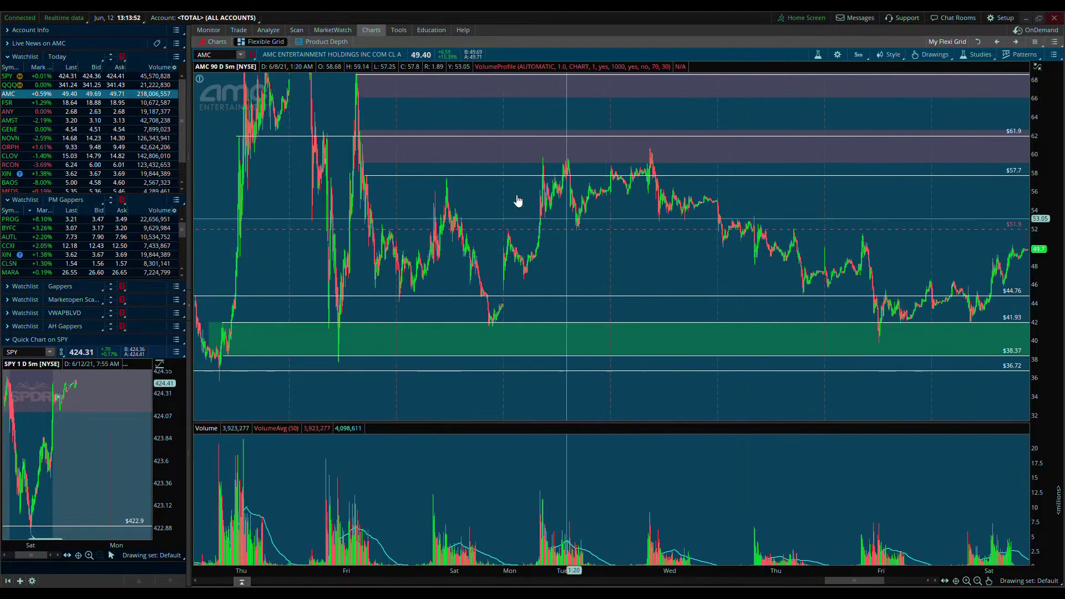
# Zoom in on Friday's spike to 68.5 and select the 61.9 zone drawing.
pyautogui.click(968, 582)
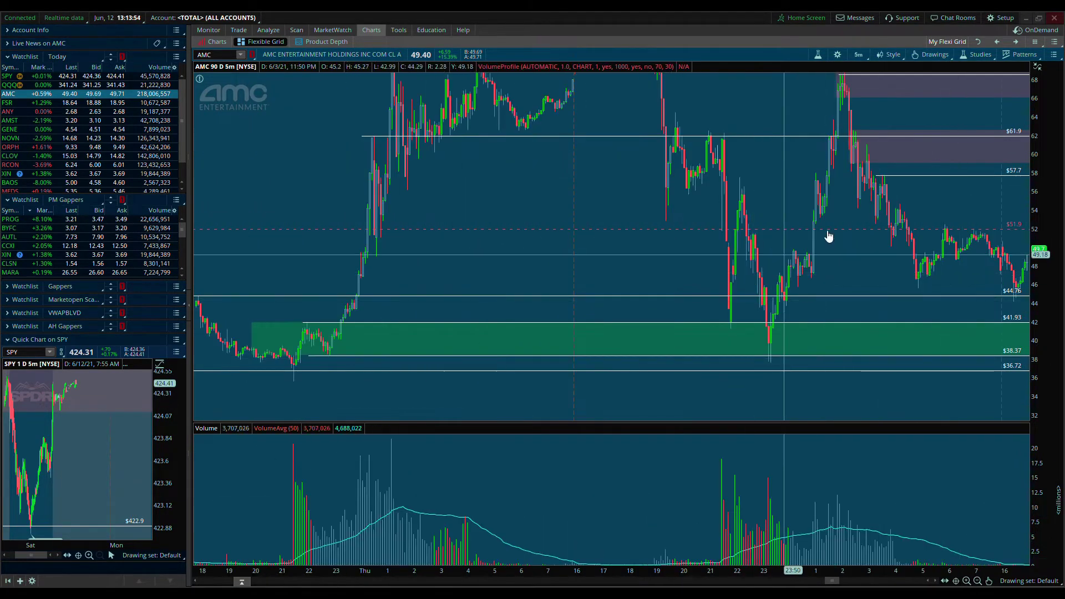
pyautogui.moveTo(900, 254); pyautogui.dragTo(785, 256)
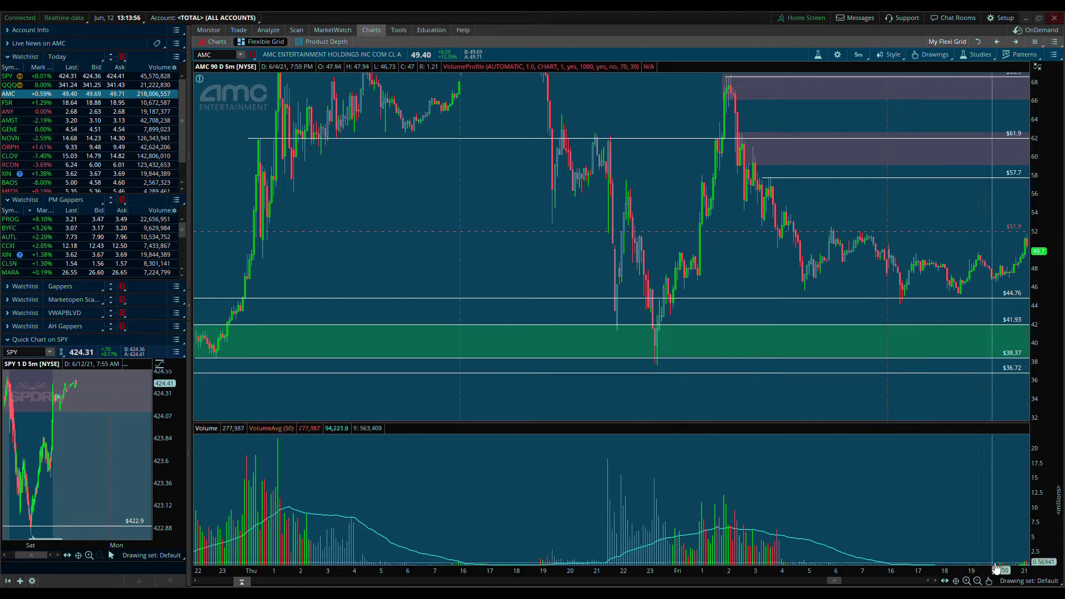
pyautogui.click(970, 581)
pyautogui.moveTo(880, 190); pyautogui.dragTo(161, 209)
pyautogui.moveTo(743, 231); pyautogui.dragTo(276, 225)
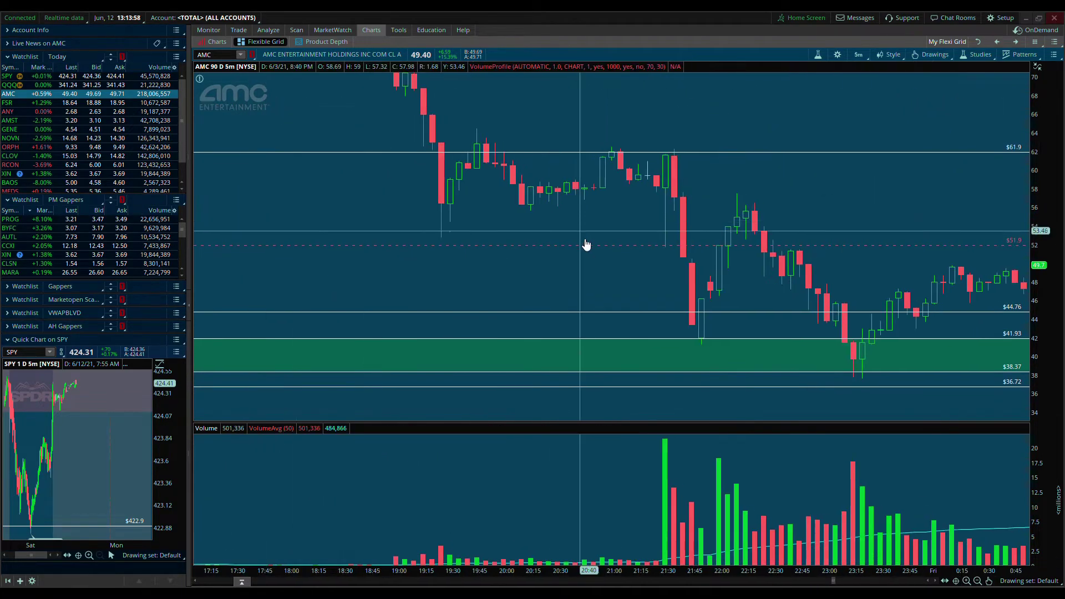
pyautogui.moveTo(854, 188); pyautogui.dragTo(202, 202)
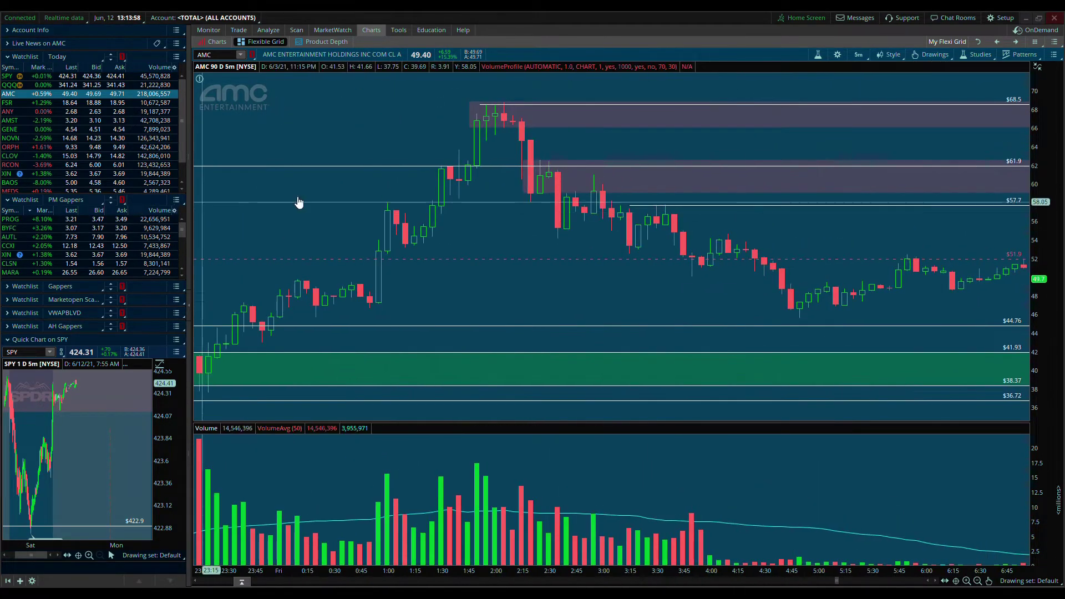
pyautogui.click(978, 581)
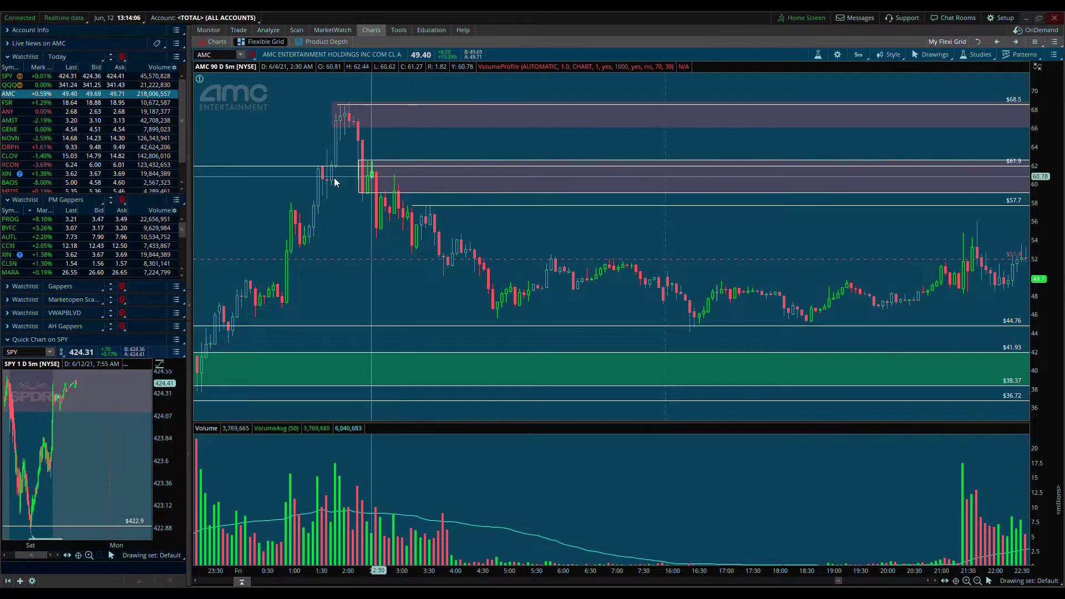
pyautogui.click(384, 182)
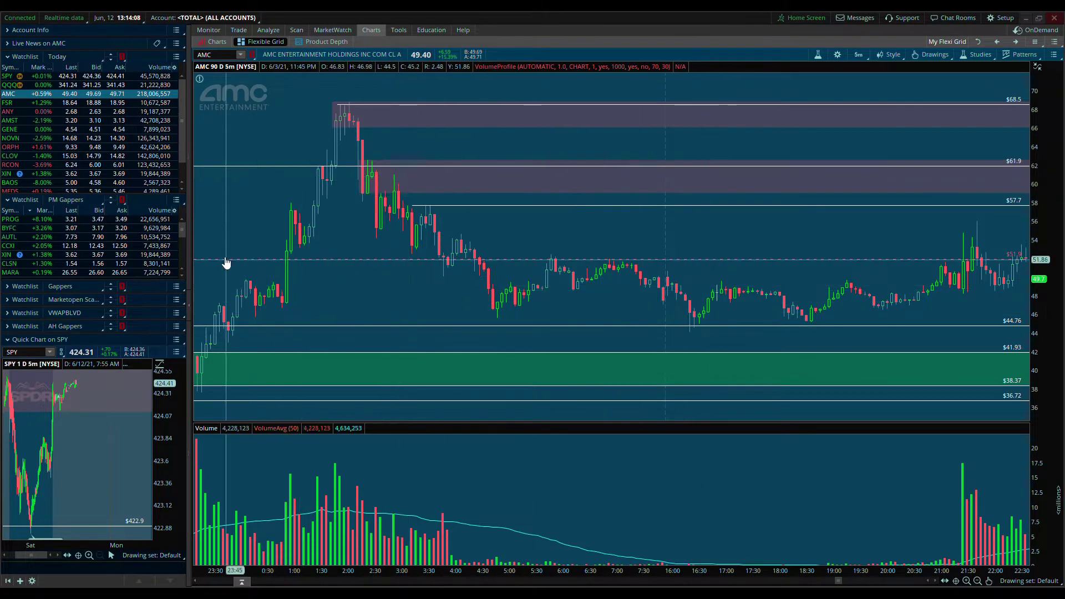
pyautogui.click(933, 54)
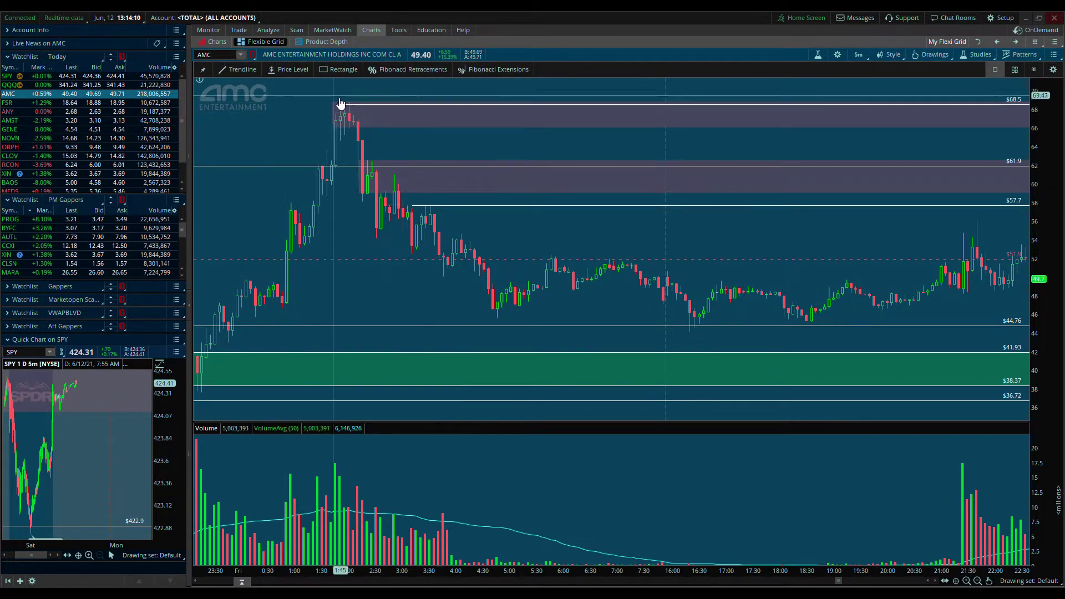
# Hide the drawing tools, select the 61.9 AMC zone, and pan to the later June 4–7 bars.
pyautogui.click(374, 187)
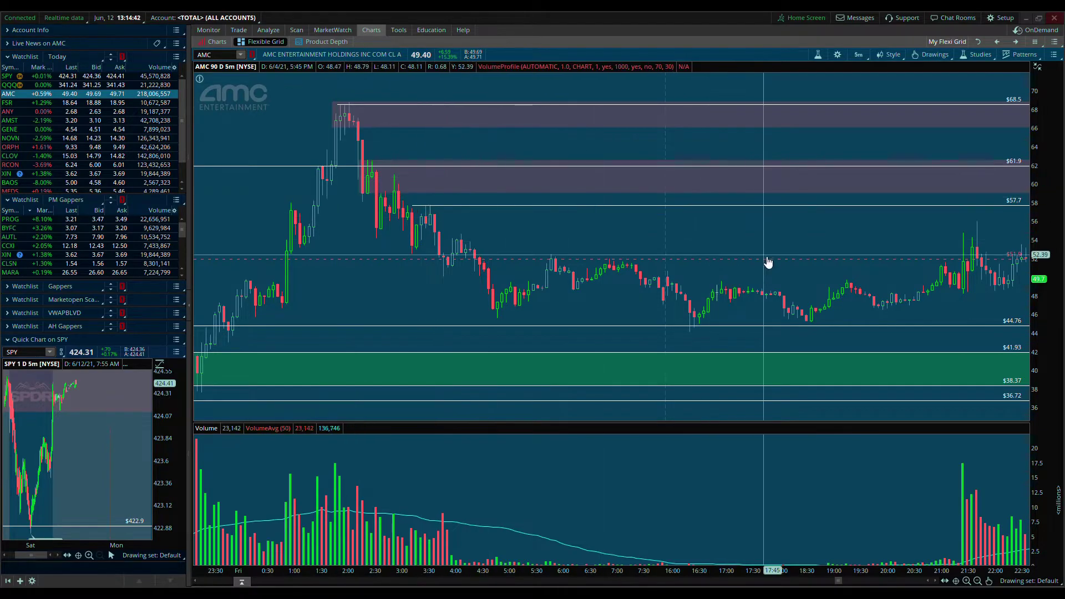
pyautogui.moveTo(808, 243); pyautogui.dragTo(357, 224)
pyautogui.moveTo(794, 230); pyautogui.dragTo(244, 203)
pyautogui.hscroll(10, 779, 205)
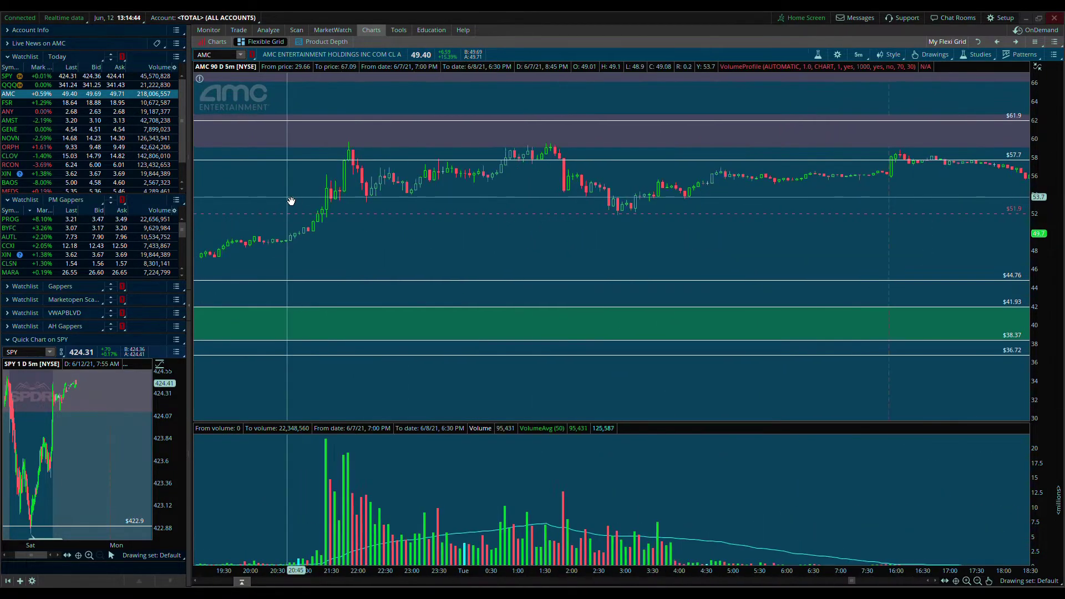
# Zoom the AMC chart out and pan to show prices 30–66 around the June 8–10 bars.
pyautogui.click(978, 581)
pyautogui.moveTo(644, 207); pyautogui.dragTo(474, 247)
pyautogui.moveTo(348, 176); pyautogui.dragTo(608, 207)
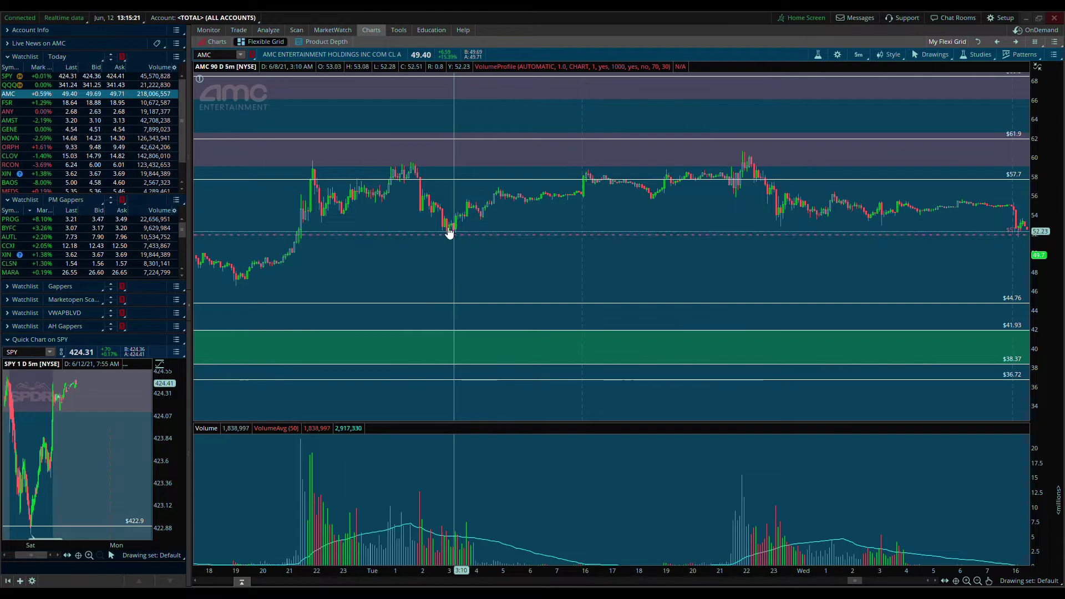
pyautogui.moveTo(583, 268); pyautogui.dragTo(599, 237)
pyautogui.moveTo(706, 226); pyautogui.dragTo(408, 236)
pyautogui.moveTo(481, 258); pyautogui.dragTo(409, 217)
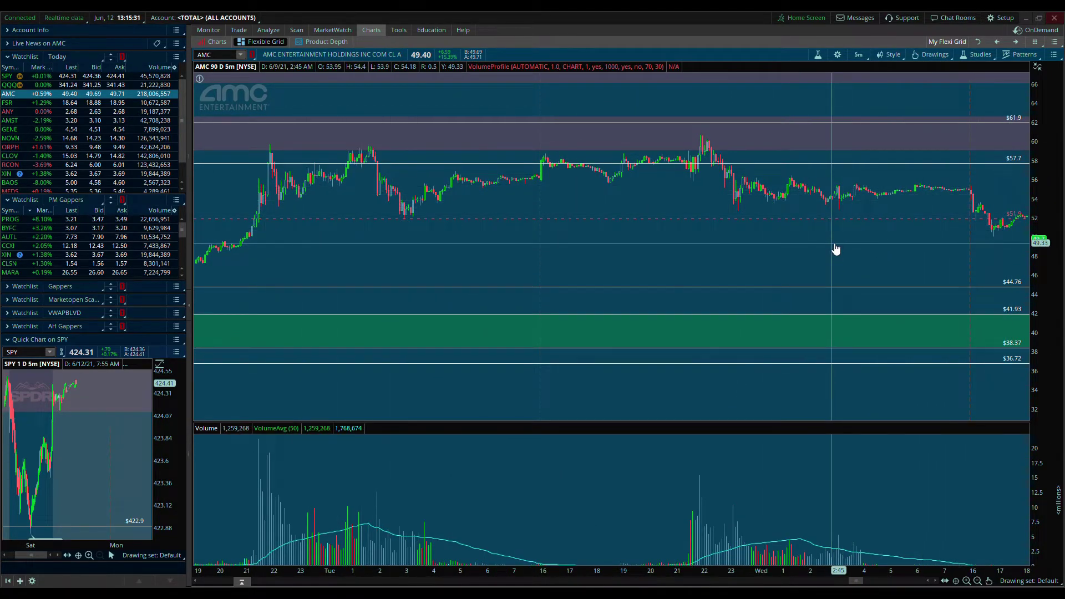
# Zoom out further to show Tuesday–Friday, the lower levels, the volume profile and the latest sessions.
pyautogui.click(978, 581)
pyautogui.moveTo(674, 254); pyautogui.dragTo(562, 213)
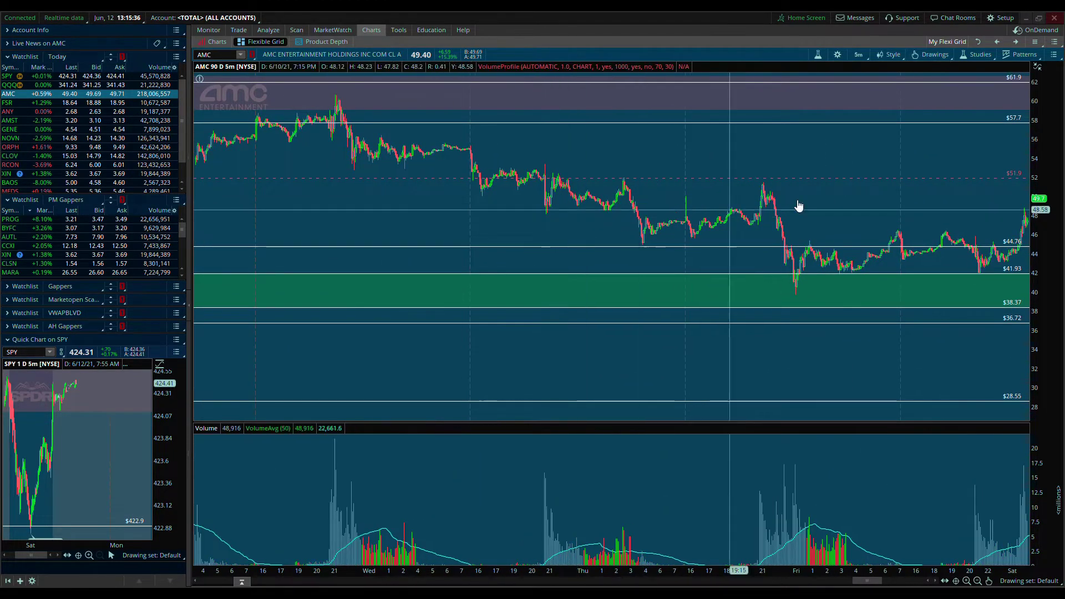
pyautogui.click(978, 581)
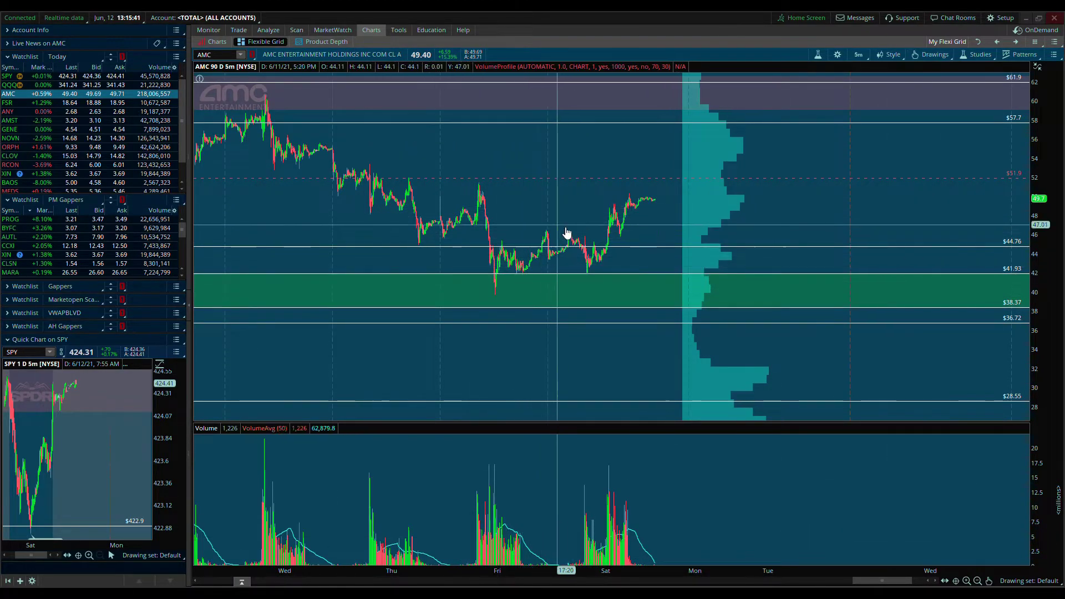
pyautogui.moveTo(595, 276)
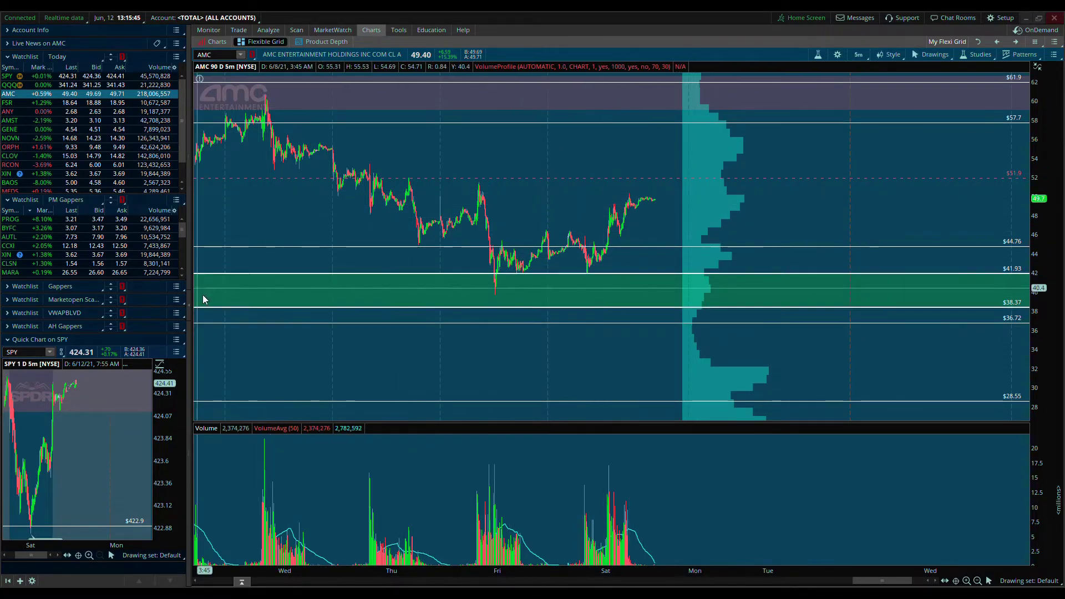
pyautogui.moveTo(317, 219); pyautogui.dragTo(607, 250)
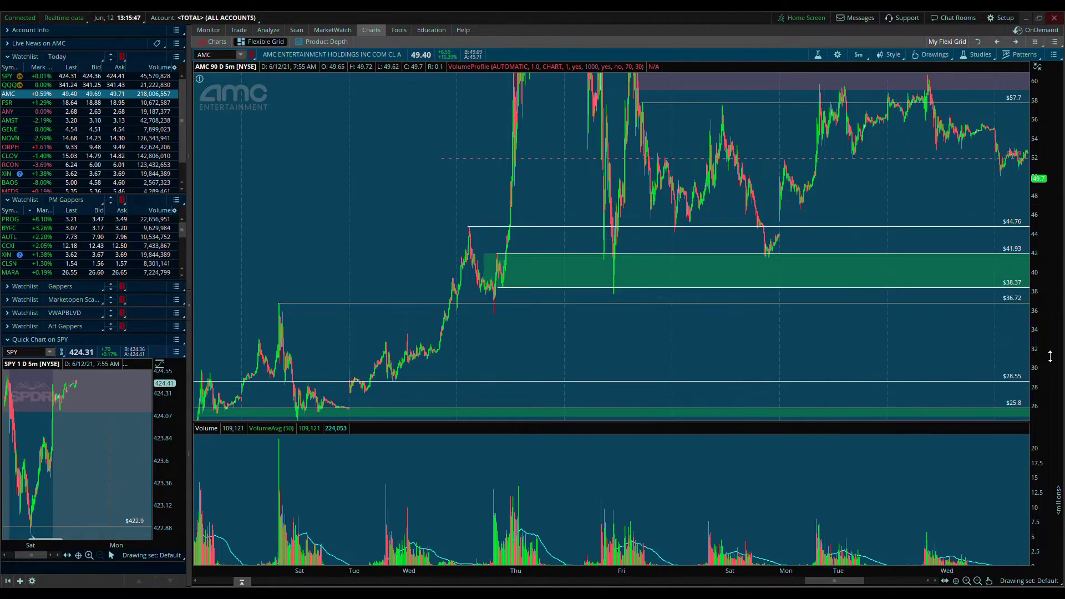
pyautogui.moveTo(885, 229); pyautogui.dragTo(849, 296)
pyautogui.moveTo(932, 320); pyautogui.dragTo(683, 326)
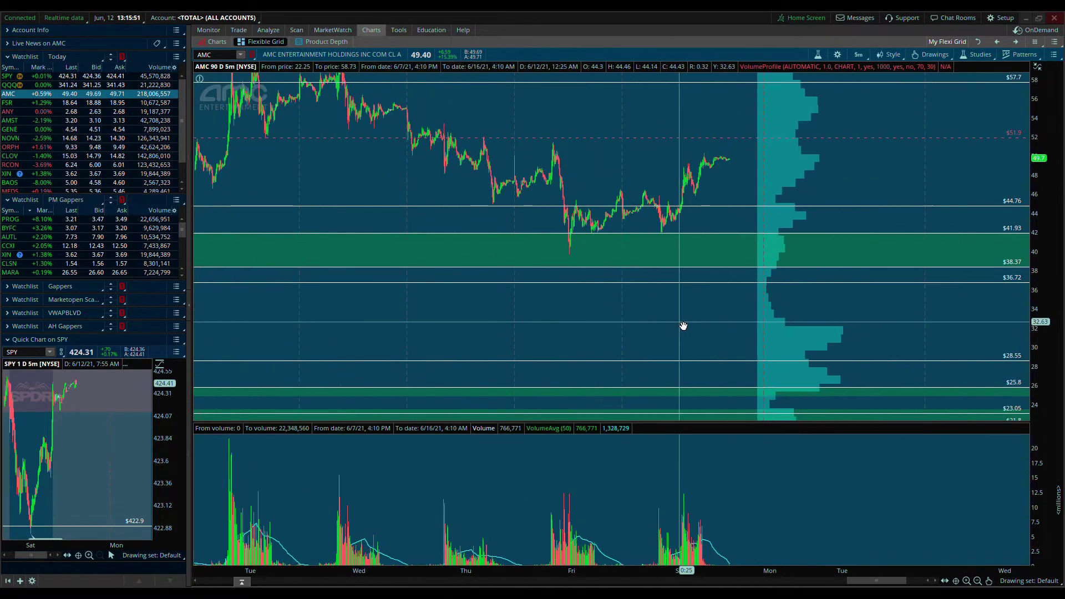
# Switch AMC to the 90 D : 1h time frame, showing the latest dates with space on the right.
pyautogui.click(858, 55)
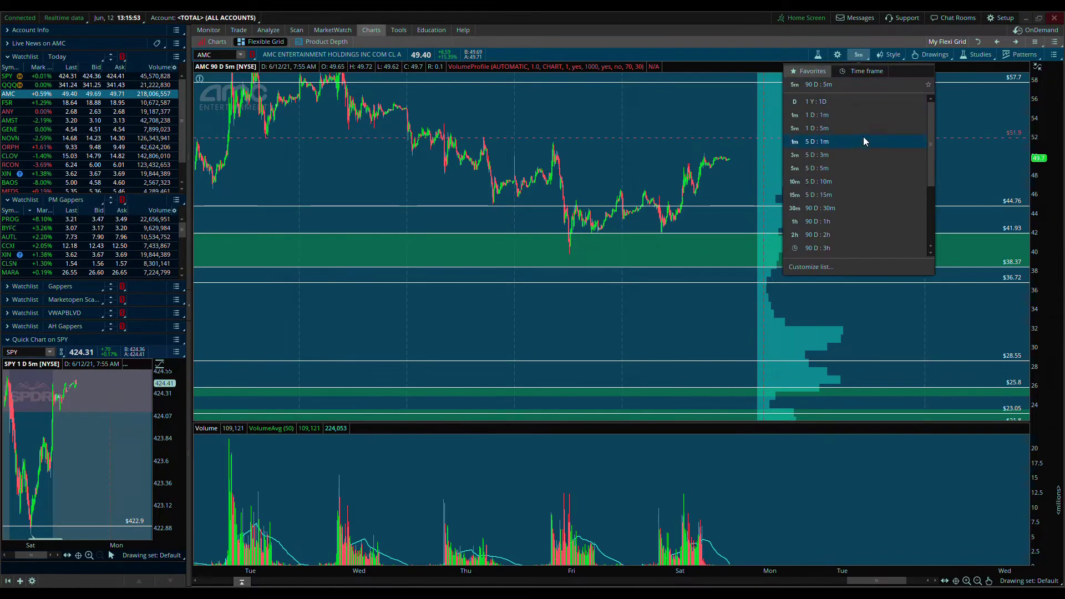
pyautogui.click(841, 222)
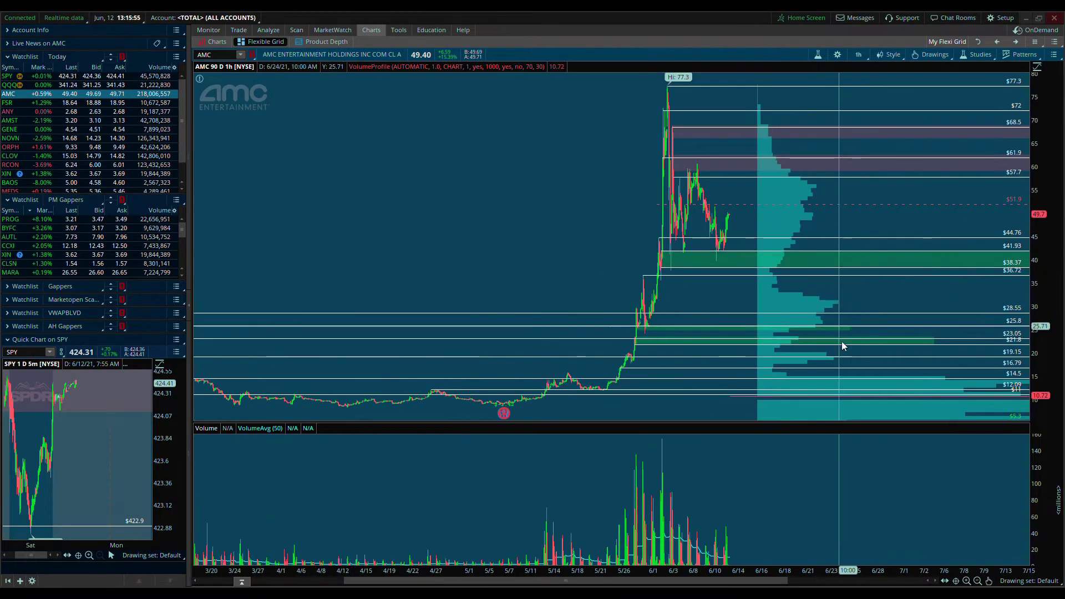
pyautogui.click(968, 581)
pyautogui.moveTo(705, 203); pyautogui.dragTo(318, 228)
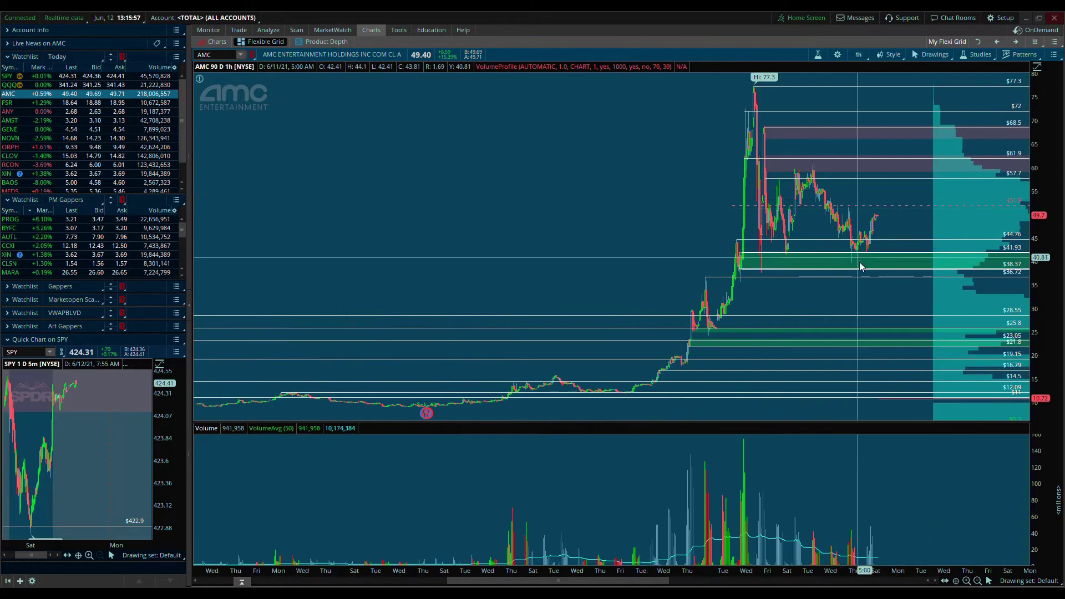
pyautogui.moveTo(881, 204); pyautogui.dragTo(804, 258)
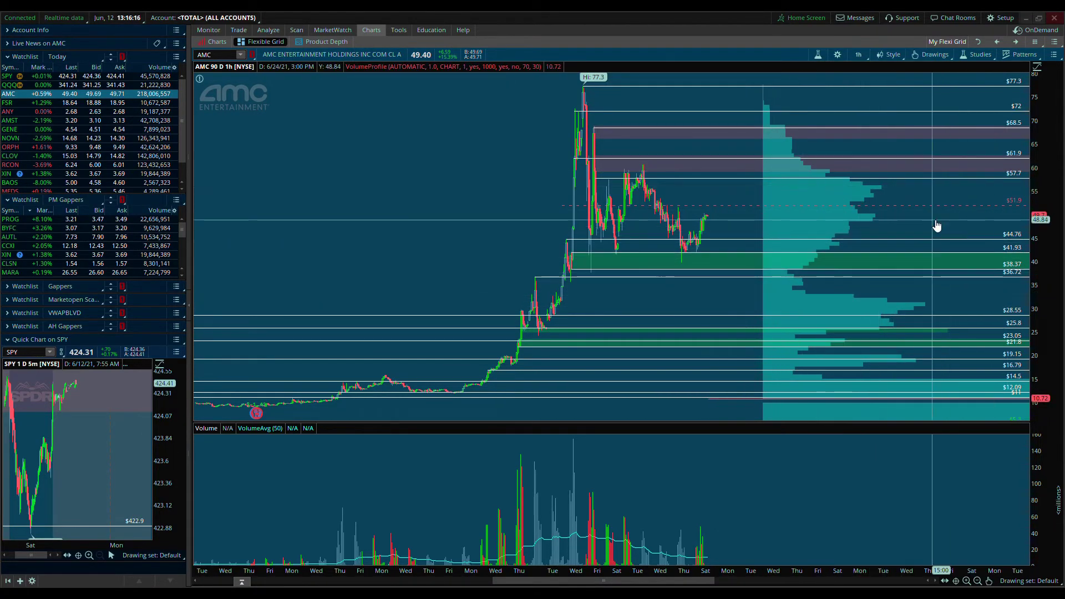
# Zoom in, stretch the price scale, and pan down to the lower support levels near 11.
pyautogui.click(967, 581)
pyautogui.moveTo(535, 216); pyautogui.dragTo(253, 218)
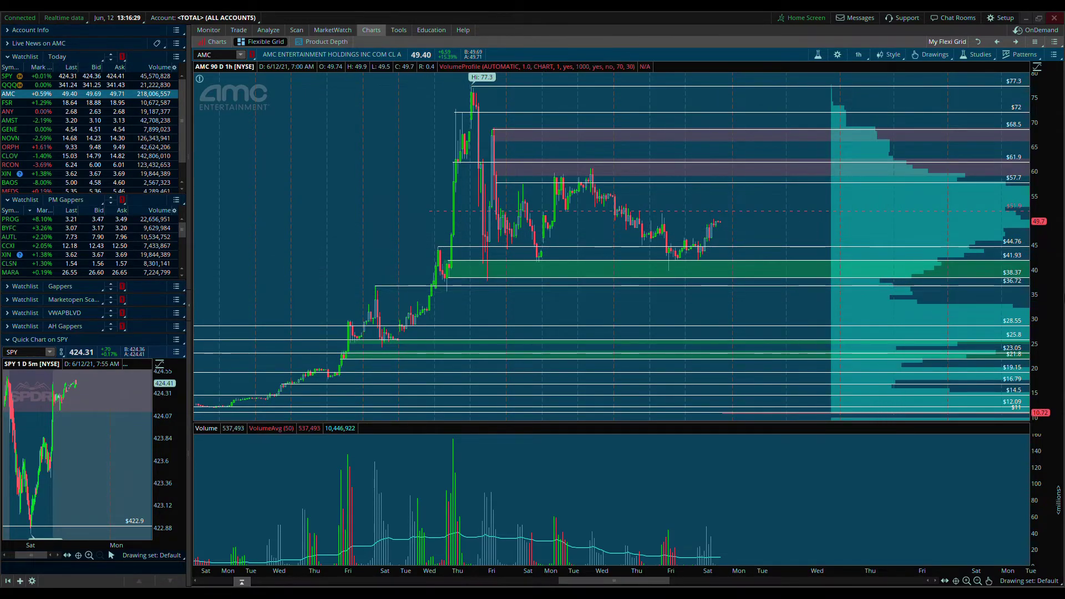
pyautogui.moveTo(1040, 286); pyautogui.dragTo(1040, 240)
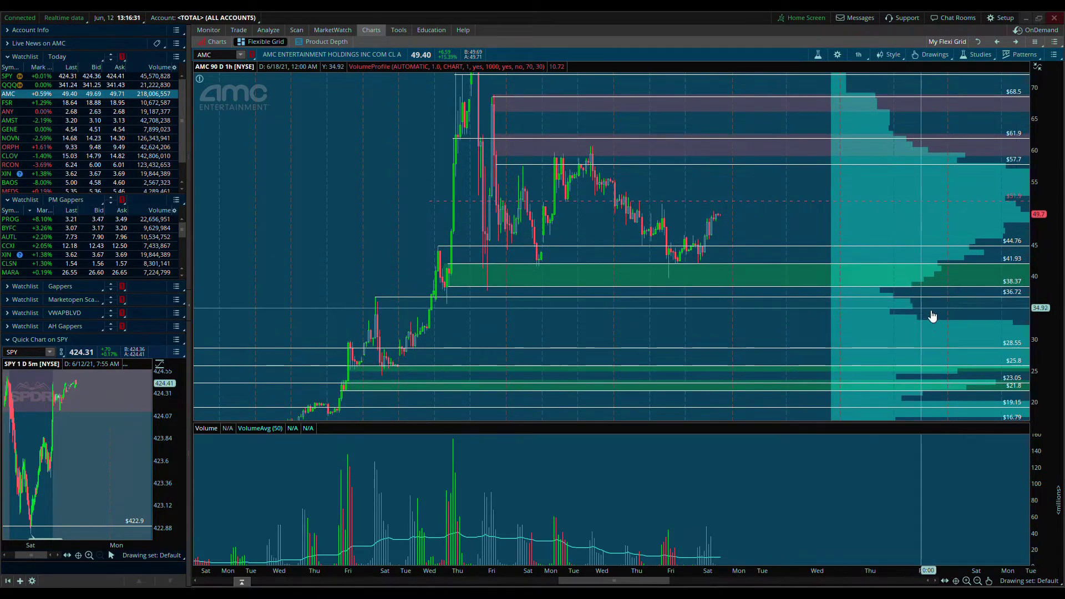
pyautogui.moveTo(958, 319); pyautogui.dragTo(826, 272)
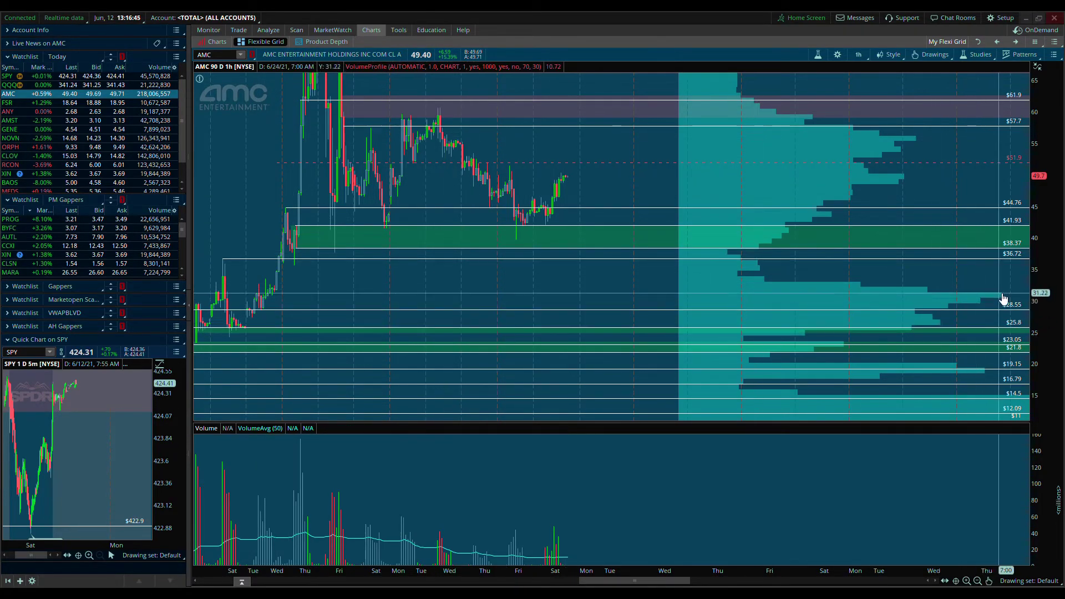
pyautogui.moveTo(429, 296); pyautogui.dragTo(619, 256)
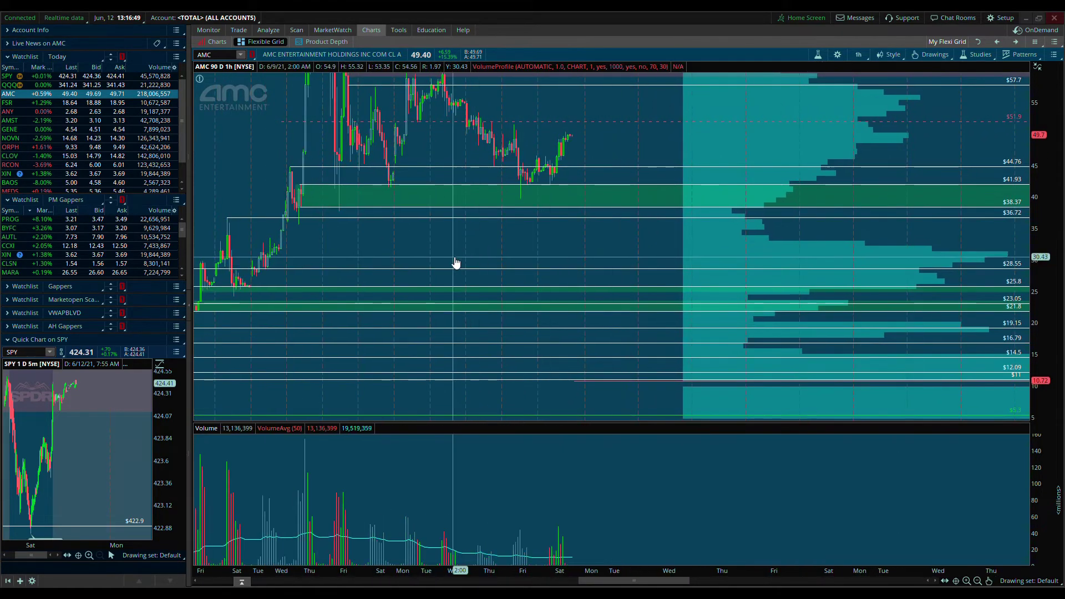